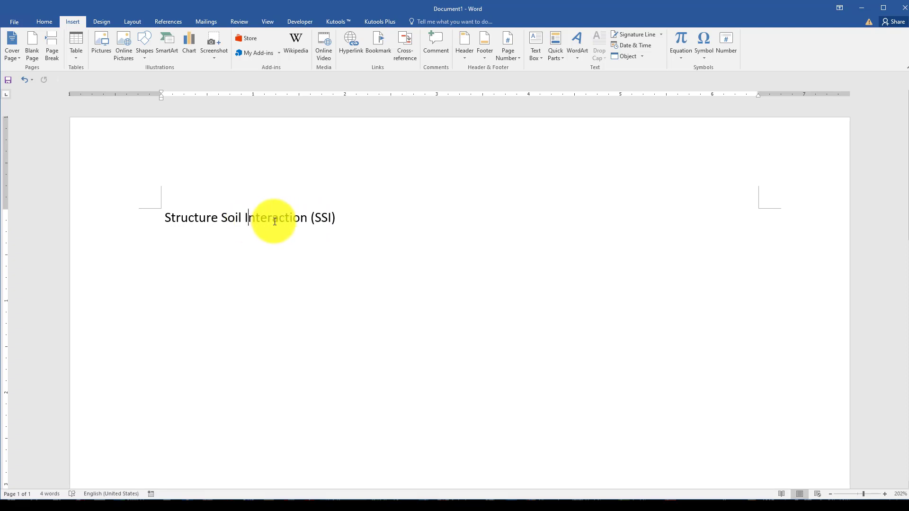
pyautogui.moveTo(347, 215); pyautogui.dragTo(163, 217)
pyautogui.click(259, 222)
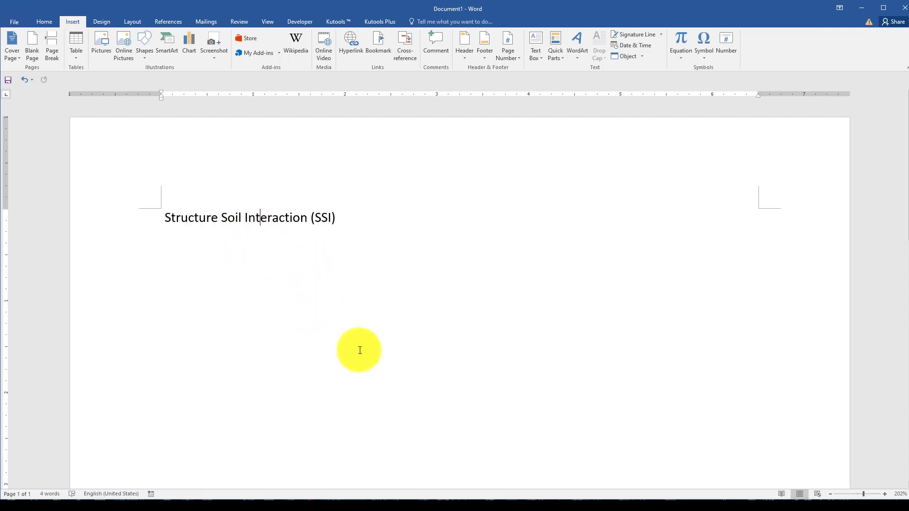
# Step: Switch to the AutoCAD drawing and examine the bay dimensions of the L-shaped building plan
pyautogui.click(445, 497)
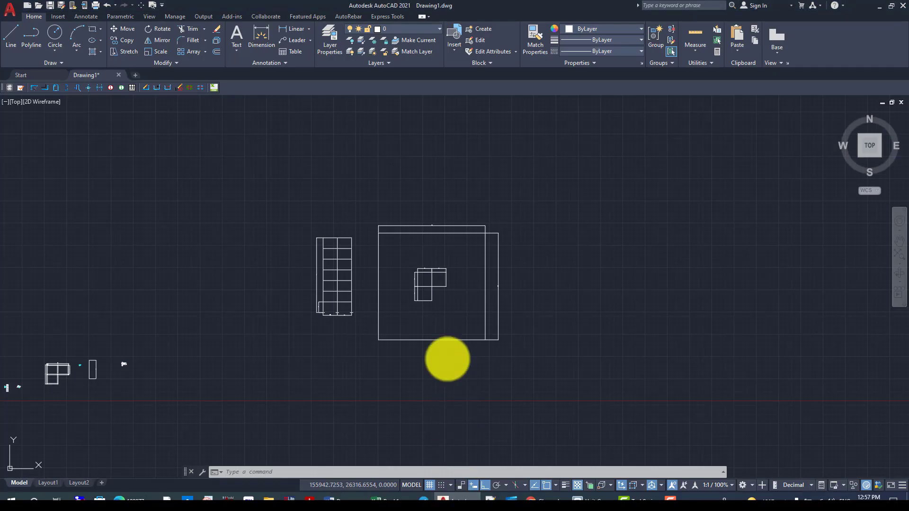
pyautogui.scroll(6, 431, 288)
pyautogui.scroll(-2, 407, 257)
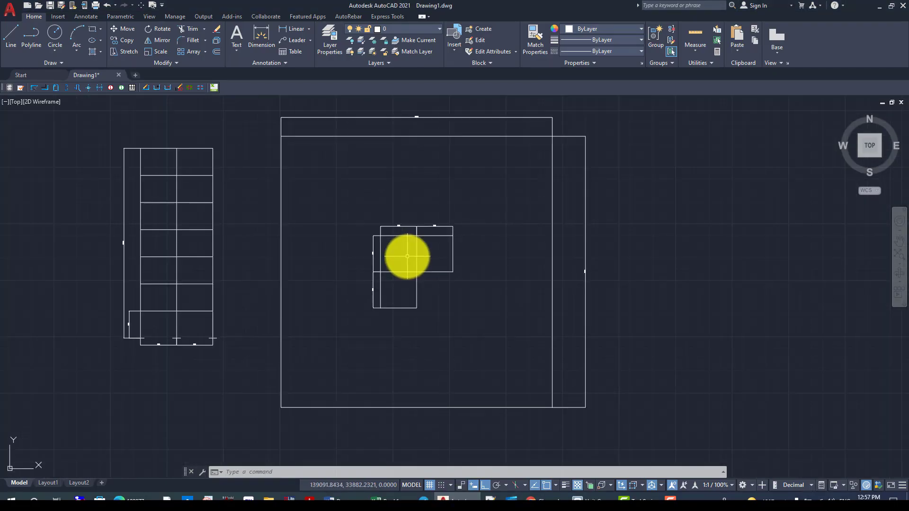
pyautogui.scroll(8, 408, 234)
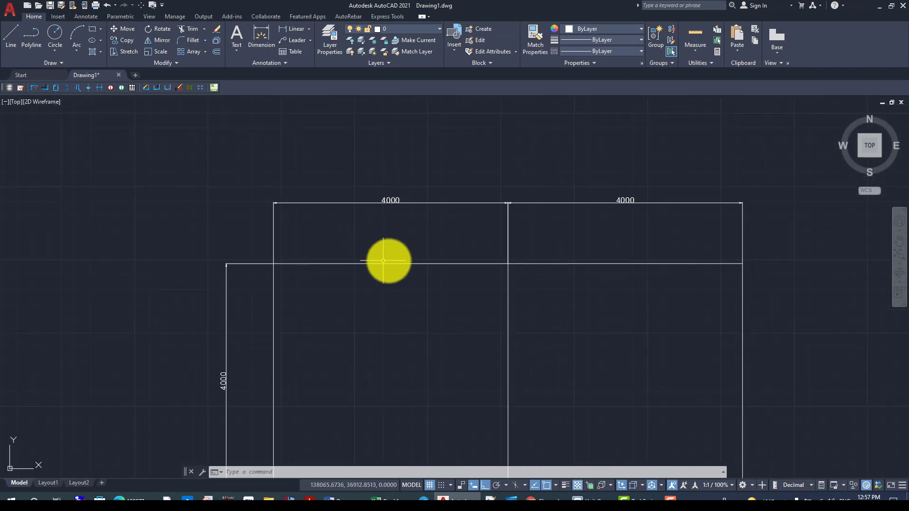
pyautogui.scroll(-6, 469, 240)
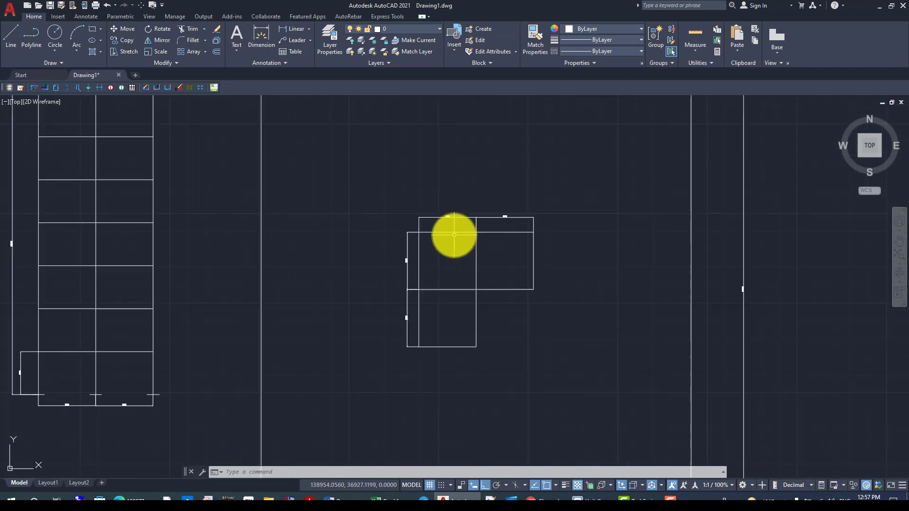
pyautogui.scroll(-4, 504, 319)
pyautogui.scroll(4, 357, 305)
# Step: Examine the storey height, total height and bay widths of the building elevation, and the dimensions of the outer soil boundary
pyautogui.scroll(1, 218, 277)
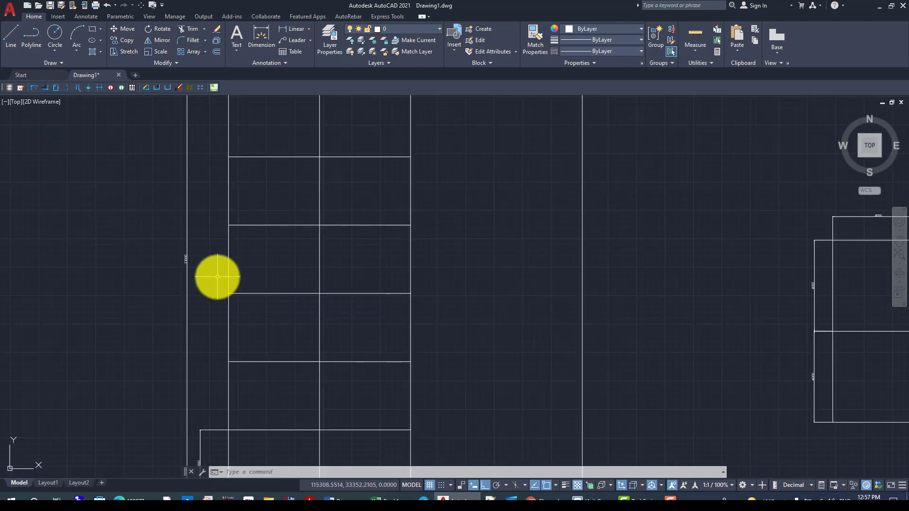
pyautogui.scroll(2, 311, 265)
pyautogui.scroll(-6, 341, 234)
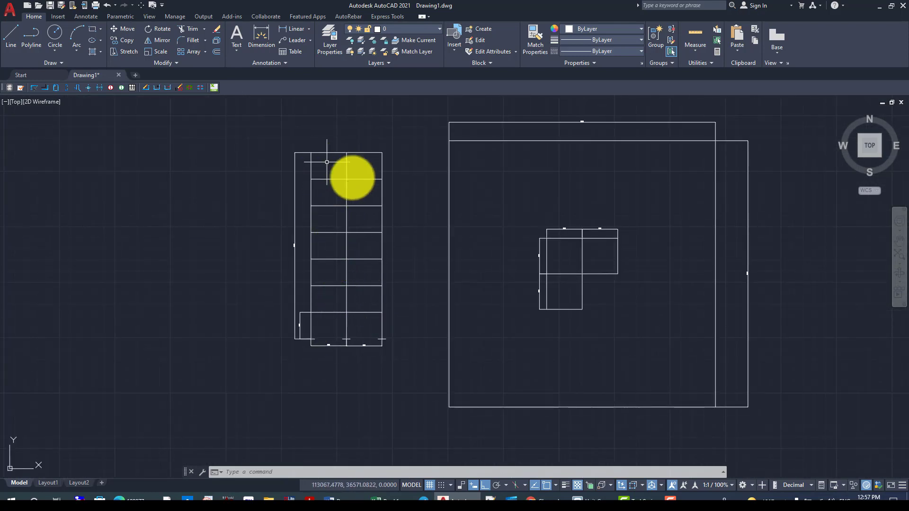
pyautogui.scroll(6, 377, 337)
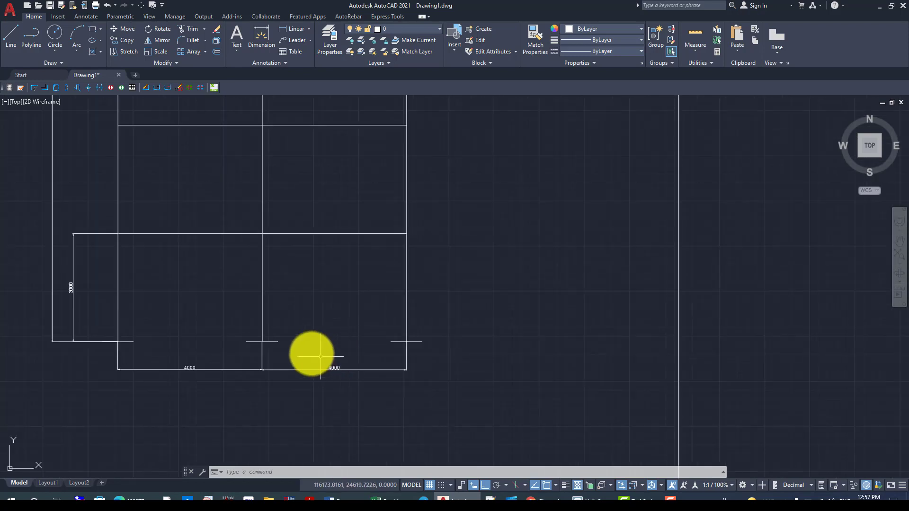
pyautogui.scroll(-6, 203, 370)
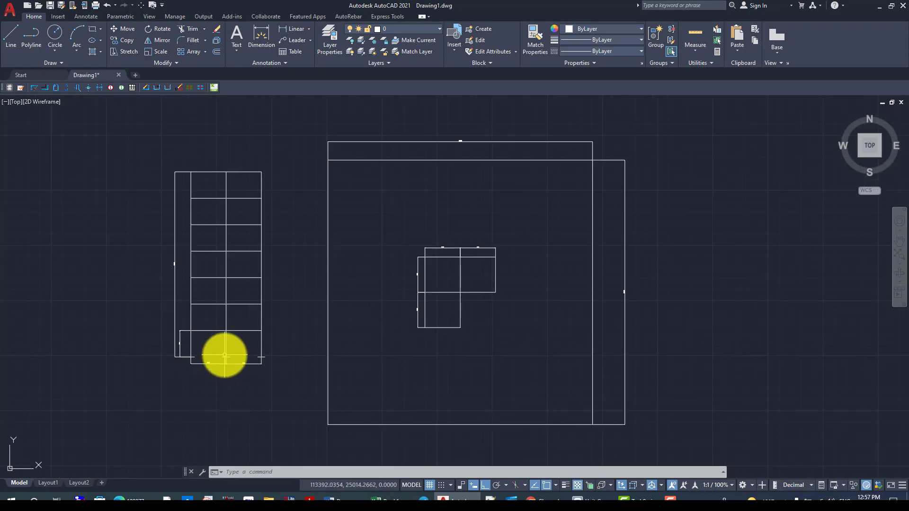
pyautogui.scroll(-2, 442, 268)
pyautogui.scroll(7, 406, 217)
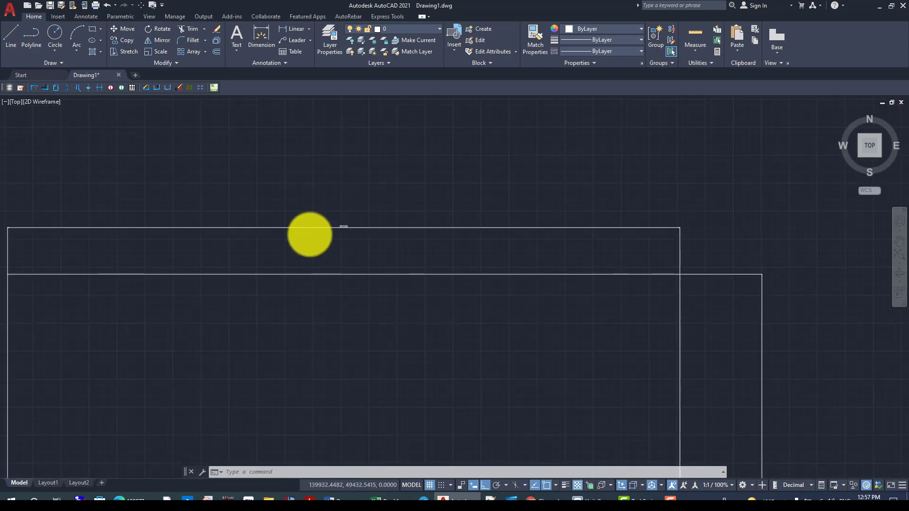
pyautogui.scroll(-5, 331, 234)
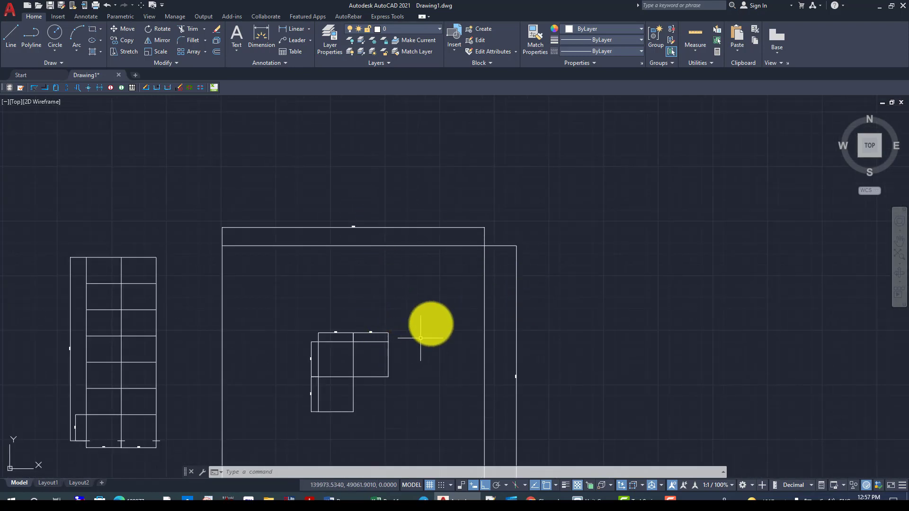
pyautogui.scroll(-3, 437, 232)
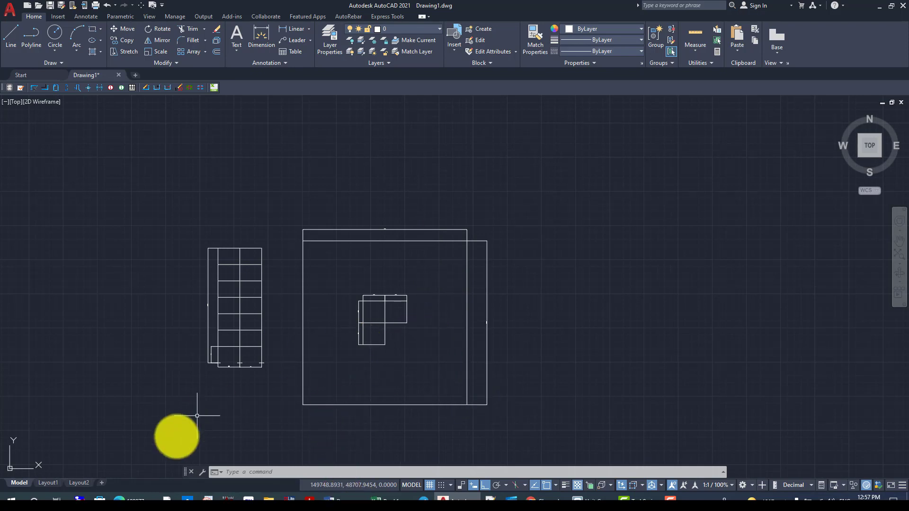
# Step: Switch to 199977.pdf in the browser and examine the elastic modulus and Poisson's ratio given for the Case A stiff clay
pyautogui.click(120, 498)
pyautogui.scroll(1, 322, 282)
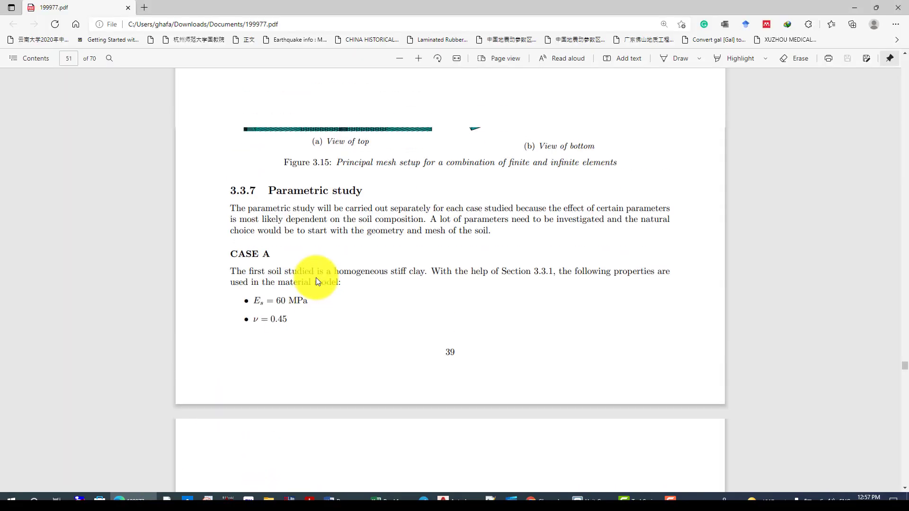
pyautogui.scroll(2, 326, 270)
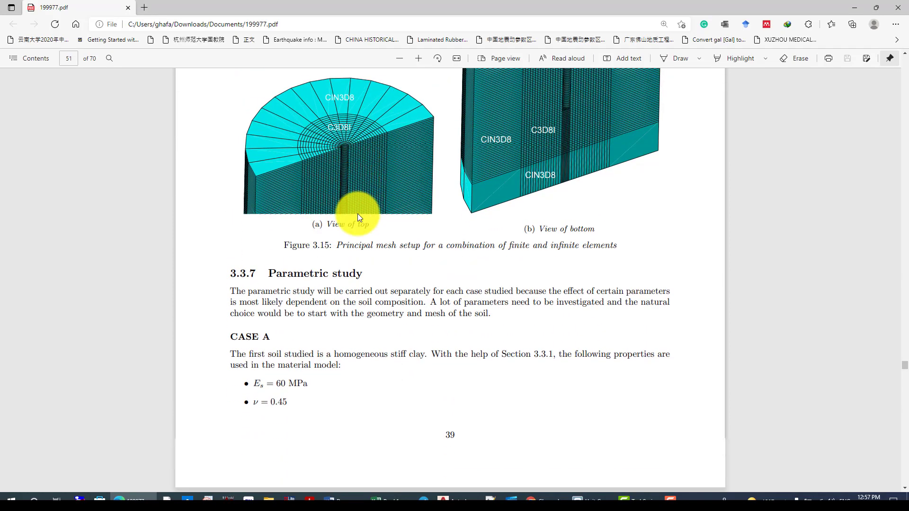
pyautogui.scroll(-4, 359, 218)
pyautogui.scroll(2, 321, 201)
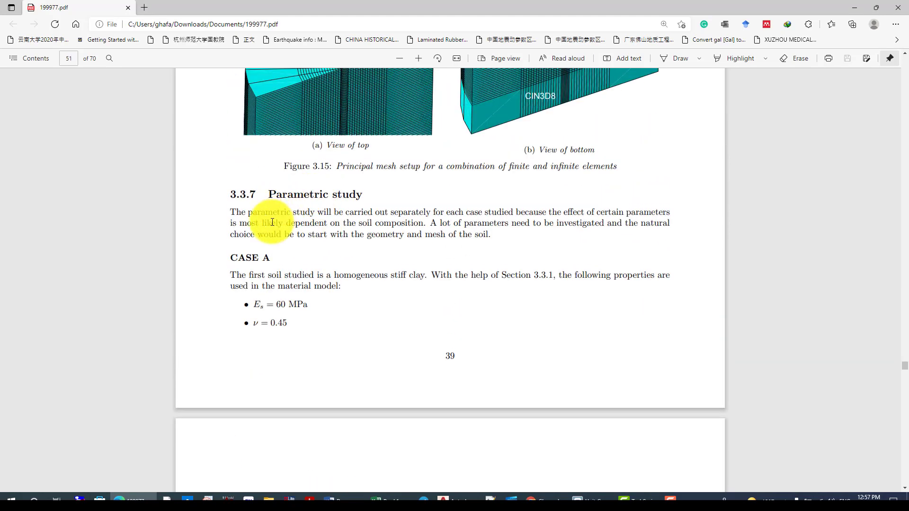
pyautogui.moveTo(232, 258); pyautogui.dragTo(293, 257)
pyautogui.scroll(-2, 293, 256)
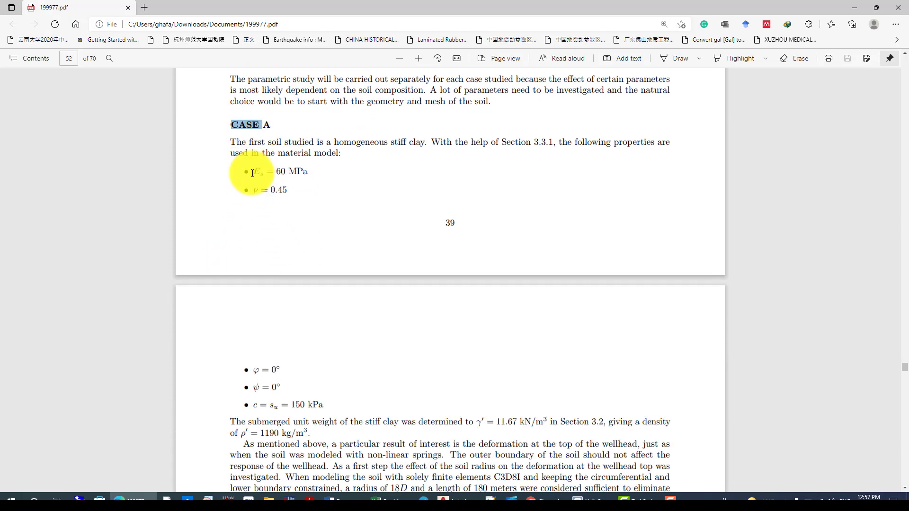
pyautogui.moveTo(252, 173); pyautogui.dragTo(322, 173)
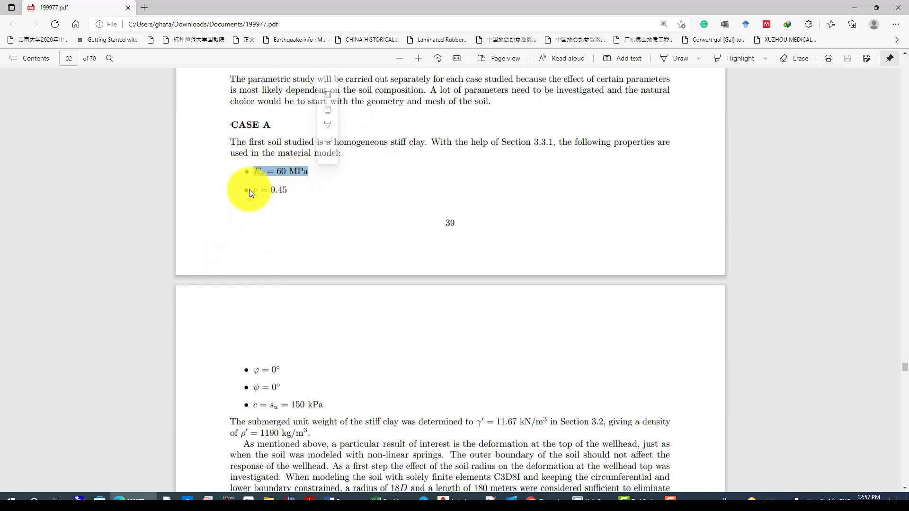
pyautogui.moveTo(249, 191); pyautogui.dragTo(307, 191)
pyautogui.scroll(-1, 299, 194)
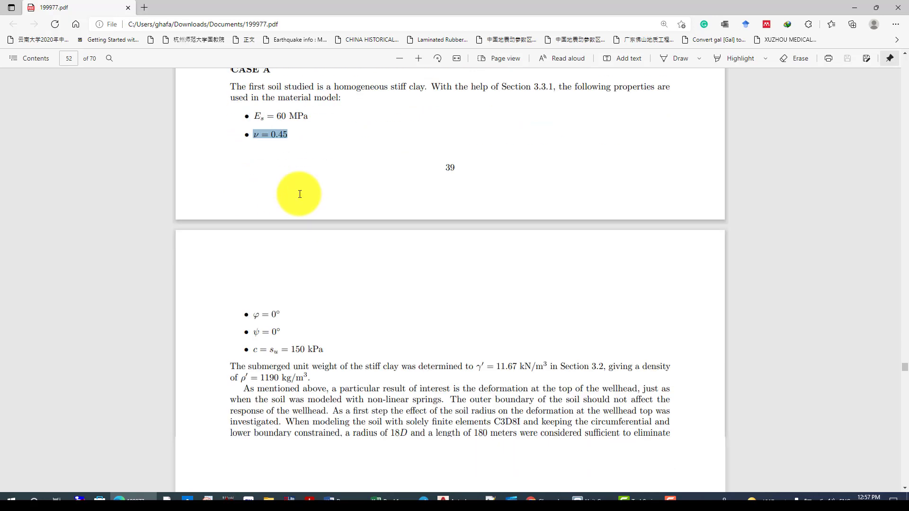
# Step: Examine the friction angle, dilation angle, cohesion and density given for the Case A stiff clay
pyautogui.scroll(-1, 300, 194)
pyautogui.moveTo(248, 236); pyautogui.dragTo(326, 273)
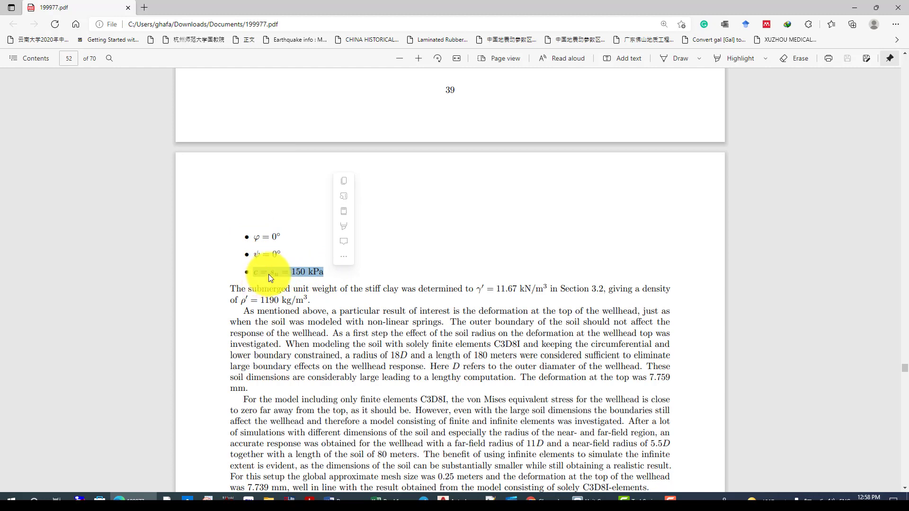
pyautogui.click(254, 272)
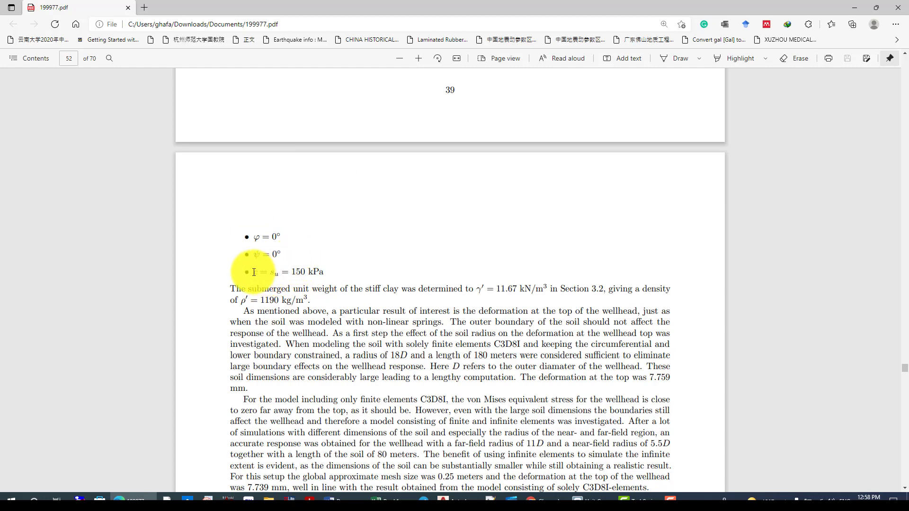
pyautogui.moveTo(254, 272); pyautogui.dragTo(326, 273)
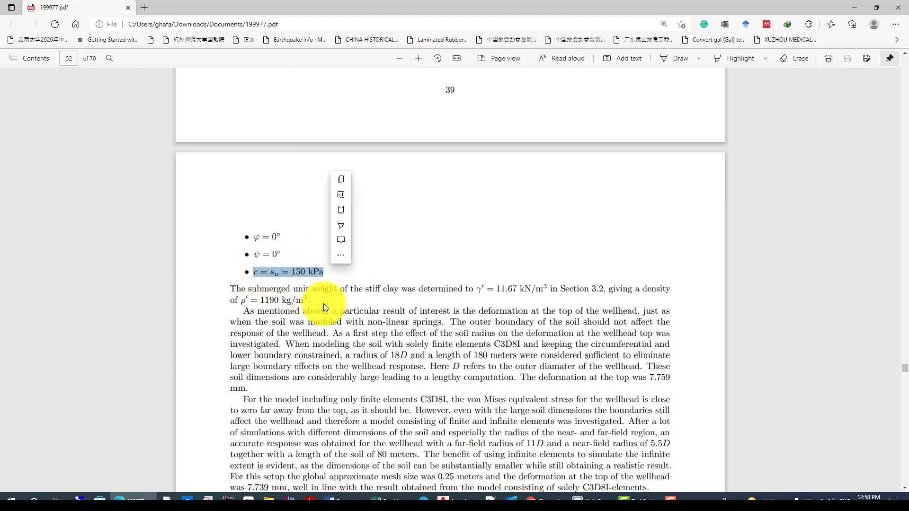
pyautogui.click(249, 301)
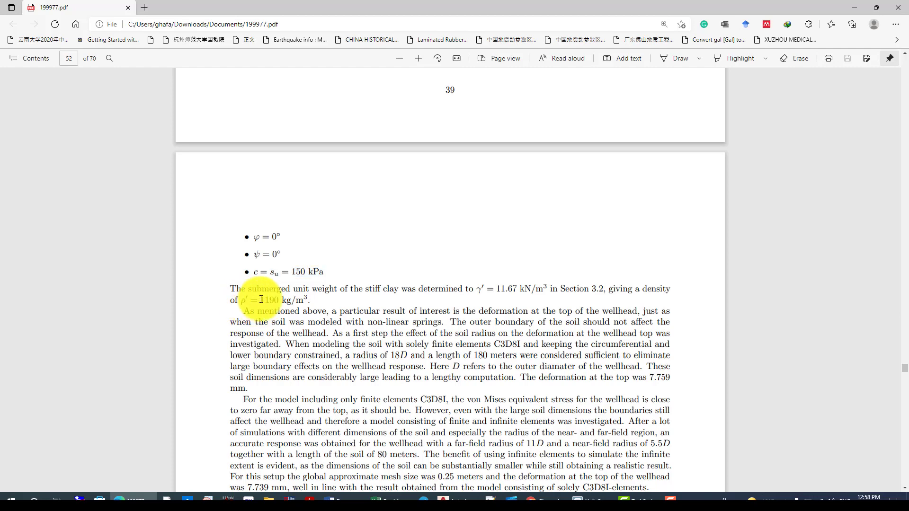
pyautogui.moveTo(261, 299); pyautogui.dragTo(304, 300)
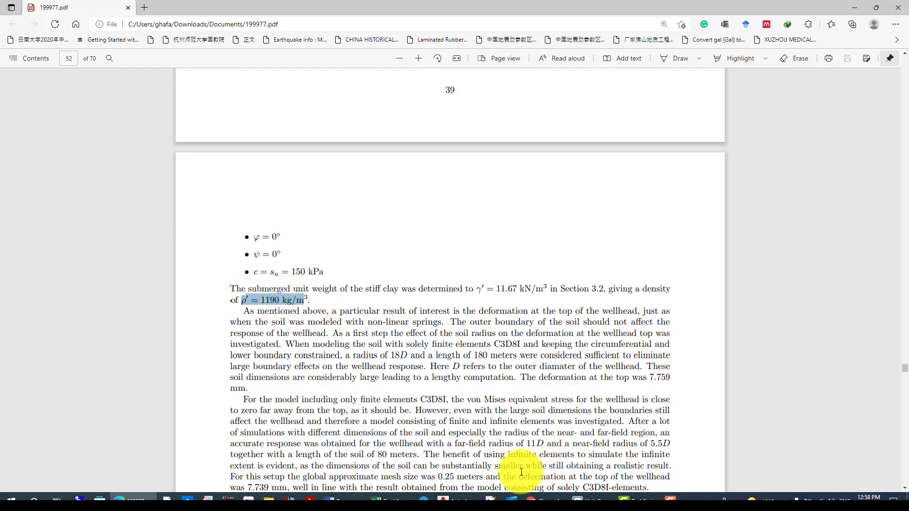
# Step: Switch to Abaqus/CAE and start a 3D deformable solid extrusion part named Soil with an approximate size of 8000
pyautogui.moveTo(566, 495)
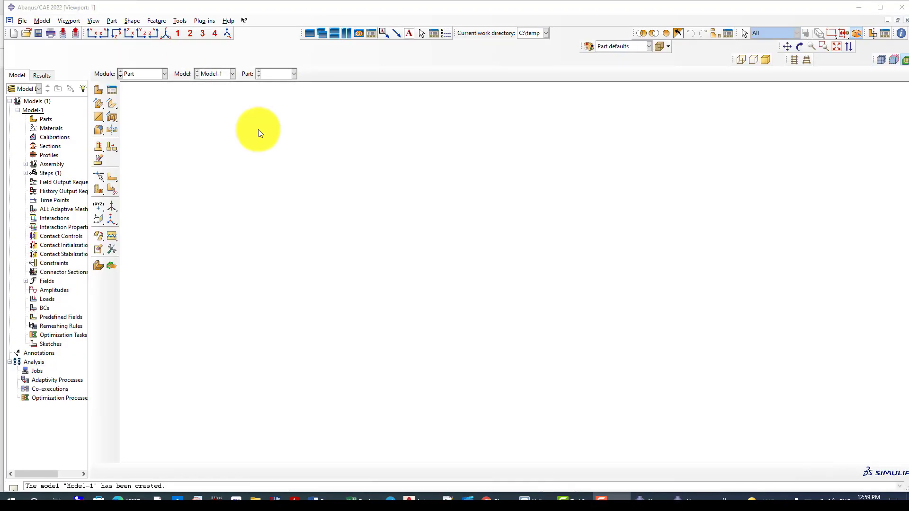
pyautogui.click(96, 90)
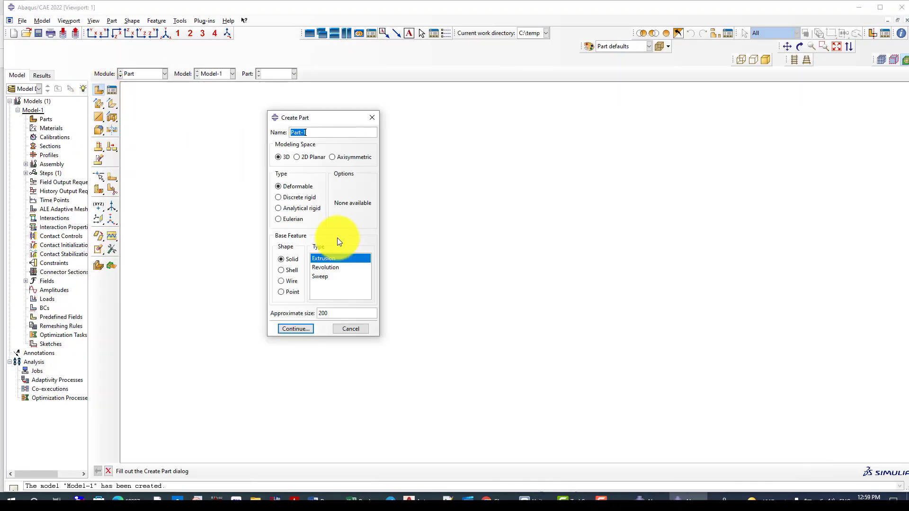
pyautogui.write('Soil')
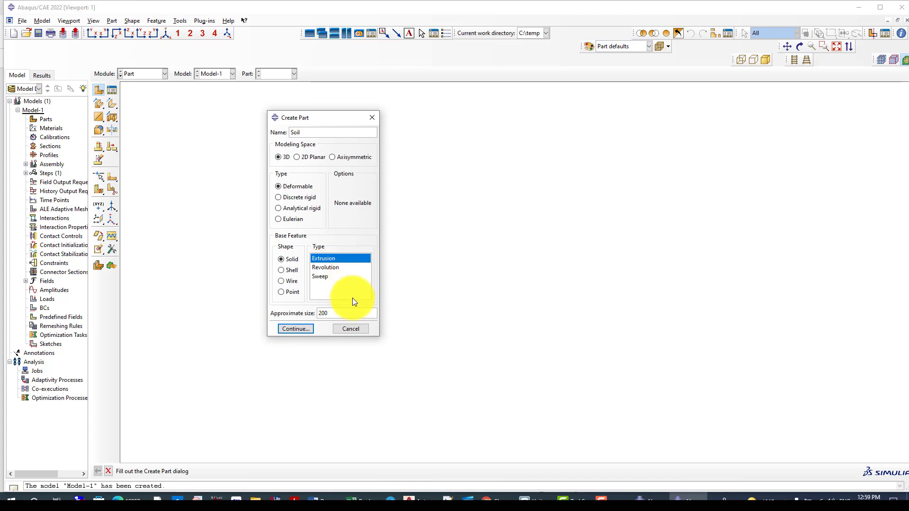
pyautogui.doubleClick(322, 314)
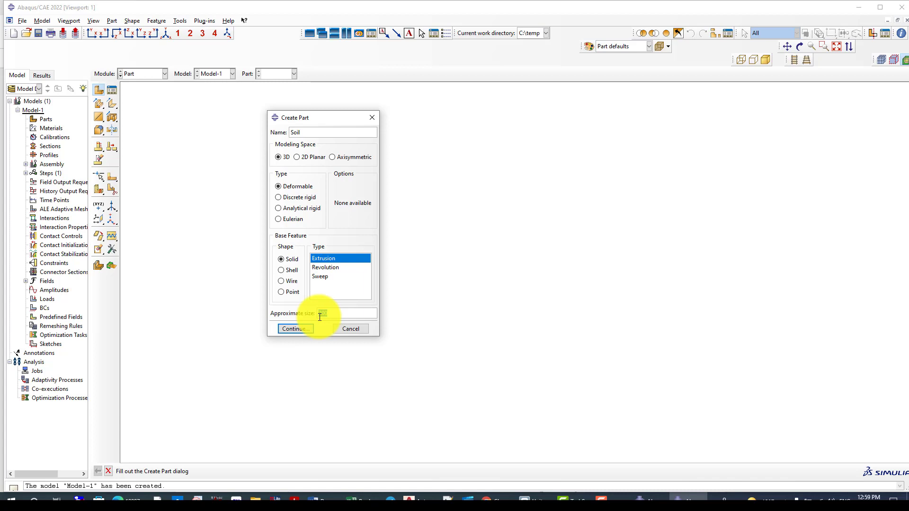
pyautogui.write('4')
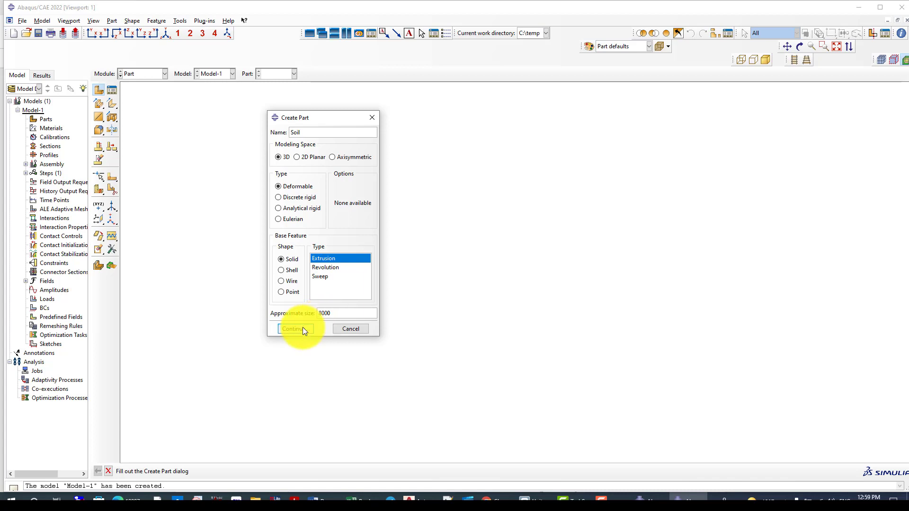
pyautogui.click(301, 328)
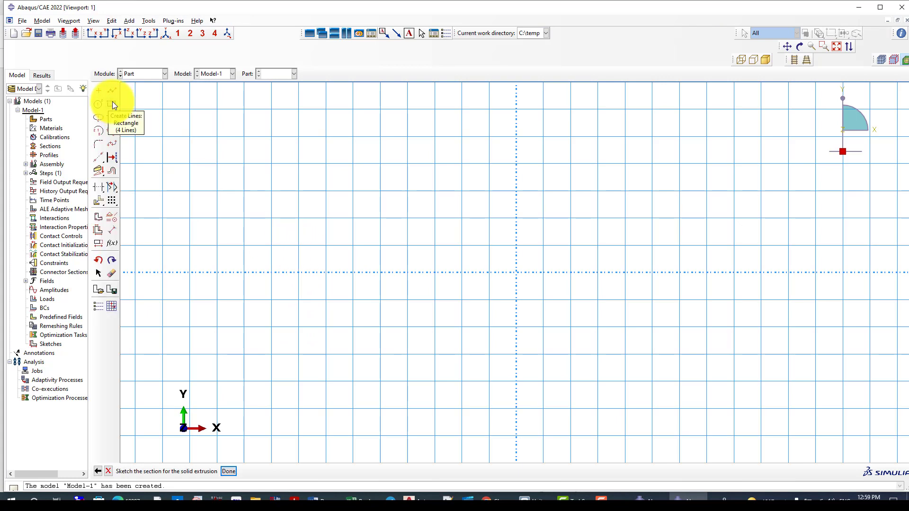
# Step: Sketch the soil section as a rectangle with its starting corner at X -15000 and its opposite corner at 15000,15000
pyautogui.click(112, 103)
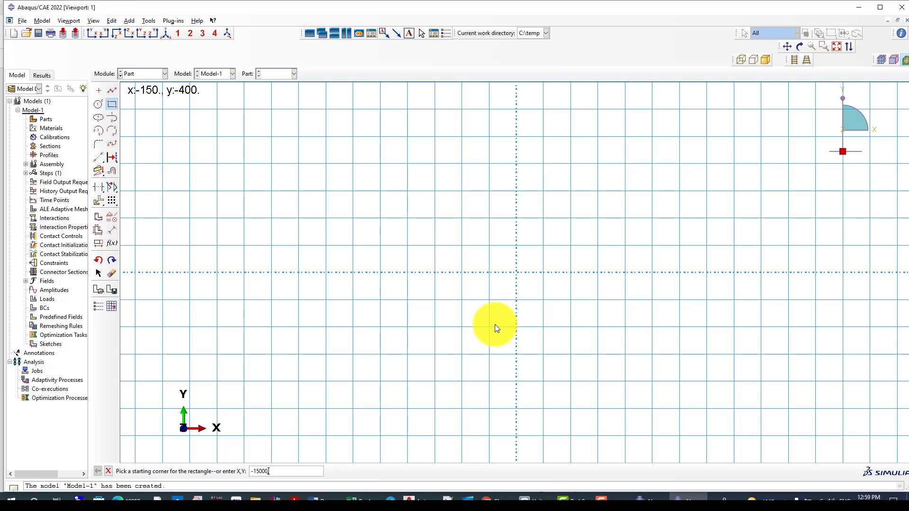
pyautogui.write('15000')
pyautogui.press('Return')
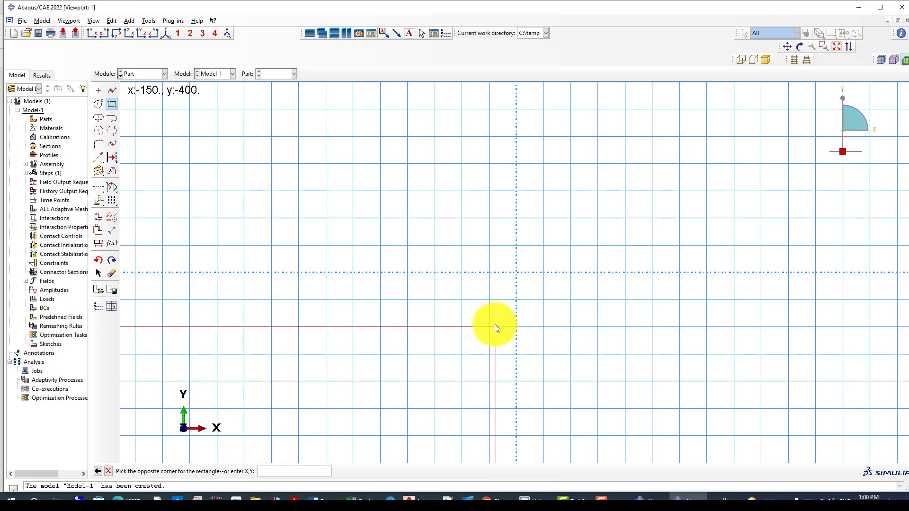
pyautogui.write('15000,15000')
pyautogui.press('Return')
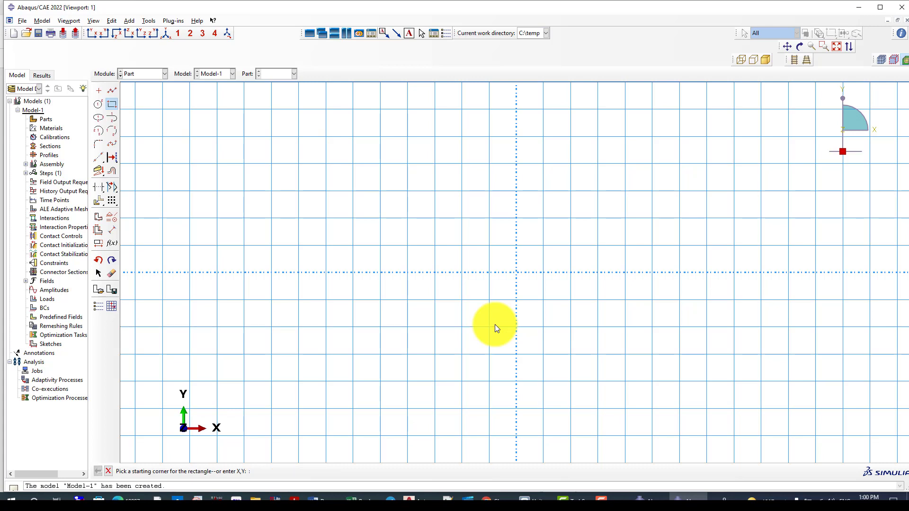
pyautogui.press('Escape')
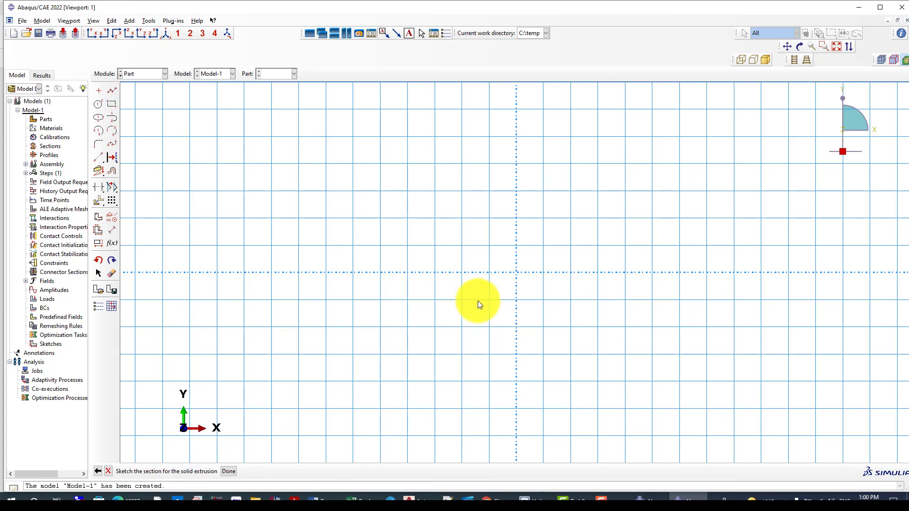
# Step: Finish the section sketch and extrude the soil block to a depth of 10000
pyautogui.middleClick(477, 299)
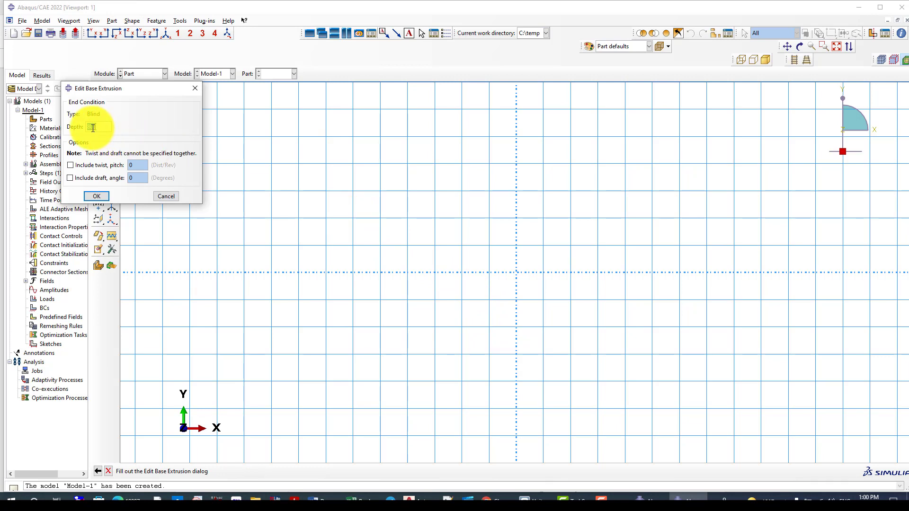
pyautogui.write('10000')
pyautogui.click(95, 197)
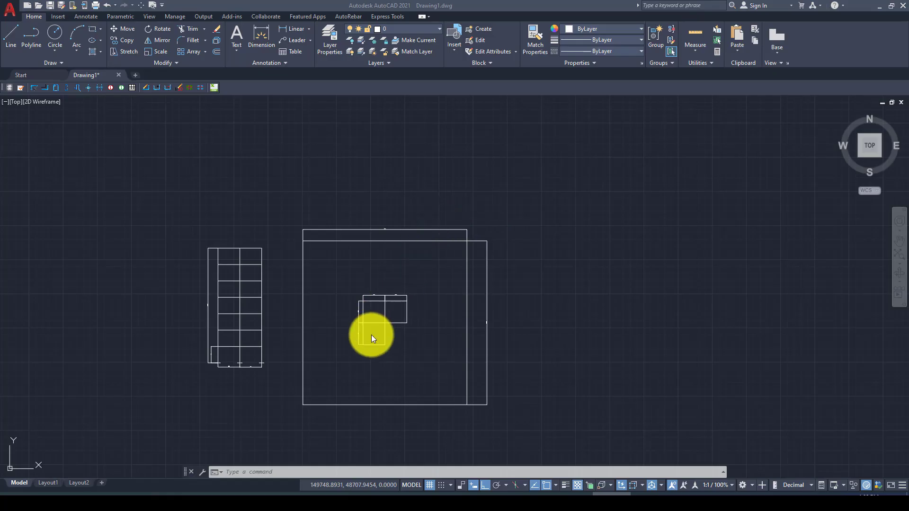
# Step: Examine the bay spacings of the building footprint inside the soil outline on the AutoCAD plan
pyautogui.scroll(5, 372, 336)
pyautogui.scroll(-4, 396, 234)
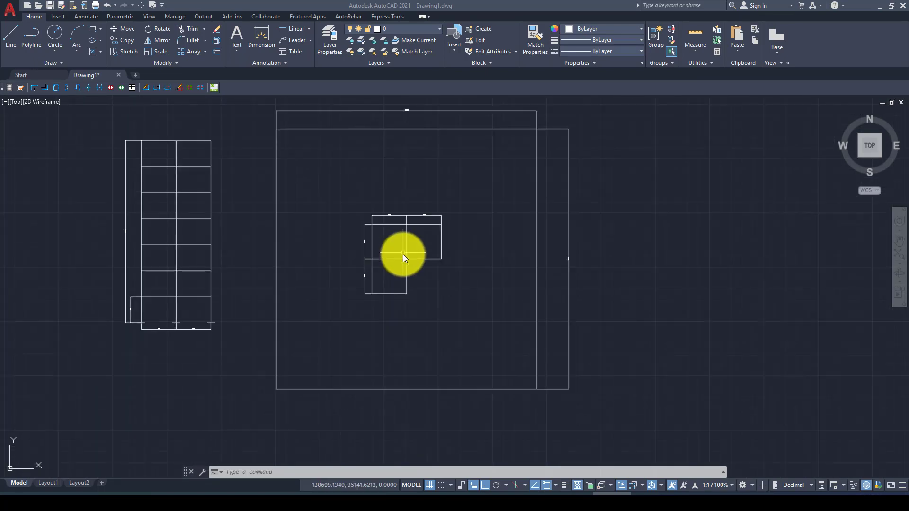
pyautogui.scroll(4, 395, 255)
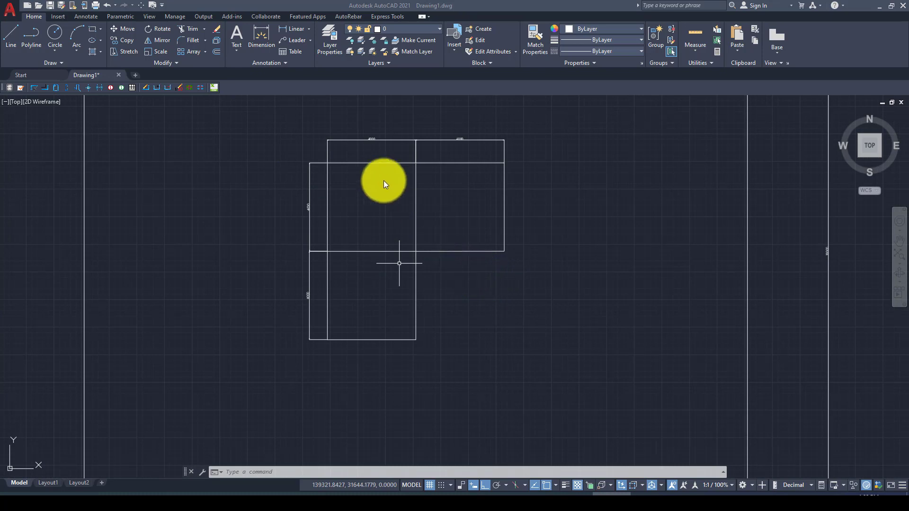
pyautogui.scroll(-4, 384, 181)
pyautogui.scroll(6, 357, 168)
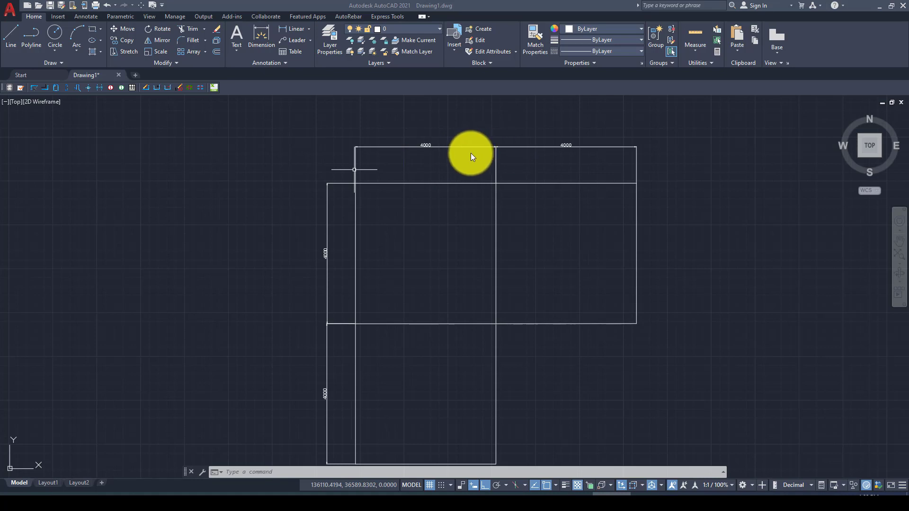
pyautogui.scroll(-2, 440, 157)
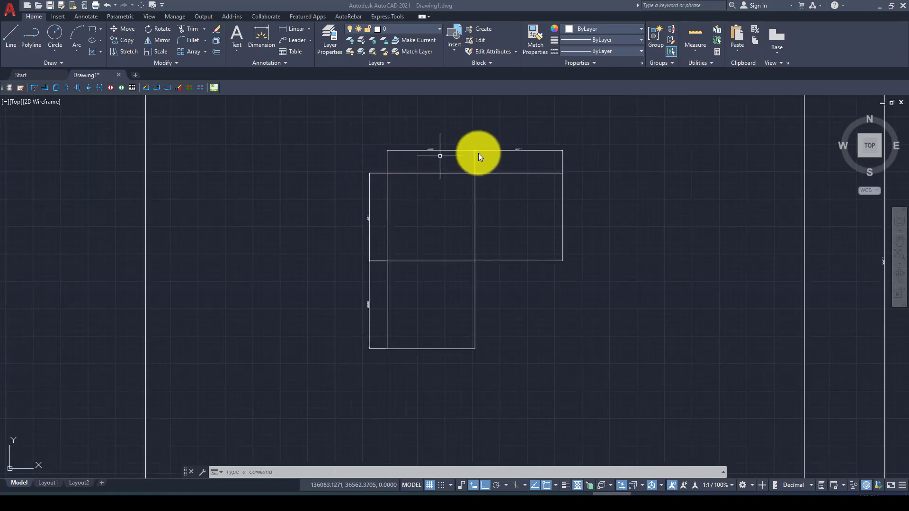
pyautogui.scroll(4, 479, 150)
pyautogui.scroll(-6, 399, 235)
pyautogui.scroll(2, 464, 239)
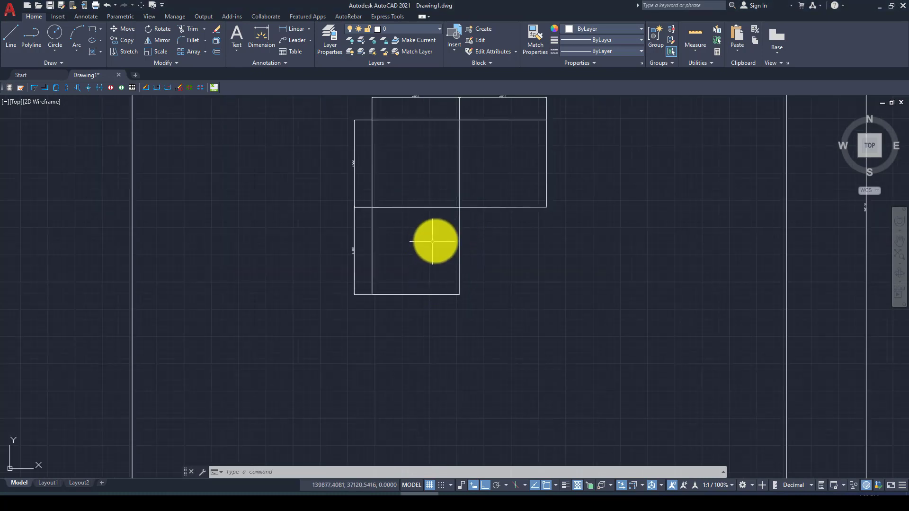
# Step: Switch to Abaqus/CAE and start a 3D deformable solid extrusion part named Concrete-Foundation with an approximate size of 8000
pyautogui.click(689, 505)
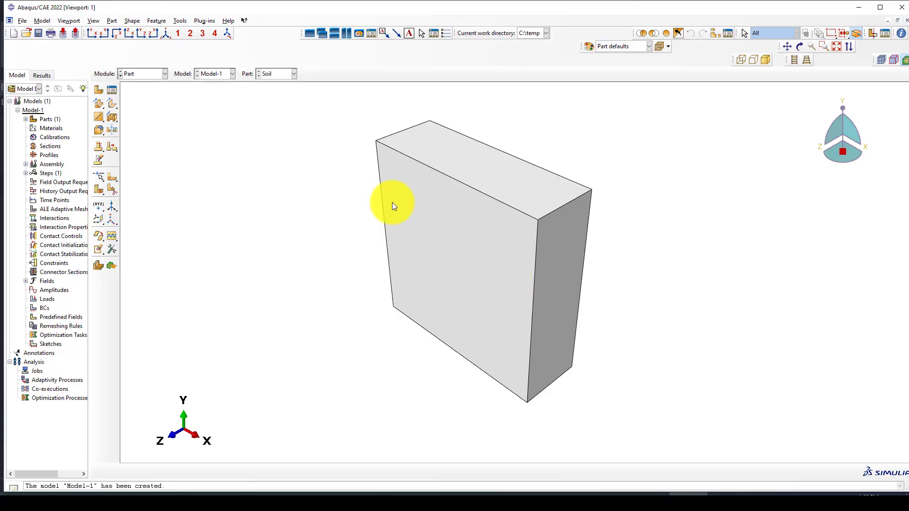
pyautogui.click(99, 92)
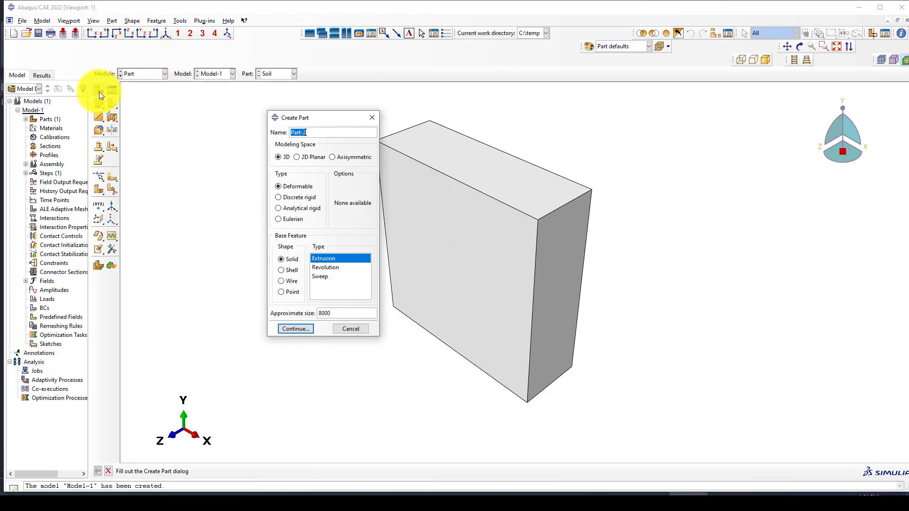
pyautogui.write('Concrete')
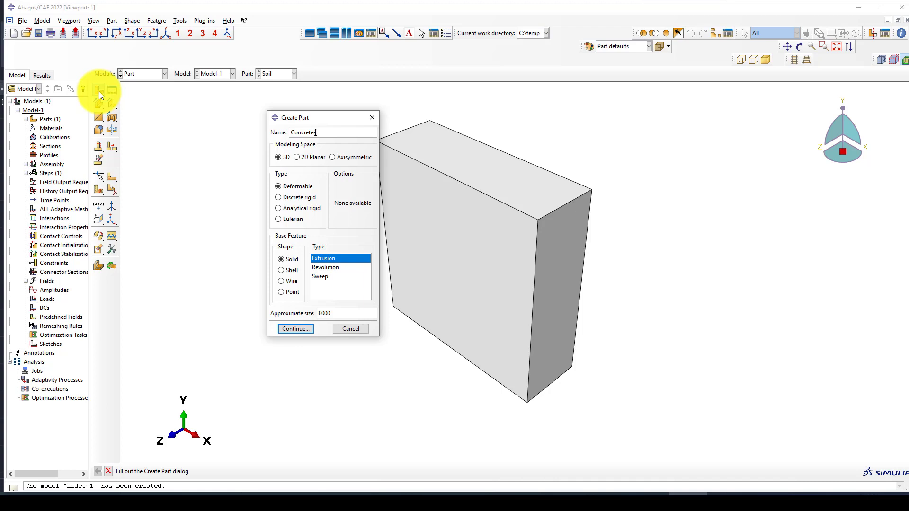
pyautogui.write('-Foundation')
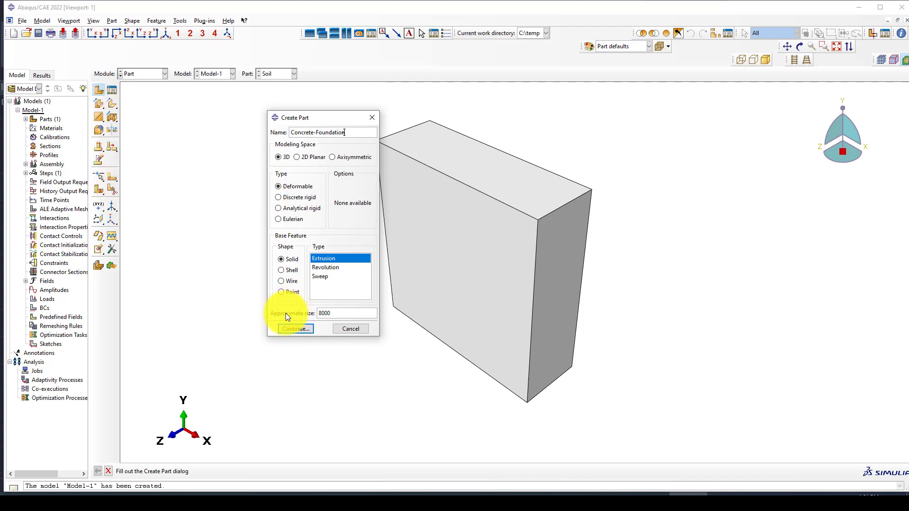
pyautogui.click(287, 328)
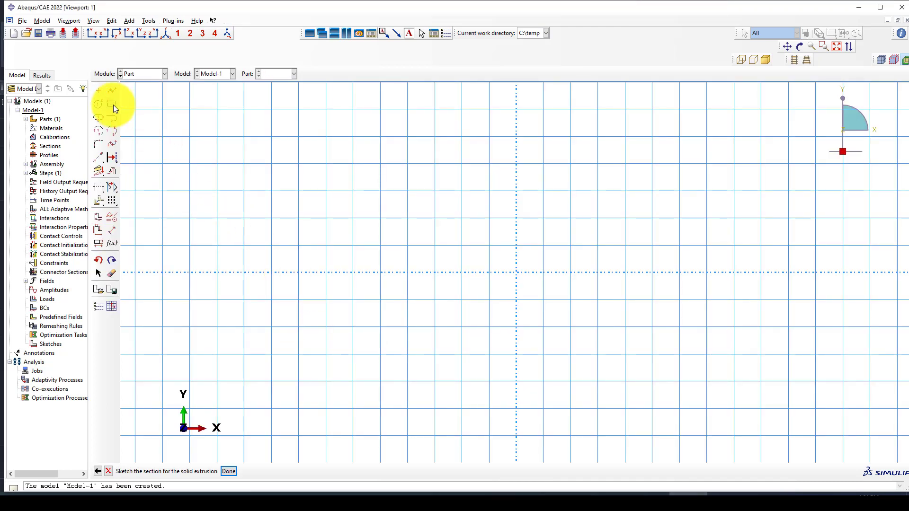
# Step: Sketch the foundation section as a square with its starting corner at X -5000 and its opposite corner at X 5000
pyautogui.click(112, 104)
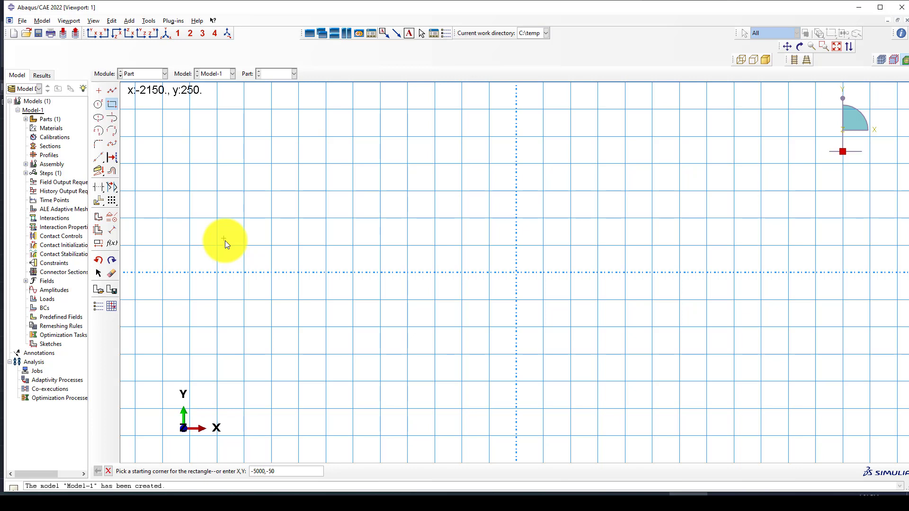
pyautogui.press('Return')
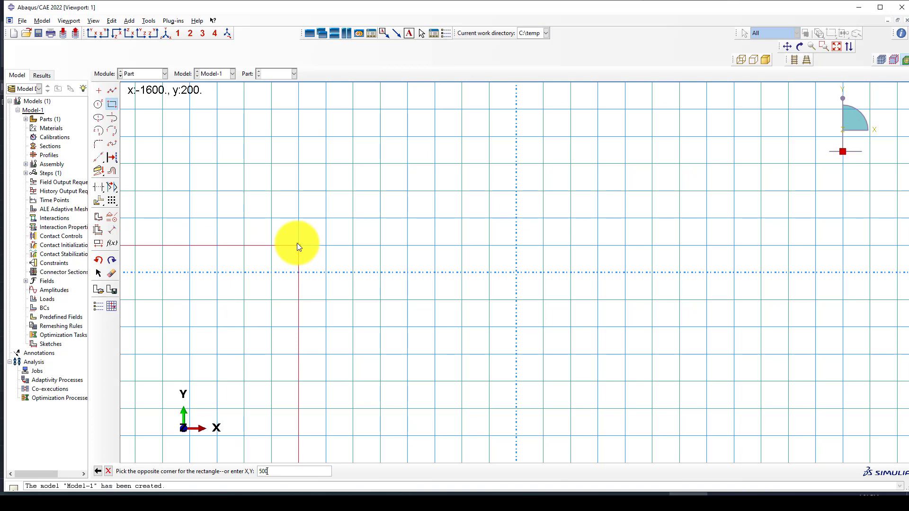
pyautogui.write('5000,50')
pyautogui.press('Return')
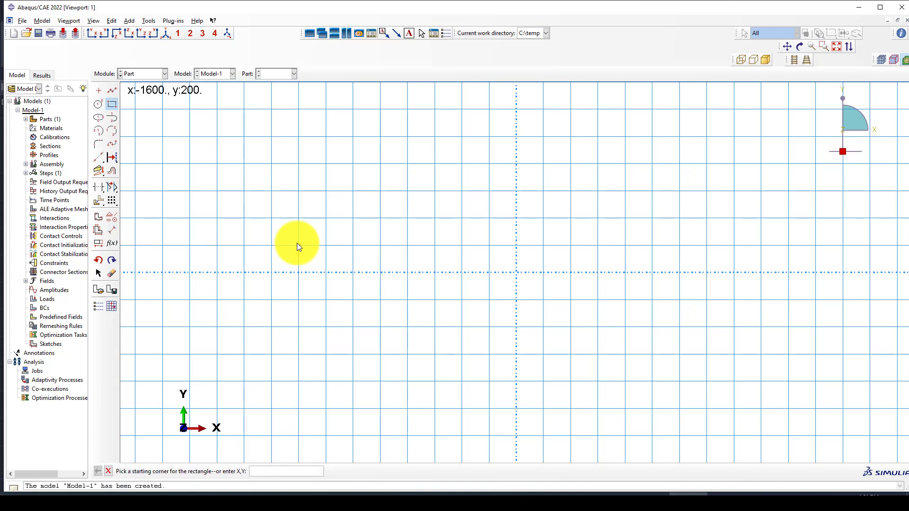
pyautogui.press('Escape')
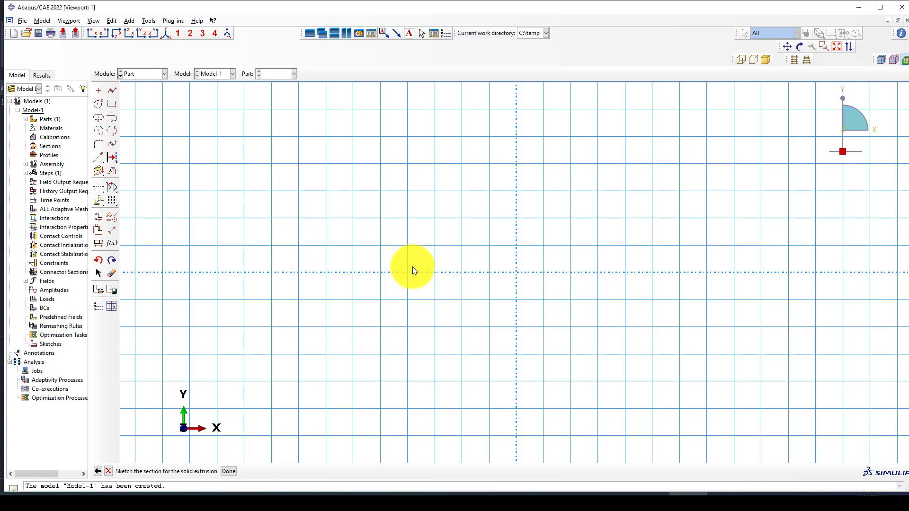
# Step: Finish the section sketch and extrude it as a blind base feature to form the thin foundation slab
pyautogui.middleClick(381, 260)
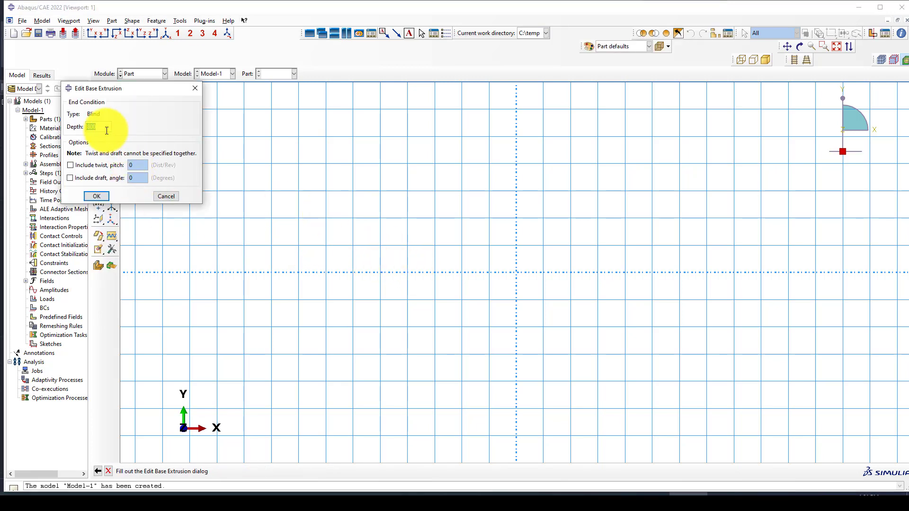
pyautogui.write('10')
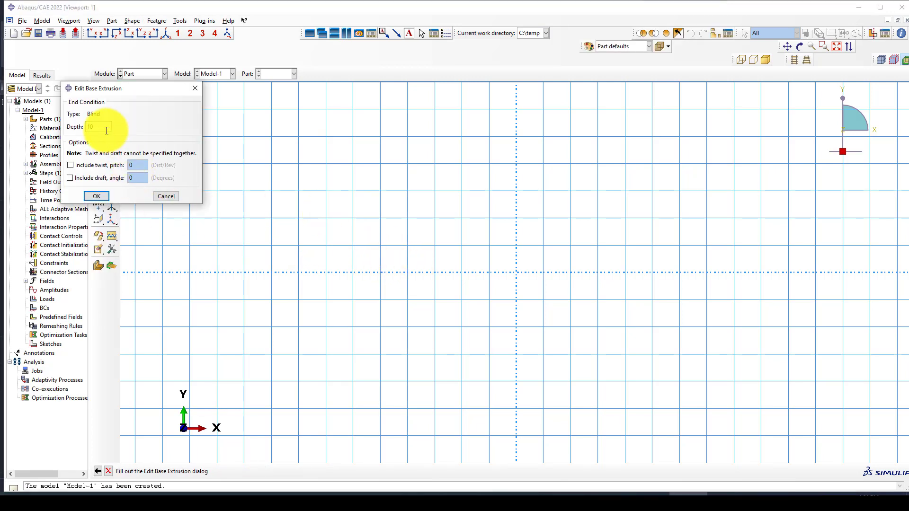
pyautogui.click(99, 196)
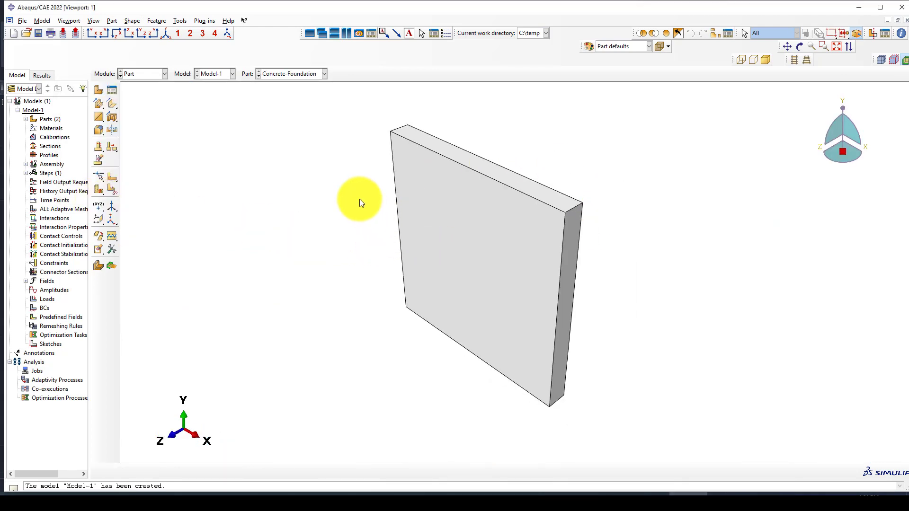
pyautogui.click(153, 76)
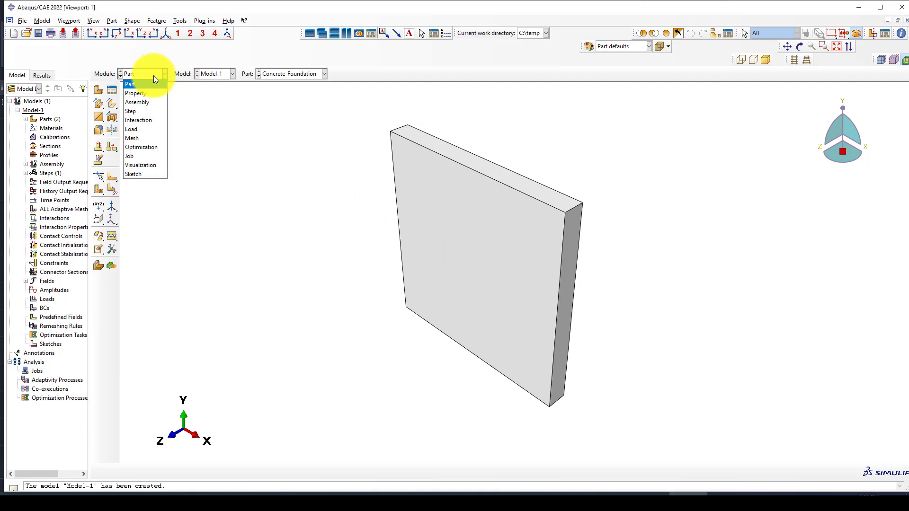
pyautogui.click(153, 75)
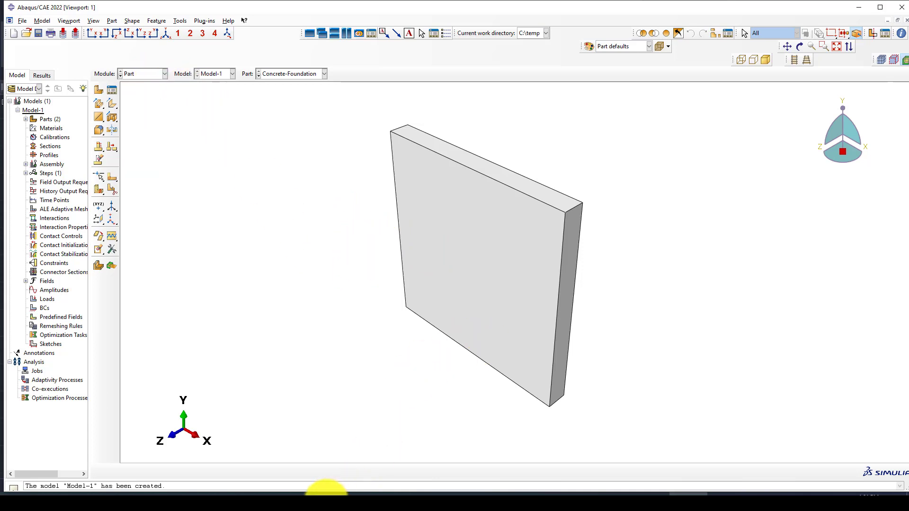
# Step: Switch to the Word document and note the beam section below the title as "Beam_Box 300x200x20 mm"
pyautogui.click(327, 501)
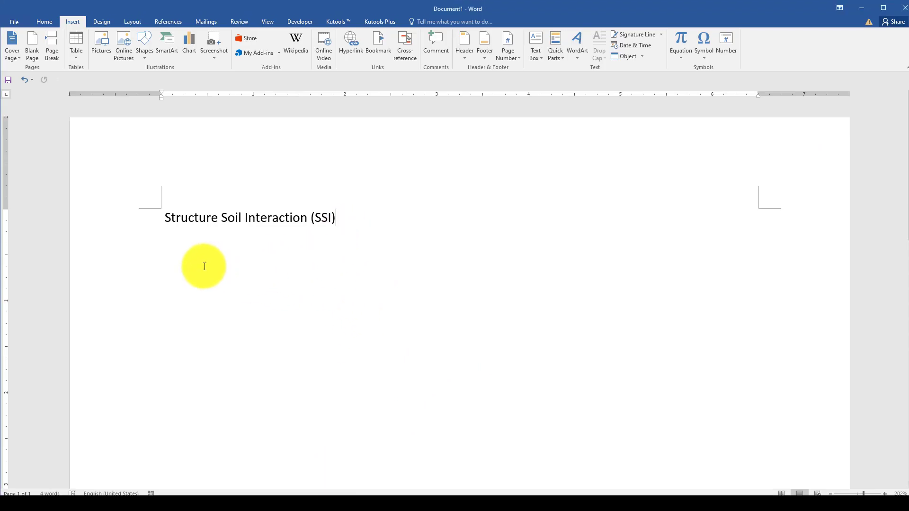
pyautogui.write('Beam')
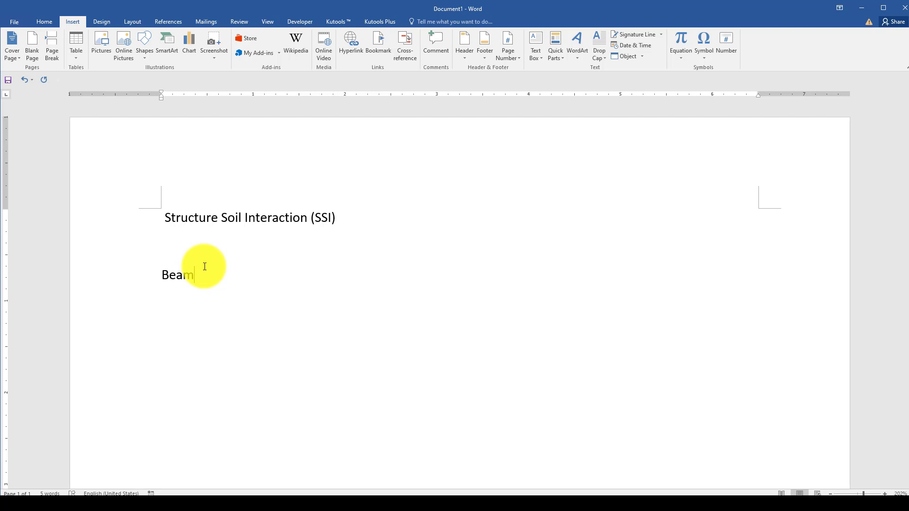
pyautogui.write('_Box 300x200x20')
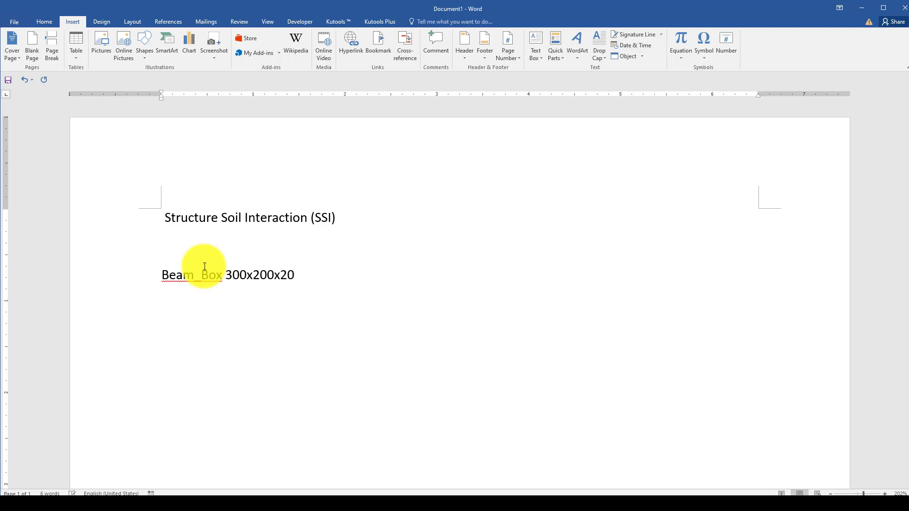
pyautogui.write(' mm')
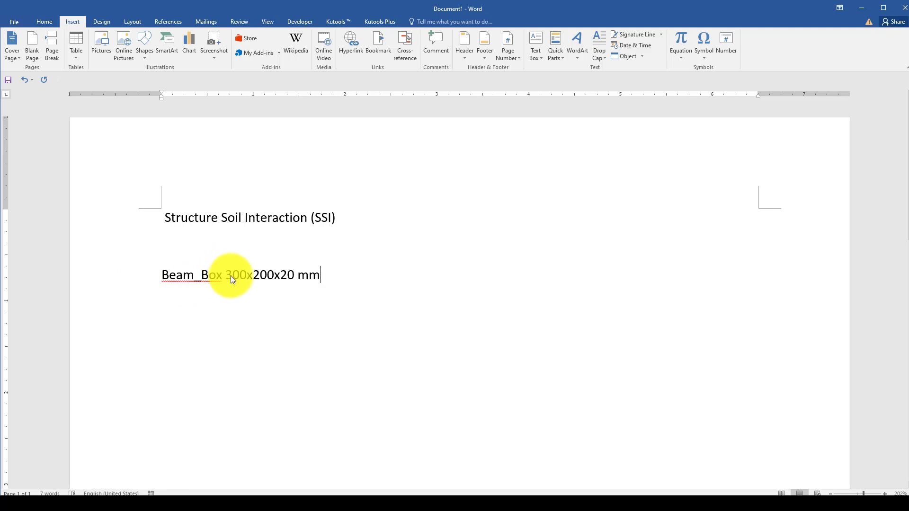
pyautogui.moveTo(255, 276); pyautogui.dragTo(274, 275)
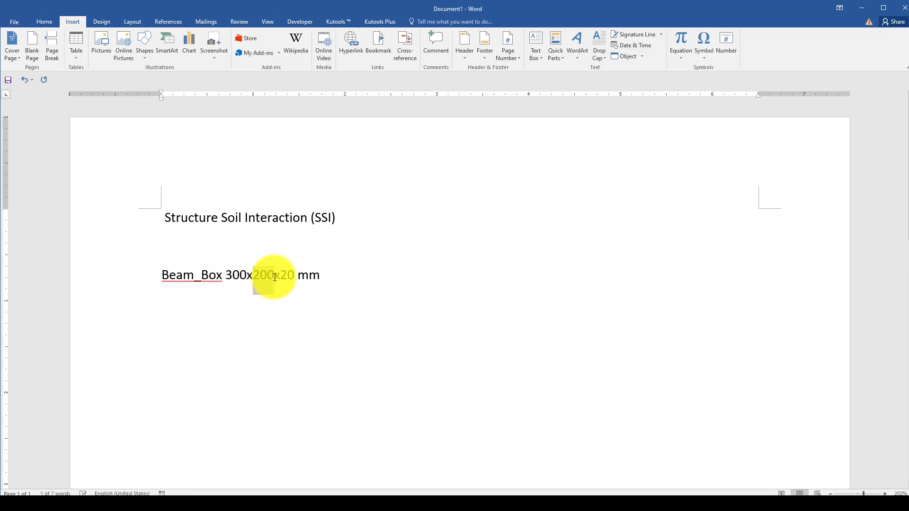
pyautogui.click(330, 278)
# Step: Add the column section on a new line below the beam as "Columns Box 300x300x25"
pyautogui.press('Return')
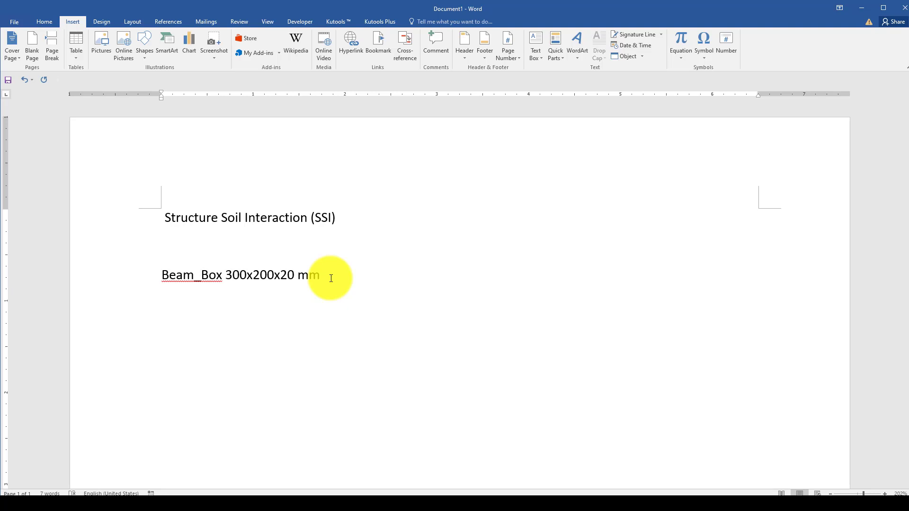
pyautogui.write('Columns Box')
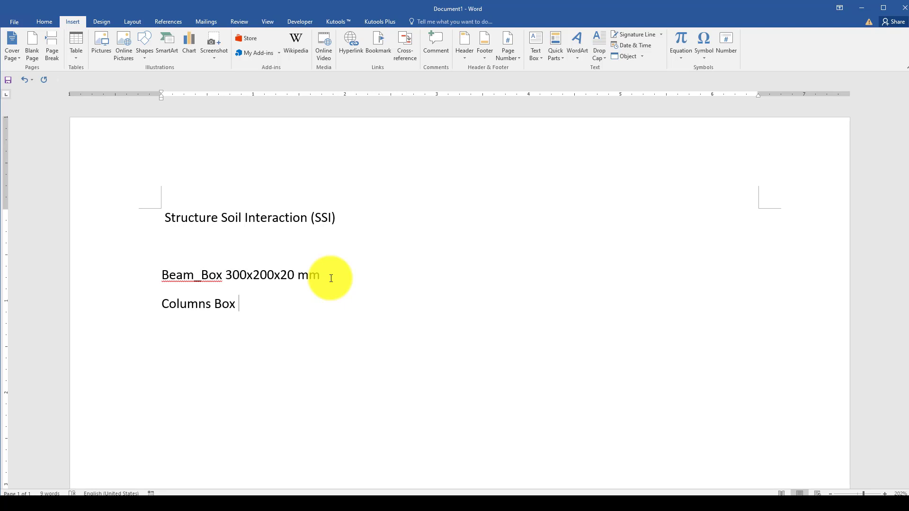
pyautogui.write(' 300x300')
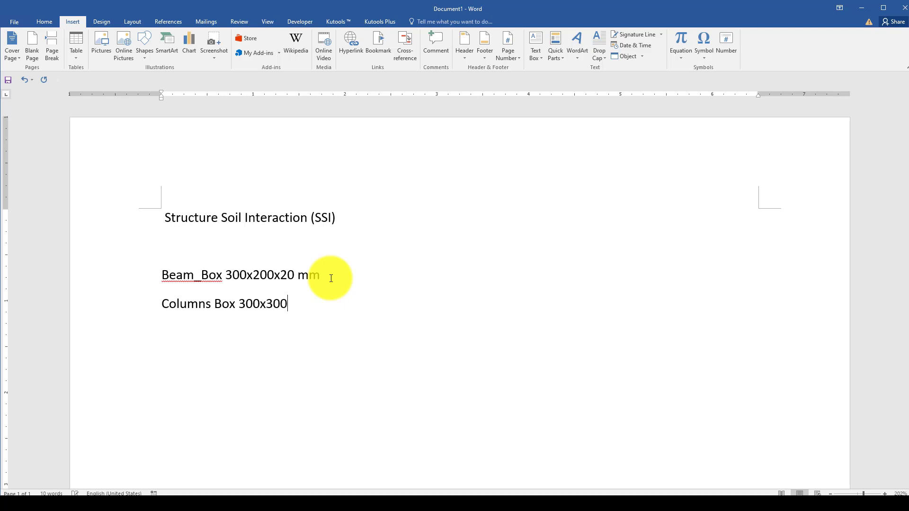
pyautogui.write('x25')
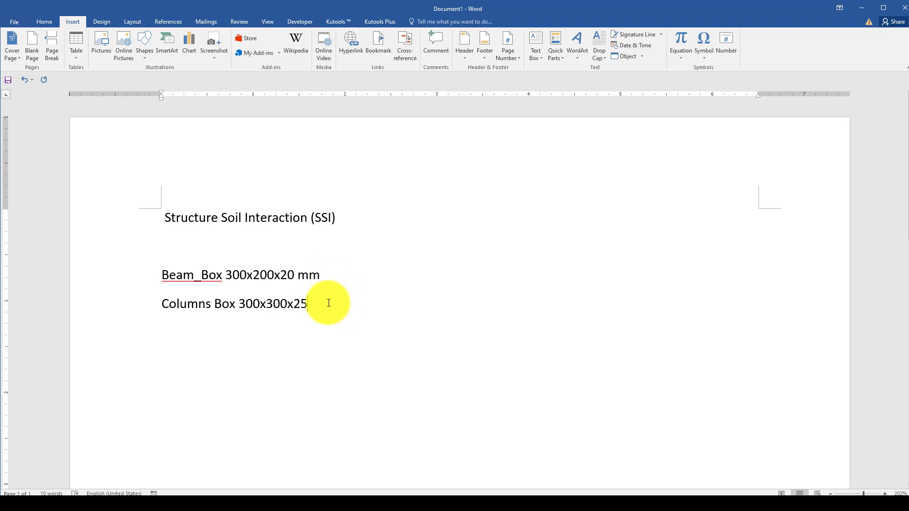
pyautogui.press('Return')
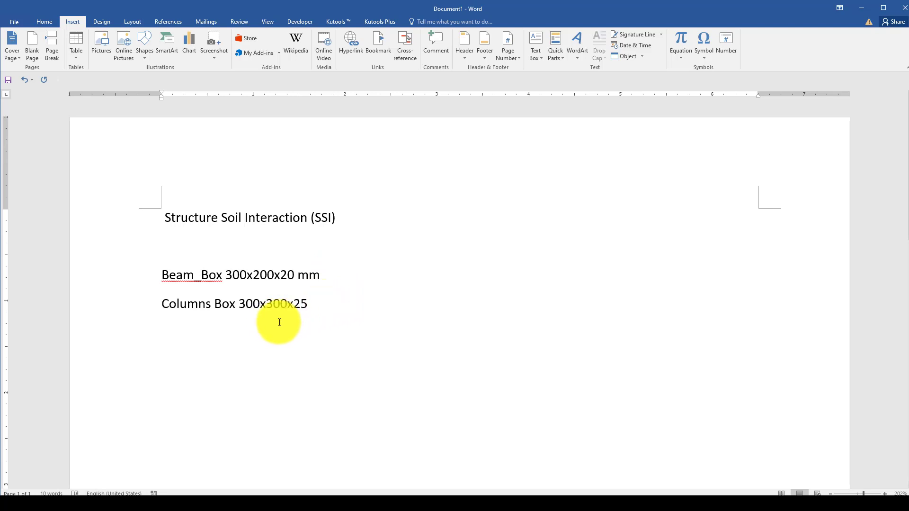
pyautogui.keyDown('shift'); pyautogui.click(250, 286); pyautogui.keyUp('shift')
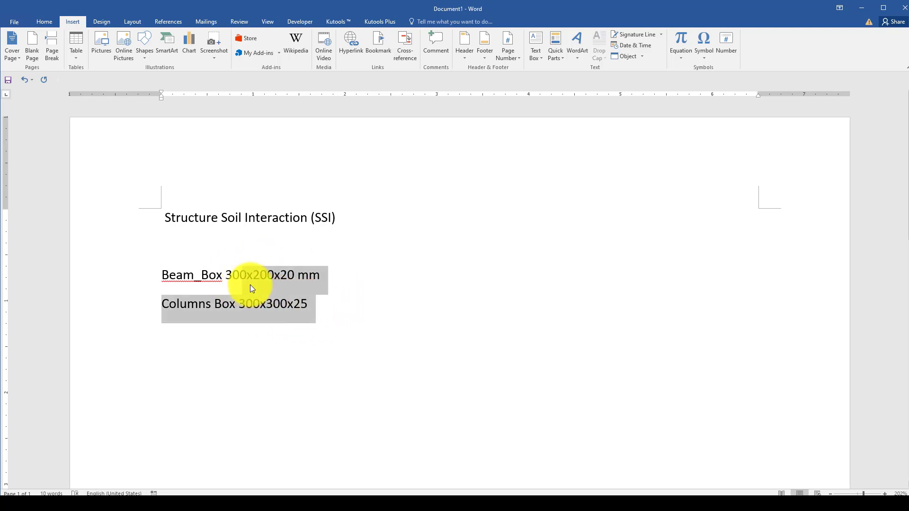
pyautogui.click(297, 303)
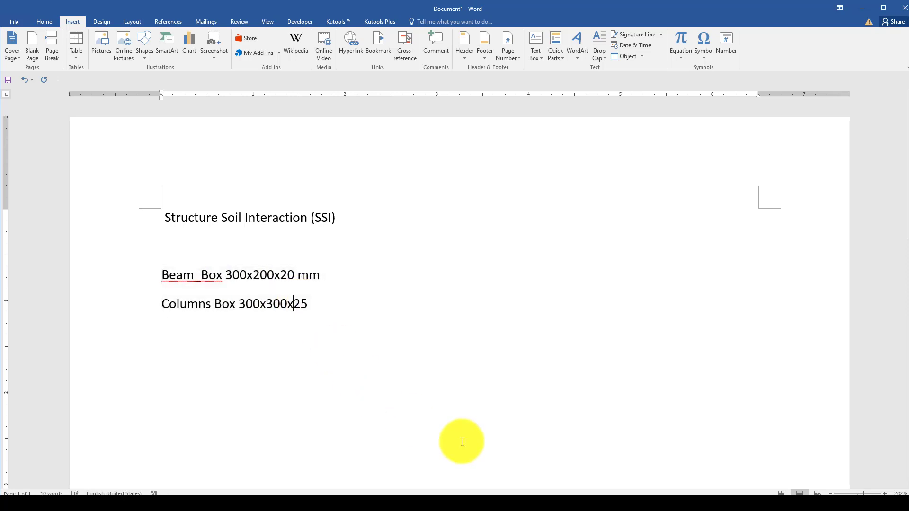
# Step: Switch to Abaqus/CAE and start a 3D deformable planar wire part named Column with an approximate size of 8000
pyautogui.click(686, 504)
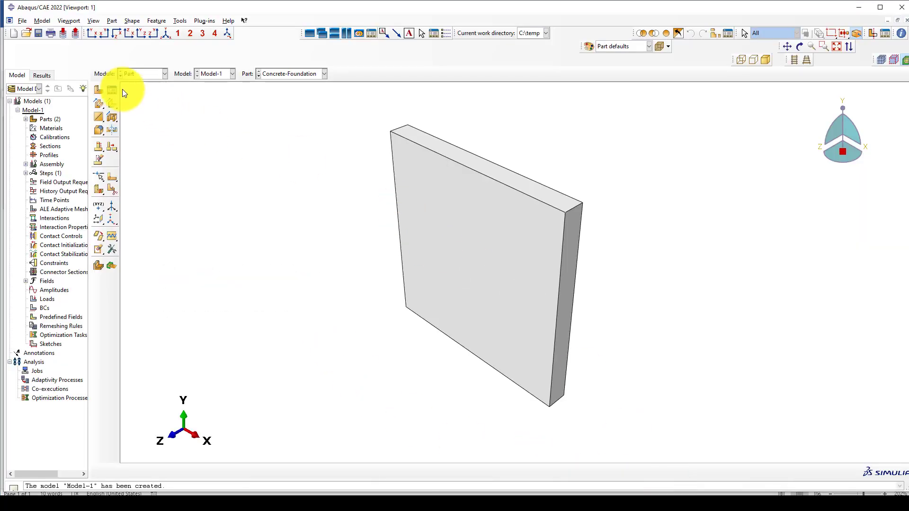
pyautogui.click(99, 90)
pyautogui.write('C')
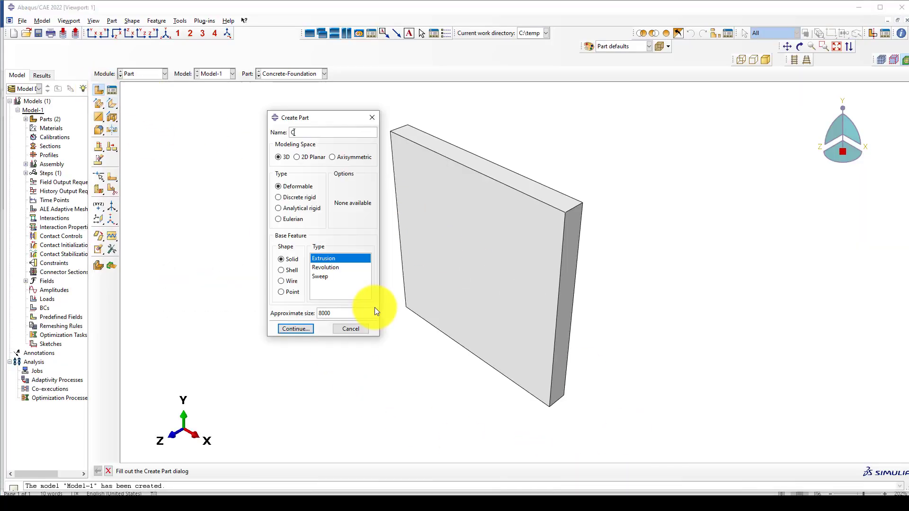
pyautogui.write('olumn')
pyautogui.click(283, 282)
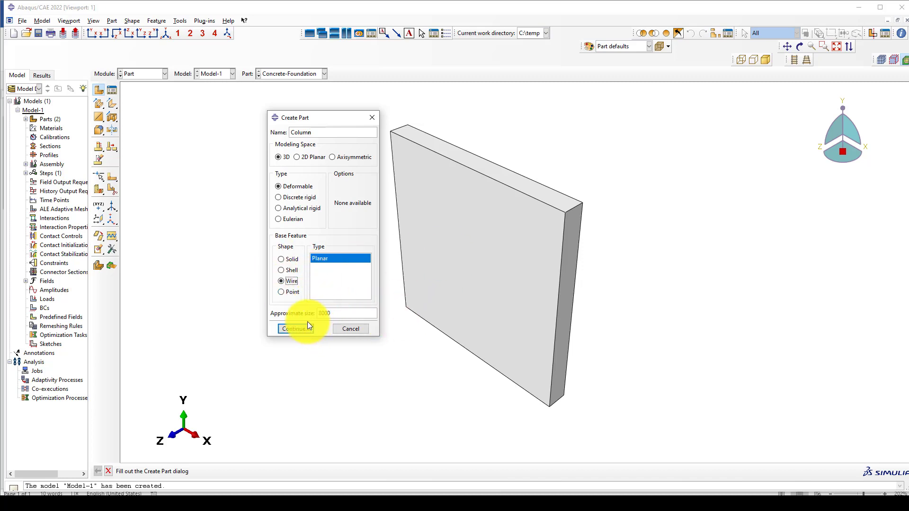
pyautogui.click(292, 326)
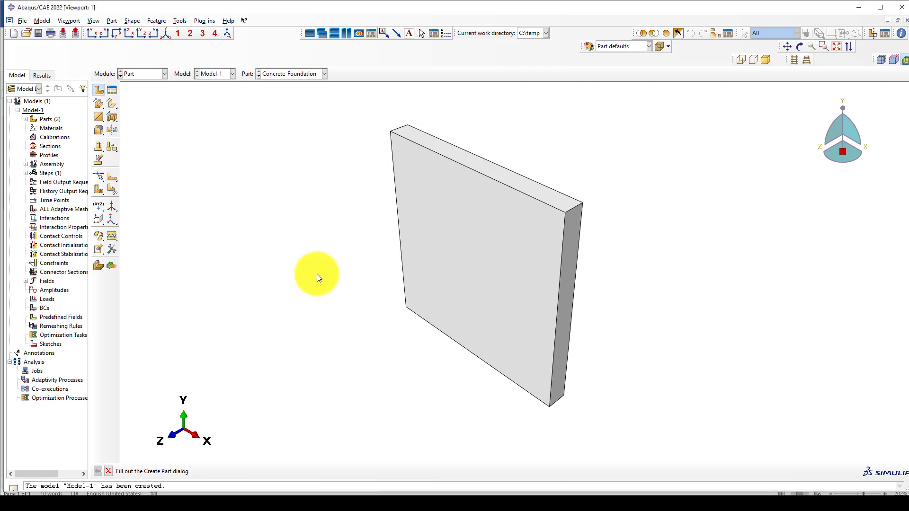
# Step: Sketch a horizontal line from the origin, about 2000 long, as the Column wire
pyautogui.click(113, 90)
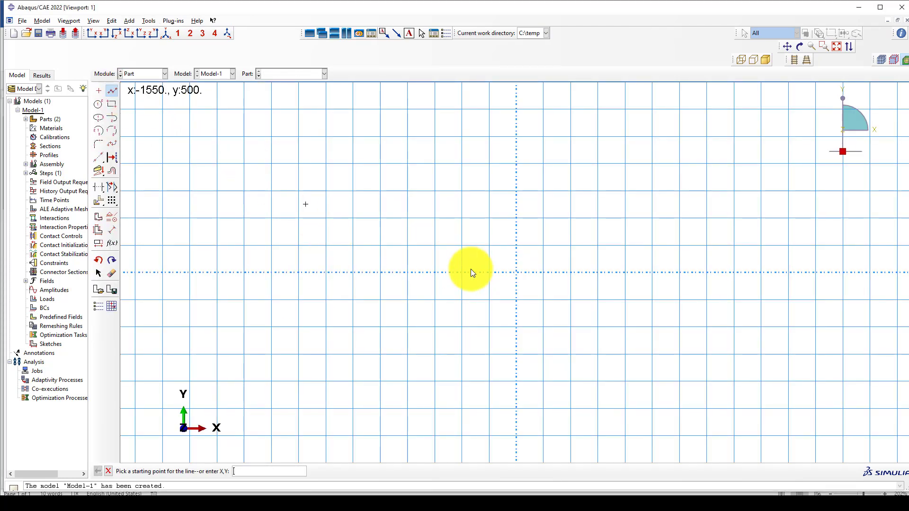
pyautogui.click(516, 272)
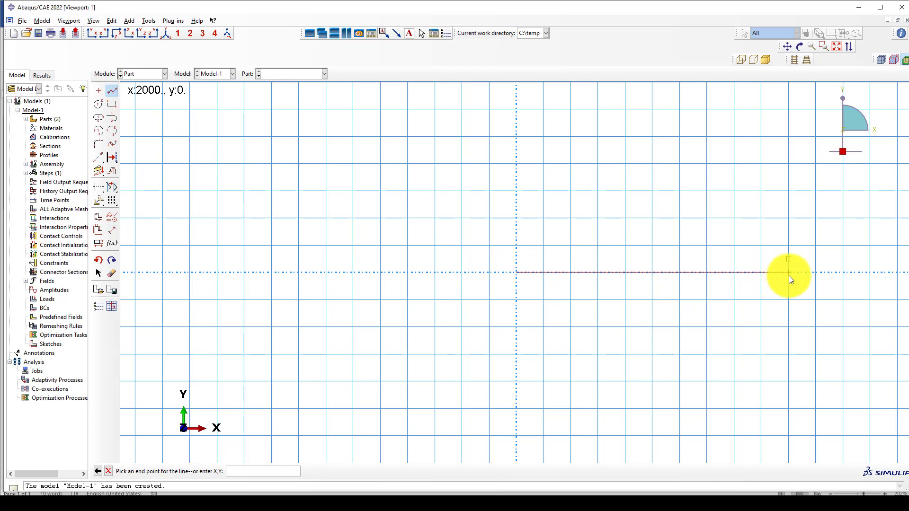
pyautogui.click(789, 273)
pyautogui.rightClick(728, 293)
pyautogui.click(762, 339)
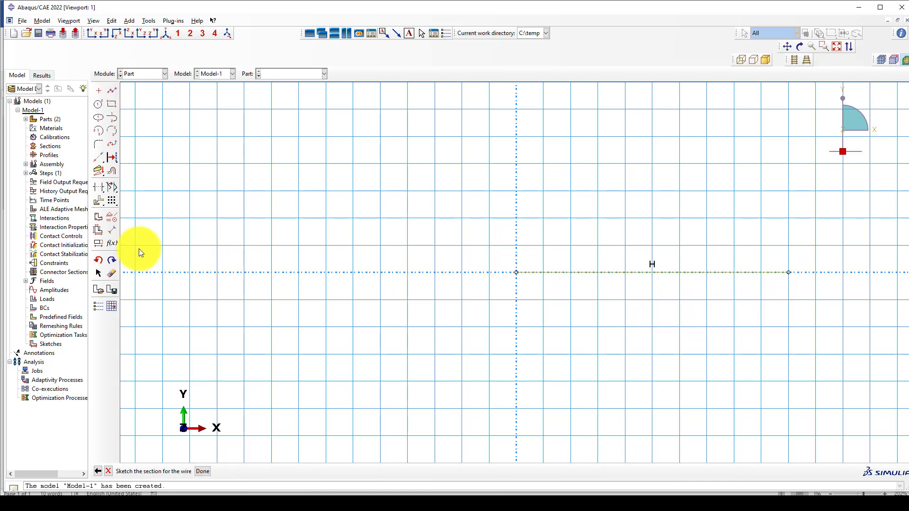
# Step: Dimension the column line to 3000 and finish the sketch to create the Column wire
pyautogui.click(116, 230)
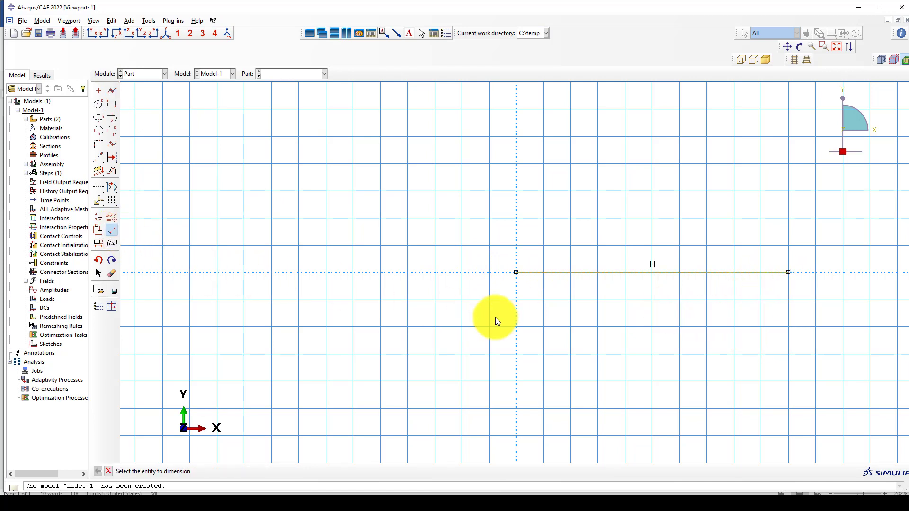
pyautogui.click(572, 274)
pyautogui.click(573, 308)
pyautogui.write('3000')
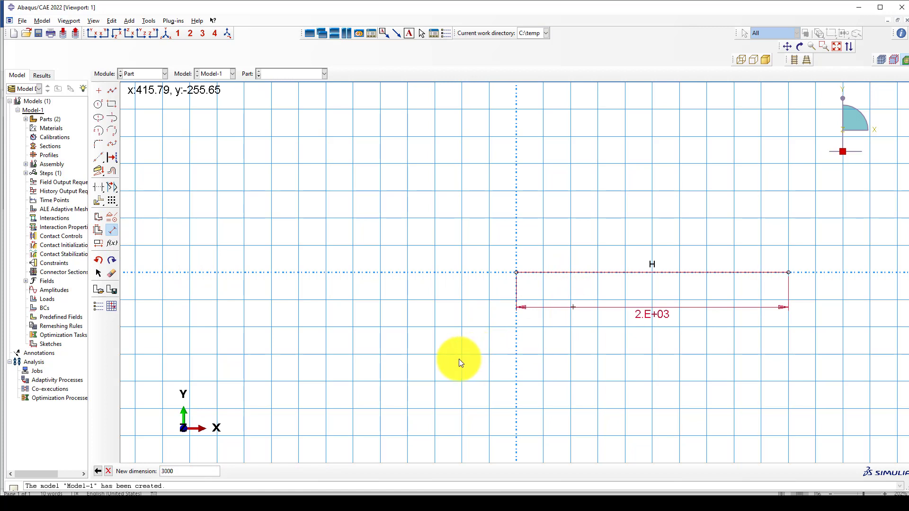
pyautogui.press('Return')
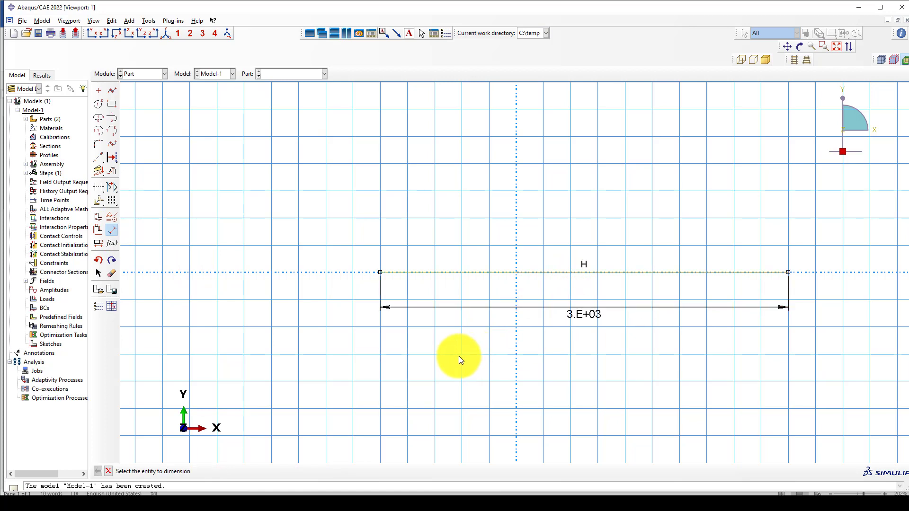
pyautogui.middleClick(430, 346)
pyautogui.middleClick(426, 341)
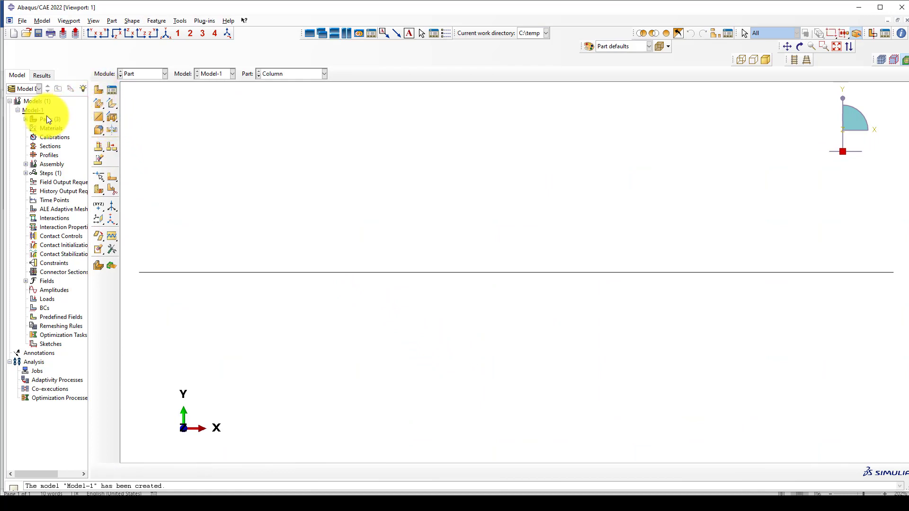
# Step: Copy the Column part to a new part named Beam
pyautogui.click(26, 119)
pyautogui.click(45, 133)
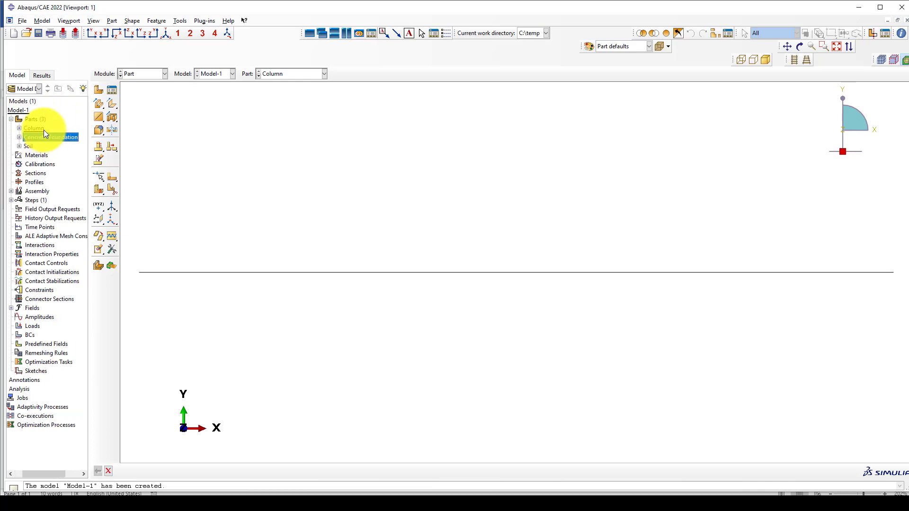
pyautogui.rightClick(40, 129)
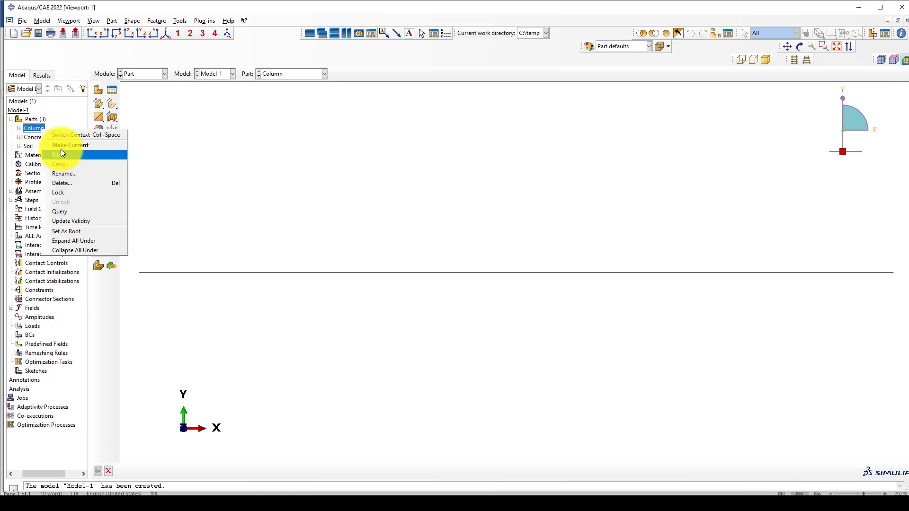
pyautogui.click(60, 164)
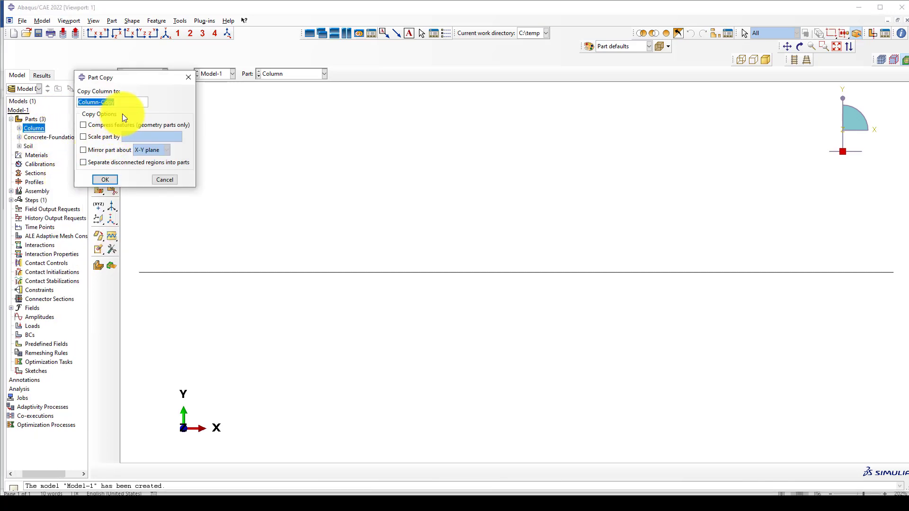
pyautogui.write('Beam')
pyautogui.click(105, 180)
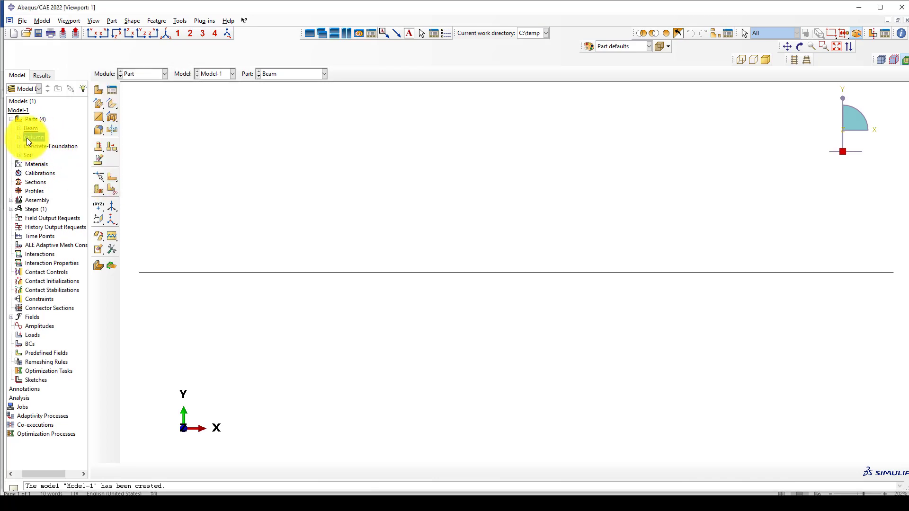
# Step: Open the Beam wire's section sketch for editing and set its length dimension to 4000
pyautogui.click(103, 149)
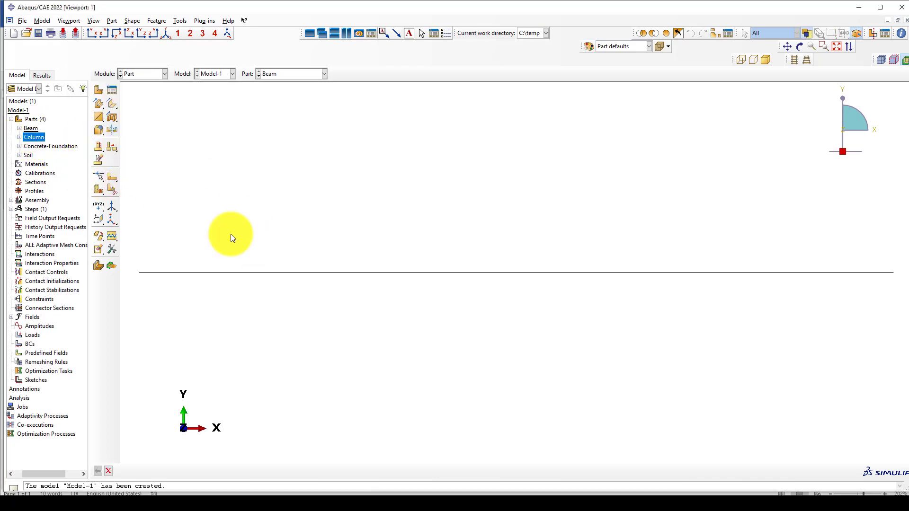
pyautogui.click(286, 272)
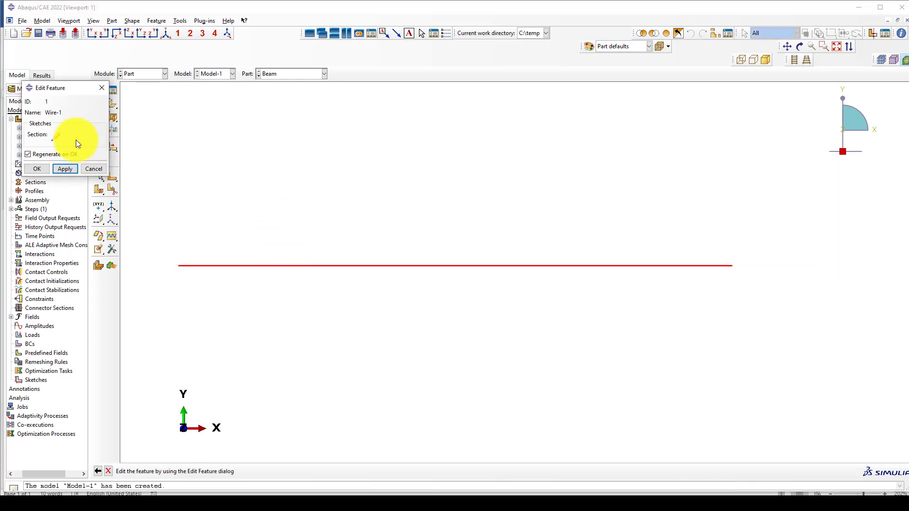
pyautogui.click(55, 136)
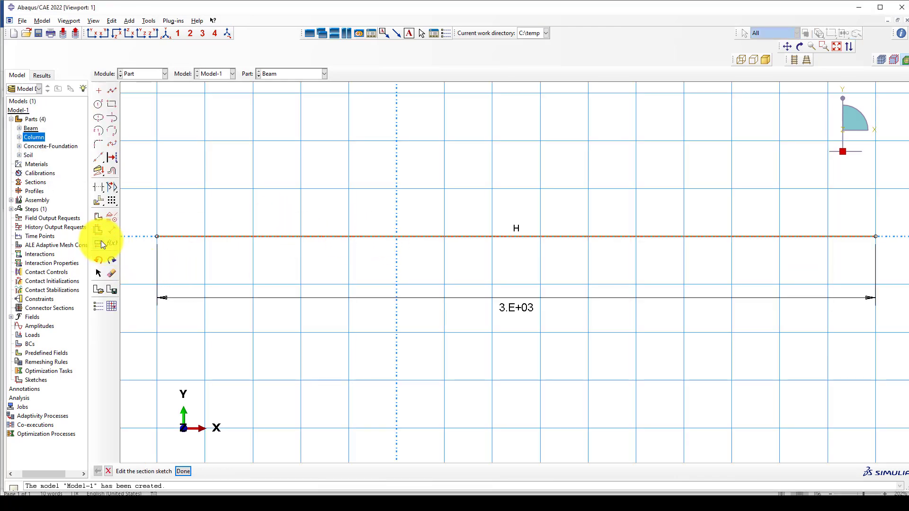
pyautogui.click(101, 241)
pyautogui.click(521, 310)
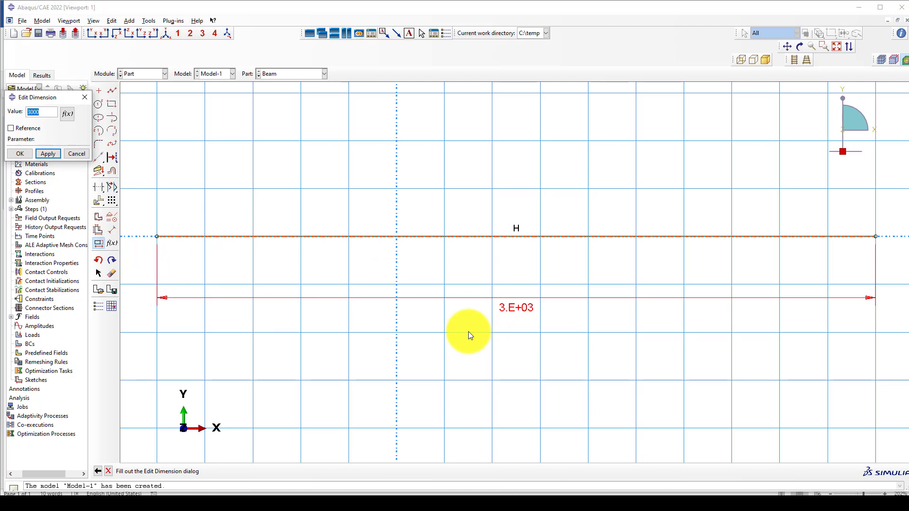
pyautogui.write('4000')
pyautogui.click(55, 155)
pyautogui.click(20, 154)
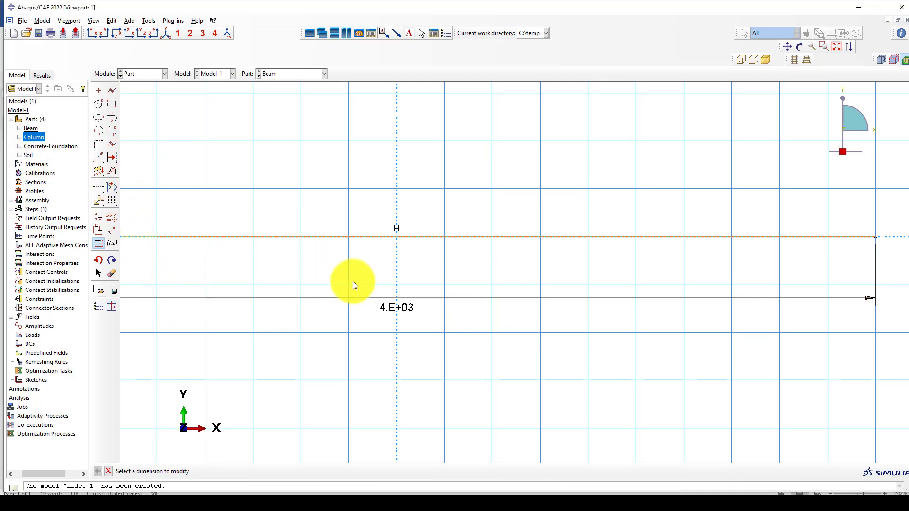
# Step: Finish the Beam section sketch and accept the wire feature edit with regeneration
pyautogui.scroll(-3, 390, 286)
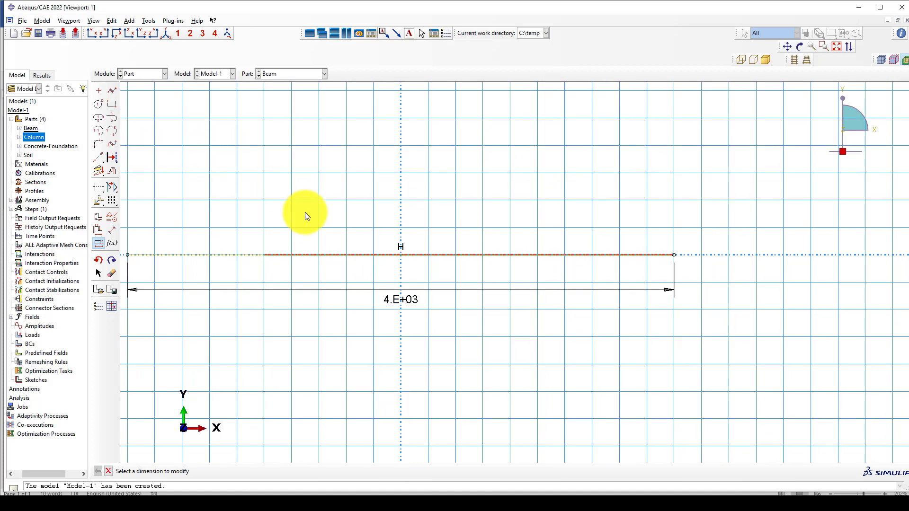
pyautogui.scroll(-1, 335, 199)
pyautogui.middleClick(335, 199)
pyautogui.middleClick(332, 220)
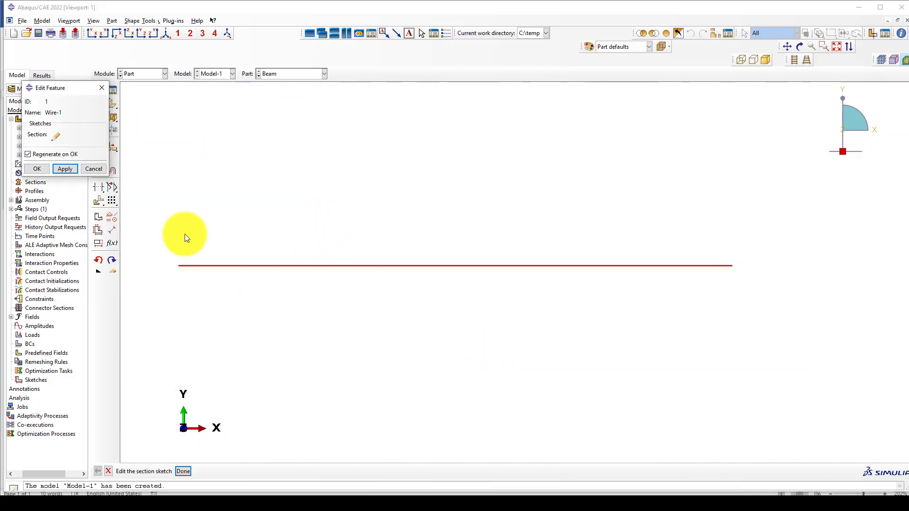
pyautogui.click(40, 169)
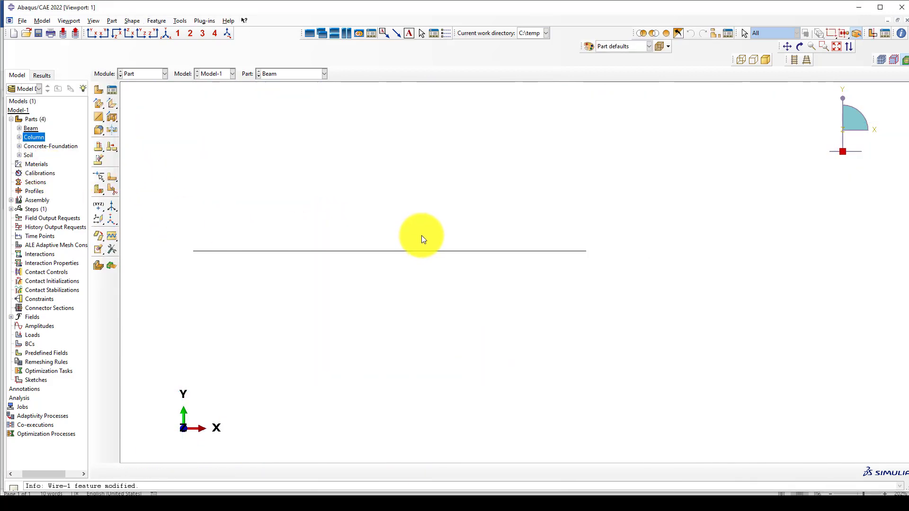
# Step: Switch to the Property module and copy material Q345 from the Brick.lib material library into Model-1
pyautogui.click(139, 73)
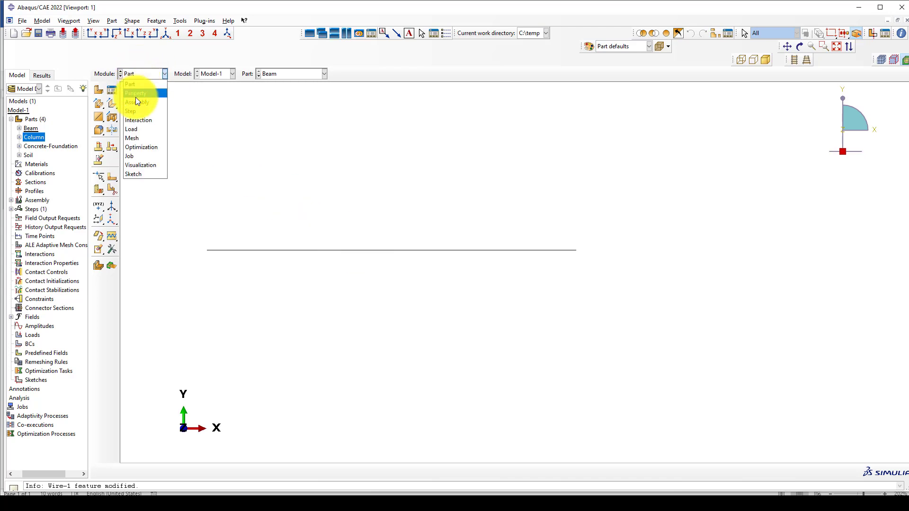
pyautogui.click(135, 94)
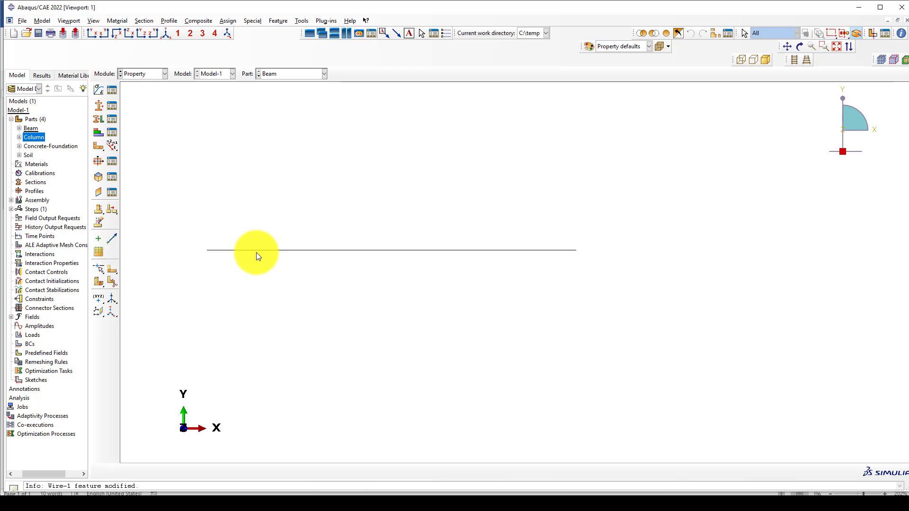
pyautogui.click(85, 77)
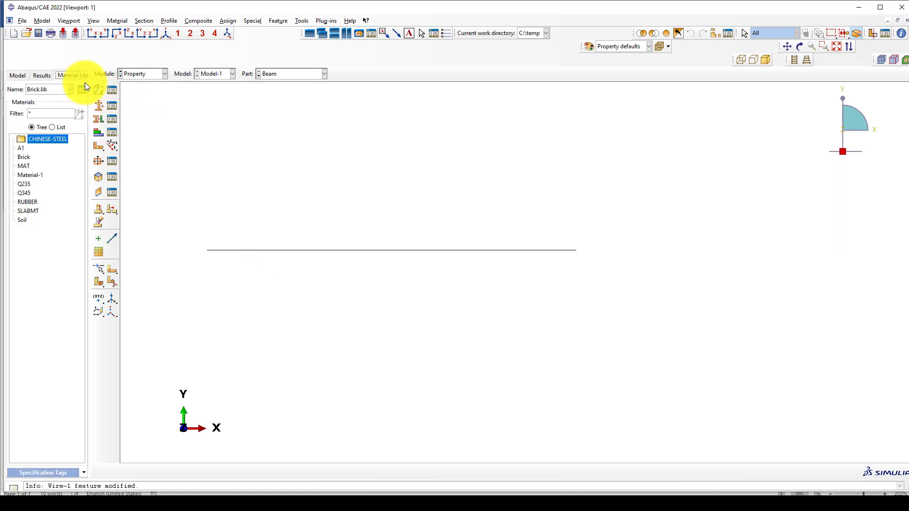
pyautogui.click(82, 90)
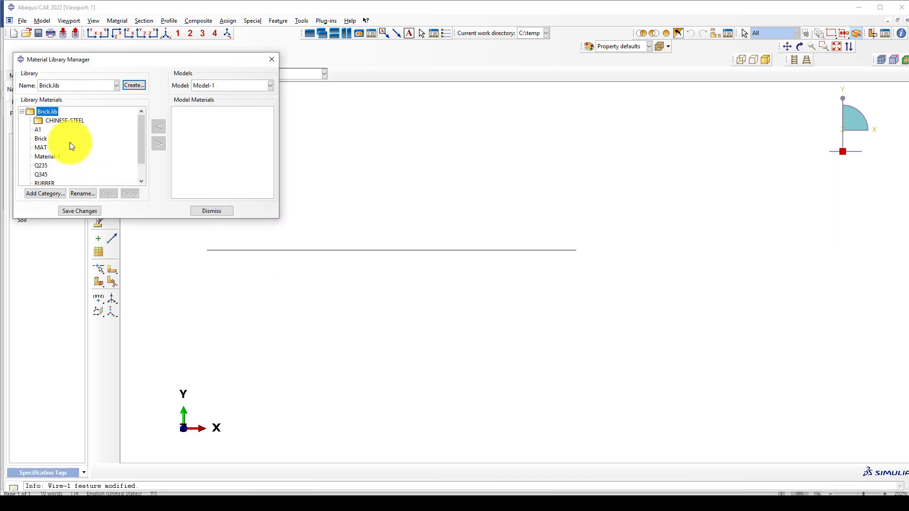
pyautogui.scroll(-1, 75, 146)
pyautogui.click(38, 155)
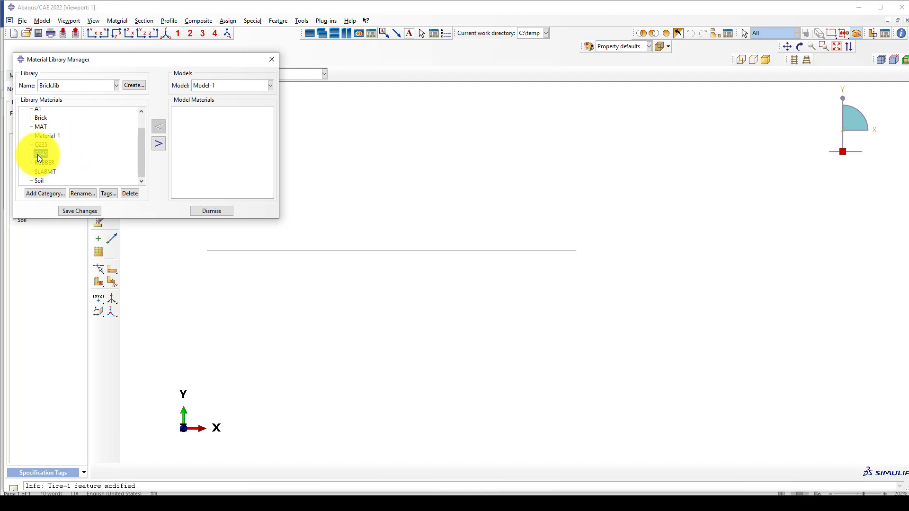
pyautogui.click(157, 147)
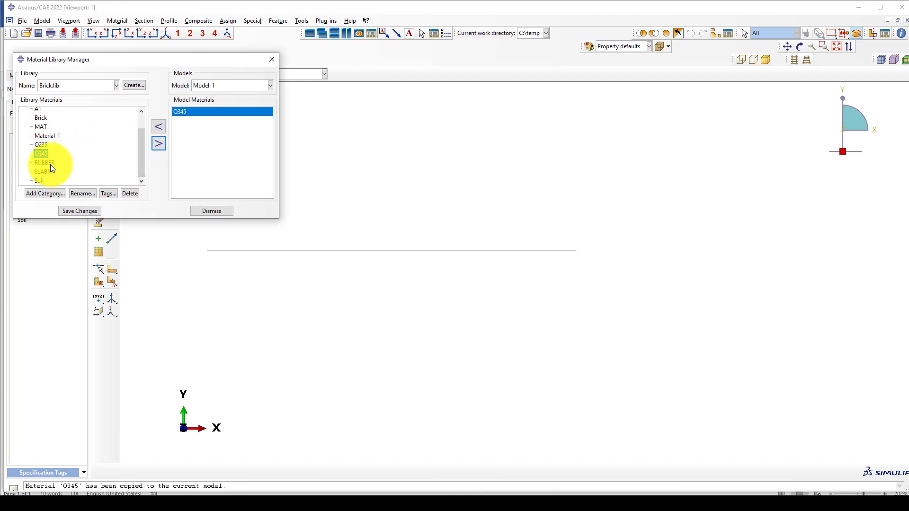
# Step: Copy material ConcreteCDP from the CDP25.lib library into Model-1 and close the Material Library Manager
pyautogui.scroll(3, 39, 136)
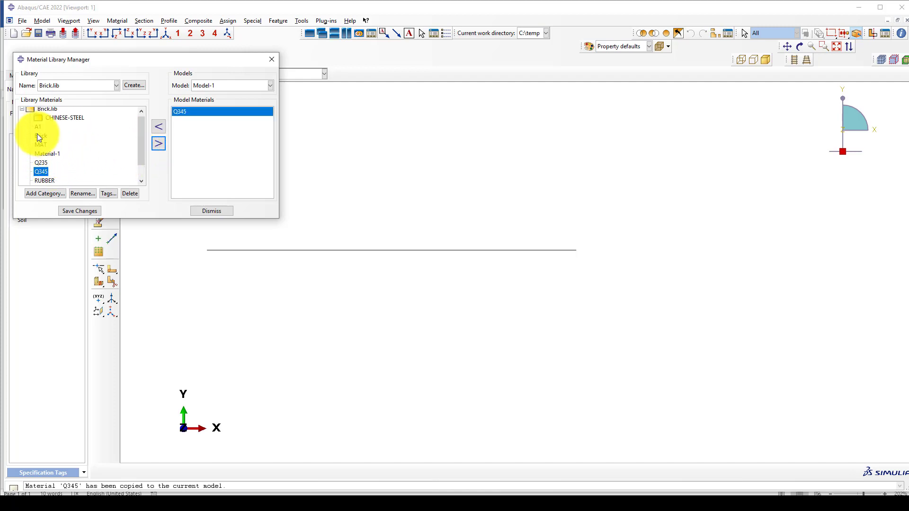
pyautogui.click(74, 85)
pyautogui.click(66, 114)
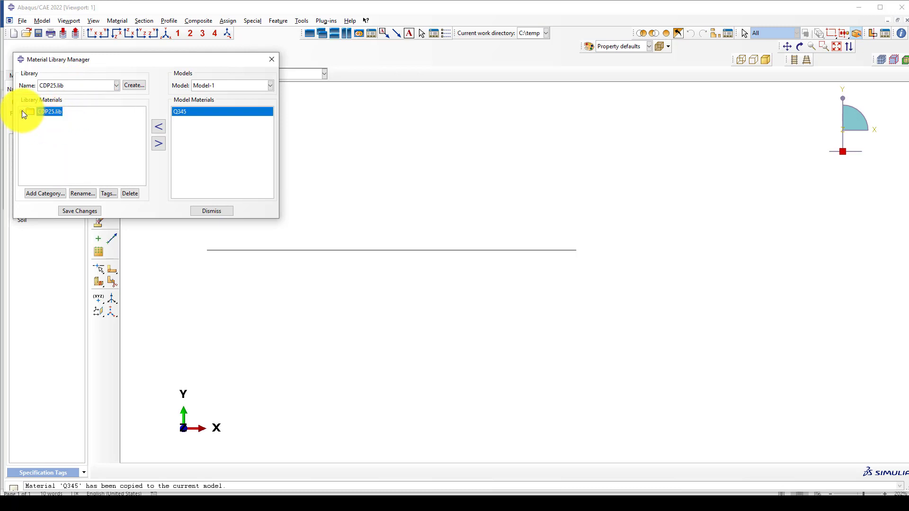
pyautogui.click(22, 112)
pyautogui.click(38, 121)
pyautogui.click(153, 143)
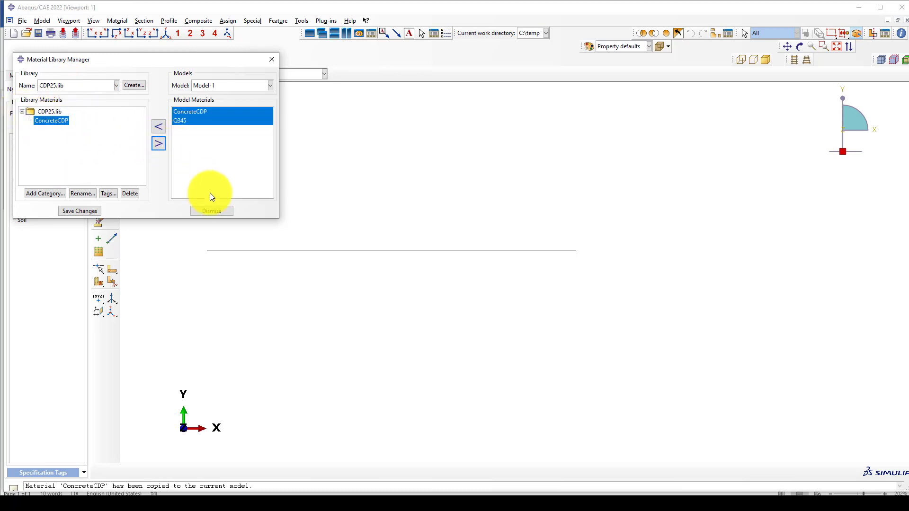
pyautogui.click(211, 210)
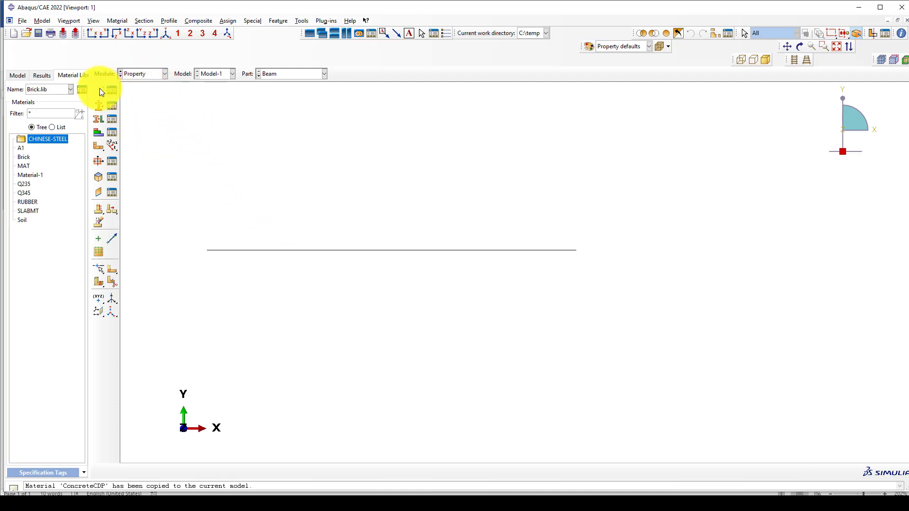
# Step: Create a material named Soil and add a Density behavior to it
pyautogui.write('Soil')
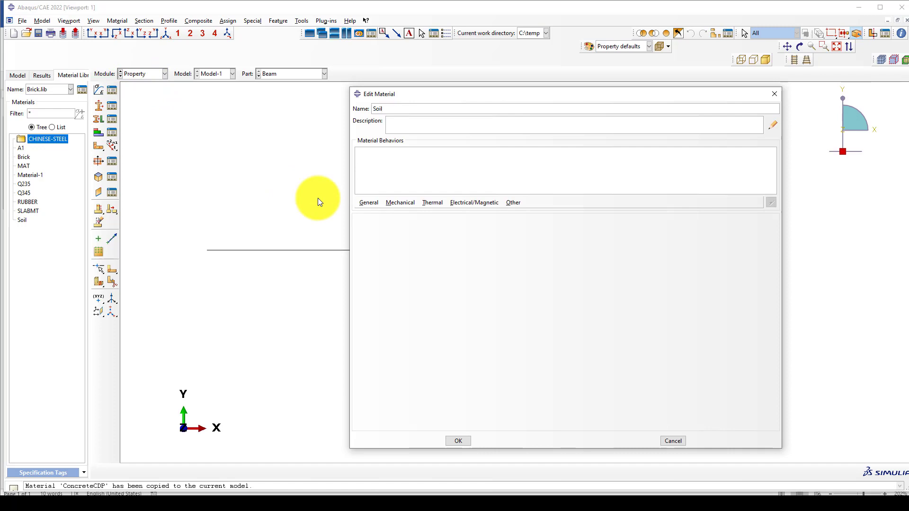
pyautogui.click(369, 203)
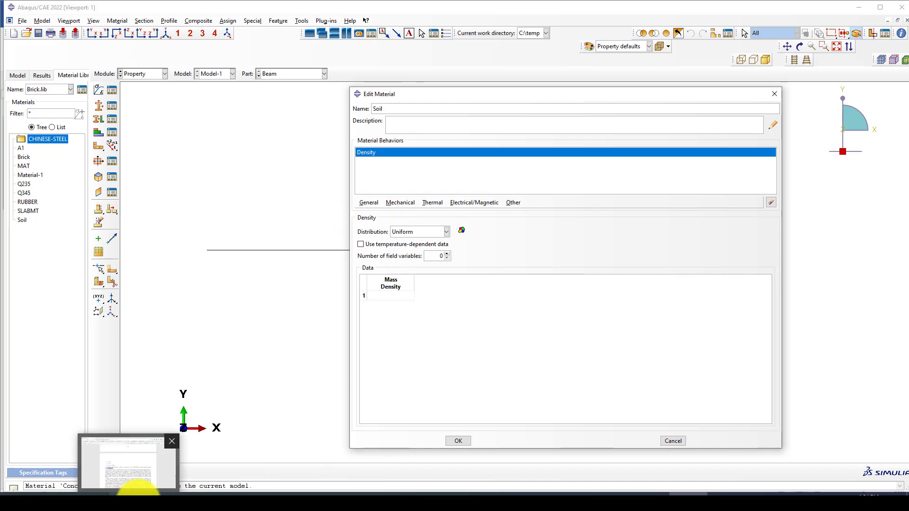
# Step: Look up the stiff clay density in the 199977.pdf reference and set the Soil mass density to 1.190e-9
pyautogui.click(132, 481)
pyautogui.click(316, 300)
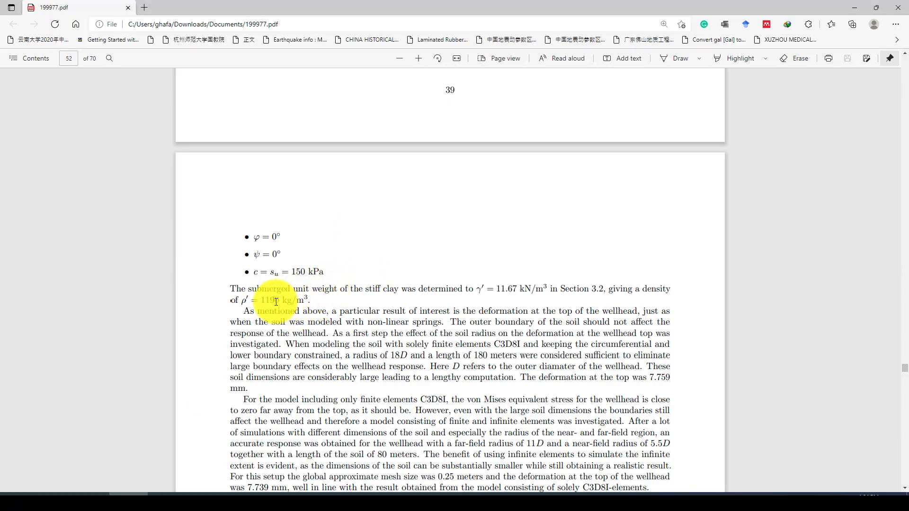
pyautogui.moveTo(260, 300); pyautogui.dragTo(279, 300)
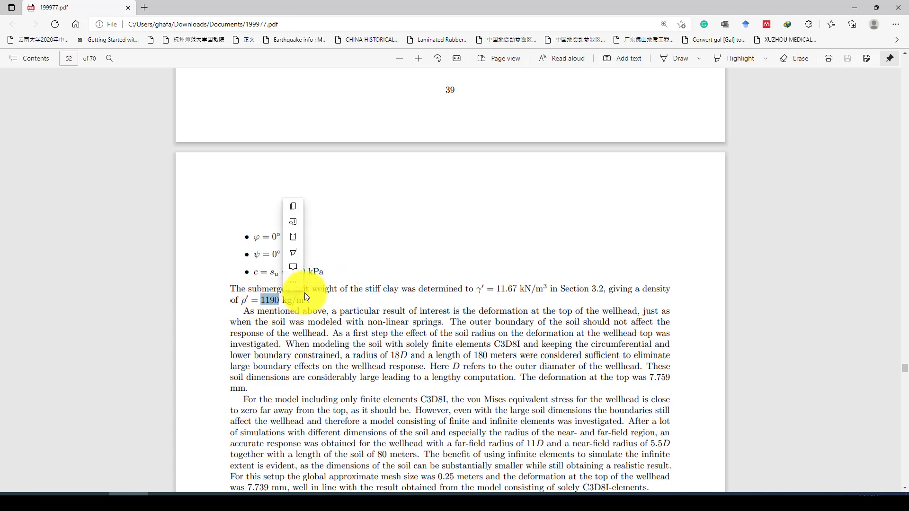
pyautogui.click(293, 306)
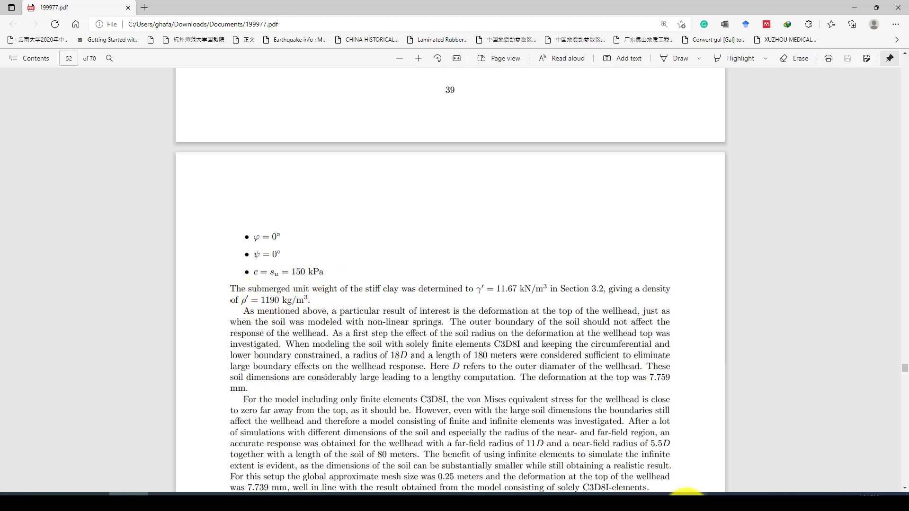
pyautogui.click(688, 503)
pyautogui.click(389, 296)
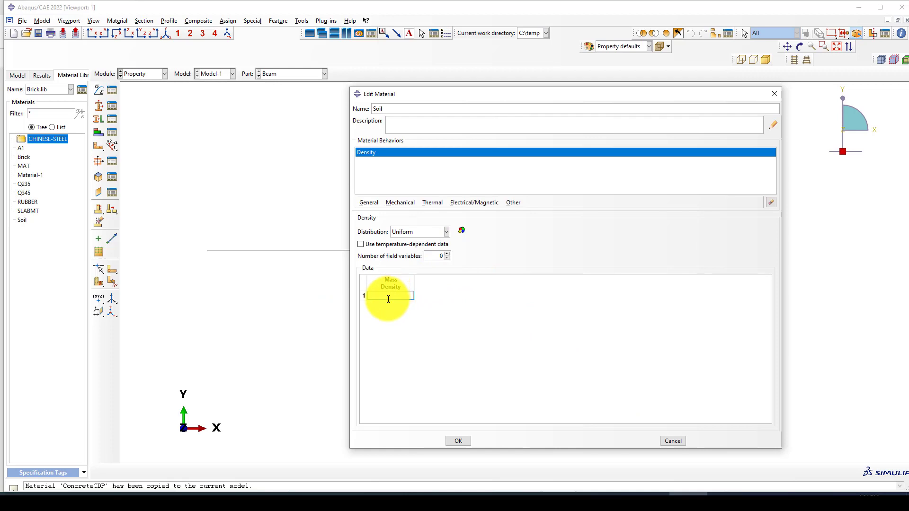
pyautogui.write('1.')
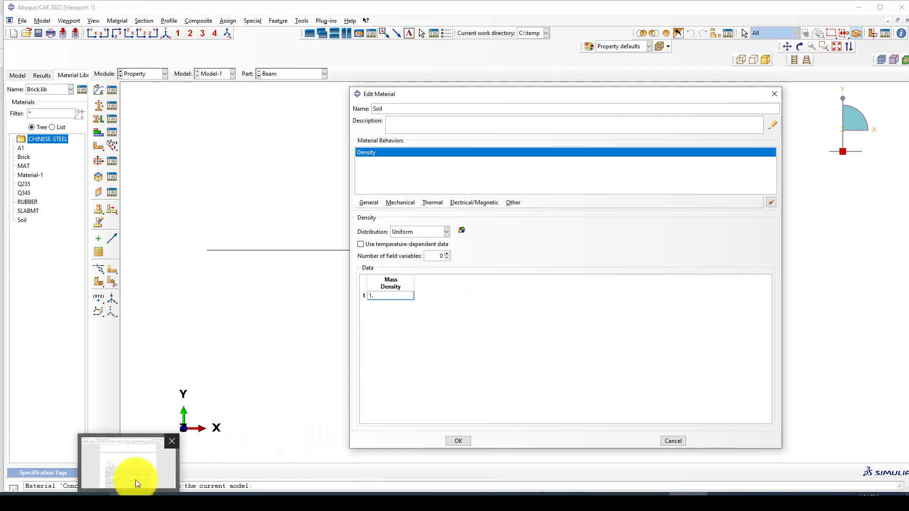
pyautogui.click(135, 479)
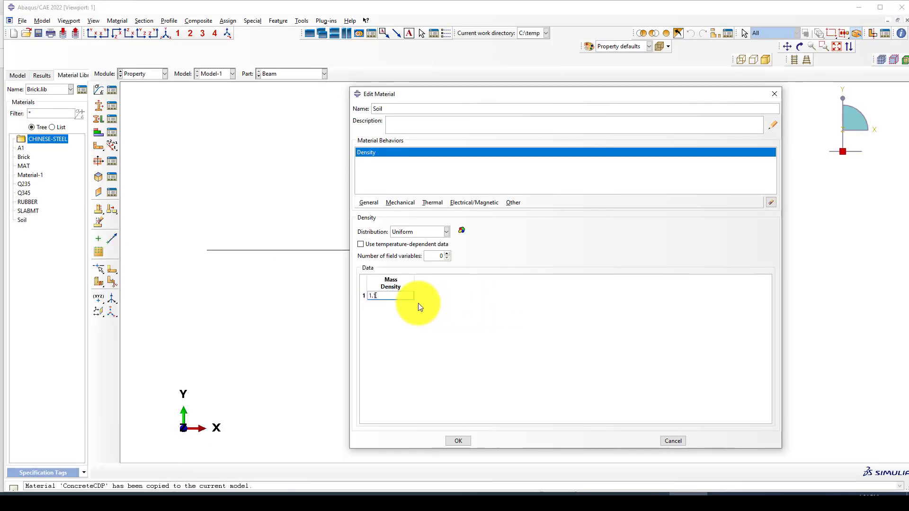
pyautogui.write('.190e-9')
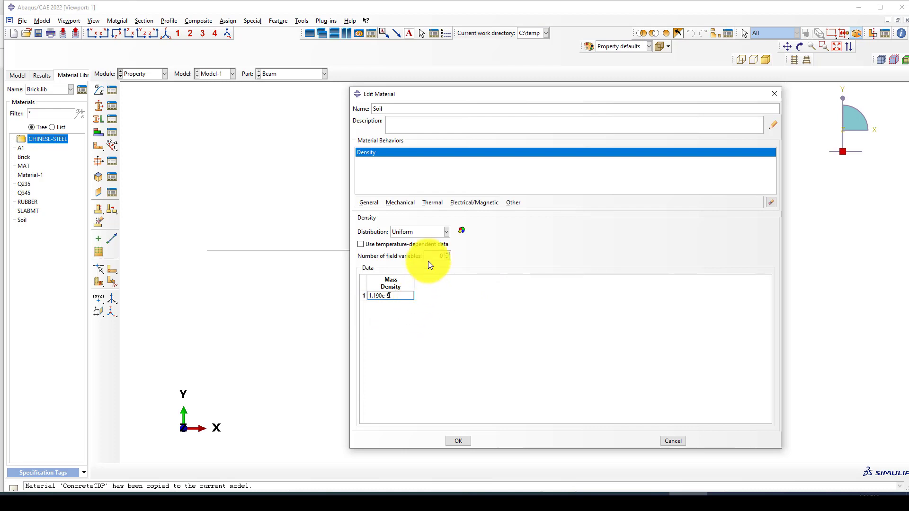
# Step: Add isotropic Elastic behavior to Soil with the PDF's CASE A values: Young's modulus 60 and Poisson's ratio 0.45
pyautogui.click(397, 203)
pyautogui.moveTo(476, 213)
pyautogui.click(530, 212)
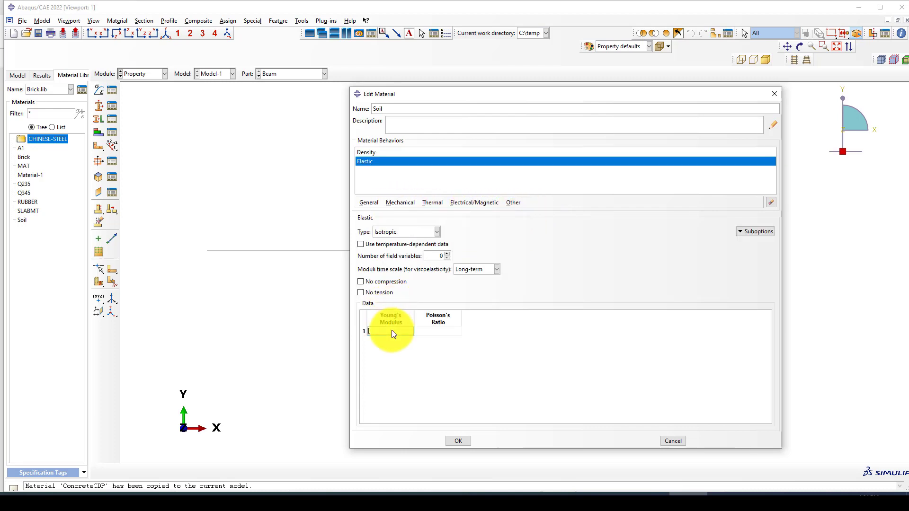
pyautogui.click(128, 502)
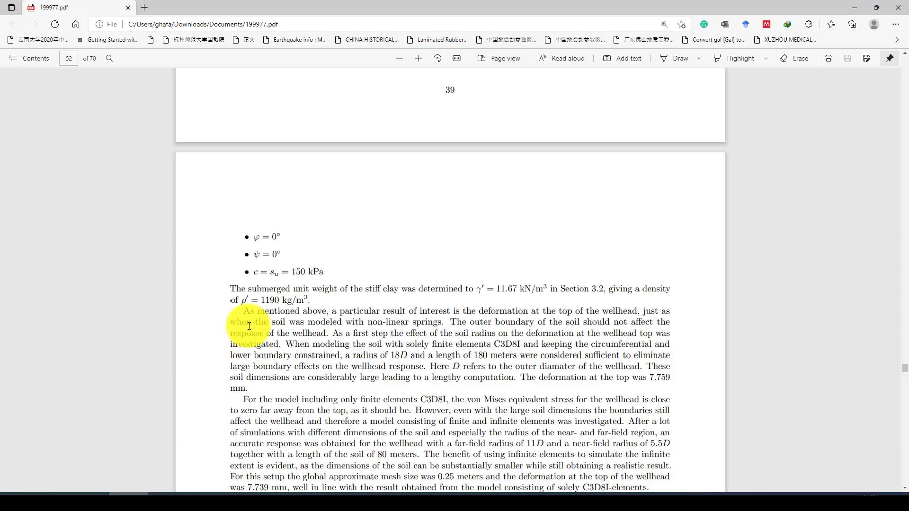
pyautogui.scroll(6, 309, 271)
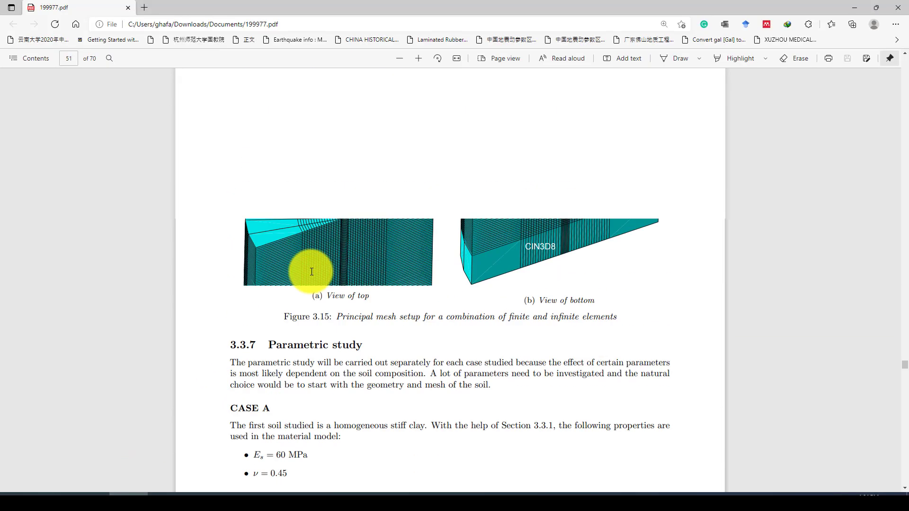
pyautogui.scroll(-1, 308, 297)
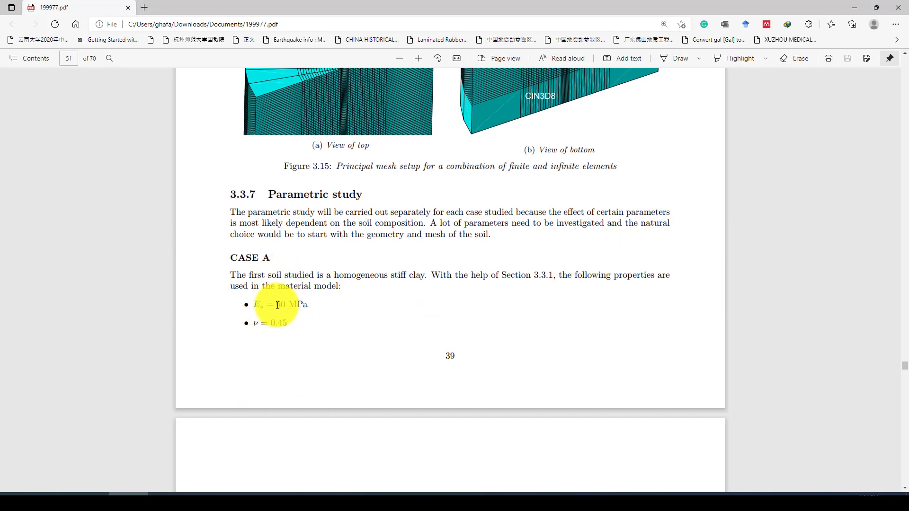
pyautogui.doubleClick(271, 323)
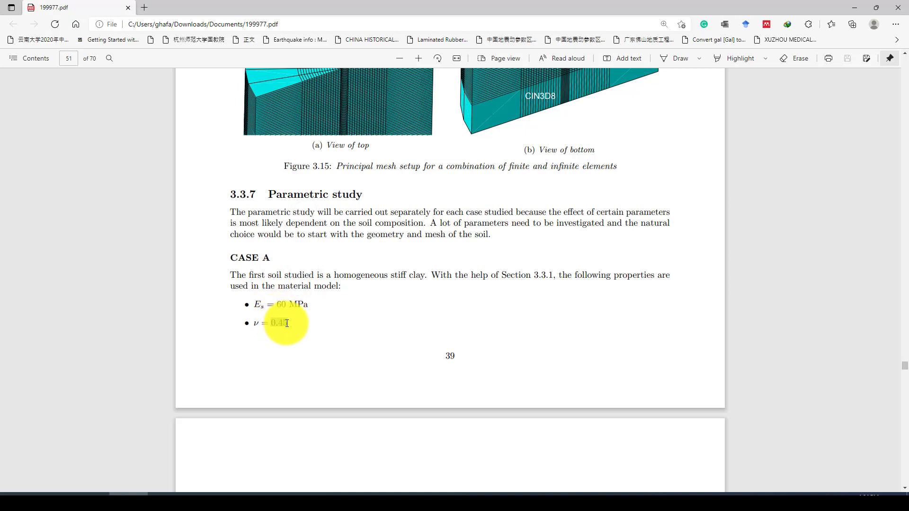
pyautogui.click(685, 500)
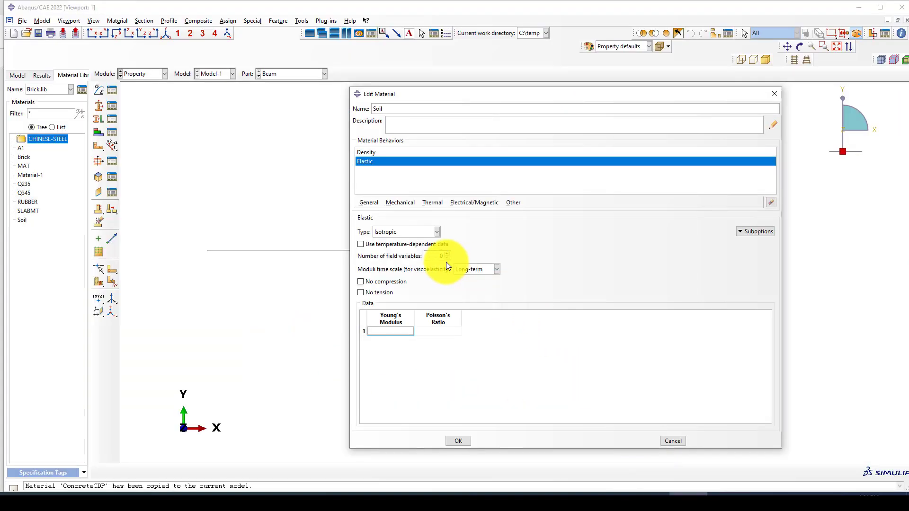
pyautogui.click(395, 332)
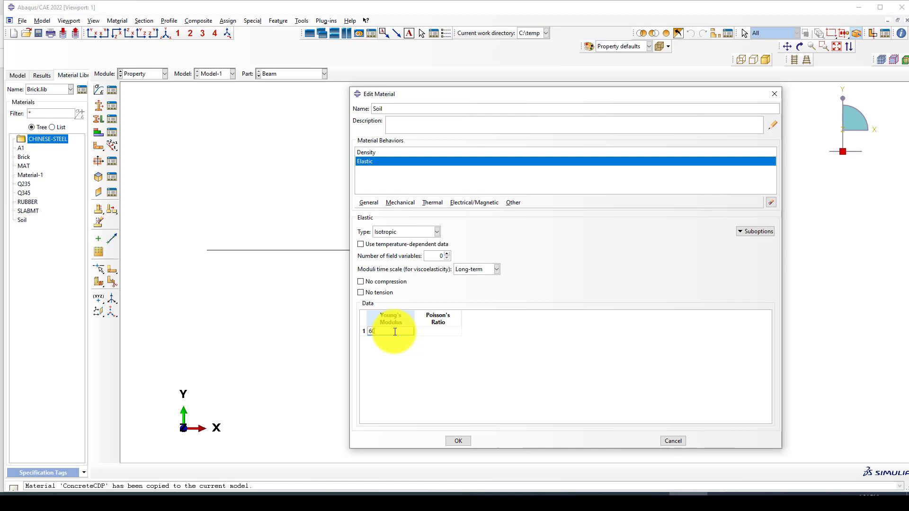
pyautogui.click(435, 335)
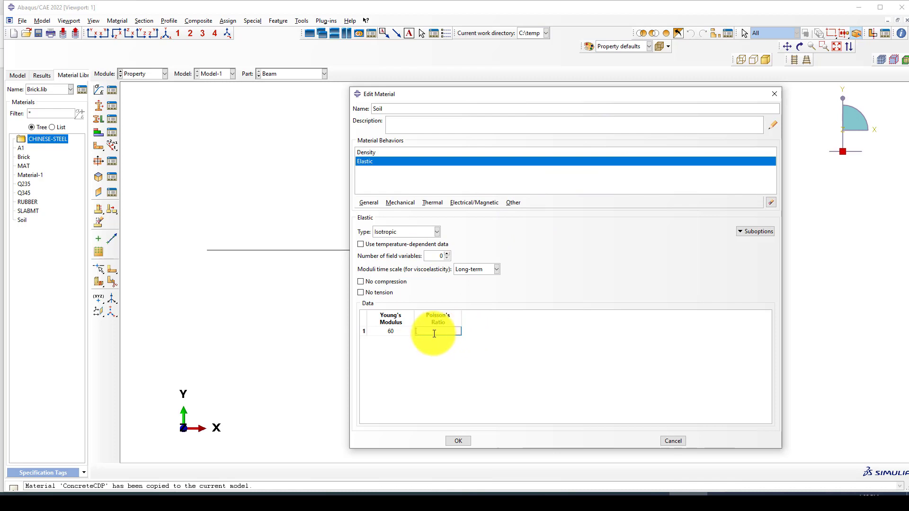
pyautogui.write('0.45')
# Step: Add Mohr Coulomb Plasticity to the Soil material with friction angle 0 and dilation angle 0
pyautogui.click(400, 203)
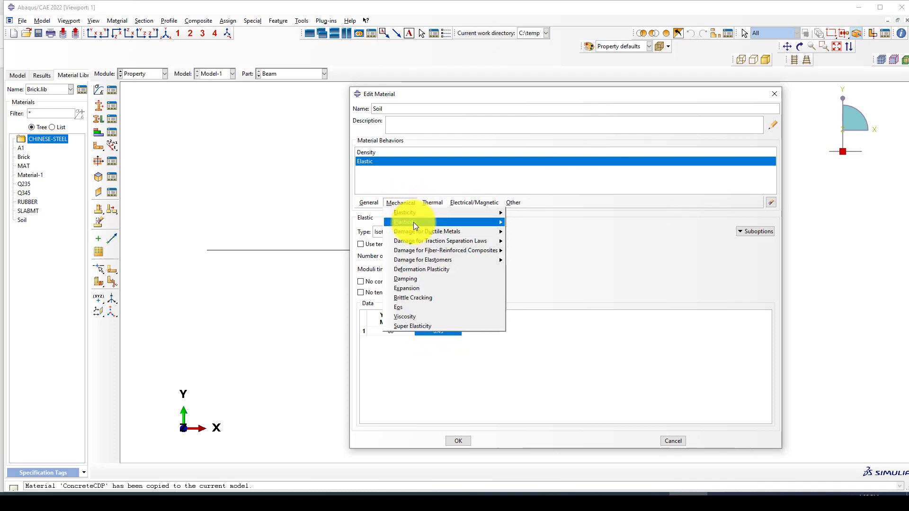
pyautogui.moveTo(492, 223)
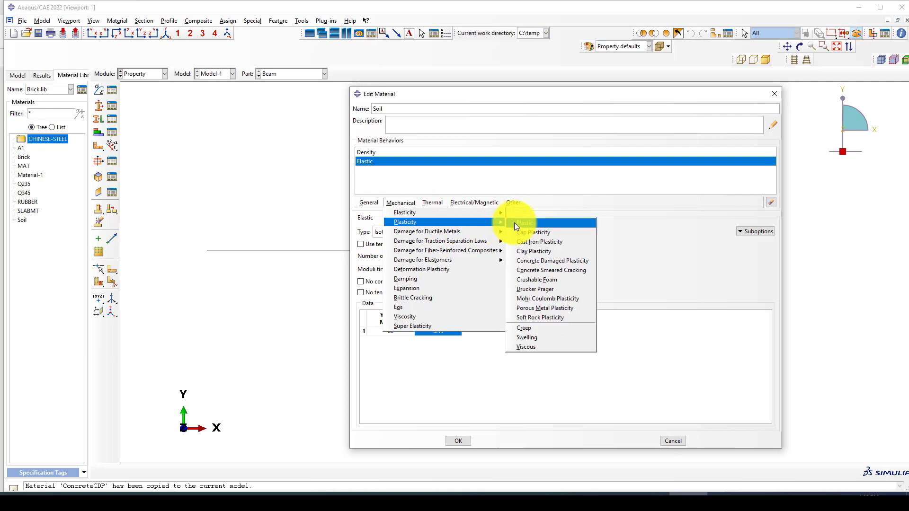
pyautogui.click(550, 299)
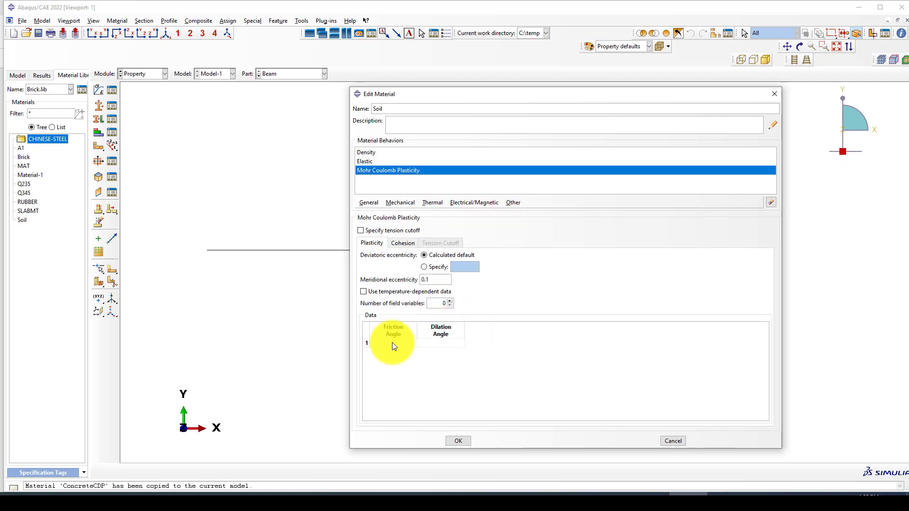
pyautogui.click(400, 343)
pyautogui.write('0')
pyautogui.press('Tab')
pyautogui.write('0')
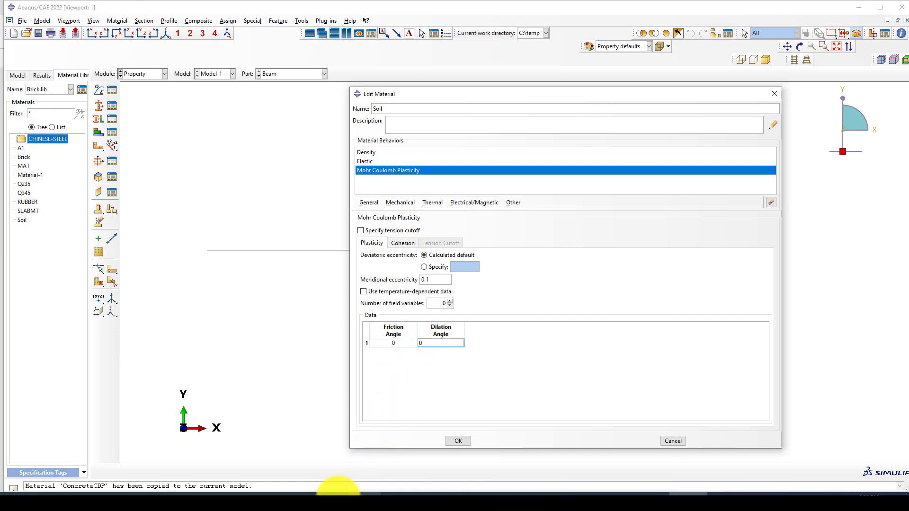
# Step: Look up the stiff clay cohesion in the PDF and open the Mohr Coulomb cohesion yield stress for entry
pyautogui.click(129, 493)
pyautogui.scroll(-6, 280, 321)
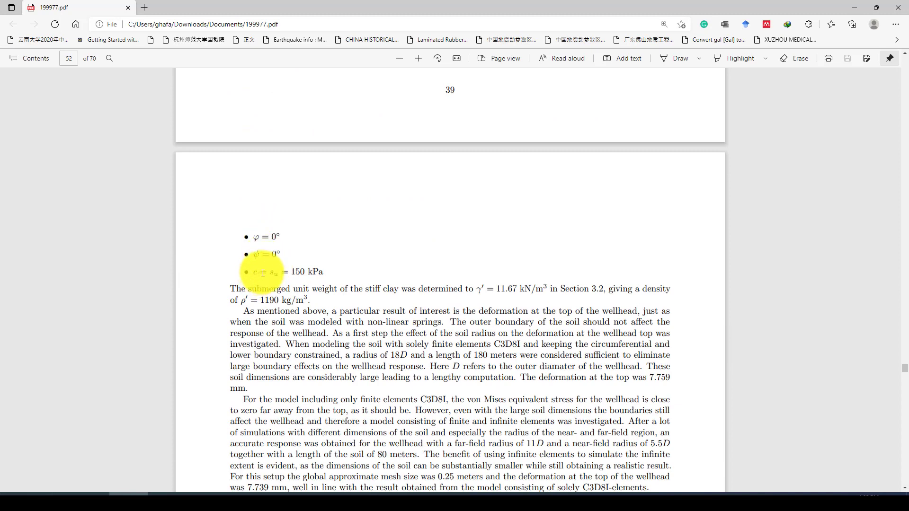
pyautogui.moveTo(290, 273); pyautogui.dragTo(313, 273)
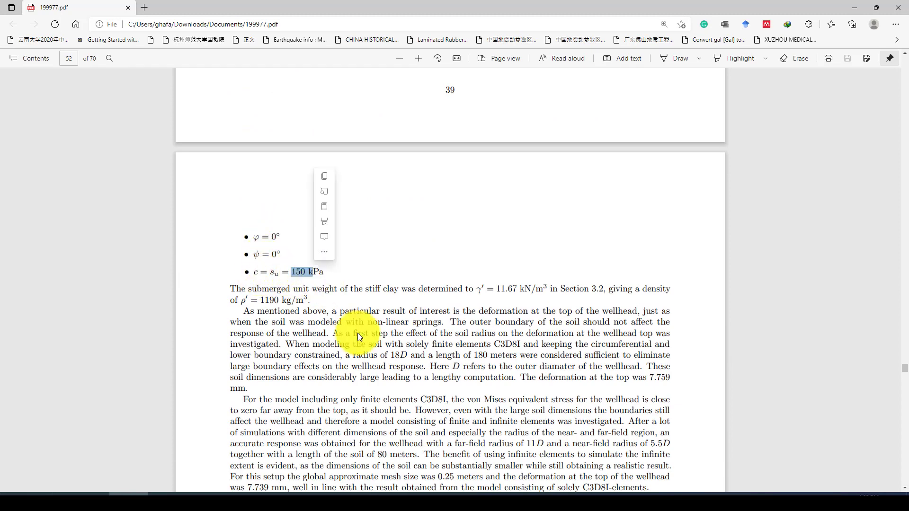
pyautogui.click(695, 495)
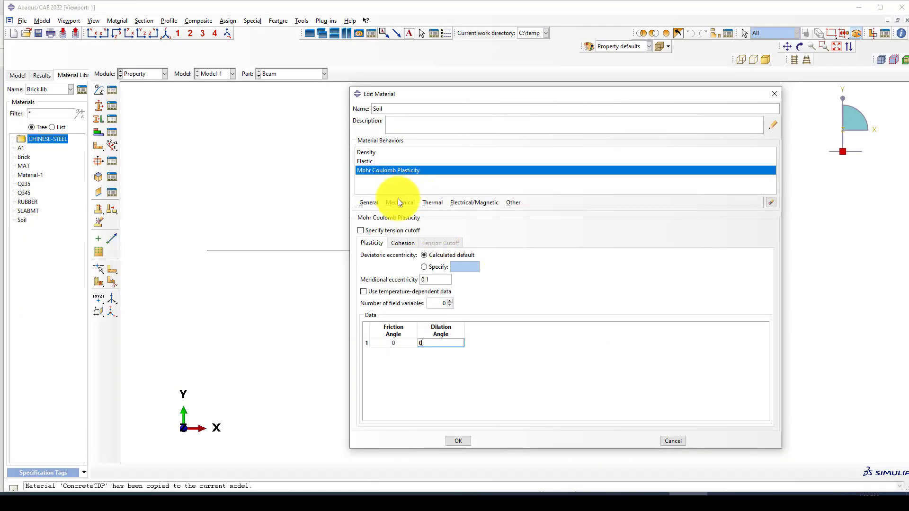
pyautogui.click(406, 243)
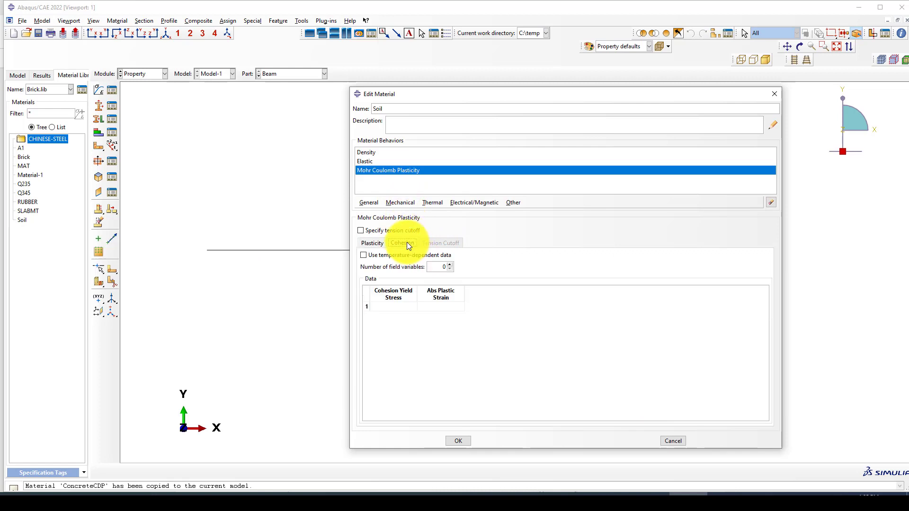
pyautogui.click(394, 306)
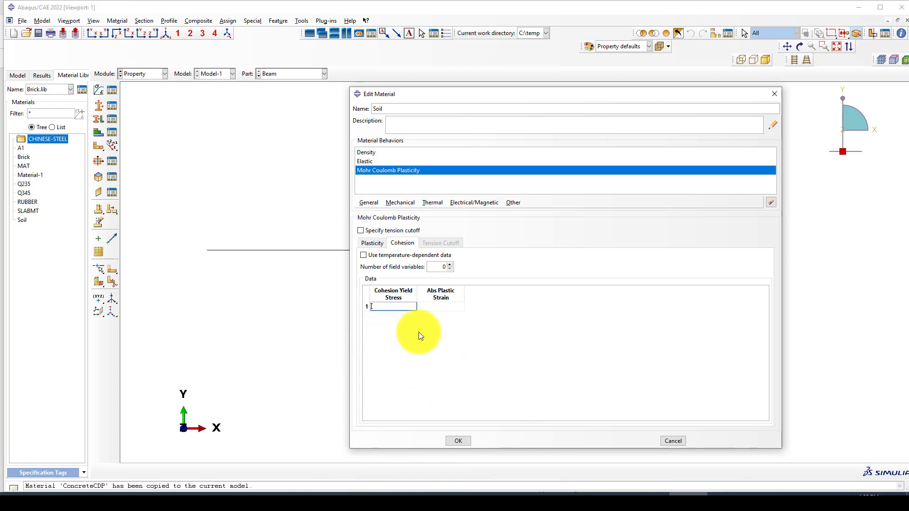
# Step: Switch to Unit Converter Pro and convert a pressure of 150 kilopascal to megapascal
pyautogui.click(530, 501)
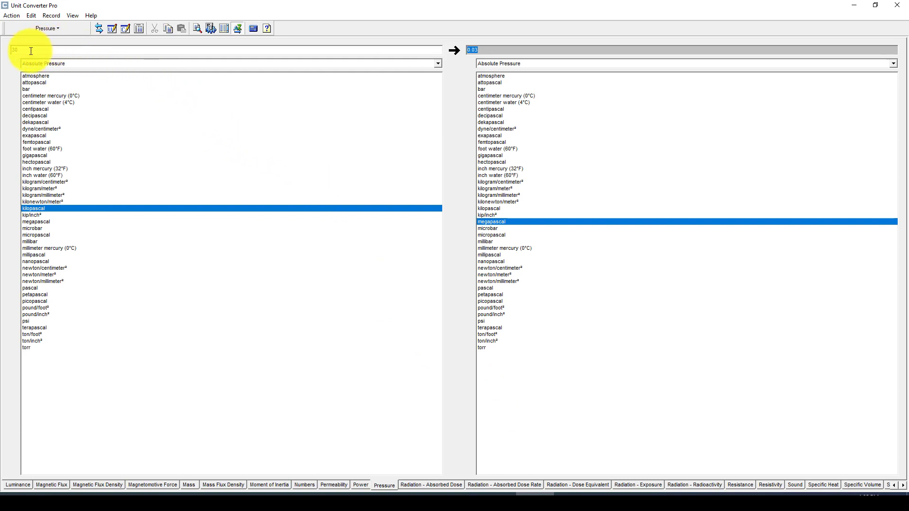
pyautogui.doubleClick(14, 50)
pyautogui.write('150')
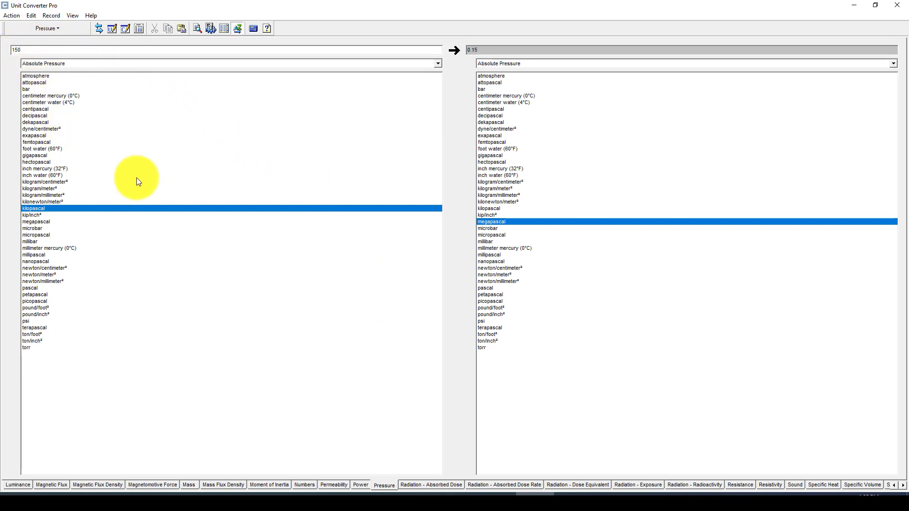
pyautogui.doubleClick(473, 49)
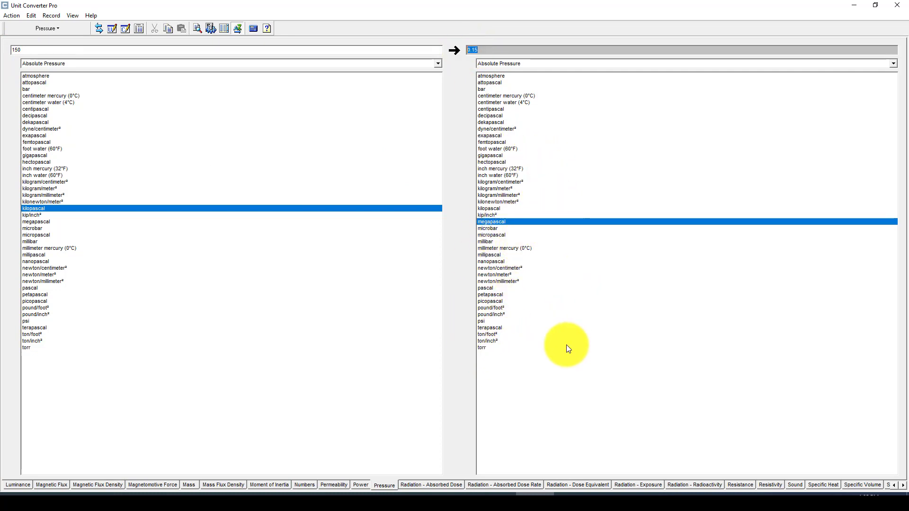
# Step: Back in Abaqus, set cohesion yield stress 0.15 at absolute plastic strain 0, accept the Soil material, and recheck the cohesion in the PDF
pyautogui.click(686, 500)
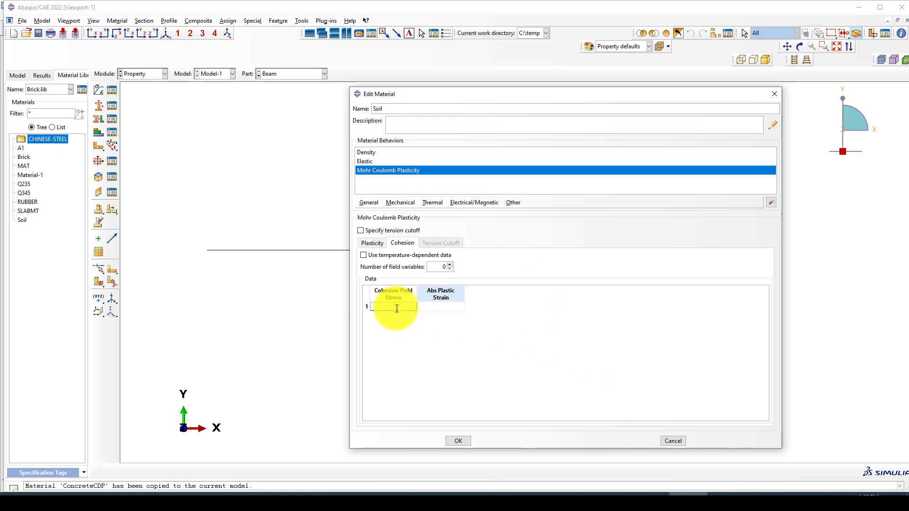
pyautogui.write('0.15')
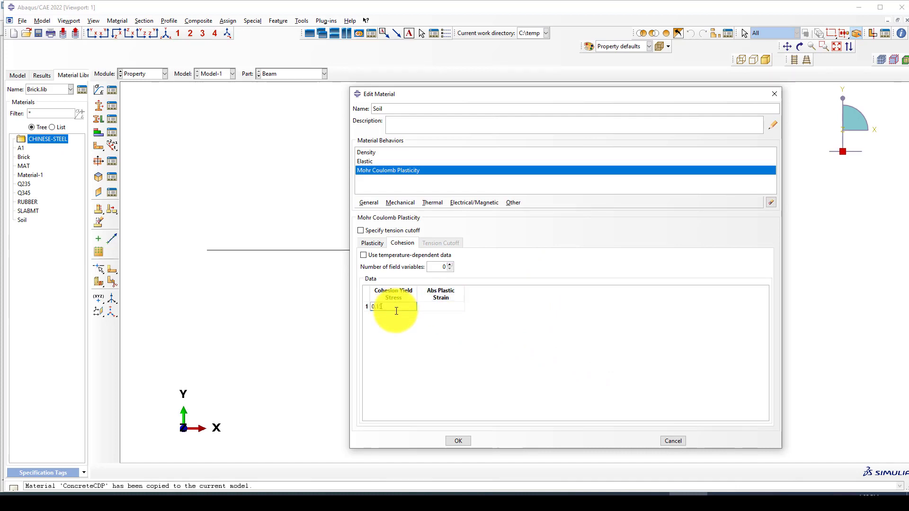
pyautogui.click(443, 306)
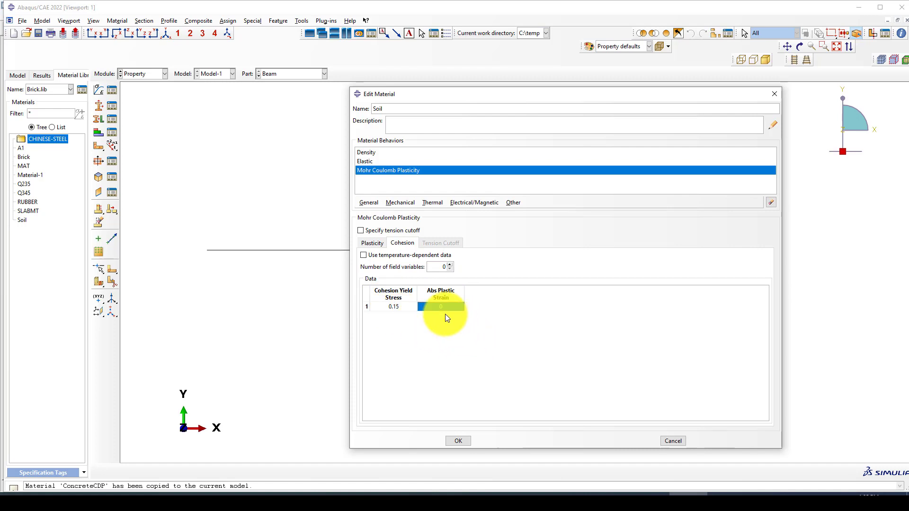
pyautogui.click(461, 441)
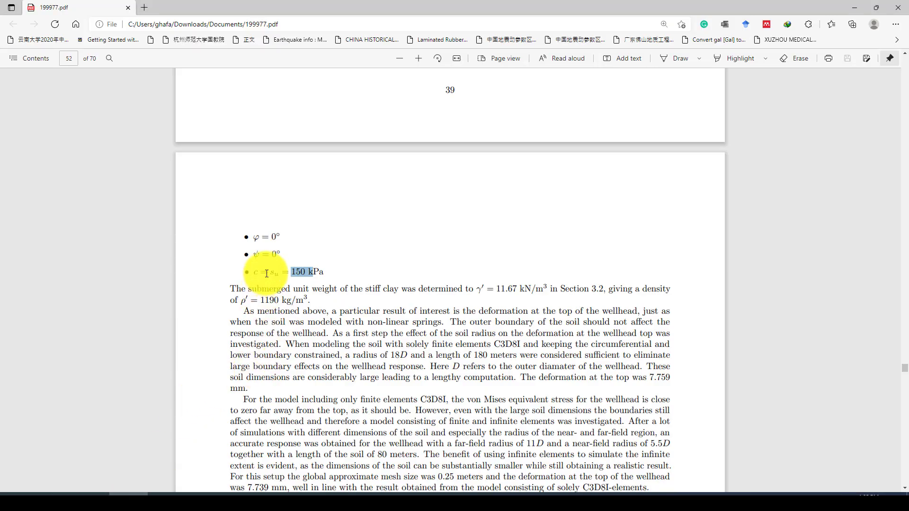
pyautogui.moveTo(263, 270); pyautogui.dragTo(323, 272)
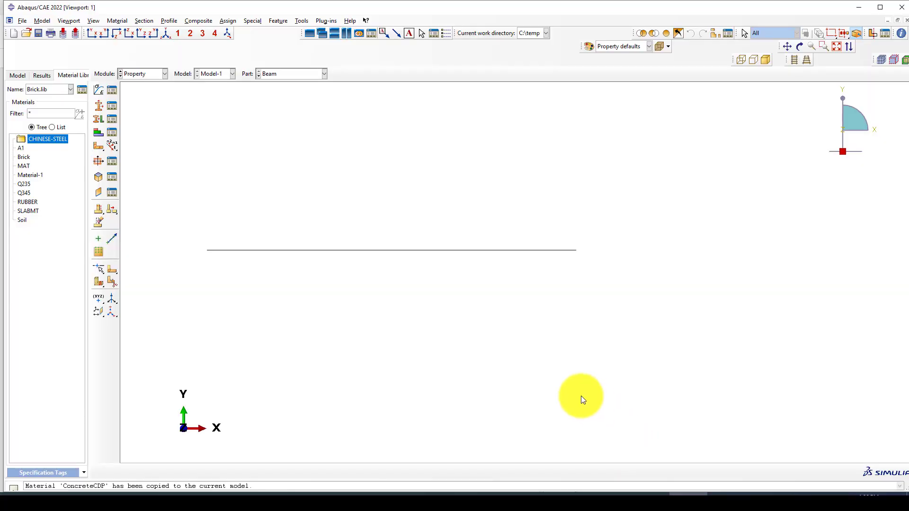
pyautogui.scroll(-1, 301, 249)
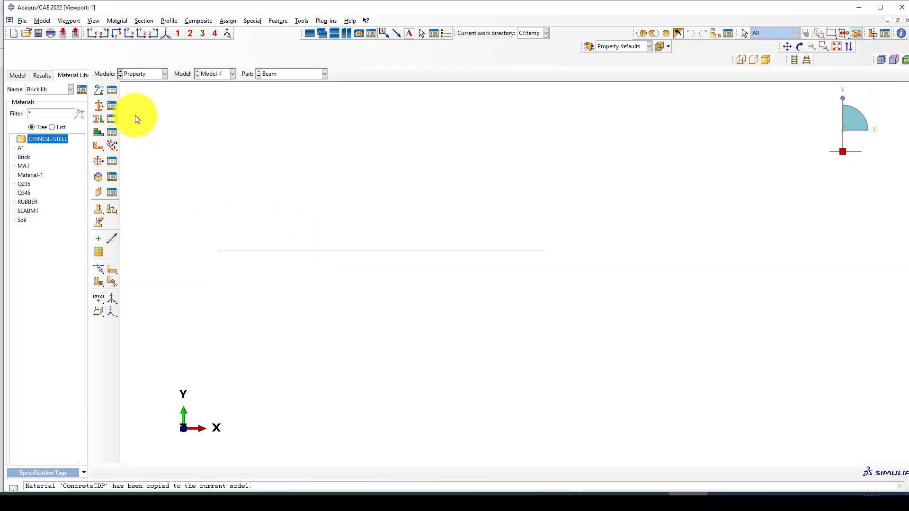
pyautogui.click(100, 105)
pyautogui.click(252, 177)
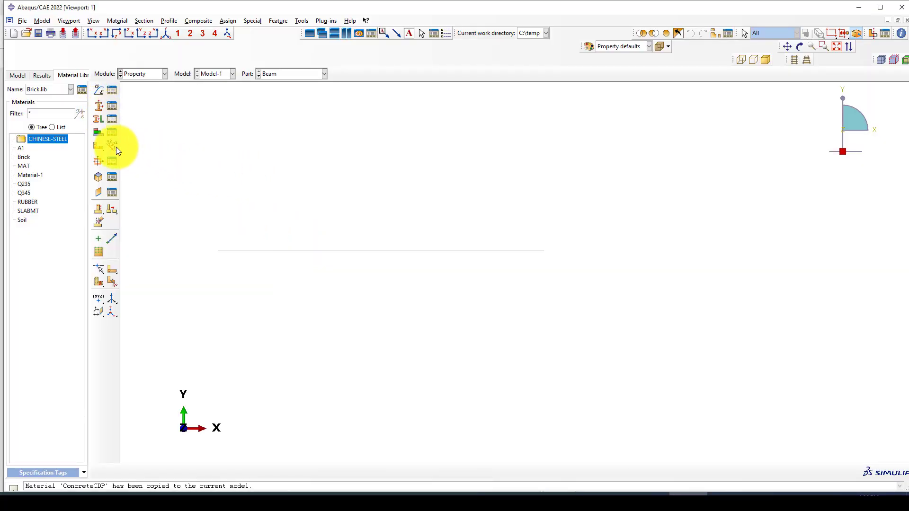
# Step: Start a box profile named Column and enter a width of 400
pyautogui.click(97, 161)
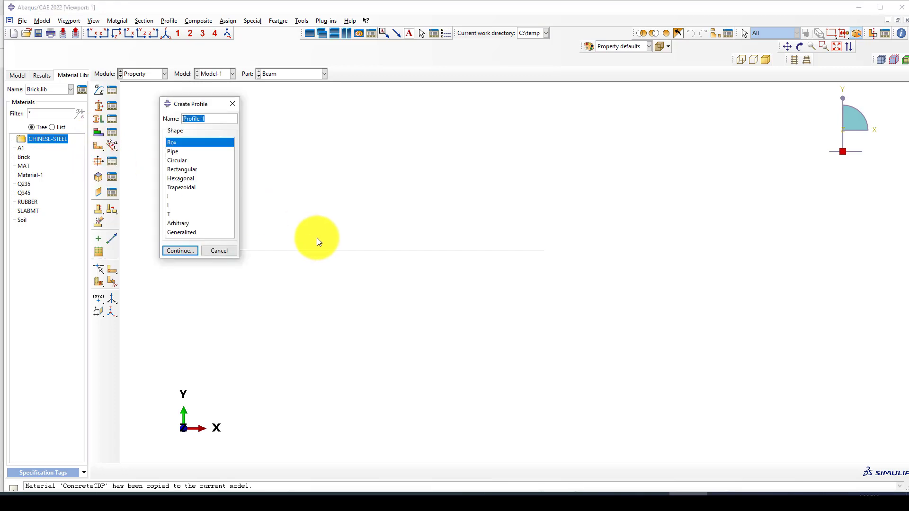
pyautogui.write('Column')
pyautogui.click(180, 251)
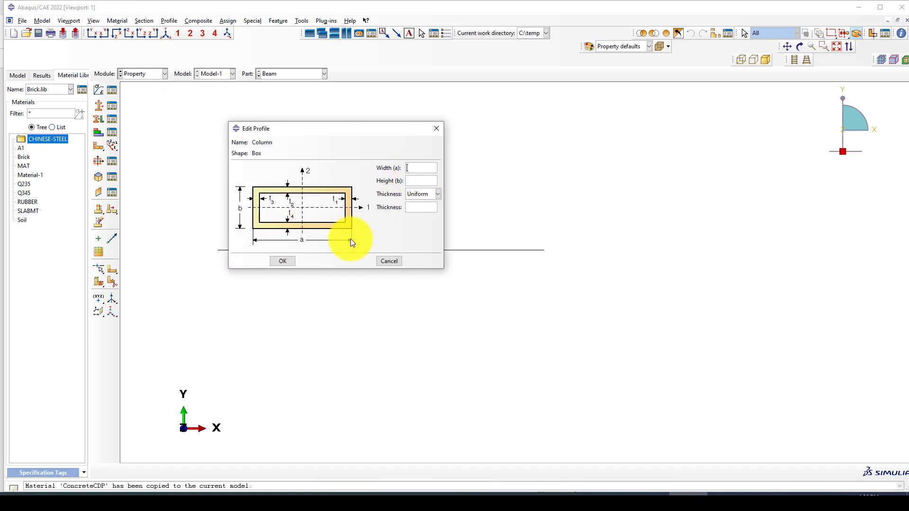
pyautogui.write('400')
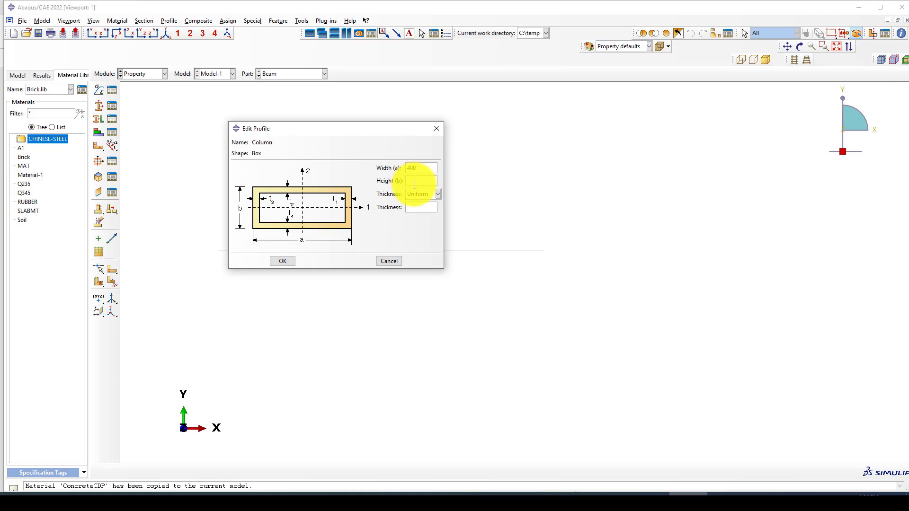
pyautogui.click(415, 184)
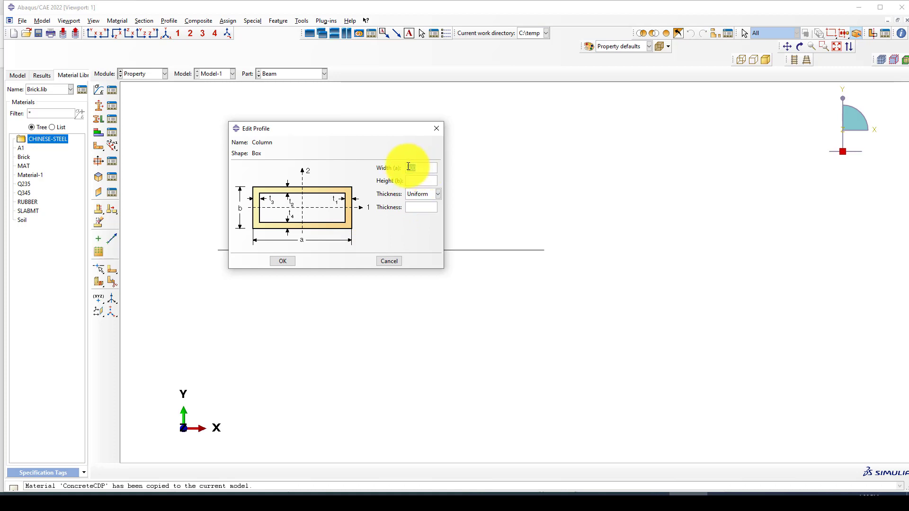
# Step: Check the column size in the Word notes, then give the Column box profile width 300, height 300 and uniform thickness 25 in Abaqus
pyautogui.doubleClick(408, 168)
pyautogui.click(320, 491)
pyautogui.click(321, 492)
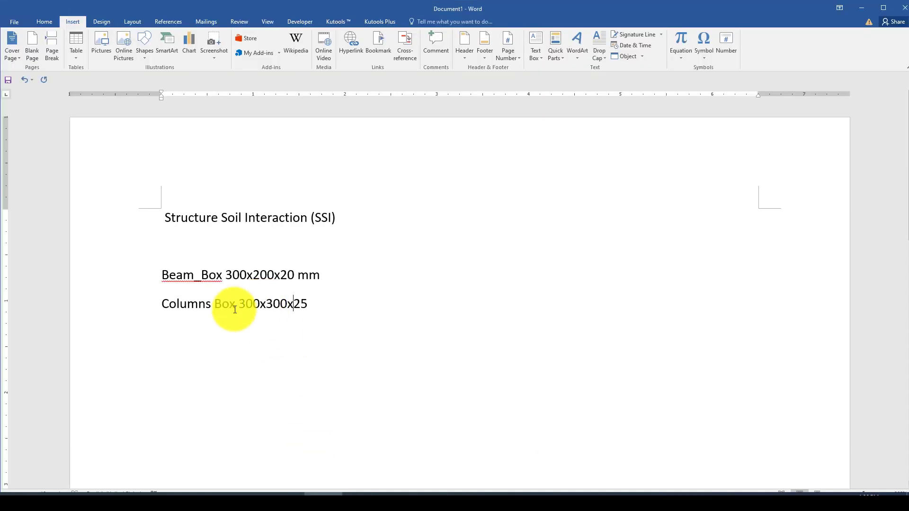
pyautogui.click(331, 485)
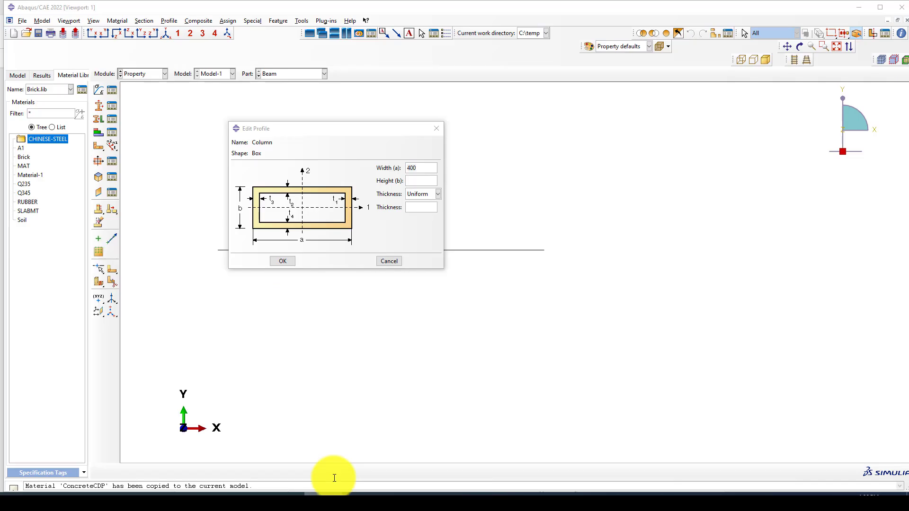
pyautogui.write('300')
pyautogui.click(414, 181)
pyautogui.write('300')
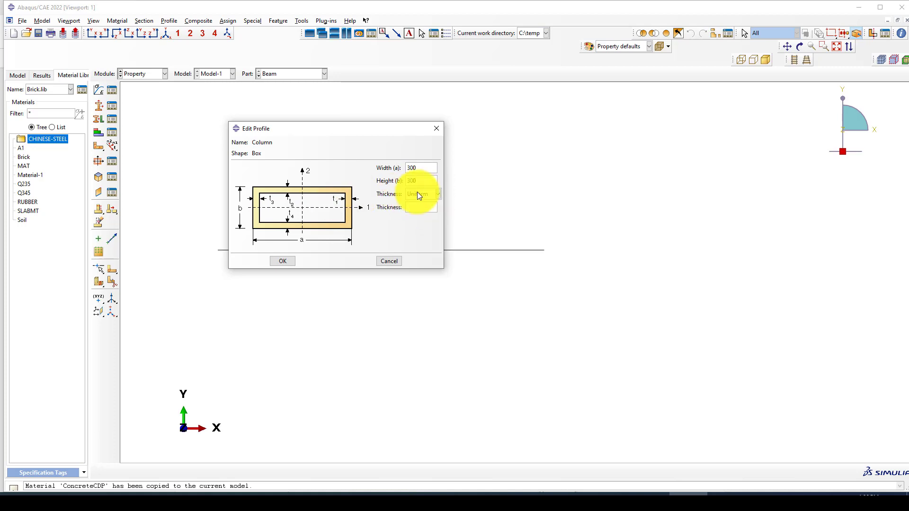
pyautogui.click(408, 207)
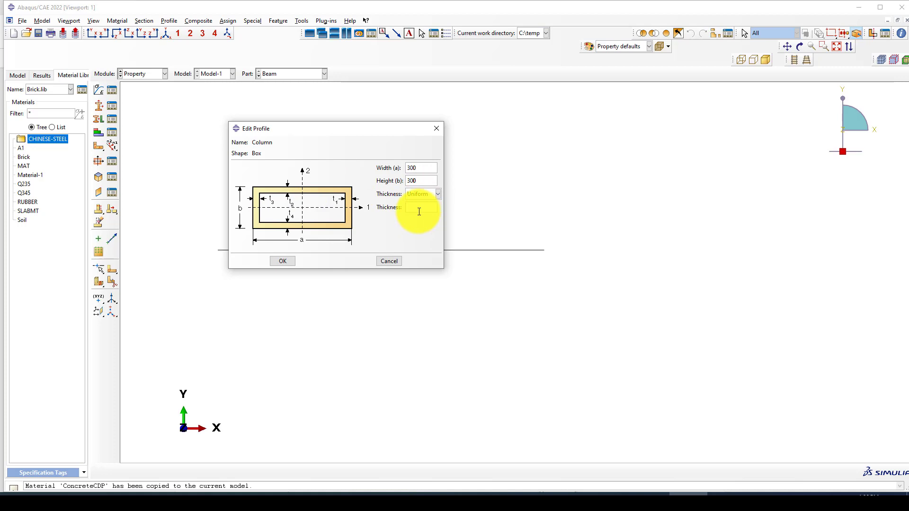
pyautogui.click(283, 259)
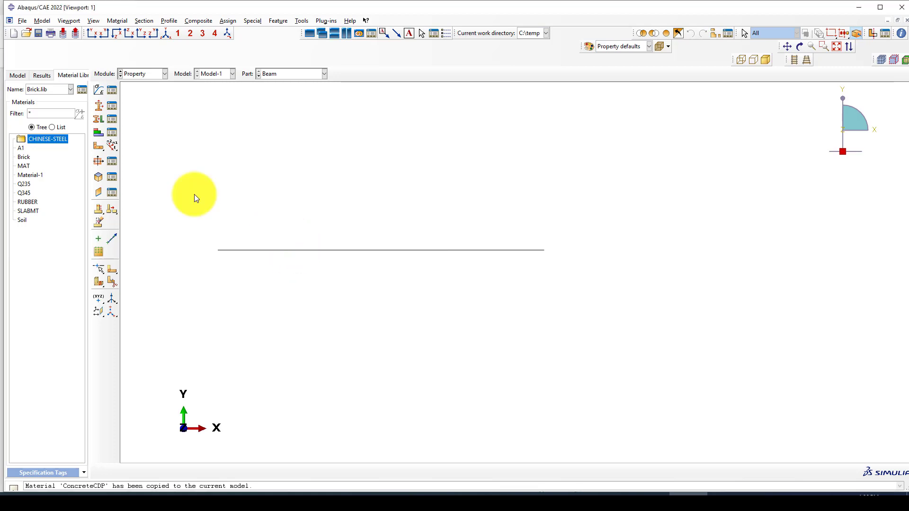
# Step: Start a box profile named Beam and look up the beam box dimensions in the Word notes
pyautogui.click(98, 161)
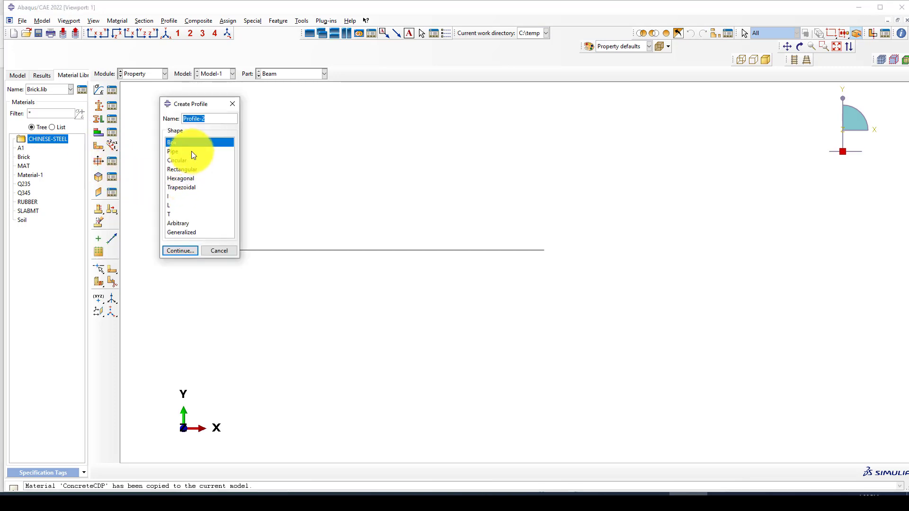
pyautogui.write('Beam')
pyautogui.click(183, 250)
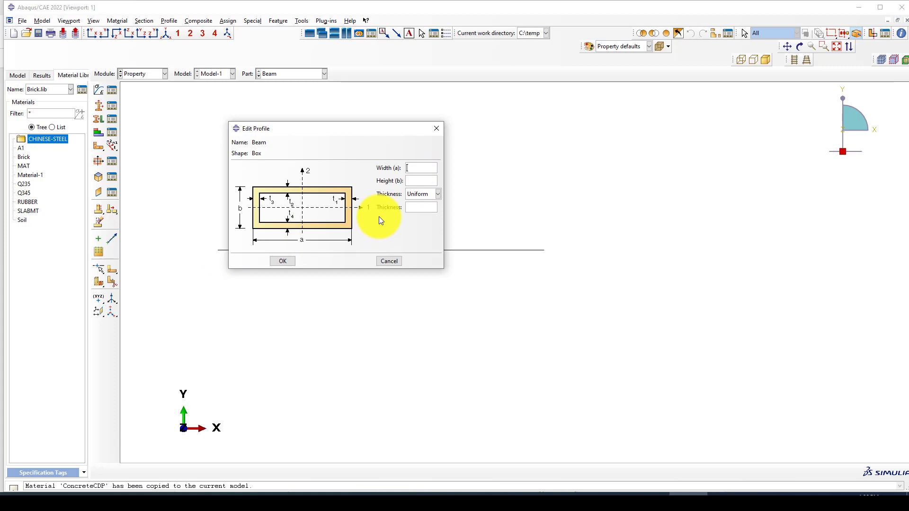
pyautogui.click(319, 503)
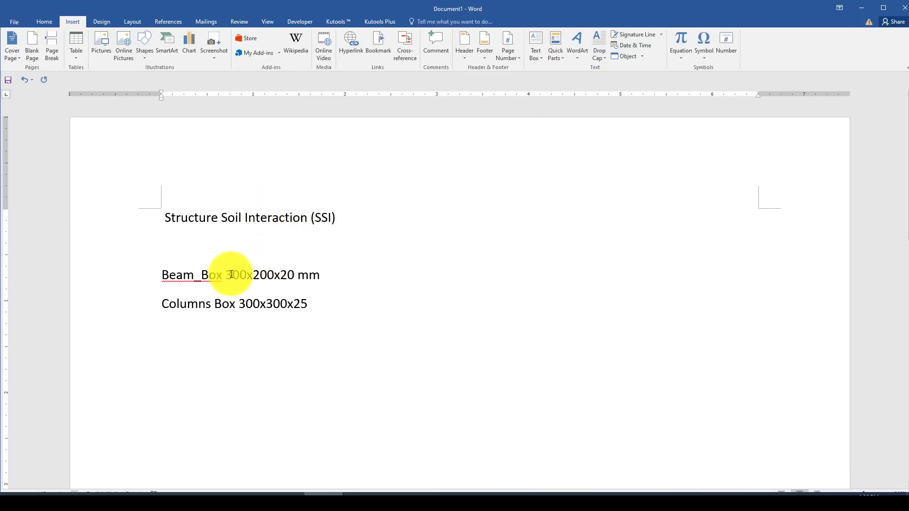
pyautogui.moveTo(229, 274); pyautogui.dragTo(271, 273)
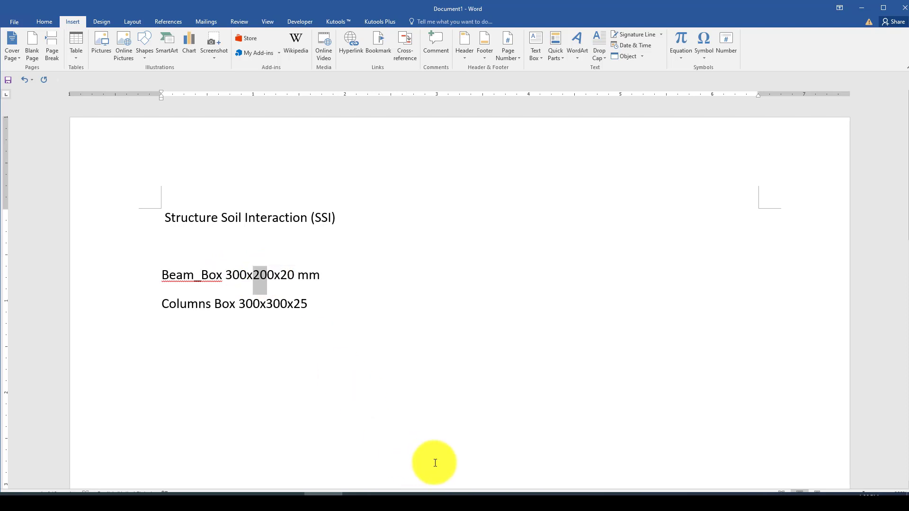
# Step: Back in Abaqus, define the Beam box profile with width 200, height 300 and uniform thickness 20
pyautogui.click(697, 502)
pyautogui.write('2')
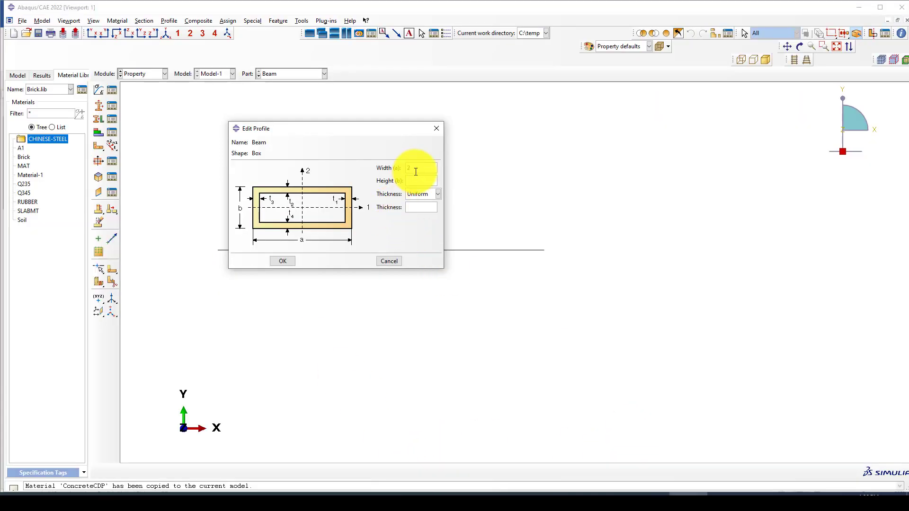
pyautogui.write('00')
pyautogui.click(420, 182)
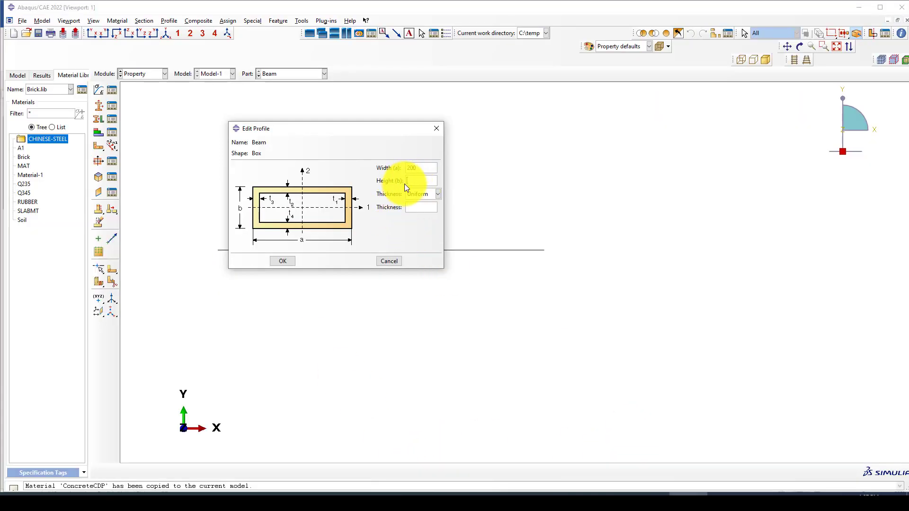
pyautogui.write('300')
pyautogui.click(423, 206)
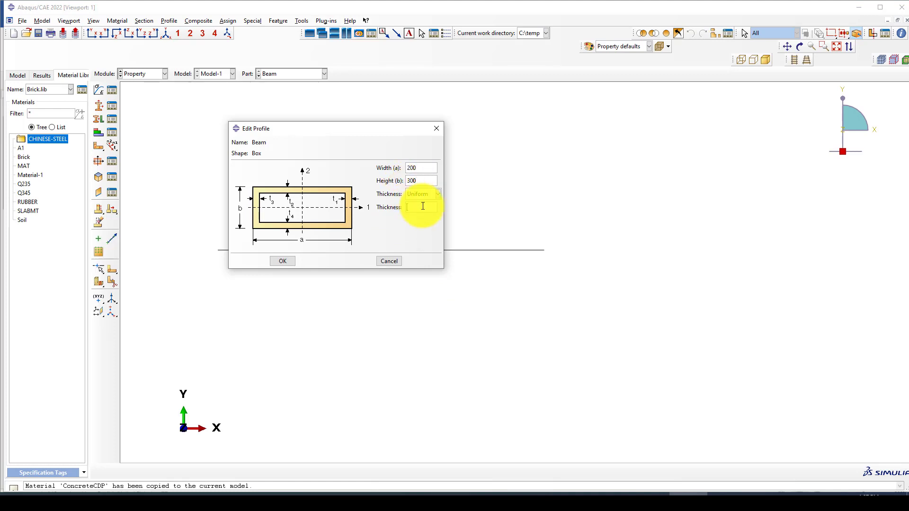
pyautogui.write('20')
pyautogui.click(284, 262)
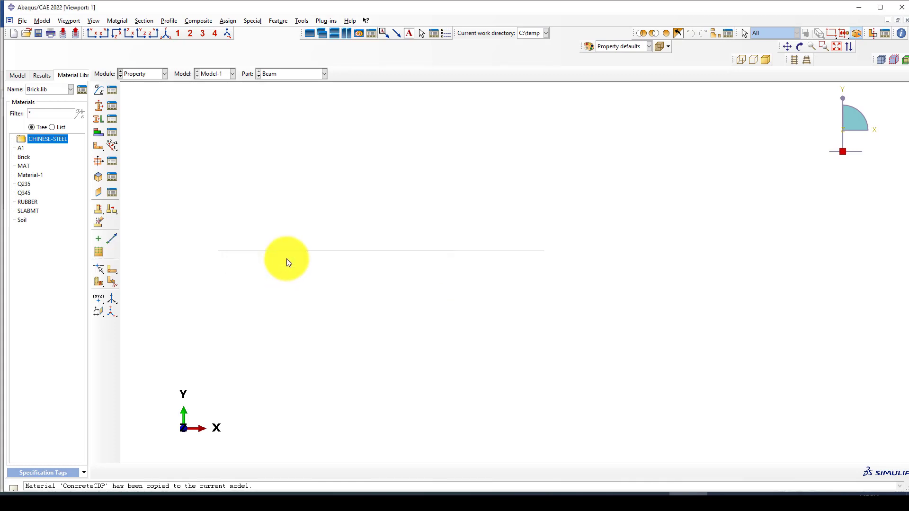
# Step: Create a beam section named Beam using the Beam profile and the Q345 material
pyautogui.click(98, 104)
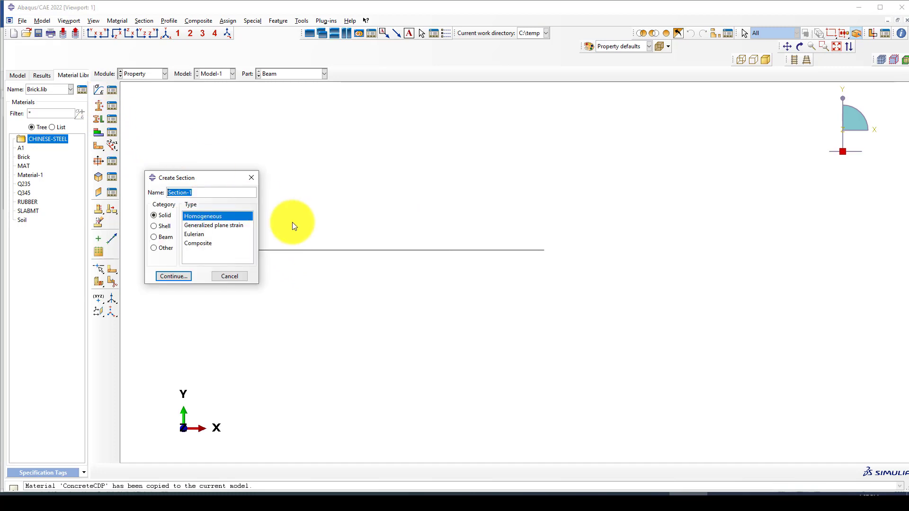
pyautogui.write('Beam')
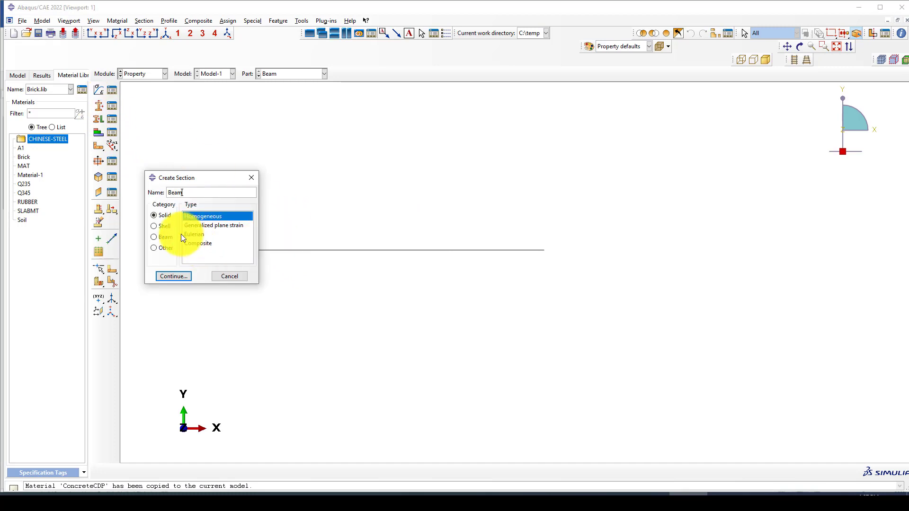
pyautogui.click(164, 237)
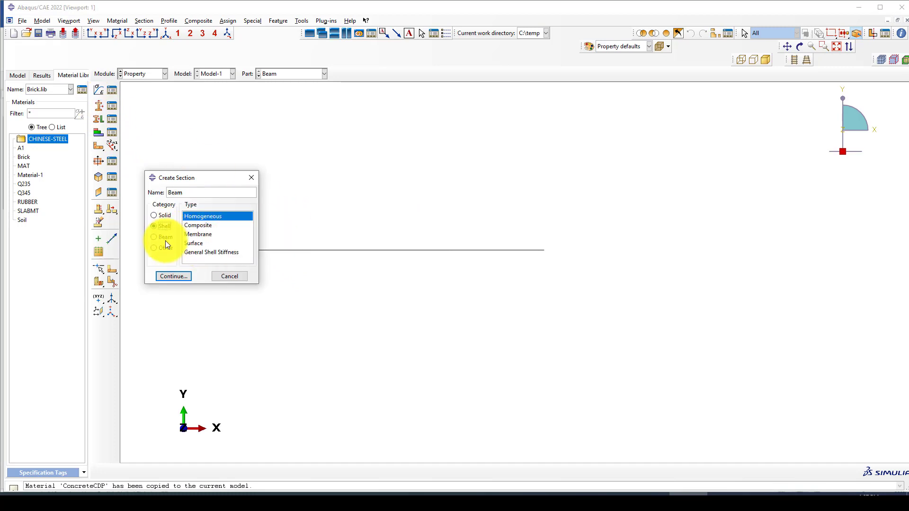
pyautogui.click(178, 276)
pyautogui.click(411, 142)
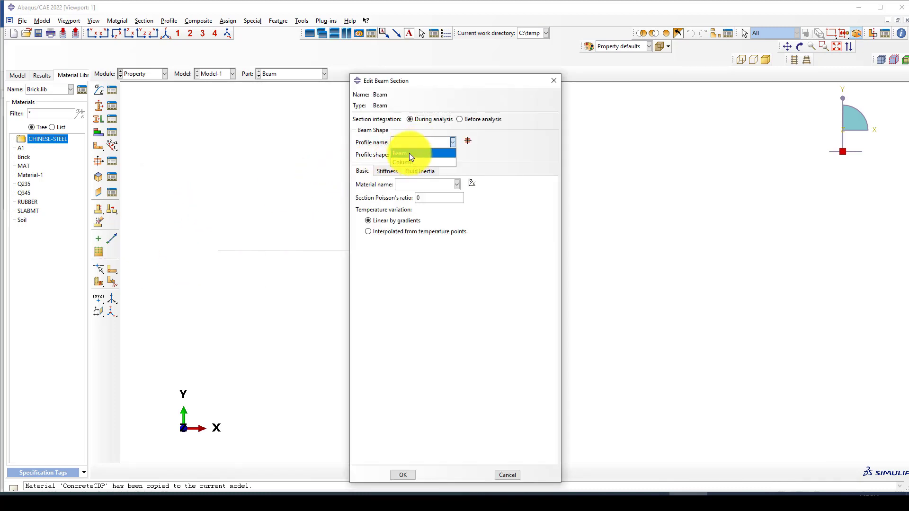
pyautogui.click(410, 154)
pyautogui.click(430, 184)
pyautogui.click(410, 203)
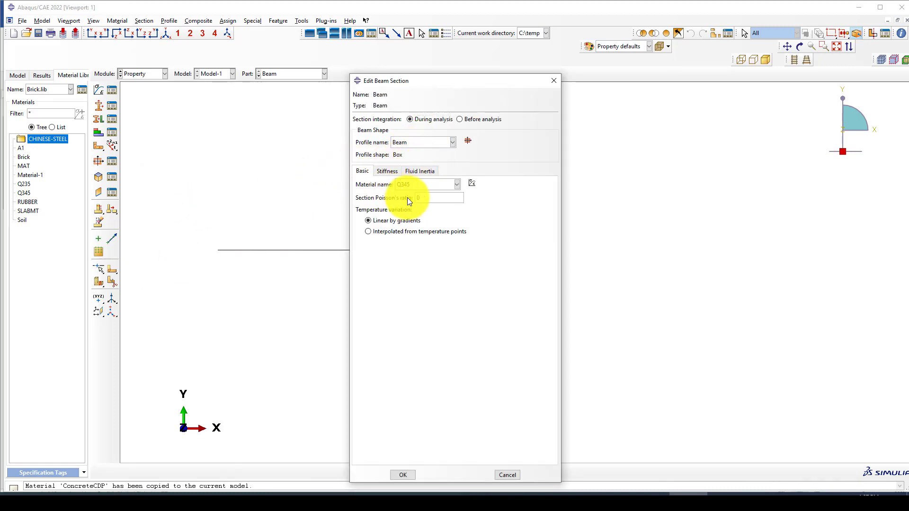
pyautogui.click(405, 475)
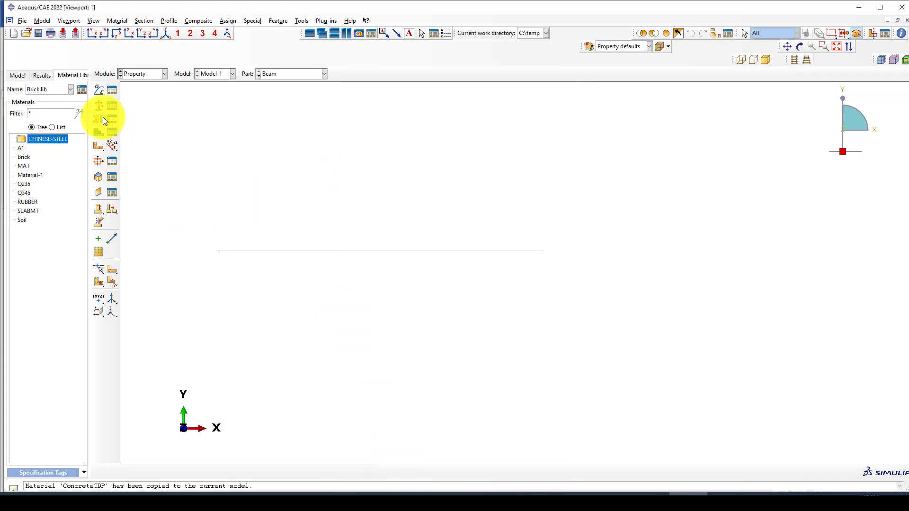
# Step: Review the density, elastic and plastic data of the Q345 material
pyautogui.click(114, 89)
pyautogui.click(188, 159)
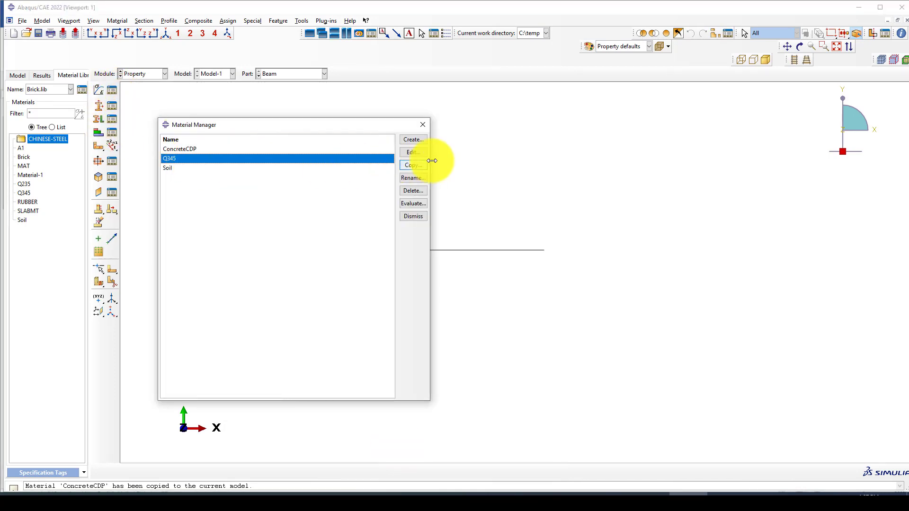
pyautogui.click(412, 152)
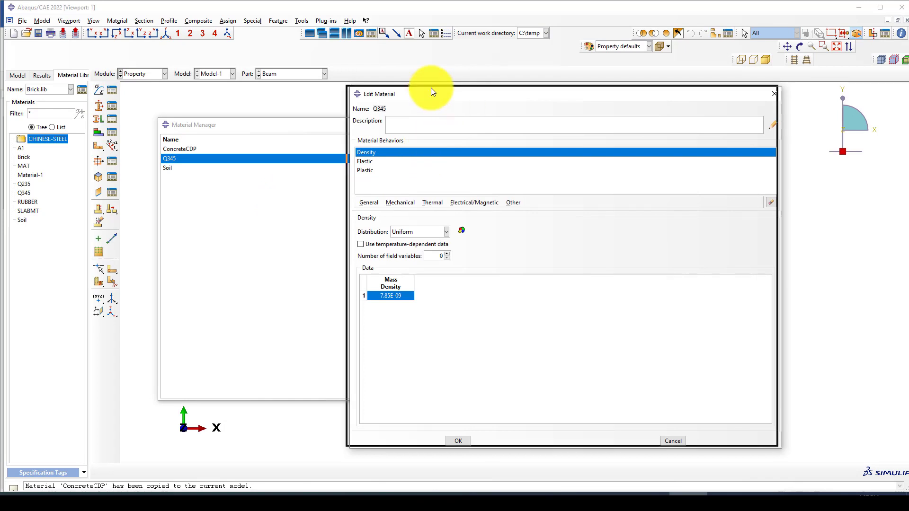
pyautogui.moveTo(431, 92); pyautogui.dragTo(392, 82)
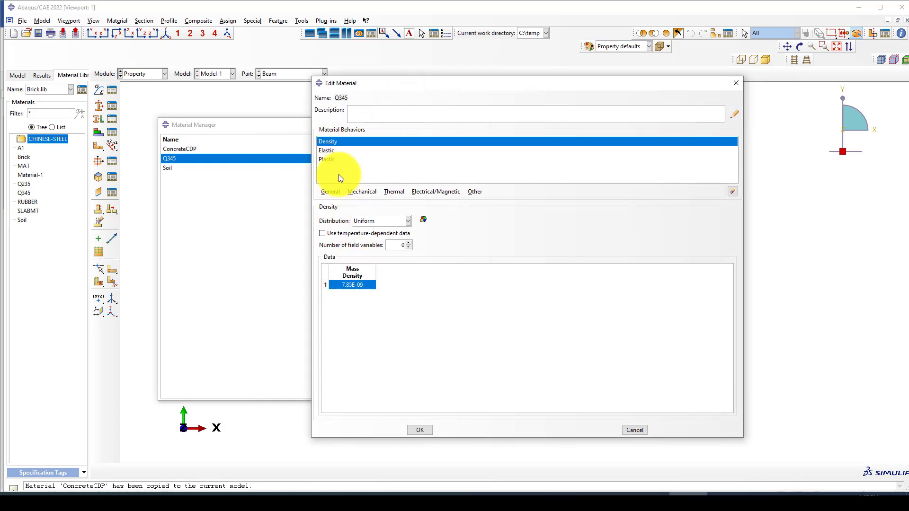
pyautogui.click(333, 149)
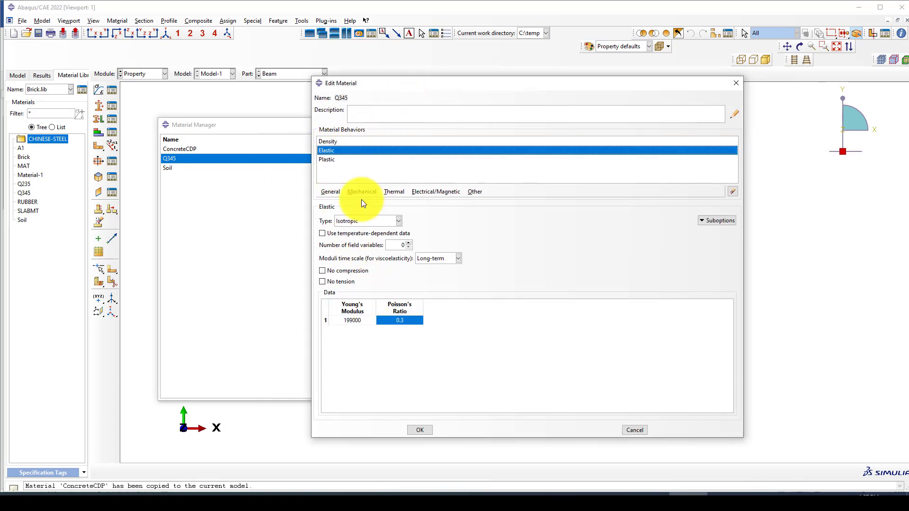
pyautogui.click(325, 160)
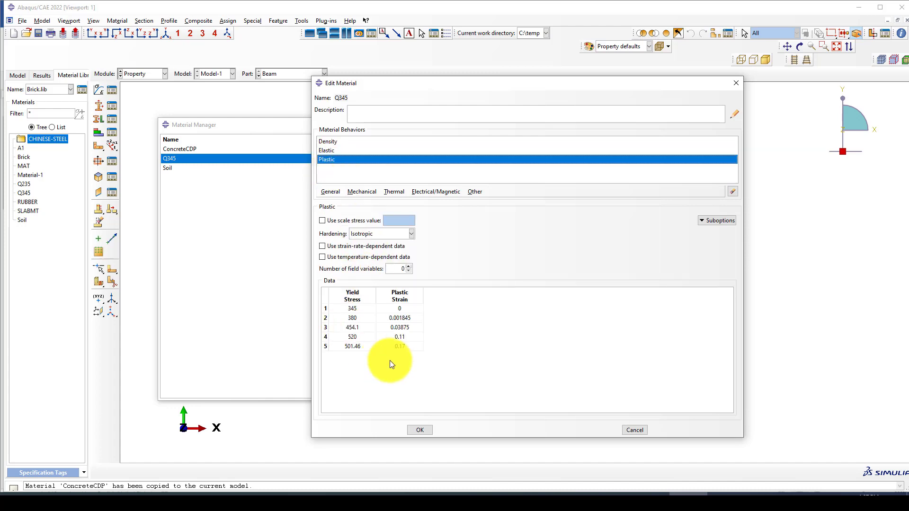
pyautogui.click(420, 429)
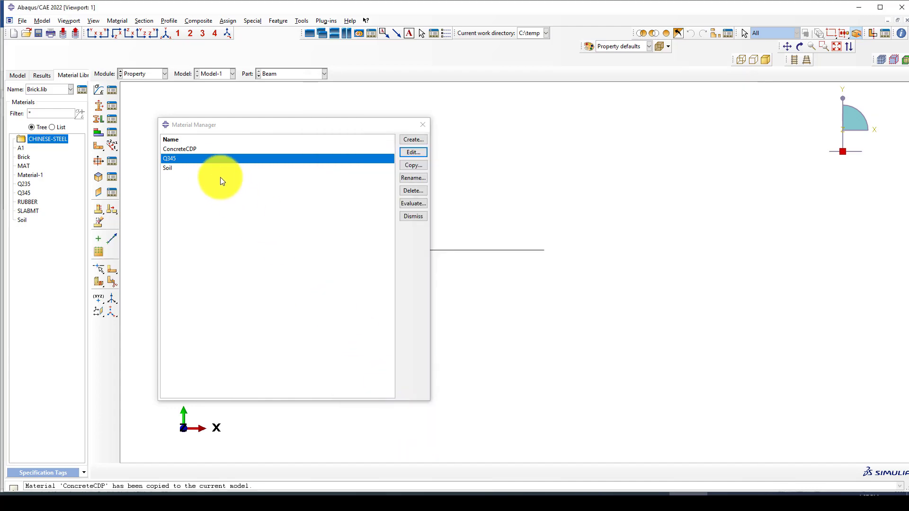
# Step: Review the density, elastic and concrete damaged plasticity data of the ConcreteCDP material, including its compressive and tensile behavior
pyautogui.click(192, 150)
pyautogui.click(414, 152)
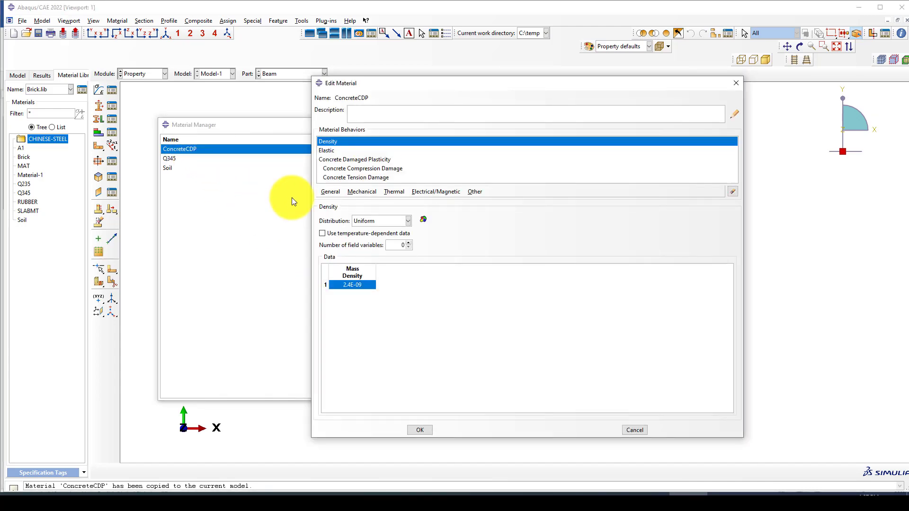
pyautogui.click(329, 150)
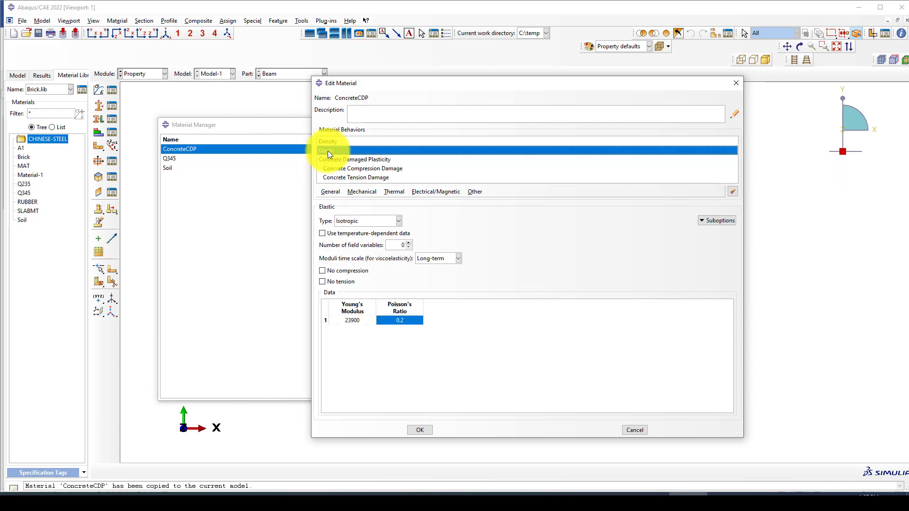
pyautogui.click(377, 160)
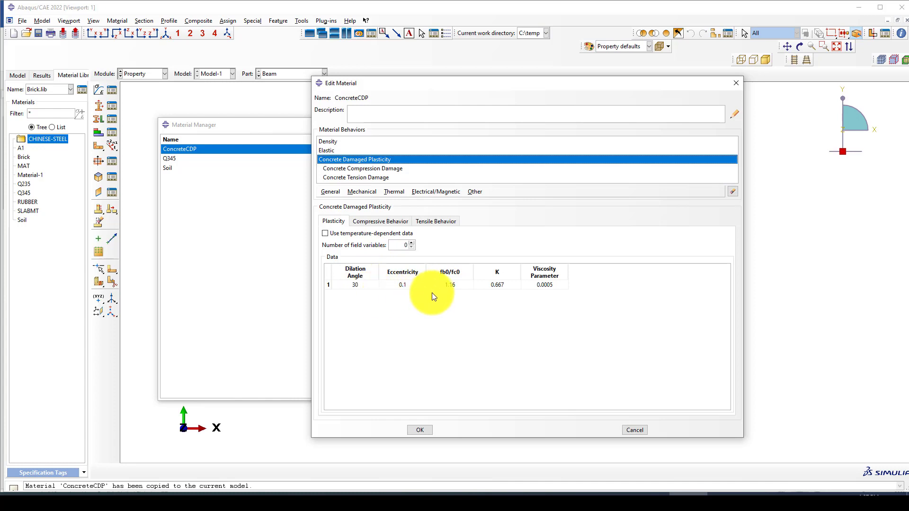
pyautogui.click(355, 169)
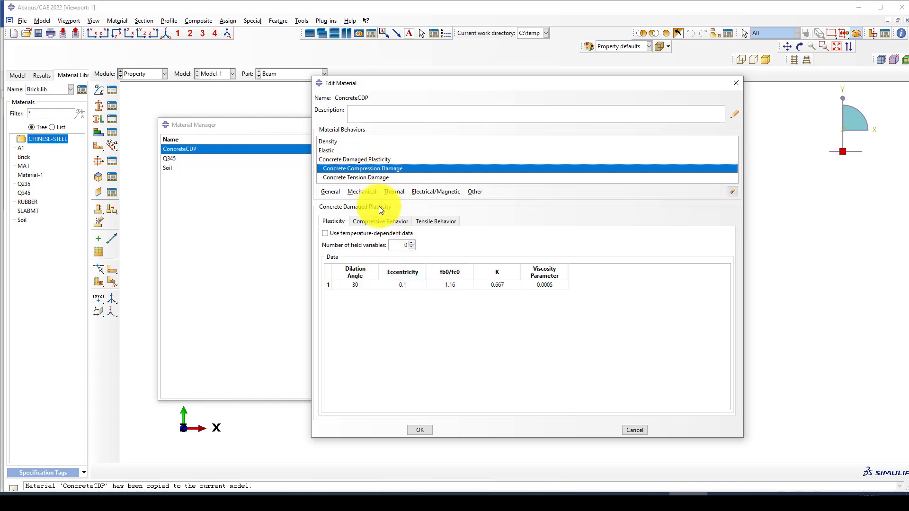
pyautogui.click(379, 222)
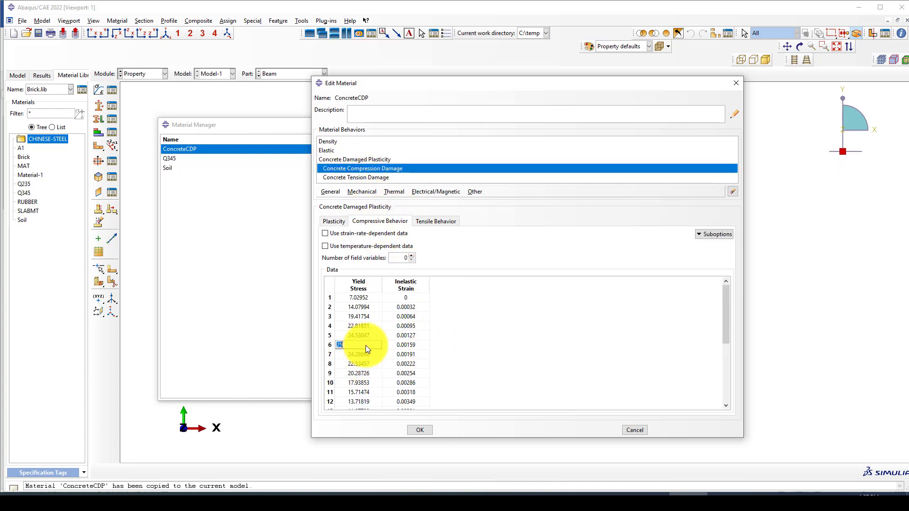
pyautogui.click(434, 221)
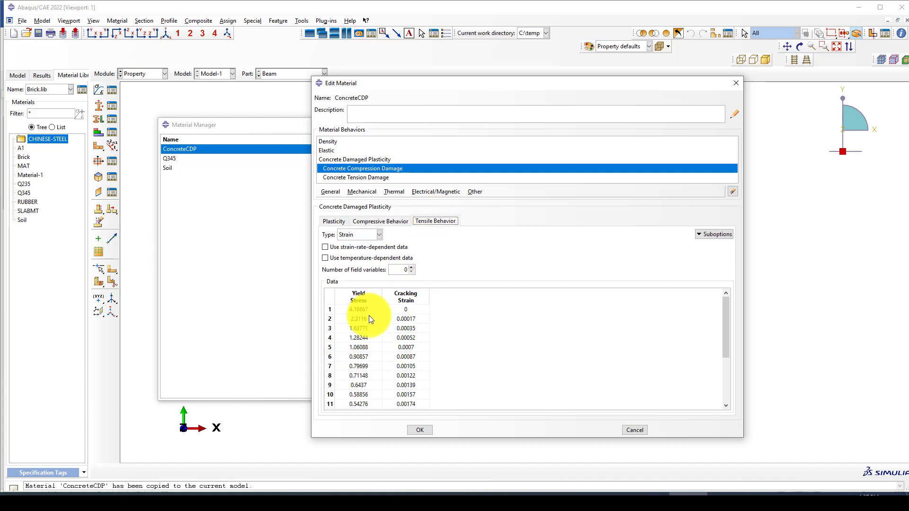
pyautogui.click(422, 429)
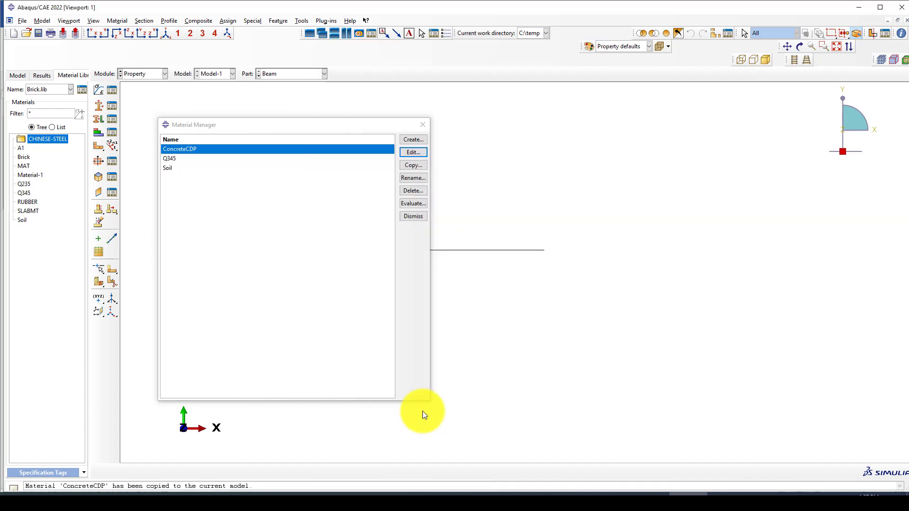
pyautogui.click(424, 125)
# Step: Create a beam section named Column using the Column profile and the Q345 material
pyautogui.click(138, 76)
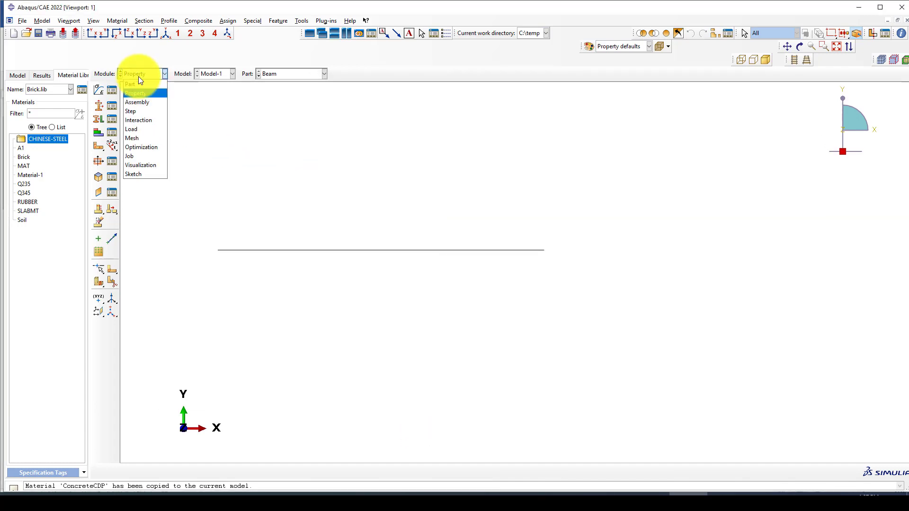
pyautogui.click(138, 76)
pyautogui.click(100, 106)
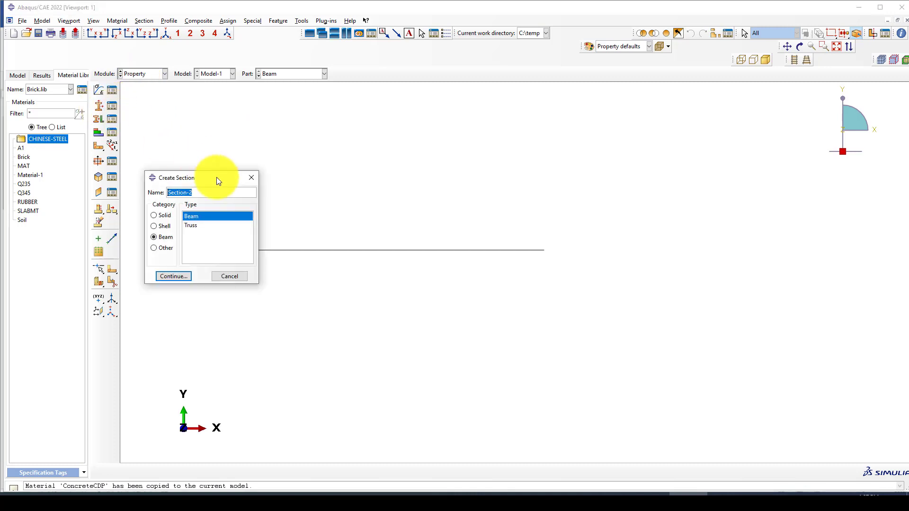
pyautogui.write('co')
pyautogui.press('BackSpace')
pyautogui.press('BackSpace')
pyautogui.write('Column')
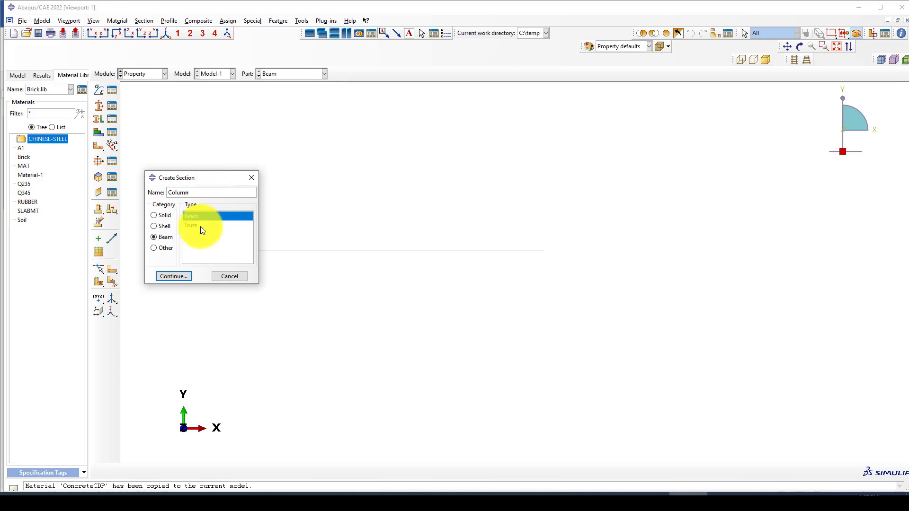
pyautogui.click(179, 274)
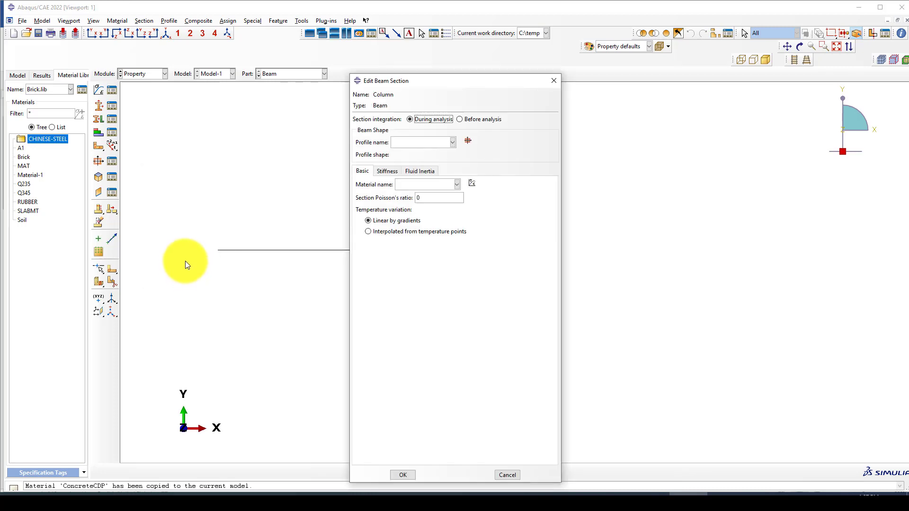
pyautogui.click(431, 141)
pyautogui.click(423, 161)
pyautogui.click(420, 184)
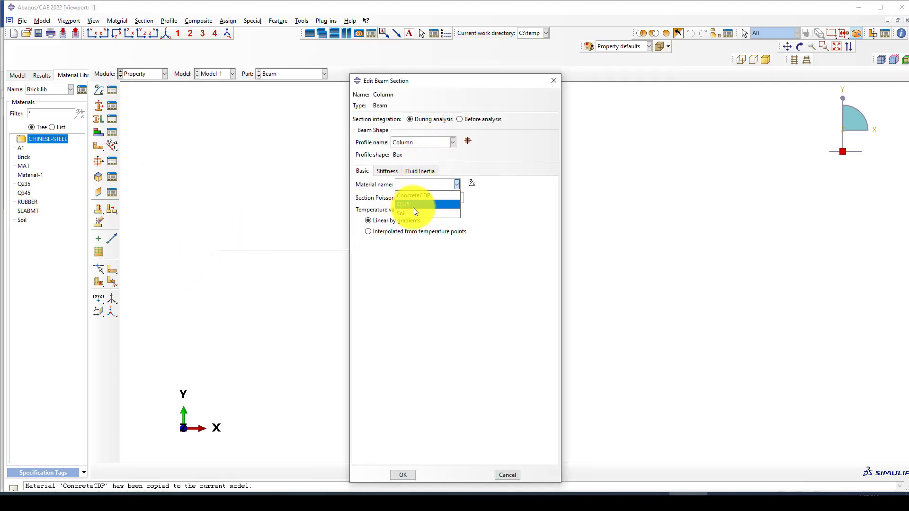
pyautogui.click(413, 207)
pyautogui.click(410, 475)
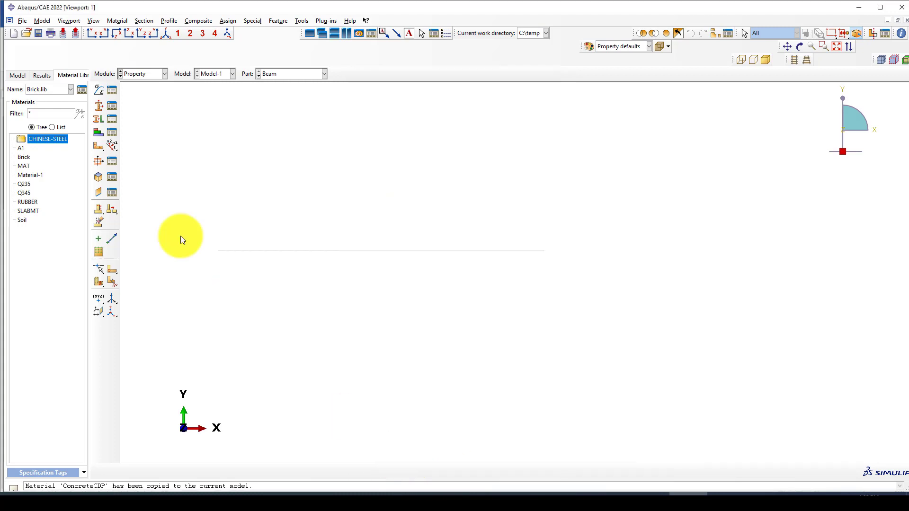
# Step: Create a solid homogeneous section named Concrete with the ConcreteCDP material
pyautogui.click(98, 105)
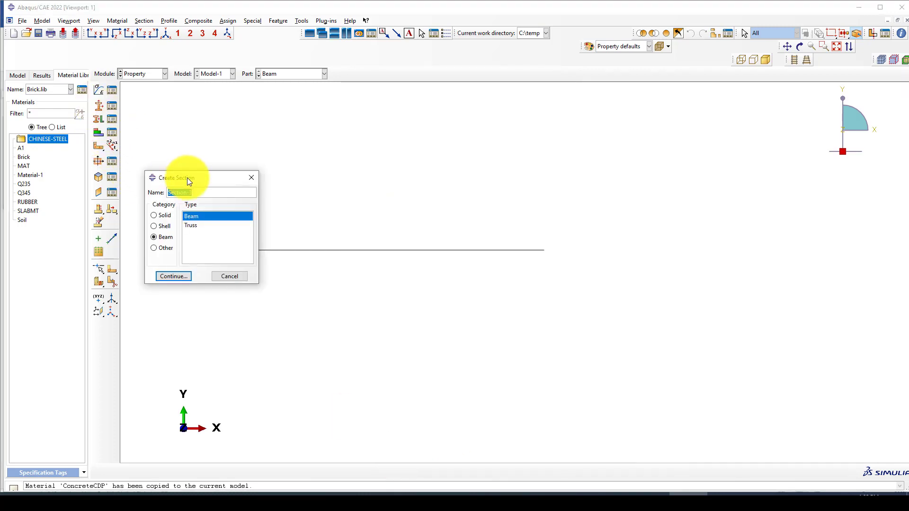
pyautogui.write('Concrete')
pyautogui.click(169, 217)
pyautogui.click(184, 276)
pyautogui.click(201, 244)
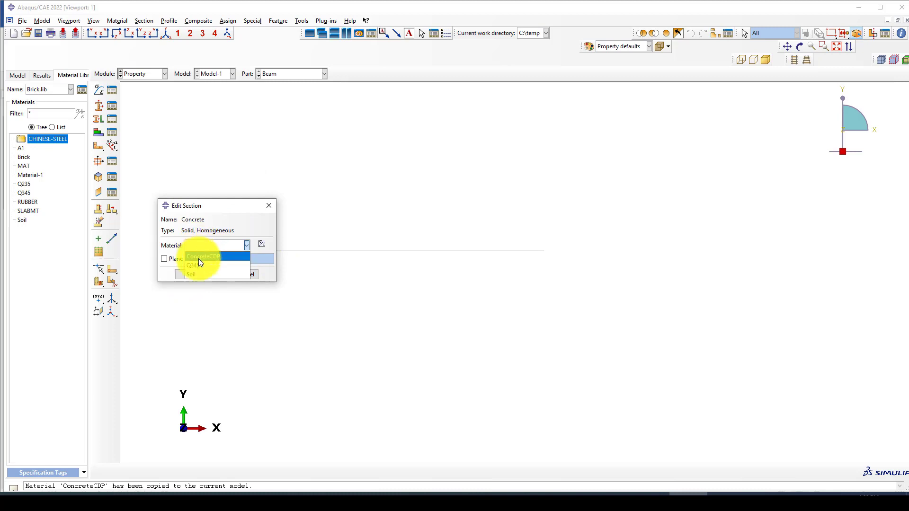
pyautogui.click(199, 258)
pyautogui.click(188, 276)
# Step: Create a solid homogeneous section named Soil with the Soil material
pyautogui.click(101, 107)
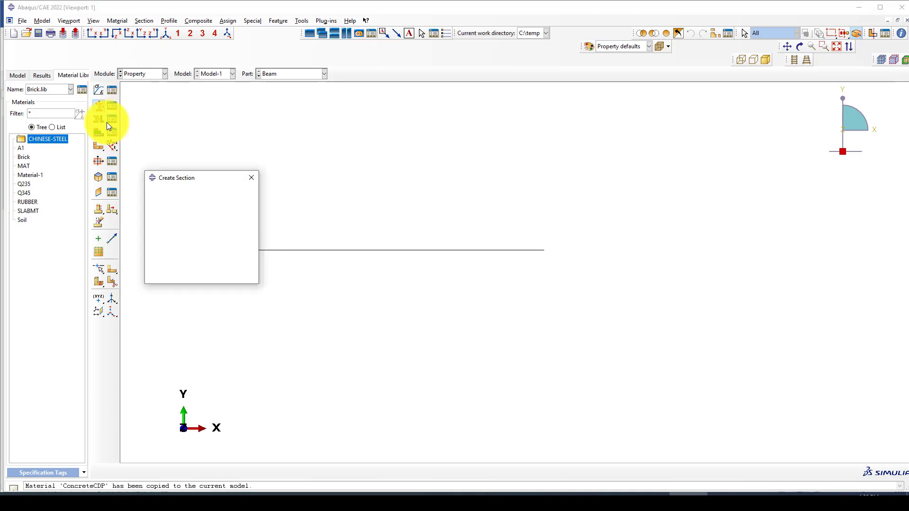
pyautogui.write('Soil')
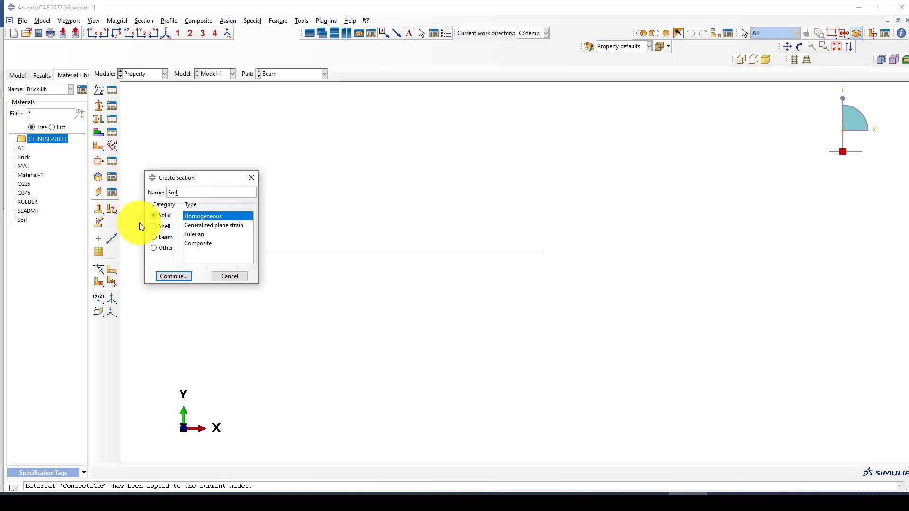
pyautogui.click(174, 274)
pyautogui.click(232, 246)
pyautogui.click(202, 274)
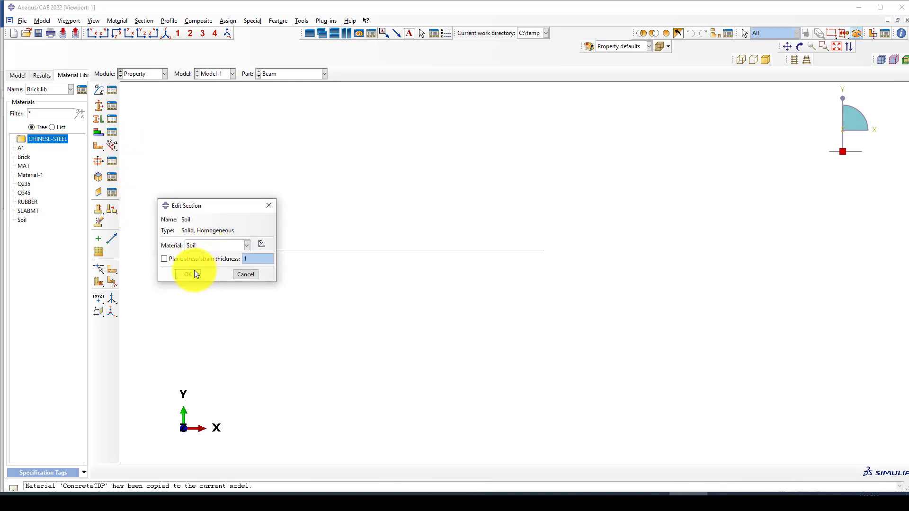
pyautogui.click(192, 273)
# Step: Assign the Beam section to the whole line of the Beam part without creating a set
pyautogui.click(99, 119)
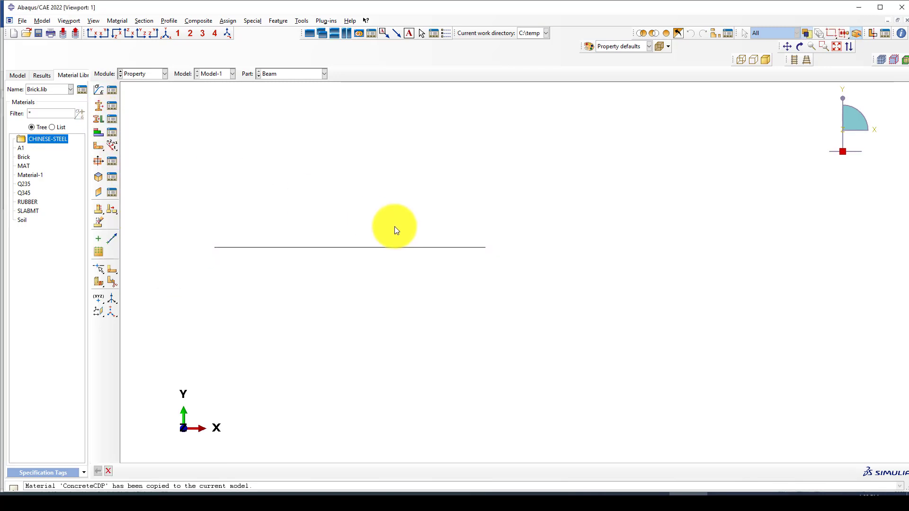
pyautogui.moveTo(388, 198); pyautogui.dragTo(268, 435)
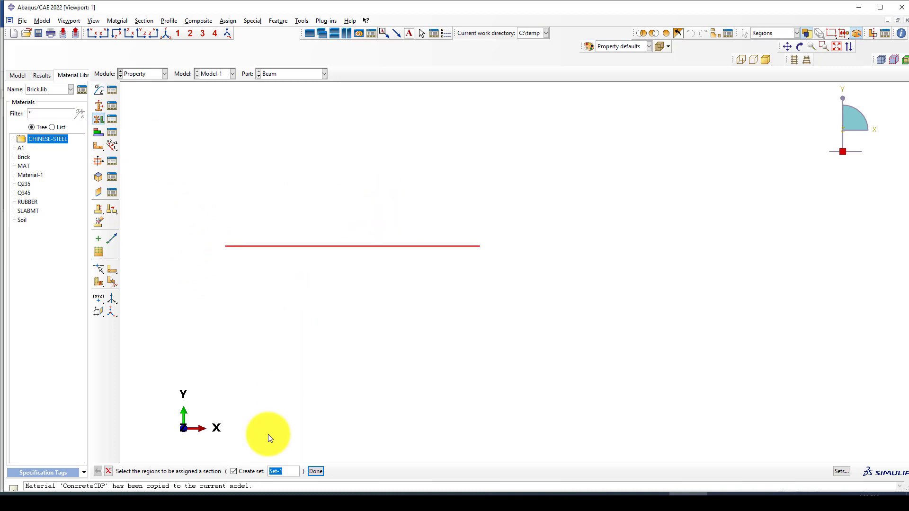
pyautogui.click(243, 474)
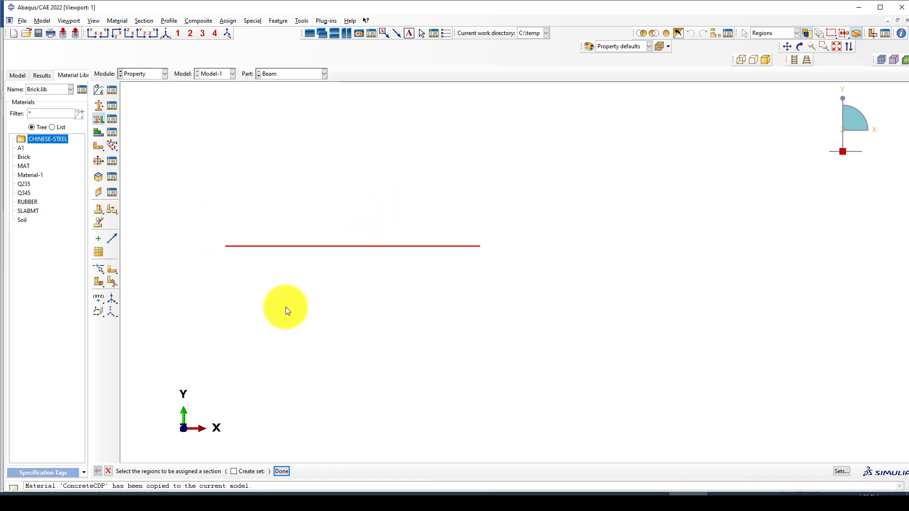
pyautogui.middleClick(286, 307)
pyautogui.click(76, 189)
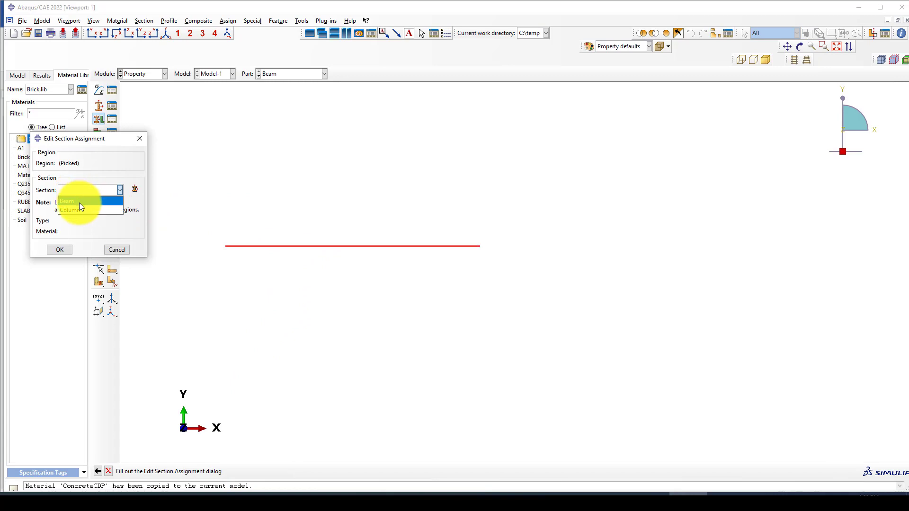
pyautogui.click(79, 202)
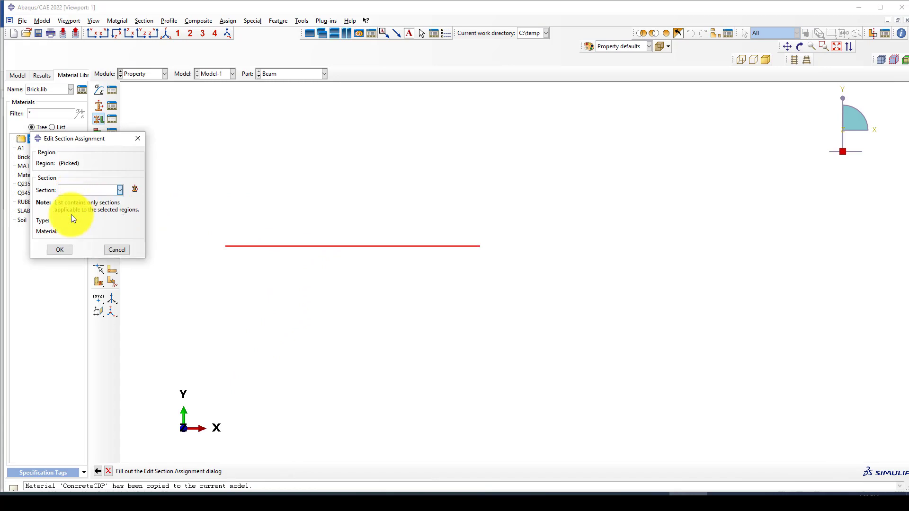
pyautogui.click(57, 251)
# Step: Switch to the Column part and assign the Column section to its line
pyautogui.click(269, 75)
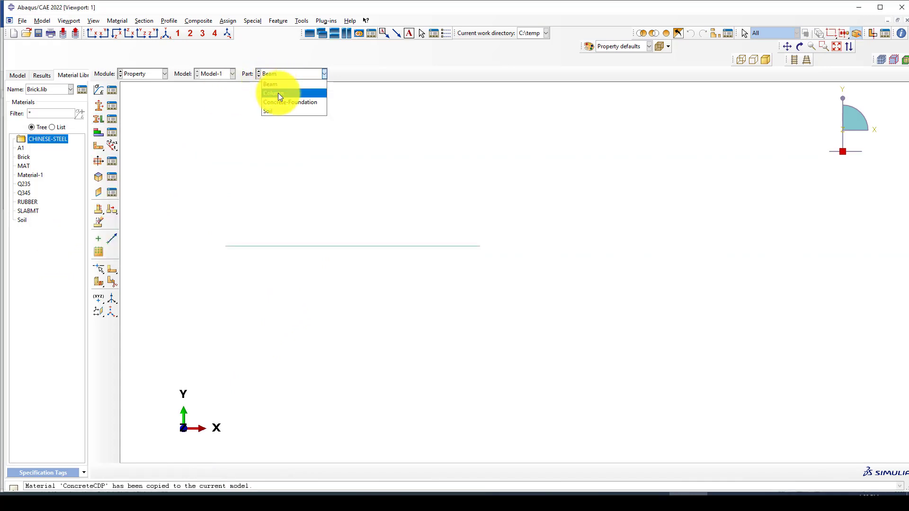
pyautogui.click(278, 92)
pyautogui.click(100, 123)
pyautogui.click(371, 272)
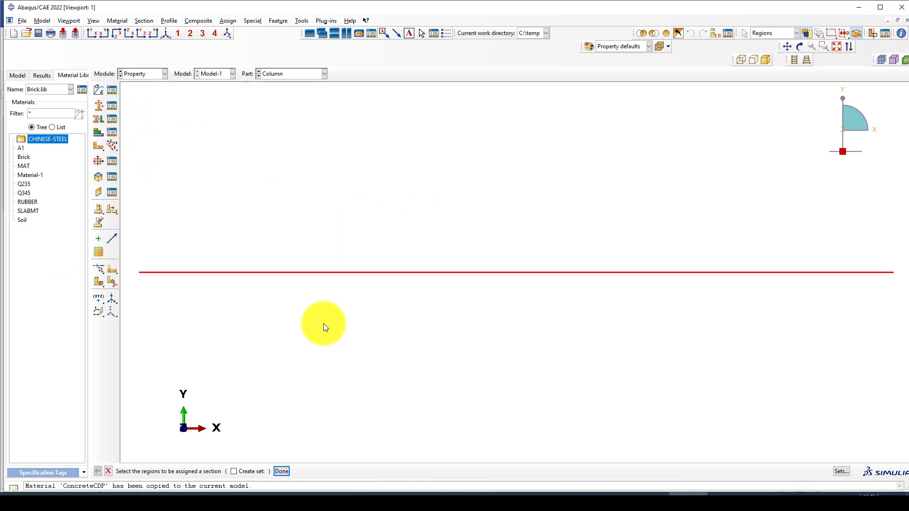
pyautogui.middleClick(308, 313)
pyautogui.click(70, 191)
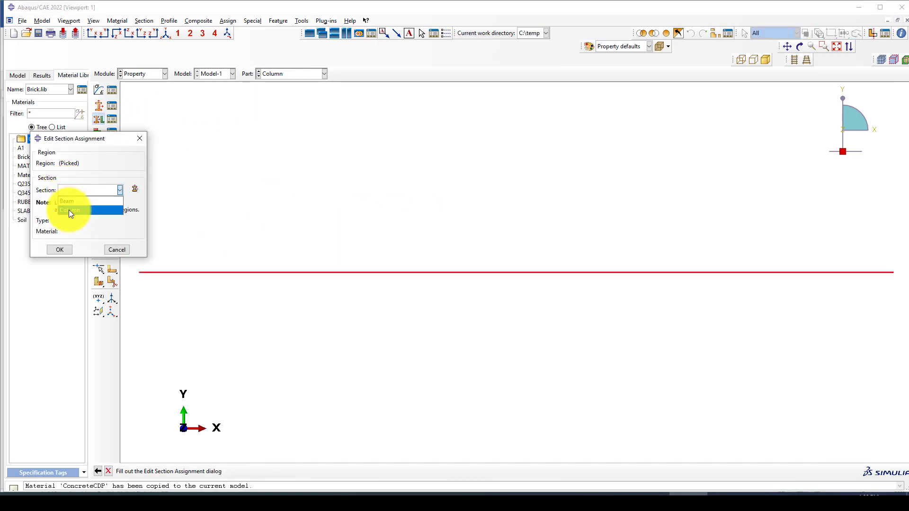
pyautogui.click(69, 209)
pyautogui.click(61, 250)
# Step: Switch to the Concrete-Foundation part and assign the Concrete section to the solid block
pyautogui.click(285, 75)
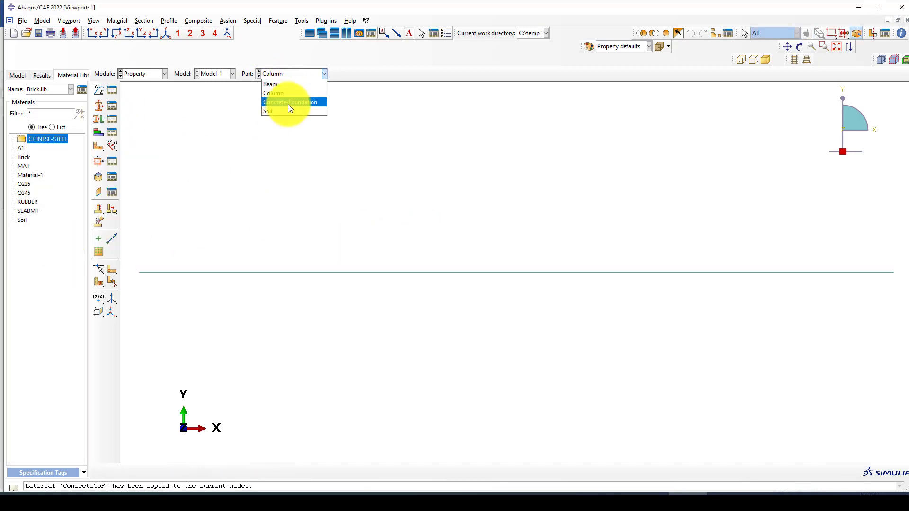
pyautogui.click(288, 102)
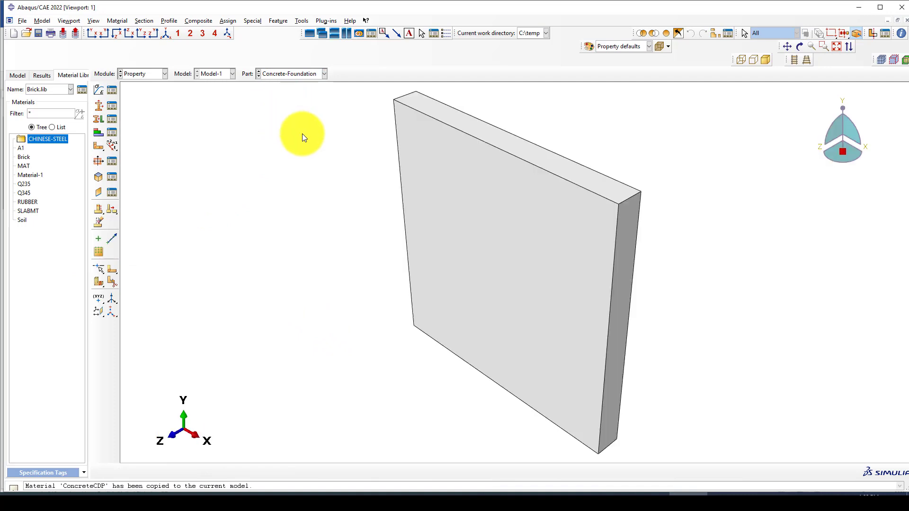
pyautogui.click(101, 120)
pyautogui.click(514, 192)
pyautogui.middleClick(297, 207)
pyautogui.click(71, 191)
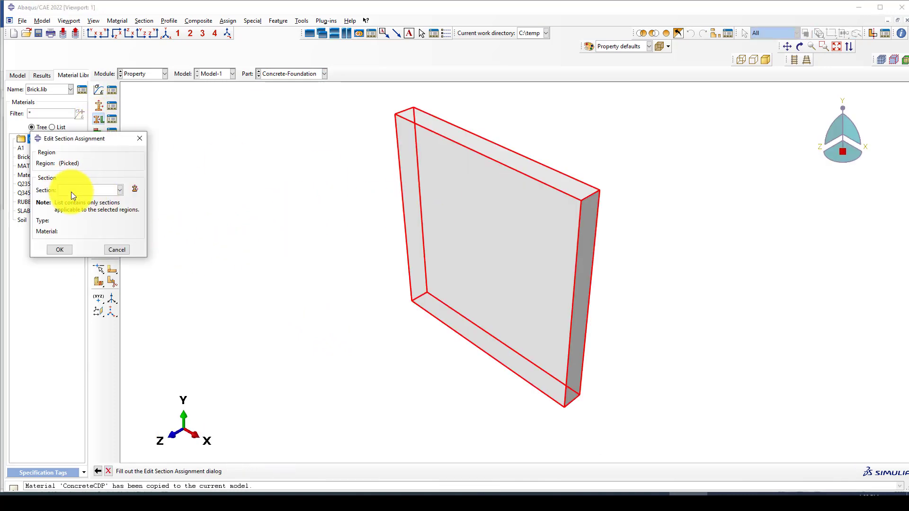
pyautogui.click(84, 202)
pyautogui.click(58, 249)
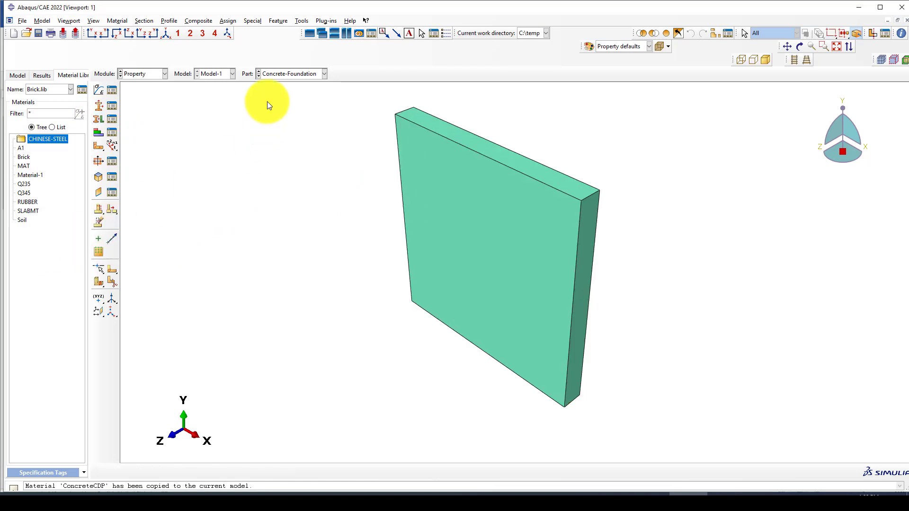
# Step: Switch to the Soil part and assign the Soil section to the solid block
pyautogui.click(283, 75)
pyautogui.click(277, 108)
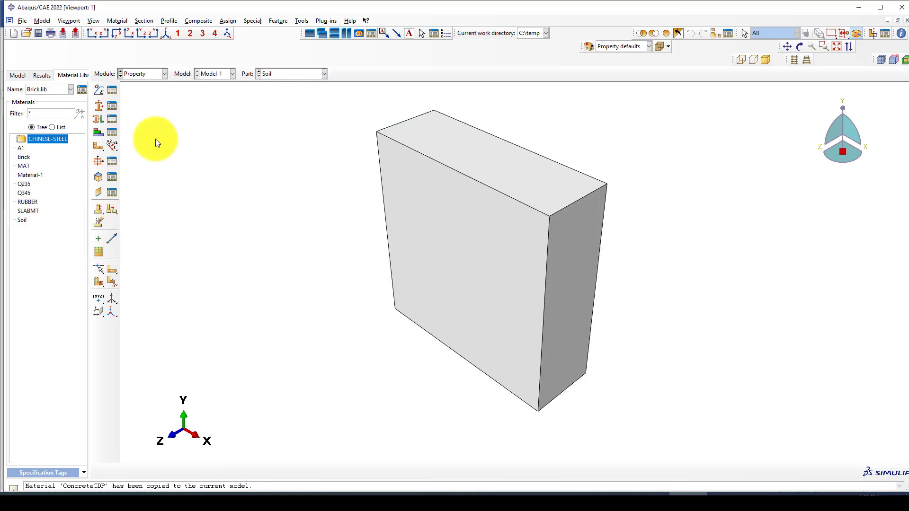
pyautogui.click(99, 106)
pyautogui.click(252, 178)
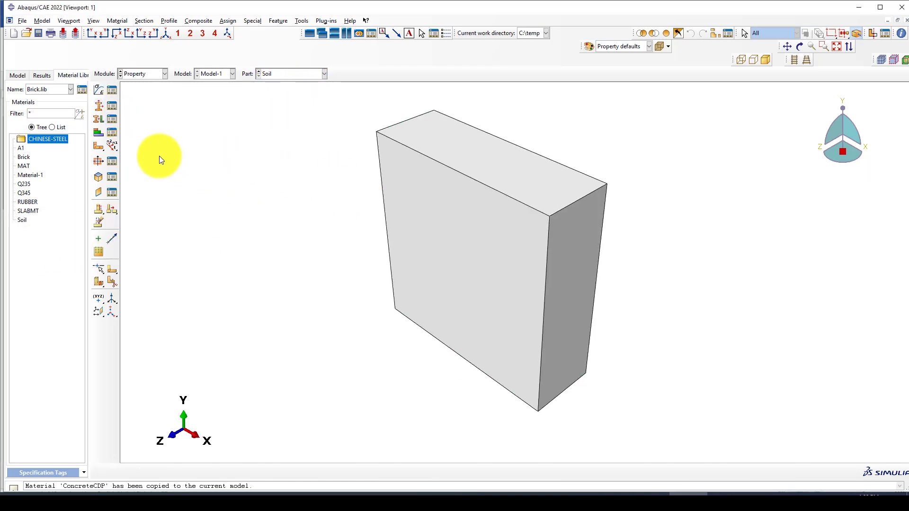
pyautogui.click(97, 121)
pyautogui.click(521, 225)
pyautogui.middleClick(330, 240)
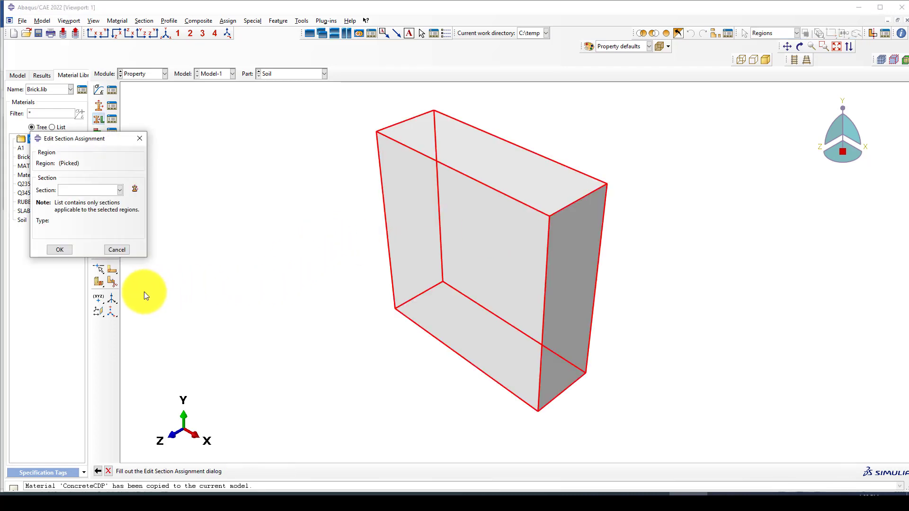
pyautogui.click(68, 190)
pyautogui.click(70, 209)
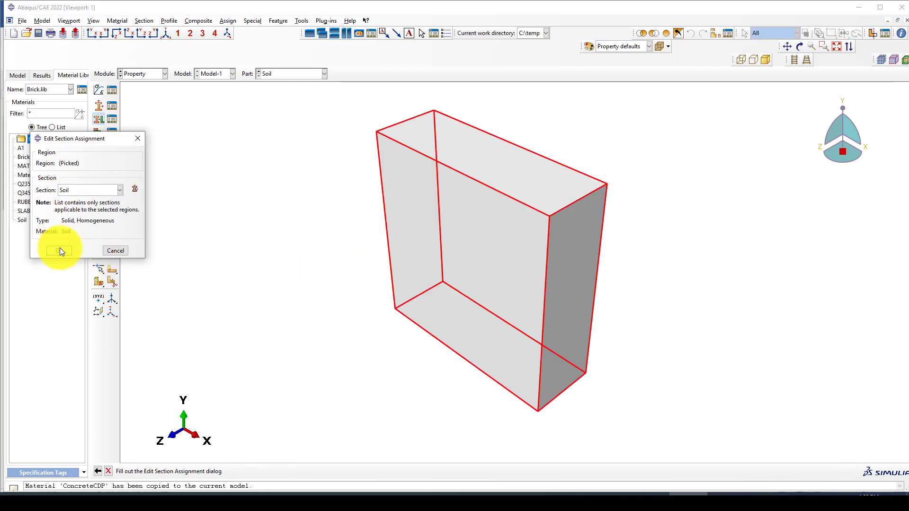
pyautogui.click(60, 250)
pyautogui.scroll(2, 340, 257)
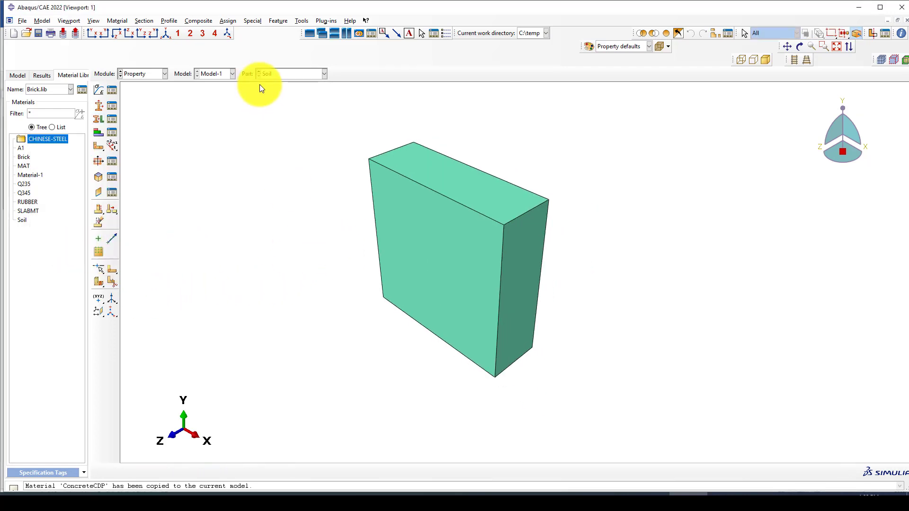
# Step: Switch to AutoCAD, examine the building footprint's position within the soil boundary in plan, and return to Abaqus
pyautogui.click(152, 72)
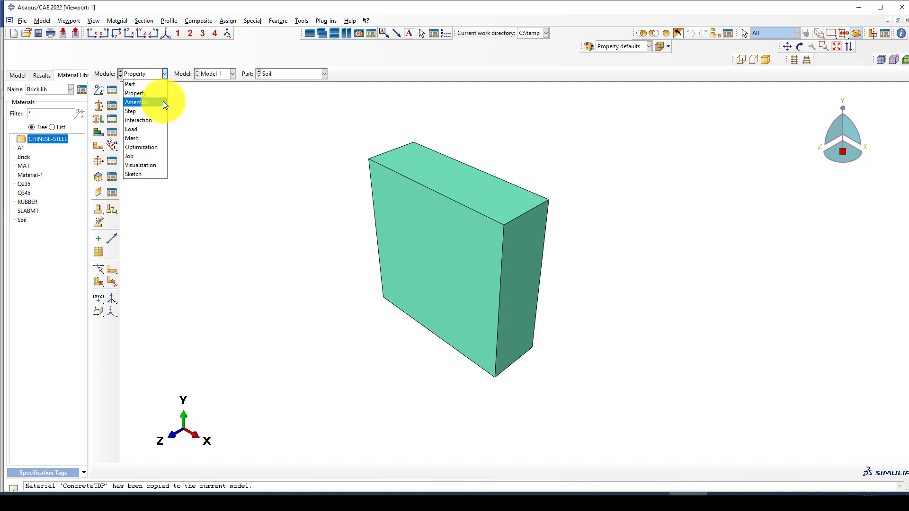
pyautogui.click(456, 223)
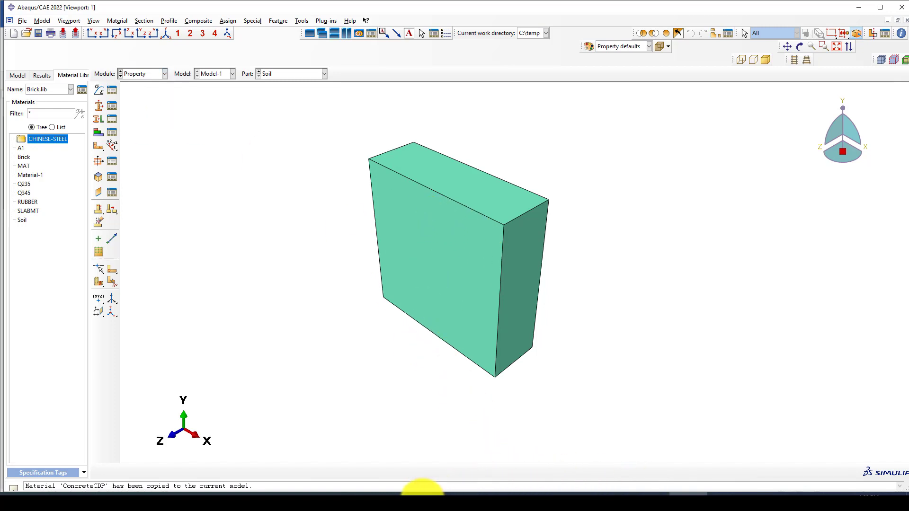
pyautogui.click(420, 501)
pyautogui.scroll(-2, 422, 215)
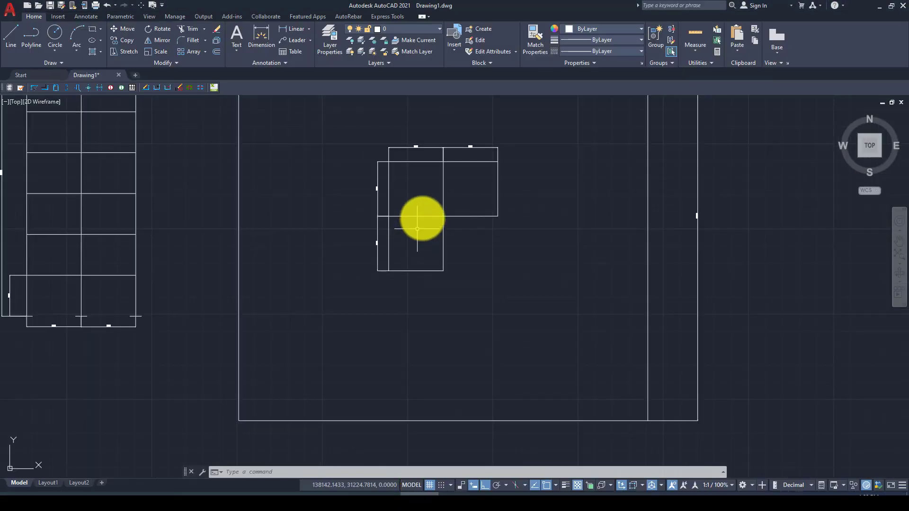
pyautogui.scroll(4, 512, 149)
pyautogui.scroll(-6, 346, 233)
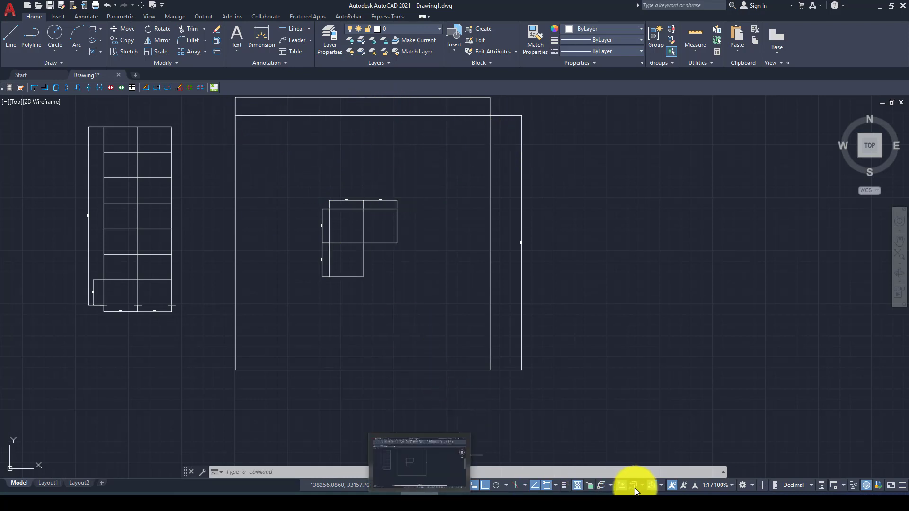
pyautogui.click(687, 500)
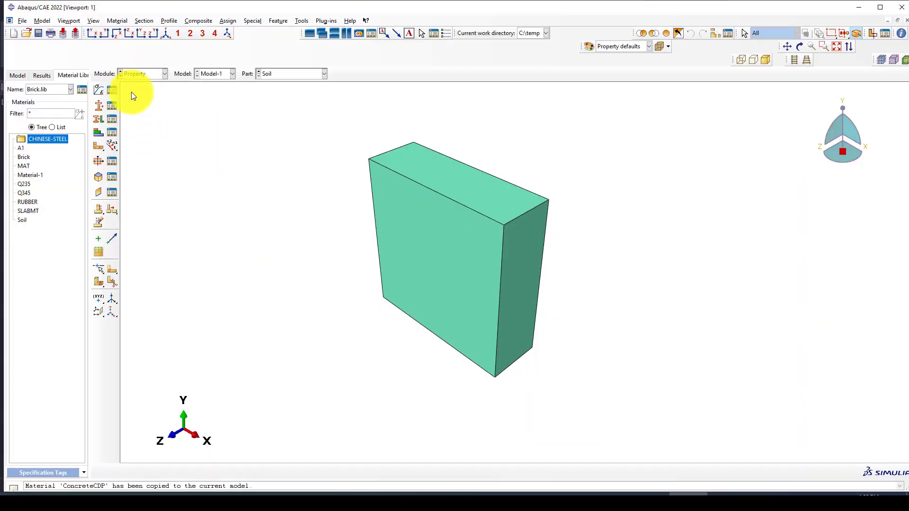
# Step: In the Part module, start an extruded cut on the Soil block's large front face with its right edge as the vertical reference
pyautogui.click(132, 74)
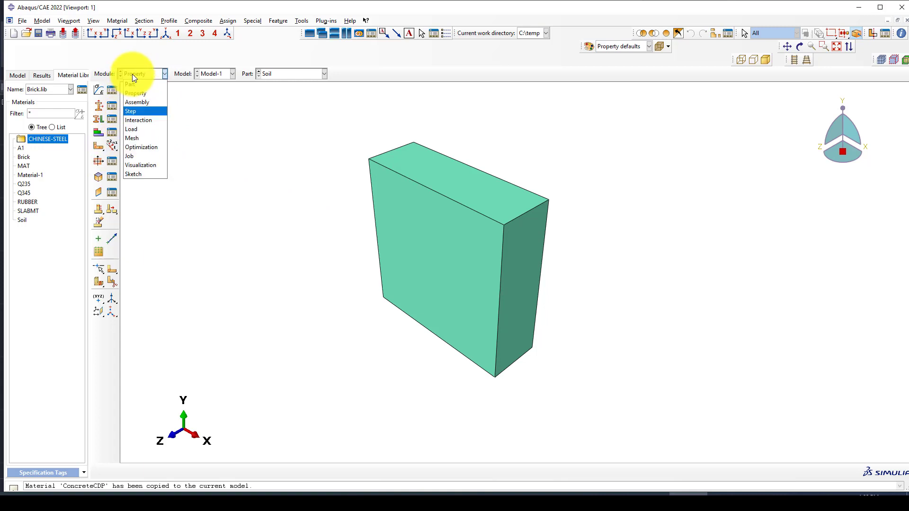
pyautogui.click(132, 73)
pyautogui.click(132, 74)
pyautogui.click(132, 85)
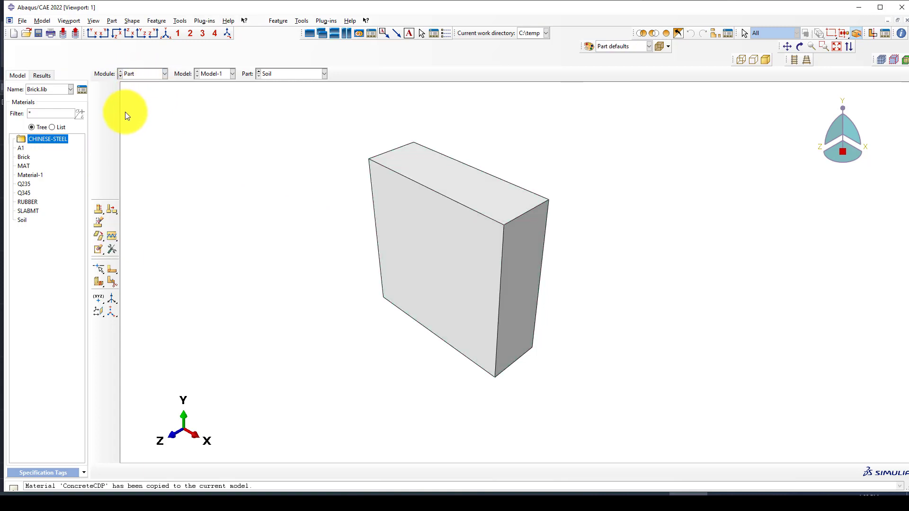
pyautogui.click(113, 119)
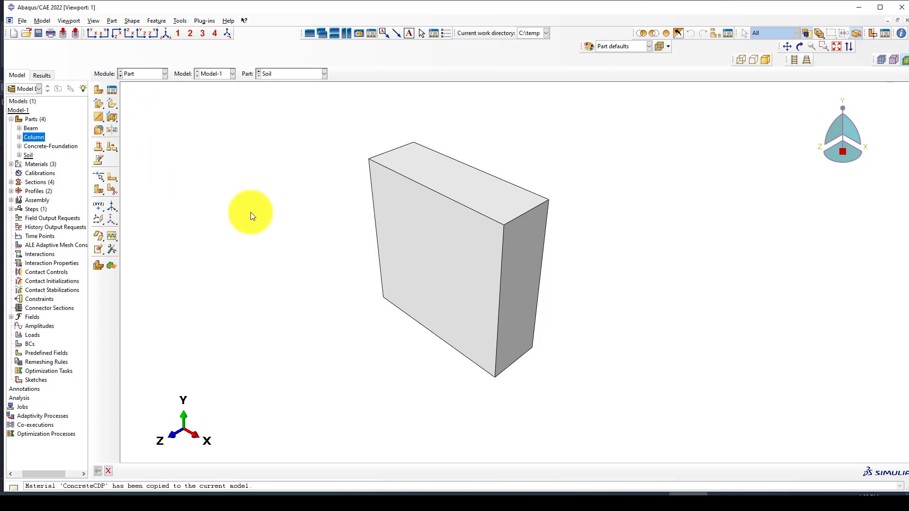
pyautogui.click(423, 235)
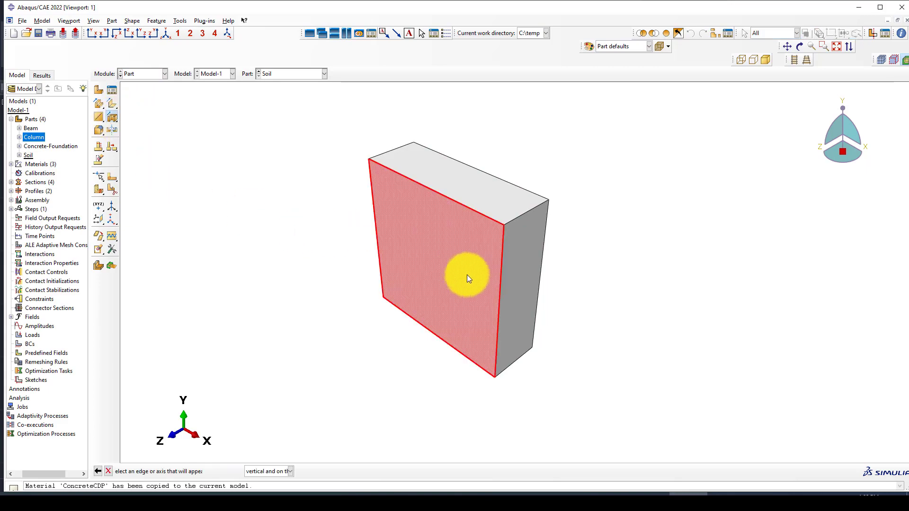
pyautogui.click(501, 285)
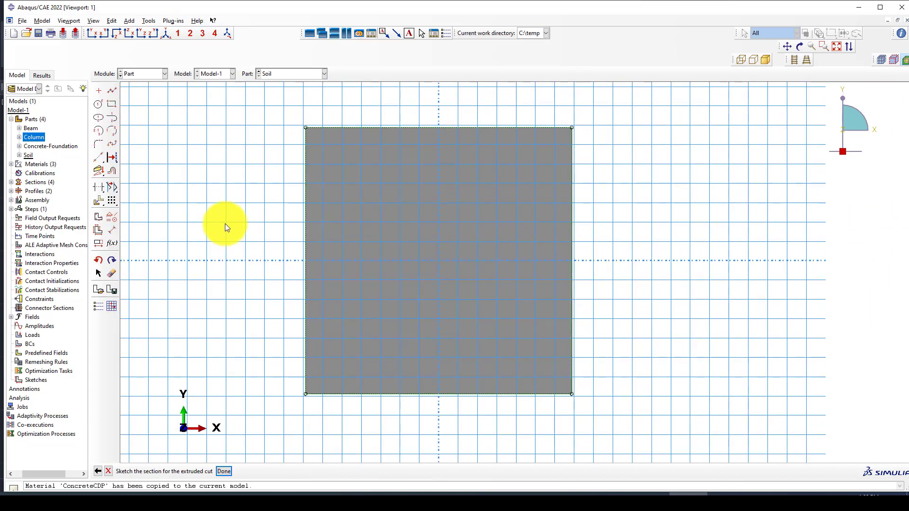
# Step: Sketch a rectangle about 14,700 by 18,000 near the middle of the soil face
pyautogui.click(111, 104)
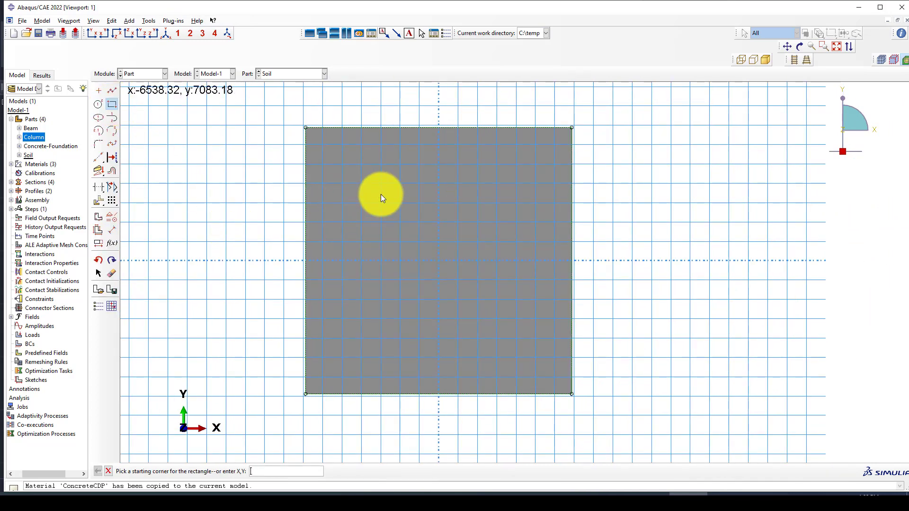
pyautogui.click(381, 179)
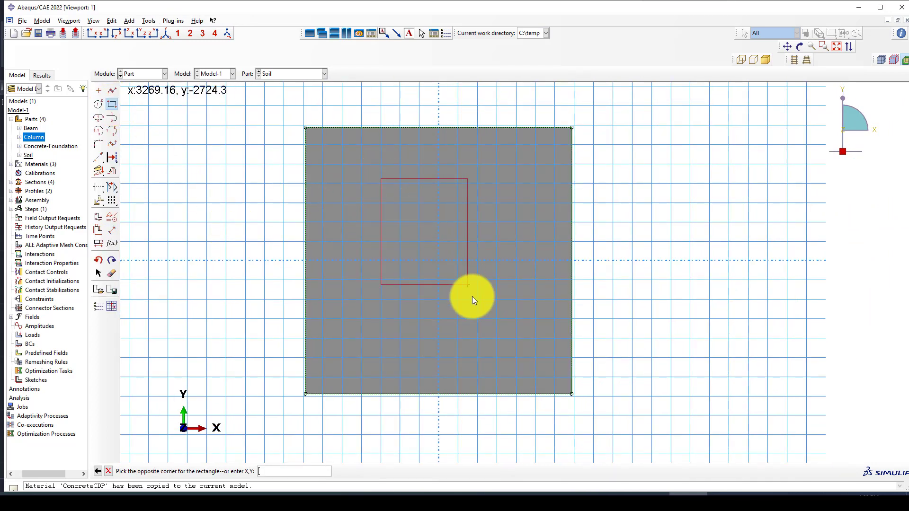
pyautogui.click(512, 339)
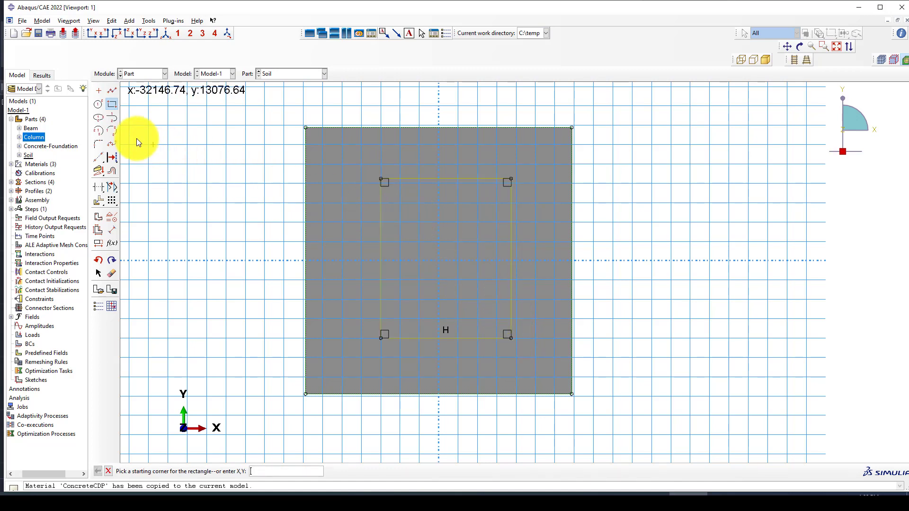
# Step: Dimension the distance between the rectangle's right side and the soil's right edge as 10000
pyautogui.click(112, 229)
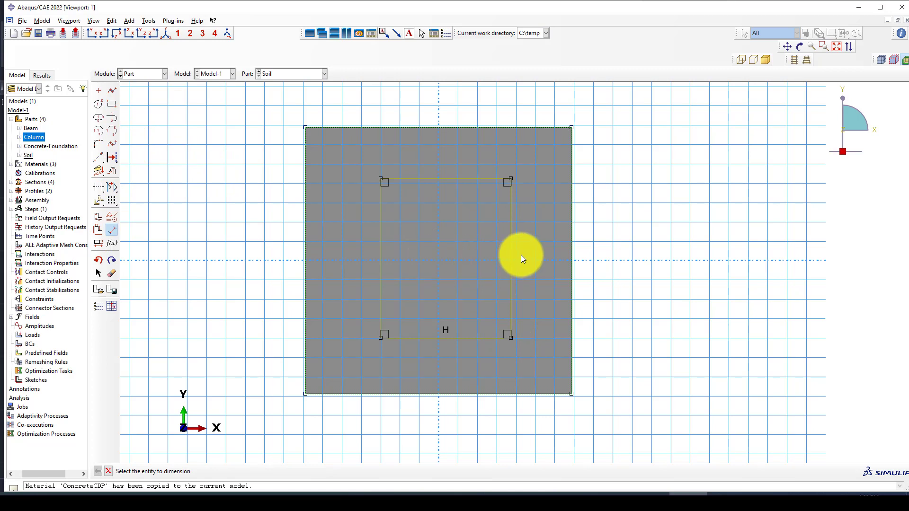
pyautogui.click(510, 249)
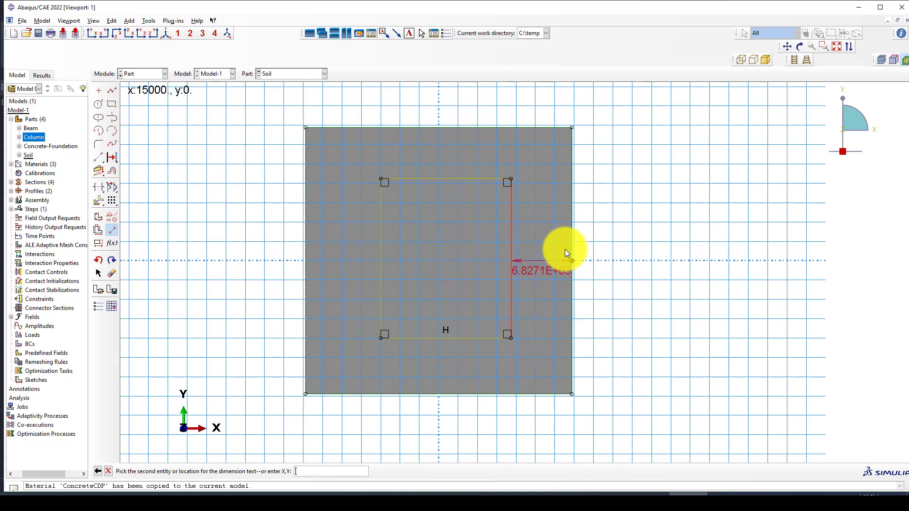
pyautogui.click(559, 227)
pyautogui.write('10000')
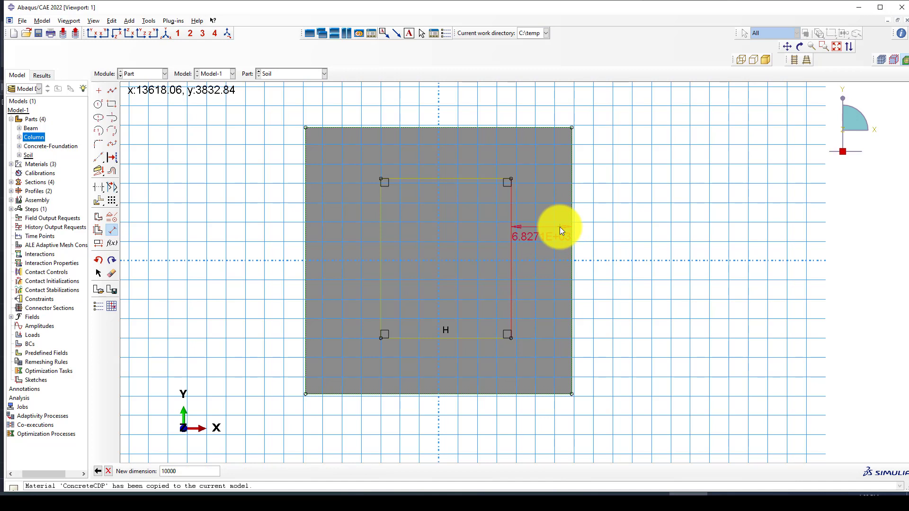
pyautogui.press('Return')
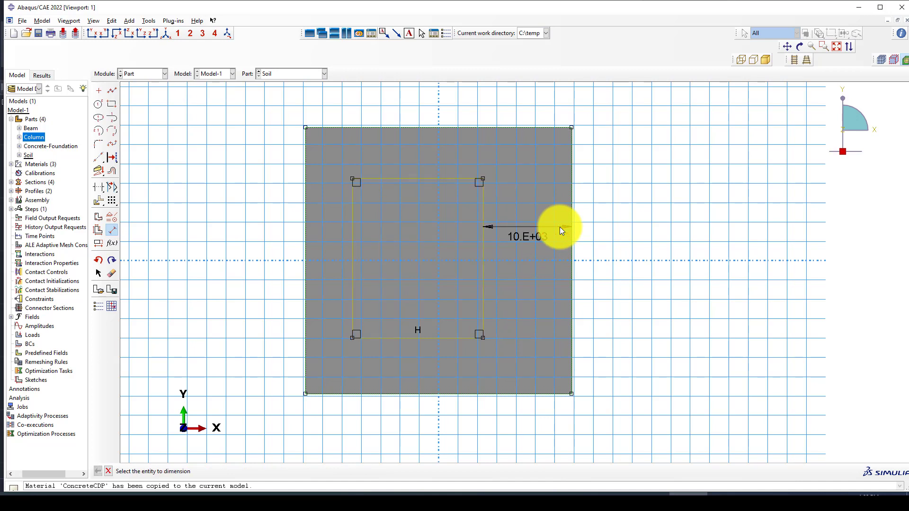
pyautogui.click(353, 234)
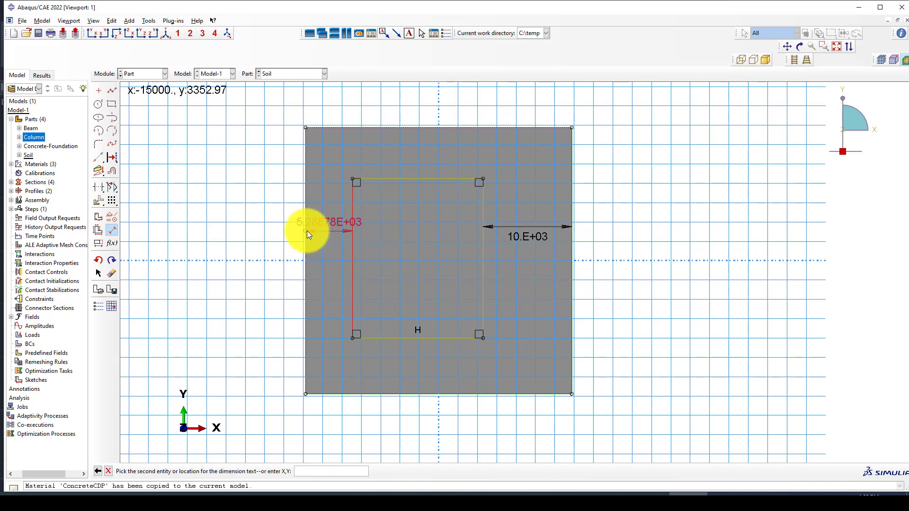
pyautogui.click(306, 210)
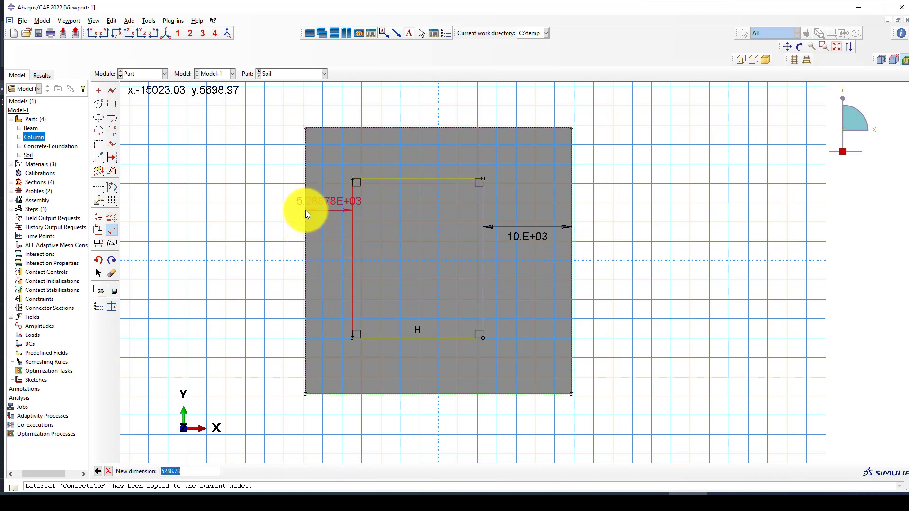
pyautogui.write('100000')
pyautogui.press('Return')
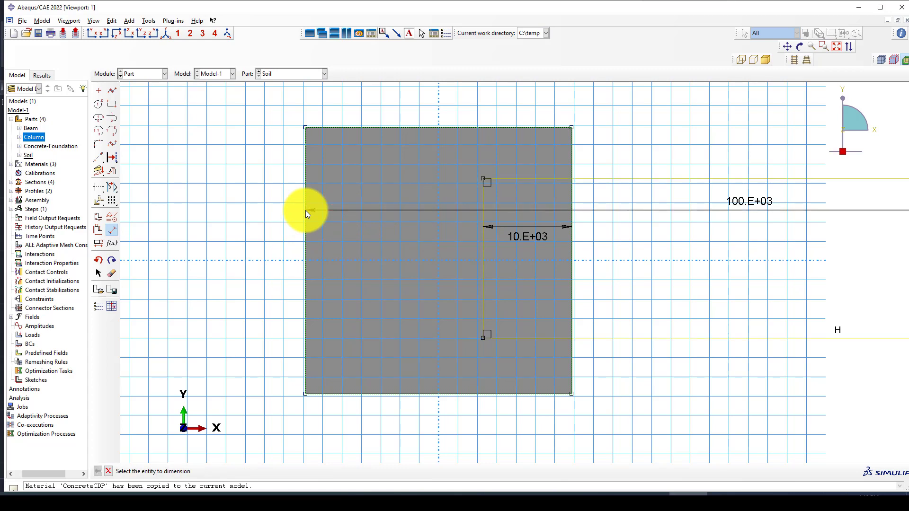
pyautogui.hotkey('ctrl', 'z')
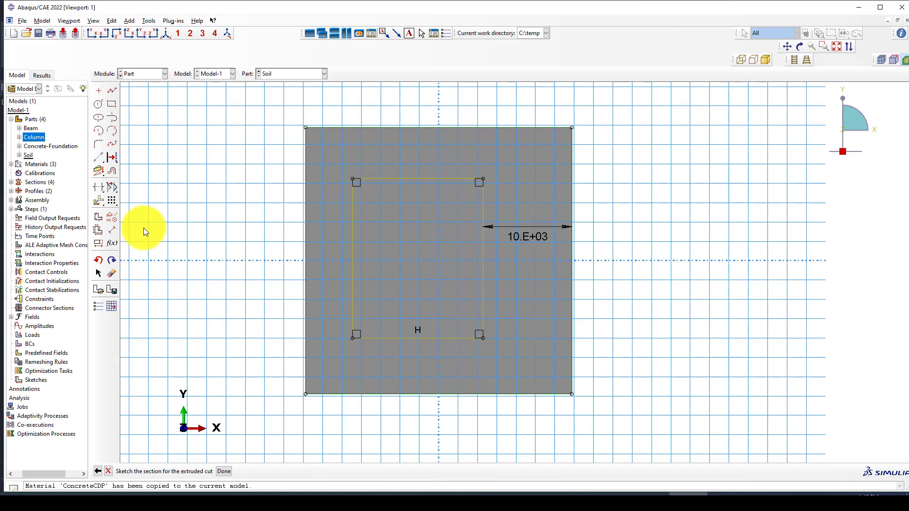
# Step: Dimension the distance between the rectangle's left side and the soil's left edge as 10000
pyautogui.click(111, 231)
pyautogui.click(352, 228)
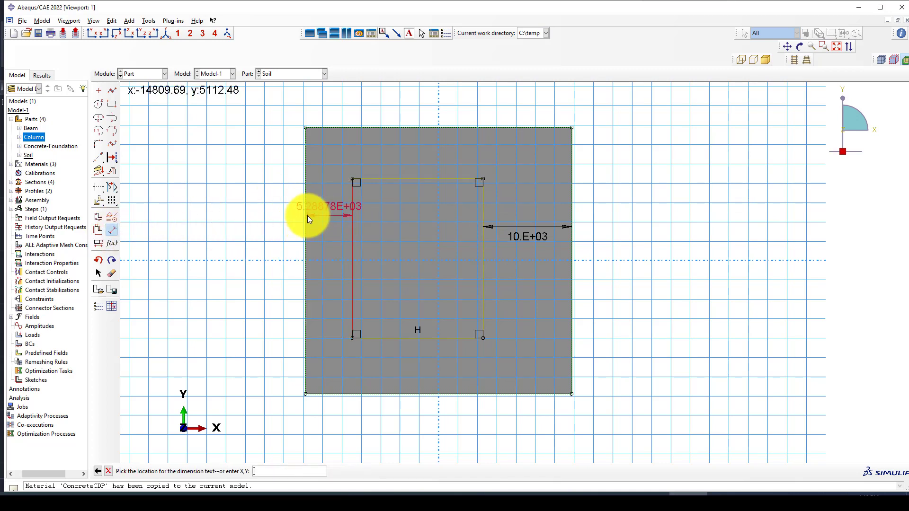
pyautogui.click(308, 214)
pyautogui.write('10000')
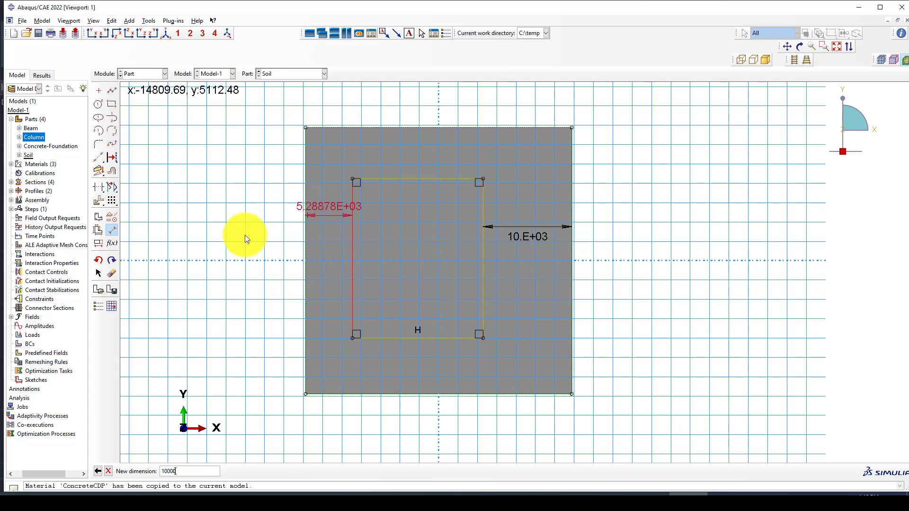
pyautogui.press('Return')
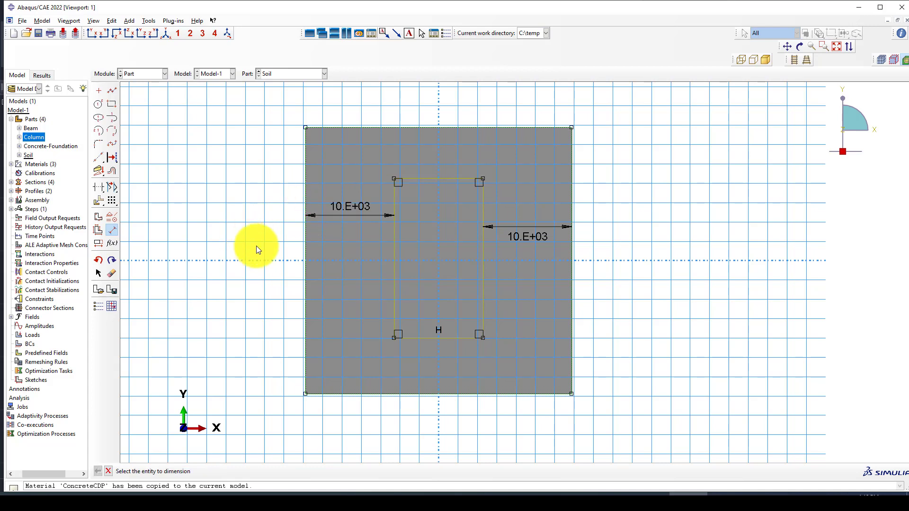
# Step: Dimension the distance between the rectangle's top side and the soil's top edge as 10000
pyautogui.click(457, 180)
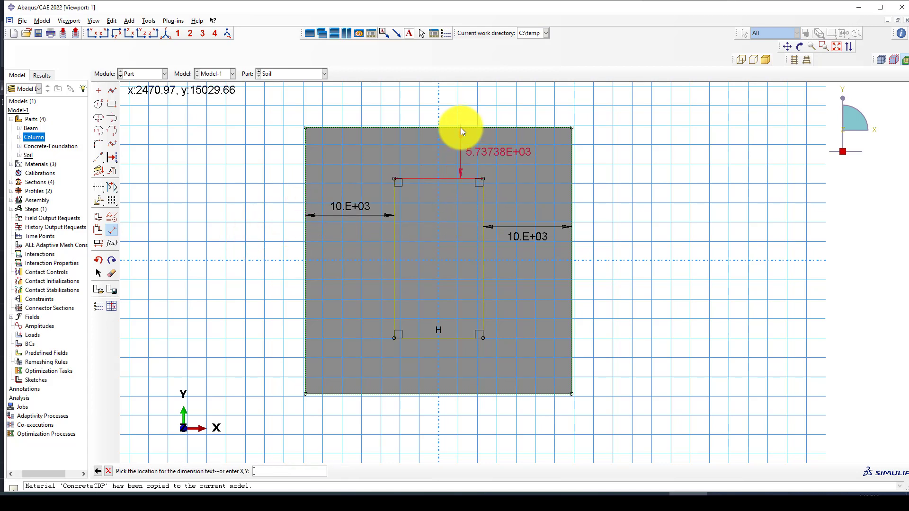
pyautogui.click(436, 133)
pyautogui.write('1000')
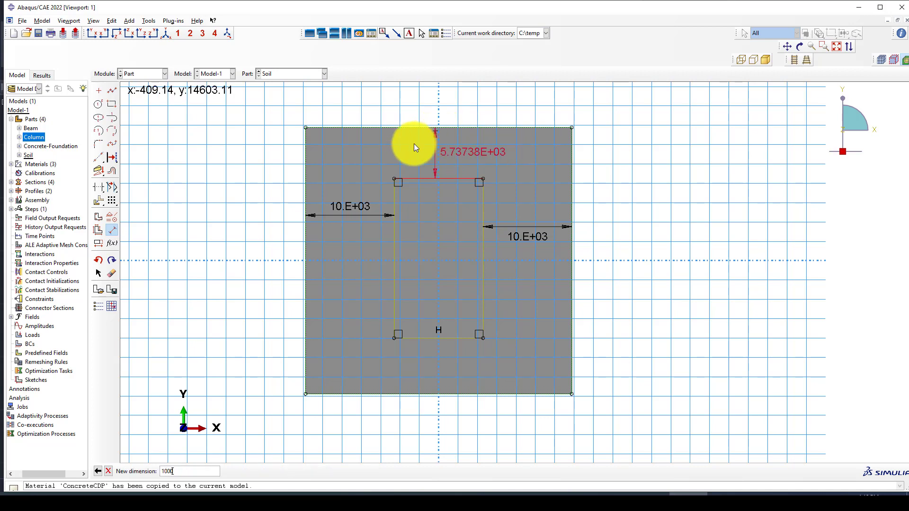
pyautogui.write('0')
pyautogui.press('Return')
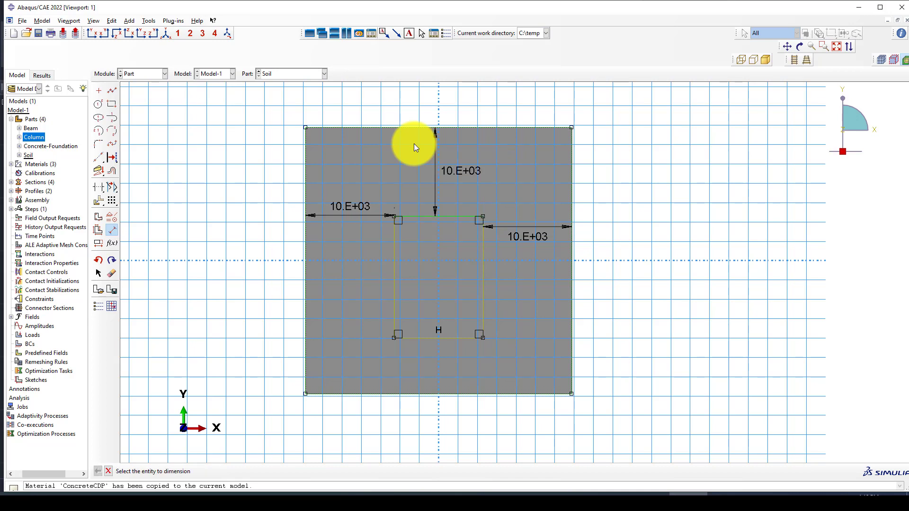
# Step: Dimension the distance between the rectangle's bottom side and the soil's bottom edge as 10000
pyautogui.click(451, 339)
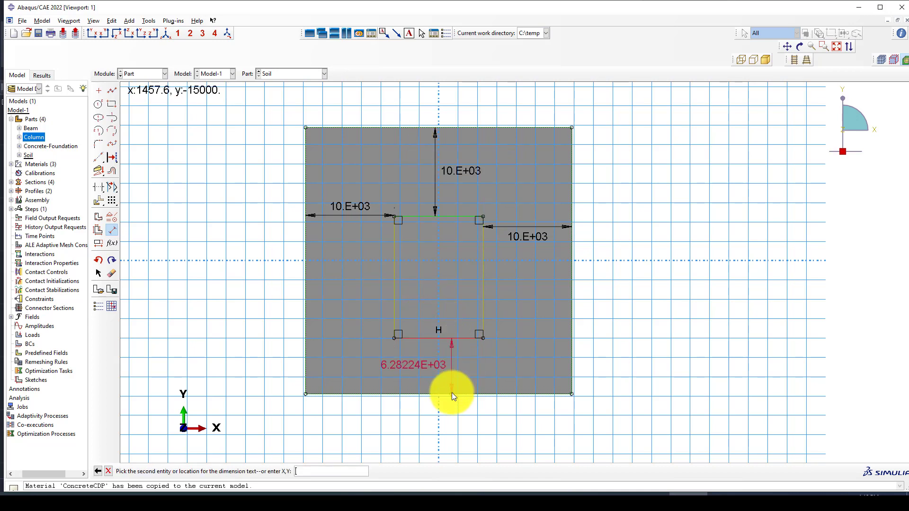
pyautogui.click(442, 399)
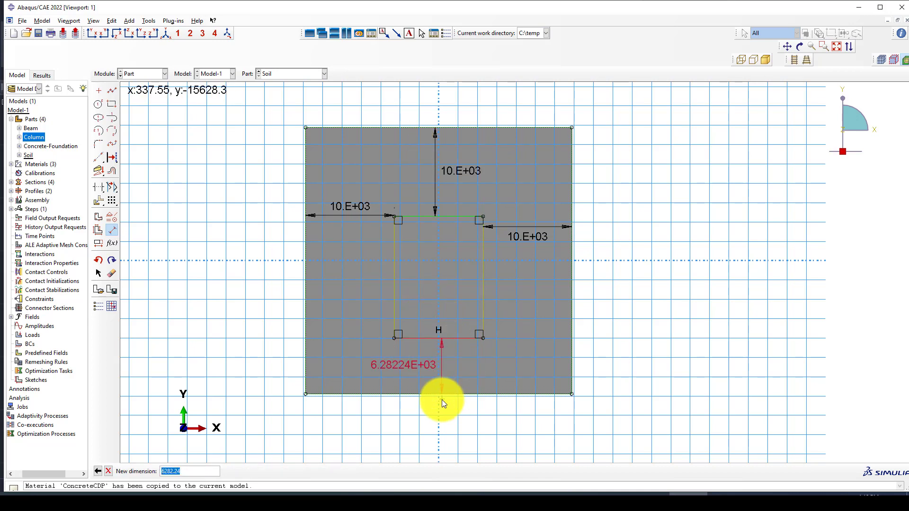
pyautogui.write('10000')
pyautogui.press('Return')
pyautogui.scroll(1, 479, 250)
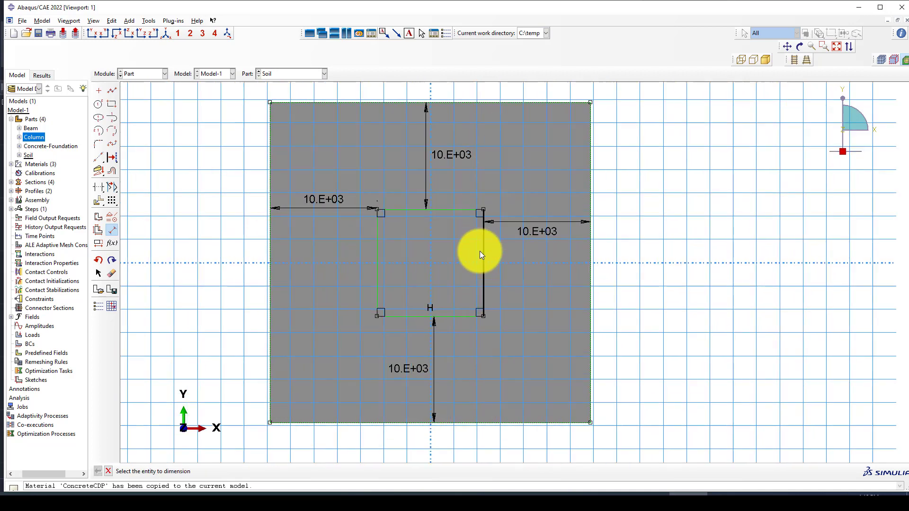
pyautogui.middleClick(655, 258)
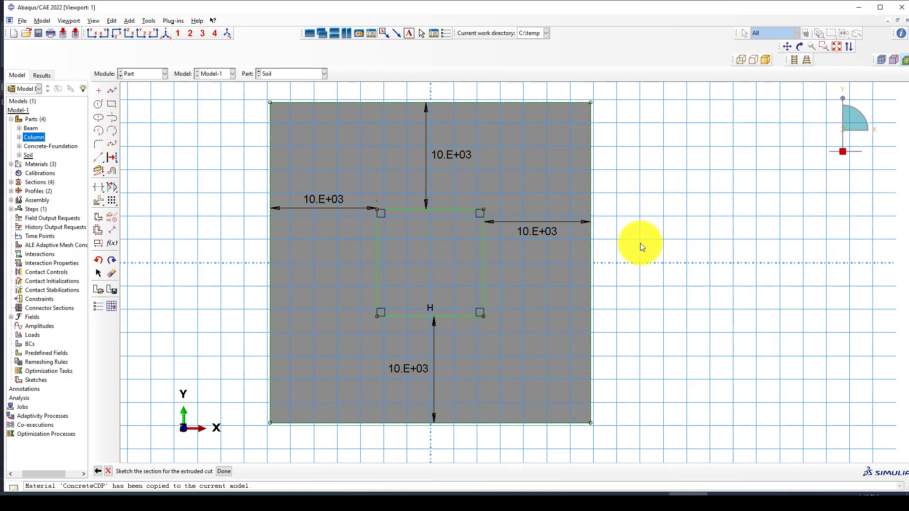
# Step: Finish the sketch and cut it into the Soil part as a blind extrusion with a depth of 1000
pyautogui.middleClick(620, 271)
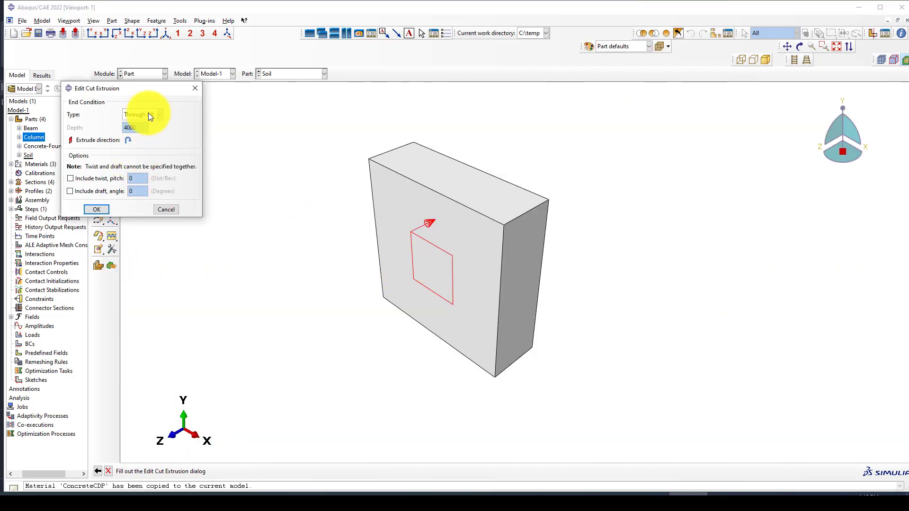
pyautogui.click(149, 113)
pyautogui.click(129, 127)
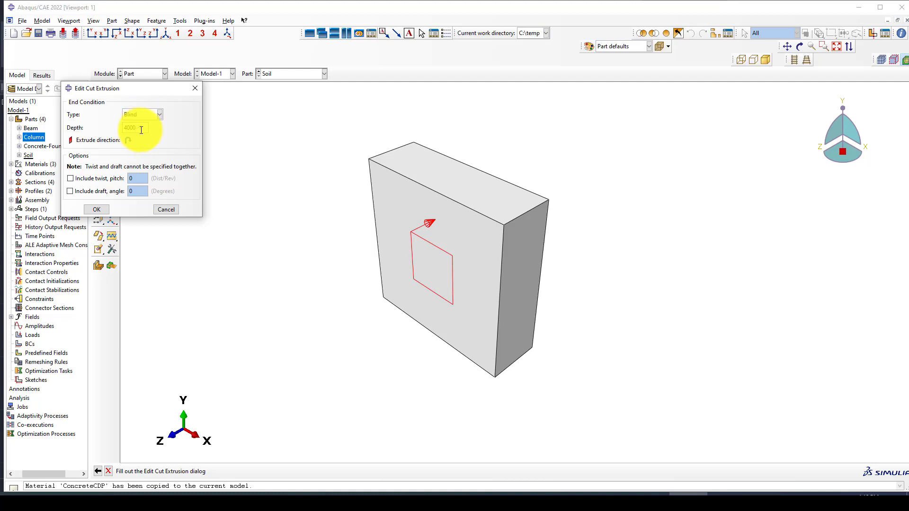
pyautogui.doubleClick(124, 128)
pyautogui.write('1000')
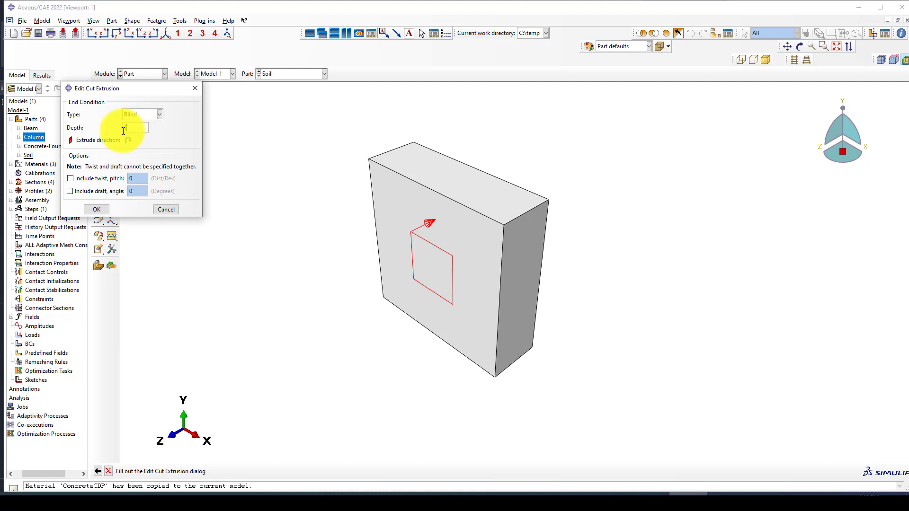
pyautogui.click(94, 210)
# Step: Switch to the Assembly module and create a dependent instance of the Soil part
pyautogui.click(143, 73)
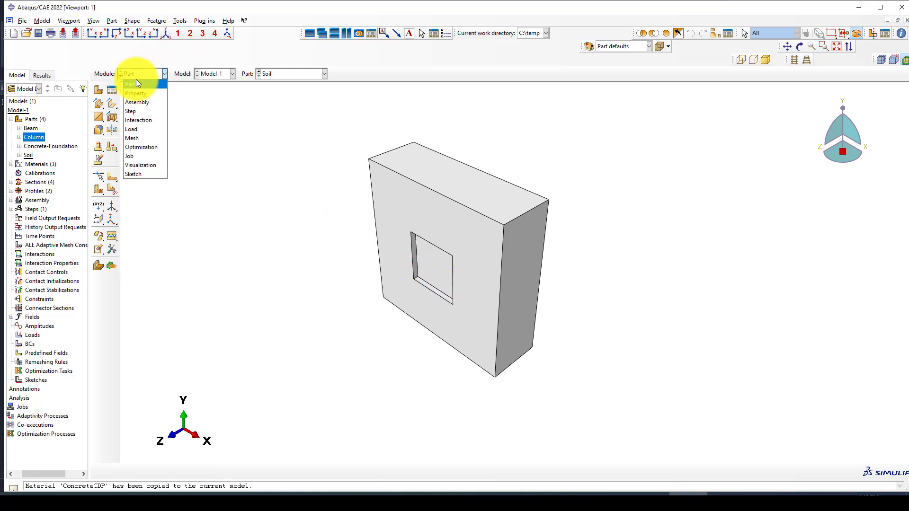
pyautogui.click(143, 101)
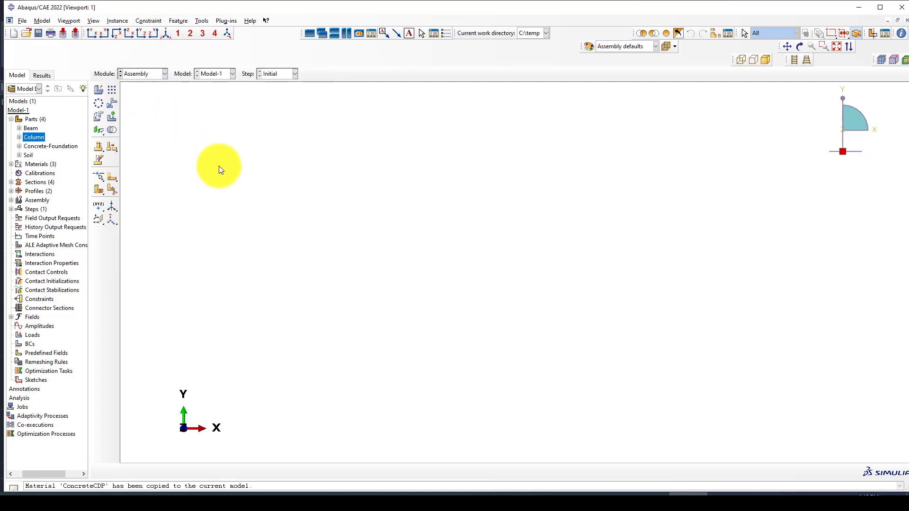
pyautogui.click(98, 88)
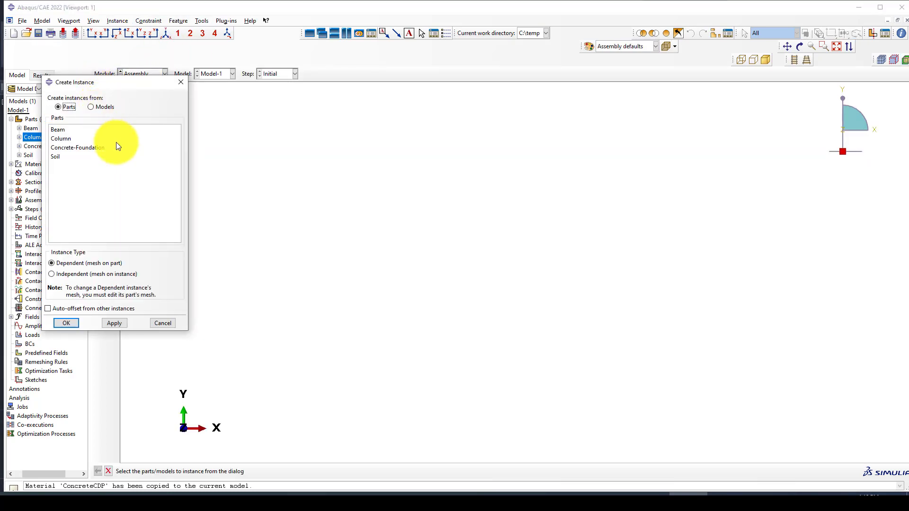
pyautogui.click(61, 156)
pyautogui.click(69, 323)
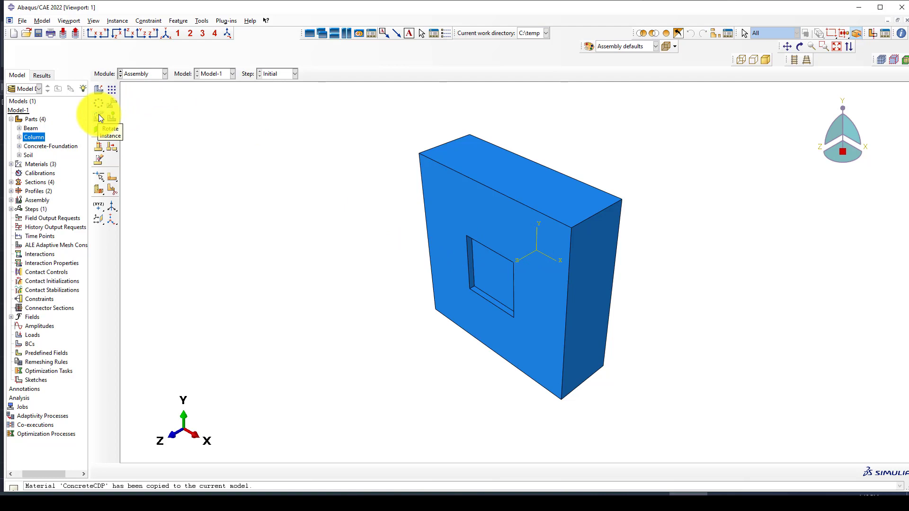
# Step: Create a dependent instance of the Concrete-Foundation part with auto-offset from other instances enabled
pyautogui.click(98, 89)
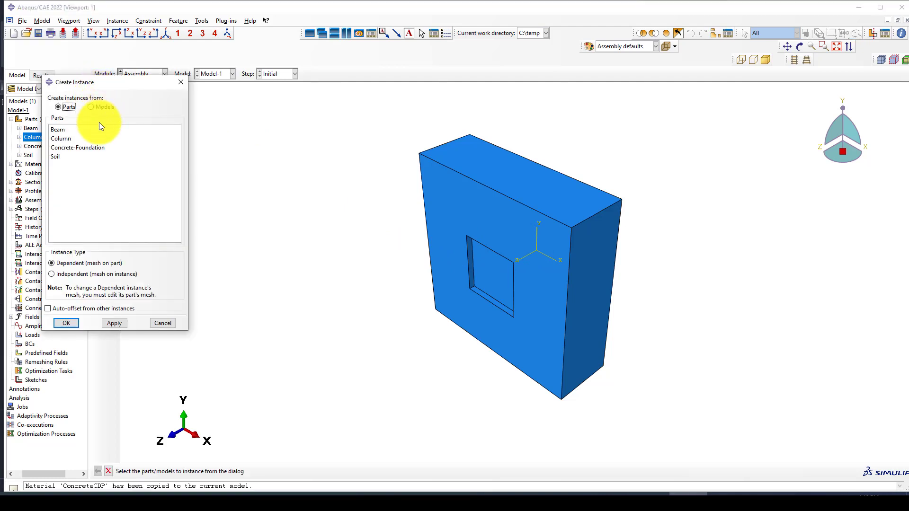
pyautogui.click(62, 147)
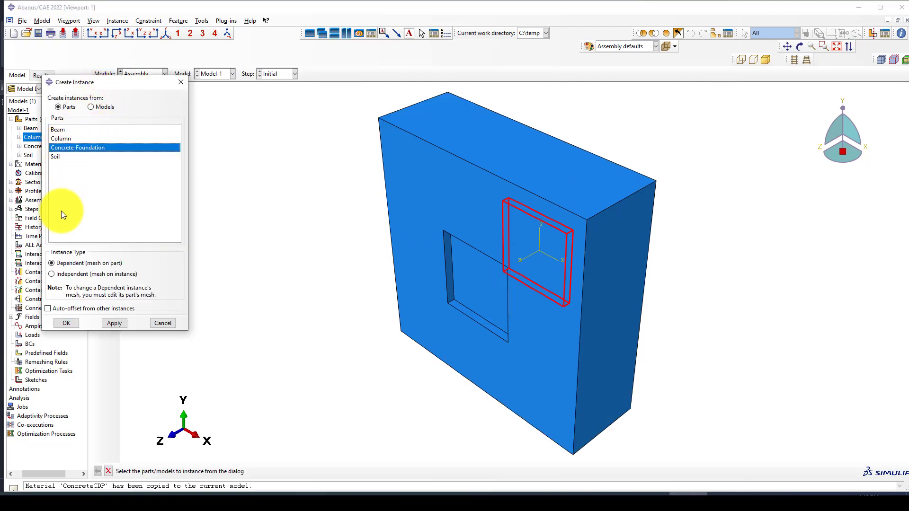
pyautogui.click(48, 308)
pyautogui.click(67, 323)
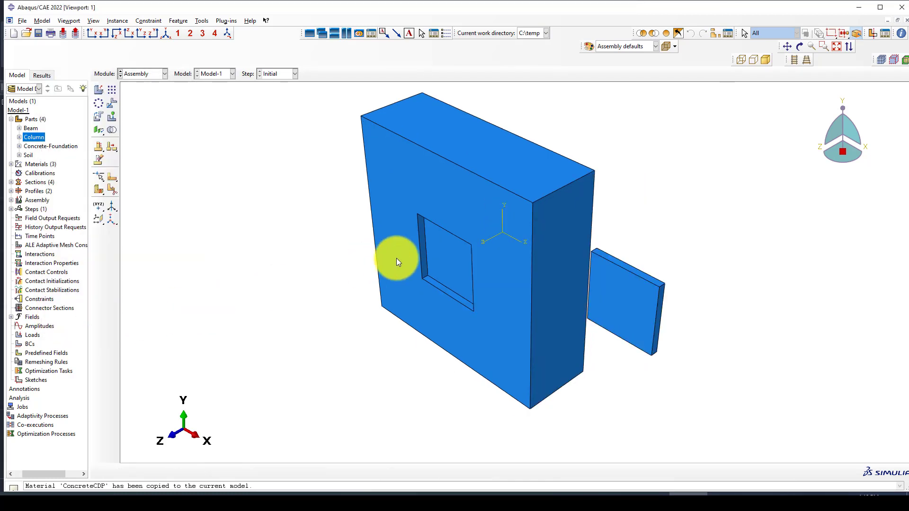
# Step: Translate the foundation instance into the soil recess by matching the midpoint of its front upper edge to that of the recess
pyautogui.click(111, 107)
pyautogui.click(582, 301)
pyautogui.middleClick(605, 334)
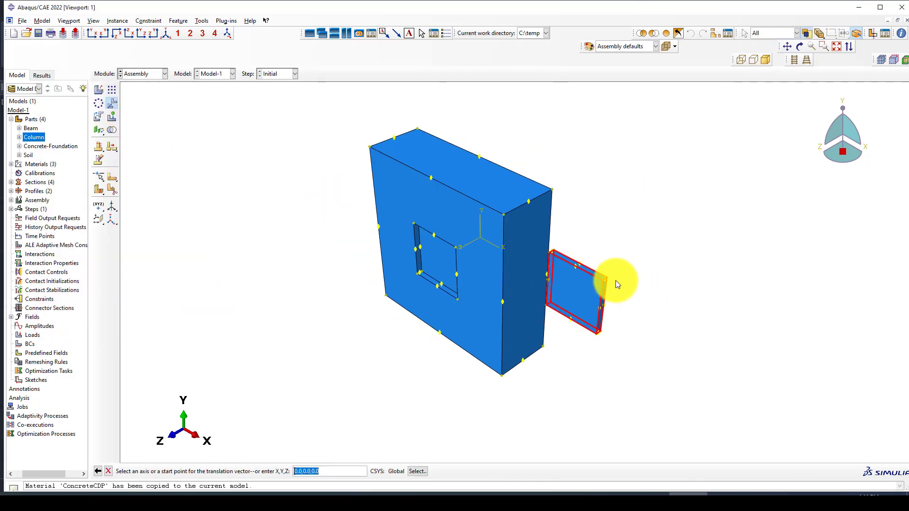
pyautogui.scroll(2, 616, 282)
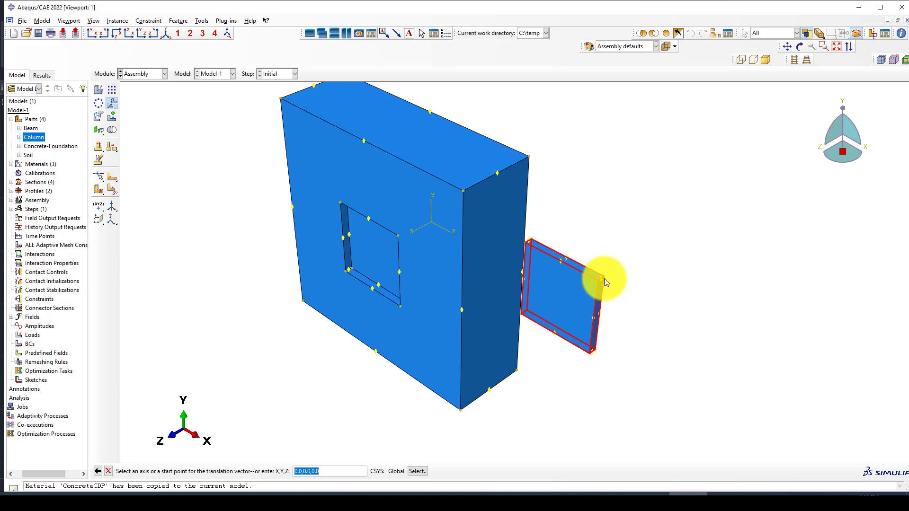
pyautogui.click(561, 260)
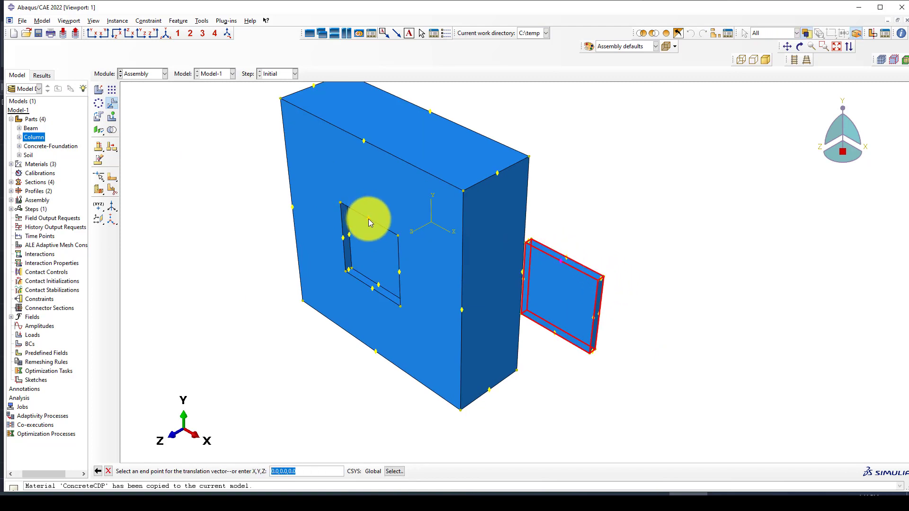
pyautogui.click(369, 219)
pyautogui.middleClick(398, 229)
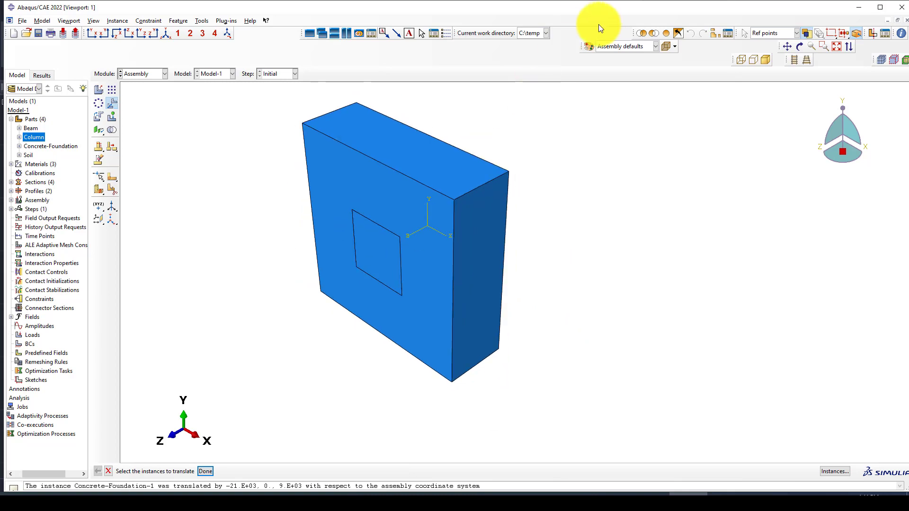
pyautogui.click(167, 35)
pyautogui.scroll(-2, 306, 192)
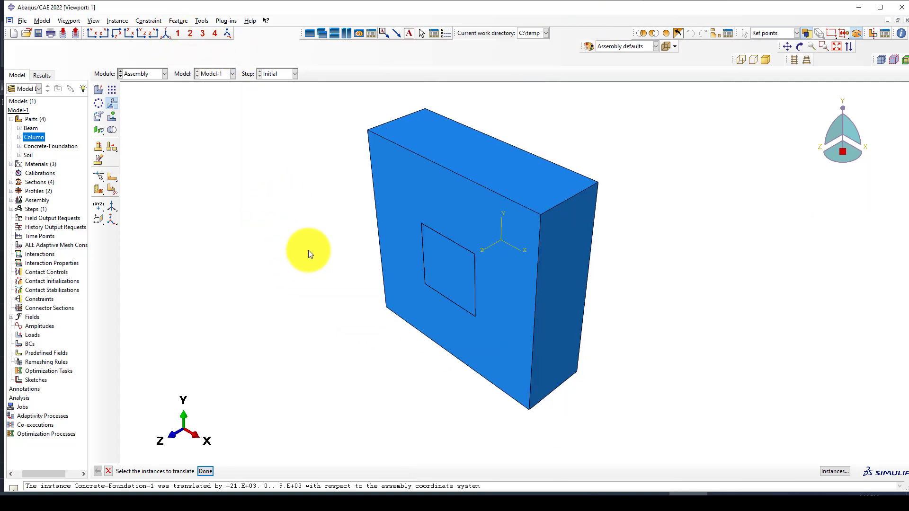
# Step: Rotate the soil and foundation instances together by 90 degrees about the soil's upper rear edge so the foundation faces up
pyautogui.click(99, 116)
pyautogui.moveTo(482, 107); pyautogui.dragTo(322, 259)
pyautogui.middleClick(296, 243)
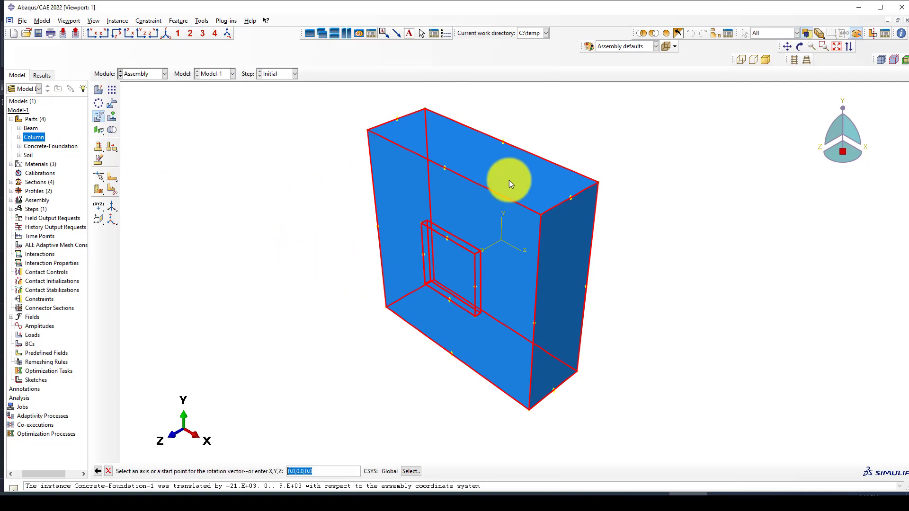
pyautogui.click(534, 155)
pyautogui.press('Return')
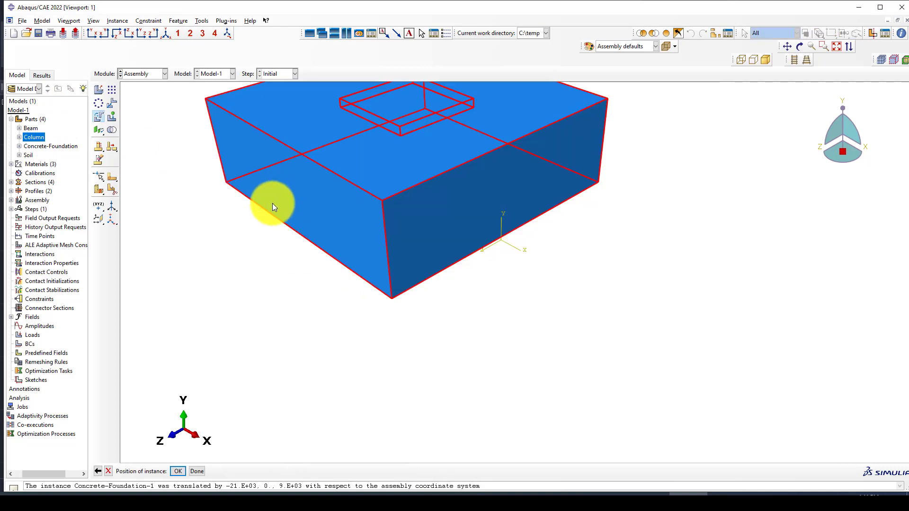
pyautogui.middleClick(273, 207)
pyautogui.scroll(-3, 335, 255)
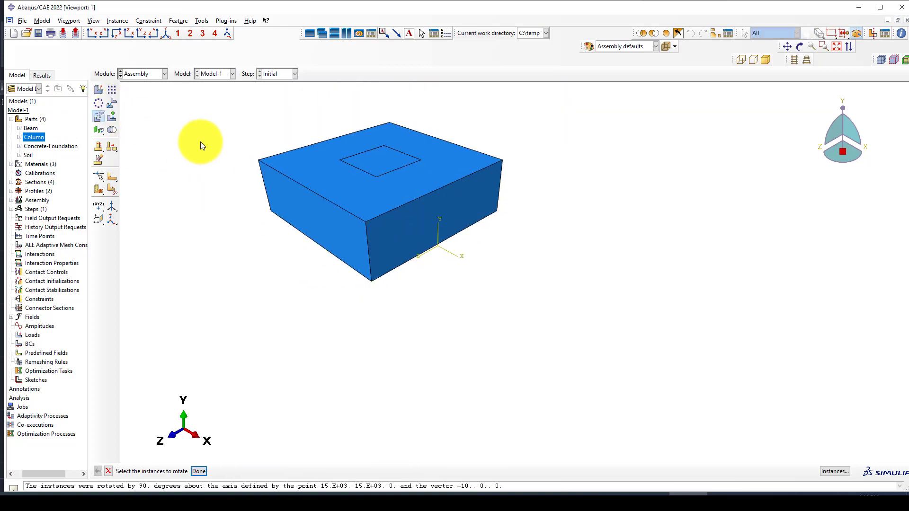
# Step: Translate both instances so the soil block's bottom rear corner lies at the global origin, and restore the isometric view
pyautogui.click(112, 103)
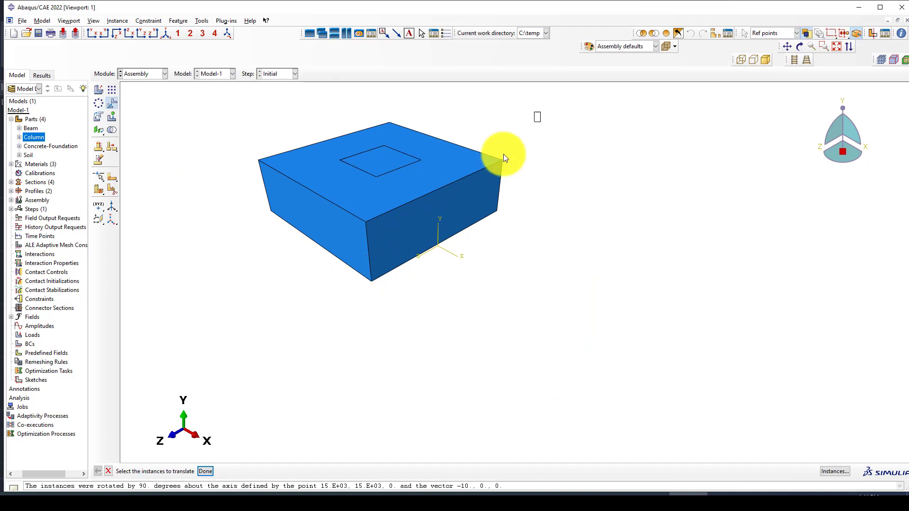
pyautogui.moveTo(540, 112); pyautogui.dragTo(263, 239)
pyautogui.middleClick(271, 242)
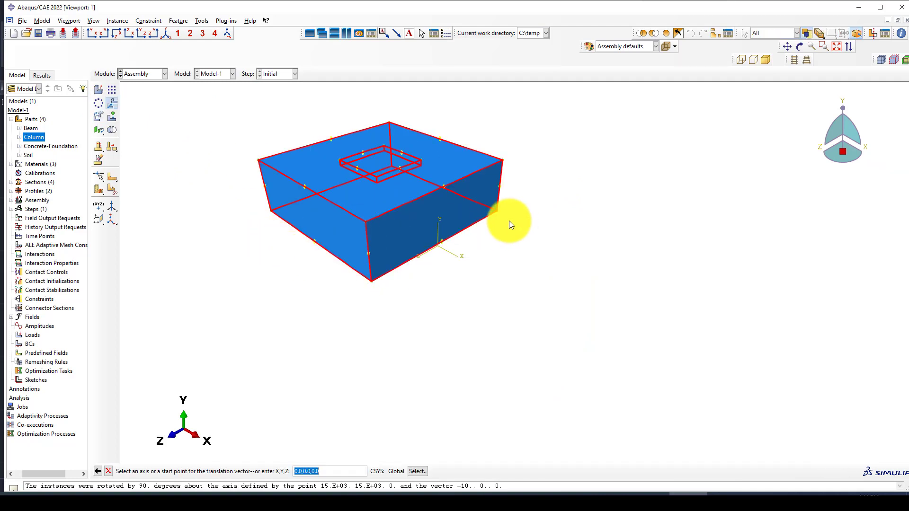
pyautogui.keyDown('ctrl'); pyautogui.keyDown('alt'); pyautogui.moveTo(508, 220); pyautogui.dragTo(544, 220); pyautogui.keyUp('alt'); pyautogui.keyUp('ctrl')
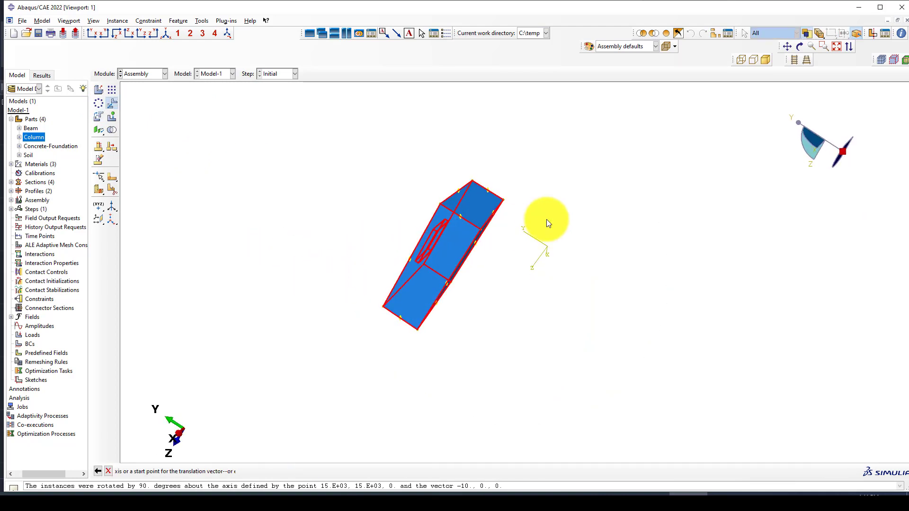
pyautogui.click(502, 200)
pyautogui.click(546, 246)
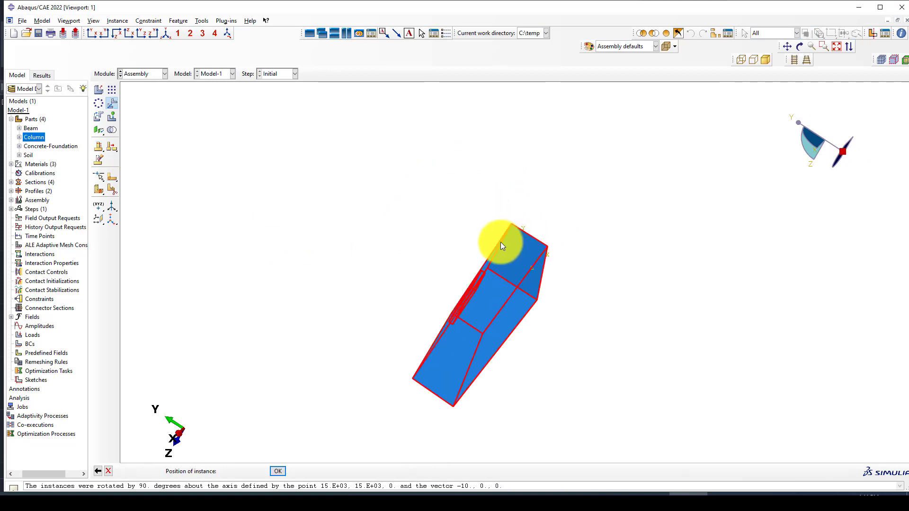
pyautogui.middleClick(466, 244)
pyautogui.click(166, 35)
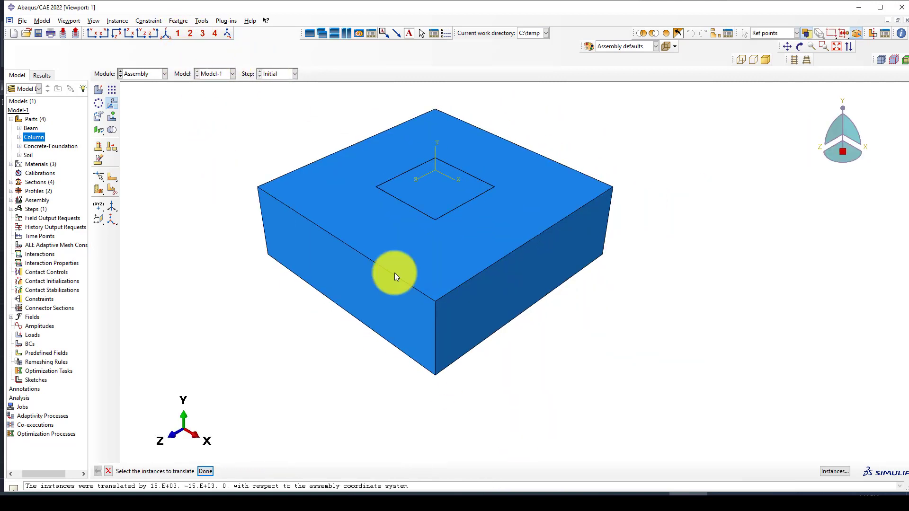
# Step: Color-code the assembly by Parts to distinguish the soil from the foundation
pyautogui.click(611, 45)
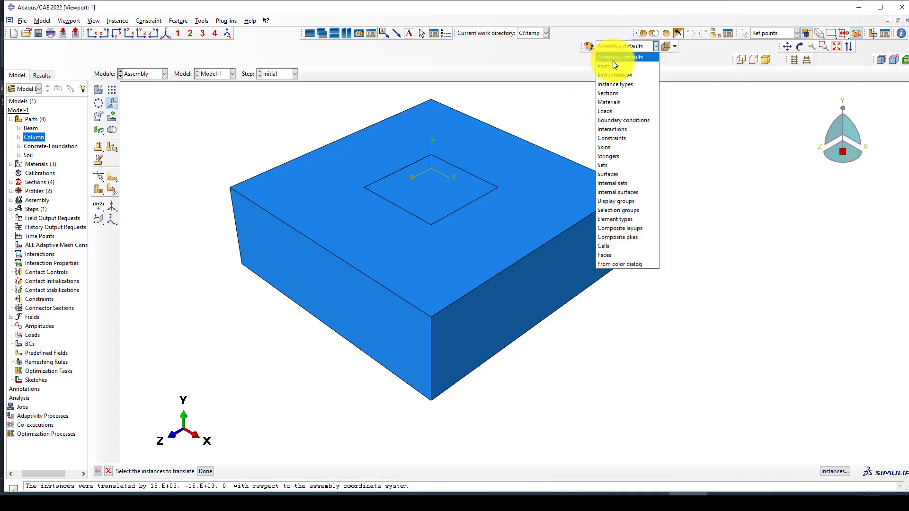
pyautogui.click(615, 67)
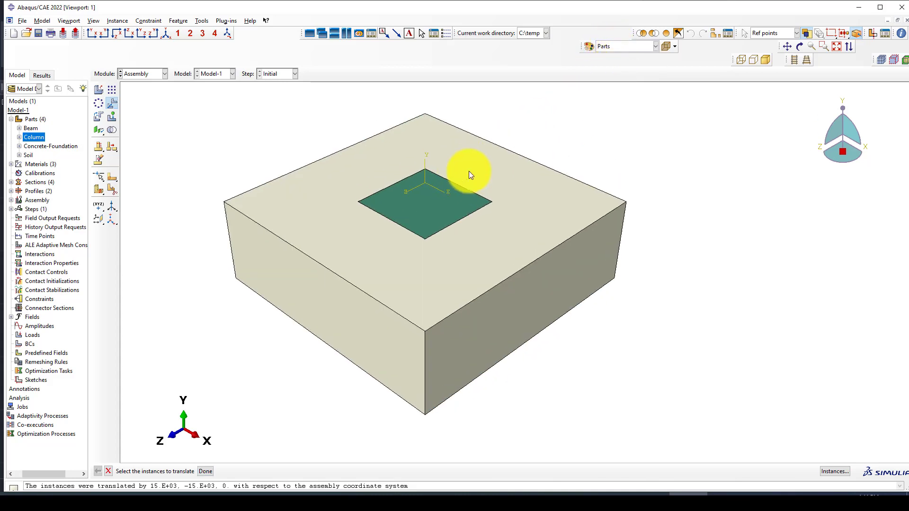
pyautogui.scroll(3, 364, 190)
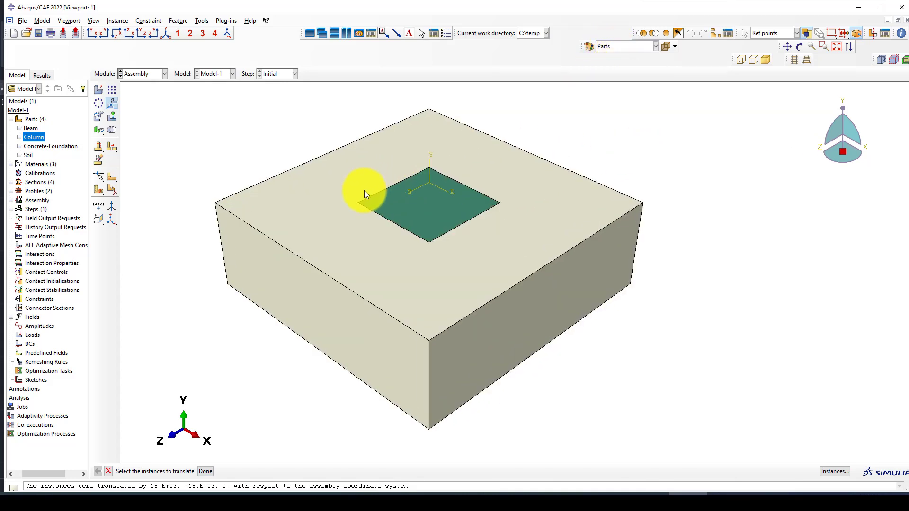
pyautogui.scroll(2, 419, 209)
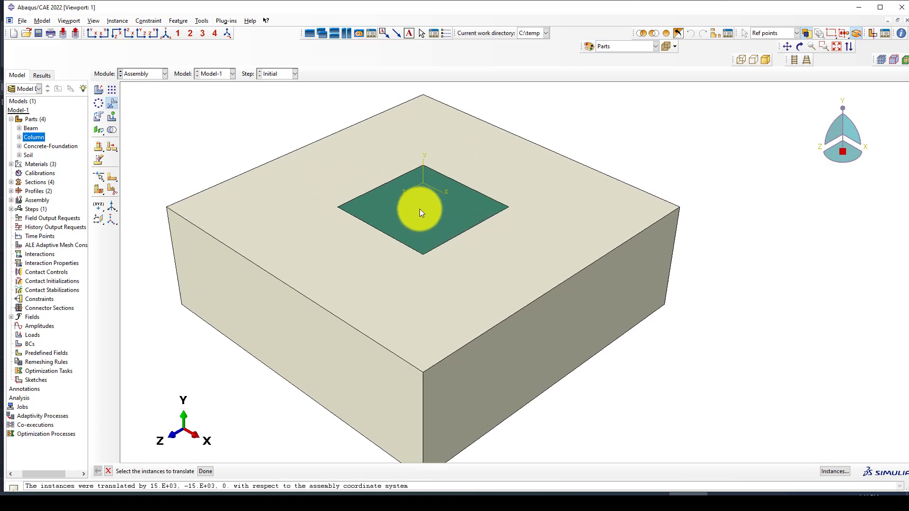
# Step: Replace the displayed assembly with only the Concrete-Foundation instance
pyautogui.scroll(-1, 464, 142)
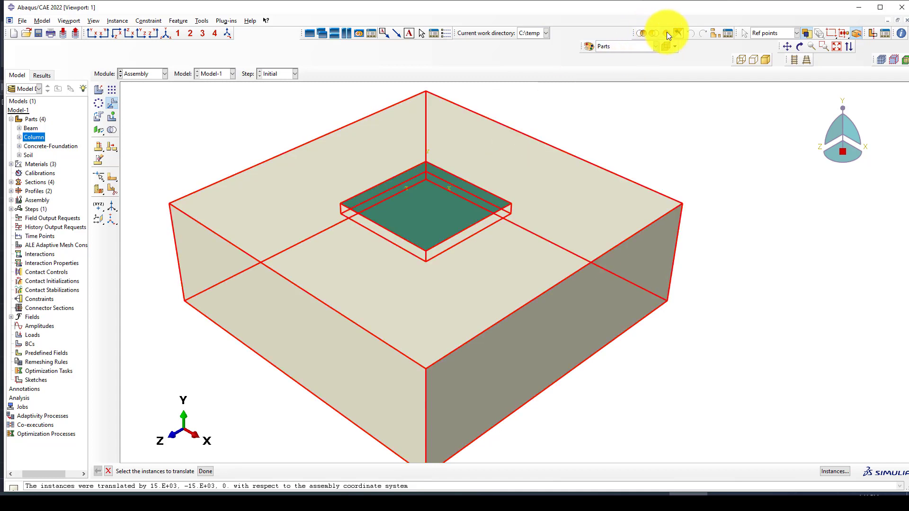
pyautogui.click(655, 32)
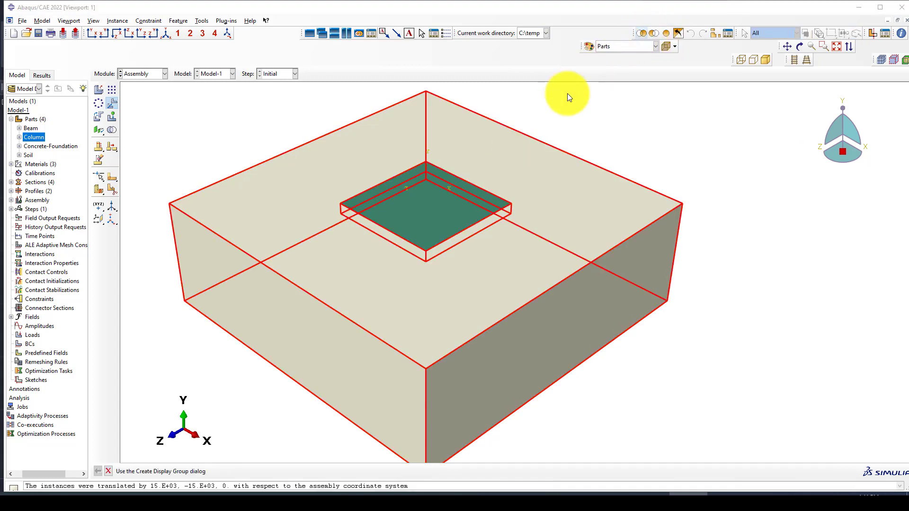
pyautogui.click(412, 212)
pyautogui.scroll(3, 435, 183)
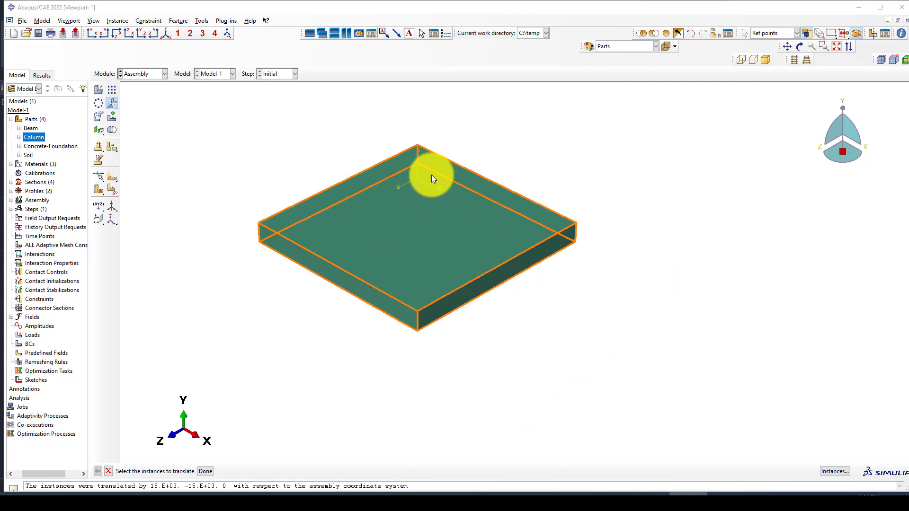
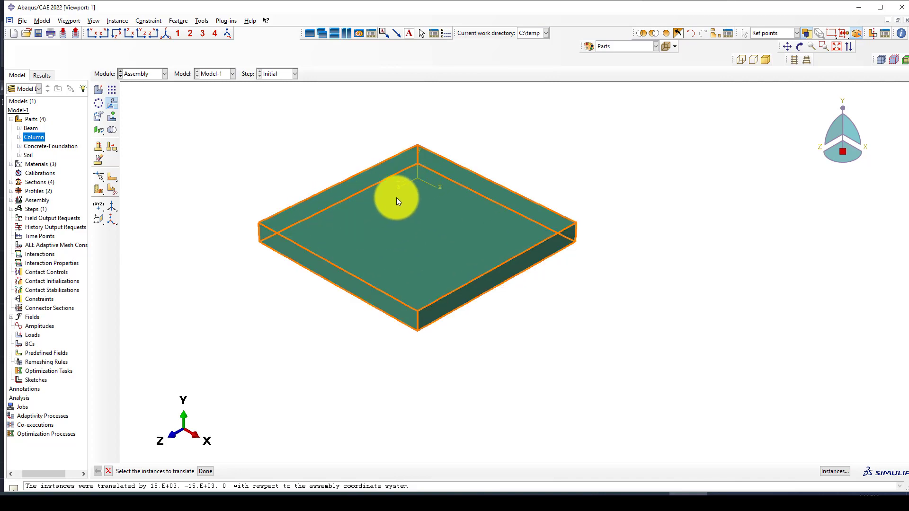
# Step: Switch to the Part module and display the Concrete-Foundation part
pyautogui.click(136, 73)
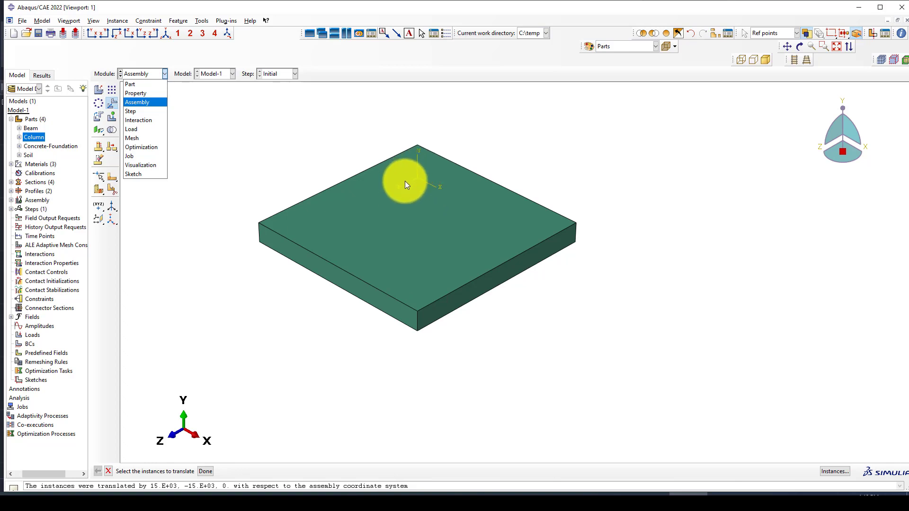
pyautogui.click(145, 83)
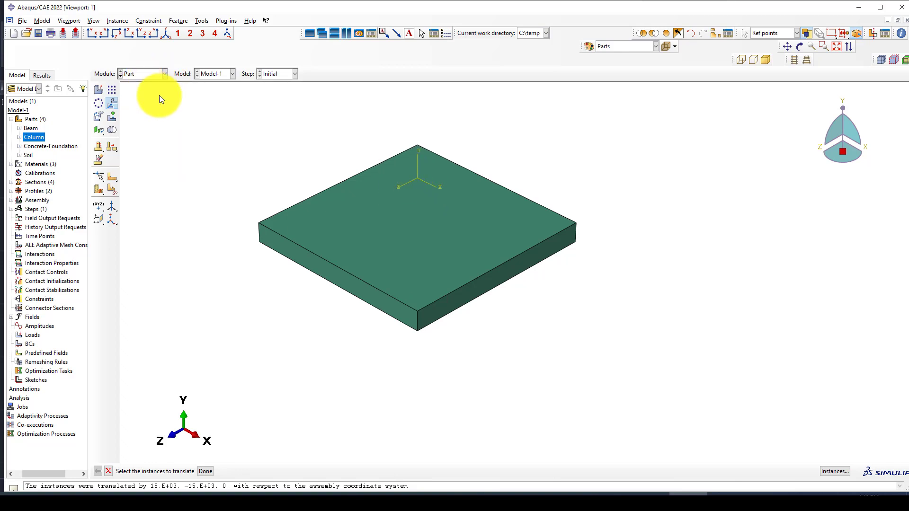
pyautogui.click(279, 73)
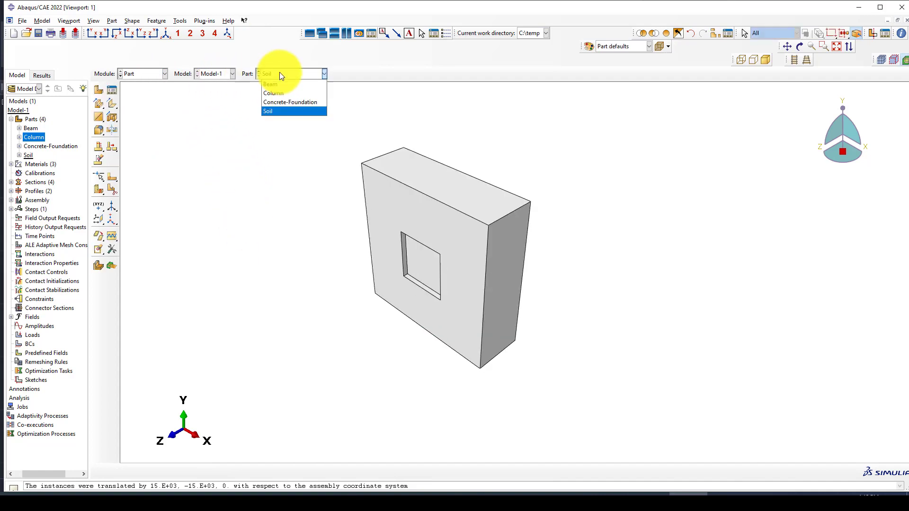
pyautogui.click(295, 103)
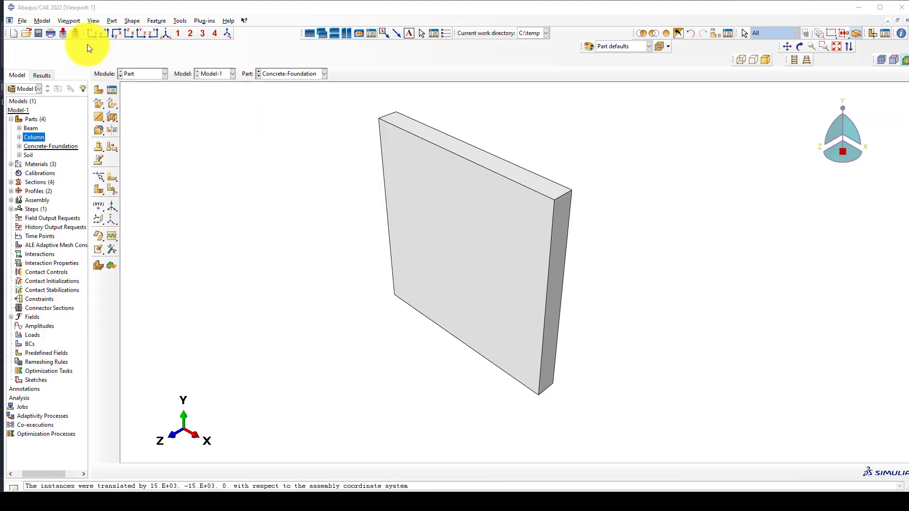
pyautogui.moveTo(88, 45); pyautogui.dragTo(678, 418)
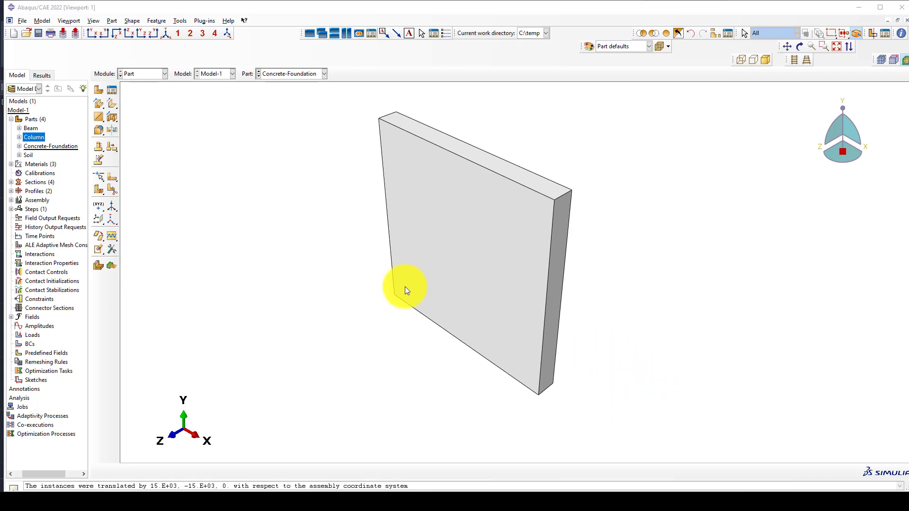
# Step: Create a datum plane offset inward from the foundation's +Y edge face, flipping the offset direction
pyautogui.moveTo(98, 191); pyautogui.dragTo(113, 218)
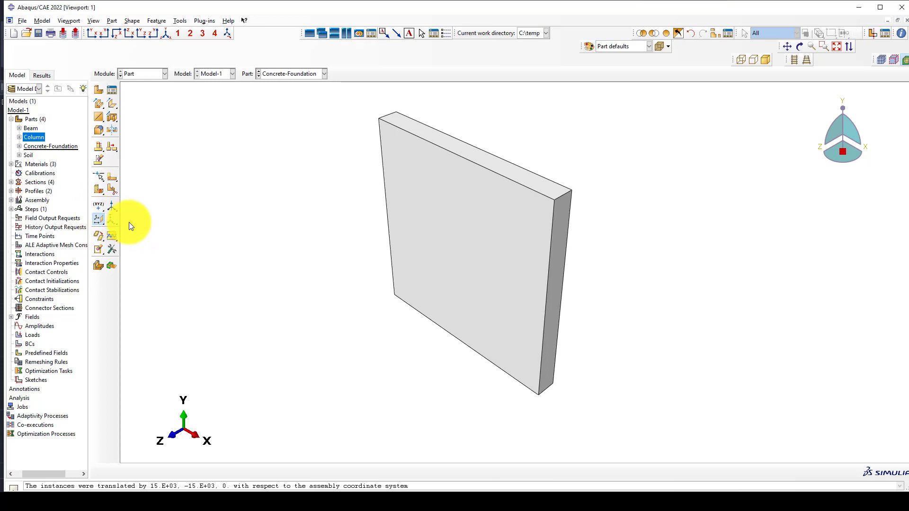
pyautogui.click(499, 165)
pyautogui.press('Return')
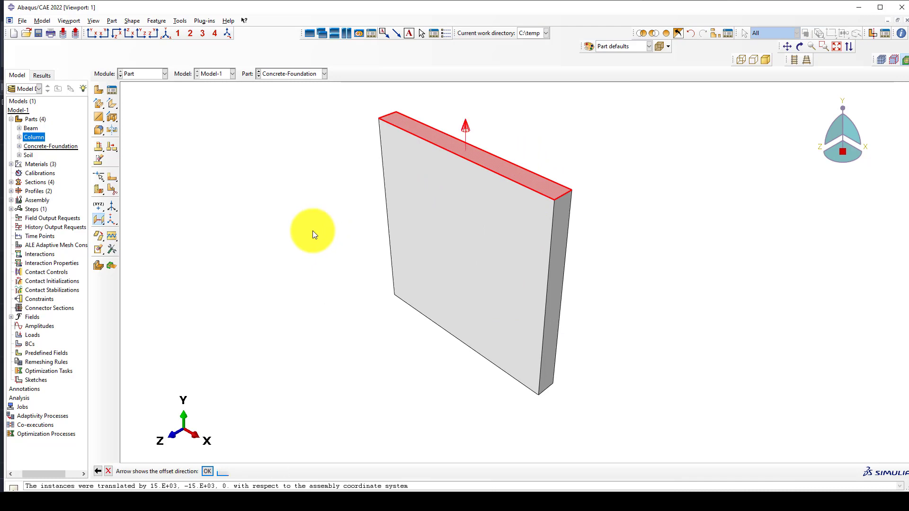
pyautogui.click(225, 470)
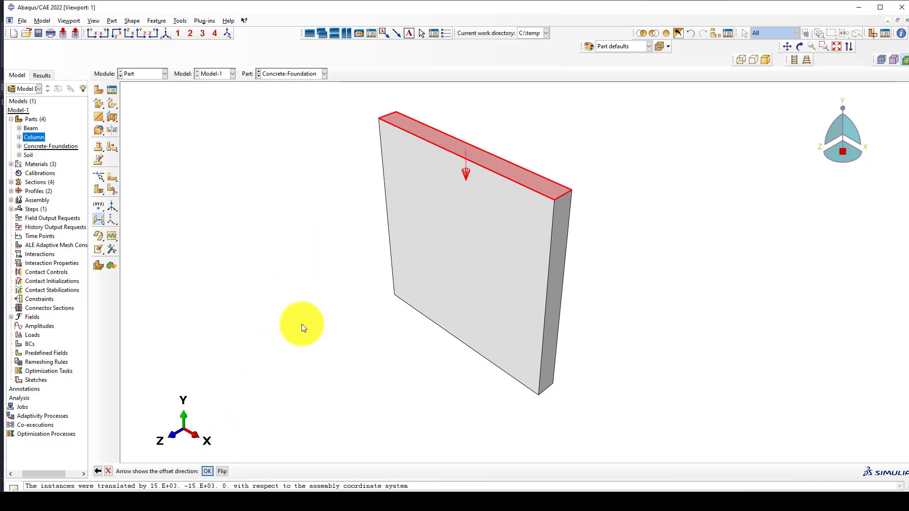
pyautogui.press('Return')
pyautogui.press('Return')
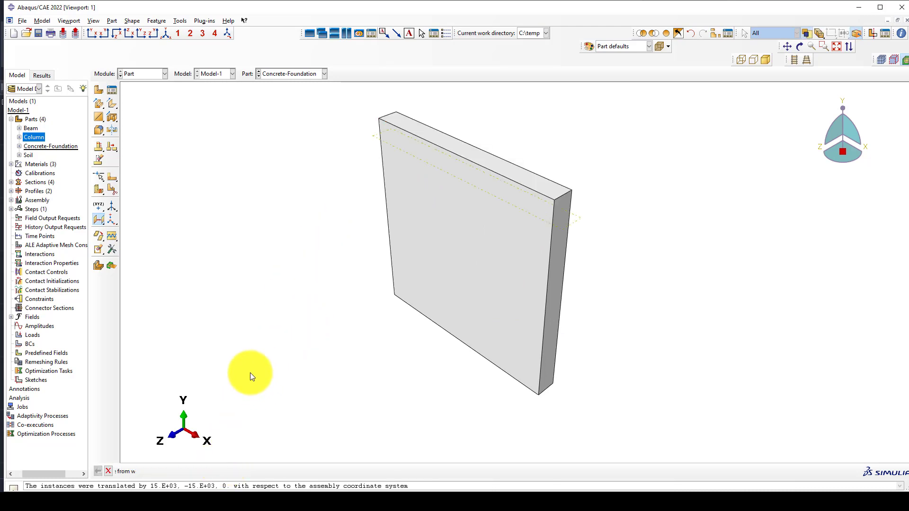
# Step: Create a datum plane offset 1000 inward from the foundation's +X edge face
pyautogui.click(558, 279)
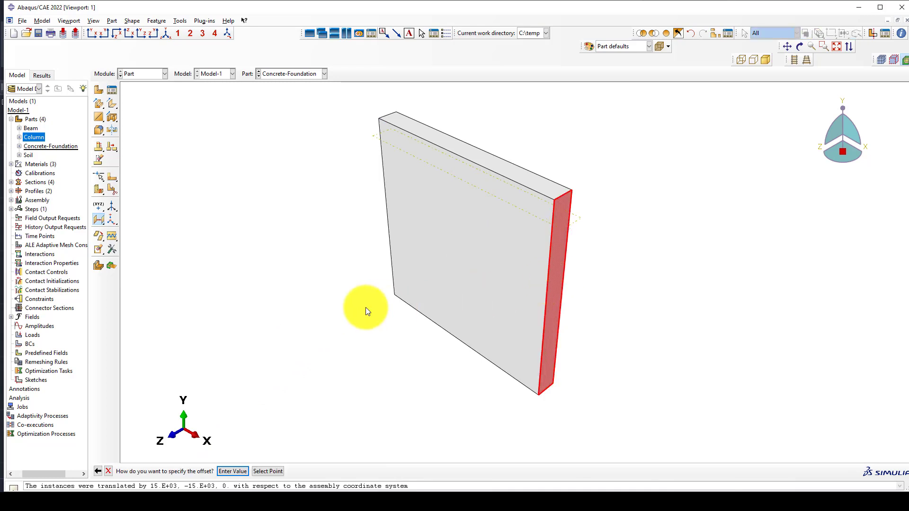
pyautogui.press('Return')
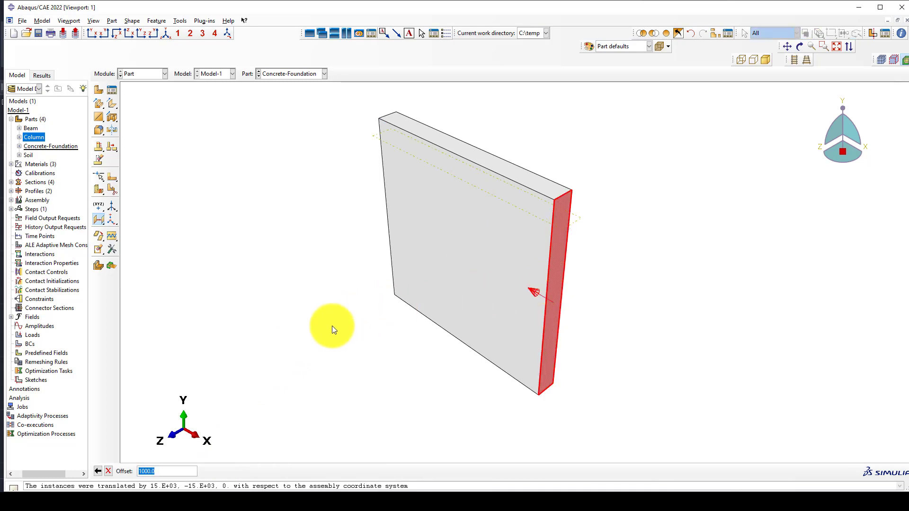
pyautogui.press('Return')
# Step: Create a datum plane offset 1000 inward from the foundation's -Y edge face
pyautogui.keyDown('ctrl'); pyautogui.keyDown('alt'); pyautogui.moveTo(420, 326); pyautogui.dragTo(488, 265); pyautogui.keyUp('alt'); pyautogui.keyUp('ctrl')
pyautogui.click(445, 319)
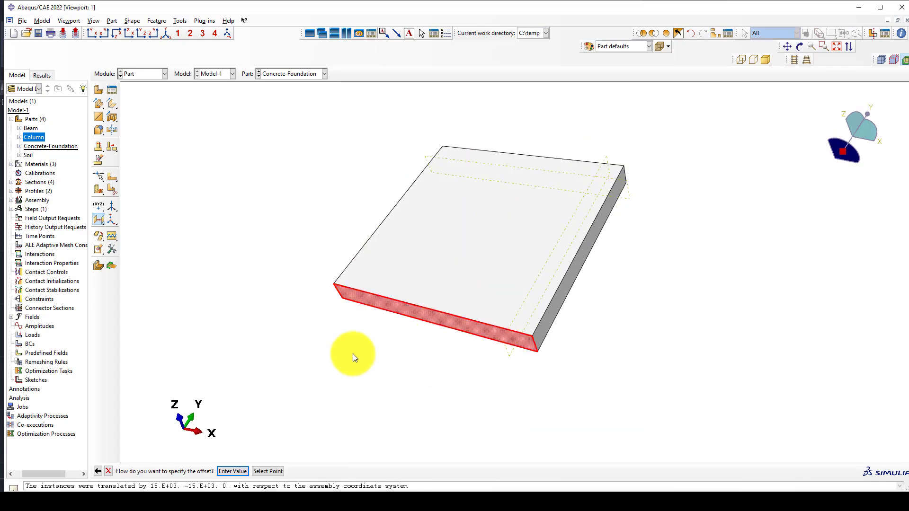
pyautogui.press('Return')
pyautogui.press('Return')
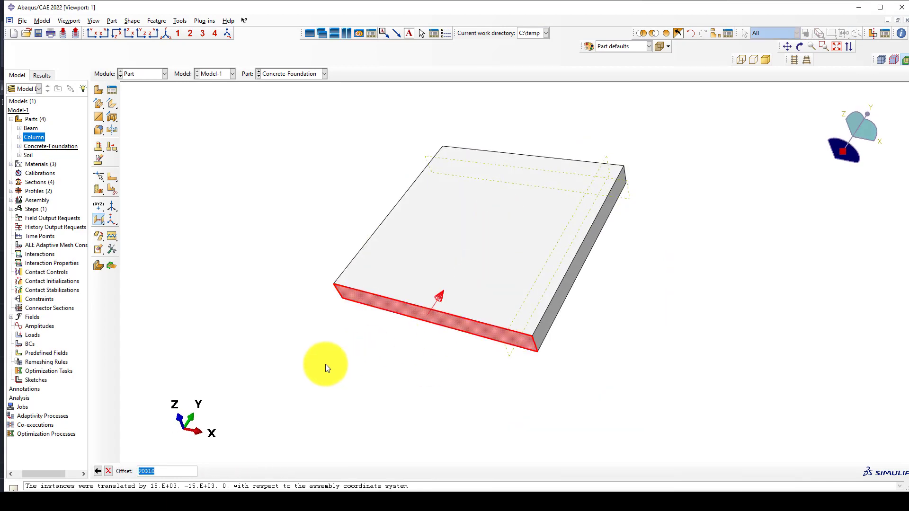
pyautogui.keyDown('ctrl'); pyautogui.keyDown('alt'); pyautogui.moveTo(325, 365); pyautogui.dragTo(68, 427); pyautogui.keyUp('alt'); pyautogui.keyUp('ctrl')
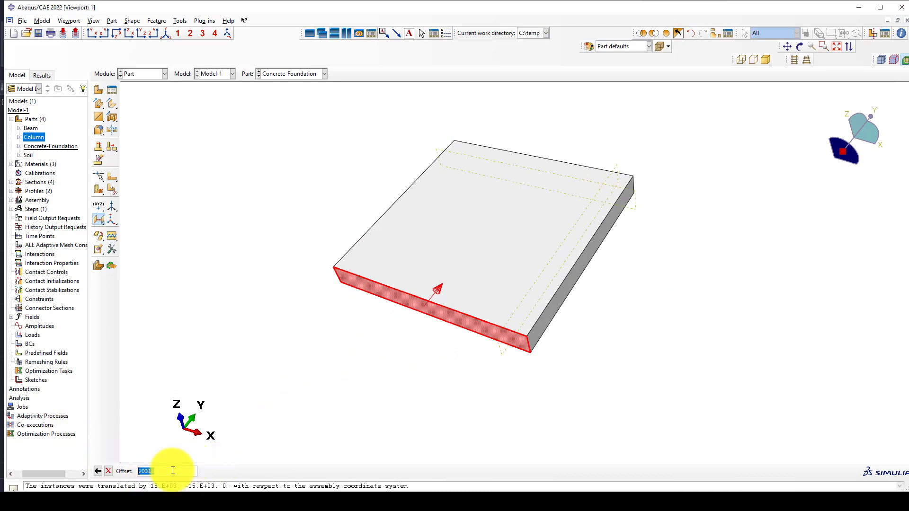
pyautogui.write('1500')
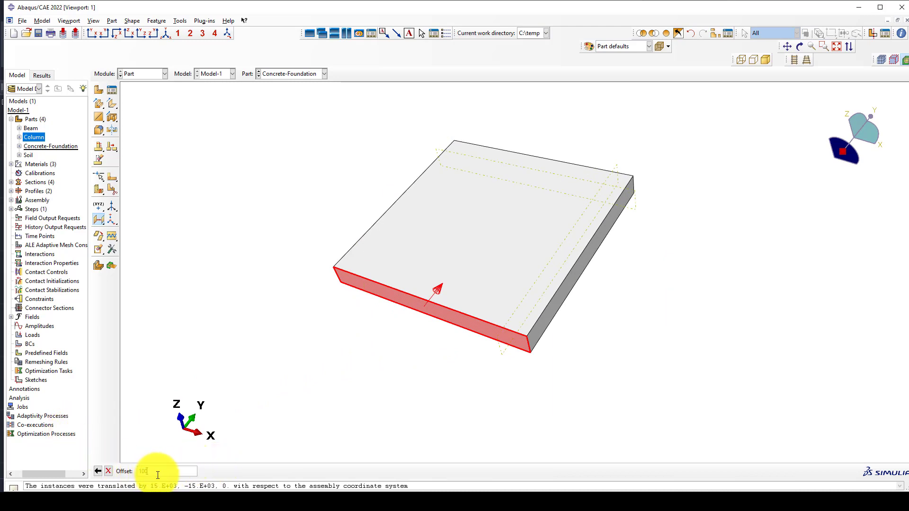
pyautogui.middleClick(205, 390)
# Step: Create a datum plane offset 1000 inward from the foundation's -X edge face
pyautogui.keyDown('ctrl'); pyautogui.keyDown('alt'); pyautogui.moveTo(384, 231); pyautogui.dragTo(517, 290); pyautogui.keyUp('alt'); pyautogui.keyUp('ctrl')
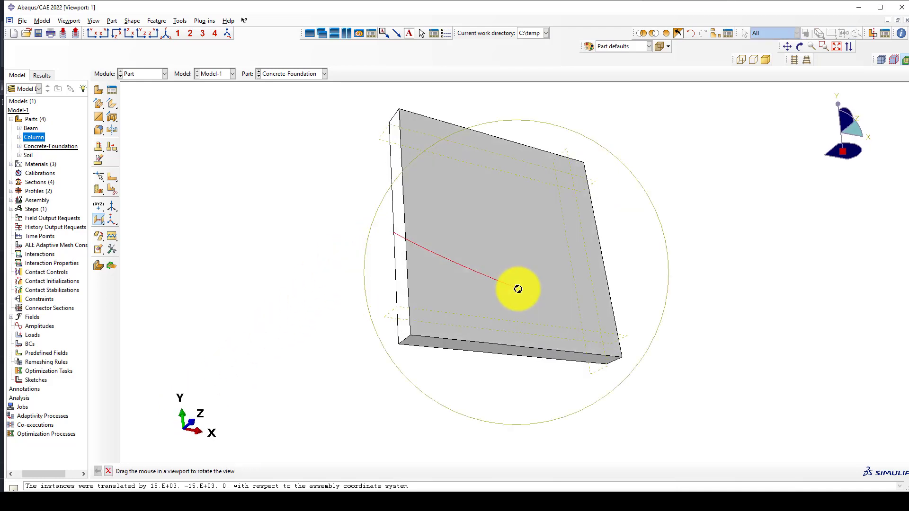
pyautogui.click(400, 213)
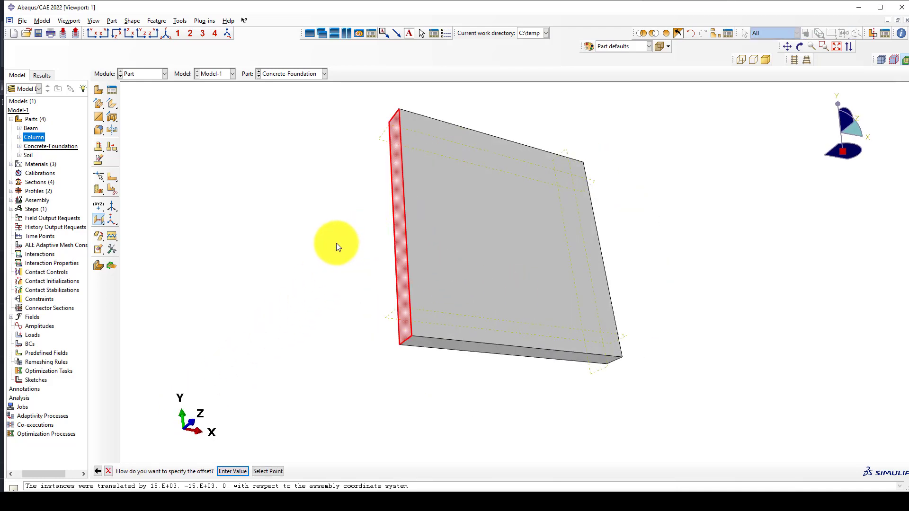
pyautogui.middleClick(336, 244)
pyautogui.middleClick(269, 358)
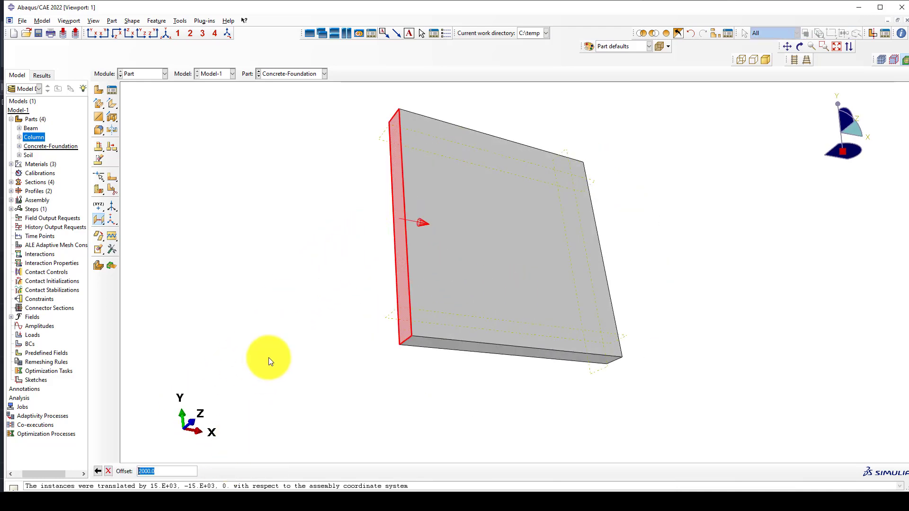
pyautogui.write('100')
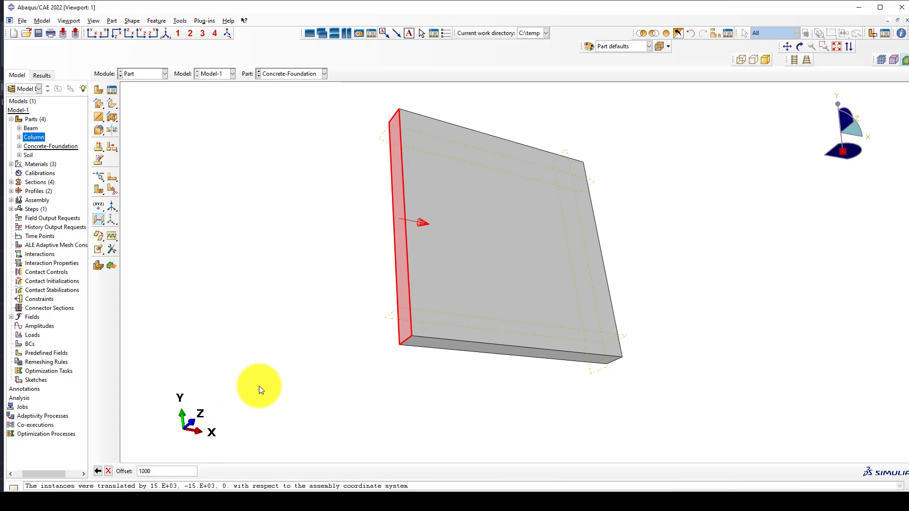
pyautogui.press('Return')
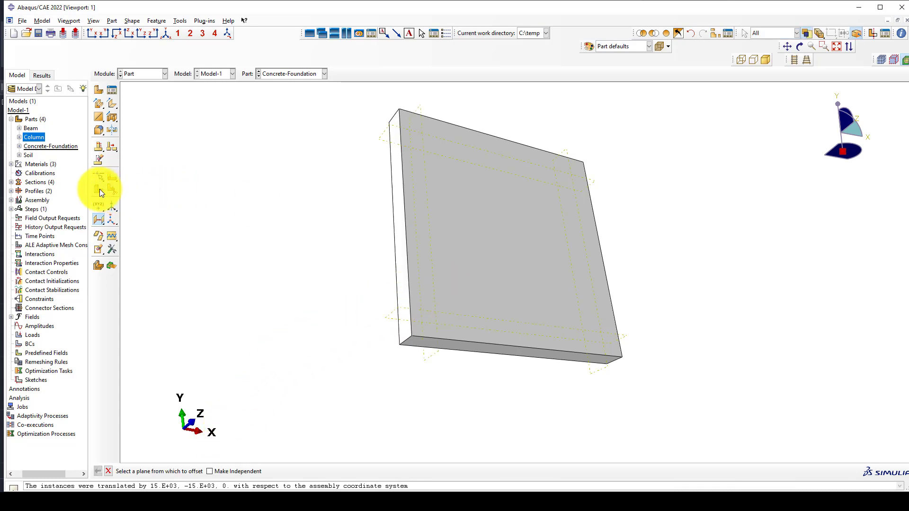
# Step: Partition the foundation cell with the datum plane along its +X side
pyautogui.moveTo(100, 189); pyautogui.dragTo(128, 192)
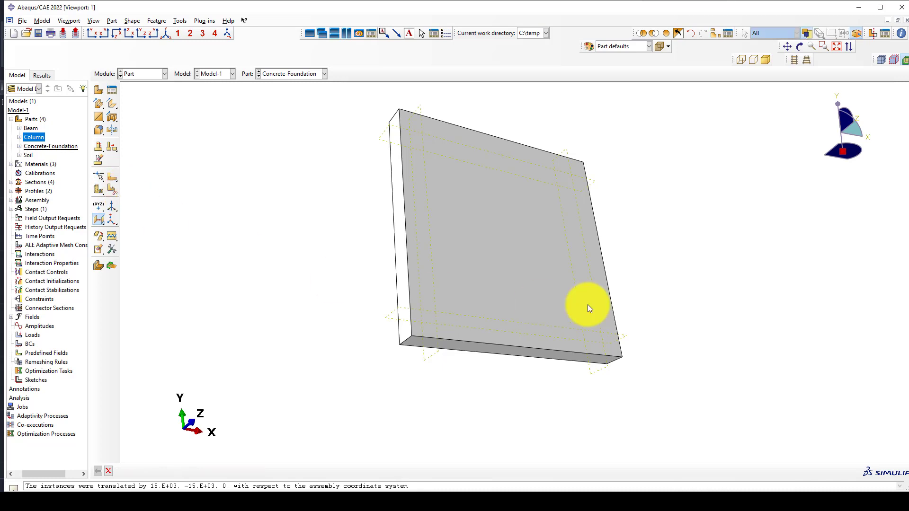
pyautogui.scroll(1, 592, 310)
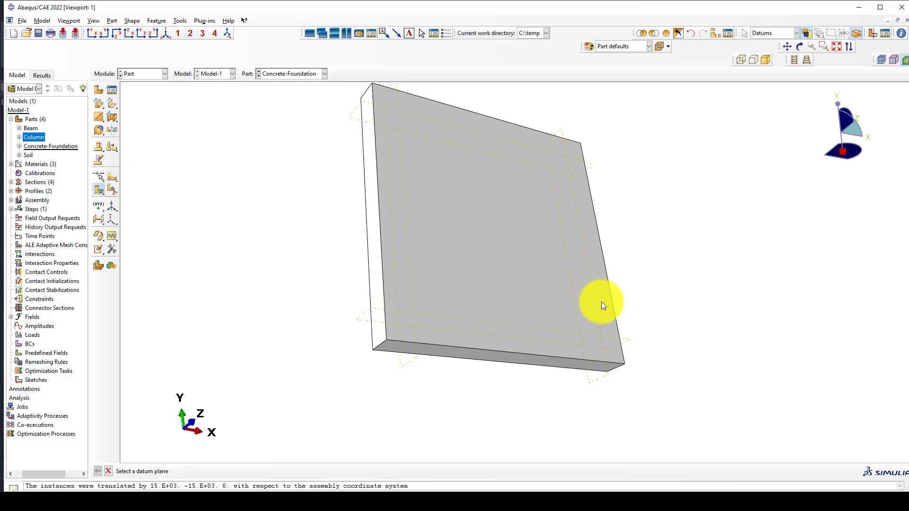
pyautogui.click(594, 295)
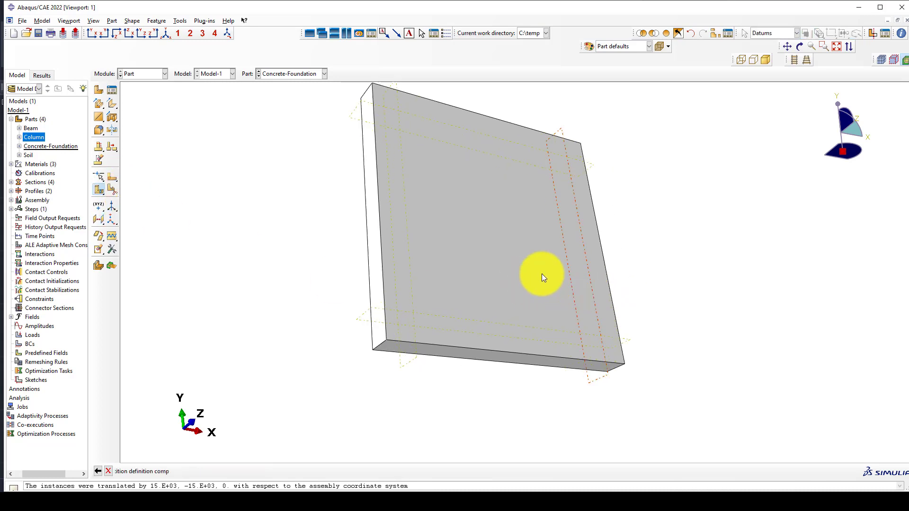
pyautogui.click(554, 330)
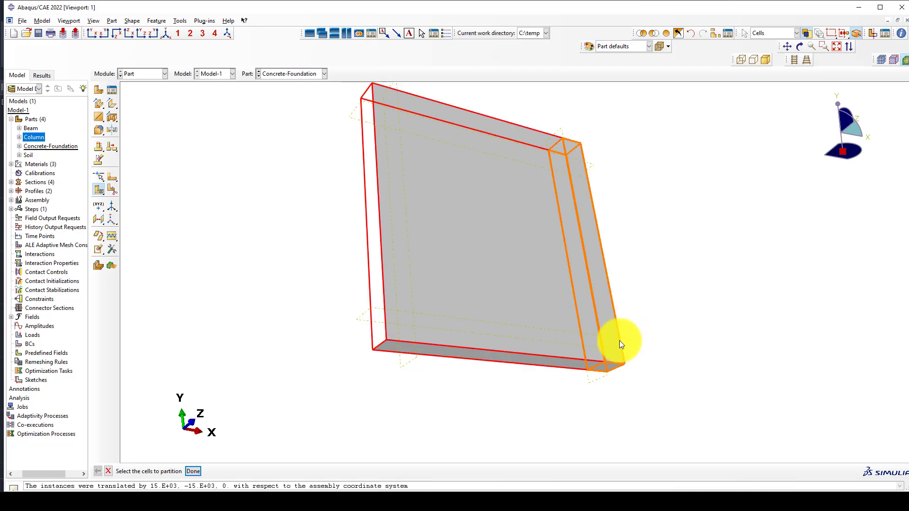
# Step: Partition both the +X edge strip and the remaining main cell with the datum plane along the -Y side
pyautogui.click(619, 340)
pyautogui.middleClick(529, 318)
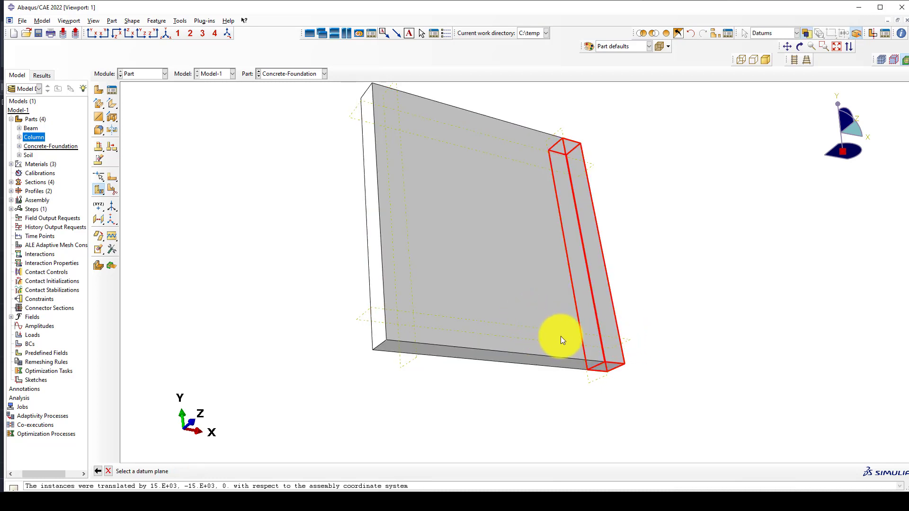
pyautogui.click(535, 314)
pyautogui.middleClick(532, 309)
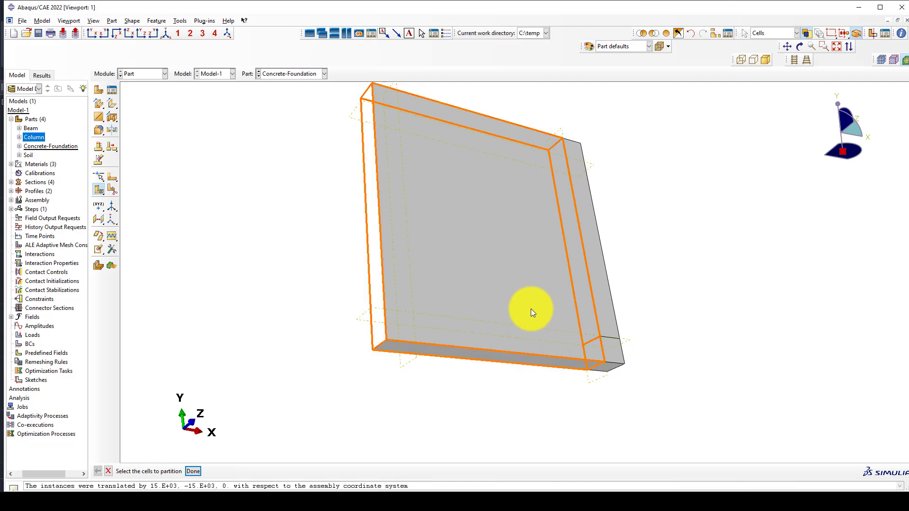
pyautogui.click(530, 306)
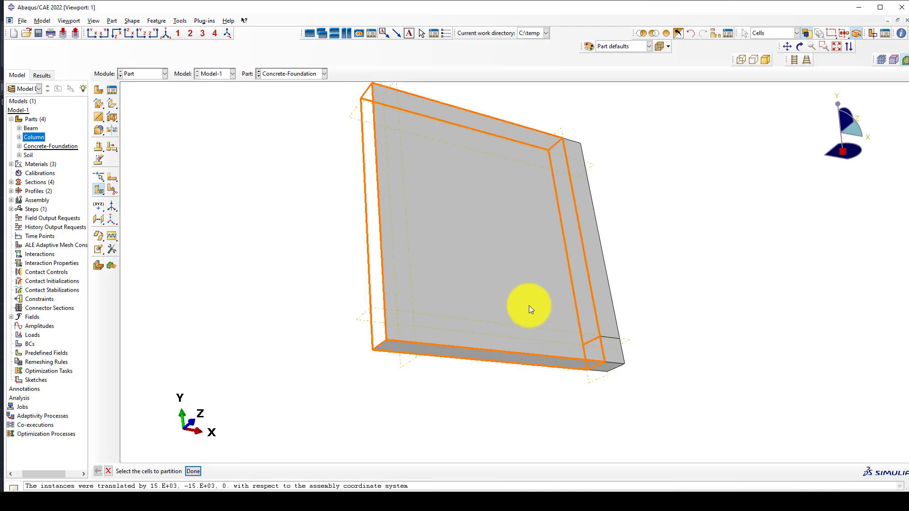
pyautogui.middleClick(530, 305)
pyautogui.click(437, 315)
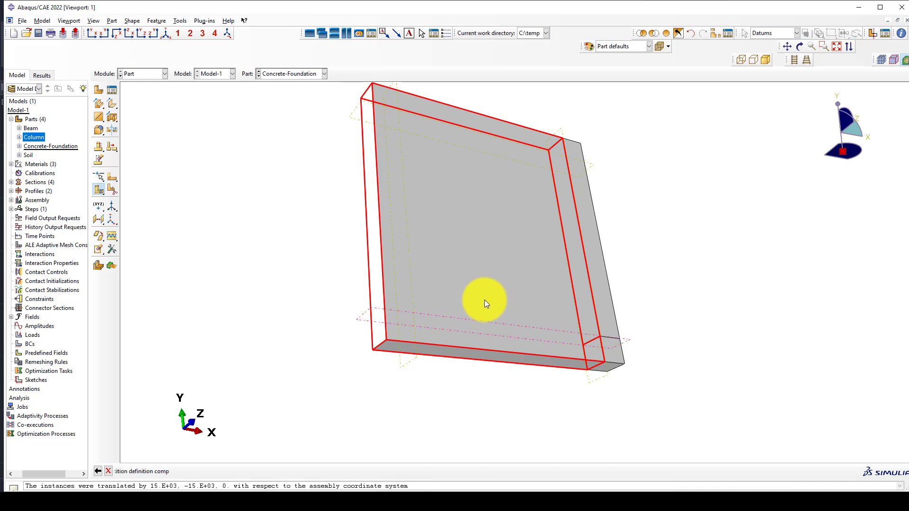
pyautogui.middleClick(483, 300)
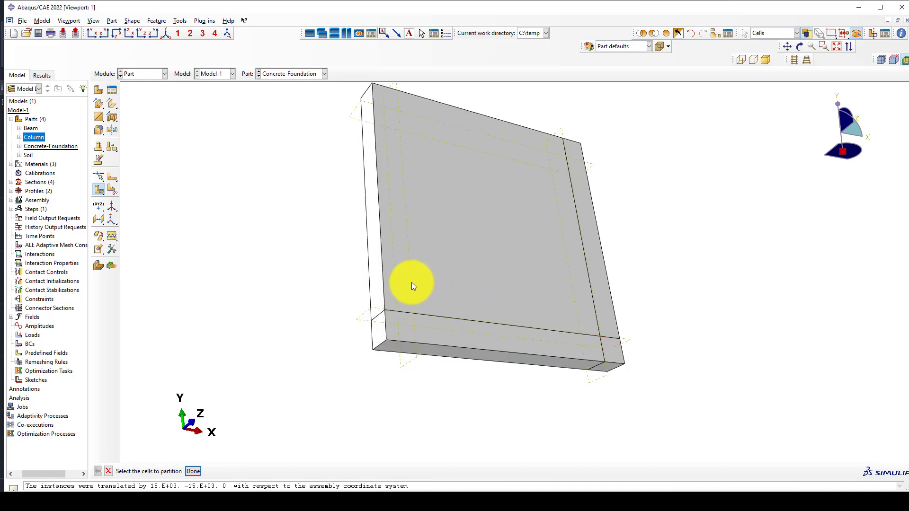
# Step: Partition the large main cell with the datum plane along the -X side
pyautogui.click(449, 283)
pyautogui.middleClick(409, 269)
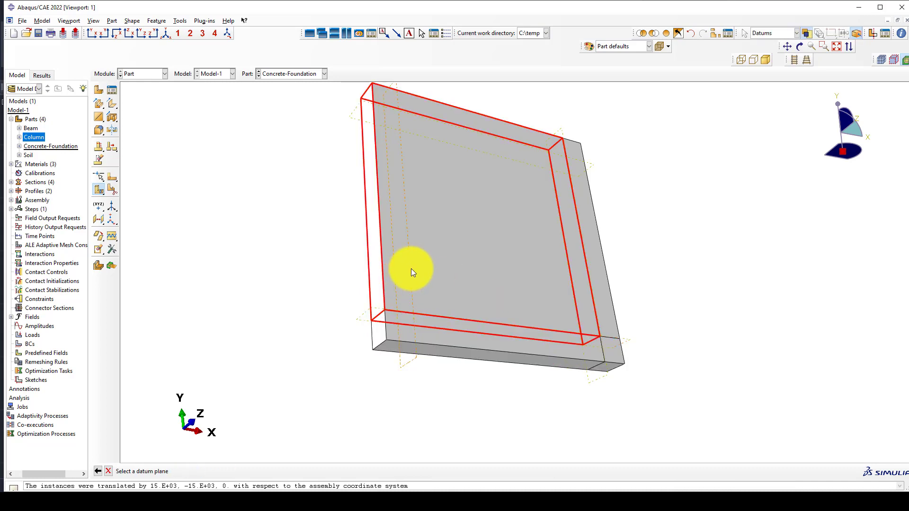
pyautogui.click(411, 268)
pyautogui.middleClick(437, 267)
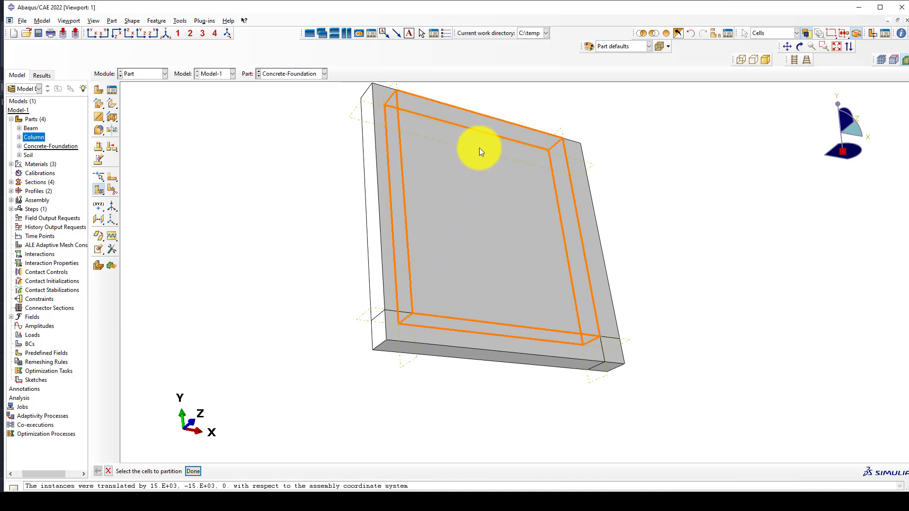
# Step: Partition the central cell and the +X and -X edge strips with the datum plane along the +Y side
pyautogui.click(487, 136)
pyautogui.middleClick(440, 141)
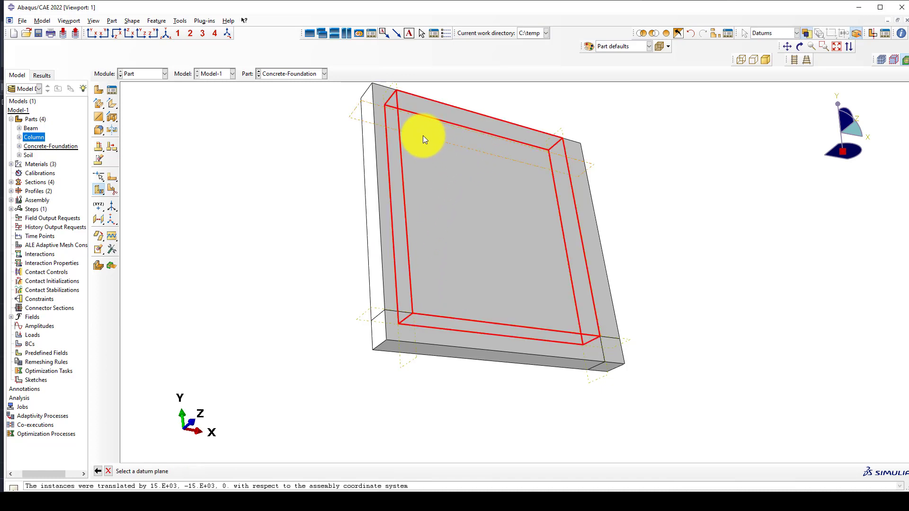
pyautogui.click(422, 135)
pyautogui.middleClick(436, 152)
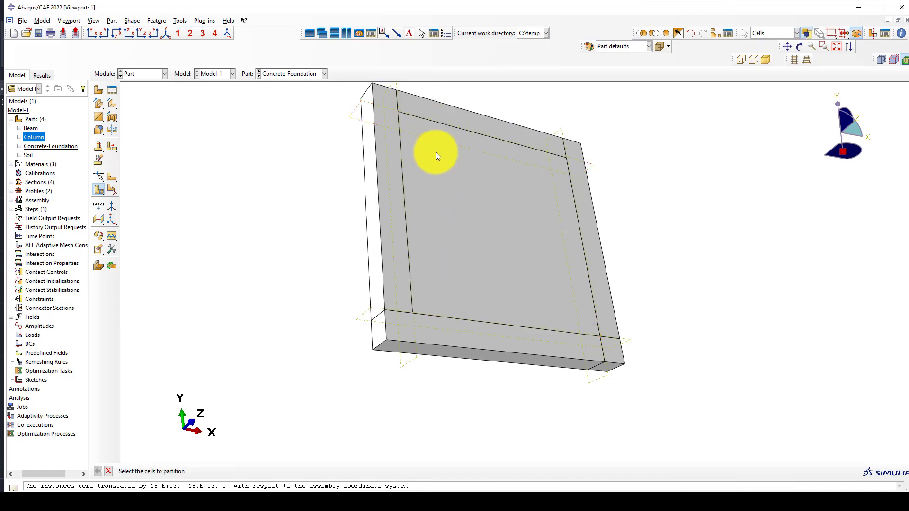
pyautogui.click(580, 152)
pyautogui.middleClick(584, 167)
pyautogui.click(592, 164)
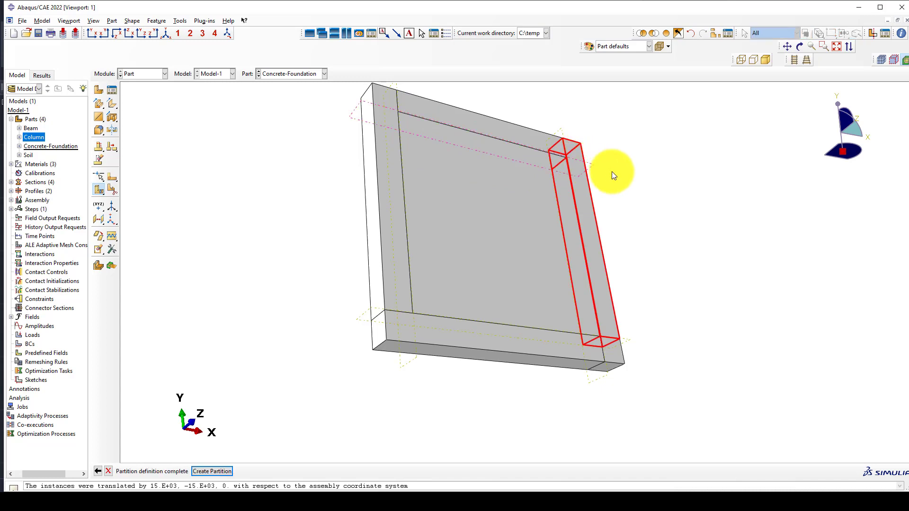
pyautogui.middleClick(612, 172)
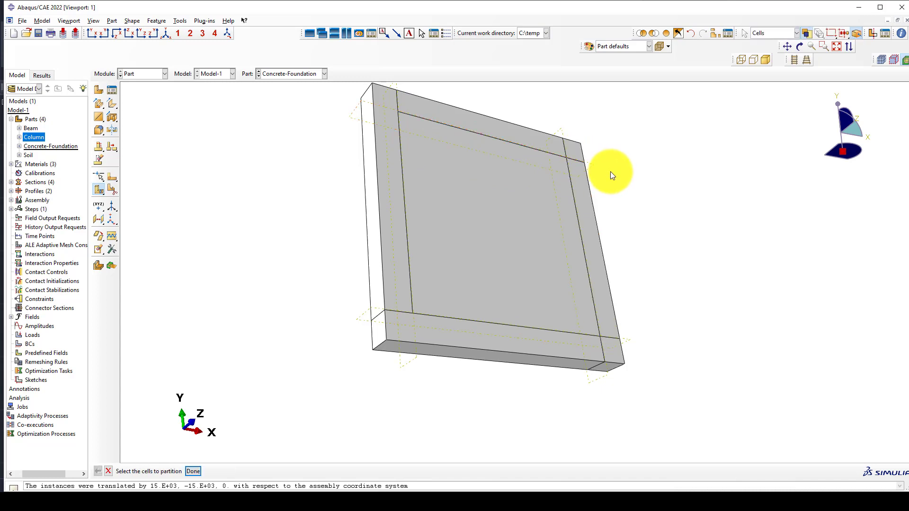
pyautogui.click(383, 120)
pyautogui.middleClick(383, 107)
pyautogui.click(385, 108)
pyautogui.middleClick(383, 135)
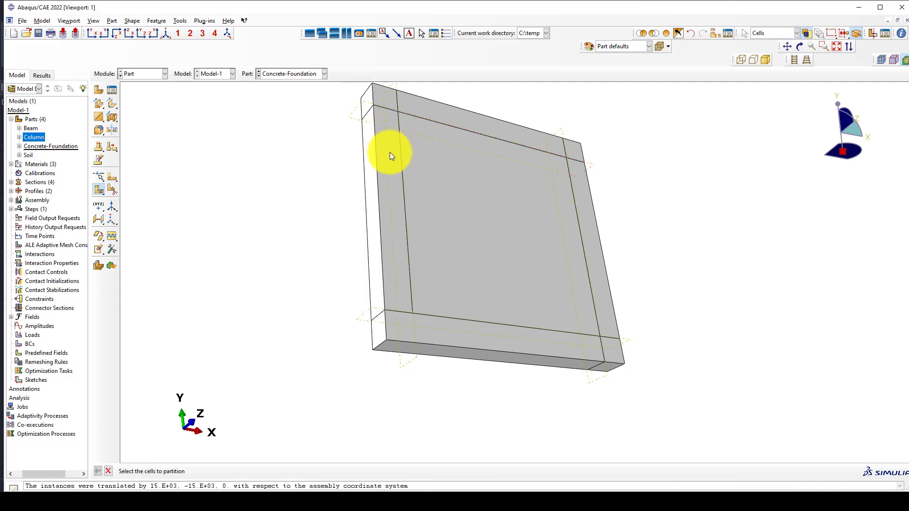
# Step: Partition the -Y edge strip with the datum plane along the -X side
pyautogui.click(419, 331)
pyautogui.middleClick(419, 333)
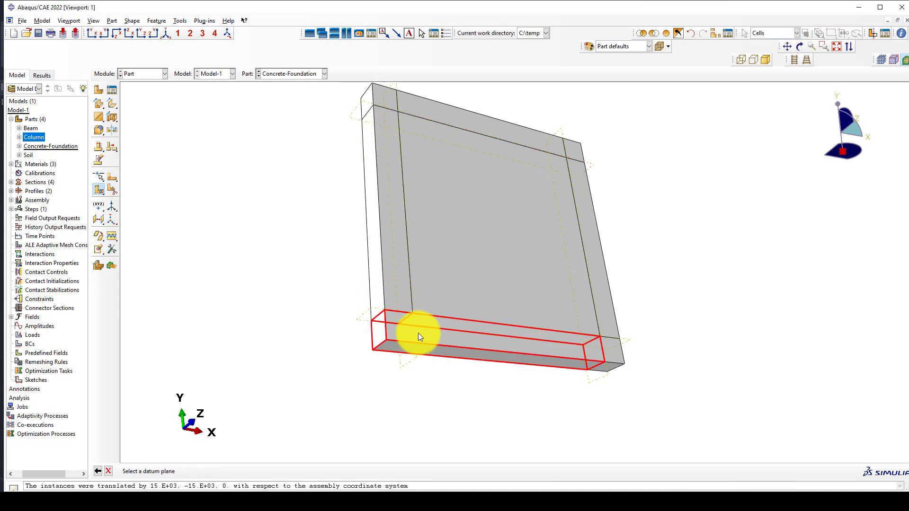
pyautogui.click(415, 351)
pyautogui.middleClick(455, 276)
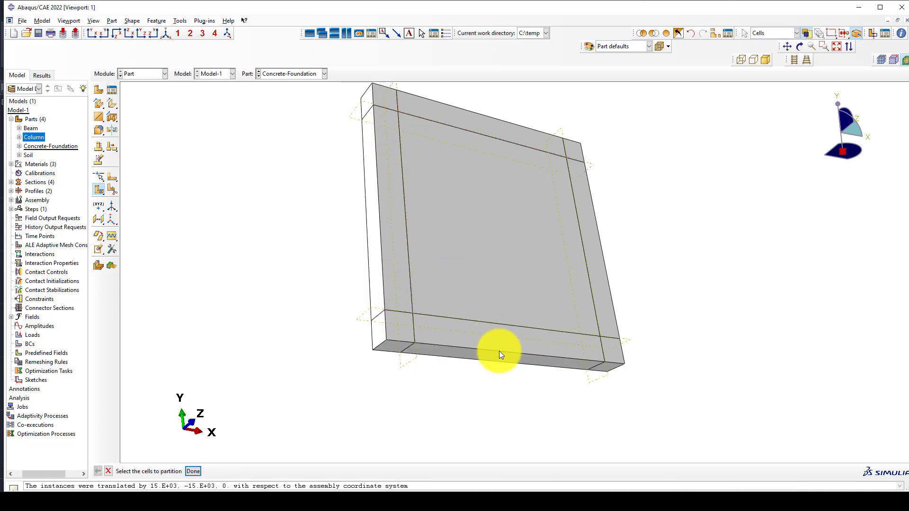
# Step: Create a datum plane offset 5000 inward from the foundation's -Y side face
pyautogui.scroll(2, 499, 351)
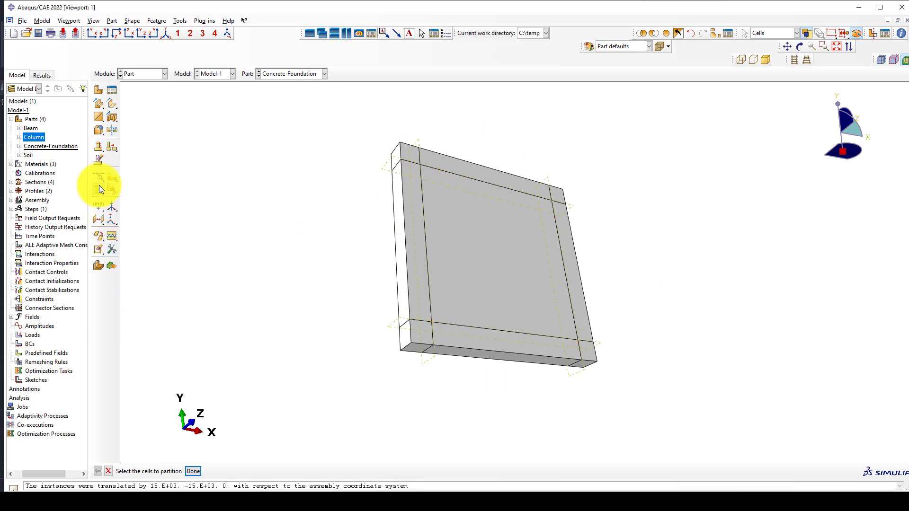
pyautogui.click(100, 219)
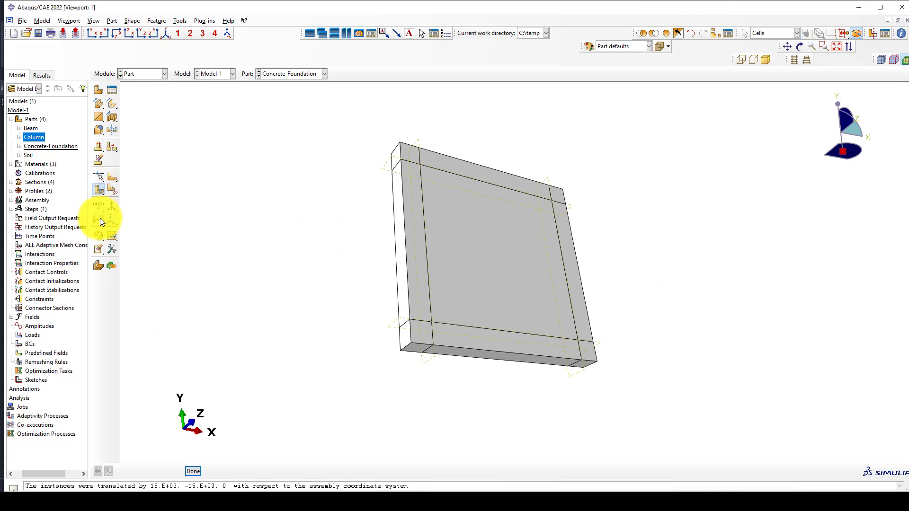
pyautogui.click(464, 356)
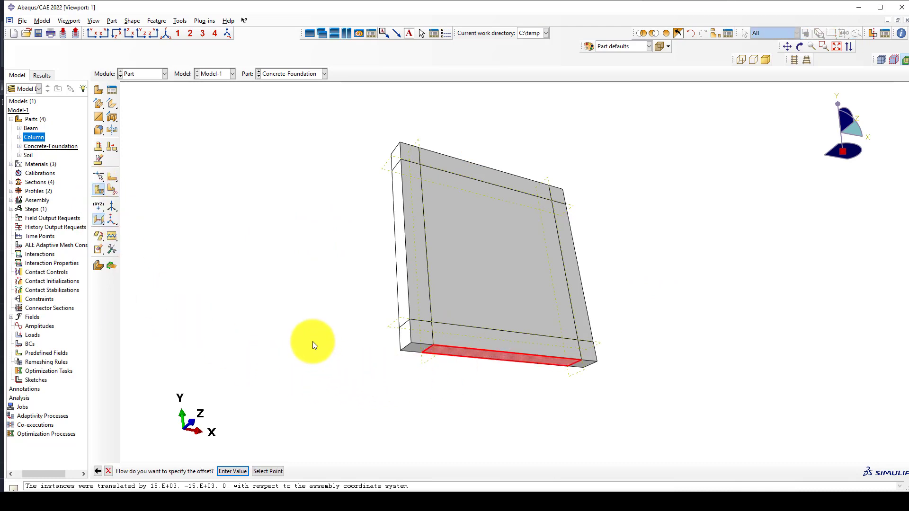
pyautogui.press('Return')
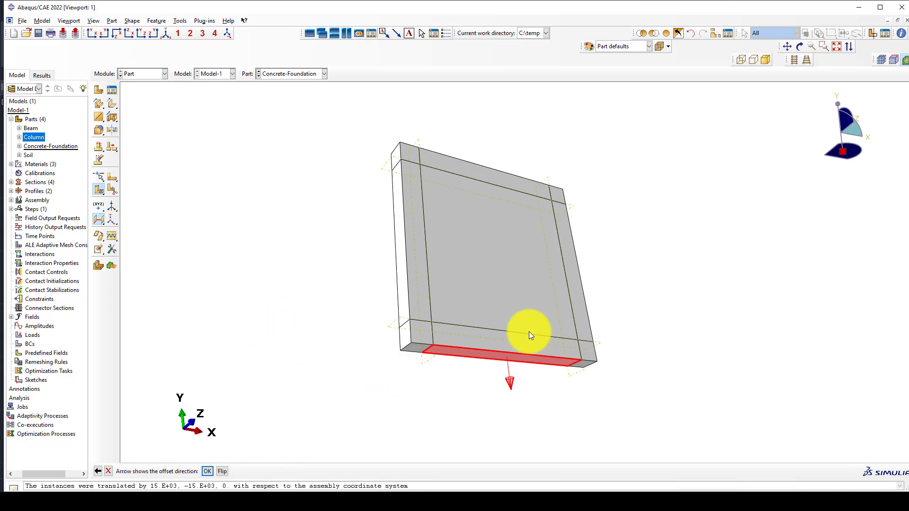
pyautogui.click(222, 471)
pyautogui.press('Return')
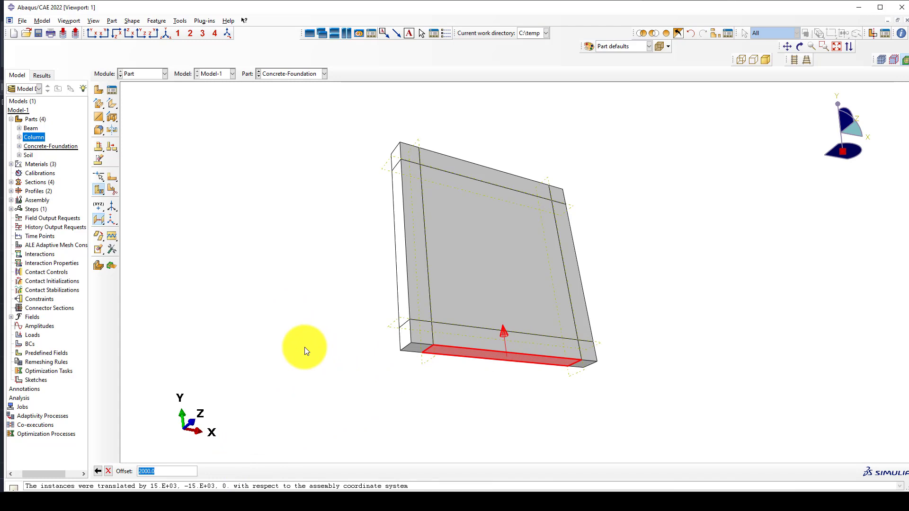
pyautogui.write('5000')
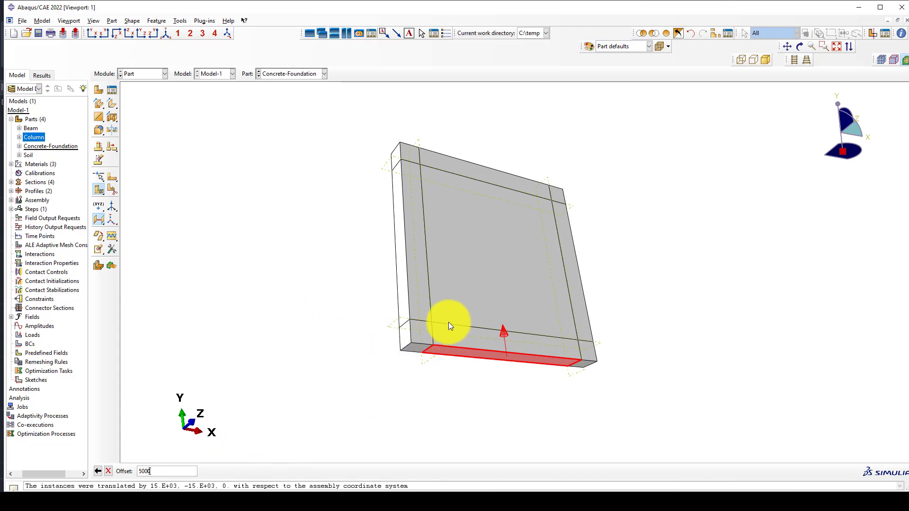
pyautogui.press('Return')
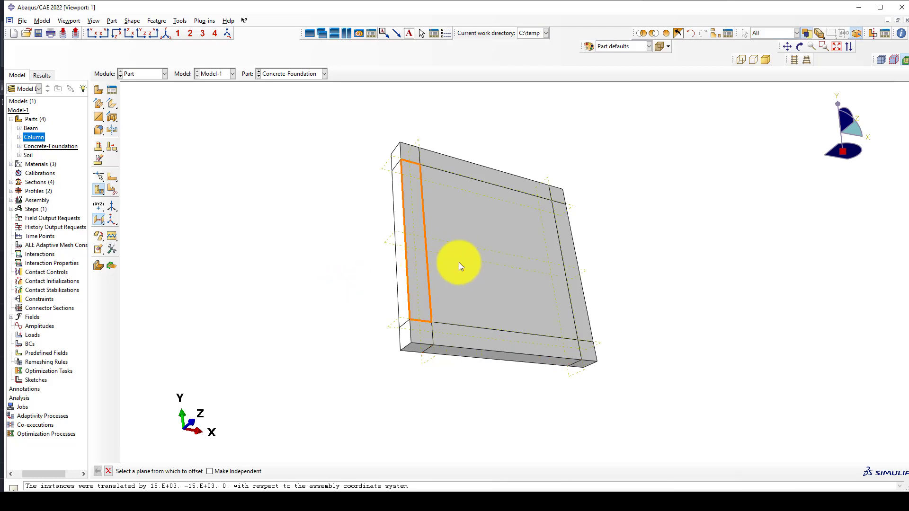
# Step: Create a datum plane offset 5000 inward from the foundation's -X side face
pyautogui.click(396, 223)
pyautogui.press('Return')
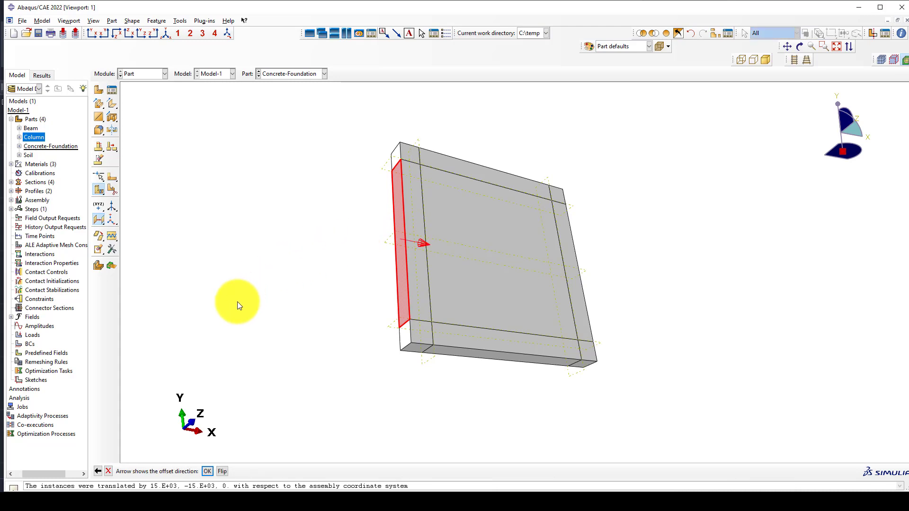
pyautogui.press('Return')
pyautogui.write('5000')
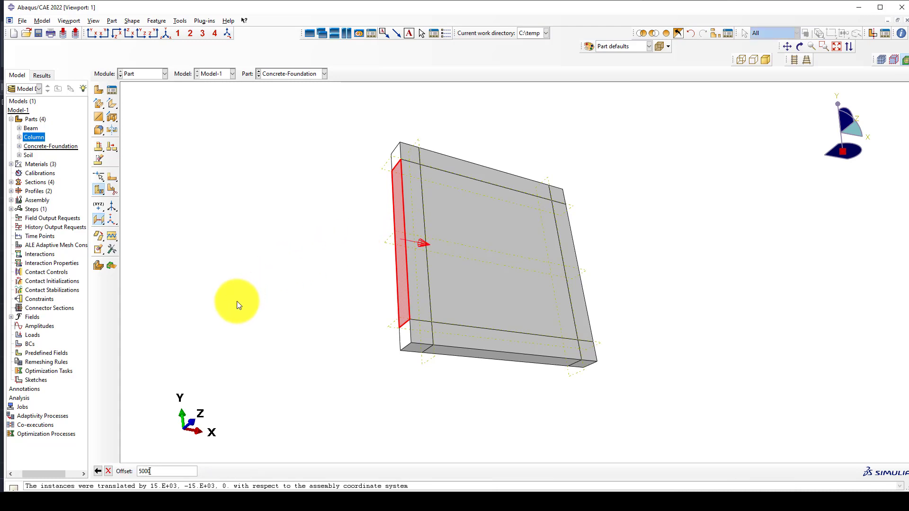
pyautogui.press('Return')
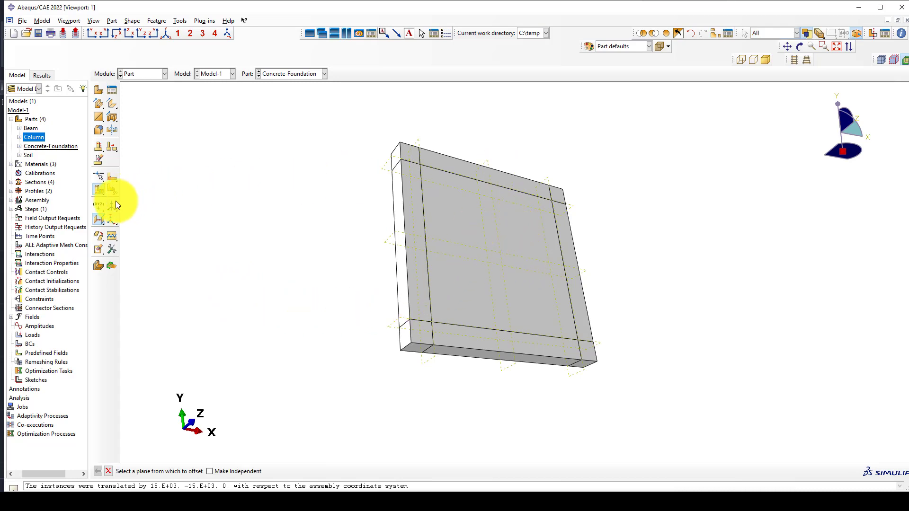
# Step: Partition the large central cell with the middle datum plane parallel to the -X side face
pyautogui.click(97, 189)
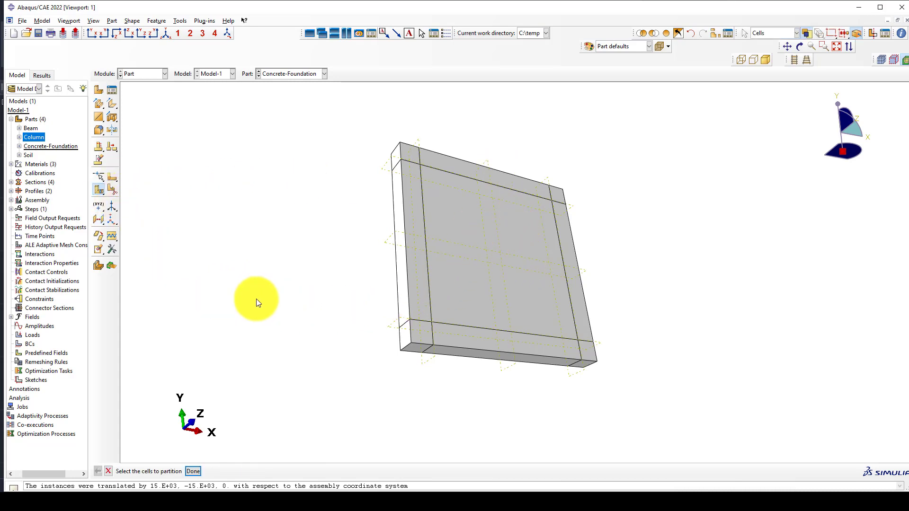
pyautogui.click(462, 226)
pyautogui.middleClick(467, 228)
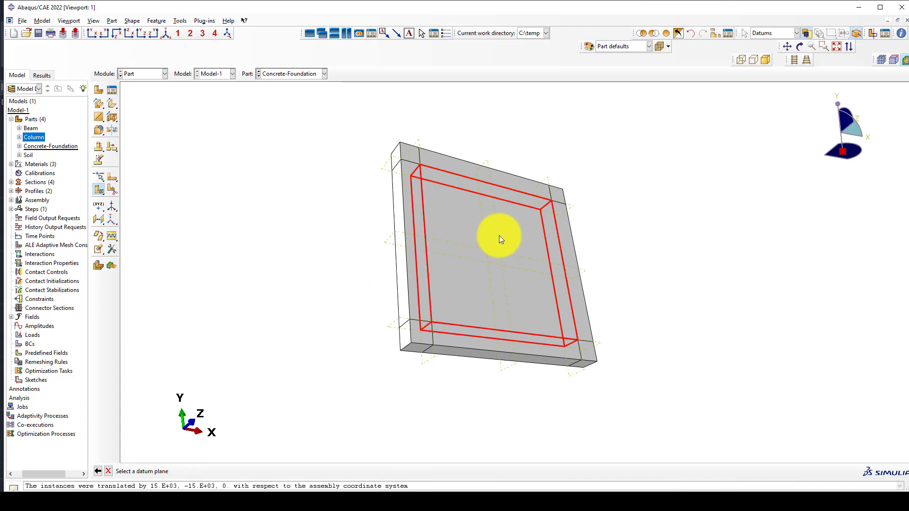
pyautogui.click(497, 235)
pyautogui.middleClick(468, 231)
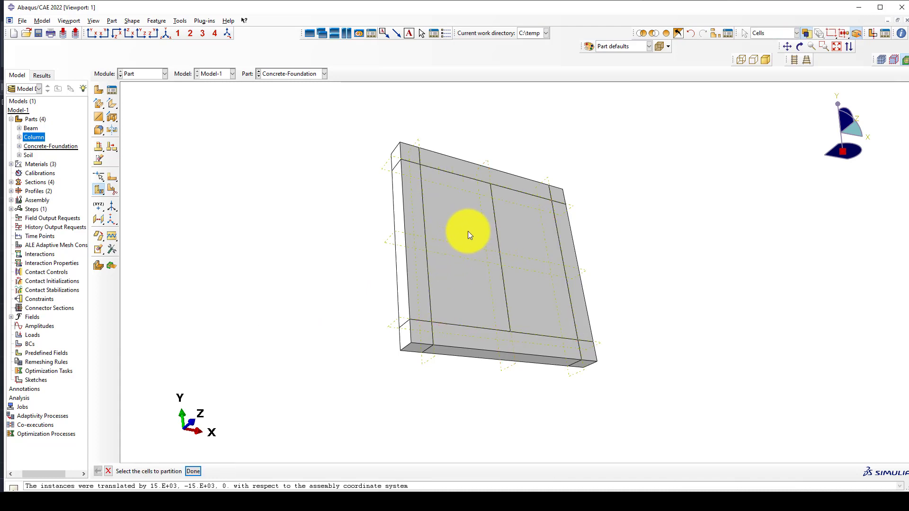
# Step: Partition both halves of the central cell with the middle datum plane parallel to the -Y side face
pyautogui.click(459, 230)
pyautogui.middleClick(467, 245)
pyautogui.click(466, 256)
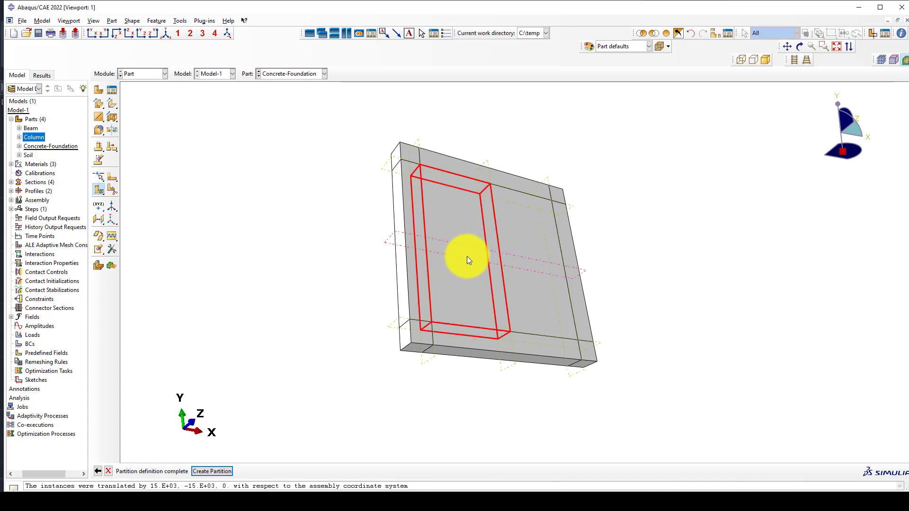
pyautogui.middleClick(467, 256)
pyautogui.click(525, 241)
pyautogui.middleClick(523, 258)
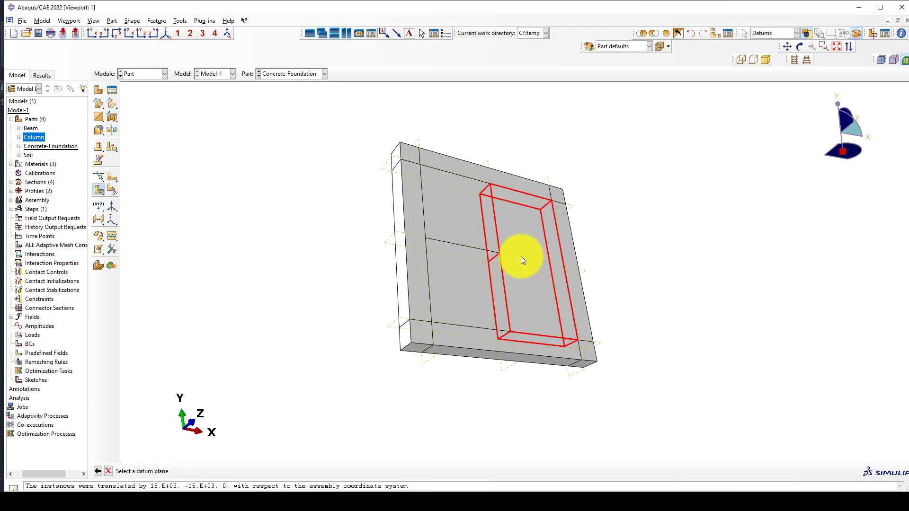
pyautogui.click(530, 268)
pyautogui.middleClick(530, 268)
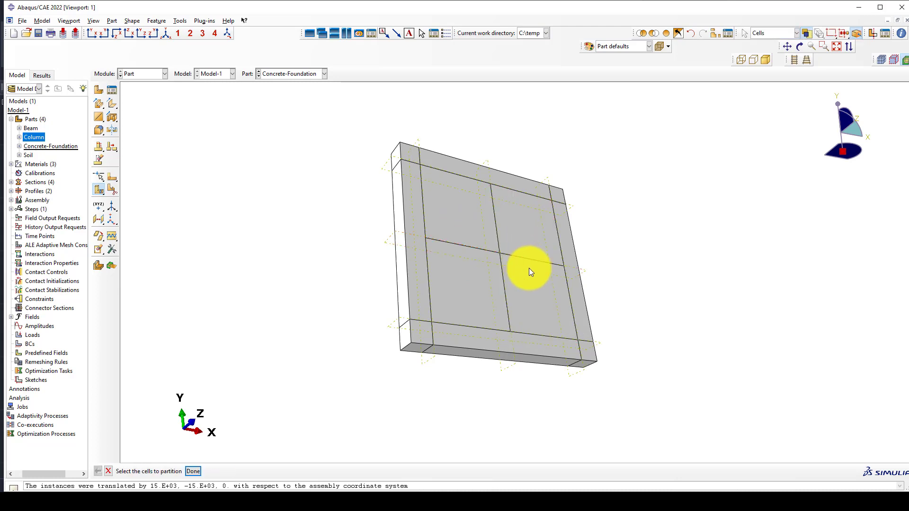
# Step: Partition the +Y and -Y edge strips with the middle datum plane parallel to the -X side face
pyautogui.click(496, 200)
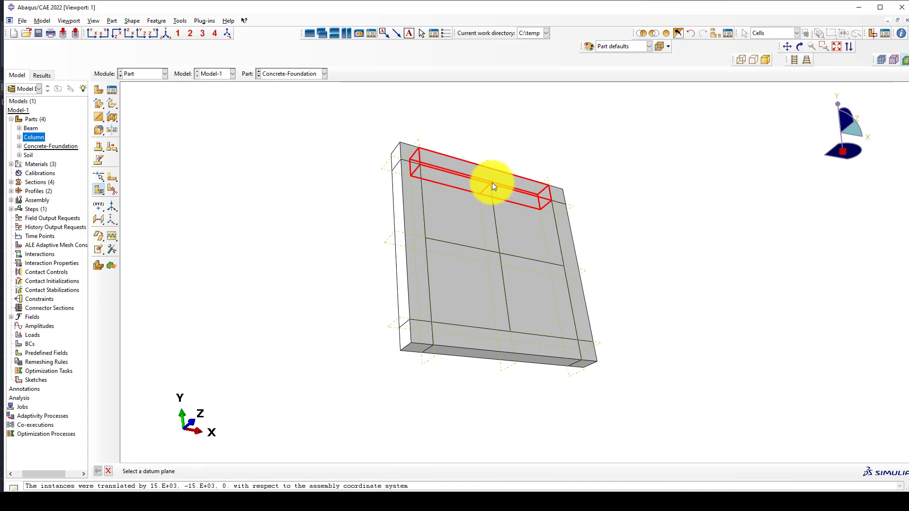
pyautogui.middleClick(492, 183)
pyautogui.click(489, 172)
pyautogui.middleClick(521, 217)
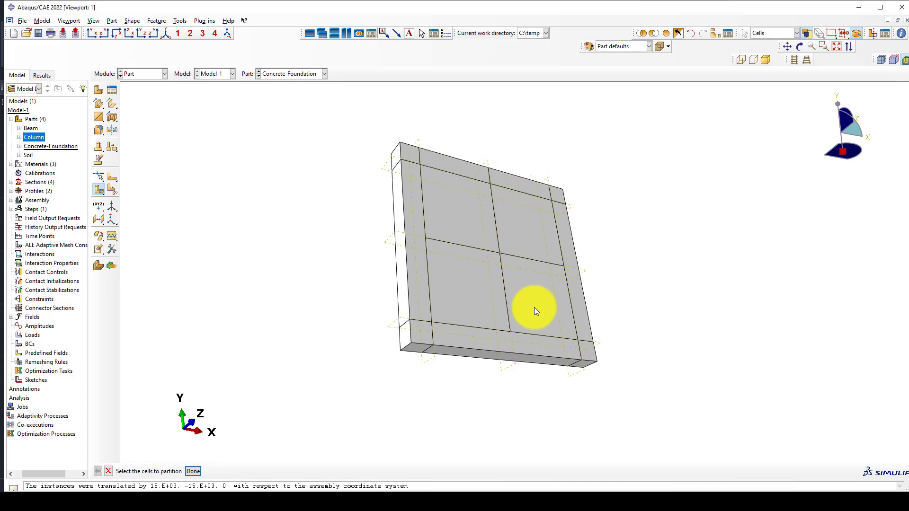
pyautogui.click(529, 355)
pyautogui.middleClick(516, 352)
pyautogui.click(528, 349)
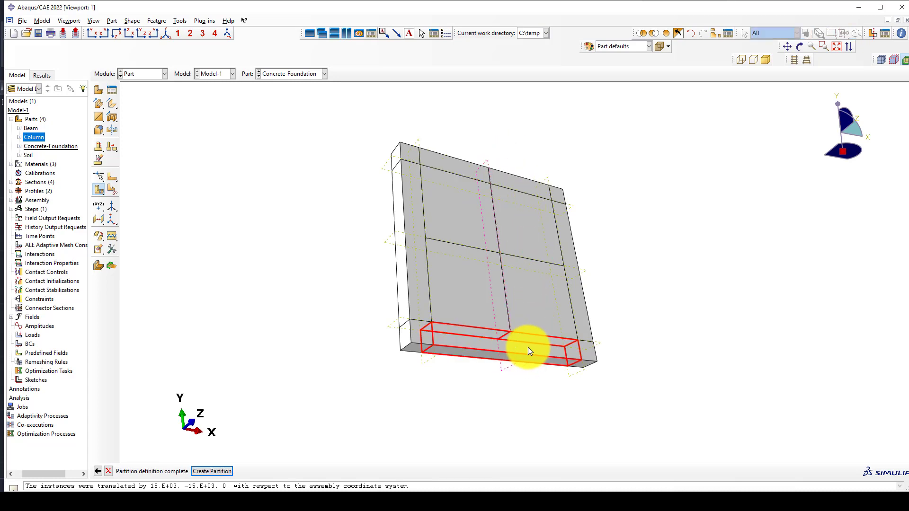
pyautogui.middleClick(529, 350)
# Step: Partition the -X edge strip with the middle datum plane parallel to the -Y side face
pyautogui.click(411, 243)
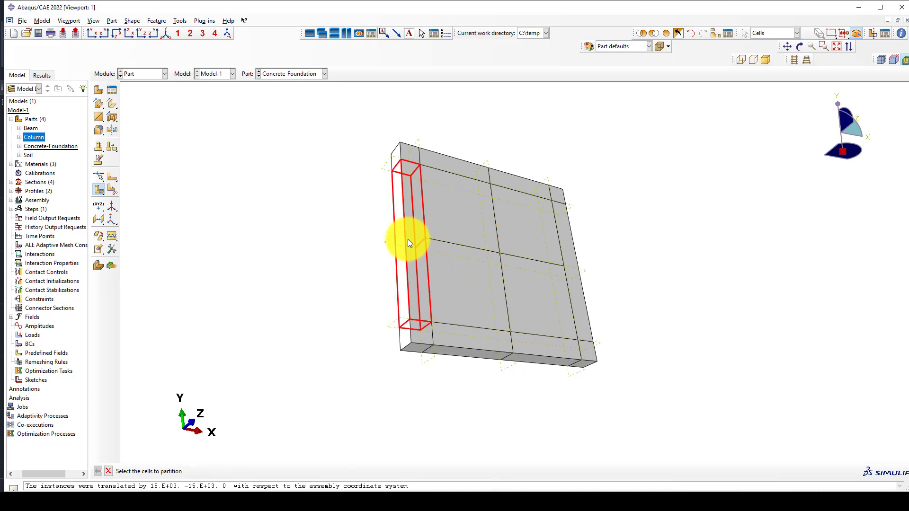
pyautogui.middleClick(403, 236)
pyautogui.click(399, 232)
pyautogui.middleClick(373, 250)
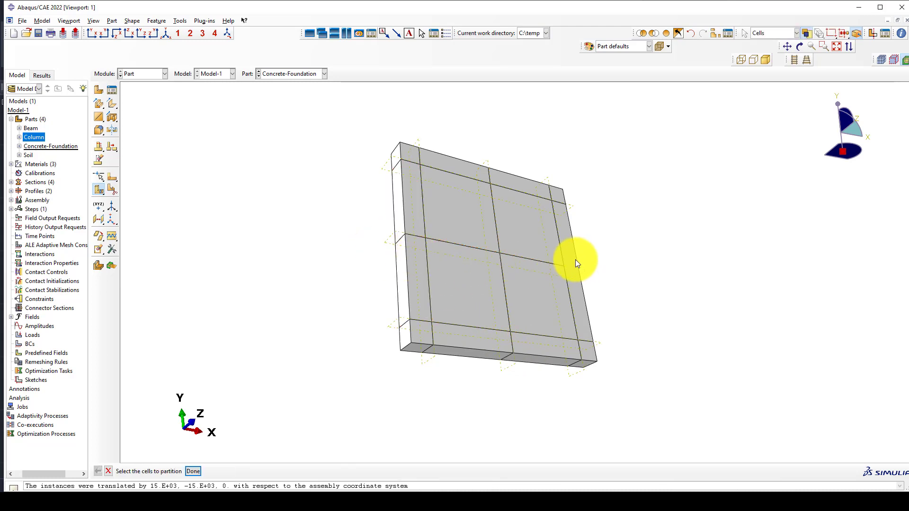
pyautogui.click(577, 263)
pyautogui.keyDown('ctrl'); pyautogui.keyDown('alt'); pyautogui.moveTo(591, 271); pyautogui.dragTo(581, 269); pyautogui.keyUp('alt'); pyautogui.keyUp('ctrl')
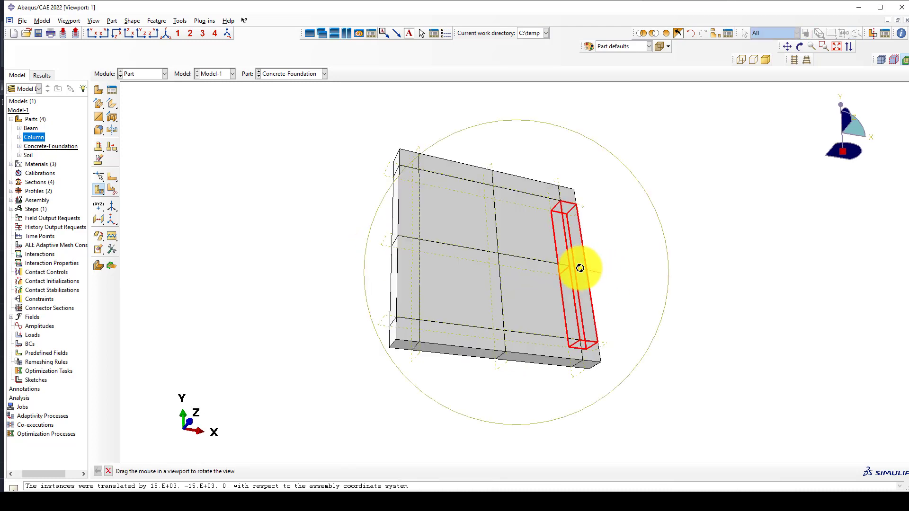
pyautogui.click(592, 270)
pyautogui.press('Escape')
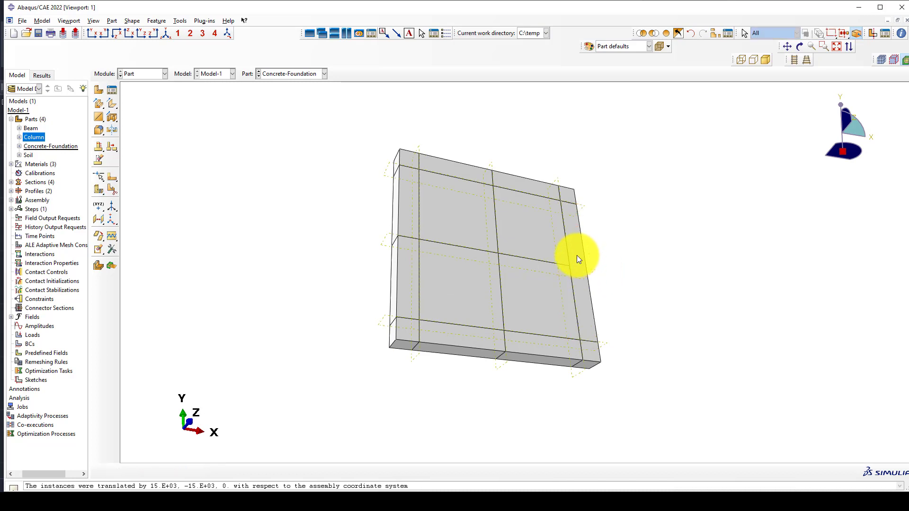
# Step: Partition the +X edge strip with the middle datum plane parallel to the -Y side face
pyautogui.click(100, 192)
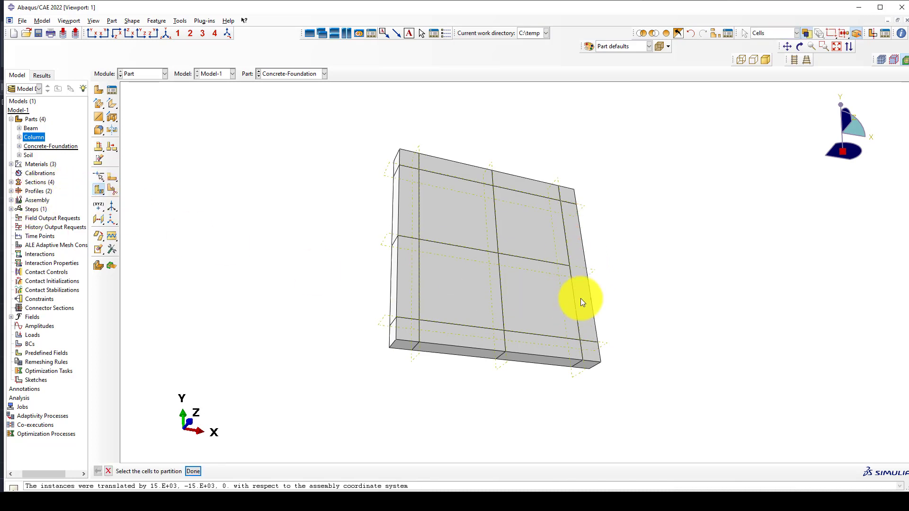
pyautogui.click(587, 288)
pyautogui.middleClick(594, 274)
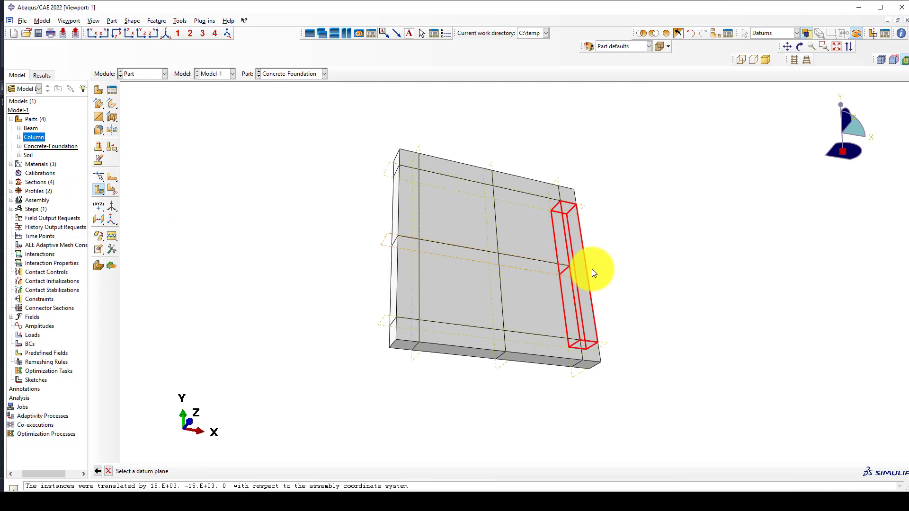
pyautogui.click(592, 269)
pyautogui.middleClick(619, 272)
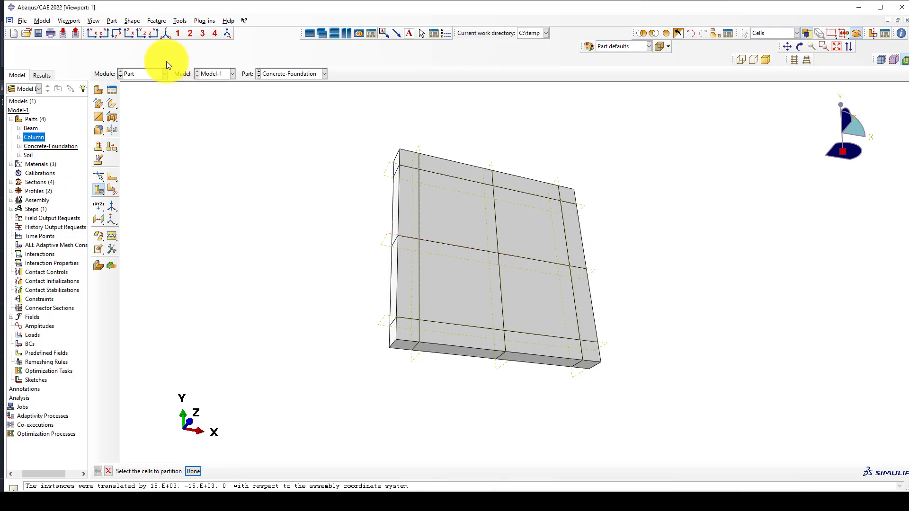
# Step: Switch from the Part module to the Assembly module
pyautogui.scroll(1, 415, 288)
pyautogui.scroll(-1, 553, 236)
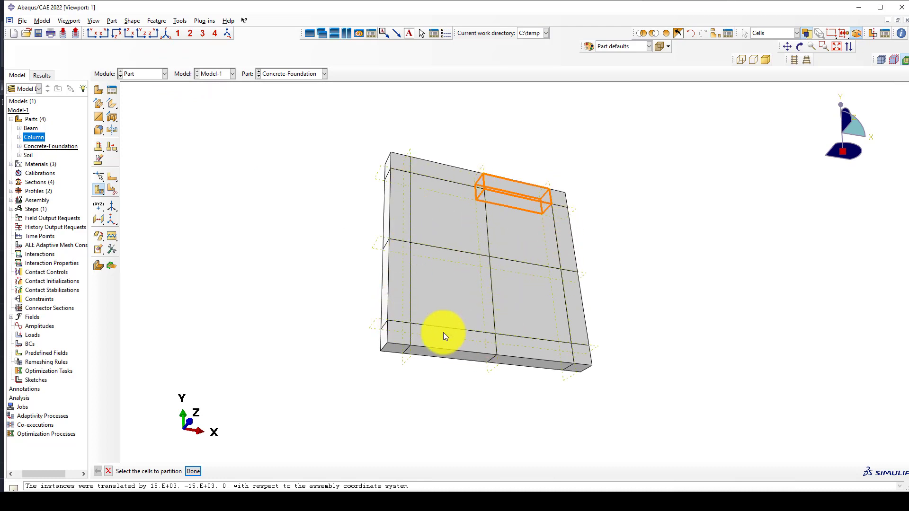
pyautogui.scroll(-1, 348, 272)
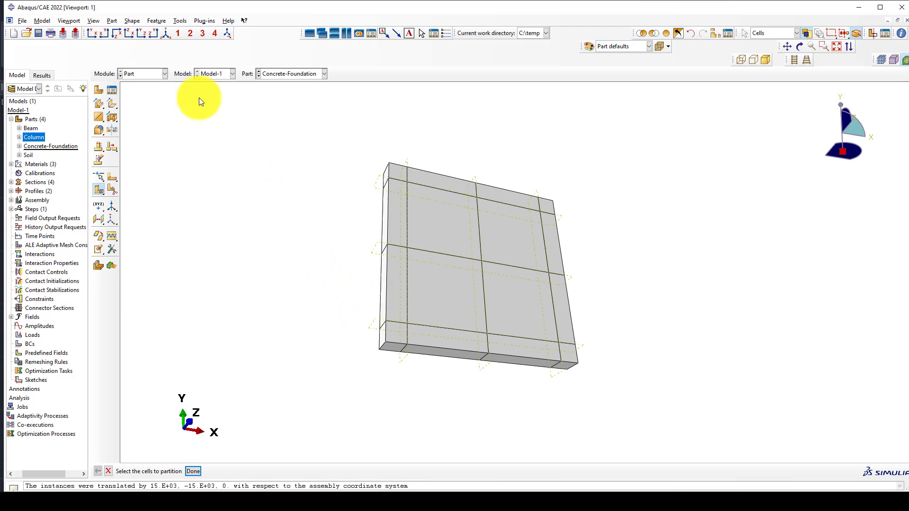
pyautogui.click(149, 75)
pyautogui.click(143, 100)
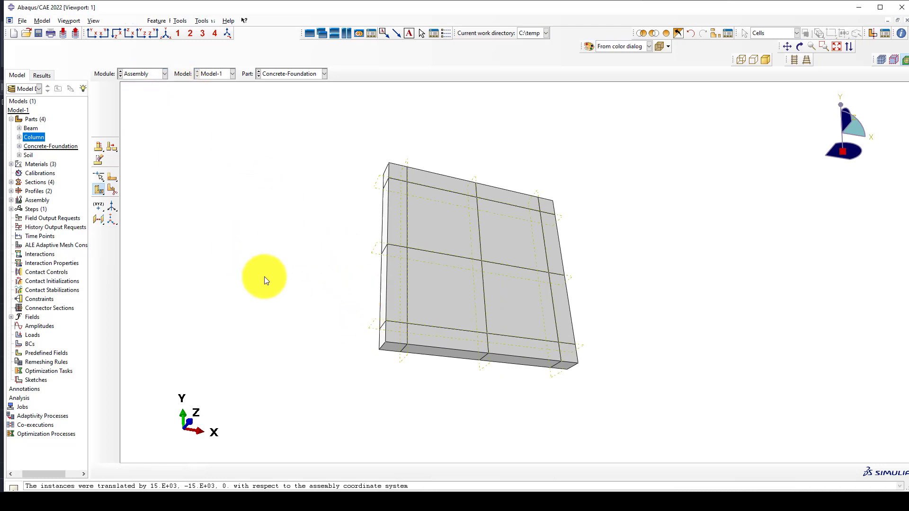
pyautogui.scroll(-5, 264, 276)
pyautogui.scroll(6, 379, 205)
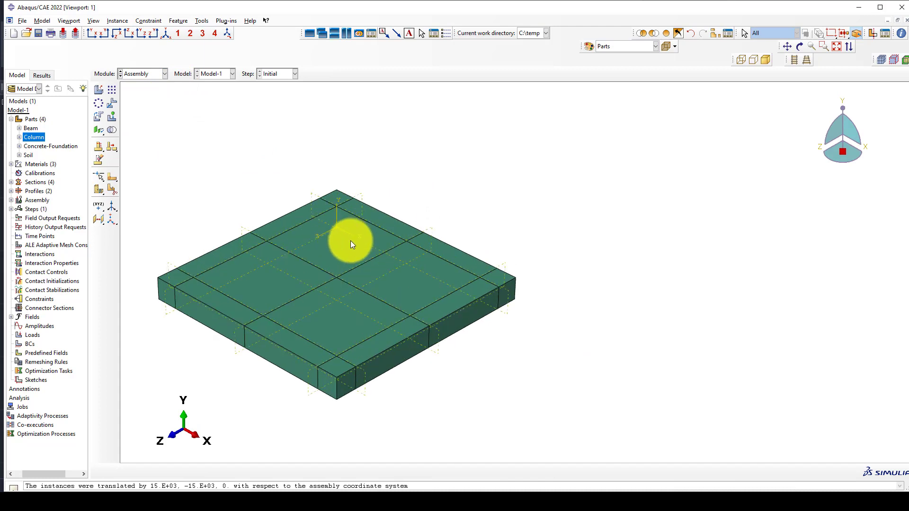
pyautogui.scroll(-2, 405, 245)
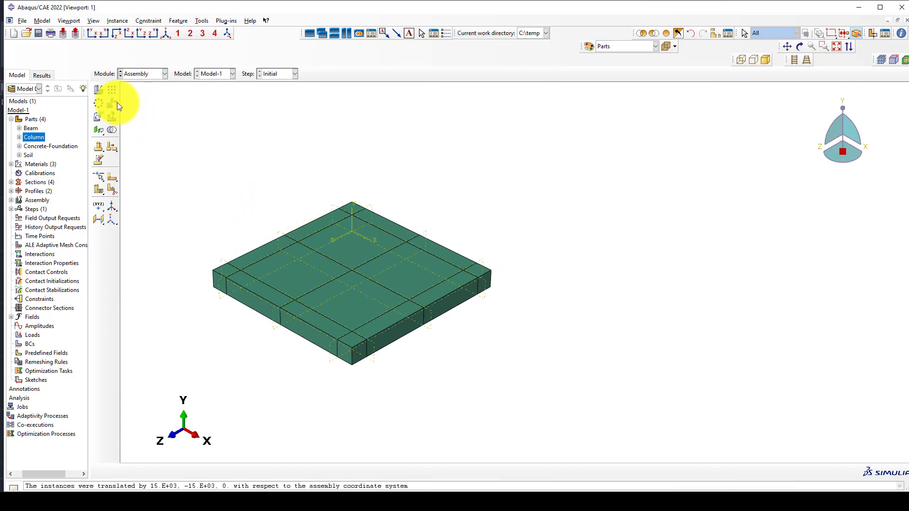
# Step: Add a dependent instance of the Column part to the assembly, auto-offset from the other instances
pyautogui.click(98, 89)
pyautogui.scroll(-2, 486, 276)
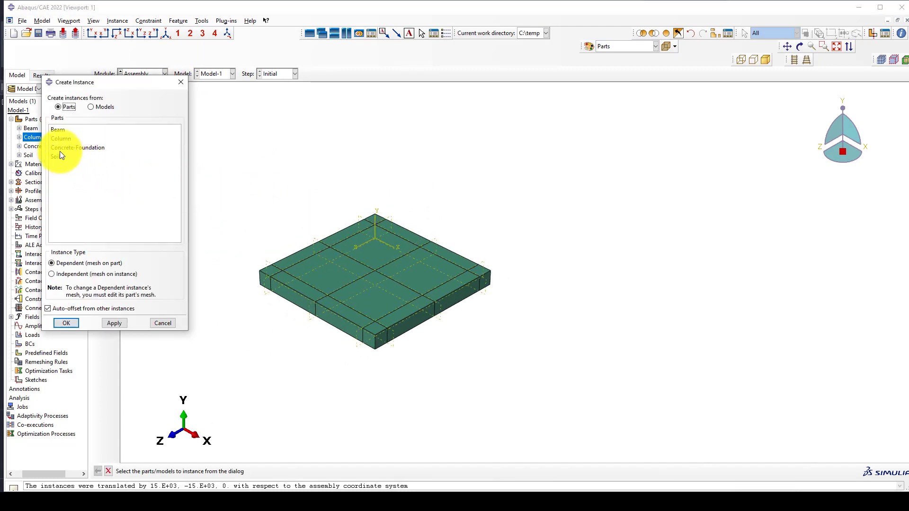
pyautogui.click(59, 137)
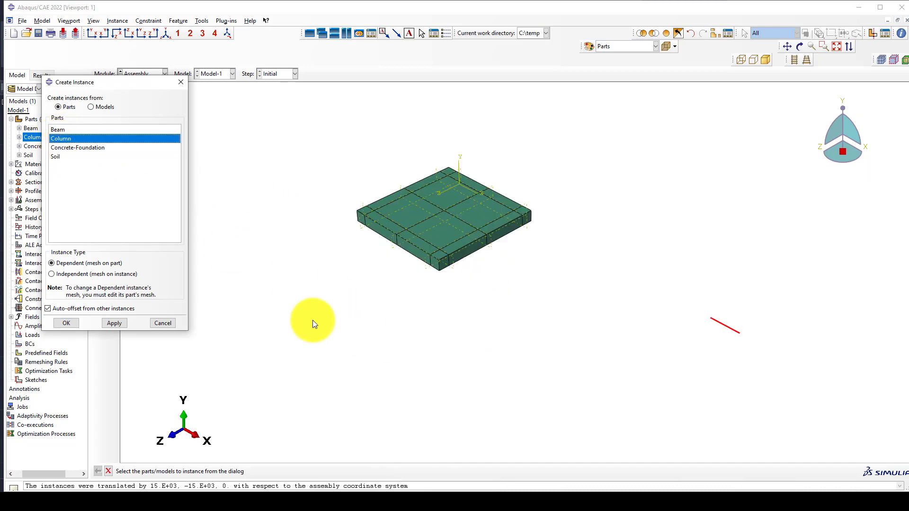
pyautogui.click(68, 323)
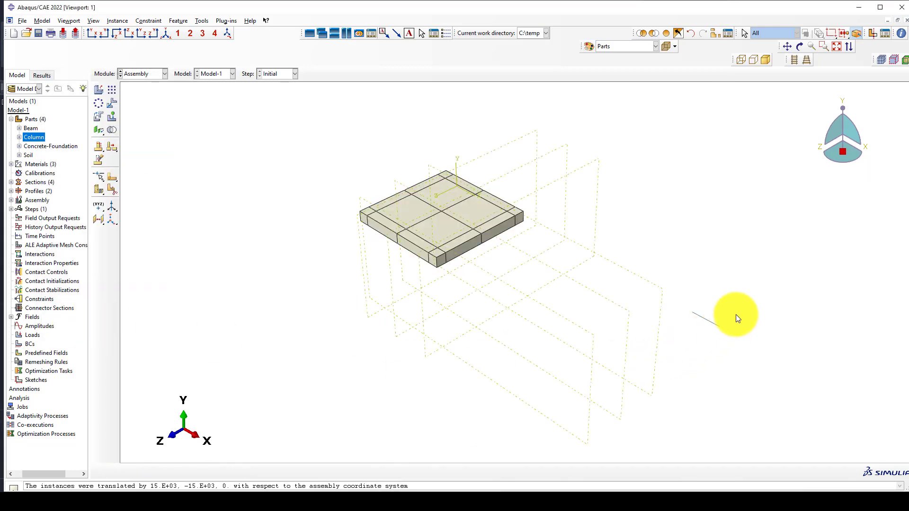
pyautogui.scroll(3, 736, 316)
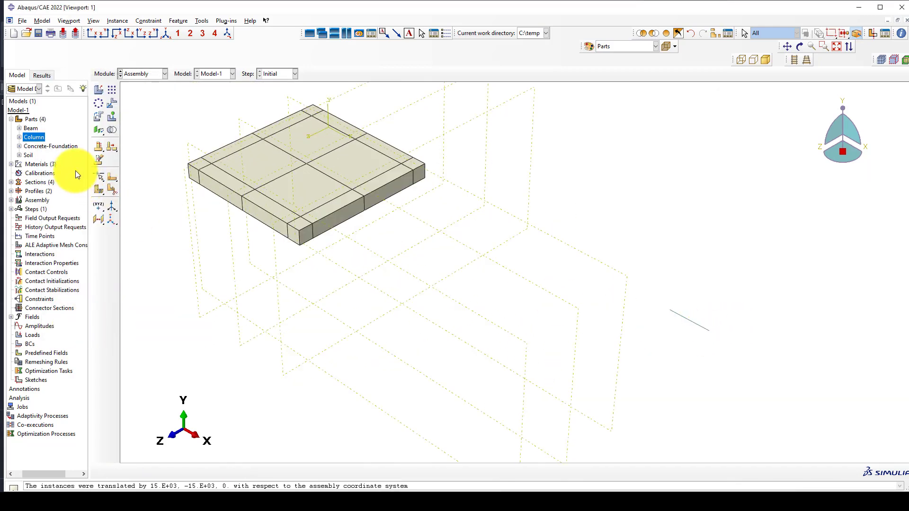
# Step: Rotate the Column instance 90 degrees about the foundation's lower Z-parallel edge on the +X side so that it stands vertical
pyautogui.click(99, 117)
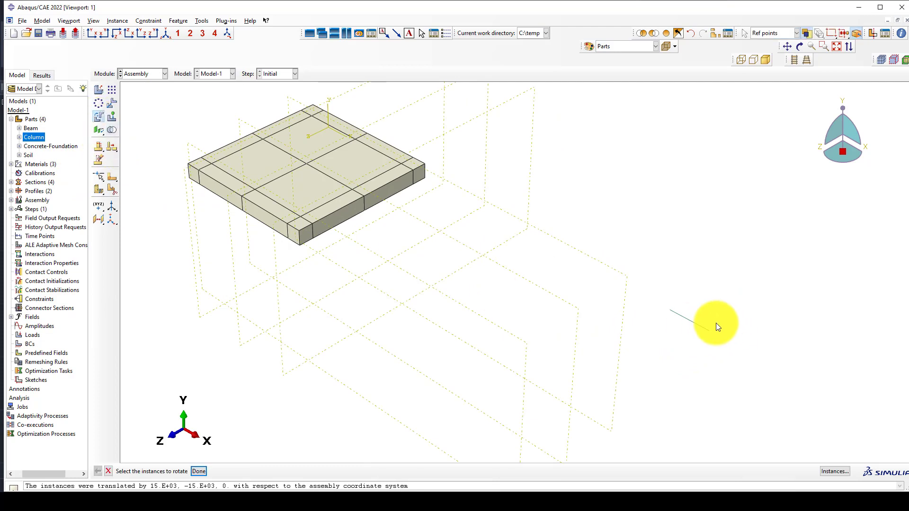
pyautogui.middleClick(687, 332)
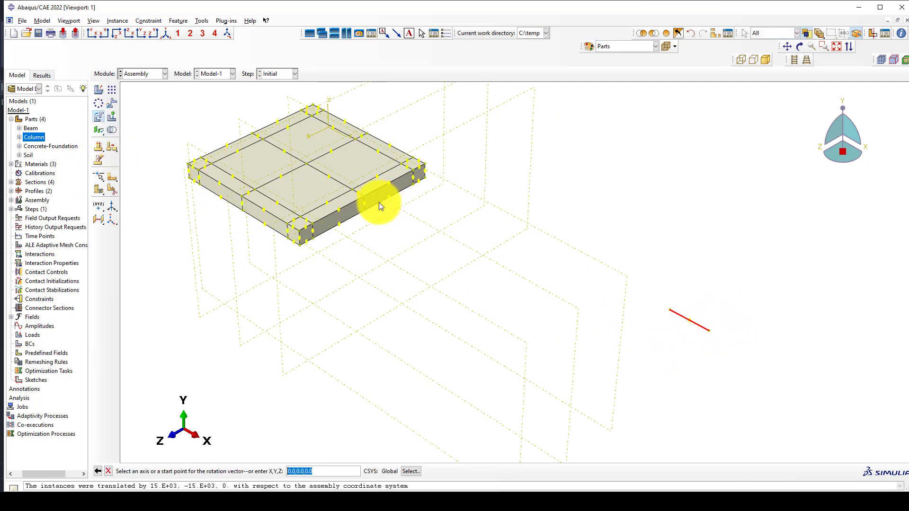
pyautogui.click(380, 202)
pyautogui.press('Return')
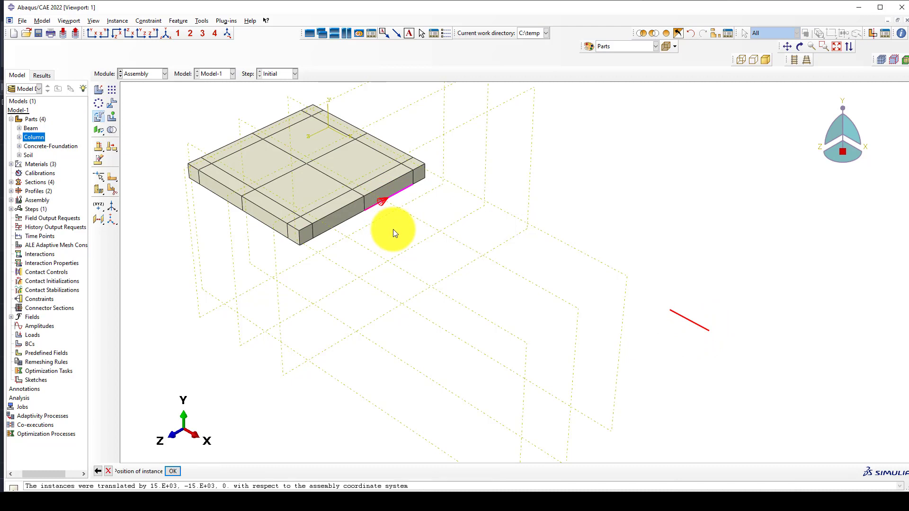
pyautogui.middleClick(552, 272)
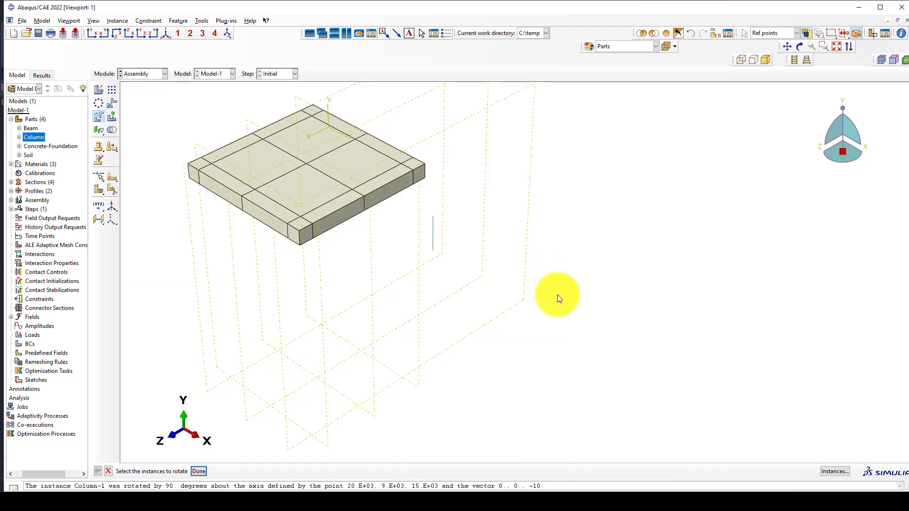
# Step: Translate the Column instance from its lower end point onto the partition intersection near the foundation's -X, -Z top corner
pyautogui.click(112, 103)
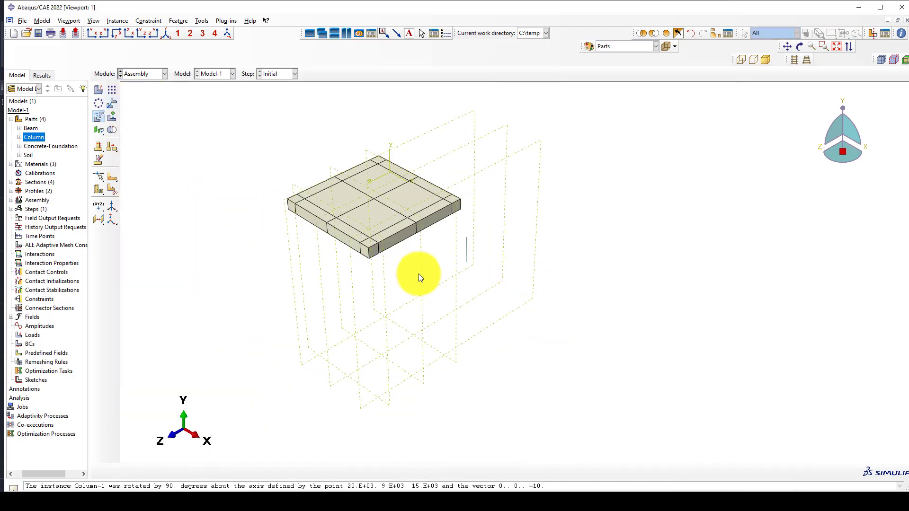
pyautogui.click(466, 256)
pyautogui.middleClick(473, 265)
pyautogui.click(466, 263)
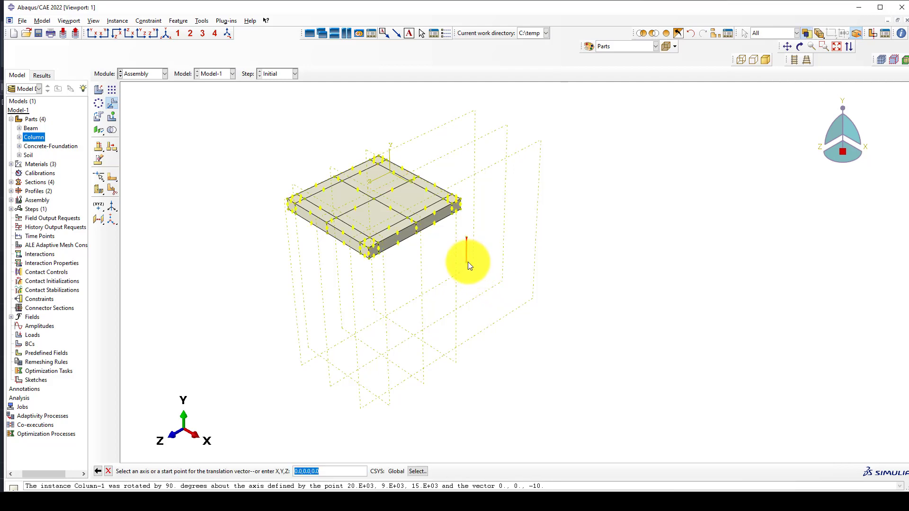
pyautogui.scroll(-1, 385, 149)
pyautogui.scroll(-5, 383, 156)
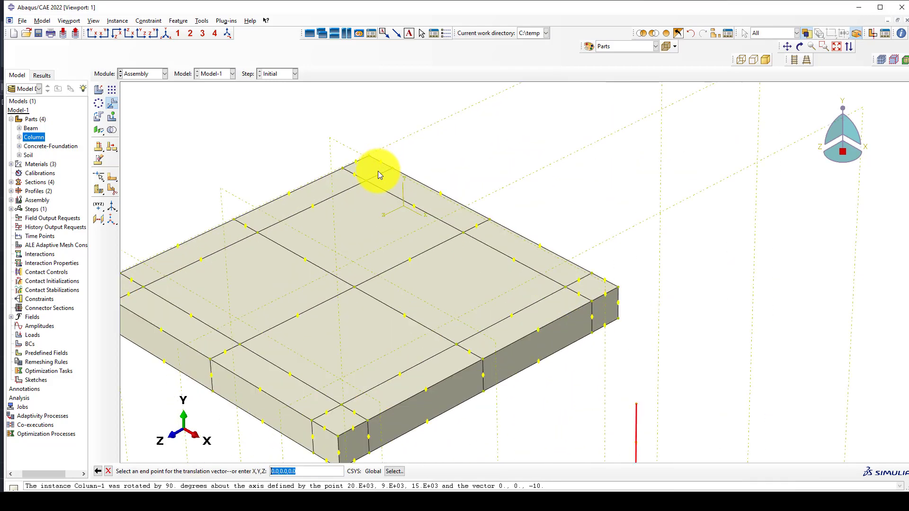
pyautogui.click(360, 184)
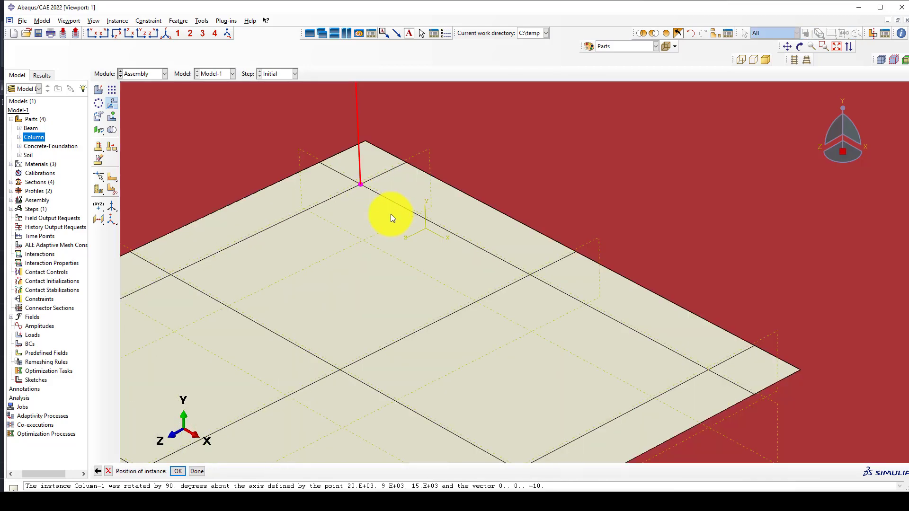
pyautogui.middleClick(424, 225)
pyautogui.scroll(4, 424, 226)
pyautogui.scroll(1, 424, 229)
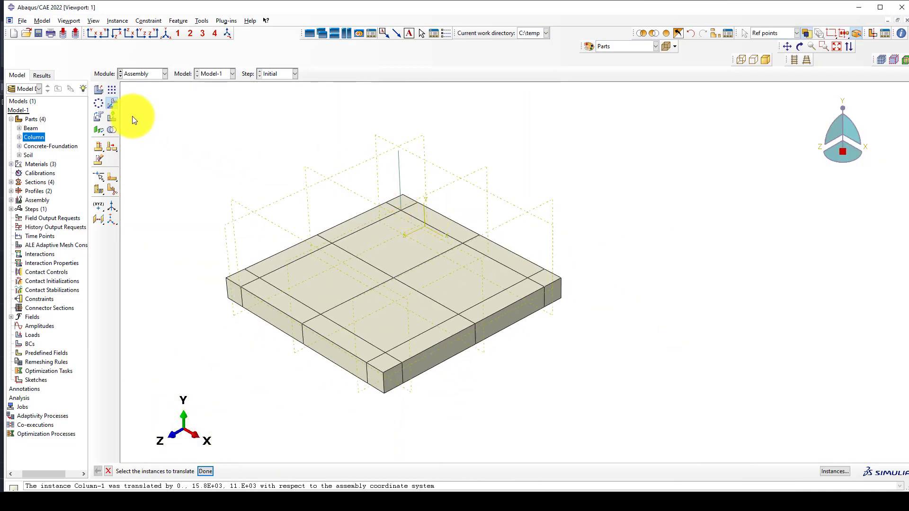
# Step: Begin a linear pattern of the corner column with 2 instances offset 4000 along the X-parallel partition edge in direction 1
pyautogui.click(112, 90)
pyautogui.click(399, 164)
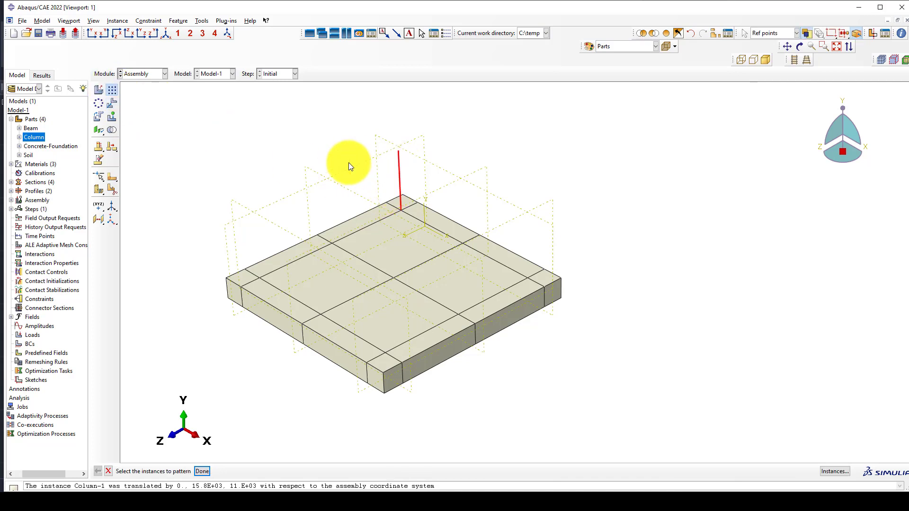
pyautogui.middleClick(295, 143)
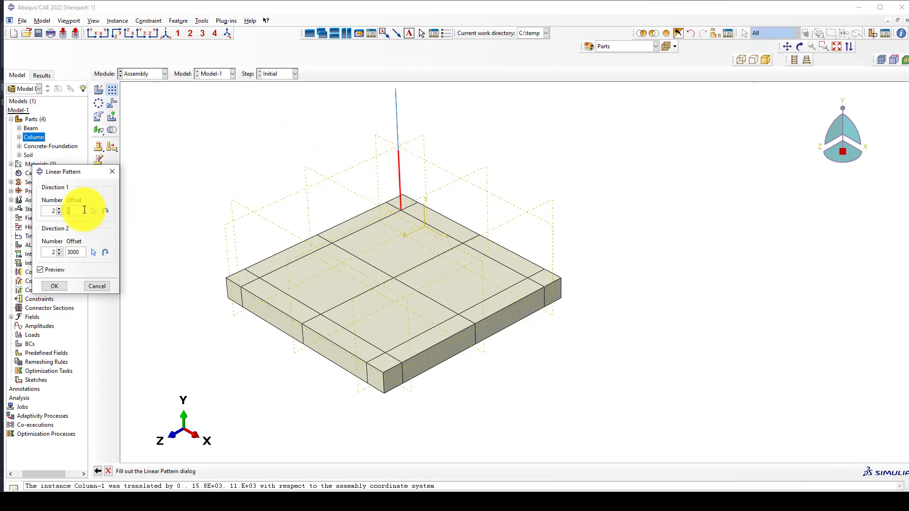
pyautogui.click(103, 210)
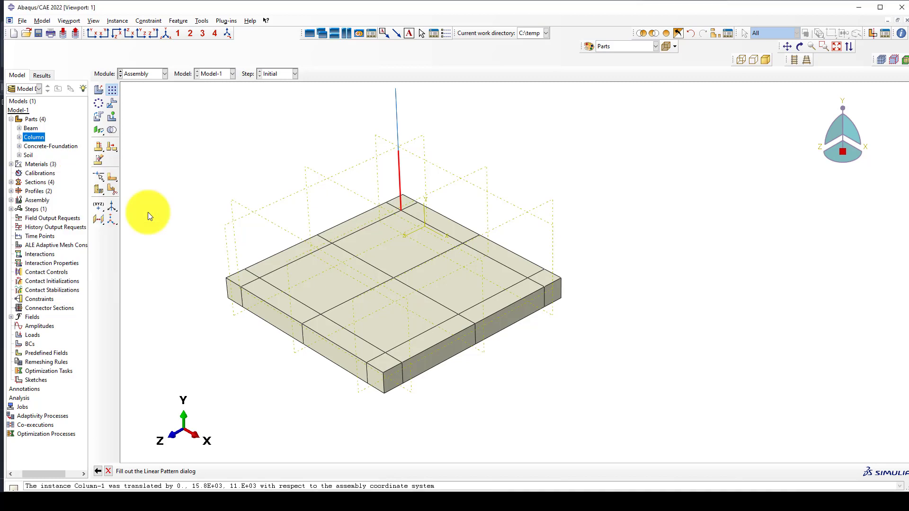
pyautogui.click(422, 221)
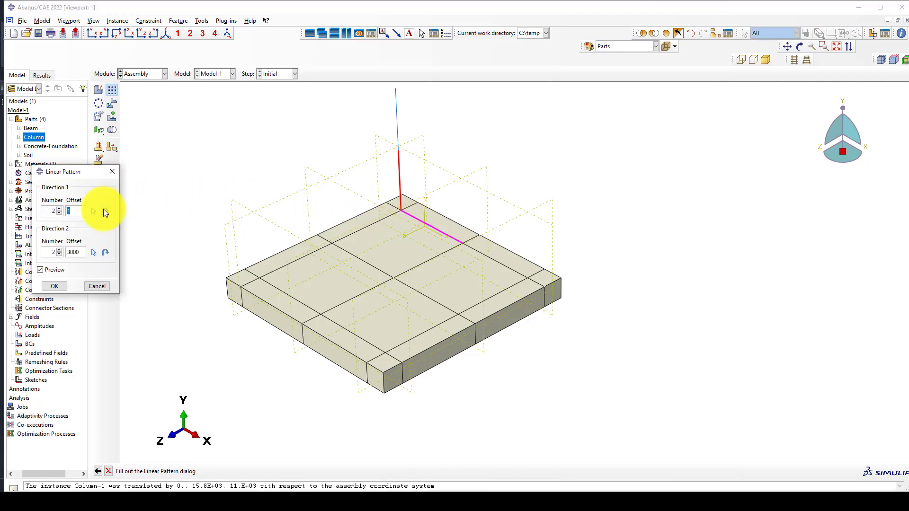
pyautogui.write('500')
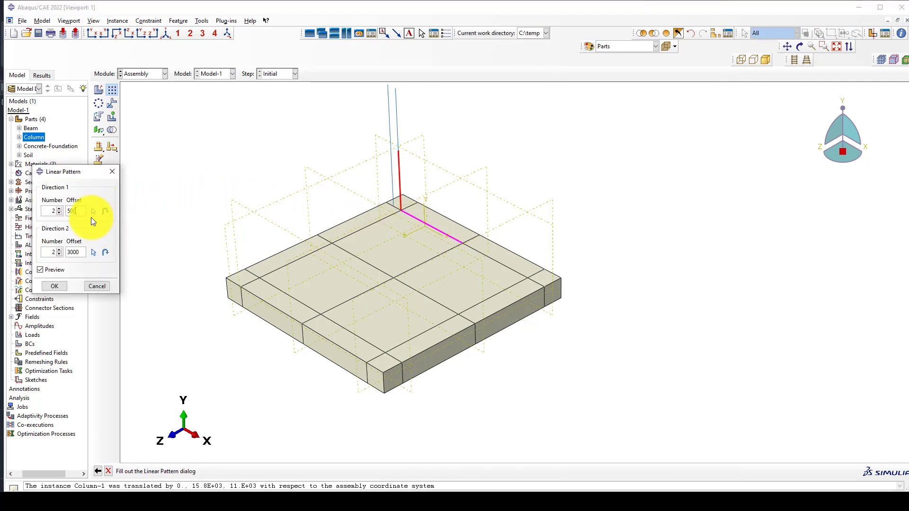
pyautogui.moveTo(78, 212); pyautogui.dragTo(69, 212)
pyautogui.write('4')
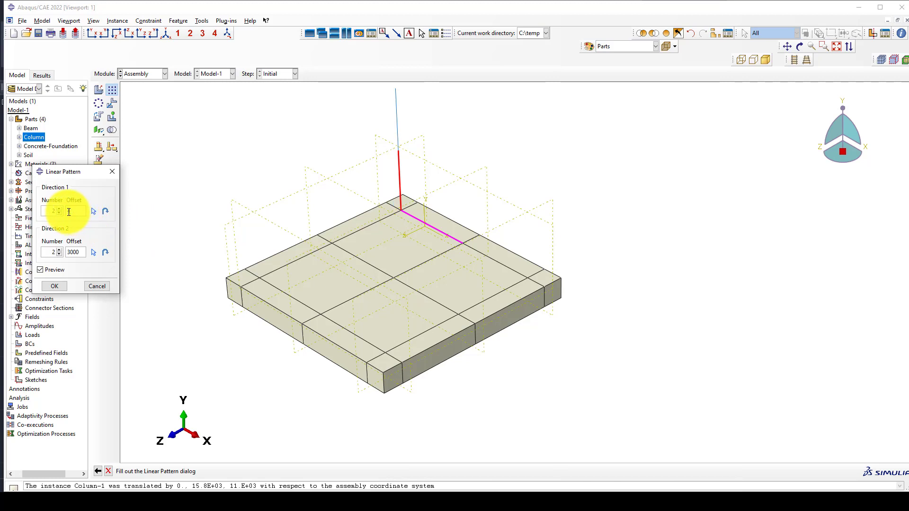
pyautogui.write('000')
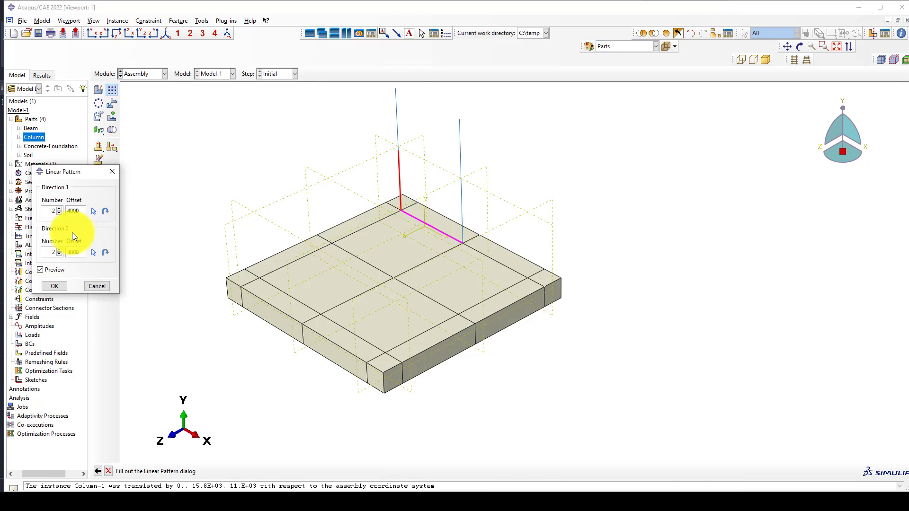
# Step: Set the pattern's direction 2 to 3 instances offset 4000 along the Z-parallel partition edge and create the columns
pyautogui.moveTo(82, 252); pyautogui.dragTo(65, 251)
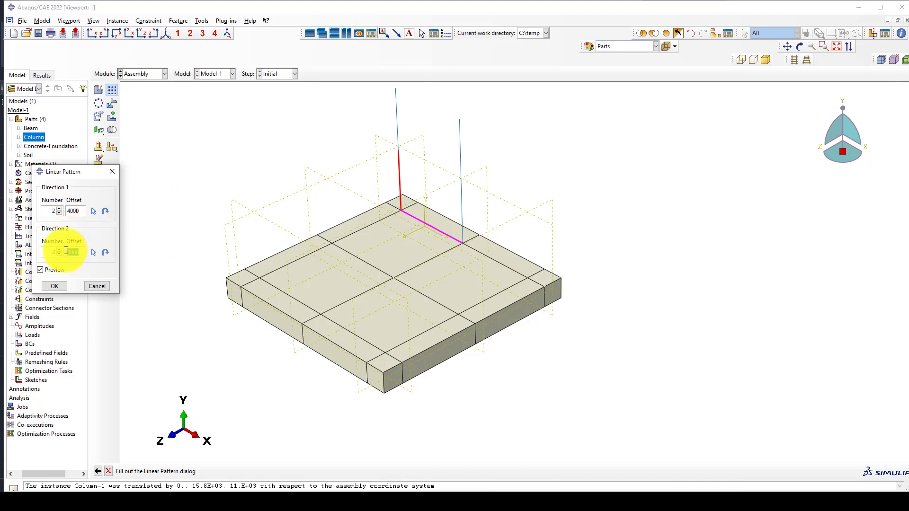
pyautogui.write('4000')
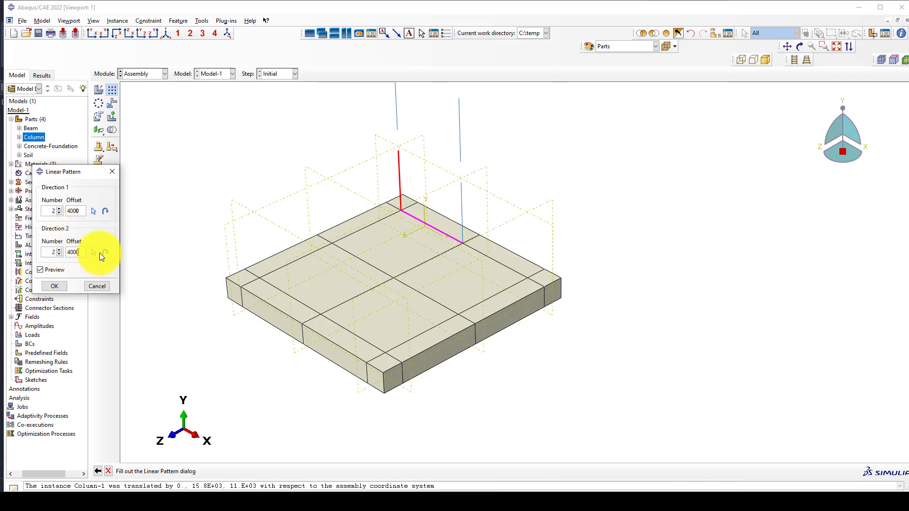
pyautogui.click(99, 253)
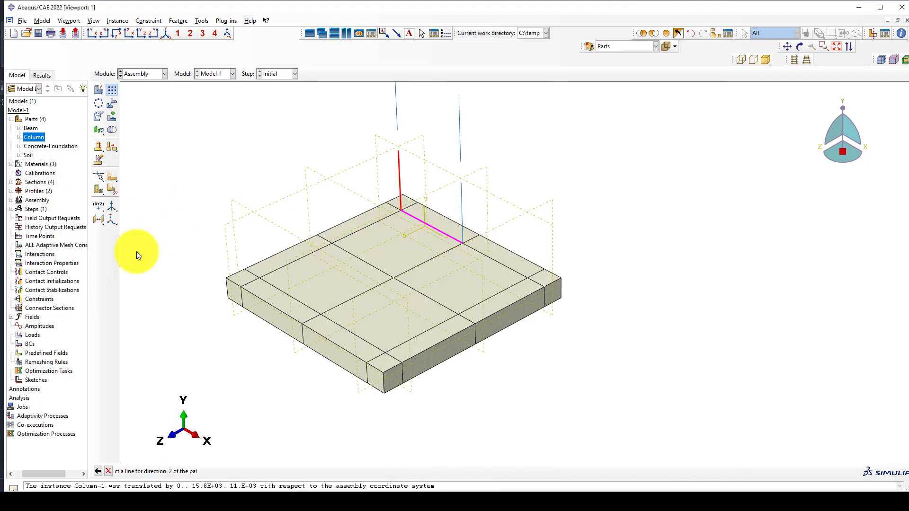
pyautogui.click(355, 231)
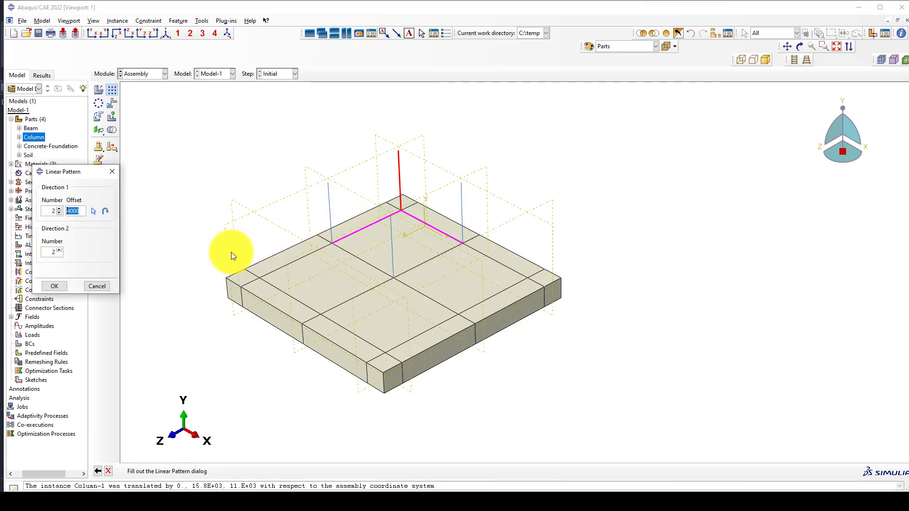
pyautogui.click(59, 250)
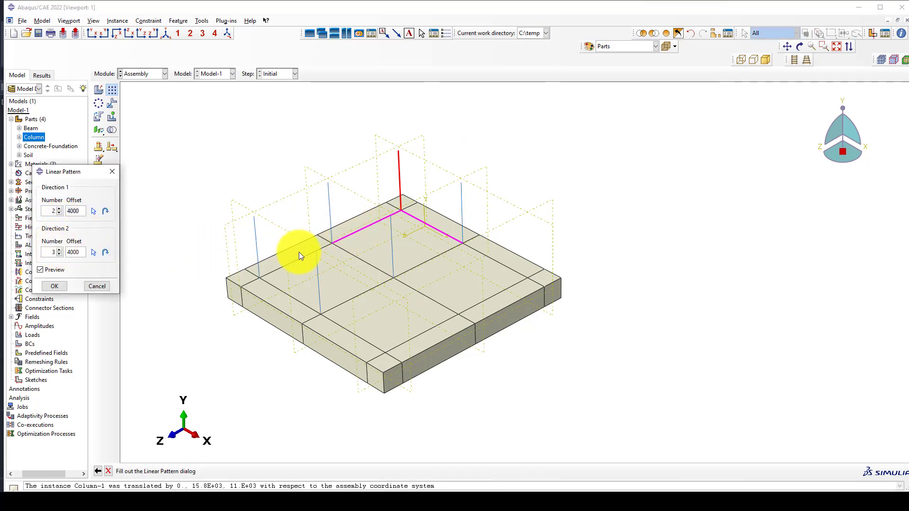
pyautogui.click(56, 286)
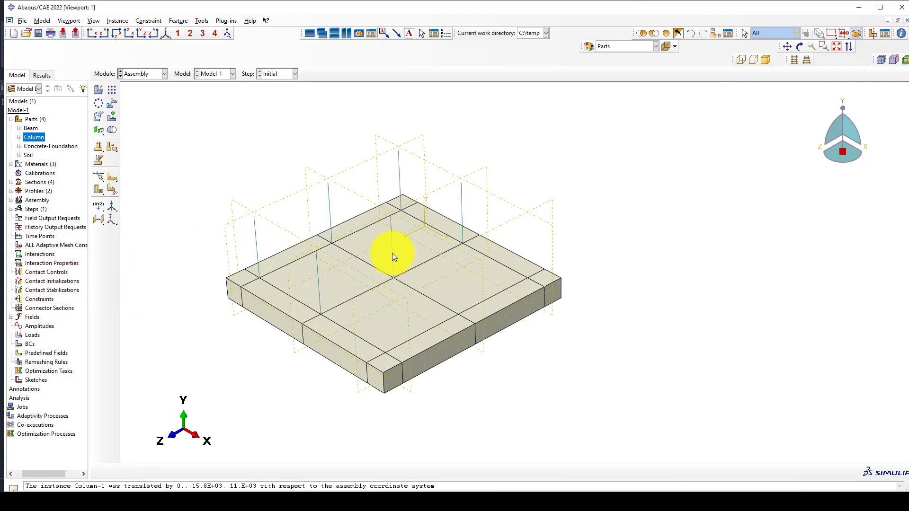
# Step: Start a linear pattern of the central column and the +Z column in its row, offset 4000 along the X-parallel partition edge
pyautogui.scroll(1, 396, 261)
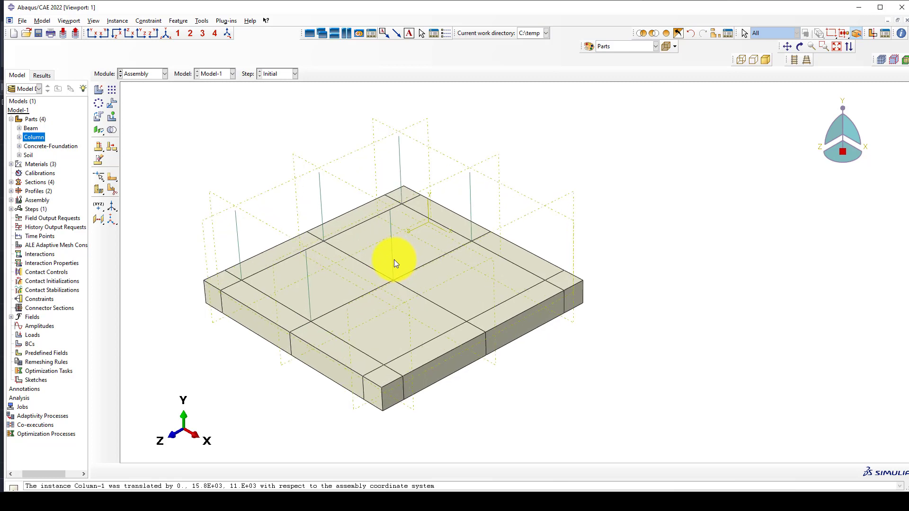
pyautogui.click(112, 89)
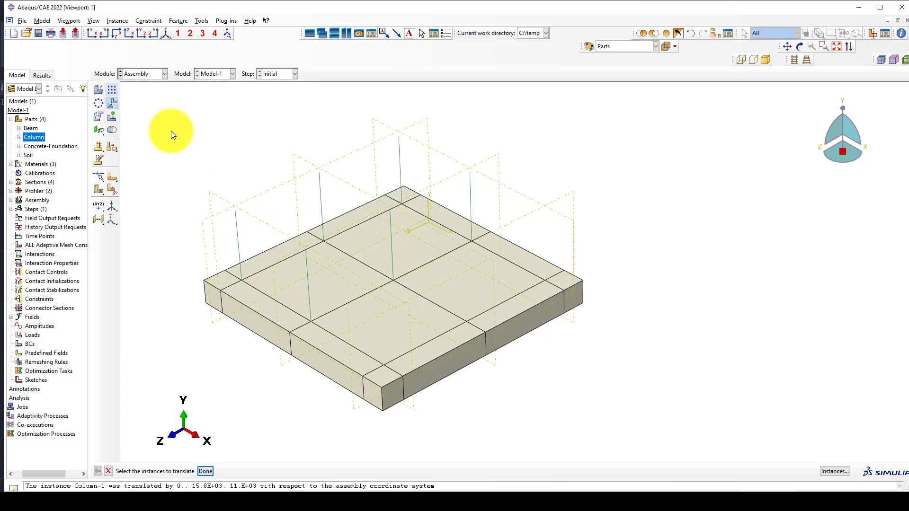
pyautogui.click(393, 238)
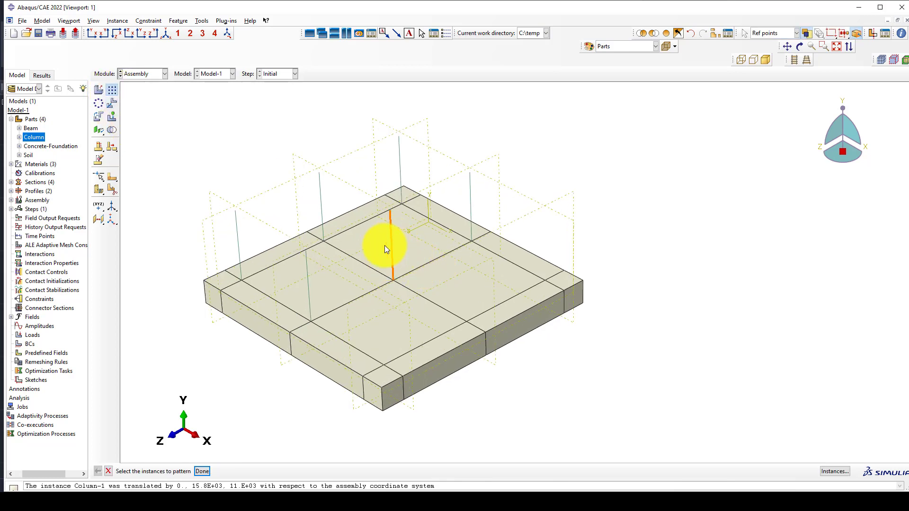
pyautogui.click(385, 246)
pyautogui.keyDown('shift'); pyautogui.click(306, 270); pyautogui.keyUp('shift')
pyautogui.middleClick(343, 277)
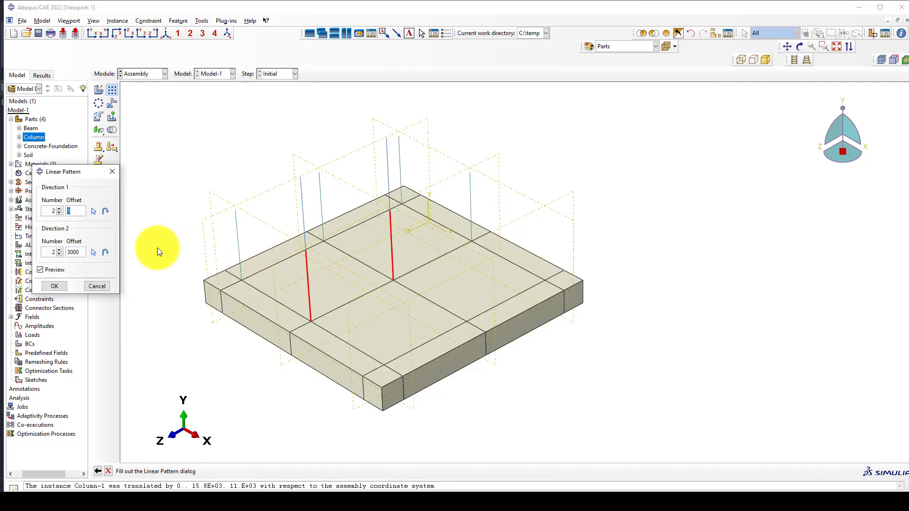
pyautogui.click(93, 212)
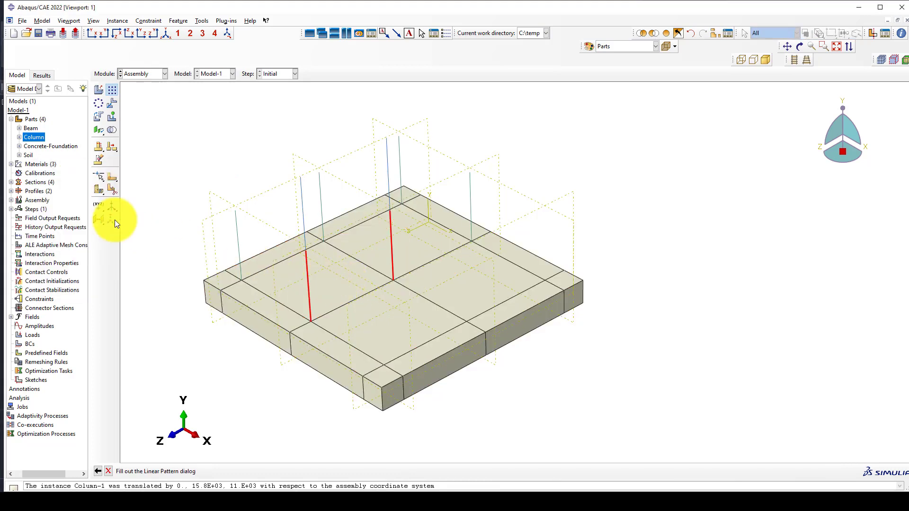
pyautogui.click(331, 334)
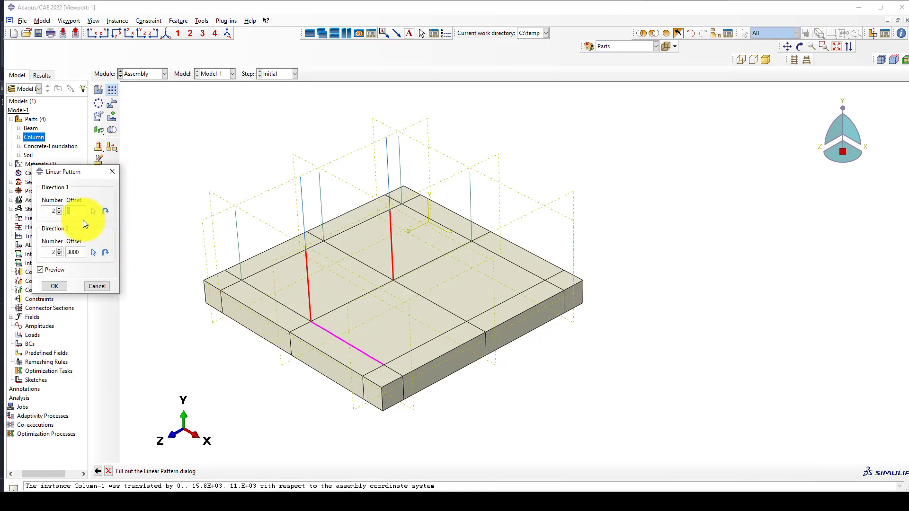
pyautogui.write('4000')
# Step: Reduce direction 2 to 1 instance, reselect the X-parallel partition edge for direction 1, and create the patterned columns
pyautogui.click(72, 253)
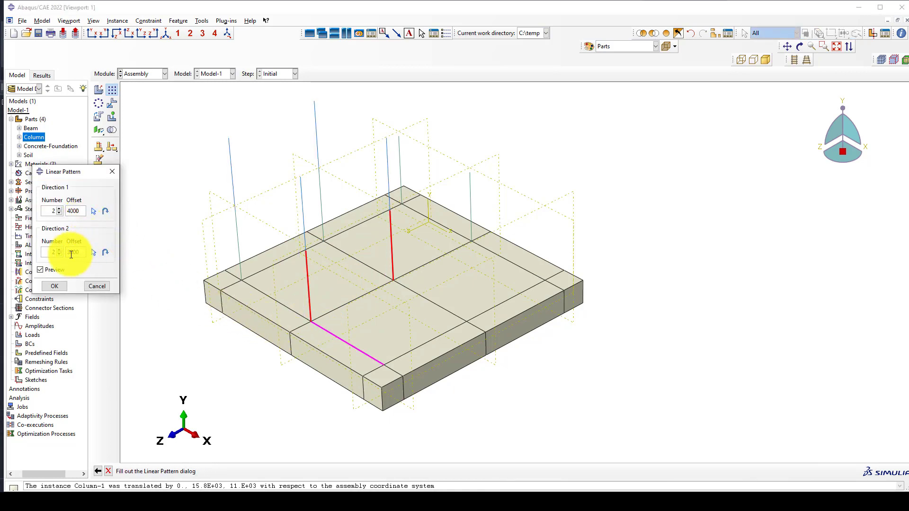
pyautogui.click(59, 254)
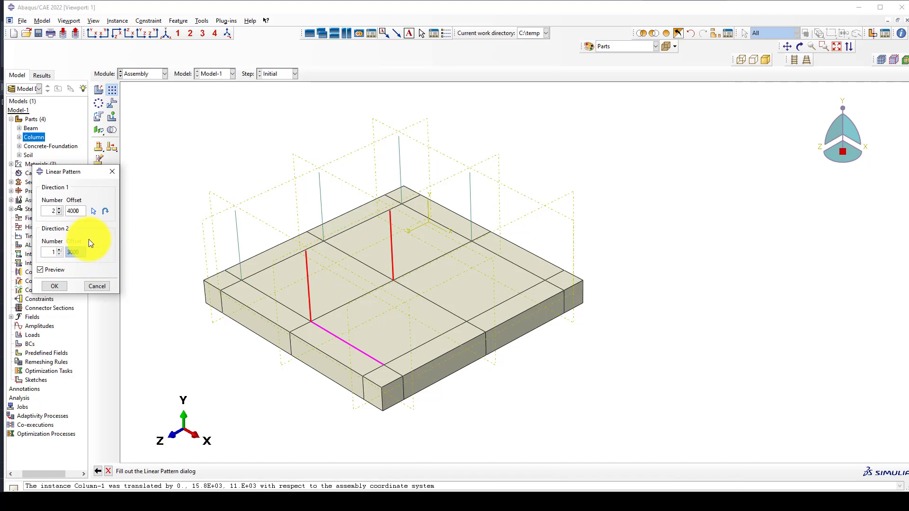
pyautogui.click(93, 212)
pyautogui.click(327, 331)
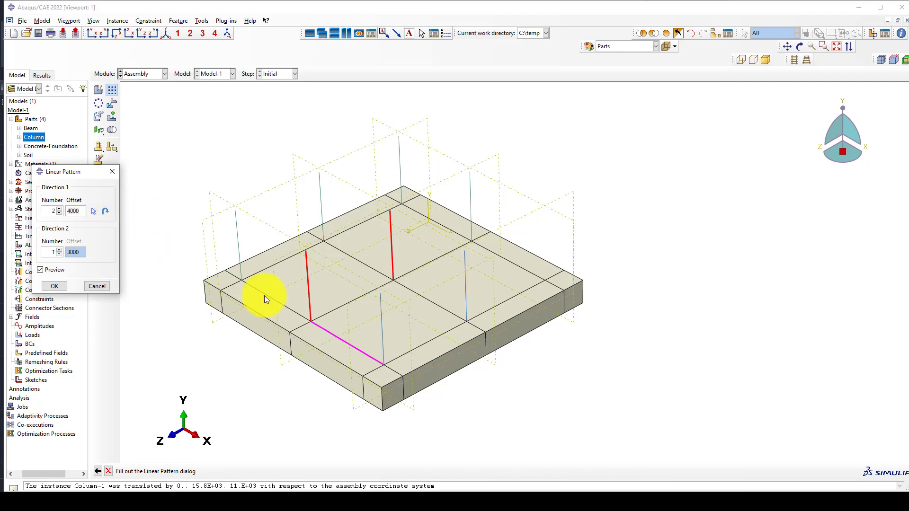
pyautogui.click(55, 287)
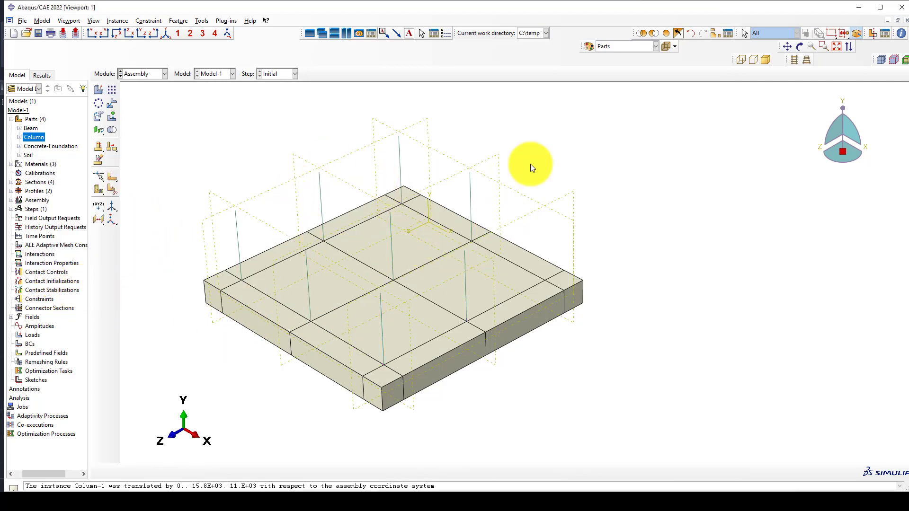
# Step: Add a dependent instance of the Beam part to the assembly, auto-offset from the other instances
pyautogui.click(112, 90)
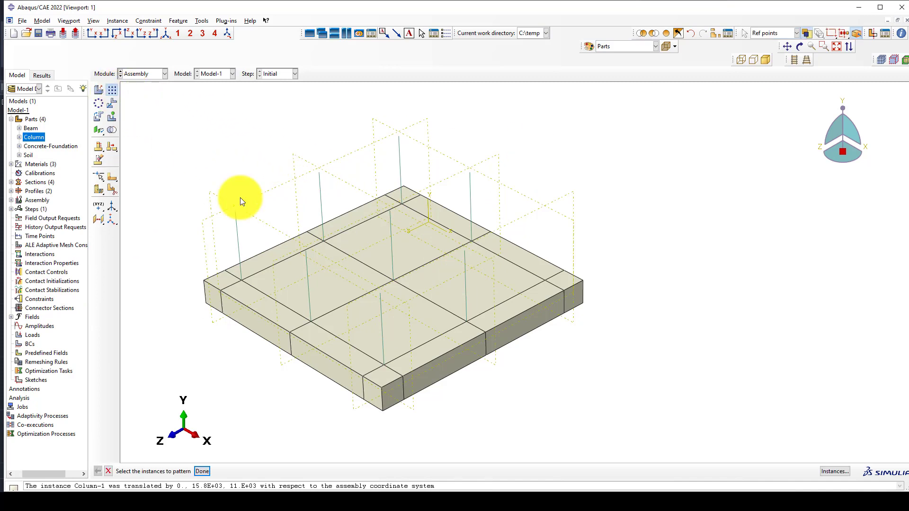
pyautogui.scroll(-1, 431, 284)
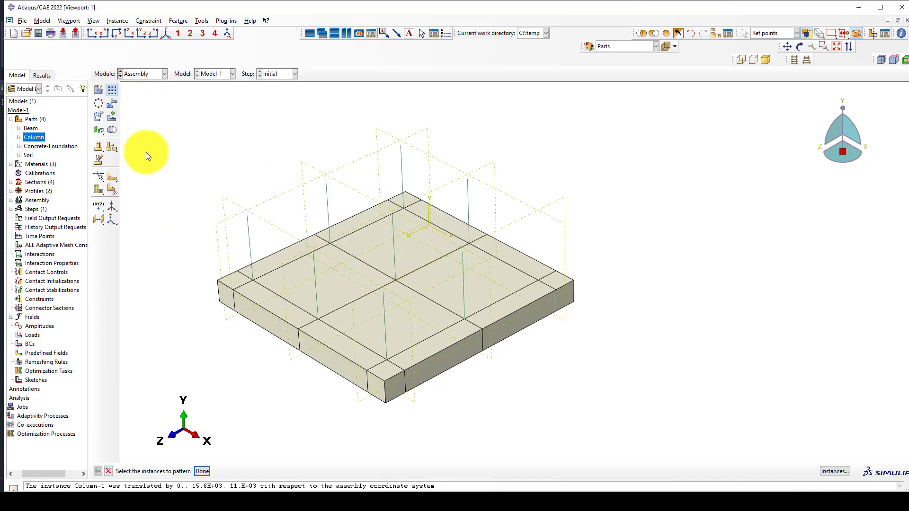
pyautogui.click(97, 88)
pyautogui.click(54, 138)
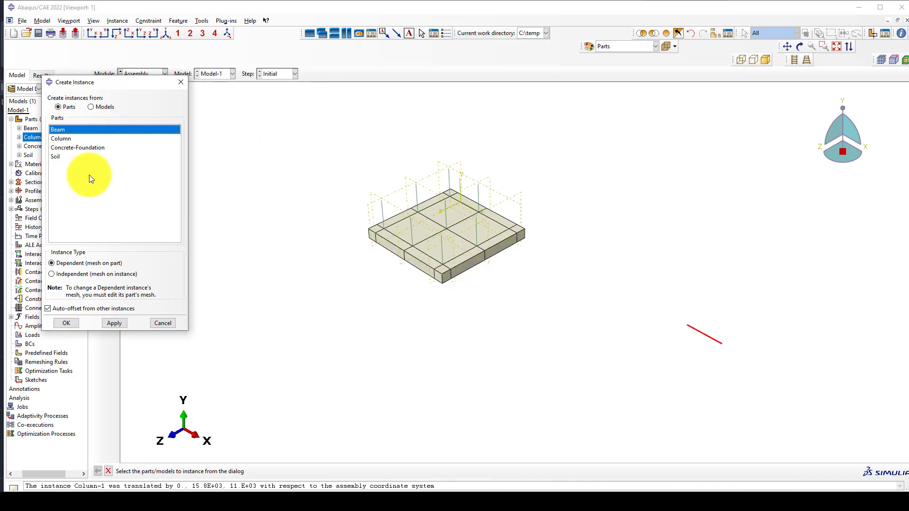
pyautogui.click(67, 323)
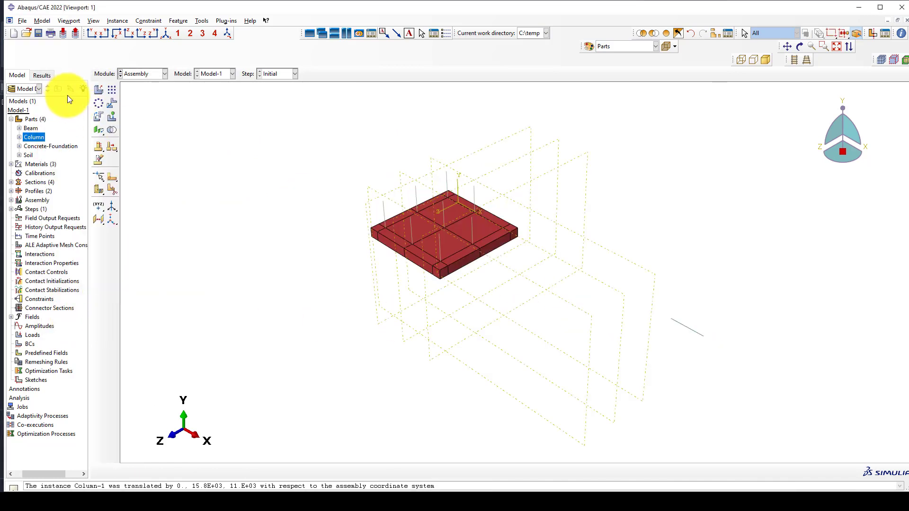
# Step: Translate the beam instance from its -X endpoint to the top of the column at the foundation's -X, -Z corner
pyautogui.click(110, 104)
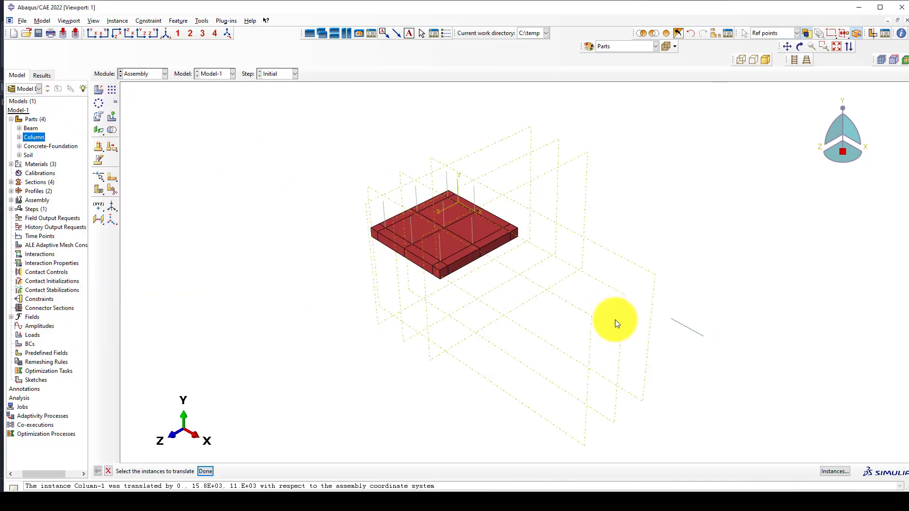
pyautogui.middleClick(679, 326)
pyautogui.click(679, 318)
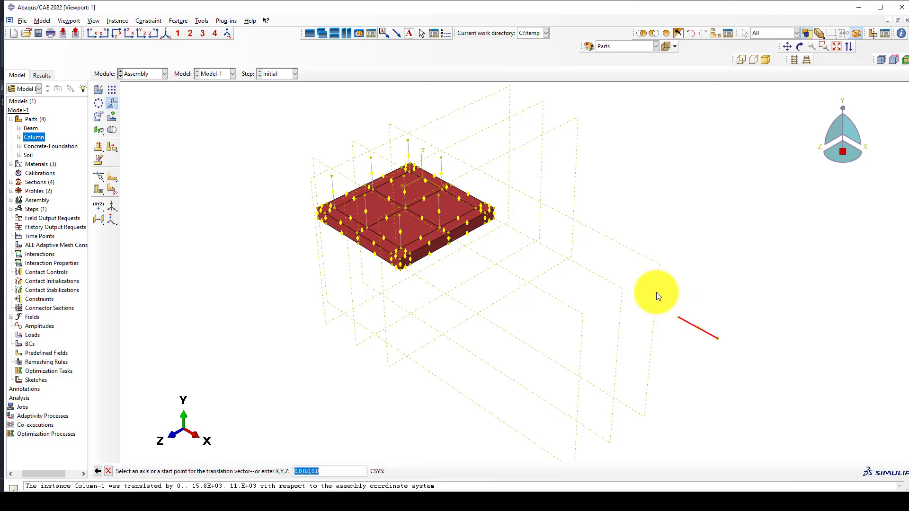
pyautogui.scroll(2, 412, 147)
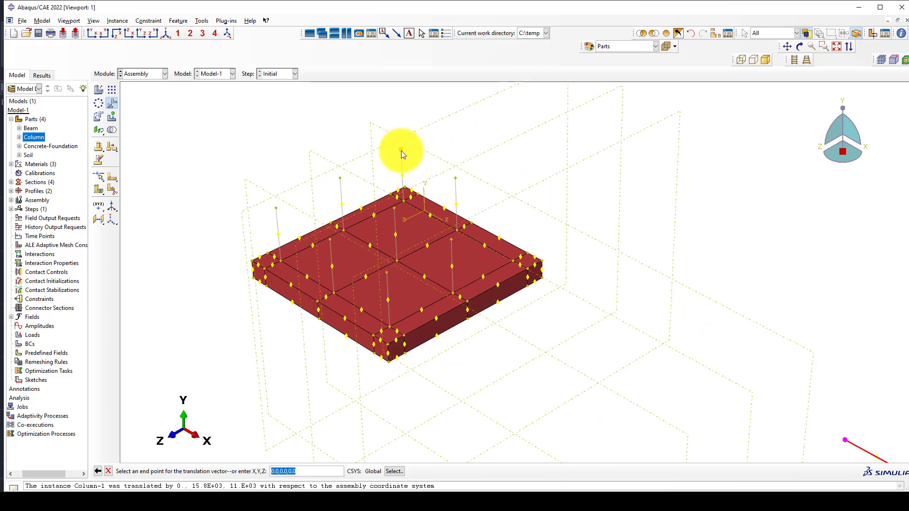
pyautogui.click(401, 151)
pyautogui.middleClick(323, 138)
pyautogui.scroll(-1, 487, 186)
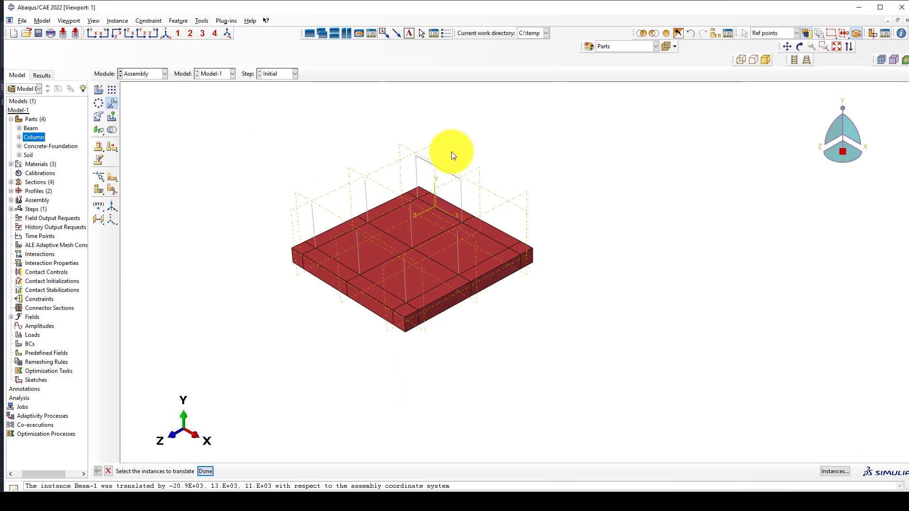
# Step: Set up a linear pattern of the beam with 3 instances offset 4000 along the Z-parallel partition edge and 1 instance in direction 2
pyautogui.click(112, 90)
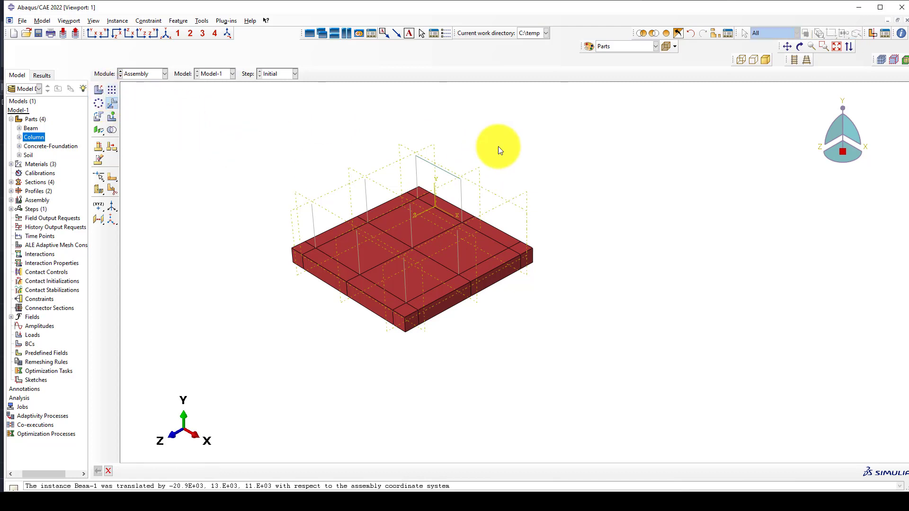
pyautogui.scroll(1, 498, 147)
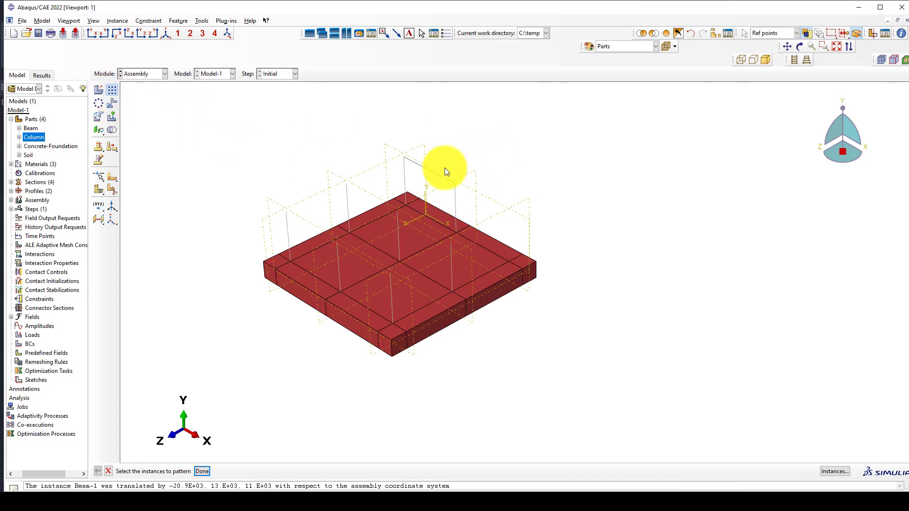
pyautogui.middleClick(498, 144)
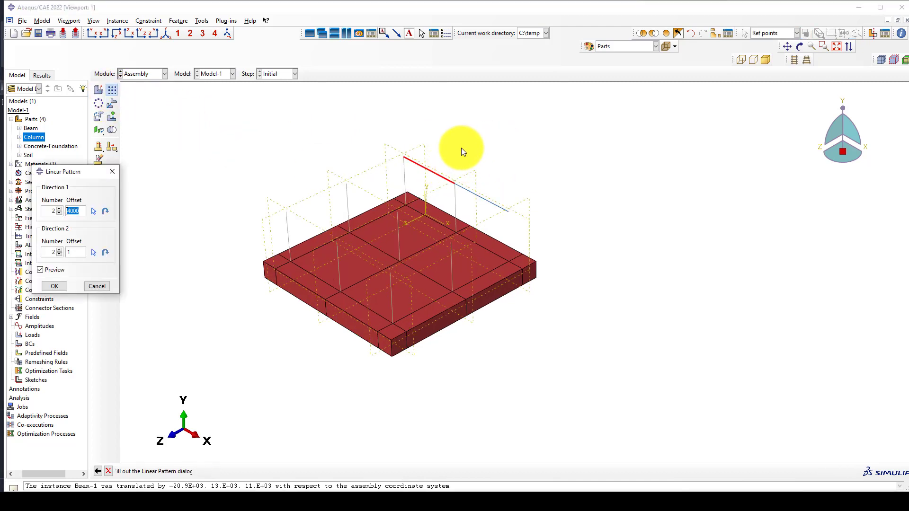
pyautogui.click(92, 212)
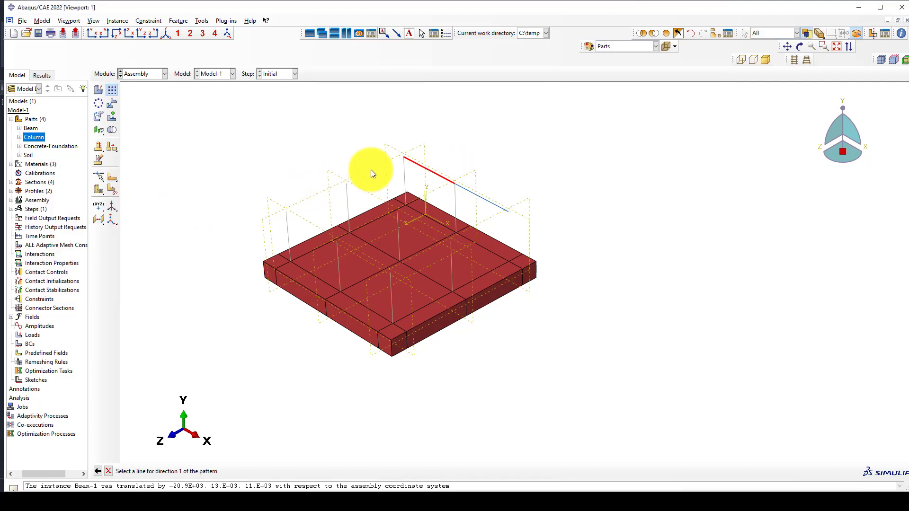
pyautogui.click(382, 215)
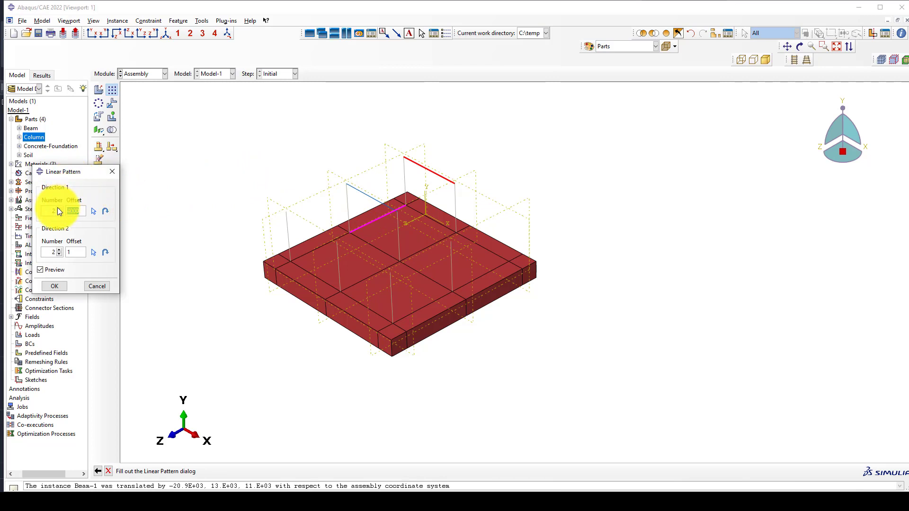
pyautogui.click(59, 208)
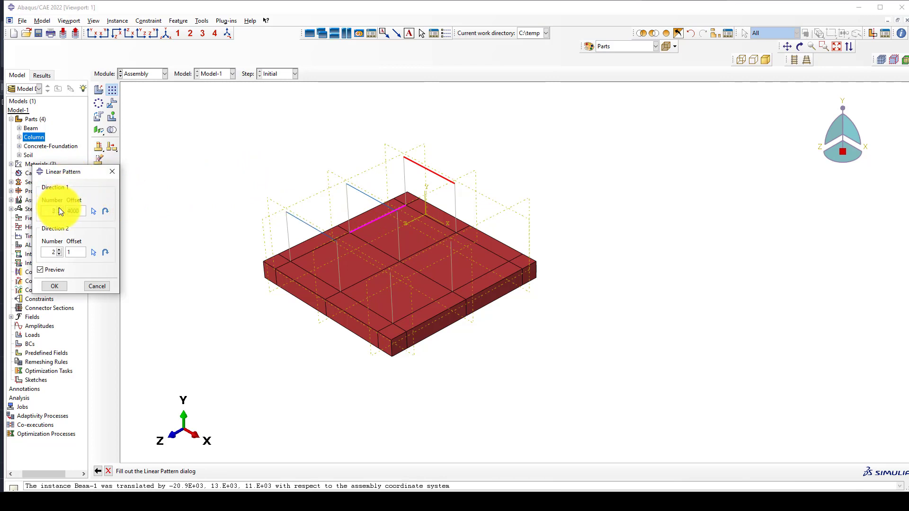
pyautogui.click(58, 254)
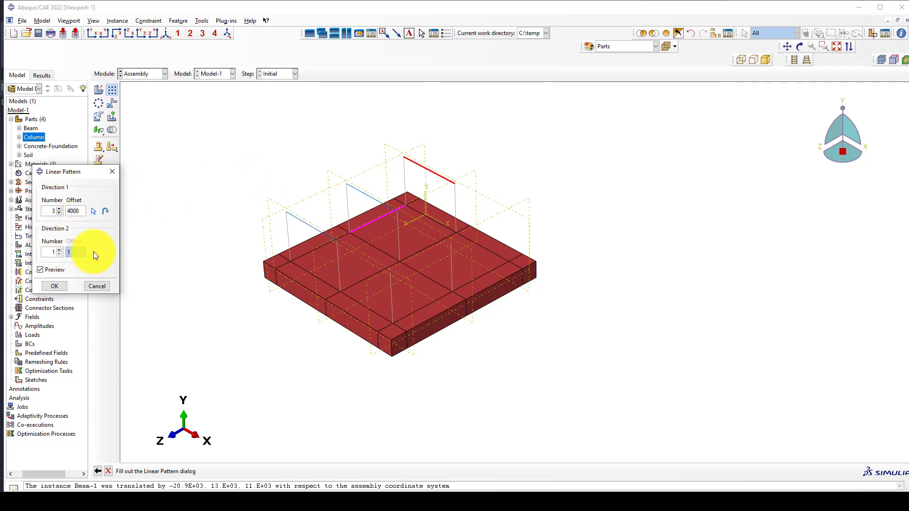
# Step: Finish the linear pattern of three beams at 4000 offset and create another dependent instance of the Beam part
pyautogui.click(55, 286)
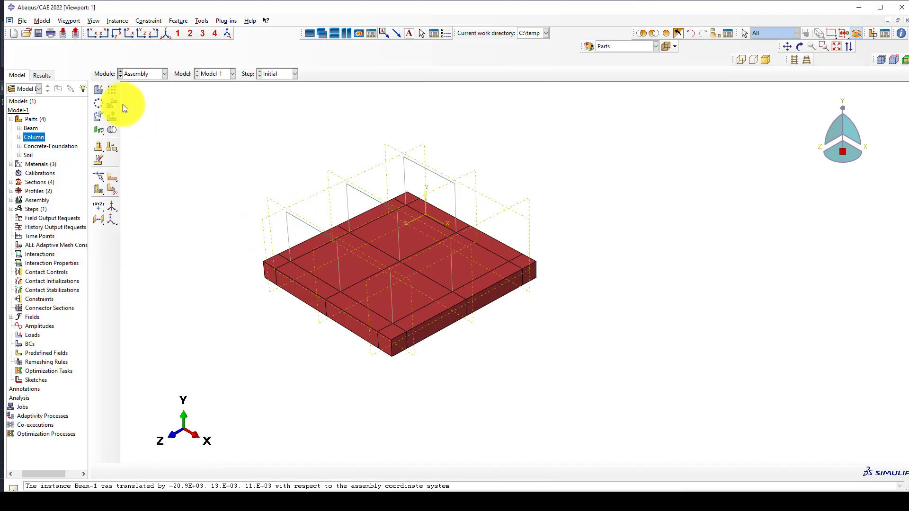
pyautogui.click(100, 89)
pyautogui.click(61, 130)
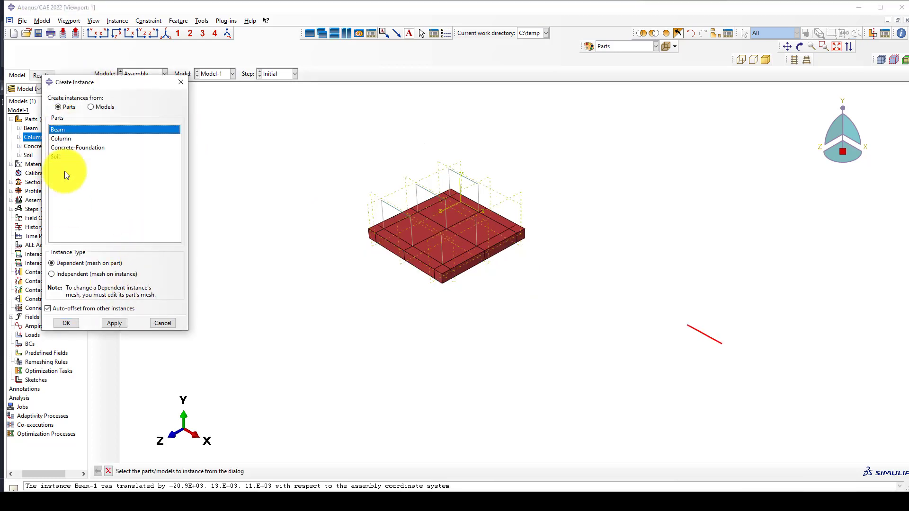
pyautogui.click(67, 323)
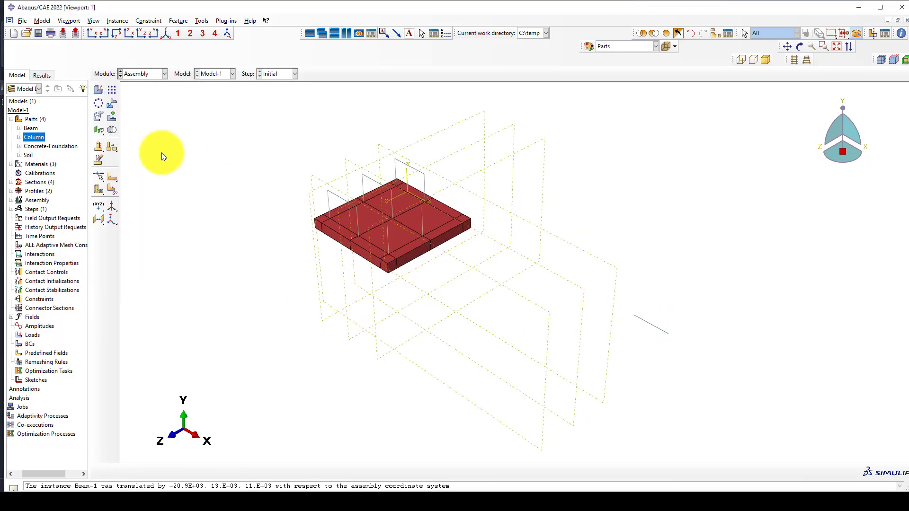
# Step: Rotate the new beam instance 90 degrees about the vertical edge at the foundation's outer corner
pyautogui.click(99, 115)
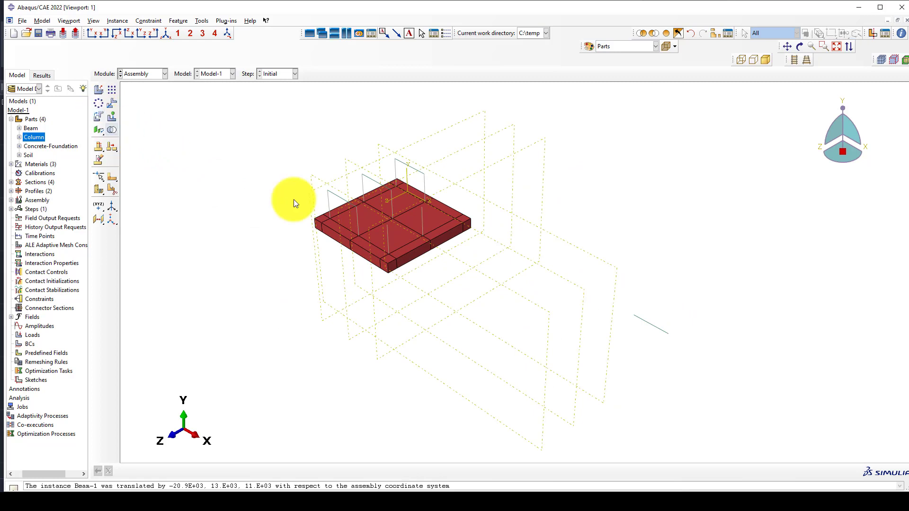
pyautogui.click(642, 320)
pyautogui.scroll(2, 478, 239)
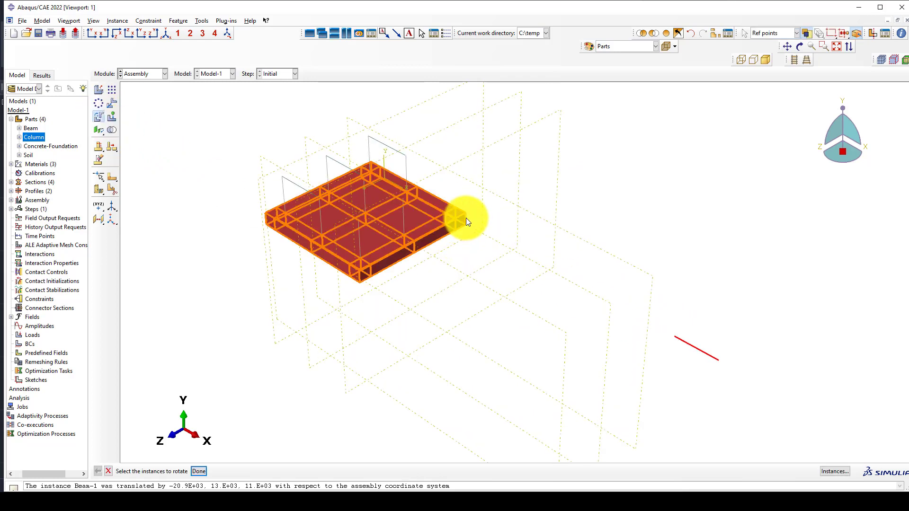
pyautogui.scroll(1, 468, 218)
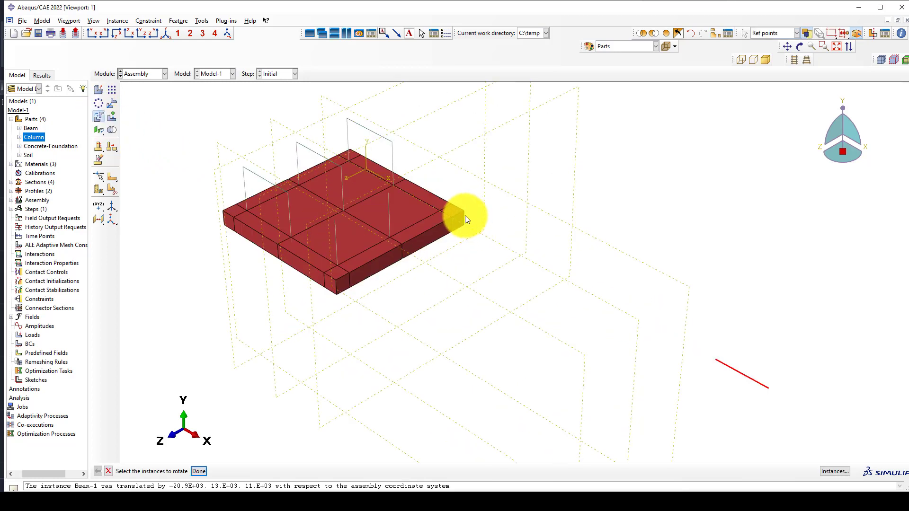
pyautogui.middleClick(616, 256)
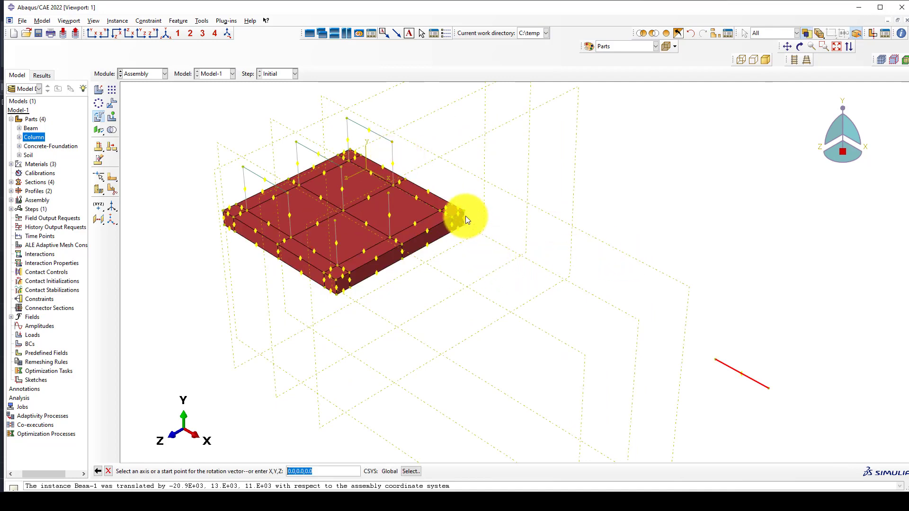
pyautogui.scroll(3, 465, 216)
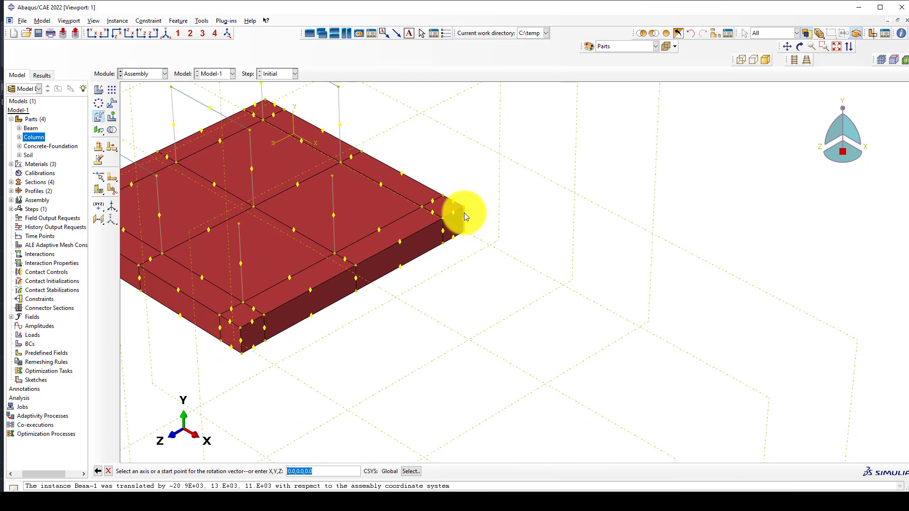
pyautogui.click(464, 213)
pyautogui.middleClick(503, 215)
pyautogui.middleClick(505, 222)
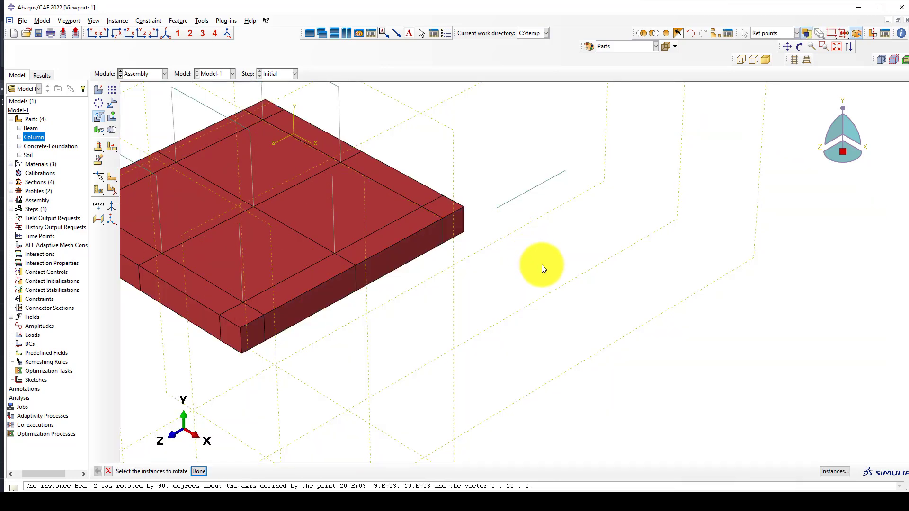
# Step: Translate the rotated beam so its far endpoint meets the top of the rear corner column
pyautogui.click(113, 103)
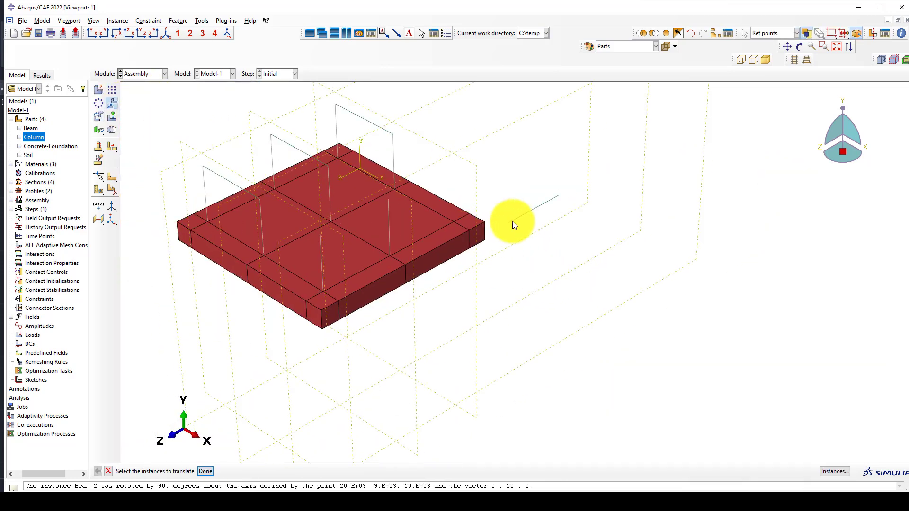
pyautogui.middleClick(549, 209)
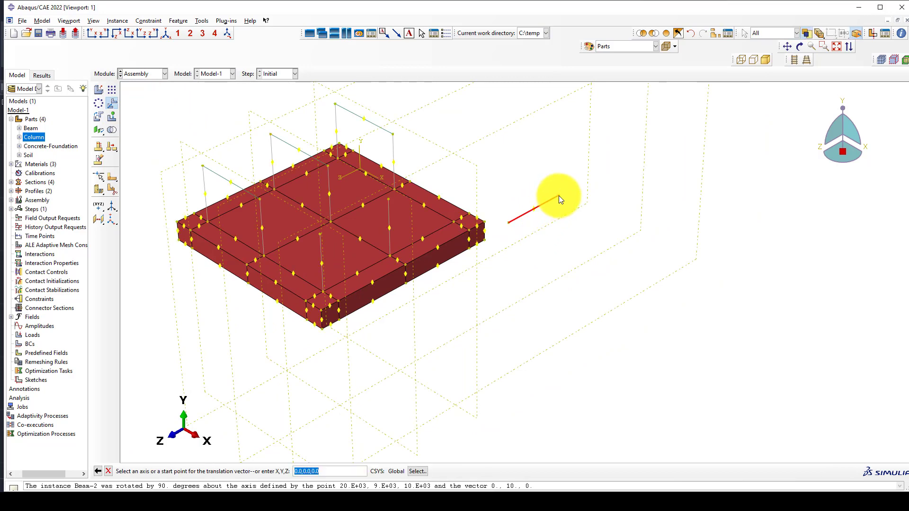
pyautogui.click(559, 195)
pyautogui.scroll(-2, 336, 105)
pyautogui.click(336, 106)
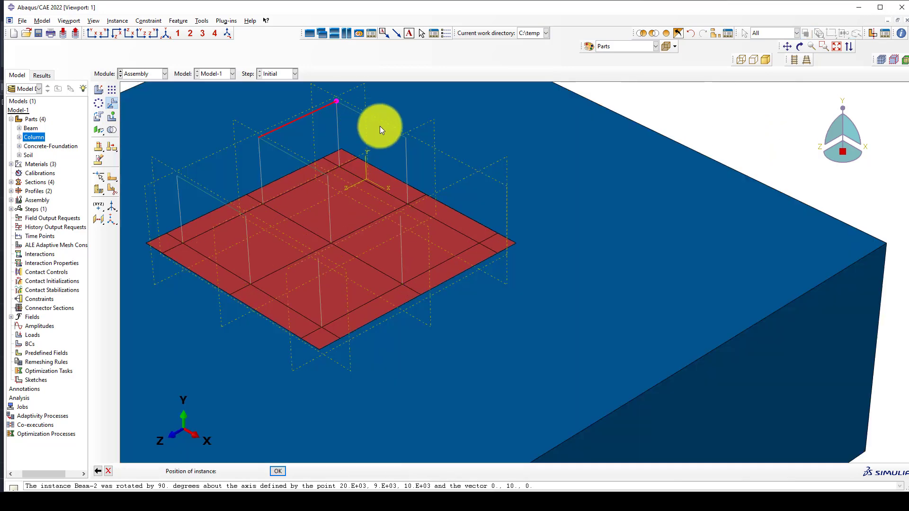
pyautogui.middleClick(423, 141)
pyautogui.scroll(1, 453, 242)
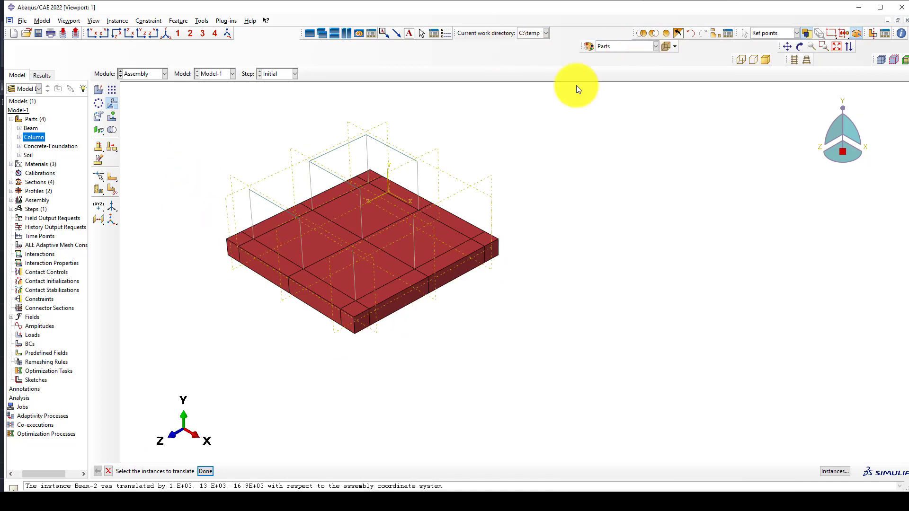
# Step: Hide the concrete foundation so that only the columns and beams are displayed
pyautogui.click(465, 249)
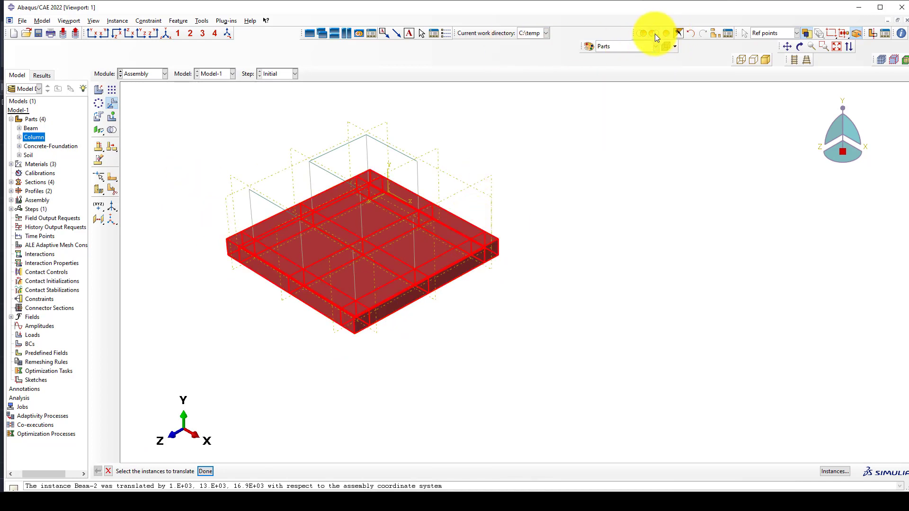
pyautogui.click(653, 33)
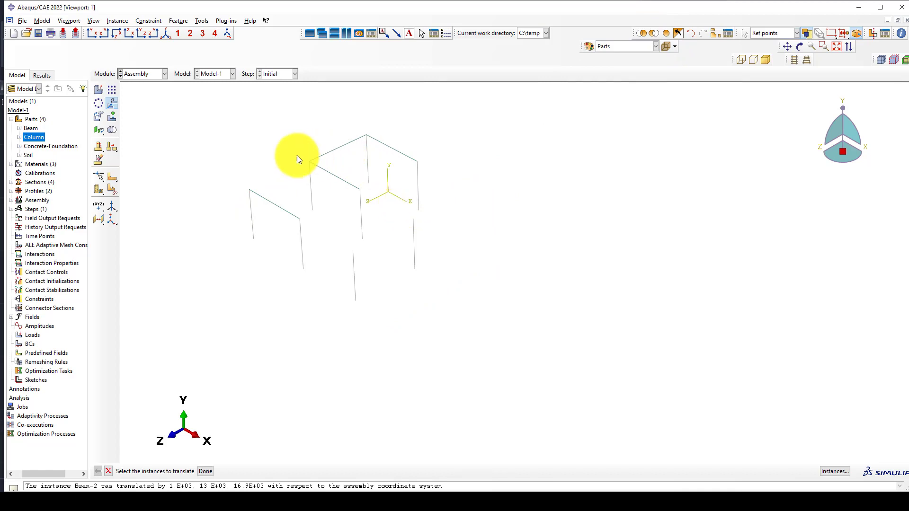
pyautogui.scroll(2, 289, 156)
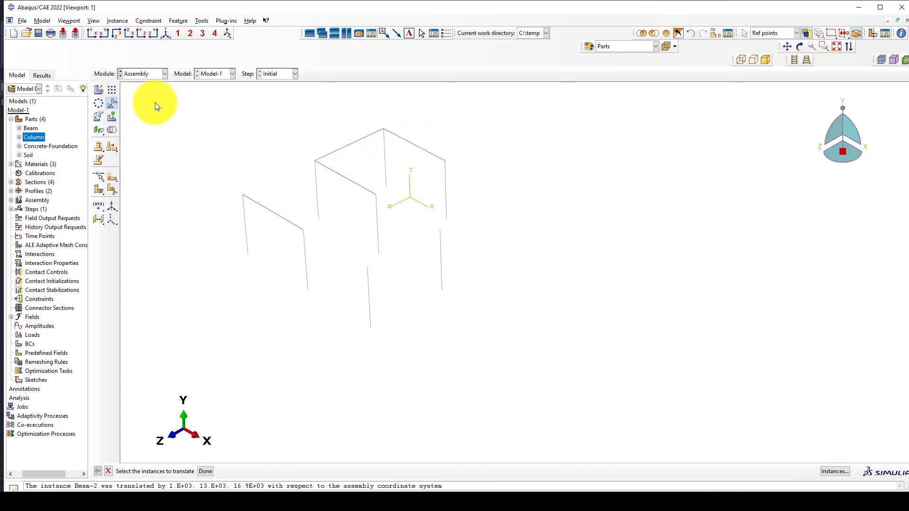
# Step: Pattern the Z-direction beam two by two at 4000 offsets, with Direction 2 along the beam and flipped to cover the neighbouring bay
pyautogui.click(111, 89)
pyautogui.click(335, 152)
pyautogui.middleClick(268, 137)
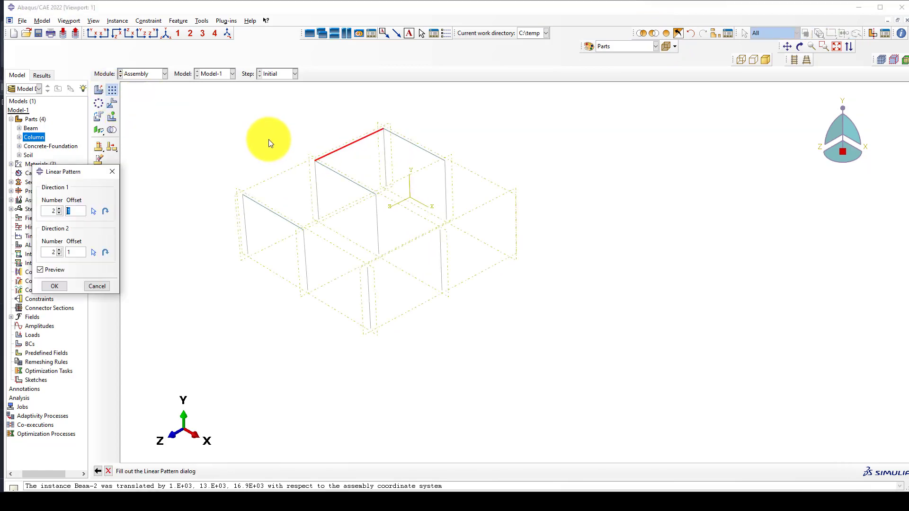
pyautogui.click(94, 211)
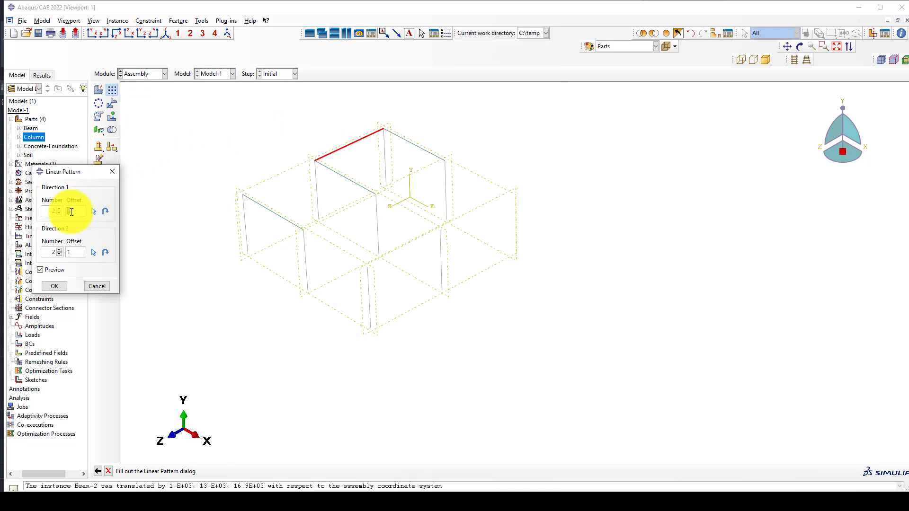
pyautogui.write('4000')
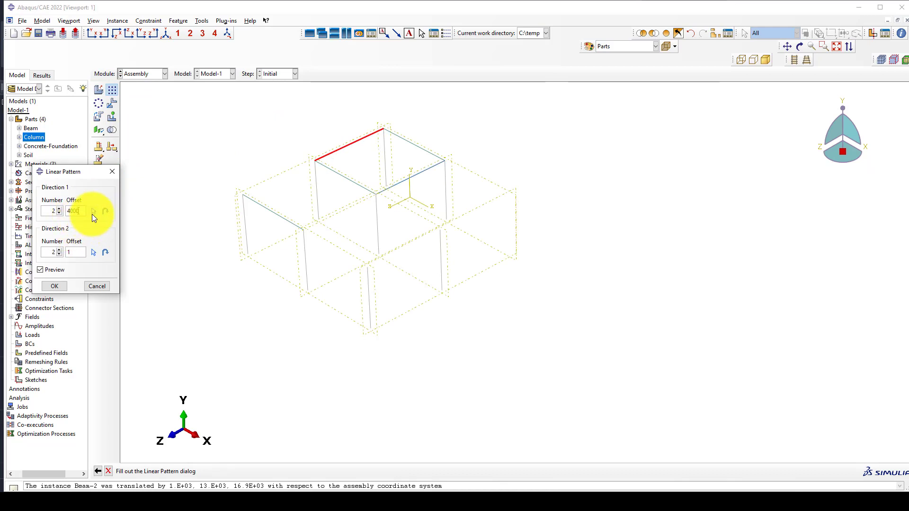
pyautogui.click(69, 253)
pyautogui.write('4000')
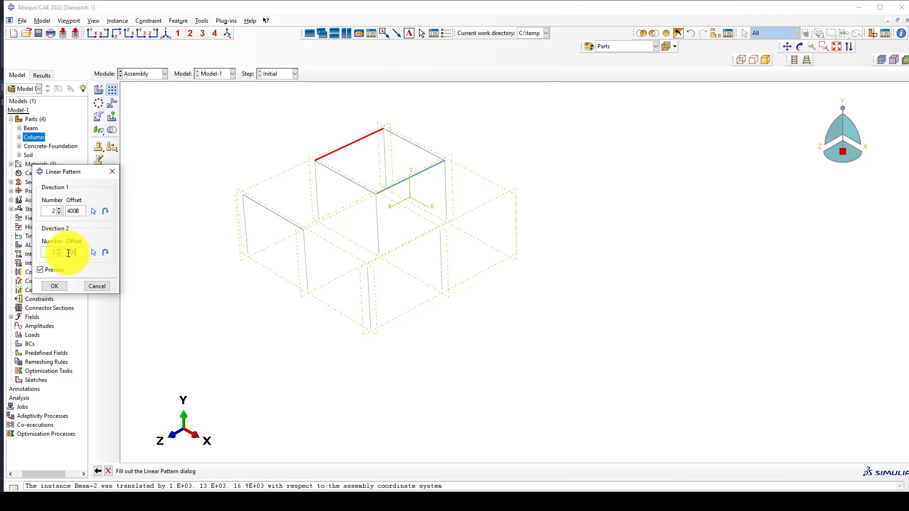
pyautogui.click(94, 252)
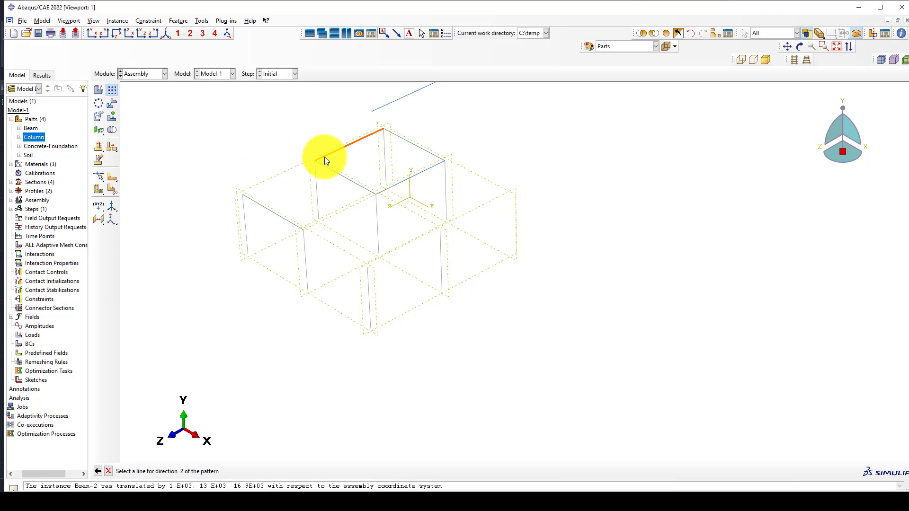
pyautogui.click(325, 157)
pyautogui.click(107, 254)
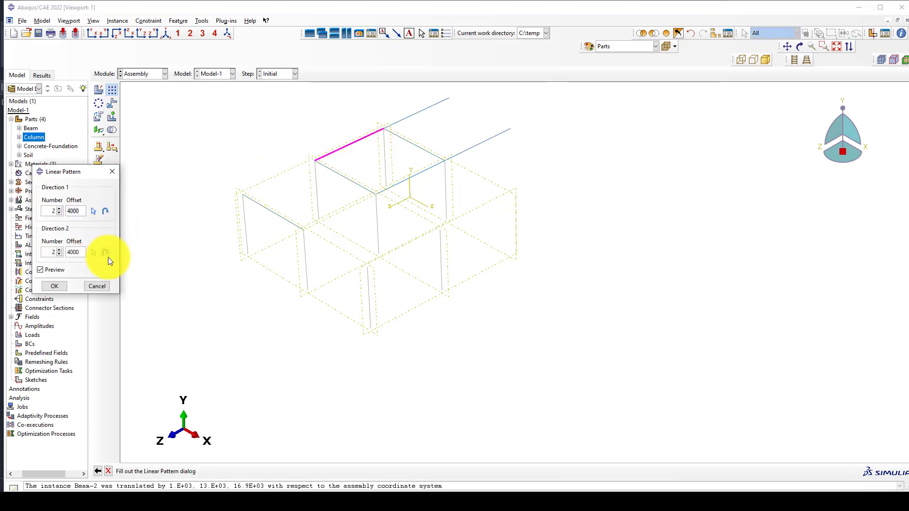
pyautogui.click(50, 284)
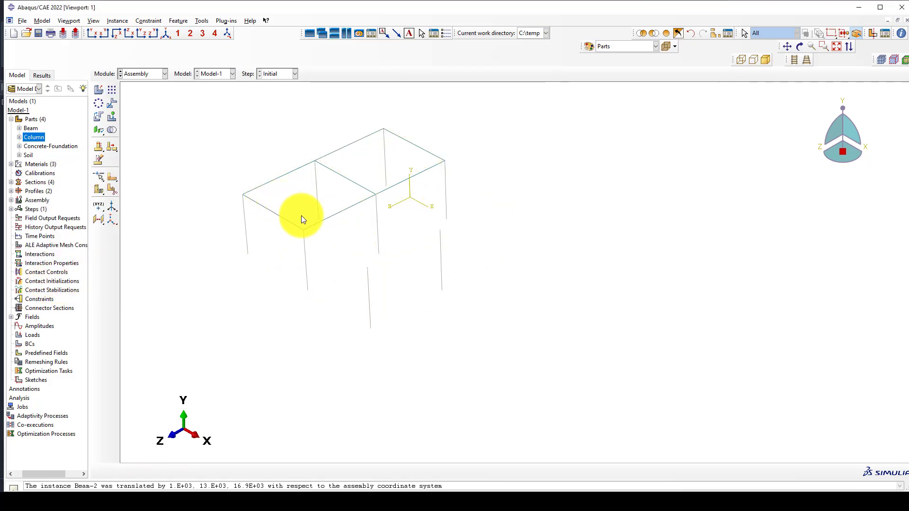
# Step: Pattern the front and middle X-direction beams, with number 2 at 4000 offset in Direction 1 and number 1 in Direction 2
pyautogui.click(112, 90)
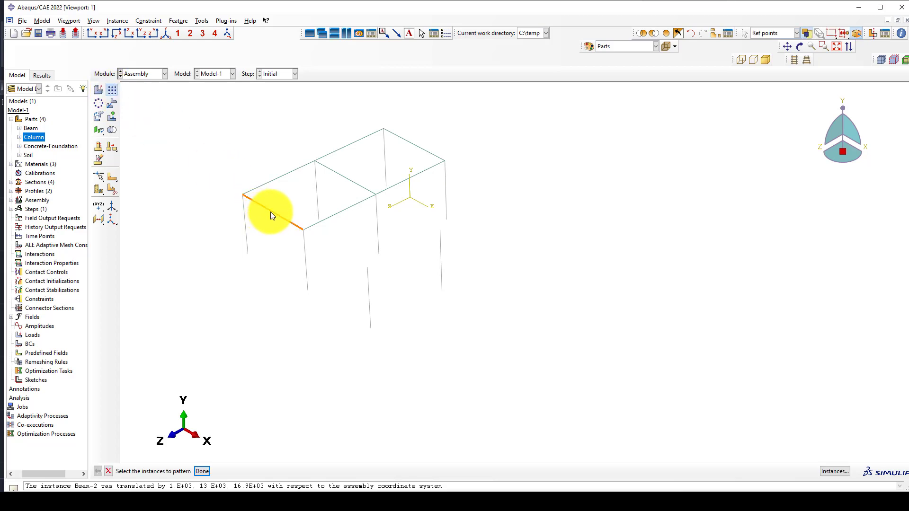
pyautogui.click(348, 184)
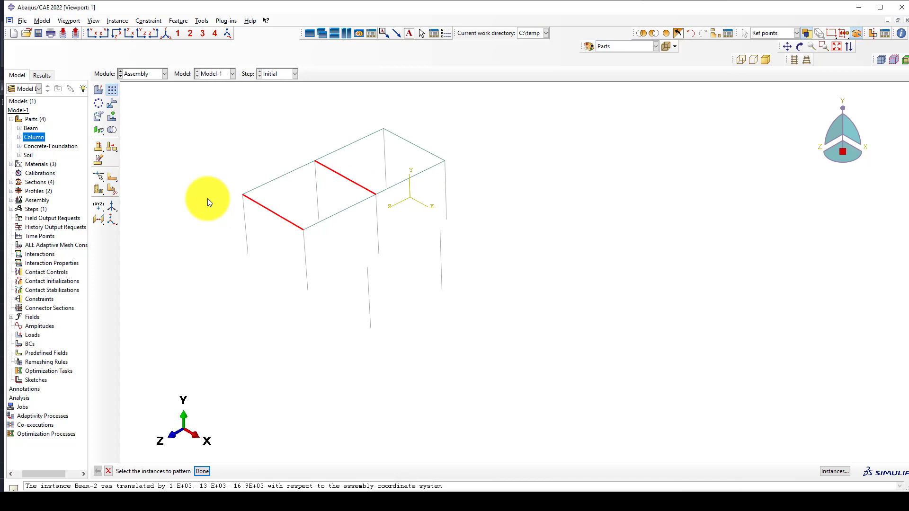
pyautogui.middleClick(192, 177)
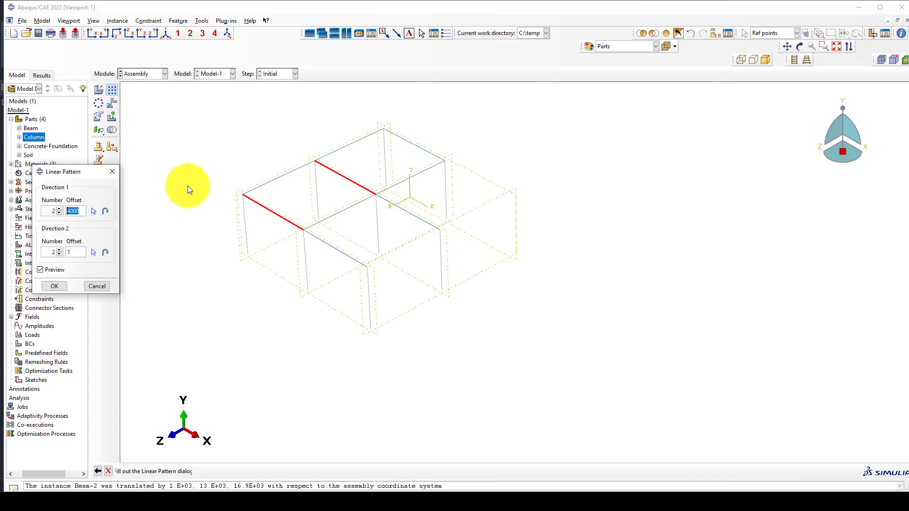
pyautogui.click(59, 254)
pyautogui.click(67, 286)
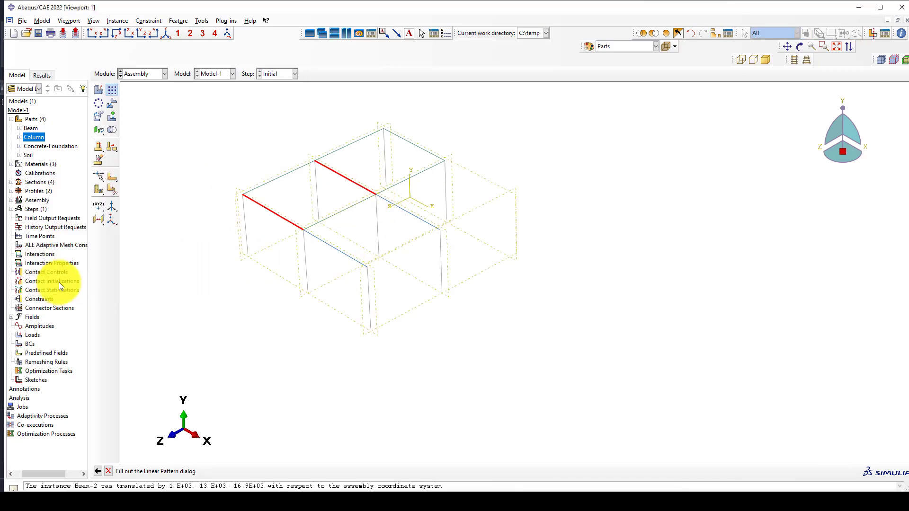
# Step: Pattern the front Z-direction beam on the middle column line, with number 2 at 4000 offset in Direction 1 and number 1 in Direction 2
pyautogui.click(111, 90)
pyautogui.click(337, 212)
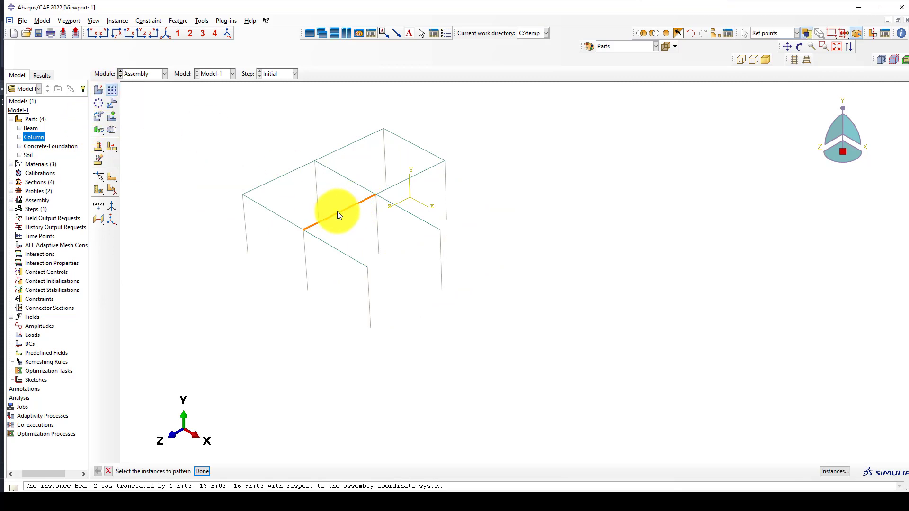
pyautogui.middleClick(227, 247)
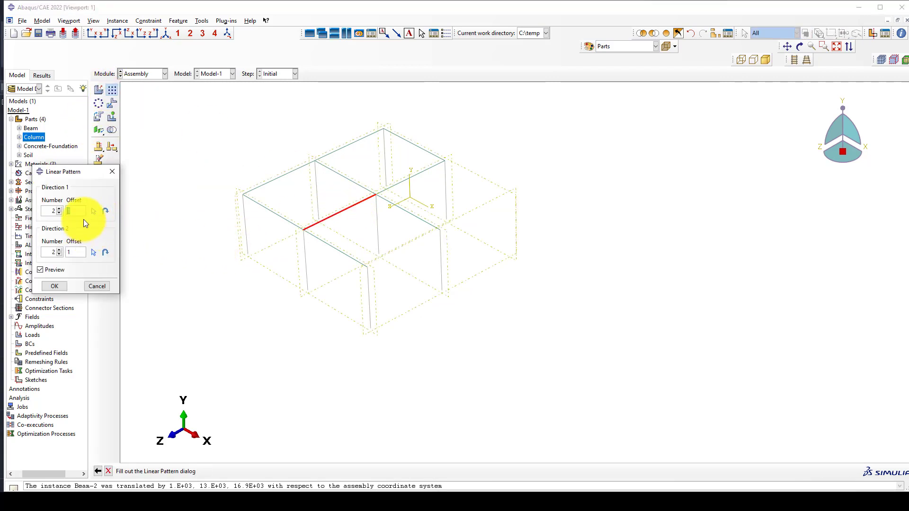
pyautogui.write('4000')
pyautogui.click(59, 255)
pyautogui.click(55, 286)
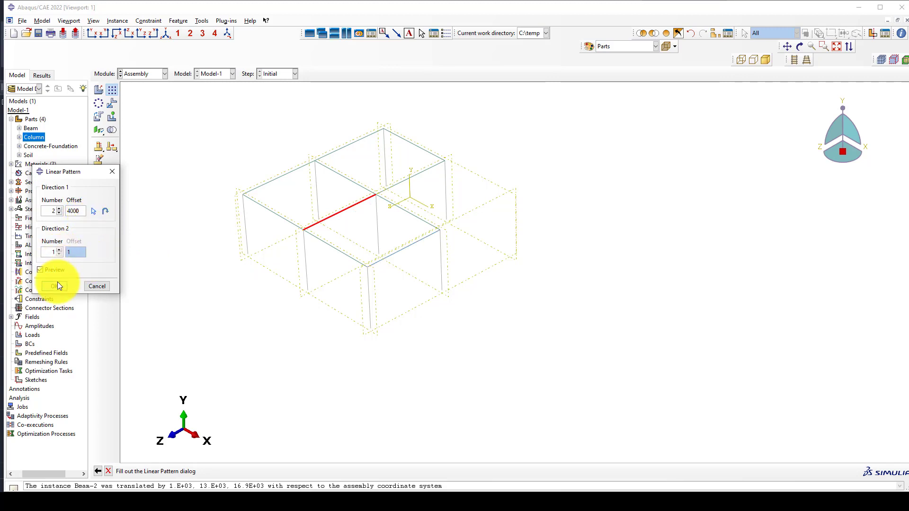
# Step: Pattern all columns and beams of the storey upward, with number 1 in Direction 1 and number 7 at 3000 offset in flipped Direction 2
pyautogui.scroll(-2, 487, 243)
pyautogui.scroll(1, 441, 194)
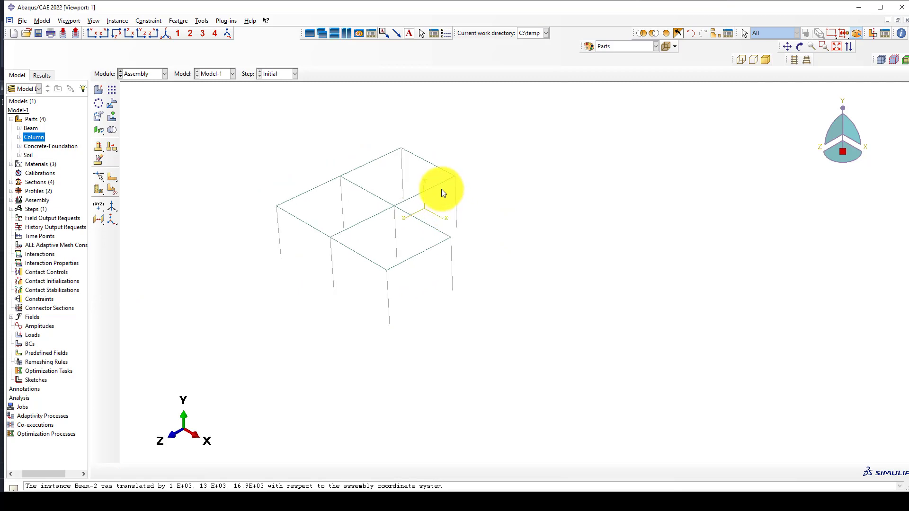
pyautogui.scroll(1, 441, 192)
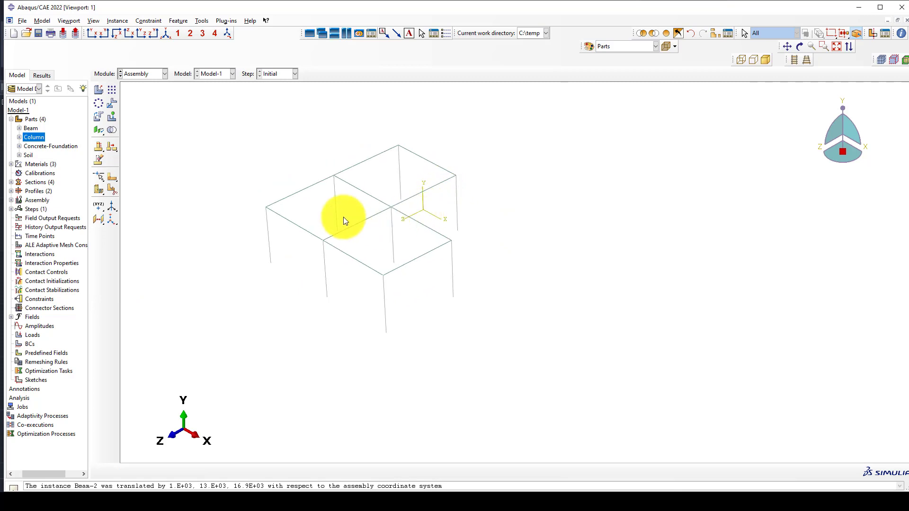
pyautogui.click(112, 89)
pyautogui.scroll(-1, 319, 236)
pyautogui.moveTo(217, 130); pyautogui.dragTo(520, 364)
pyautogui.middleClick(203, 164)
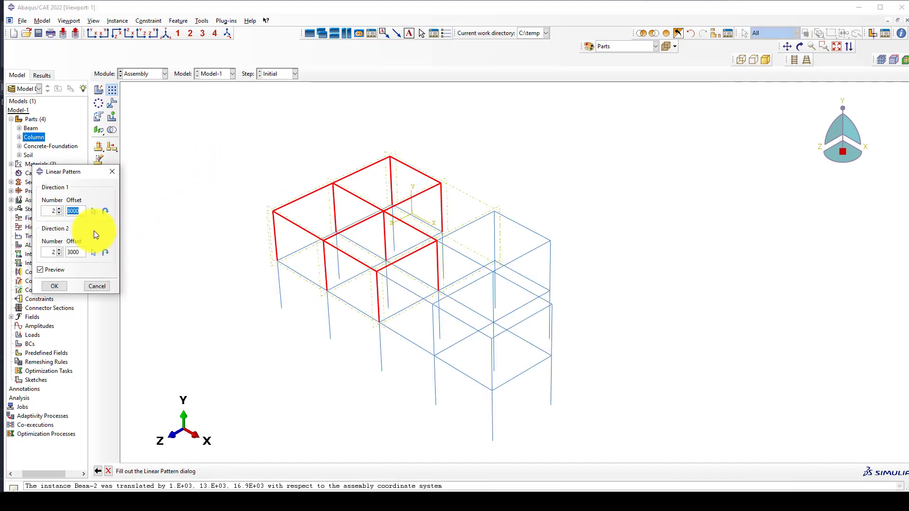
pyautogui.click(104, 252)
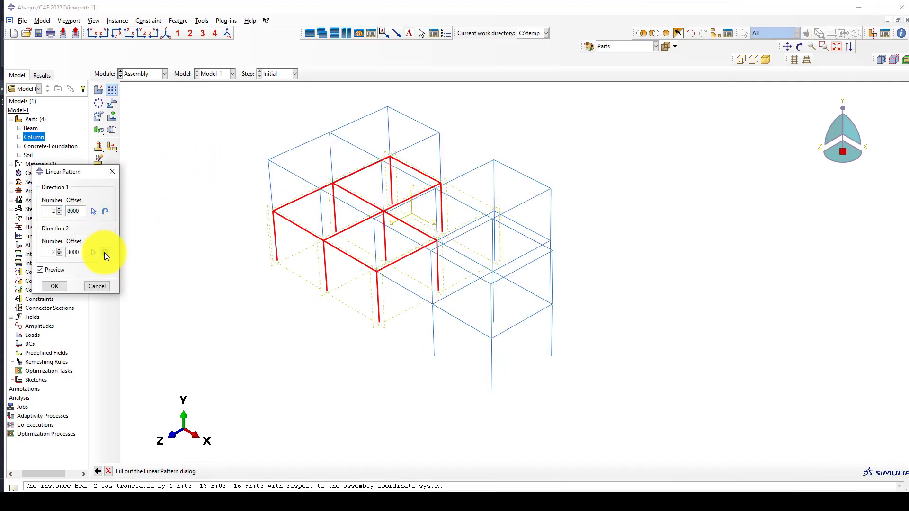
pyautogui.click(59, 214)
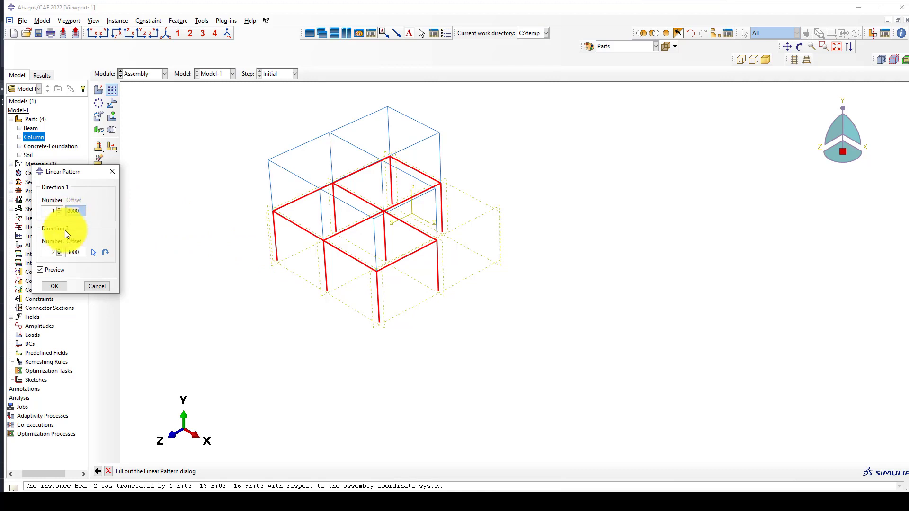
pyautogui.click(61, 250)
pyautogui.click(60, 250)
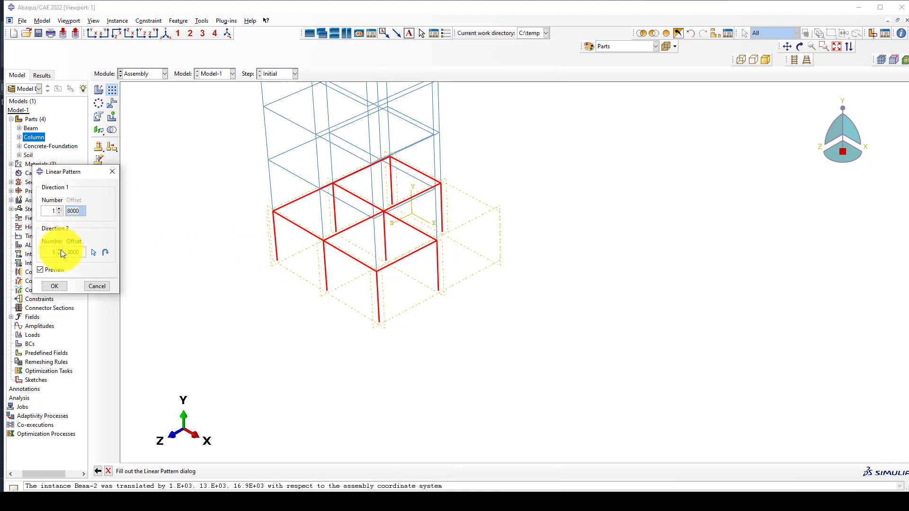
pyautogui.click(61, 250)
pyautogui.click(61, 250)
pyautogui.scroll(5, 360, 283)
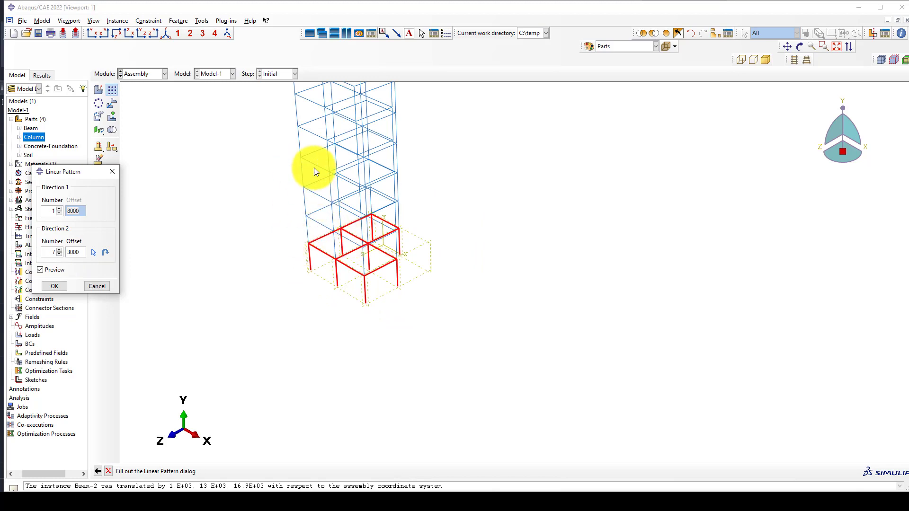
pyautogui.scroll(1, 304, 239)
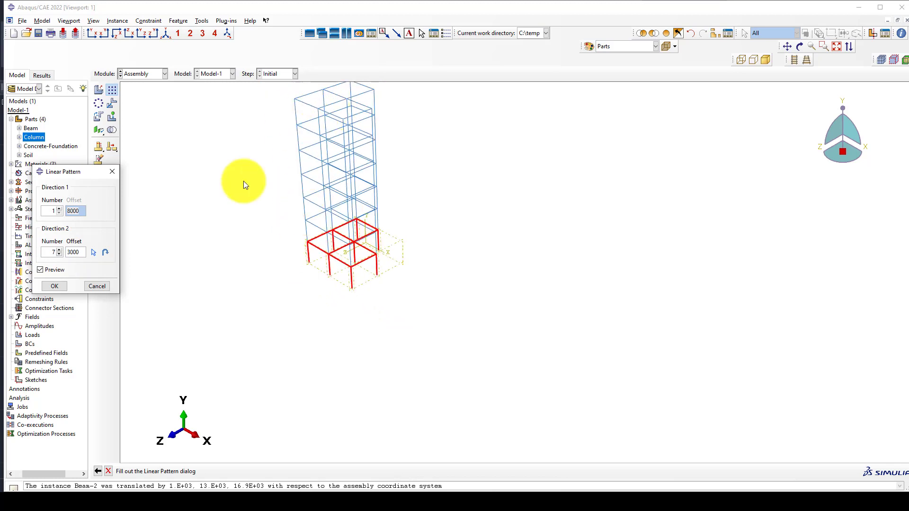
pyautogui.click(61, 286)
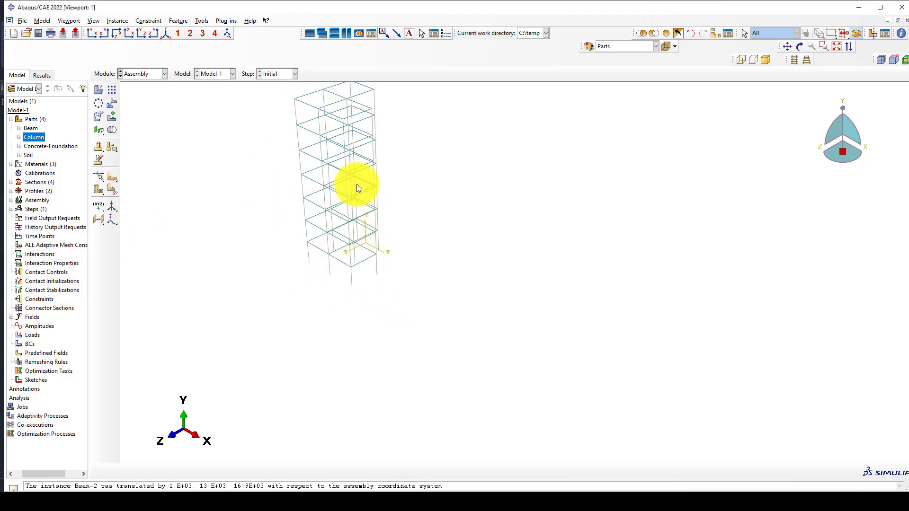
# Step: Merge the geometry of all displayed column and beam instances into a new part named Steel-Framed, suppressing the original instances
pyautogui.scroll(-1, 354, 262)
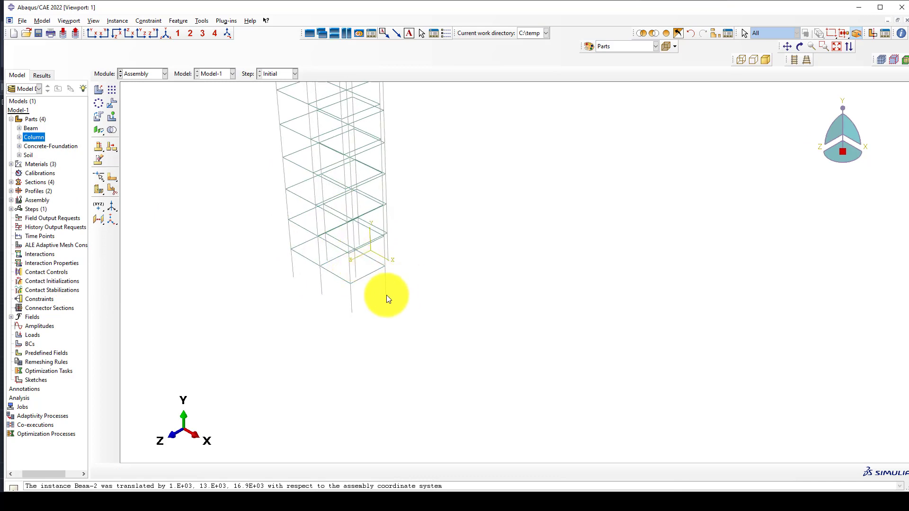
pyautogui.scroll(1, 319, 291)
pyautogui.keyDown('ctrl'); pyautogui.keyDown('alt'); pyautogui.moveTo(323, 289); pyautogui.dragTo(377, 266); pyautogui.keyUp('alt'); pyautogui.keyUp('ctrl')
pyautogui.keyDown('ctrl'); pyautogui.keyDown('alt'); pyautogui.moveTo(378, 266); pyautogui.dragTo(309, 284, button='middle'); pyautogui.keyUp('alt'); pyautogui.keyUp('ctrl')
pyautogui.keyDown('ctrl'); pyautogui.keyDown('alt'); pyautogui.moveTo(385, 240); pyautogui.dragTo(294, 311, button='right'); pyautogui.keyUp('alt'); pyautogui.keyUp('ctrl')
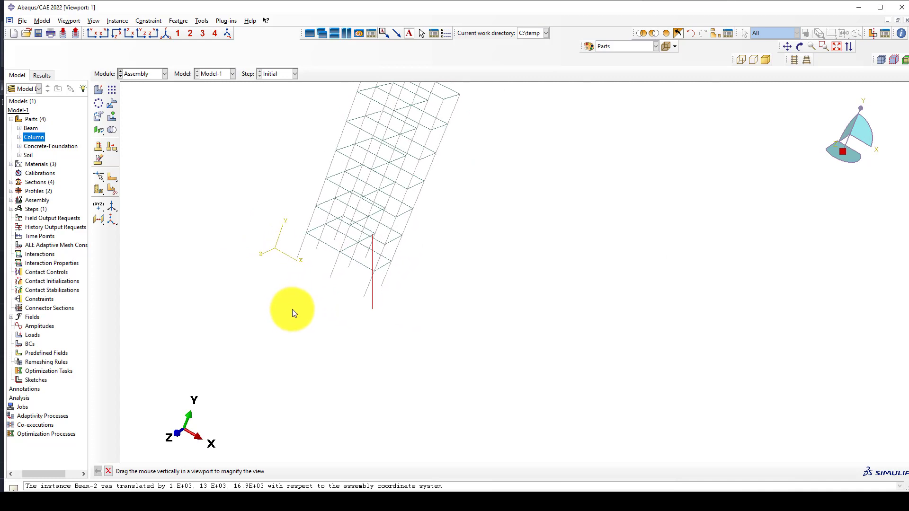
pyautogui.click(168, 33)
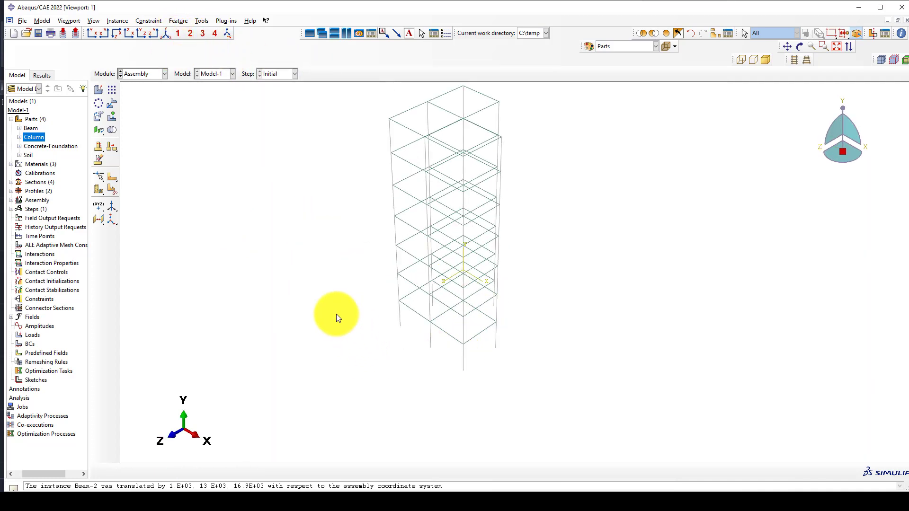
pyautogui.click(112, 130)
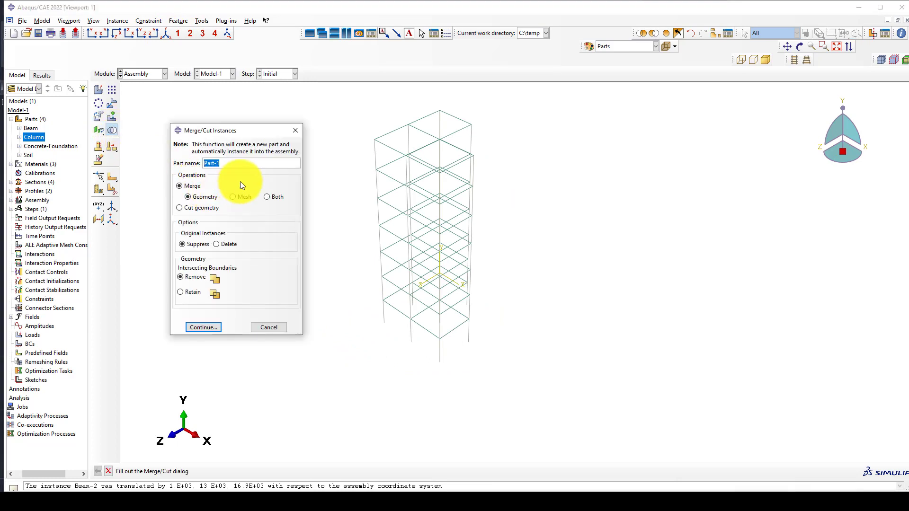
pyautogui.write('Steel-Framed')
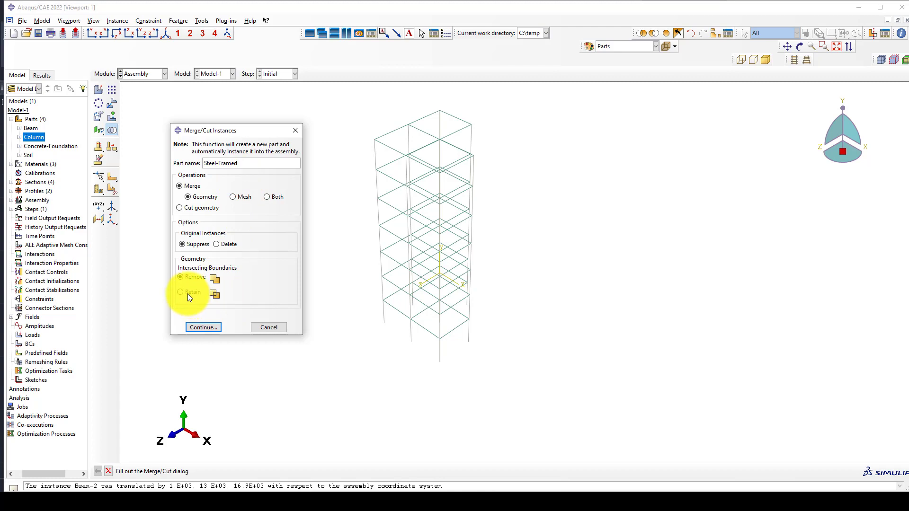
pyautogui.click(209, 326)
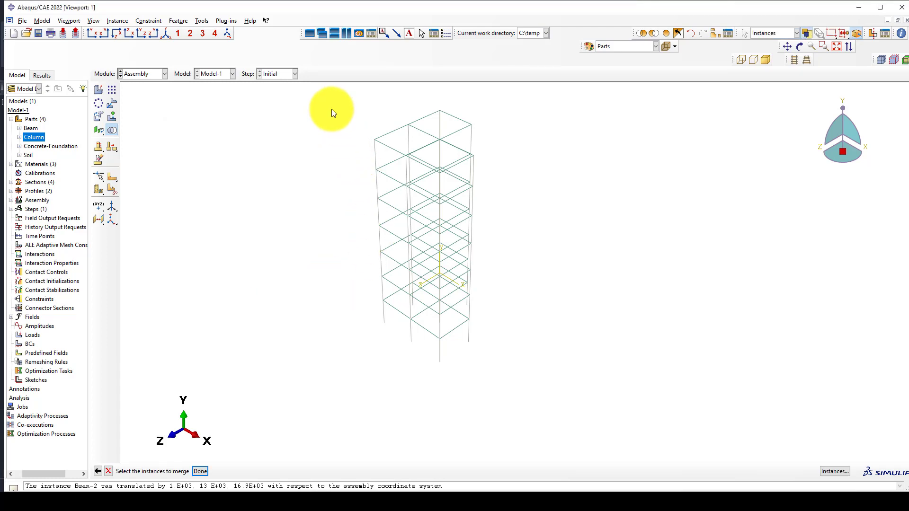
pyautogui.moveTo(323, 93); pyautogui.dragTo(515, 397)
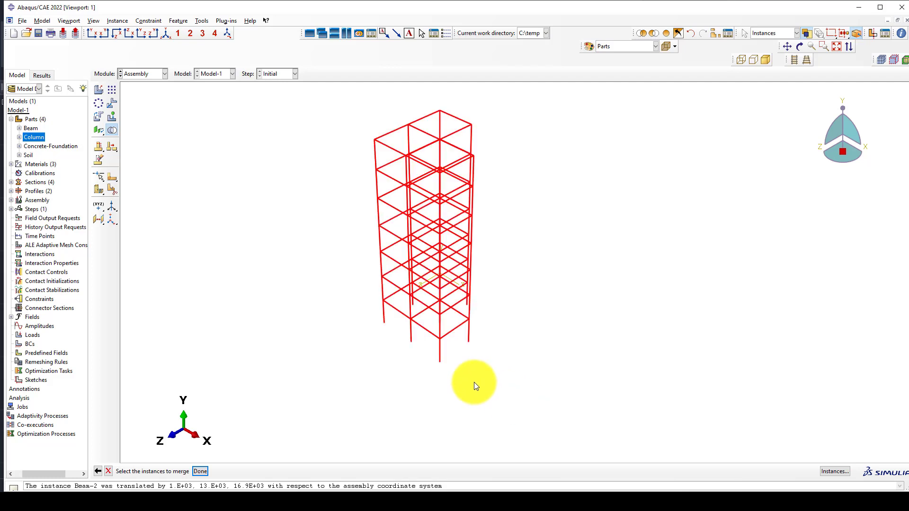
pyautogui.middleClick(330, 310)
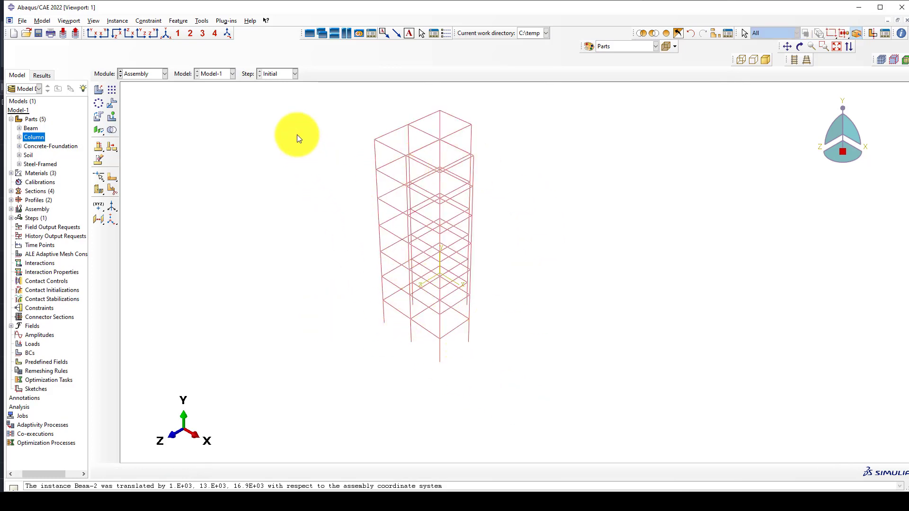
# Step: Display all instances of the assembly again, including the soil and the concrete foundation
pyautogui.click(149, 74)
pyautogui.click(149, 74)
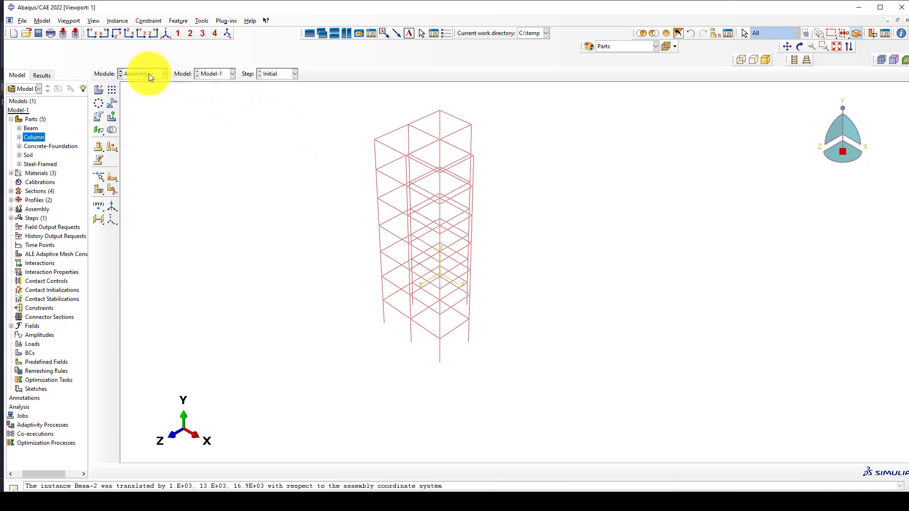
pyautogui.click(666, 33)
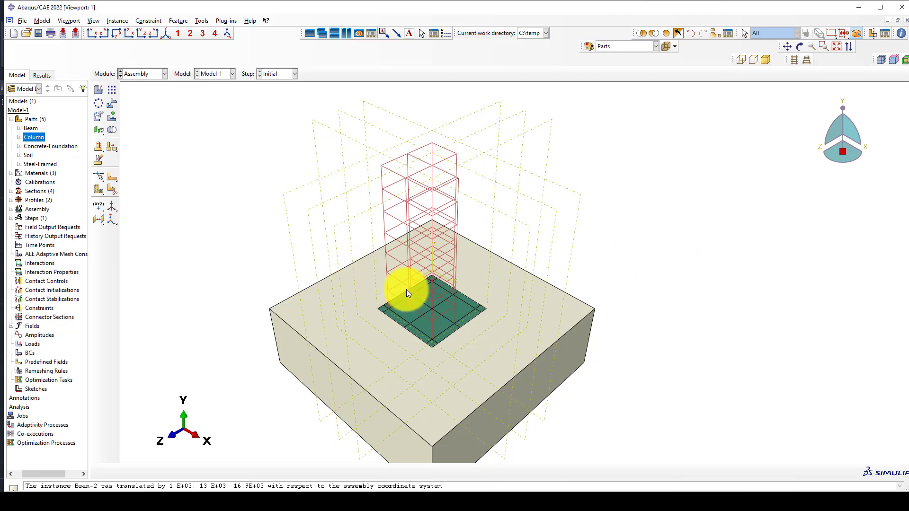
# Step: Open the Steel-Framed part in the Part module and inspect the merged frame
pyautogui.click(148, 73)
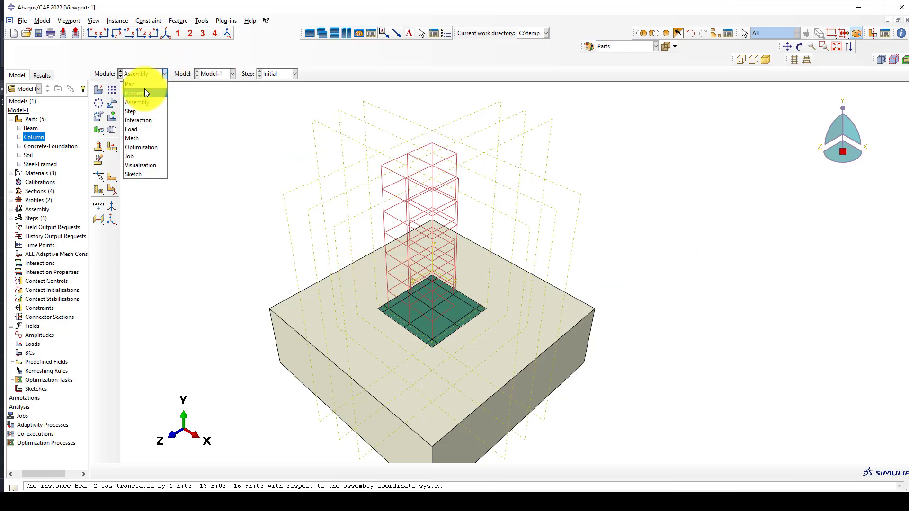
pyautogui.click(144, 88)
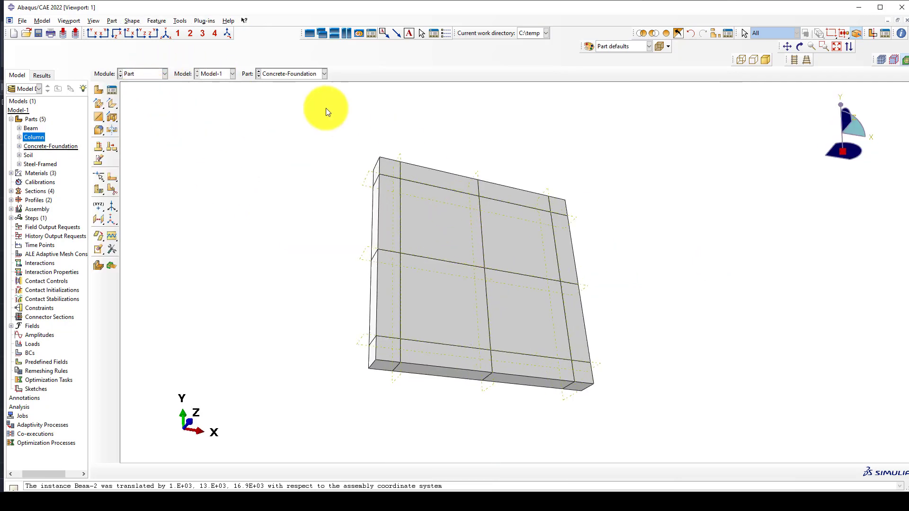
pyautogui.click(294, 73)
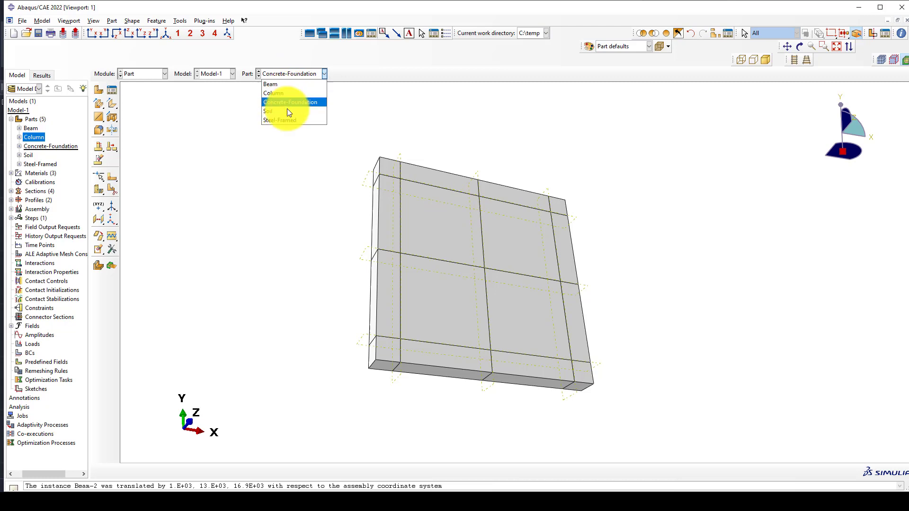
pyautogui.click(280, 125)
pyautogui.click(280, 74)
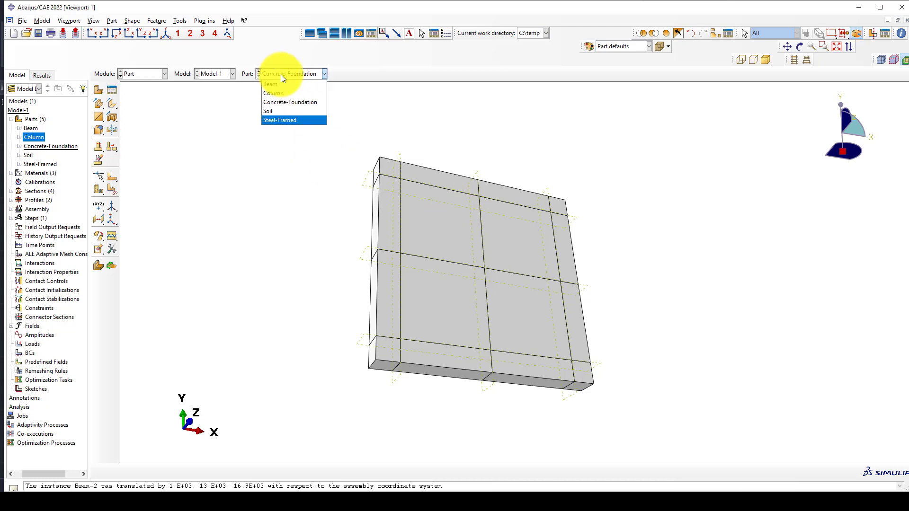
pyautogui.click(279, 121)
pyautogui.scroll(2, 318, 218)
pyautogui.scroll(-6, 454, 298)
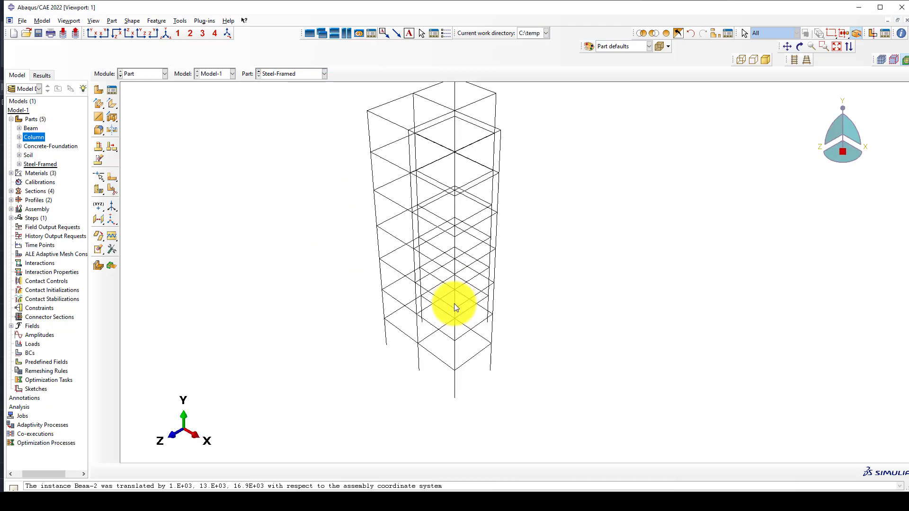
pyautogui.keyDown('ctrl'); pyautogui.keyDown('alt'); pyautogui.moveTo(454, 324); pyautogui.dragTo(454, 251); pyautogui.keyUp('alt'); pyautogui.keyUp('ctrl')
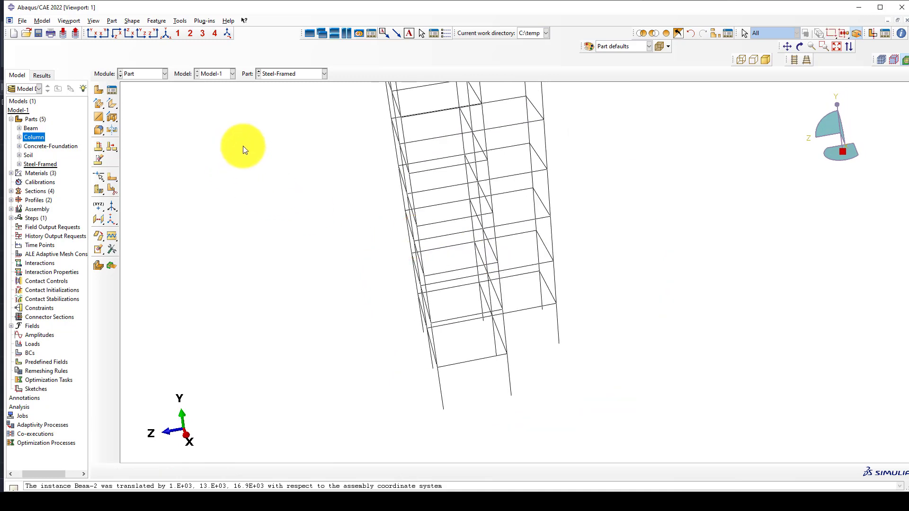
# Step: Show the Steel-Framed part in the front XY view with perspective turned off
pyautogui.click(91, 33)
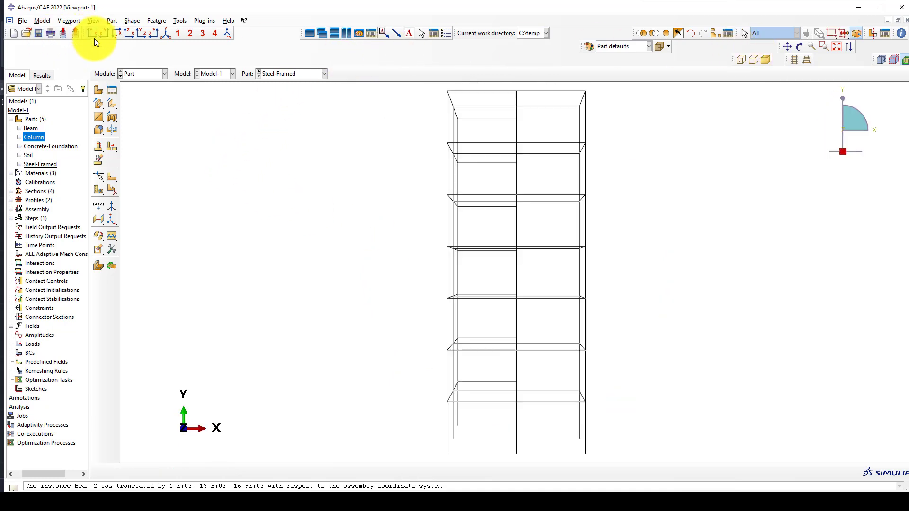
pyautogui.click(794, 60)
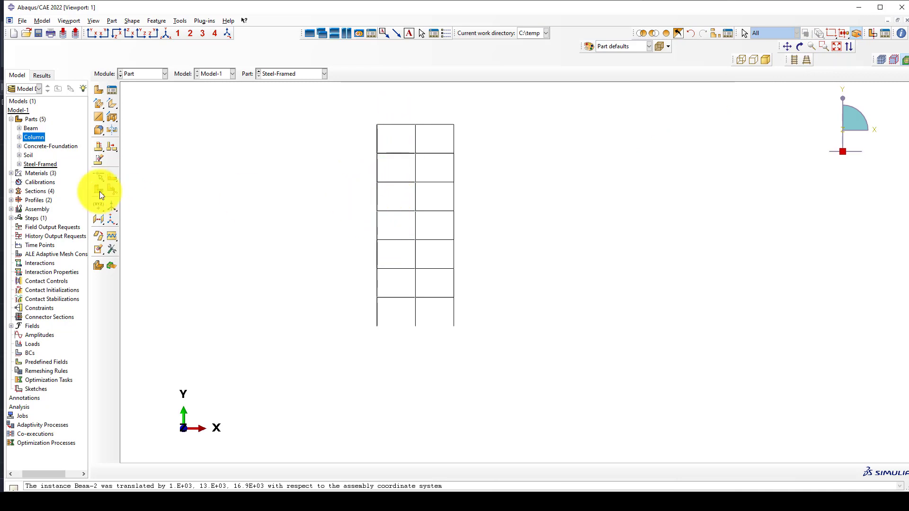
pyautogui.click(112, 221)
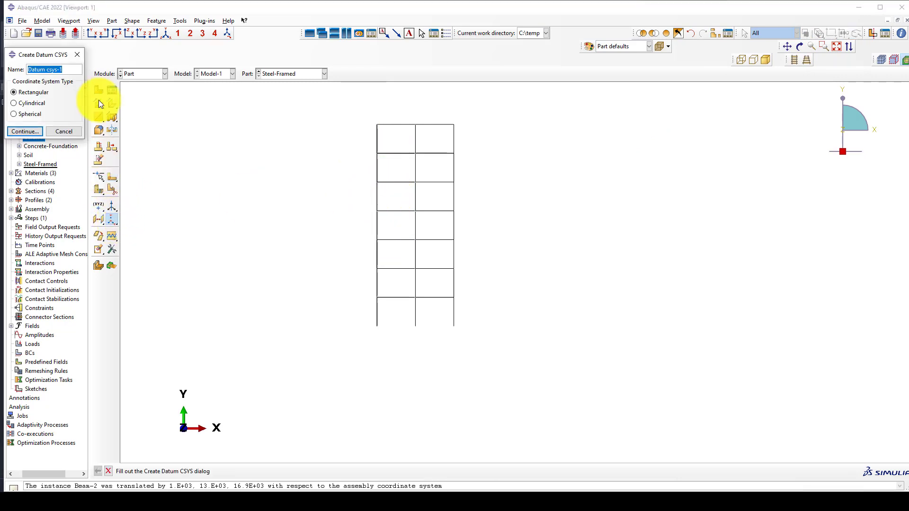
# Step: In the Property module, assign a beam section orientation with n1 direction 0,0,-1 to all X-direction beams of the Steel-Framed part
pyautogui.click(148, 73)
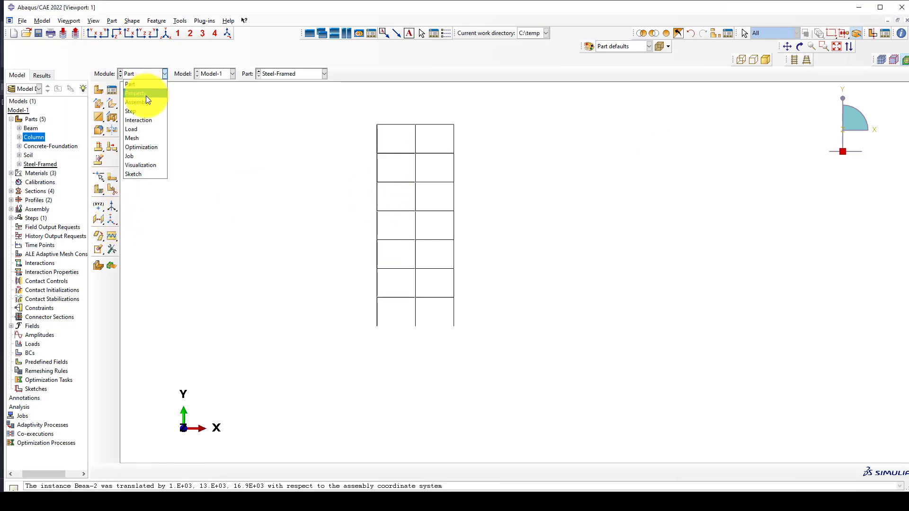
pyautogui.click(146, 94)
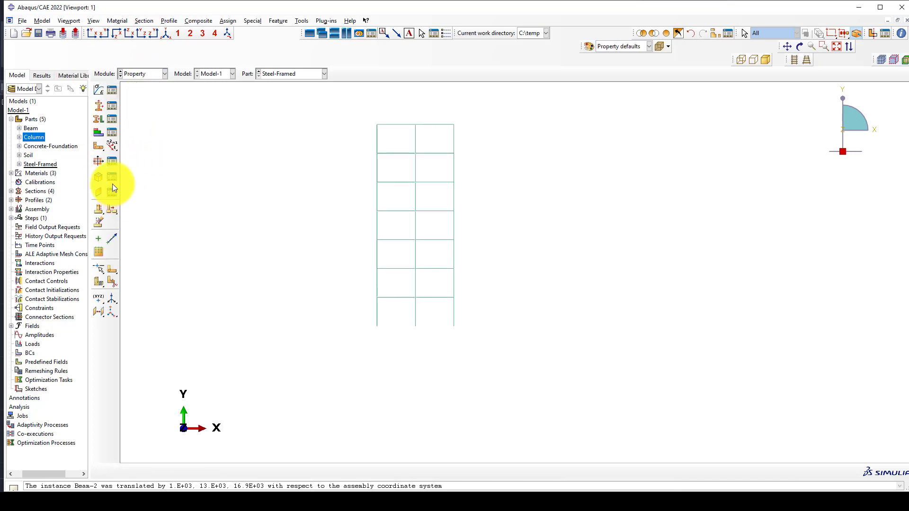
pyautogui.click(112, 146)
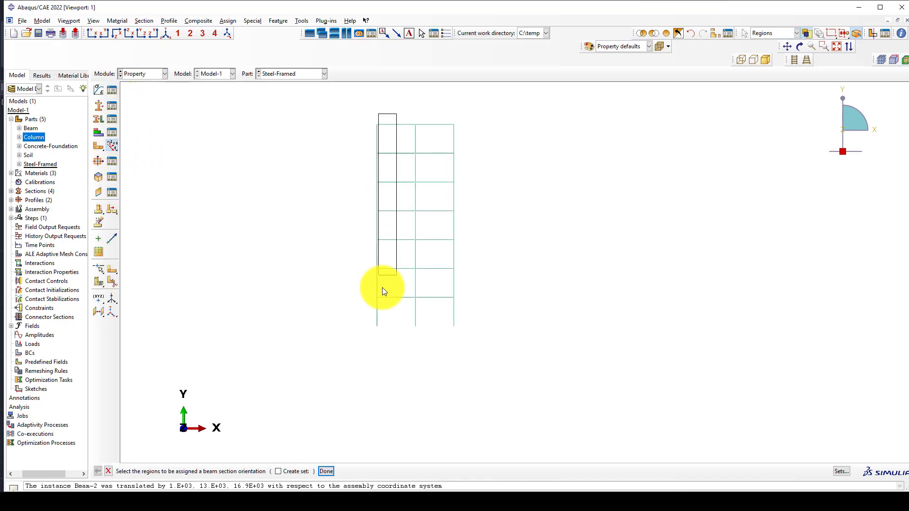
pyautogui.moveTo(396, 114); pyautogui.dragTo(388, 308)
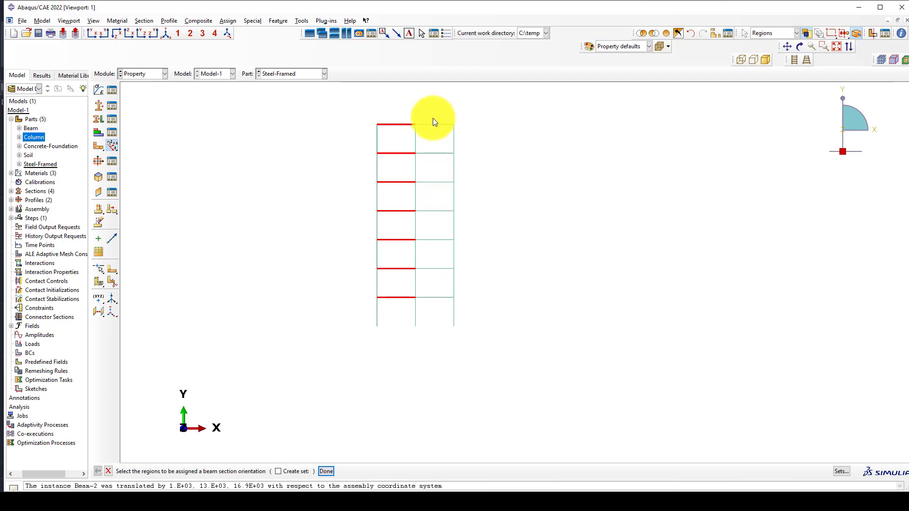
pyautogui.keyDown('shift'); pyautogui.moveTo(436, 192); pyautogui.dragTo(430, 306); pyautogui.keyUp('shift')
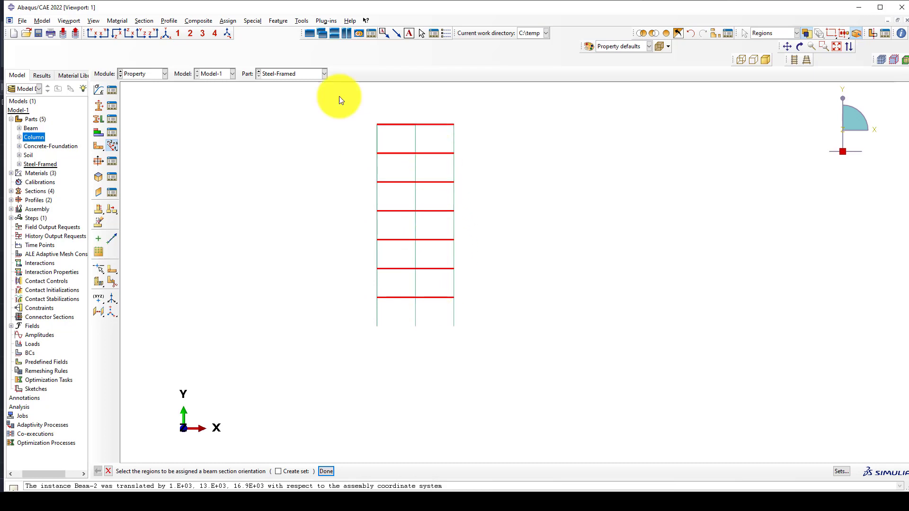
pyautogui.click(166, 34)
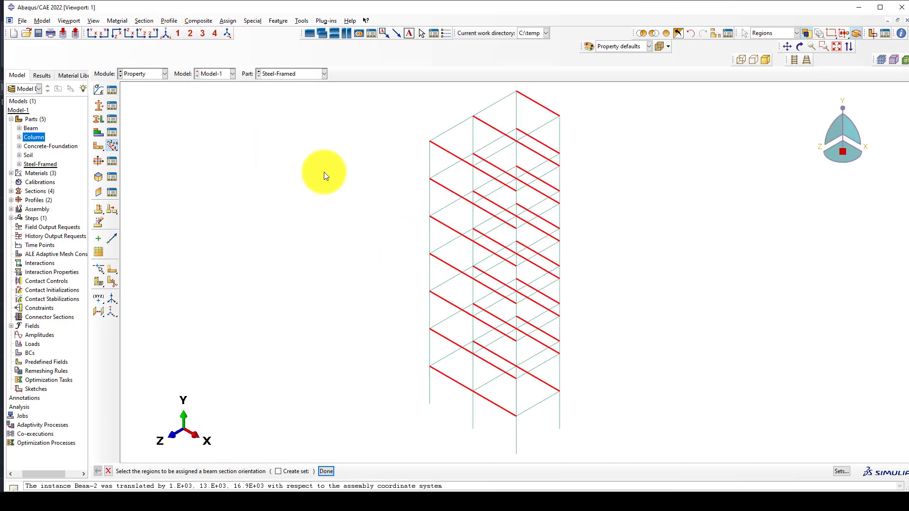
pyautogui.middleClick(294, 177)
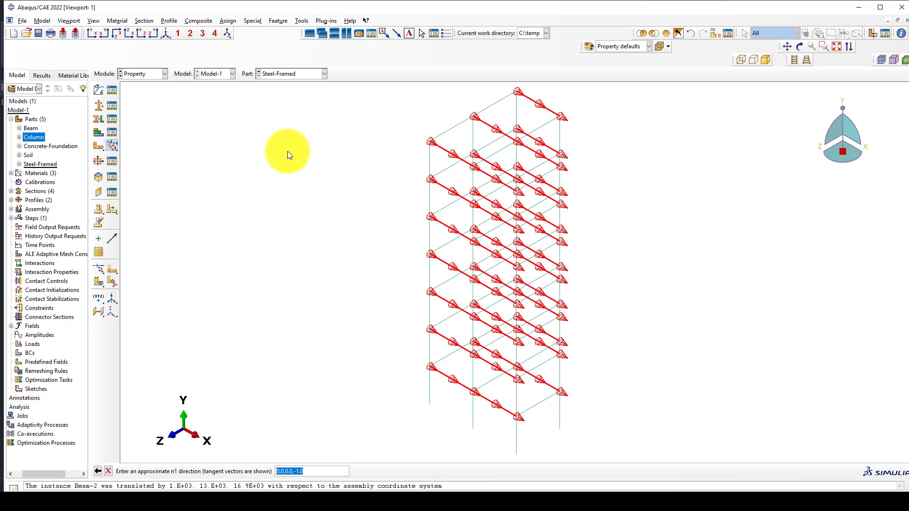
pyautogui.middleClick(290, 173)
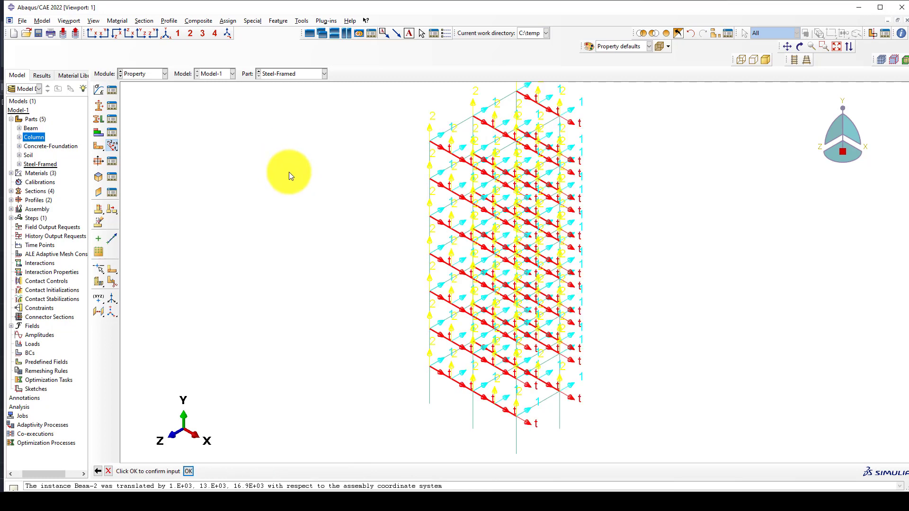
pyautogui.middleClick(290, 174)
# Step: Turn on beam profile rendering with scale factor 1 in the part display options and inspect the X-direction beams
pyautogui.click(94, 21)
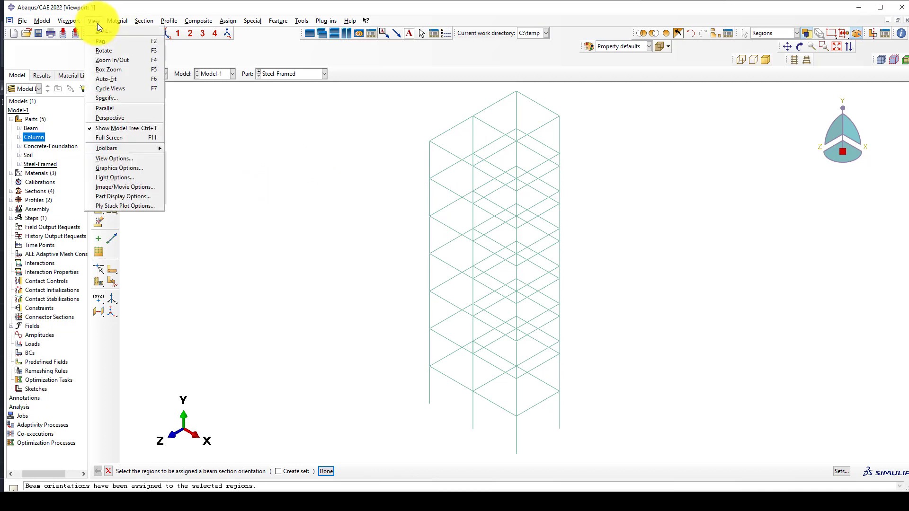
pyautogui.click(137, 197)
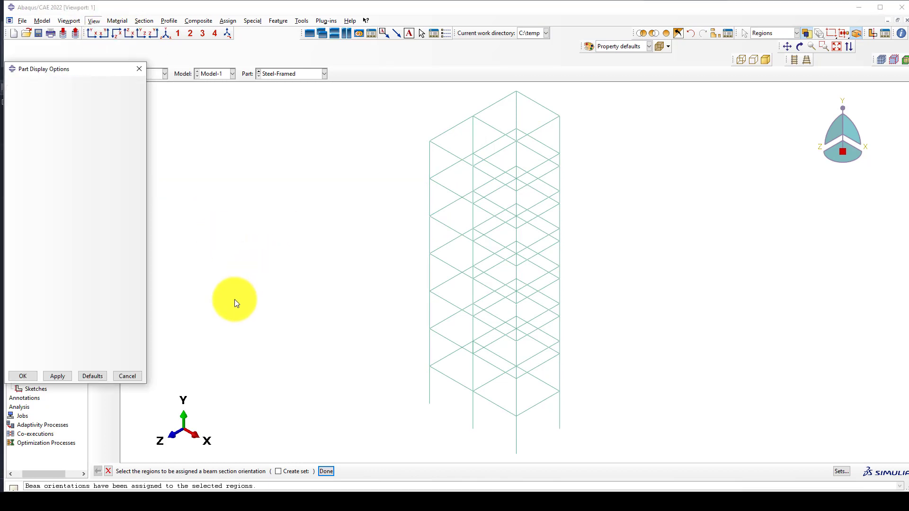
pyautogui.click(37, 320)
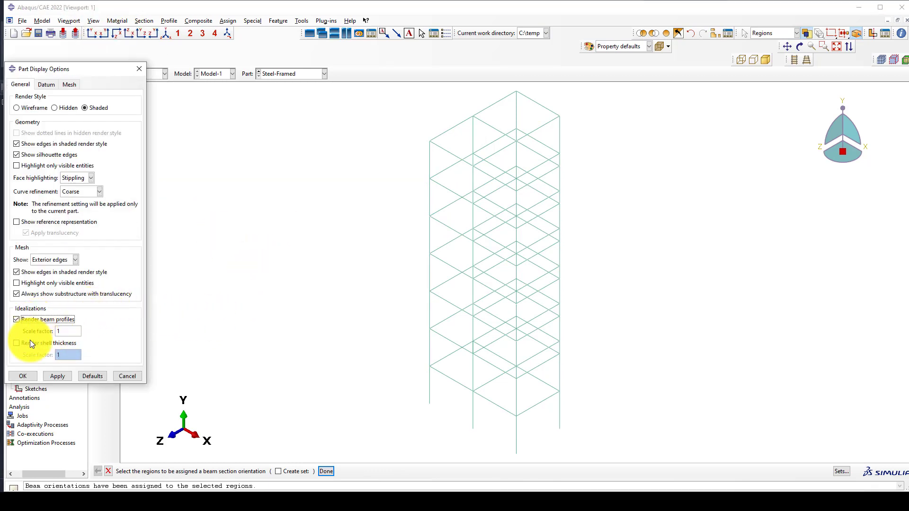
pyautogui.click(30, 342)
pyautogui.click(58, 376)
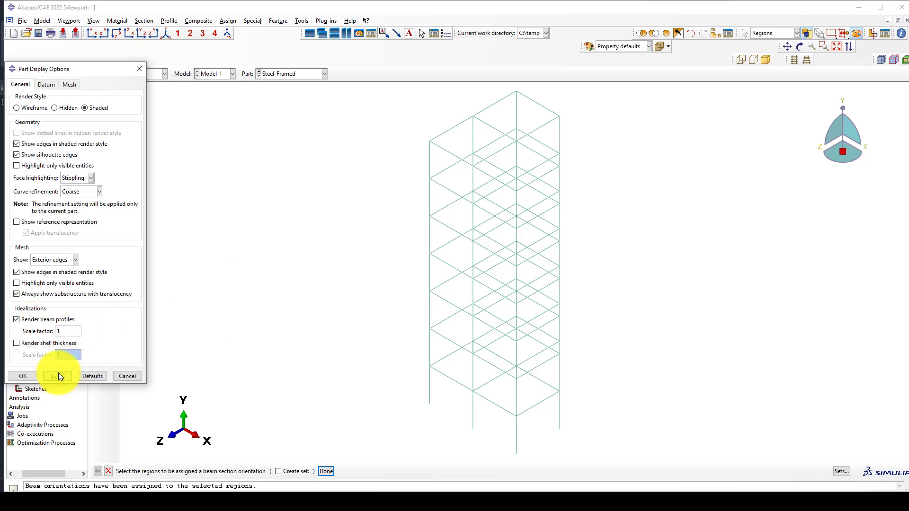
pyautogui.click(23, 376)
pyautogui.scroll(10, 440, 147)
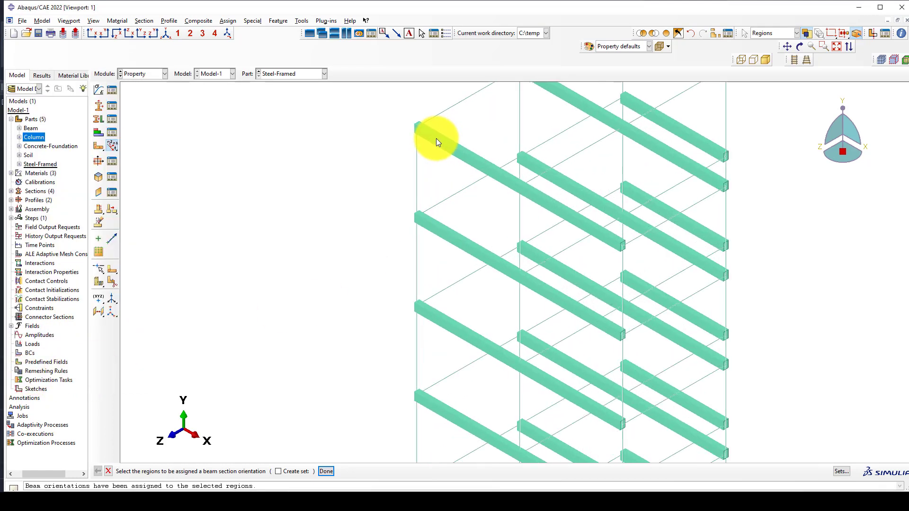
pyautogui.scroll(-6, 377, 164)
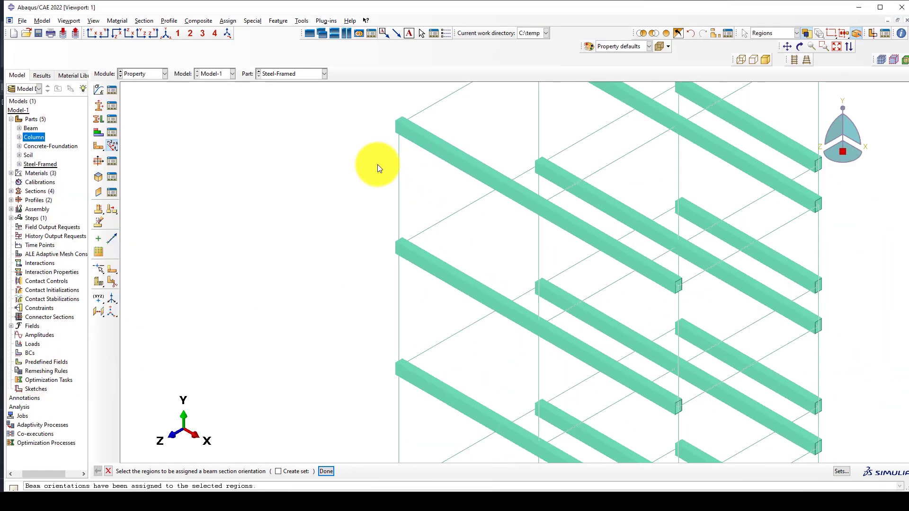
pyautogui.scroll(-2, 378, 173)
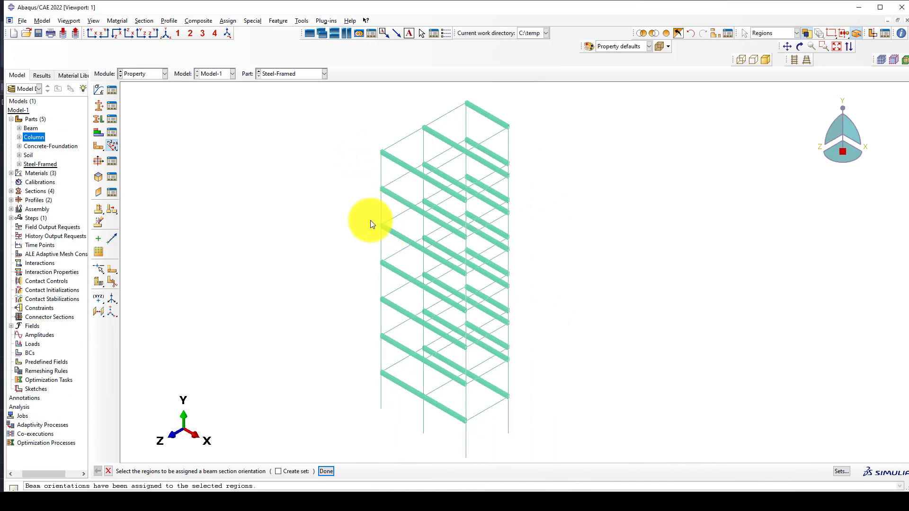
pyautogui.scroll(-1, 371, 220)
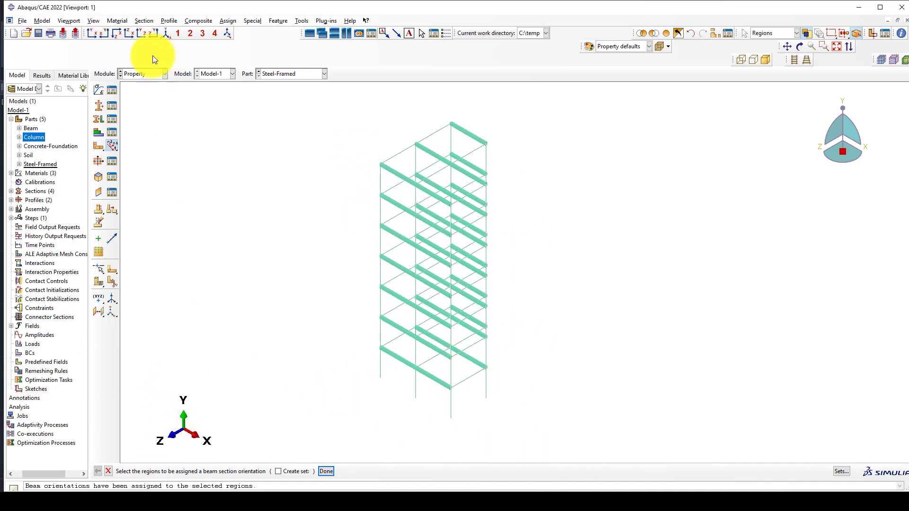
# Step: Select all Z-direction beams in both bays of the YZ view as the regions for a beam section orientation
pyautogui.click(130, 32)
pyautogui.scroll(-2, 242, 207)
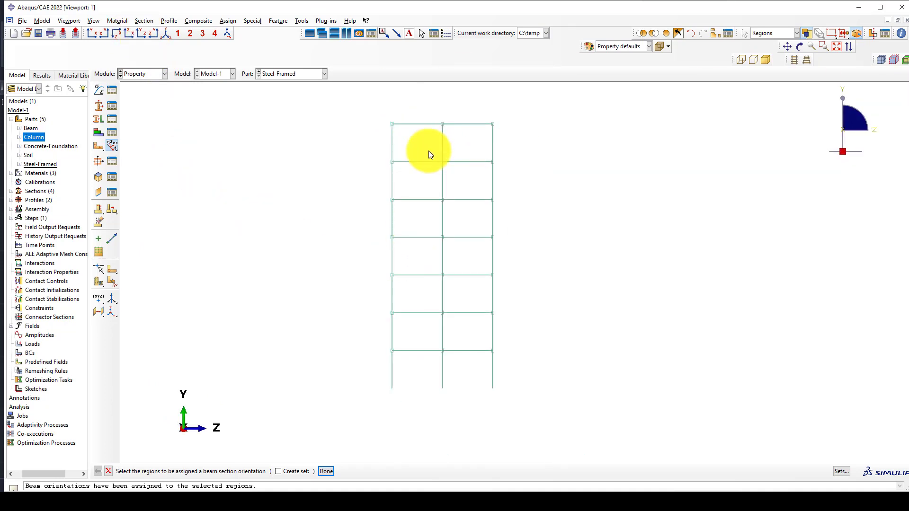
pyautogui.moveTo(429, 109); pyautogui.dragTo(402, 379)
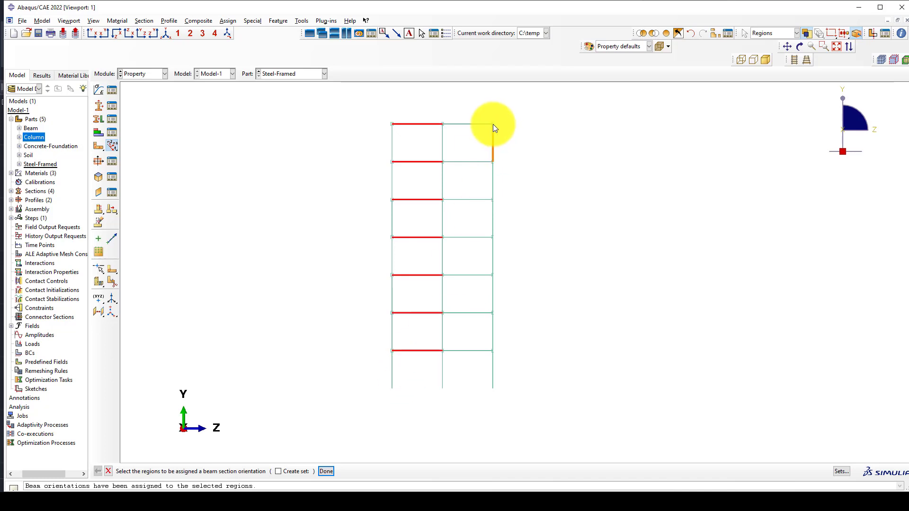
pyautogui.moveTo(476, 112); pyautogui.dragTo(461, 377)
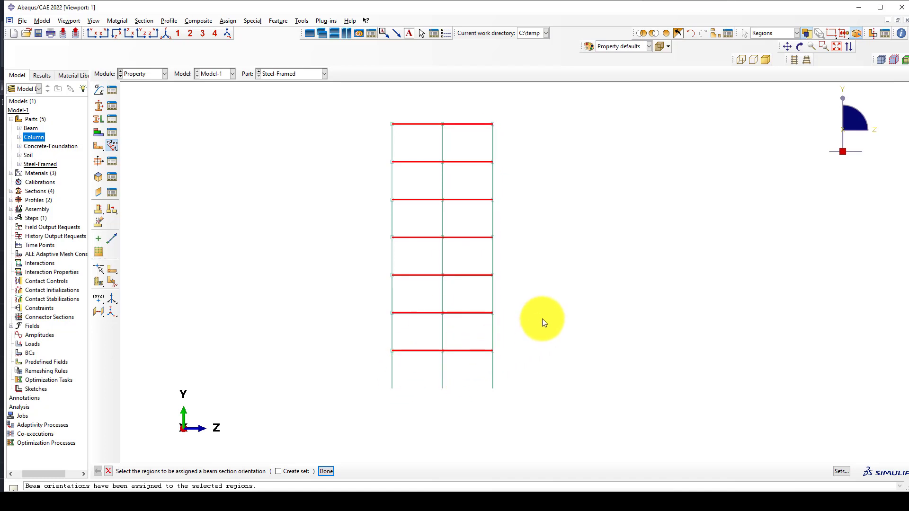
pyautogui.middleClick(543, 318)
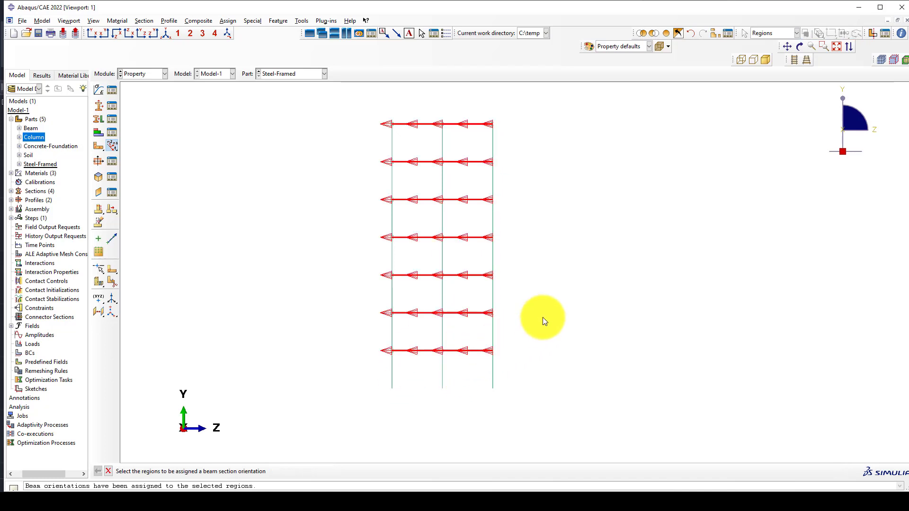
# Step: Try to orient the selected Z-direction beams with n1 directions 0,0,-1 and 0,0,1
pyautogui.middleClick(336, 265)
pyautogui.click(457, 275)
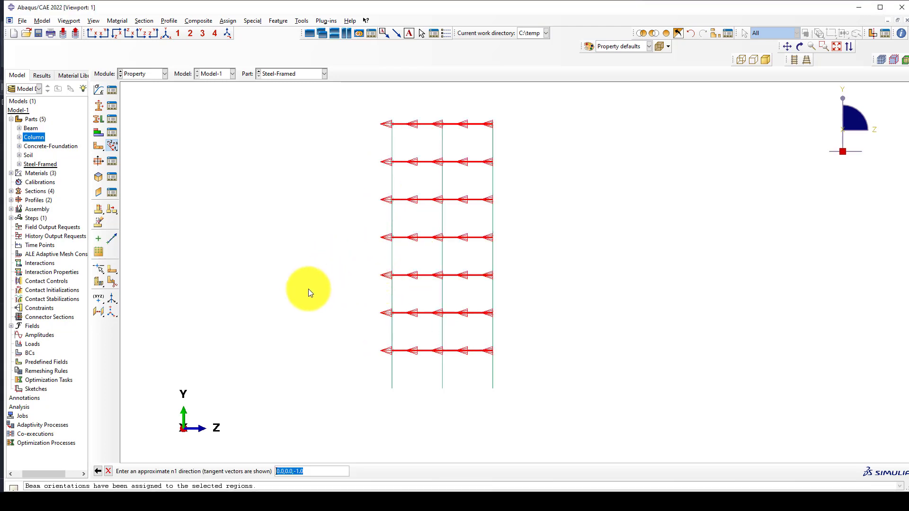
pyautogui.write('0,0,1')
pyautogui.press('Return')
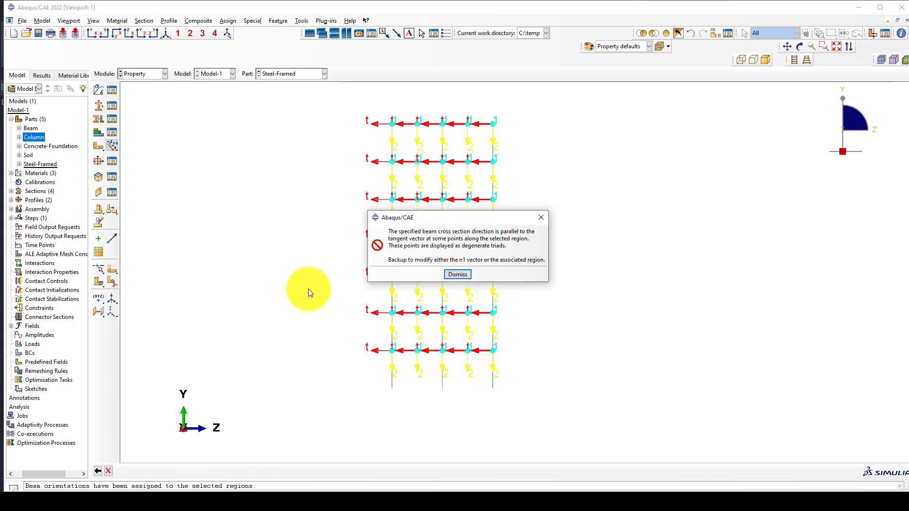
pyautogui.click(453, 275)
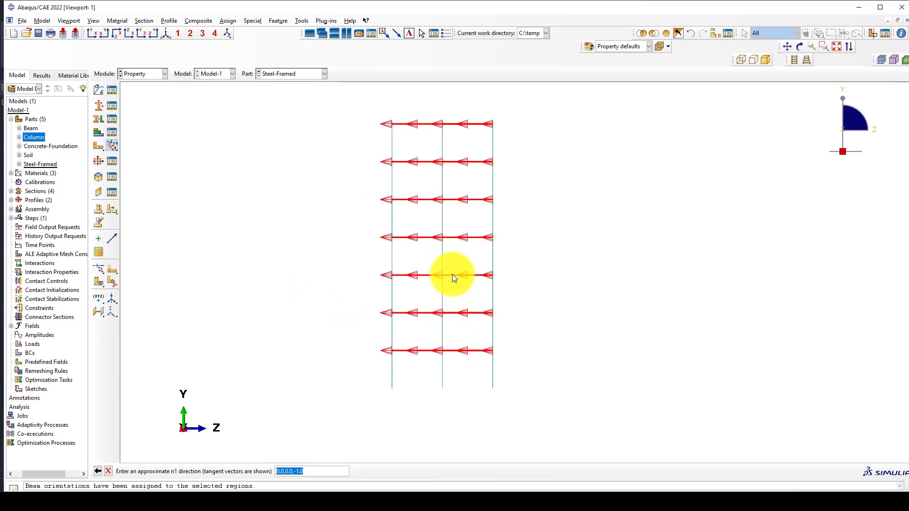
# Step: Assign the selected Z-direction beams an n1 direction perpendicular to their tangents and inspect the rendered profiles in the isometric view
pyautogui.press('Return')
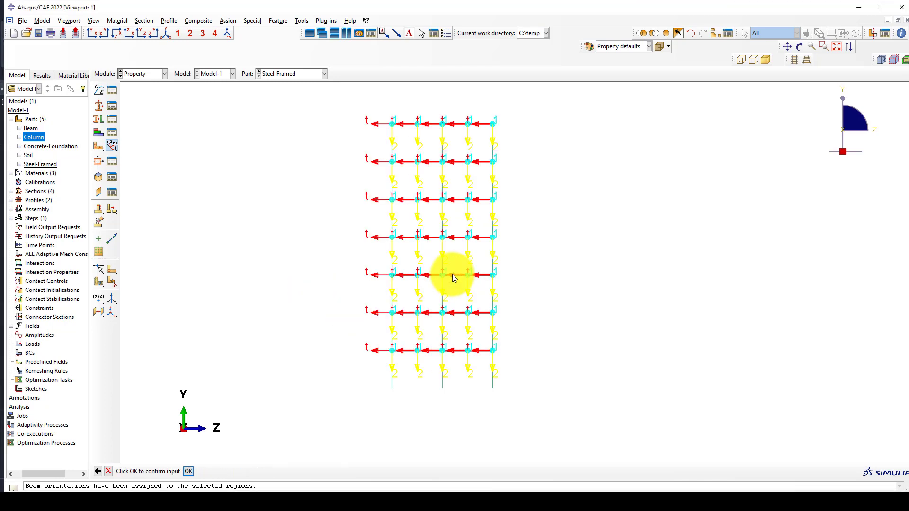
pyautogui.click(188, 471)
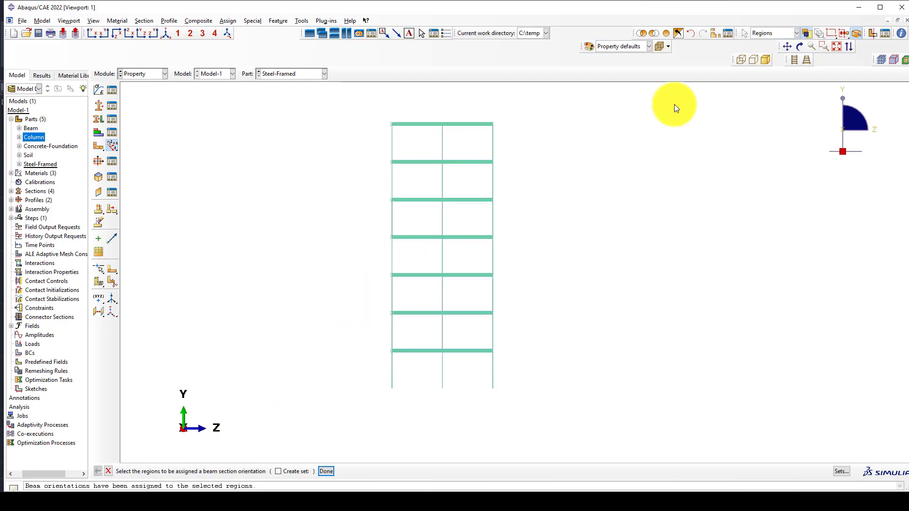
pyautogui.click(167, 34)
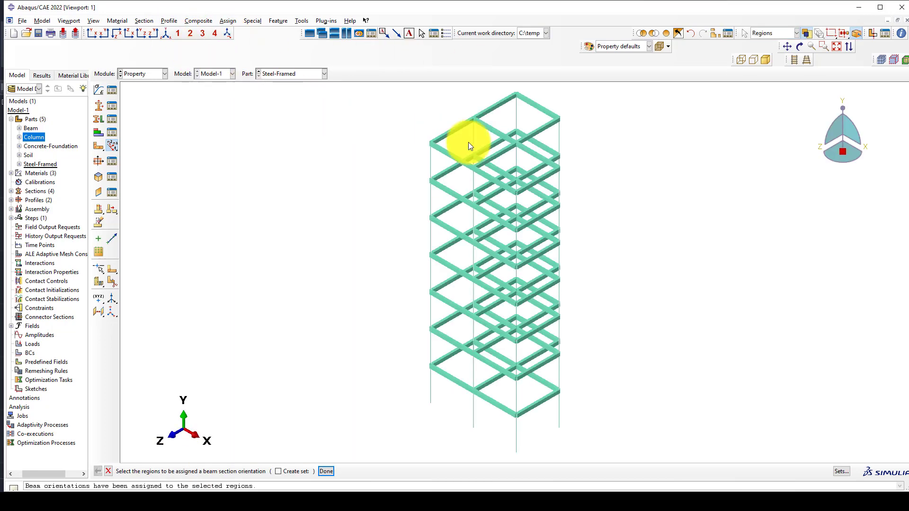
pyautogui.scroll(3, 539, 117)
pyautogui.scroll(10, 495, 174)
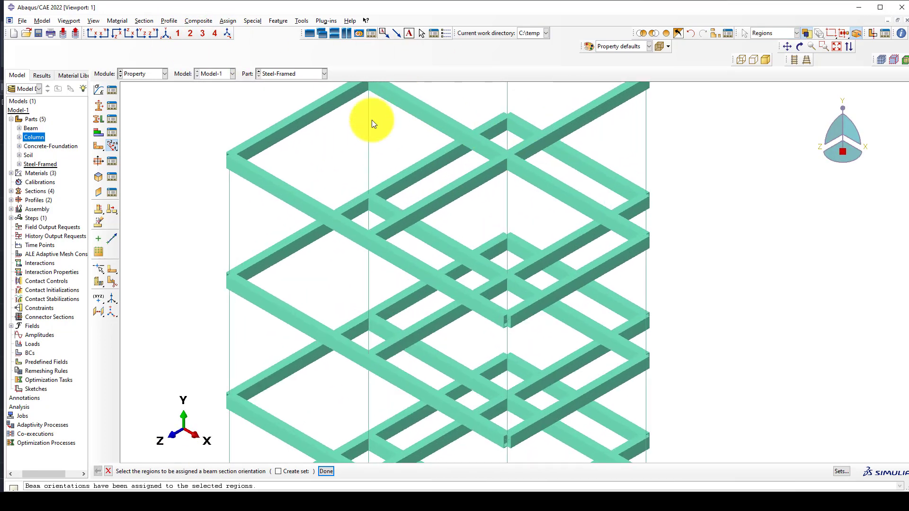
pyautogui.scroll(-10, 407, 252)
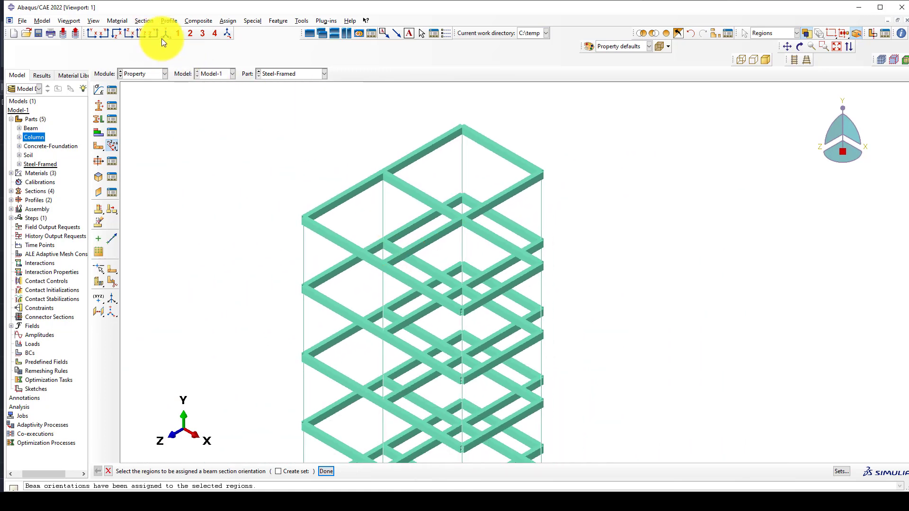
# Step: Assign a beam section orientation with n1 direction 0,0,-1 to all column segments on every storey of the frame
pyautogui.click(94, 32)
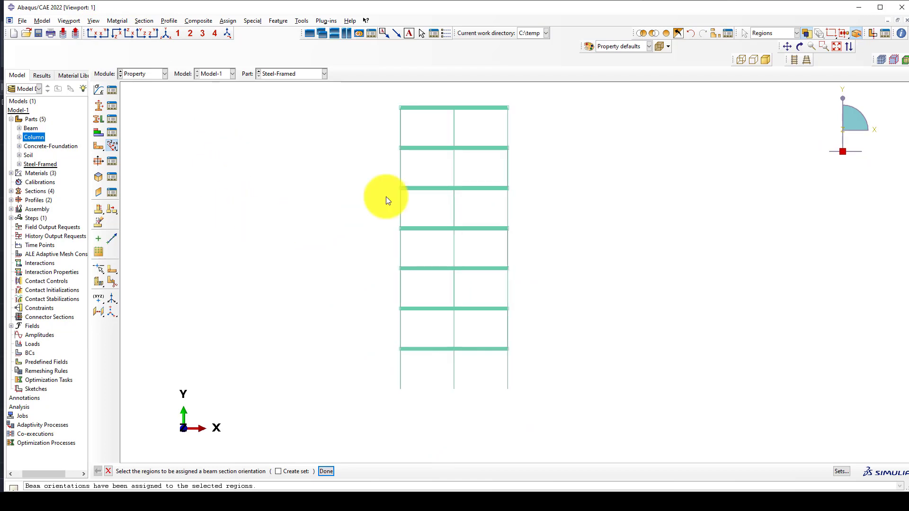
pyautogui.moveTo(529, 125); pyautogui.dragTo(372, 130)
pyautogui.moveTo(526, 162); pyautogui.dragTo(363, 176)
pyautogui.keyDown('shift'); pyautogui.moveTo(524, 196); pyautogui.dragTo(363, 213); pyautogui.keyUp('shift')
pyautogui.keyDown('shift'); pyautogui.moveTo(536, 244); pyautogui.dragTo(379, 253); pyautogui.keyUp('shift')
pyautogui.keyDown('shift'); pyautogui.moveTo(538, 284); pyautogui.dragTo(337, 291); pyautogui.keyUp('shift')
pyautogui.keyDown('shift'); pyautogui.moveTo(530, 323); pyautogui.dragTo(396, 347); pyautogui.keyUp('shift')
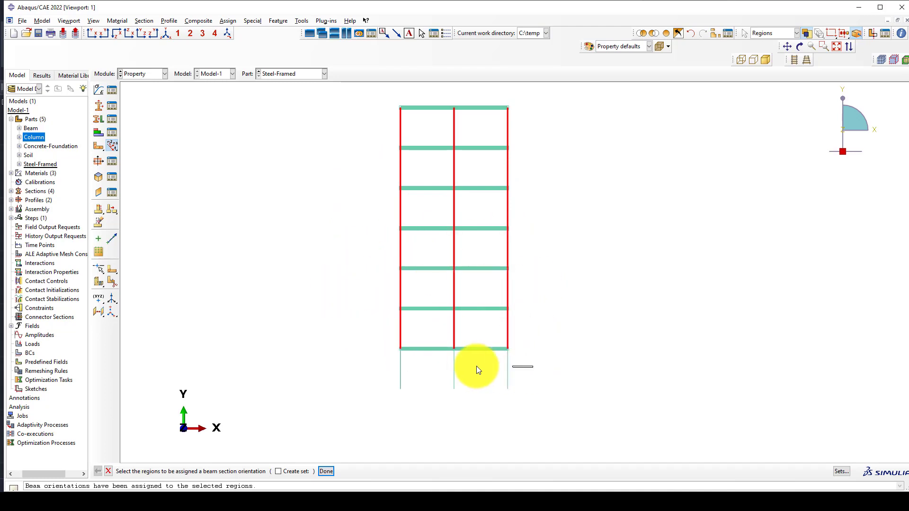
pyautogui.keyDown('shift'); pyautogui.moveTo(476, 366); pyautogui.dragTo(321, 370); pyautogui.keyUp('shift')
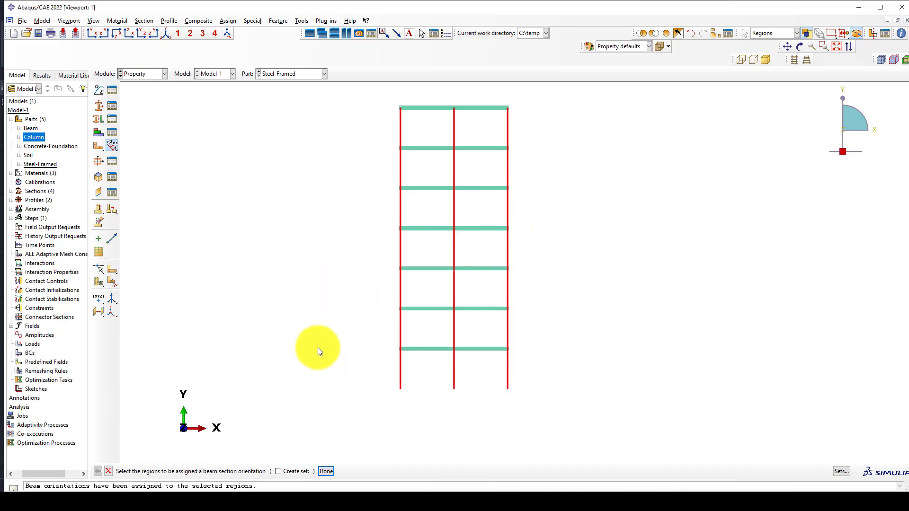
pyautogui.click(167, 34)
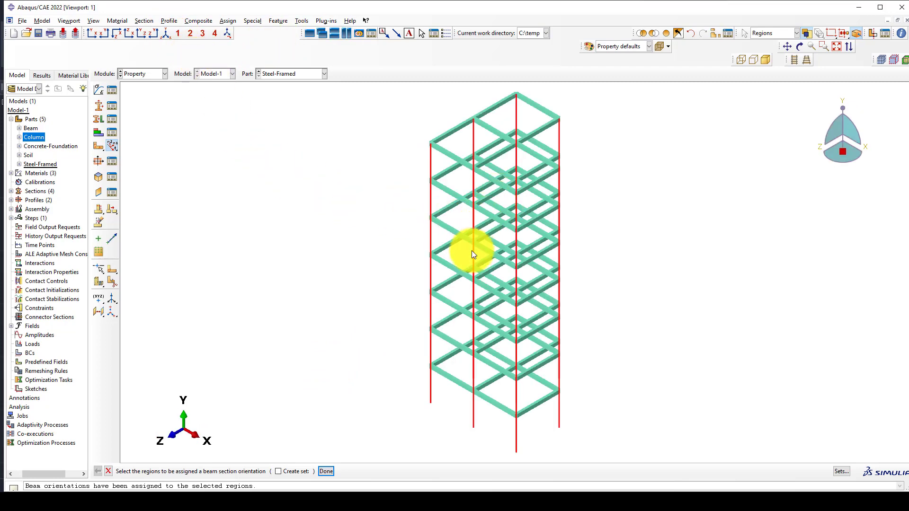
pyautogui.keyDown('ctrl'); pyautogui.keyDown('alt'); pyautogui.moveTo(448, 270); pyautogui.dragTo(330, 251); pyautogui.keyUp('alt'); pyautogui.keyUp('ctrl')
pyautogui.middleClick(330, 252)
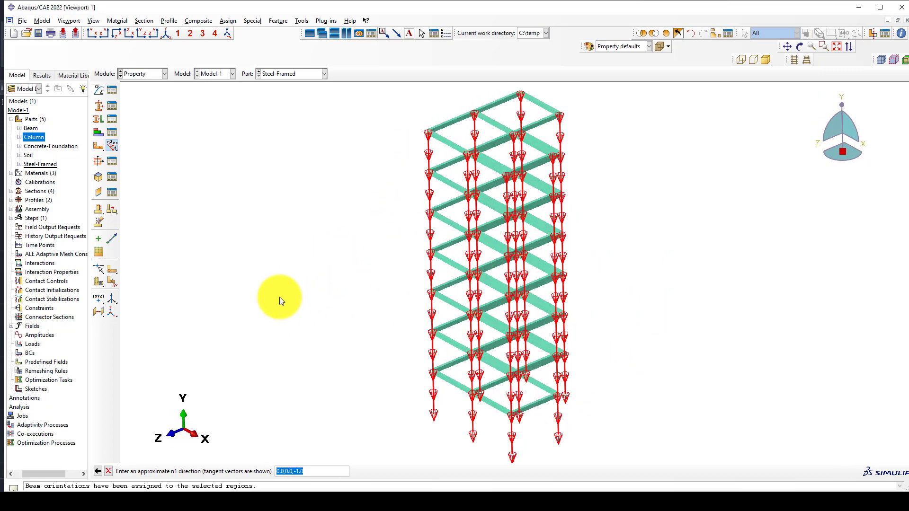
pyautogui.middleClick(311, 306)
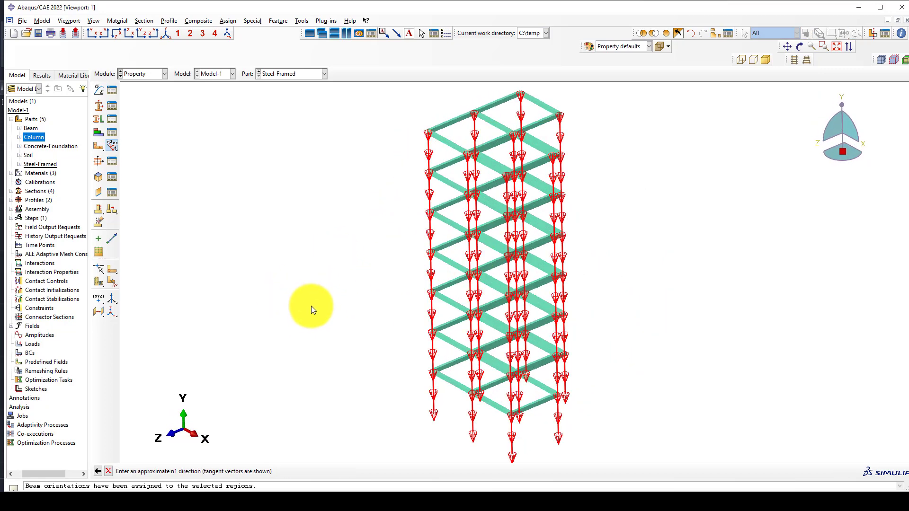
pyautogui.click(189, 471)
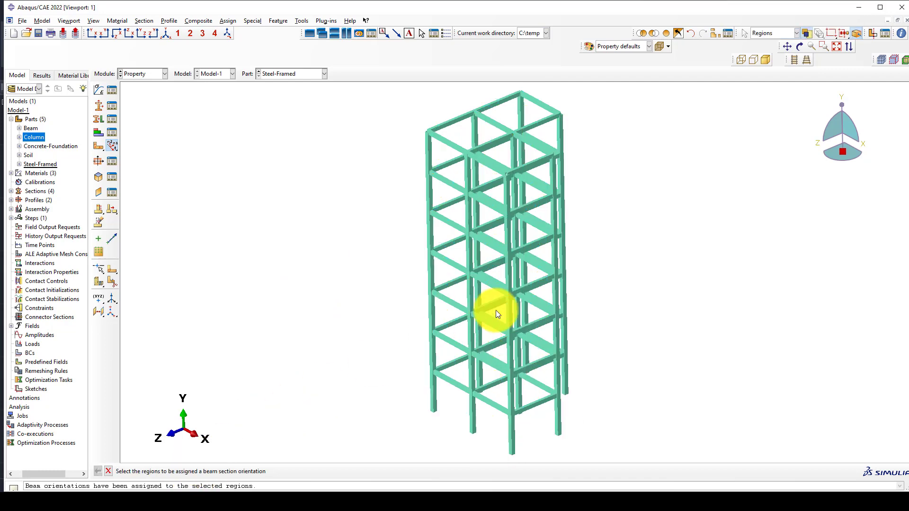
pyautogui.scroll(3, 414, 130)
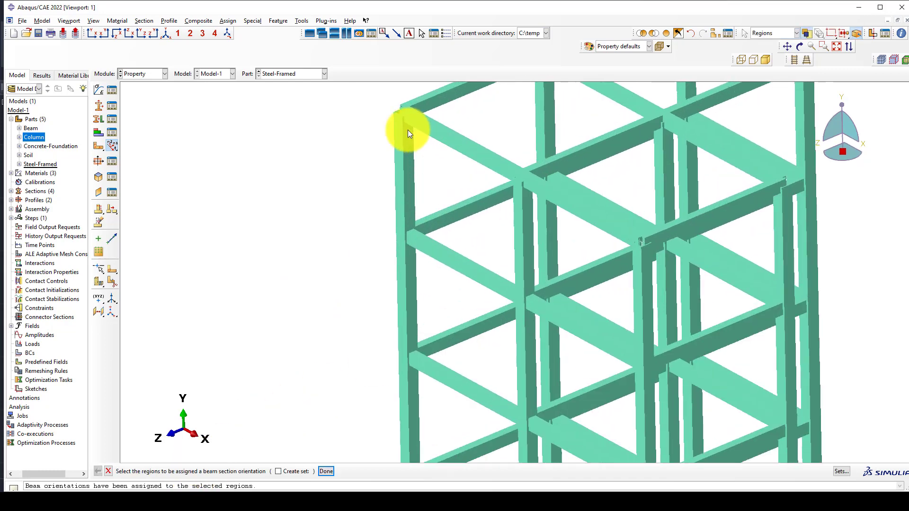
pyautogui.scroll(-3, 407, 129)
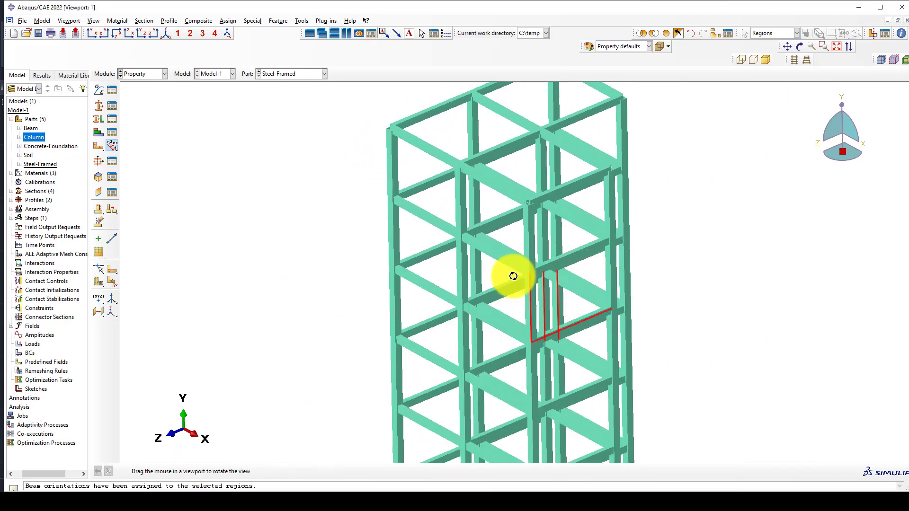
pyautogui.keyDown('ctrl'); pyautogui.keyDown('alt'); pyautogui.moveTo(514, 274); pyautogui.dragTo(562, 309); pyautogui.keyUp('alt'); pyautogui.keyUp('ctrl')
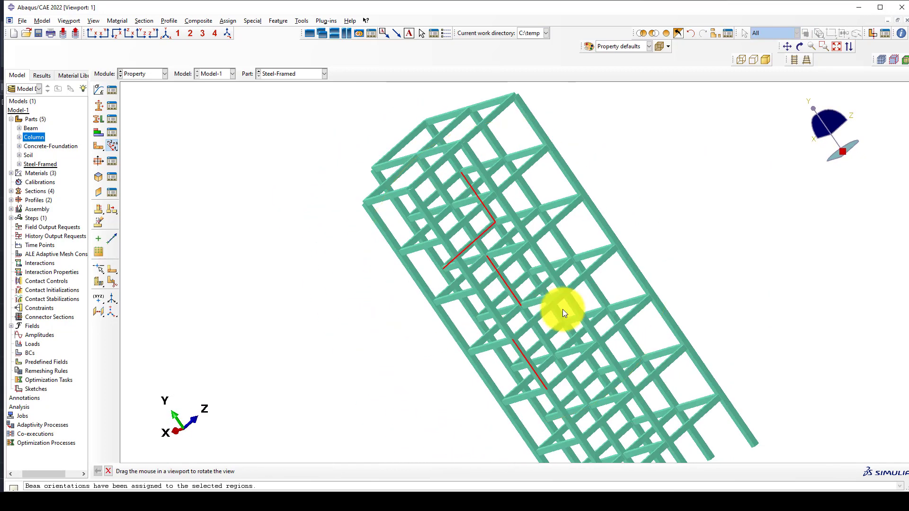
pyautogui.middleClick(504, 331)
pyautogui.middleClick(554, 254)
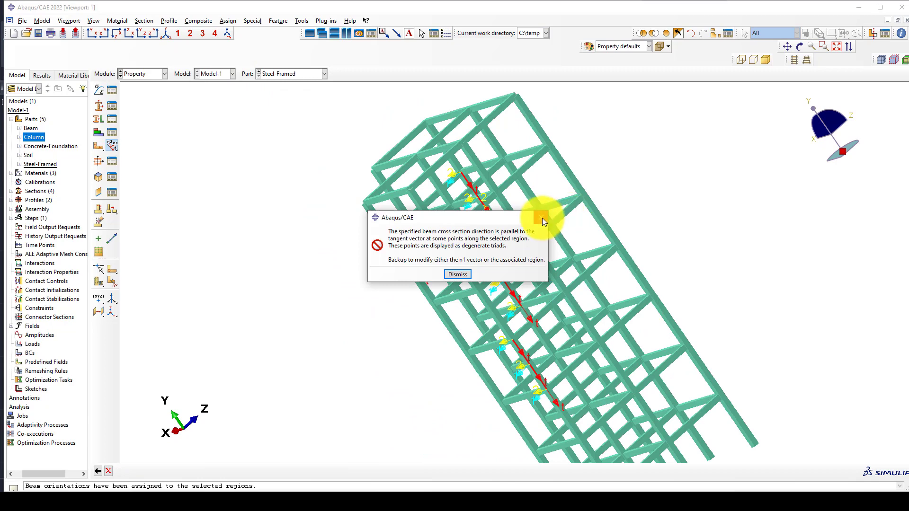
pyautogui.press('Return')
# Step: Switch to the Assembly module and enable rendering of beam profiles in the assembly display options
pyautogui.click(161, 73)
pyautogui.click(142, 102)
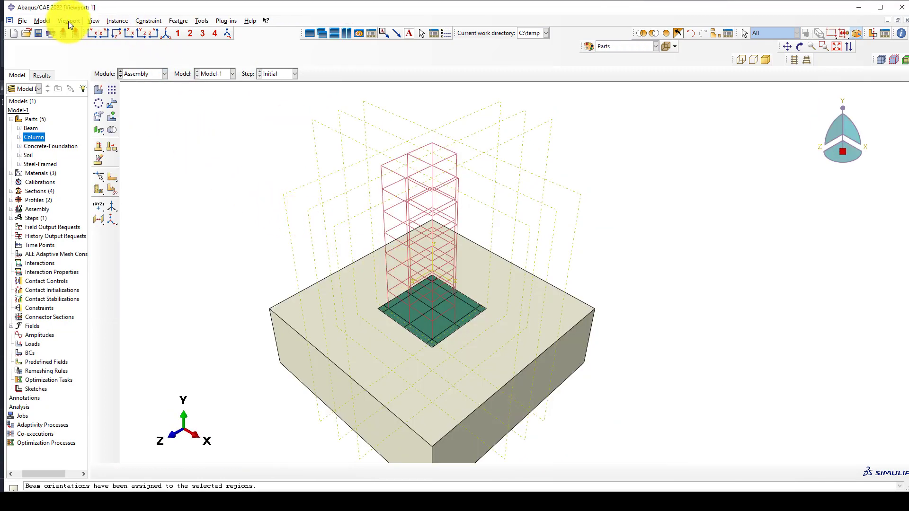
pyautogui.click(91, 20)
pyautogui.click(140, 195)
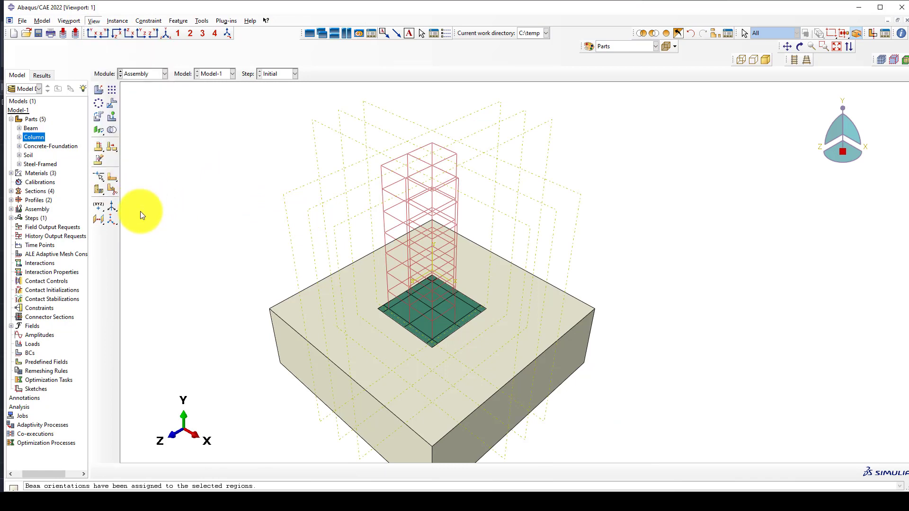
pyautogui.click(61, 285)
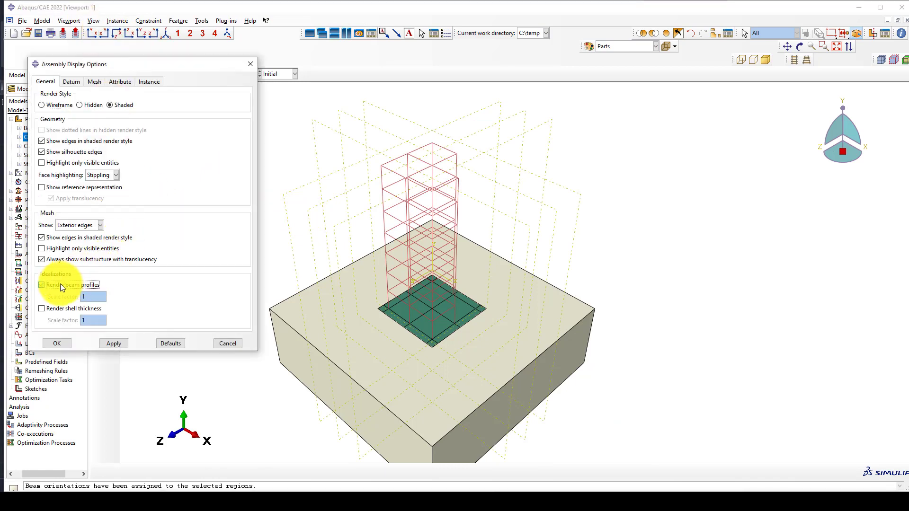
pyautogui.click(64, 342)
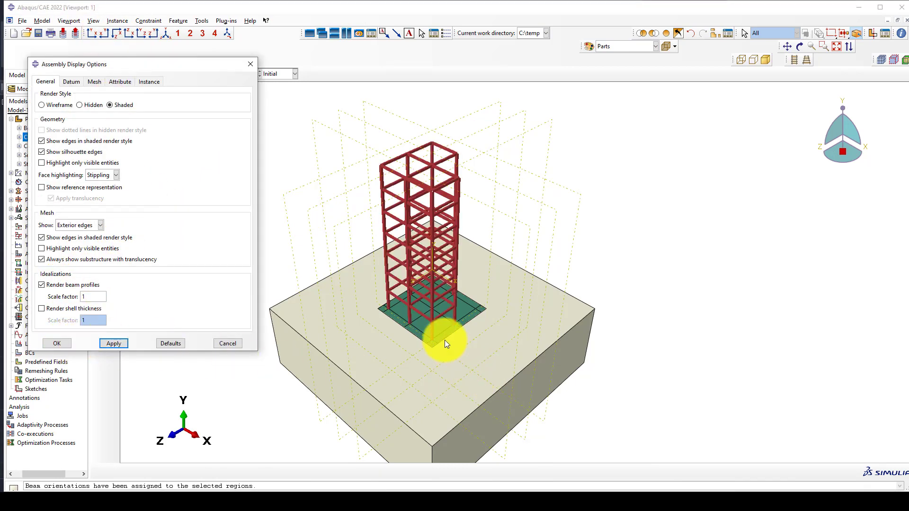
# Step: Examine the rendered column bases on the concrete foundation and the surrounding soil block from several distances and angles
pyautogui.scroll(3, 266, 303)
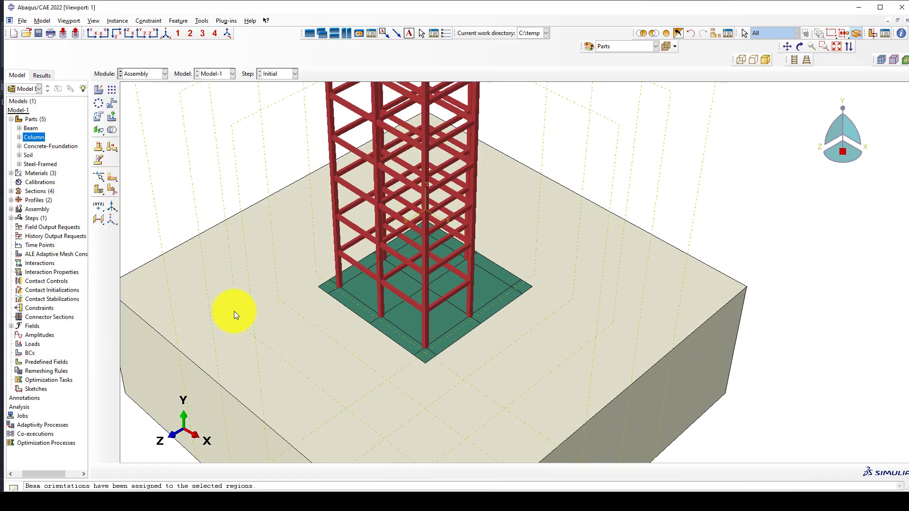
pyautogui.scroll(5, 436, 298)
pyautogui.scroll(-5, 433, 289)
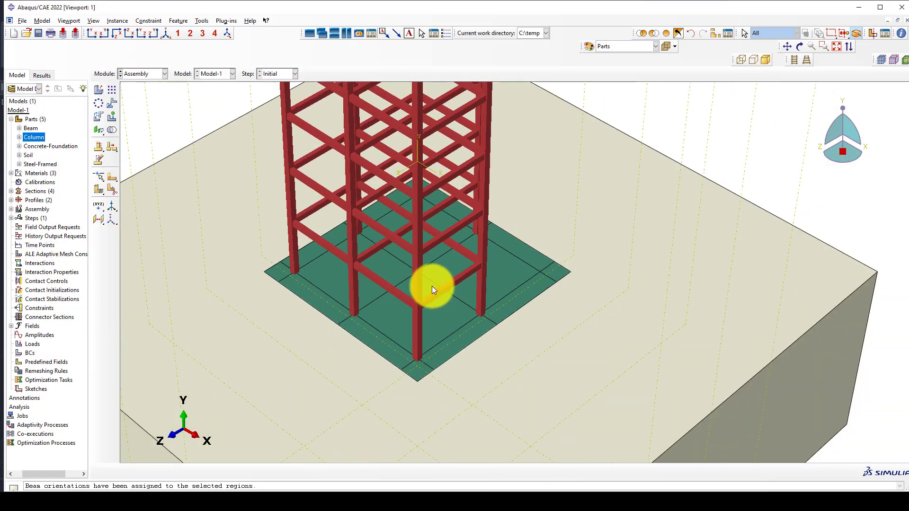
pyautogui.keyDown('ctrl'); pyautogui.keyDown('alt'); pyautogui.moveTo(429, 339); pyautogui.dragTo(388, 317, button='middle'); pyautogui.keyUp('alt'); pyautogui.keyUp('ctrl')
pyautogui.scroll(2, 429, 319)
pyautogui.scroll(2, 394, 300)
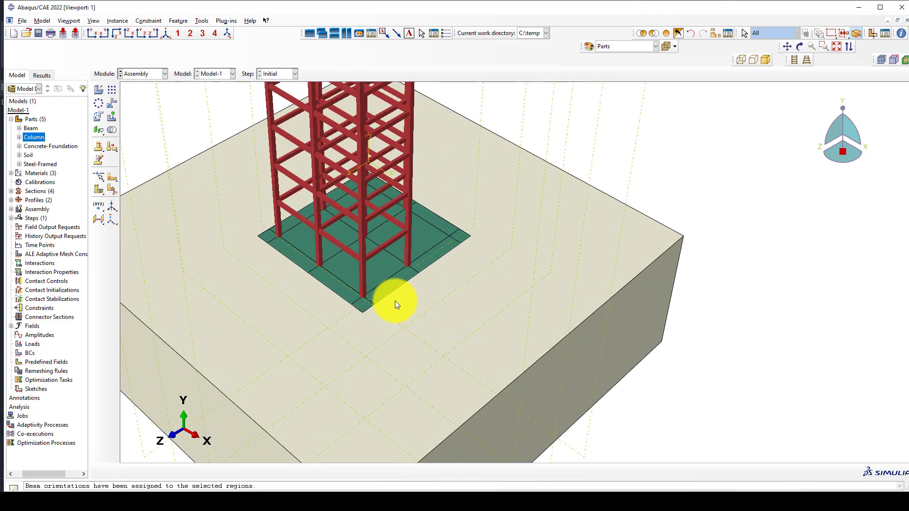
pyautogui.scroll(-5, 395, 300)
pyautogui.scroll(2, 342, 260)
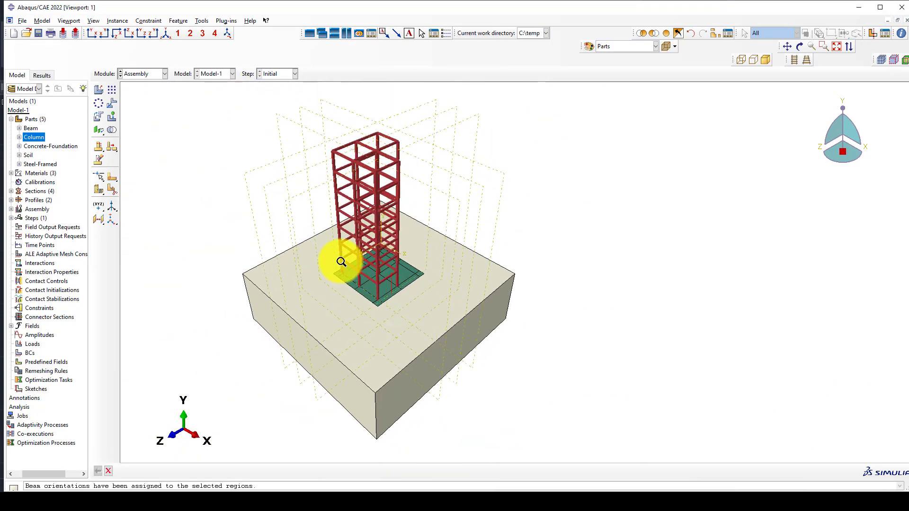
pyautogui.keyDown('ctrl'); pyautogui.keyDown('alt'); pyautogui.moveTo(382, 305); pyautogui.dragTo(324, 213); pyautogui.keyUp('alt'); pyautogui.keyUp('ctrl')
# Step: In the Step module, create a linear perturbation Frequency step named "Frequncy" after the Initial step
pyautogui.click(140, 74)
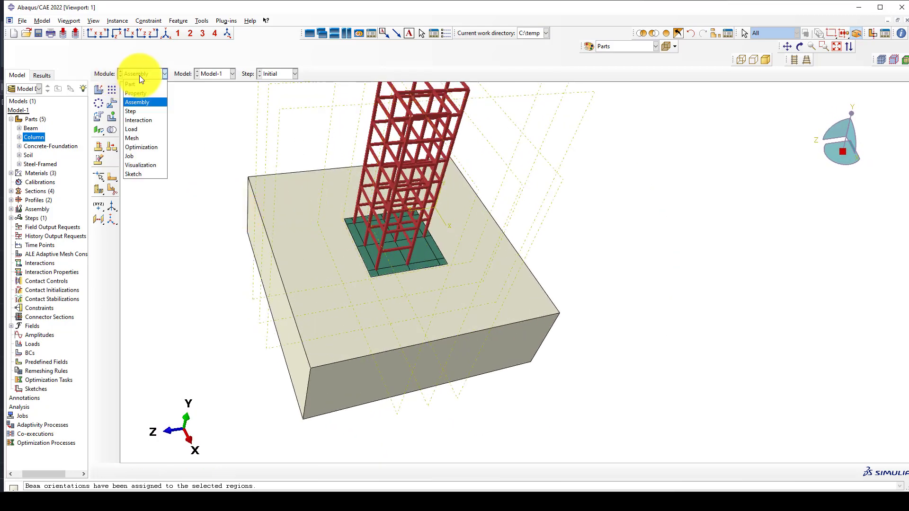
pyautogui.click(148, 110)
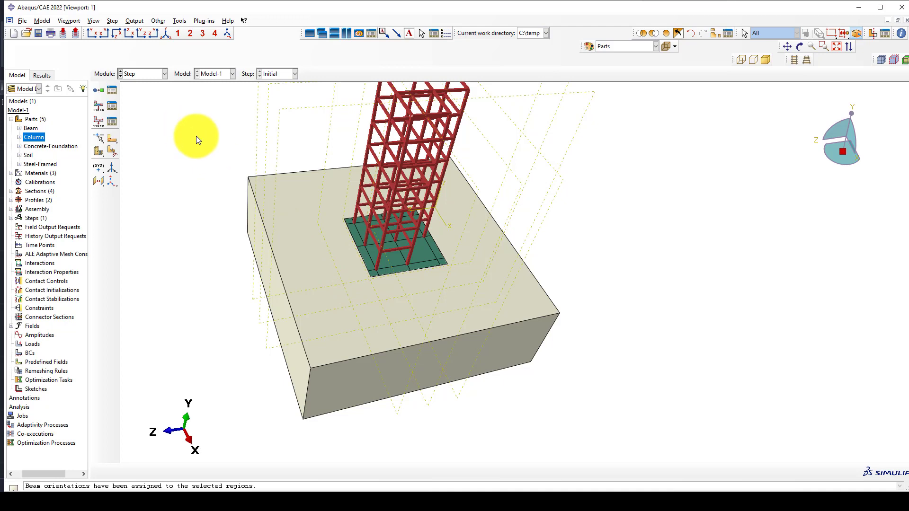
pyautogui.click(115, 88)
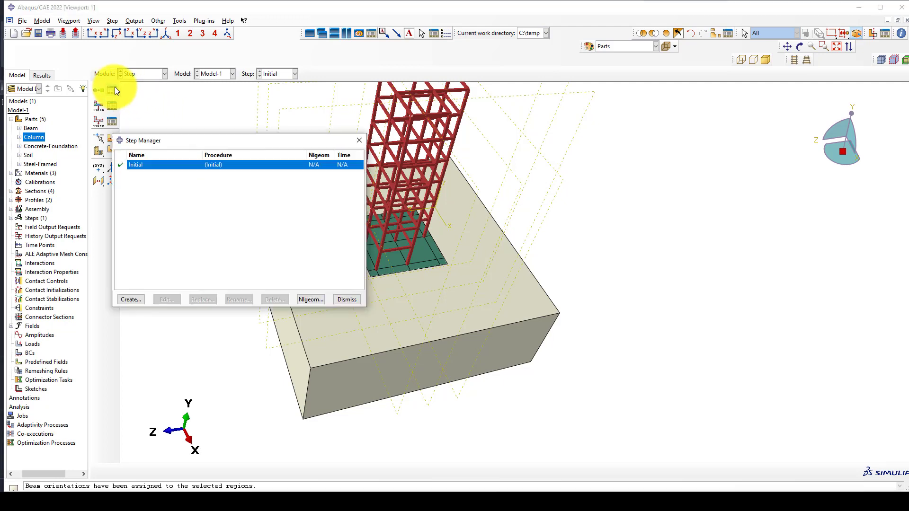
pyautogui.click(131, 300)
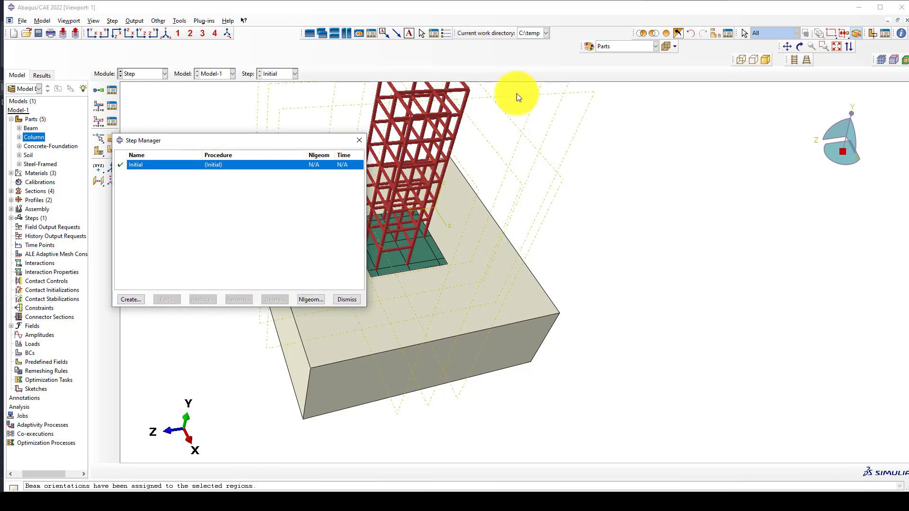
pyautogui.click(133, 300)
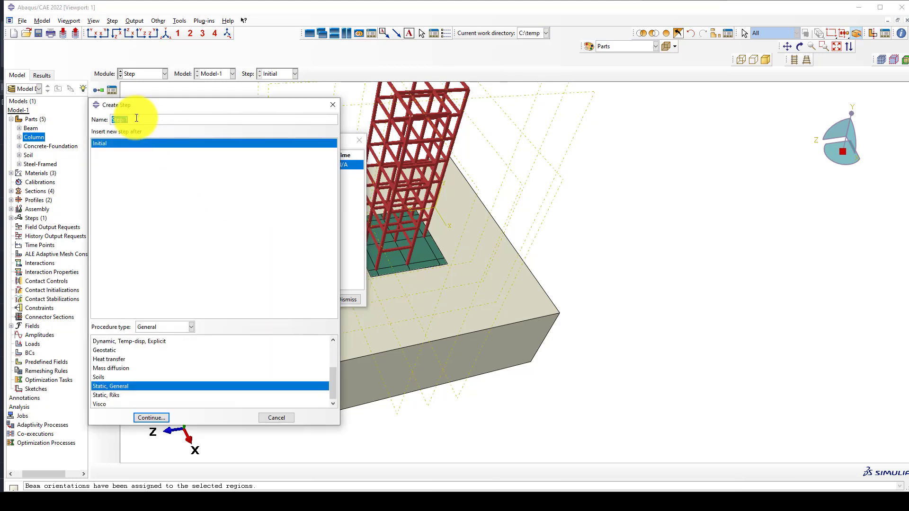
pyautogui.write('Frequncy')
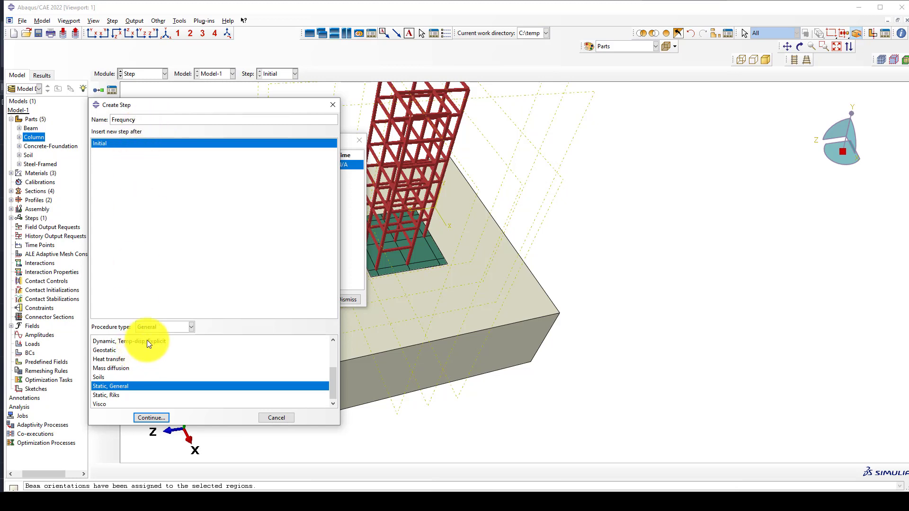
pyautogui.click(156, 327)
pyautogui.click(157, 345)
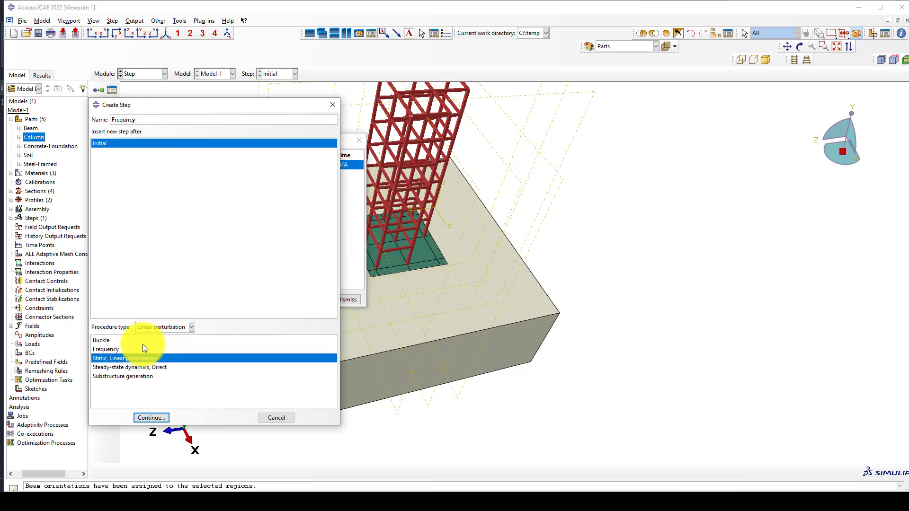
pyautogui.click(111, 350)
pyautogui.click(152, 418)
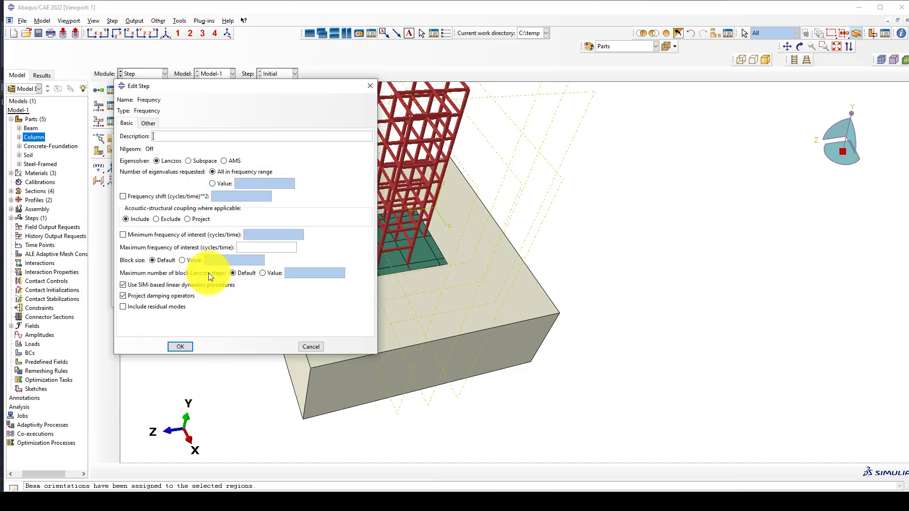
# Step: Request 20 eigenvalues for the frequency step and close the step manager
pyautogui.click(220, 183)
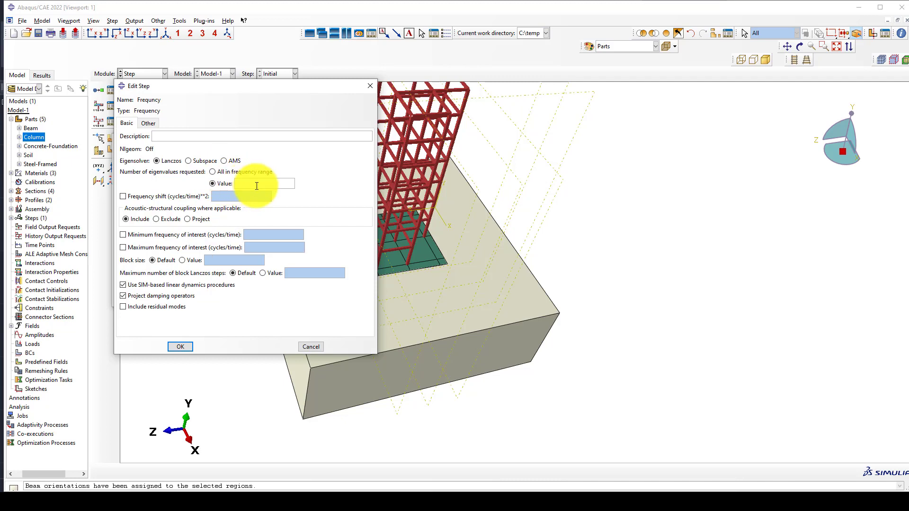
pyautogui.write('20')
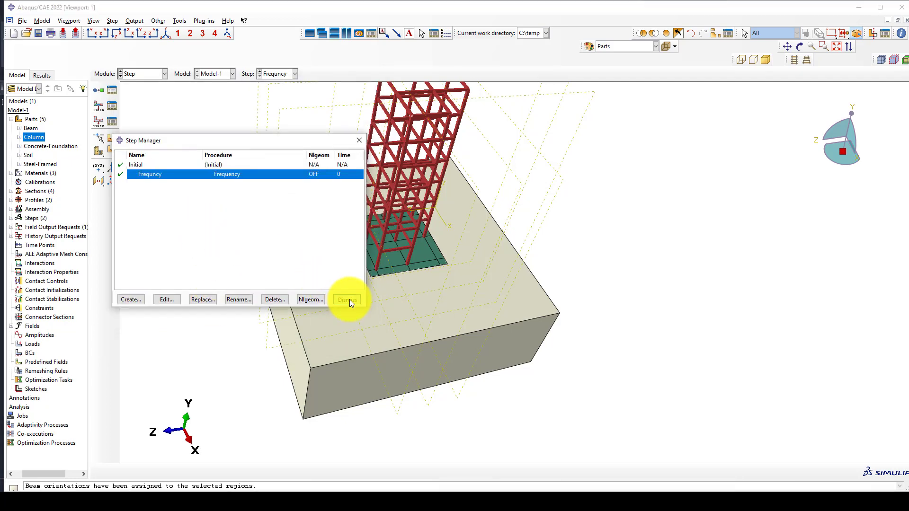
pyautogui.click(348, 299)
# Step: Switch to the Interaction module and examine where the columns meet the foundation and the foundation meets the soil
pyautogui.click(141, 74)
pyautogui.click(141, 121)
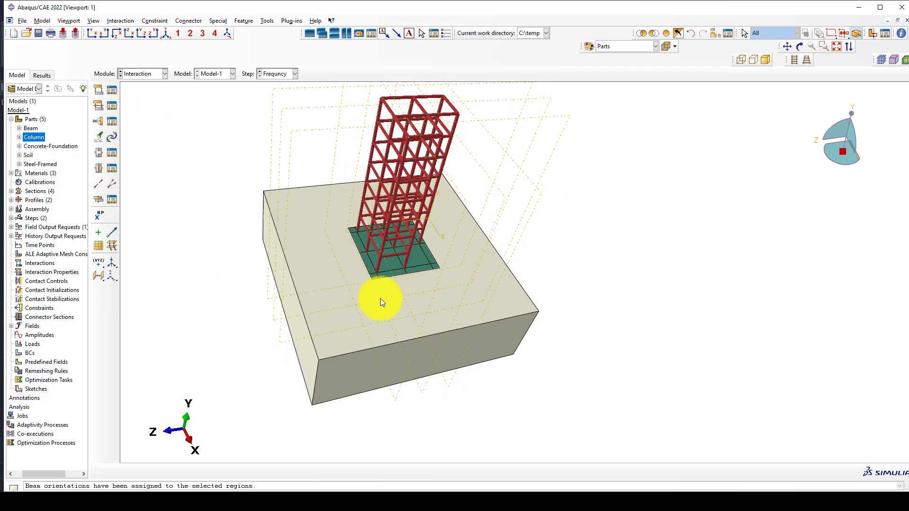
pyautogui.scroll(8, 383, 240)
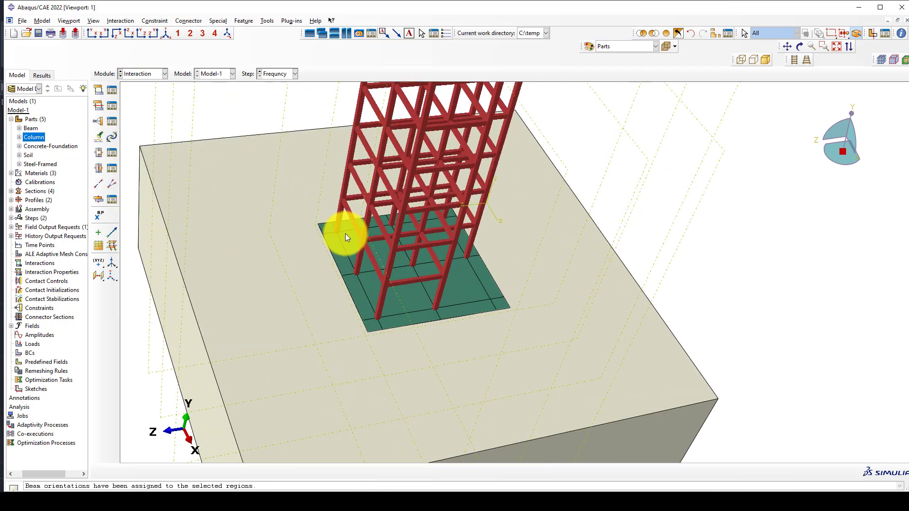
pyautogui.scroll(-3, 379, 277)
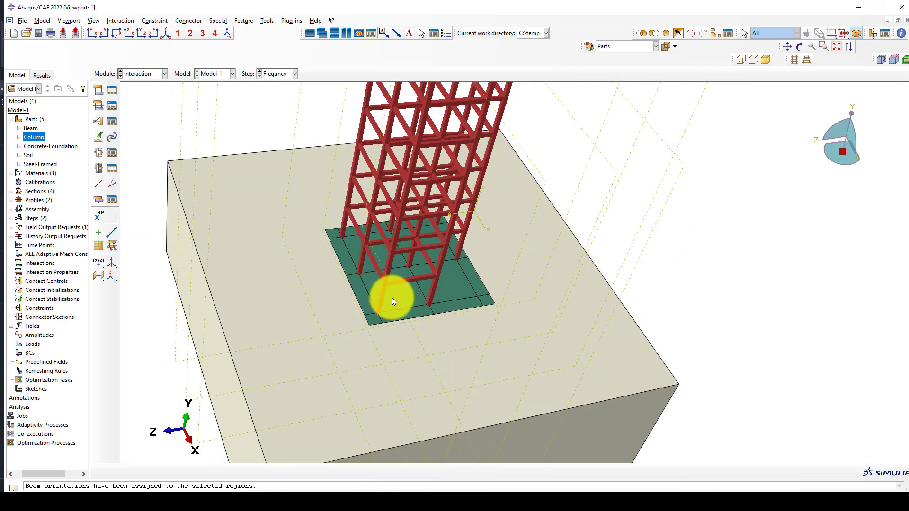
pyautogui.scroll(2, 391, 298)
pyautogui.scroll(-3, 391, 297)
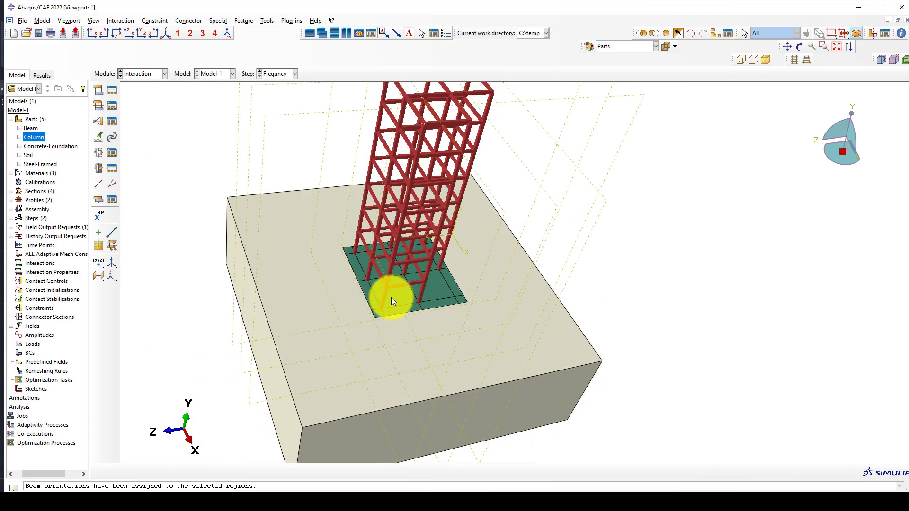
pyautogui.scroll(1, 390, 289)
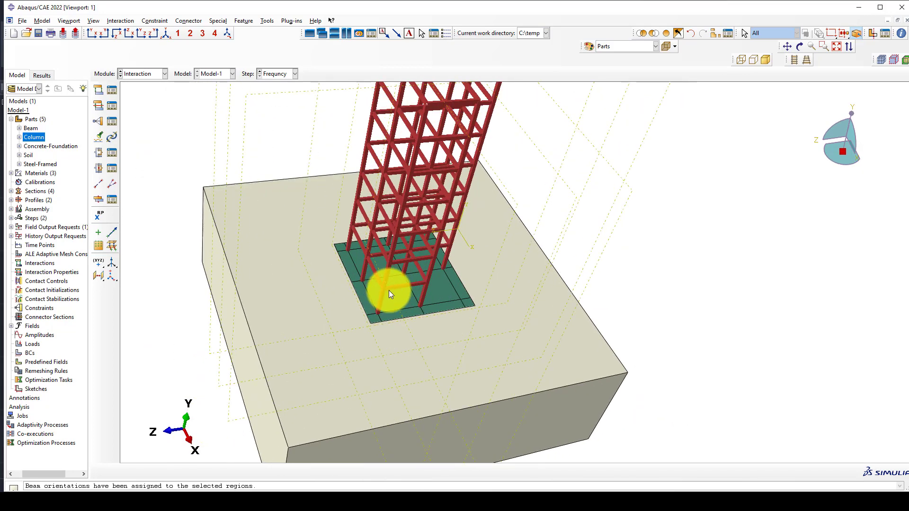
pyautogui.scroll(1, 378, 292)
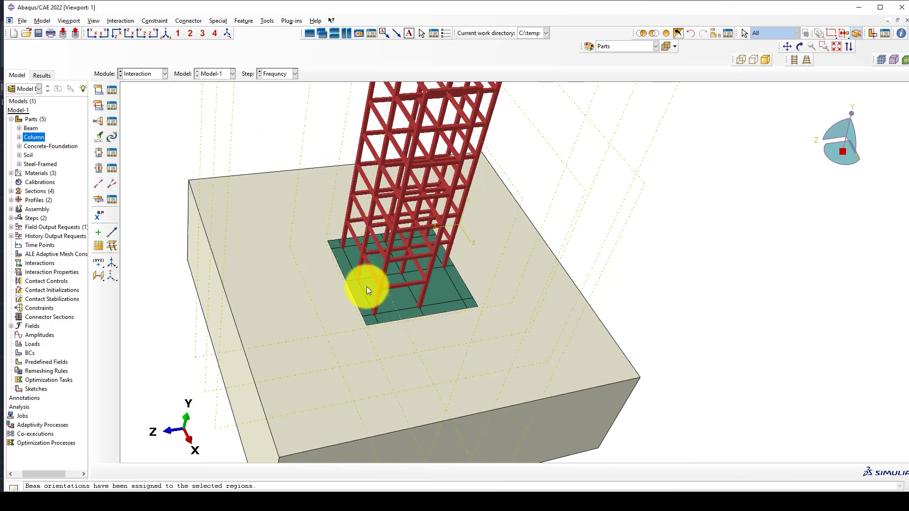
pyautogui.scroll(3, 358, 278)
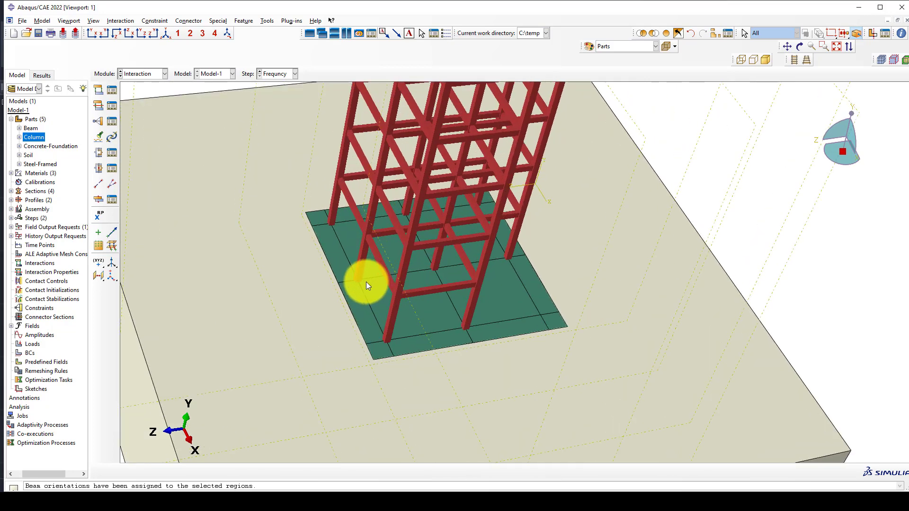
pyautogui.scroll(-2, 362, 279)
pyautogui.scroll(-1, 335, 271)
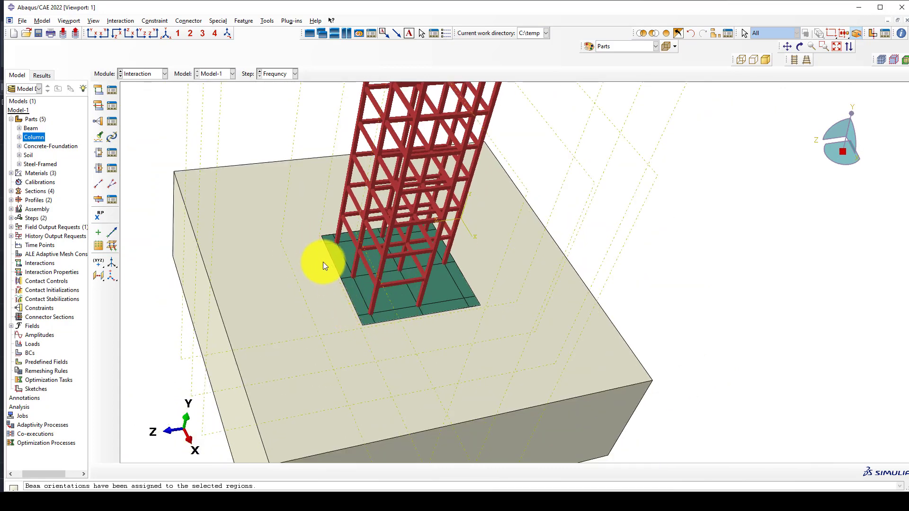
pyautogui.scroll(2, 426, 305)
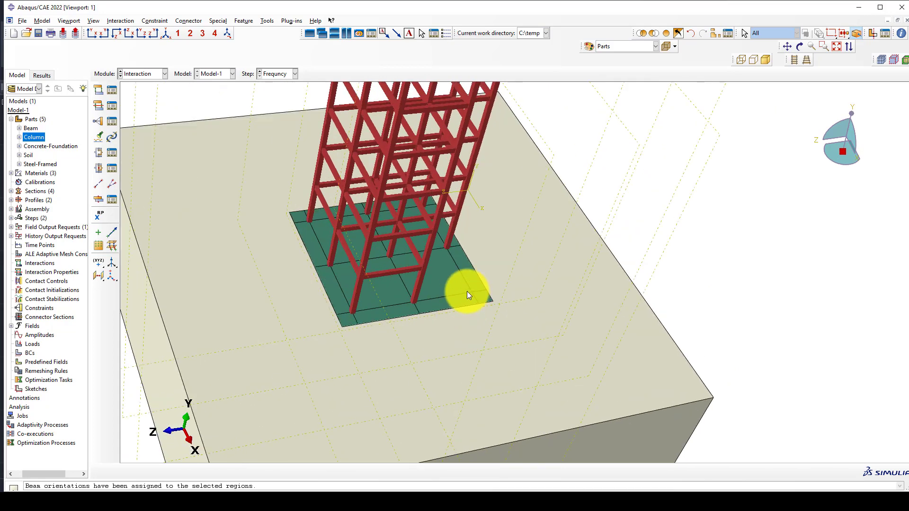
pyautogui.scroll(-1, 421, 298)
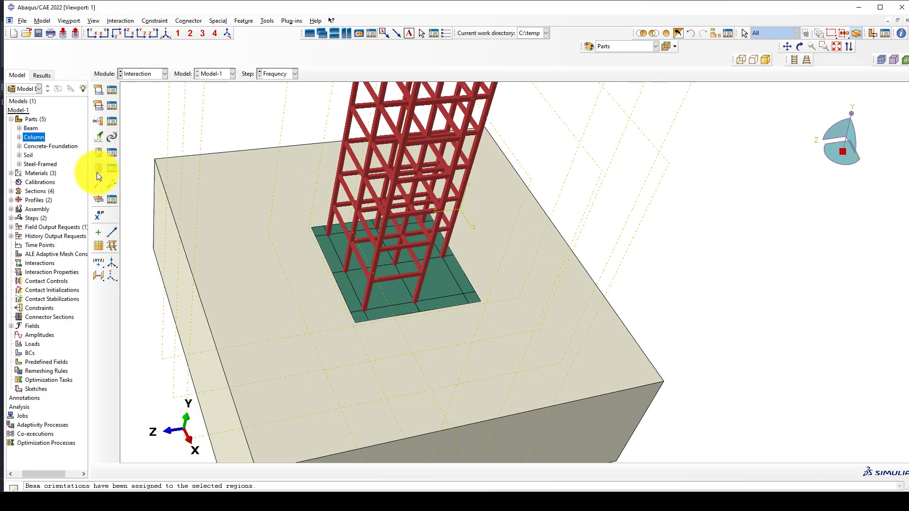
# Step: Search the whole model for contact pairs and highlight each of the candidate soil-to-foundation pairs in turn
pyautogui.click(97, 138)
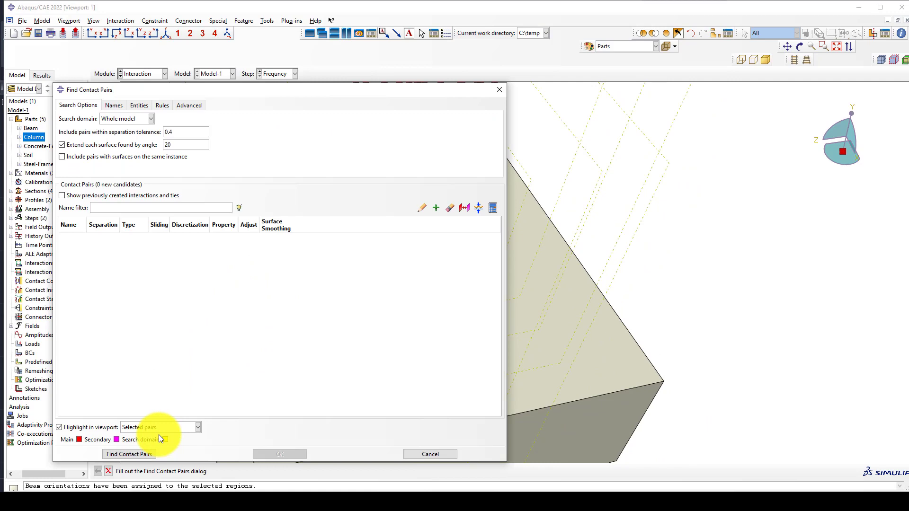
pyautogui.click(133, 453)
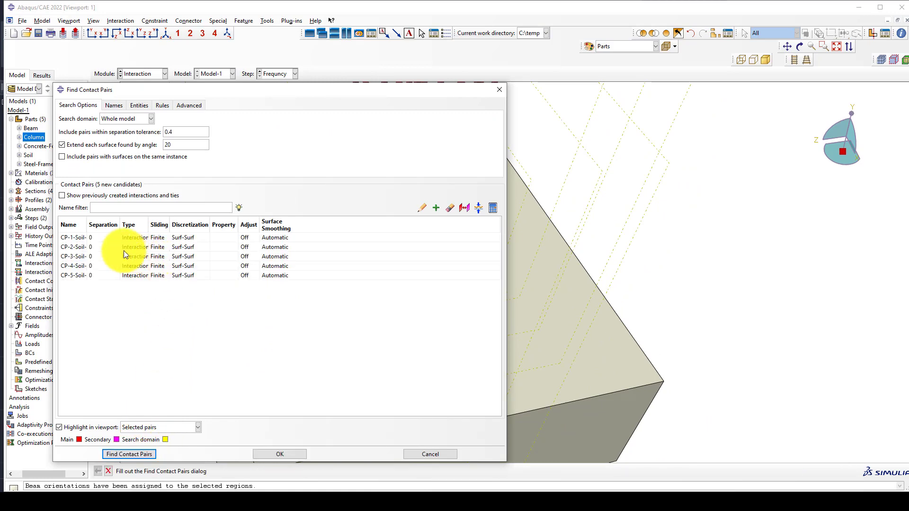
pyautogui.click(83, 238)
pyautogui.scroll(5, 701, 221)
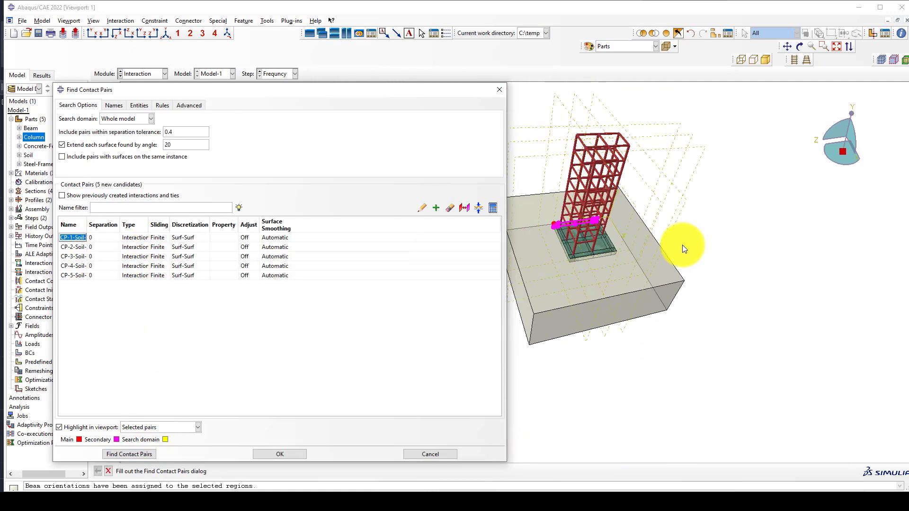
pyautogui.scroll(-9, 556, 220)
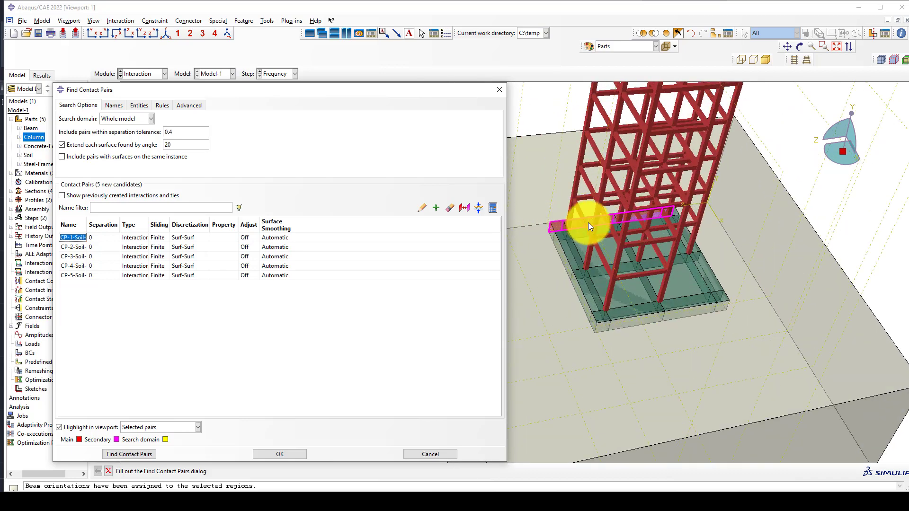
pyautogui.click(92, 248)
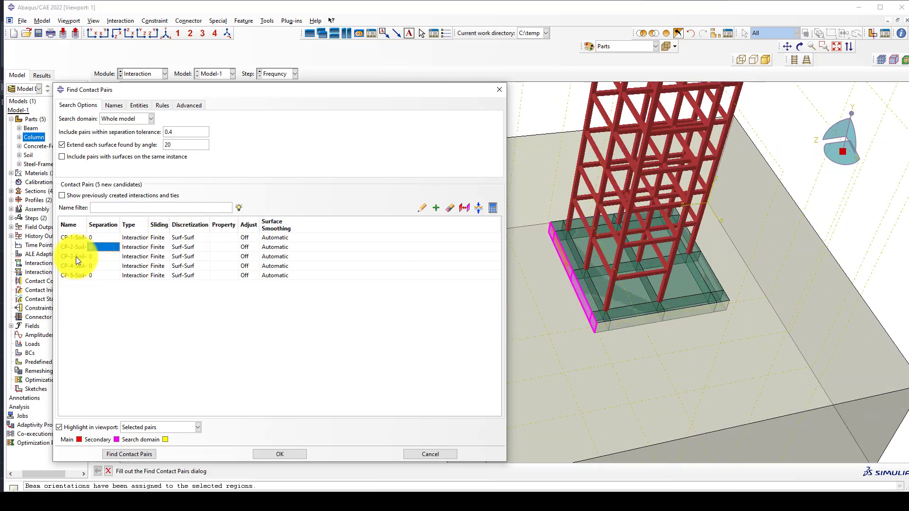
pyautogui.click(75, 258)
pyautogui.click(77, 265)
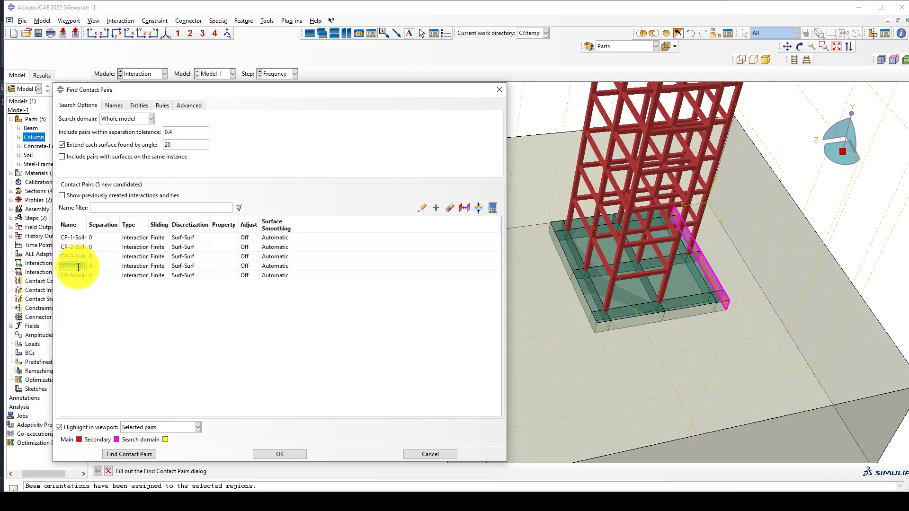
pyautogui.click(75, 274)
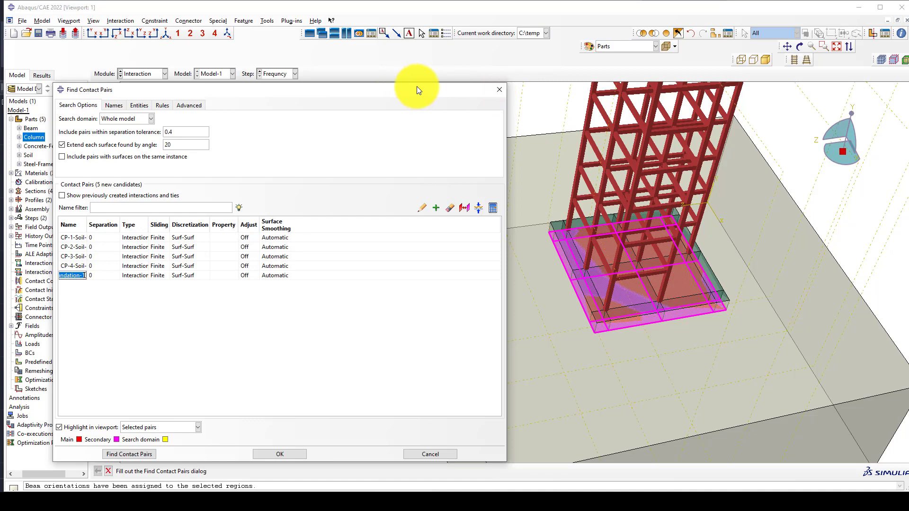
# Step: Create a contact interaction property with tangential behavior using the Penalty friction formulation and a friction coefficient of 0.33
pyautogui.moveTo(417, 88); pyautogui.dragTo(417, 184)
pyautogui.click(99, 105)
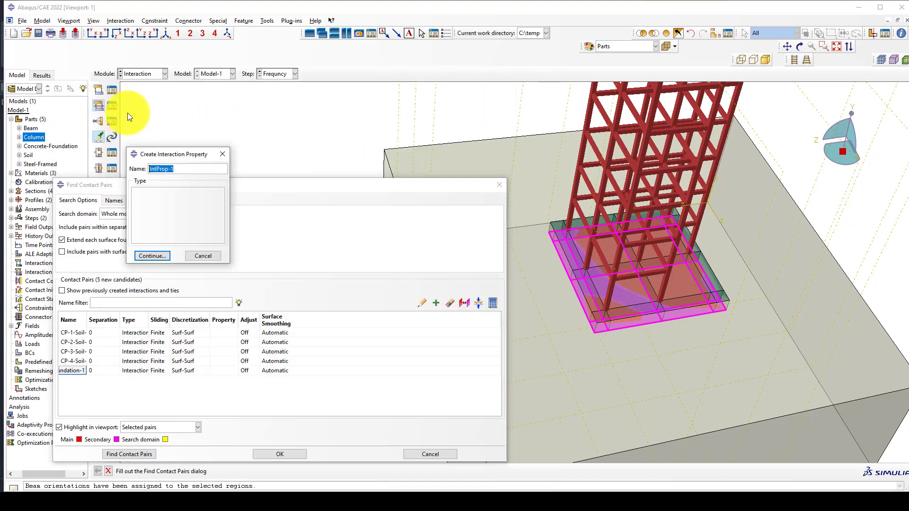
pyautogui.click(147, 253)
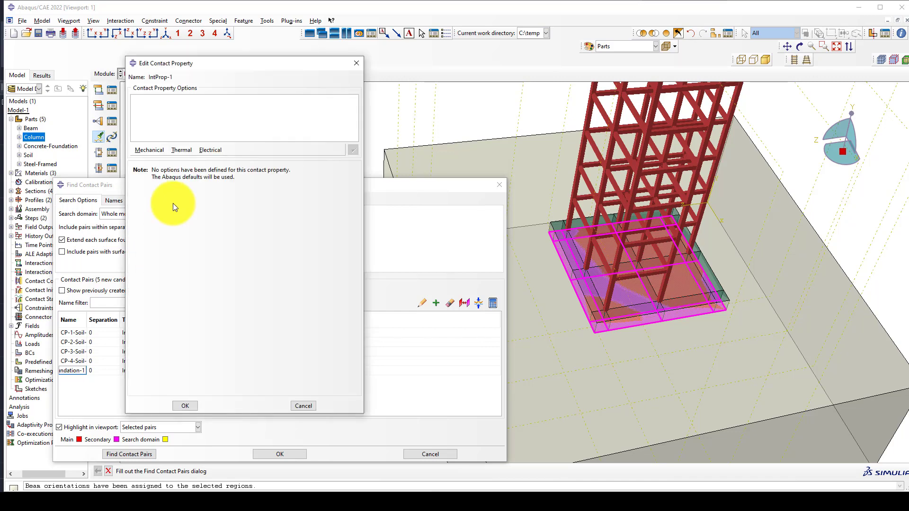
pyautogui.click(151, 150)
pyautogui.click(165, 163)
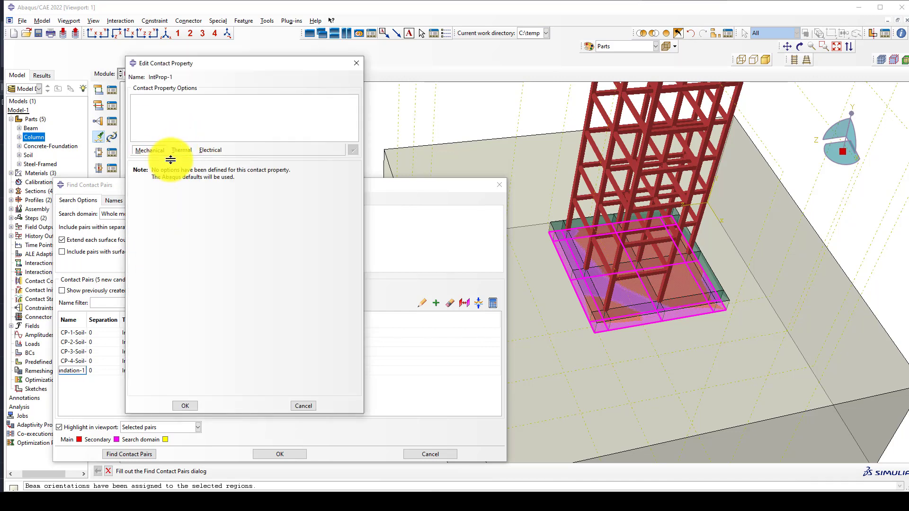
pyautogui.click(206, 180)
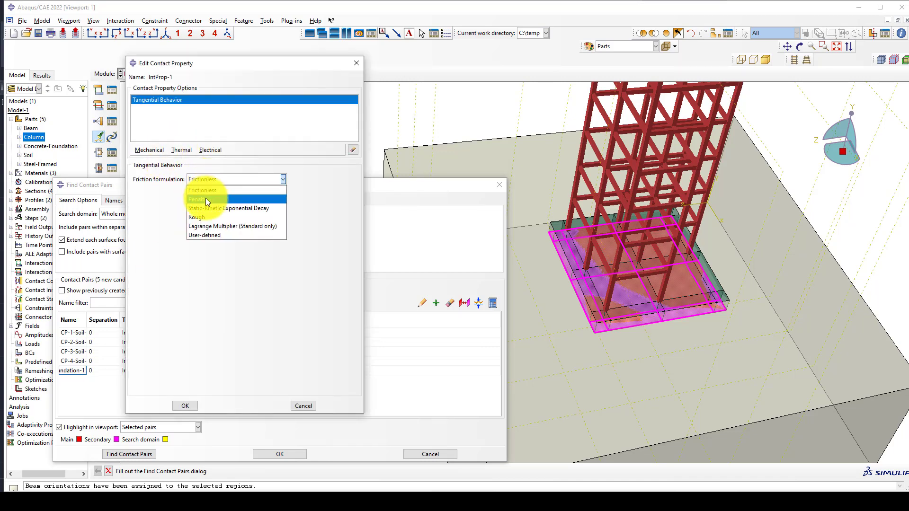
pyautogui.click(183, 200)
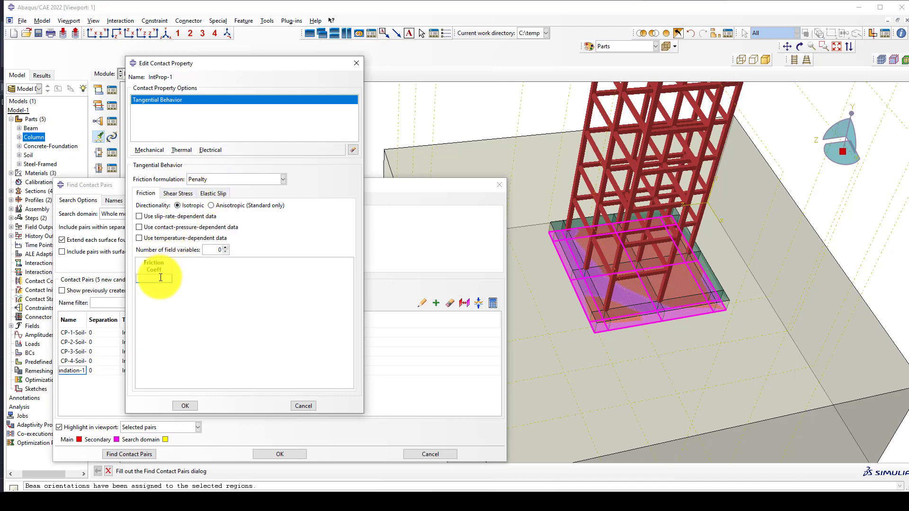
pyautogui.write('0.3')
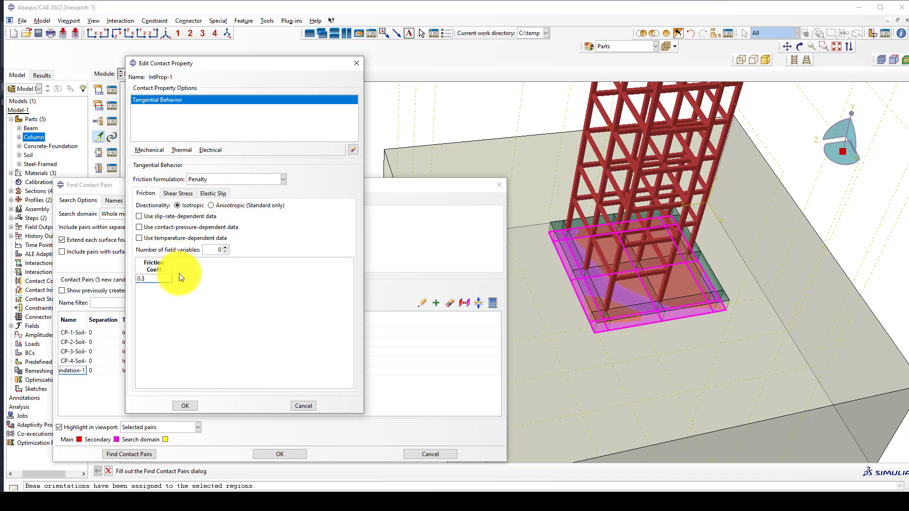
pyautogui.write('3')
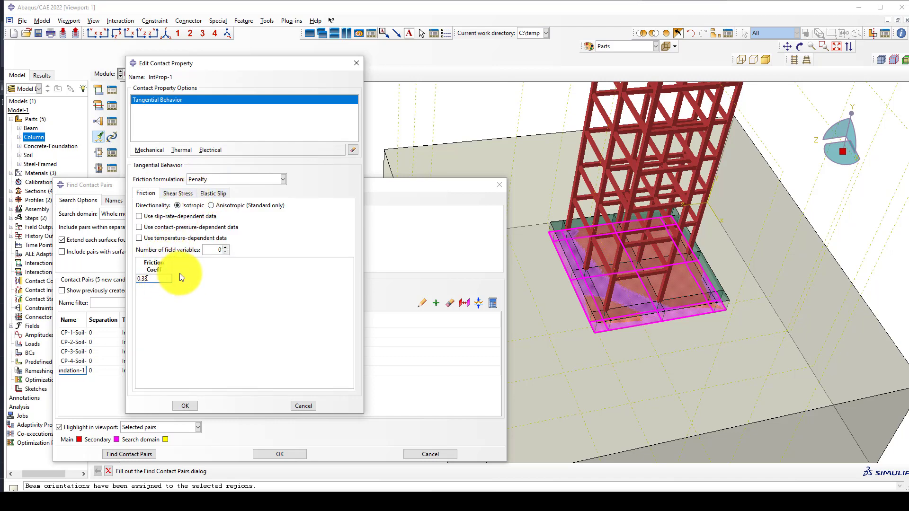
# Step: Add "Hard" Contact normal behavior to the contact property and accept all found soil-foundation pairs as interactions
pyautogui.click(145, 149)
pyautogui.click(160, 167)
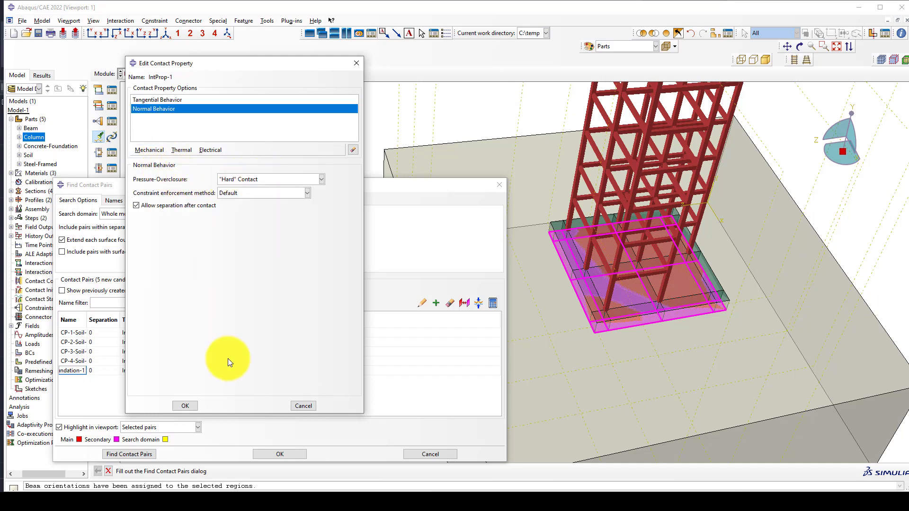
pyautogui.click(191, 405)
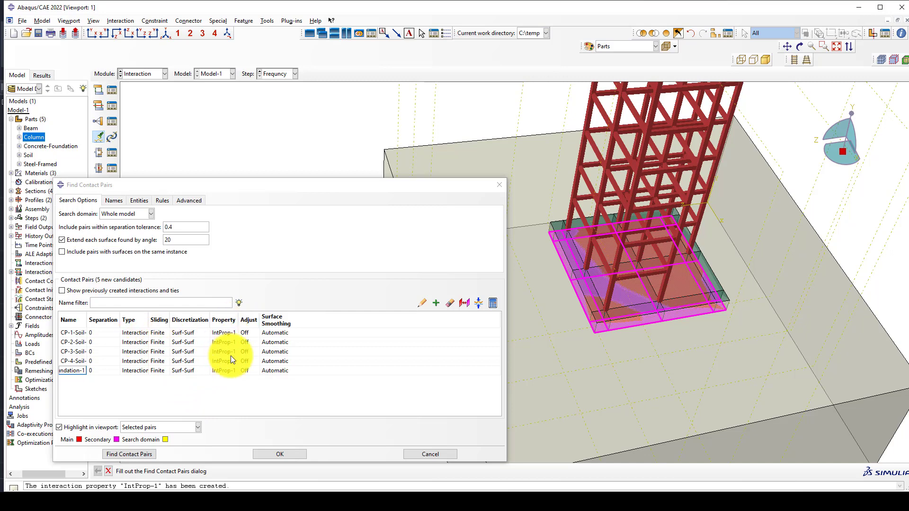
pyautogui.click(272, 453)
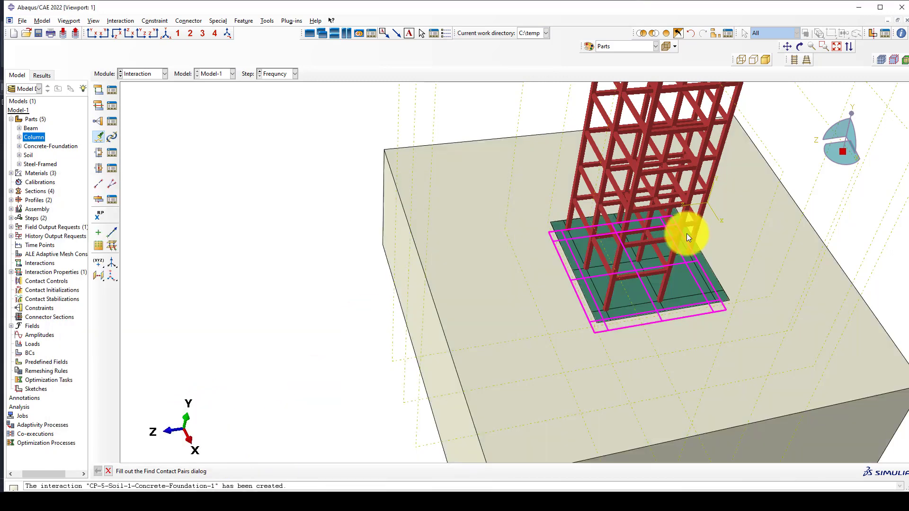
# Step: Review the soil-foundation interactions in the Interaction Manager and close it
pyautogui.scroll(-2, 493, 250)
pyautogui.scroll(3, 442, 234)
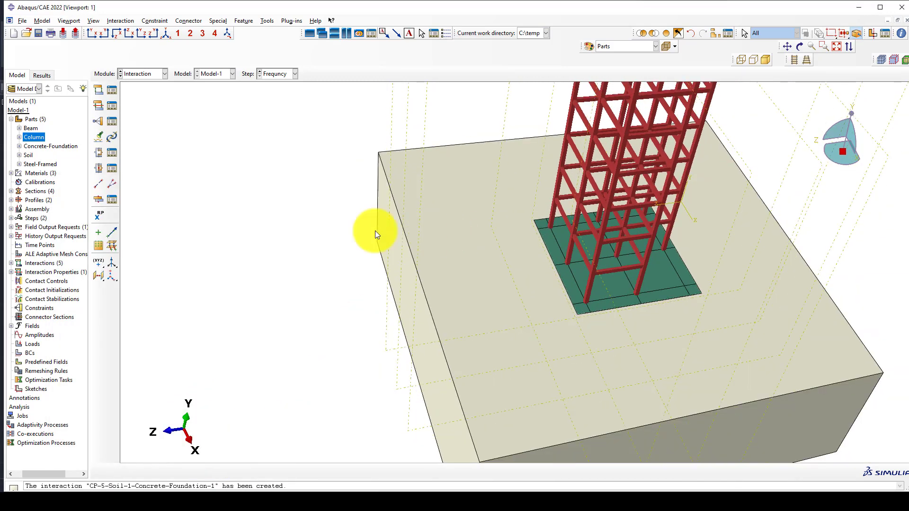
pyautogui.click(112, 90)
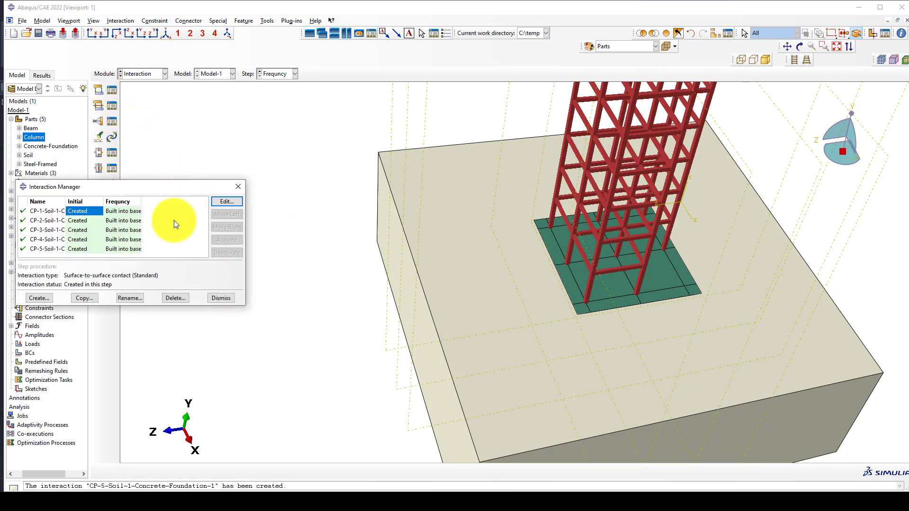
pyautogui.click(52, 220)
pyautogui.click(53, 230)
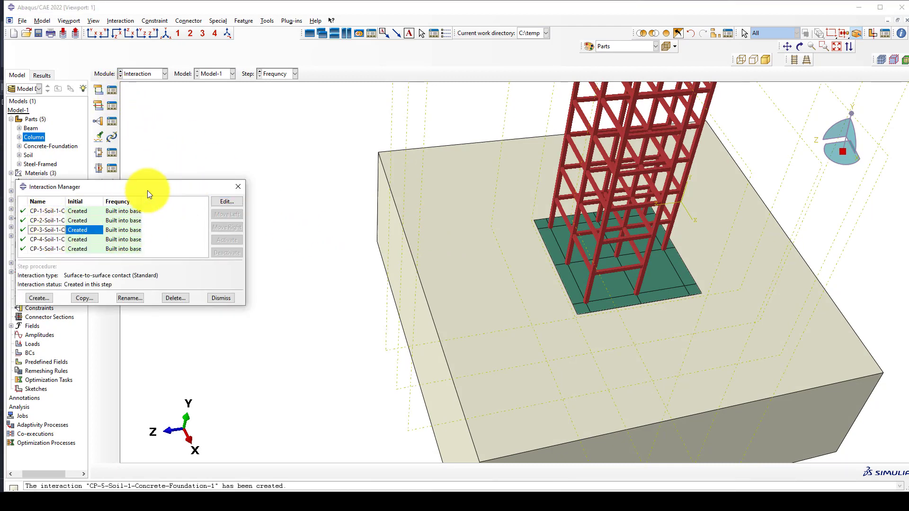
pyautogui.click(238, 187)
# Step: Examine how the steel column bases meet the concrete foundation from near and far
pyautogui.scroll(-1, 603, 331)
pyautogui.scroll(-1, 510, 291)
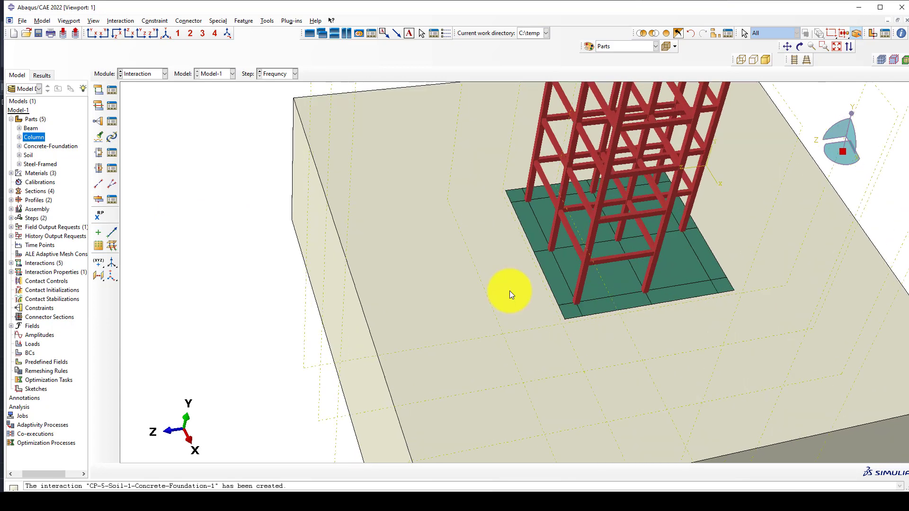
pyautogui.scroll(1, 393, 280)
pyautogui.scroll(1, 393, 279)
pyautogui.scroll(-2, 546, 280)
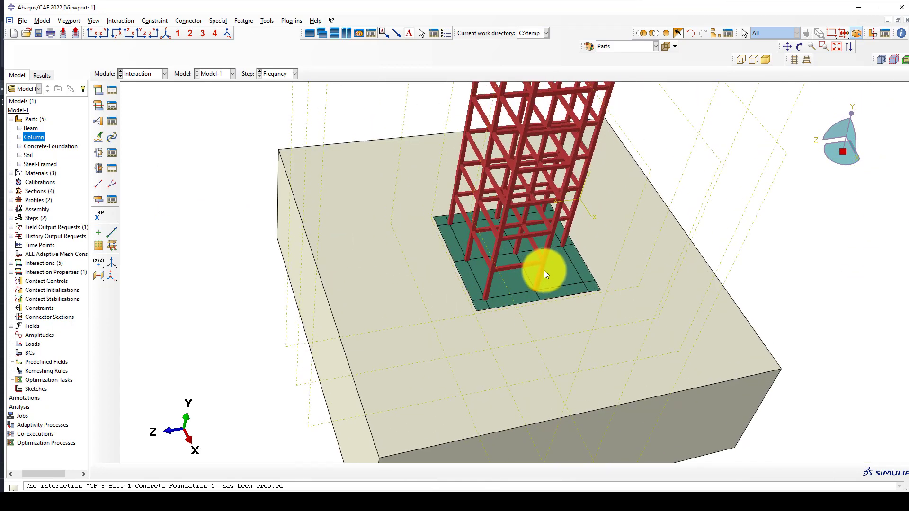
pyautogui.scroll(-1, 545, 270)
pyautogui.scroll(-2, 493, 276)
pyautogui.scroll(-1, 483, 309)
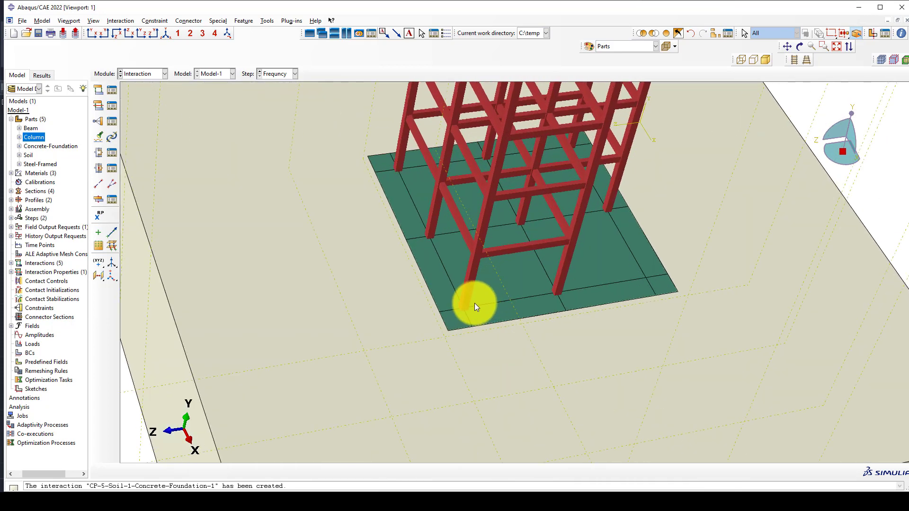
pyautogui.scroll(2, 467, 306)
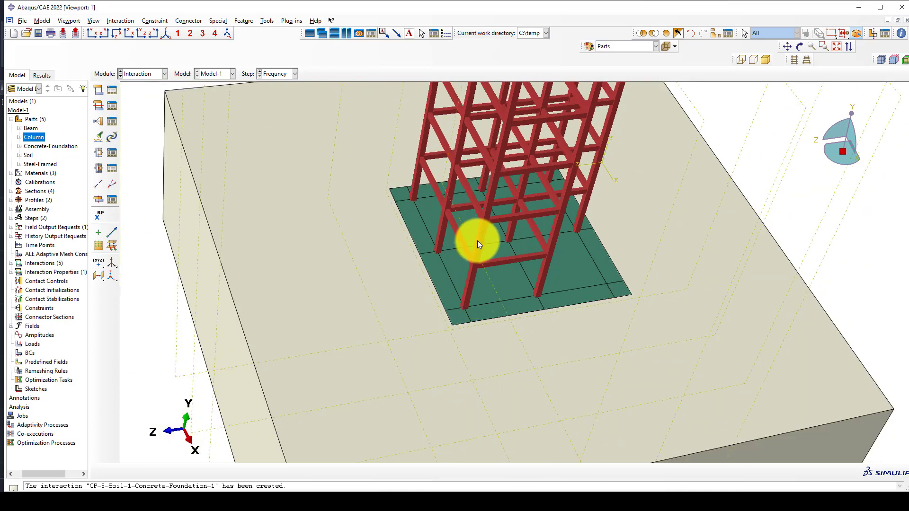
pyautogui.scroll(-2, 472, 303)
pyautogui.scroll(-2, 468, 299)
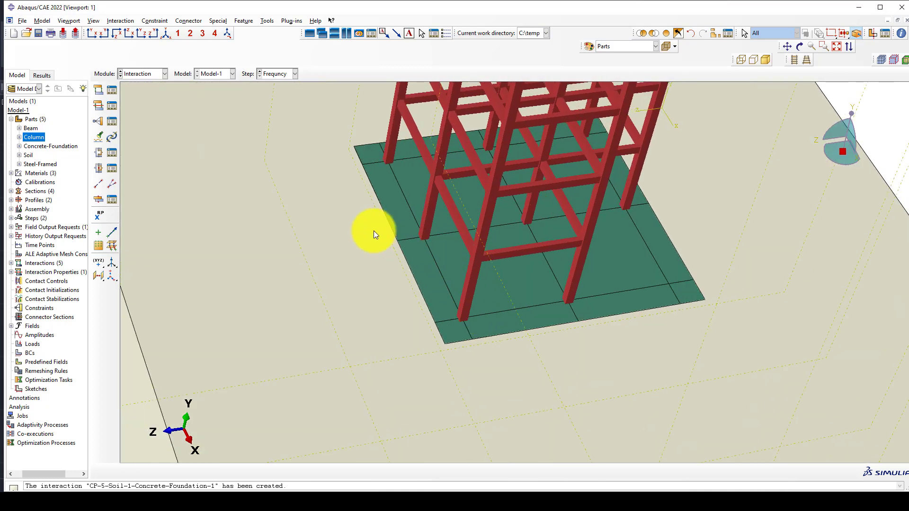
pyautogui.scroll(-3, 448, 272)
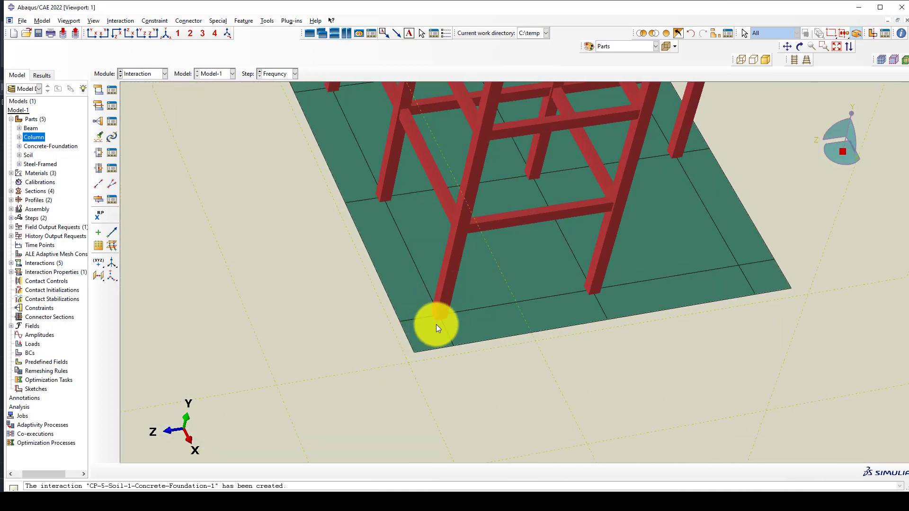
pyautogui.scroll(-2, 436, 327)
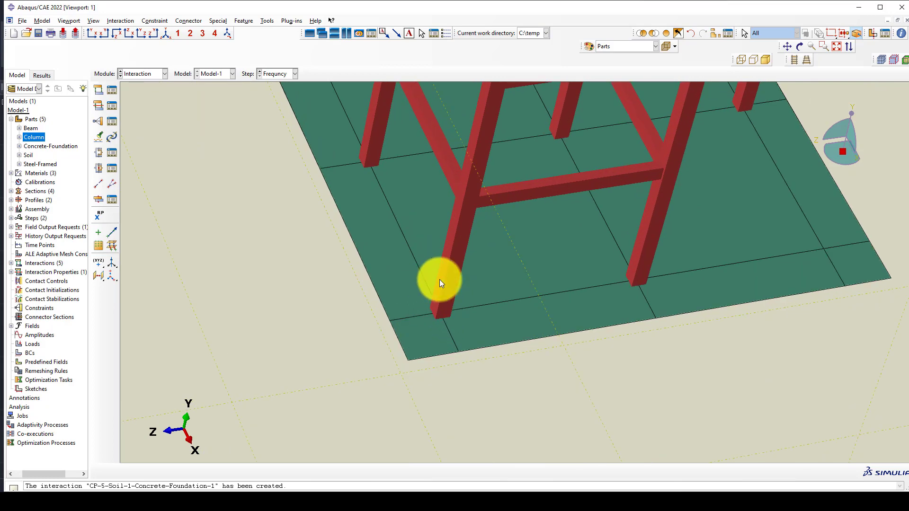
pyautogui.scroll(4, 436, 300)
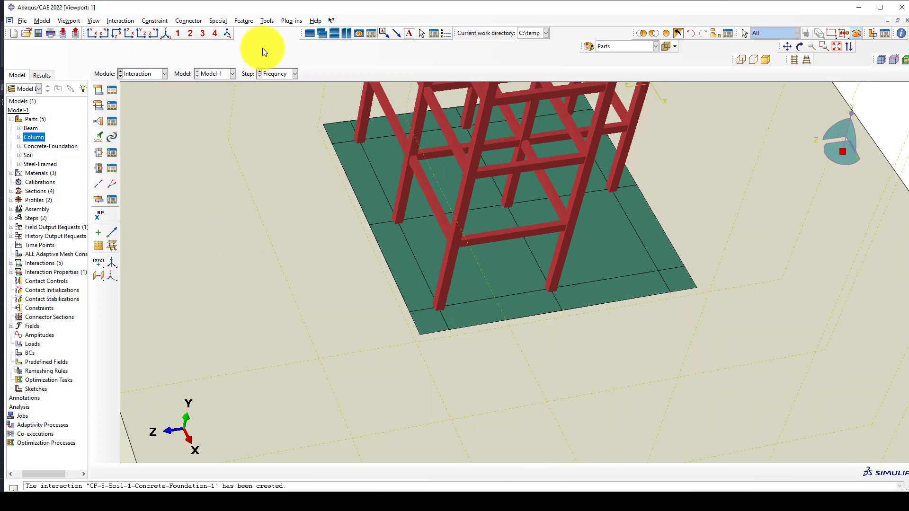
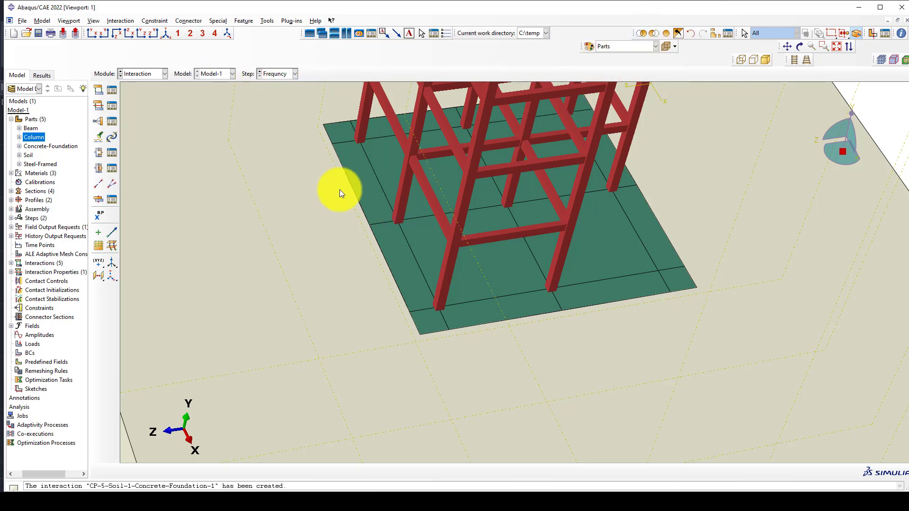
pyautogui.scroll(6, 307, 192)
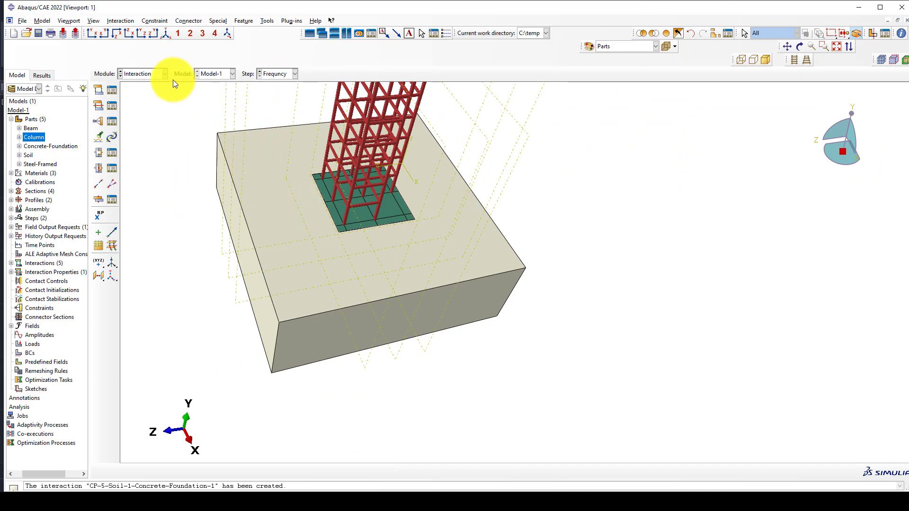
# Step: Show only the Concrete-Foundation-1 instance through a display group of part instances
pyautogui.click(714, 33)
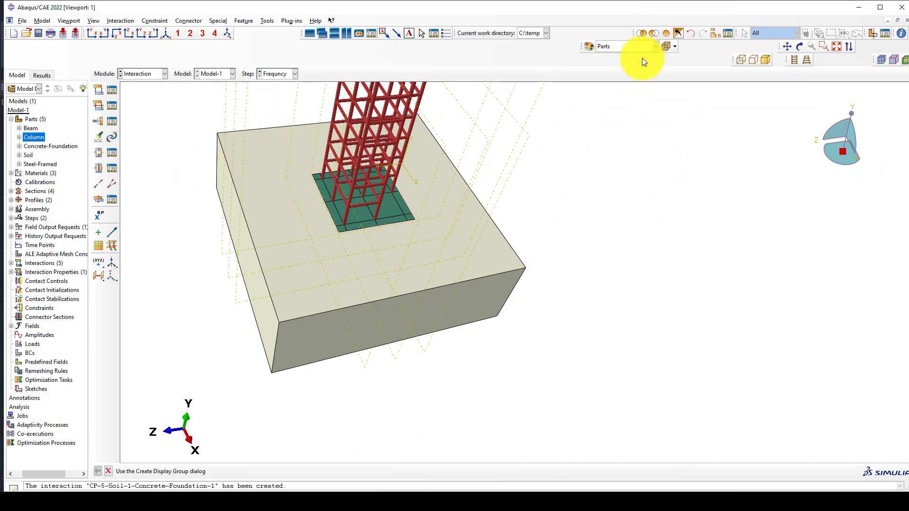
pyautogui.click(63, 217)
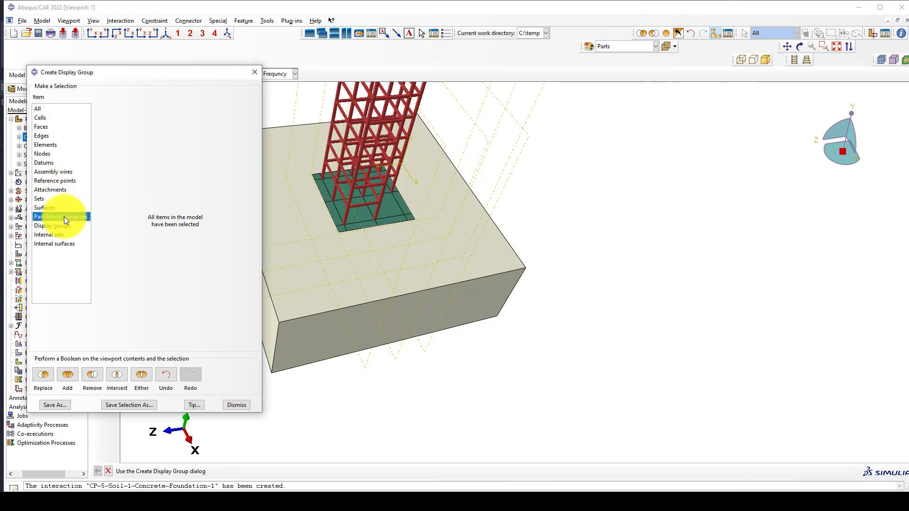
pyautogui.click(126, 121)
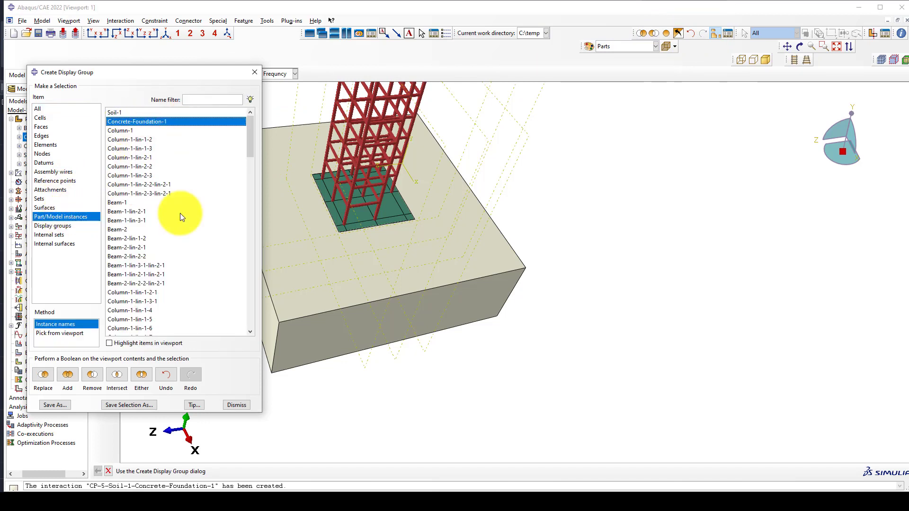
pyautogui.click(47, 374)
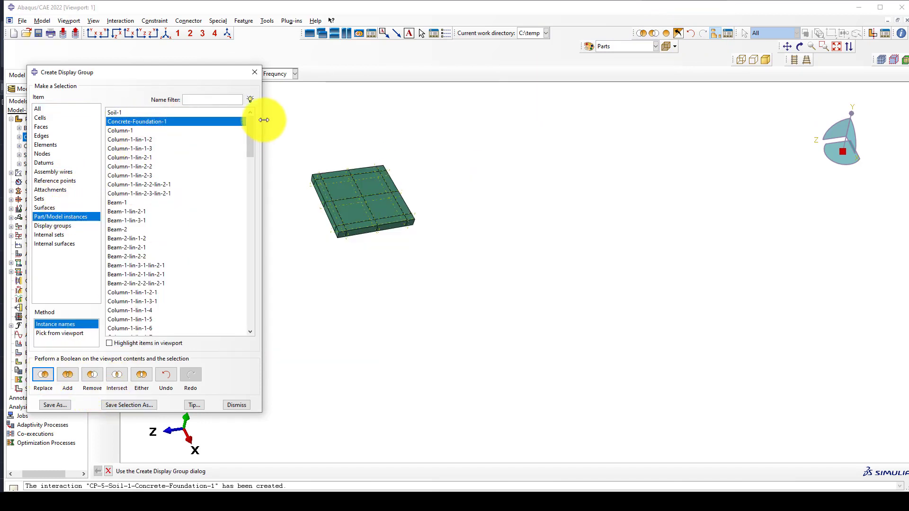
pyautogui.click(254, 72)
pyautogui.scroll(8, 342, 208)
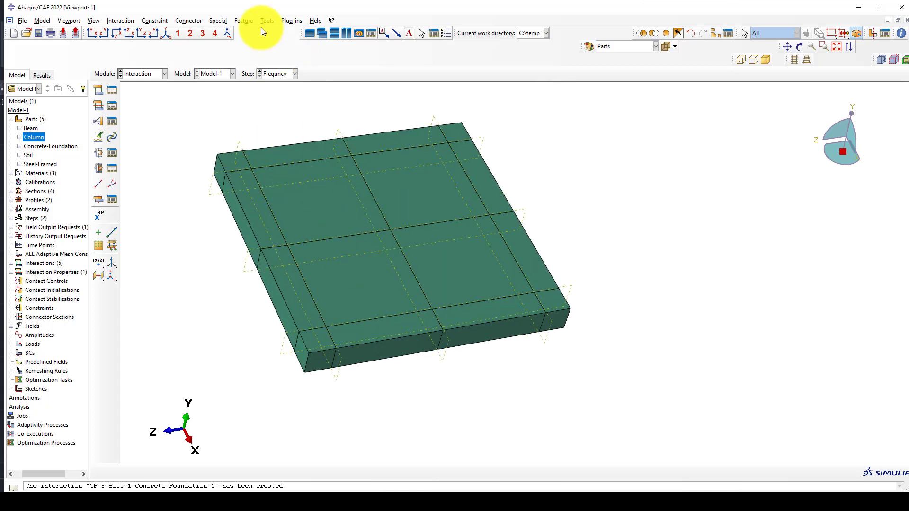
# Step: Create reference points at eight partition-line intersections on the foundation's upper face, leaving out one corner intersection
pyautogui.click(273, 20)
pyautogui.click(280, 40)
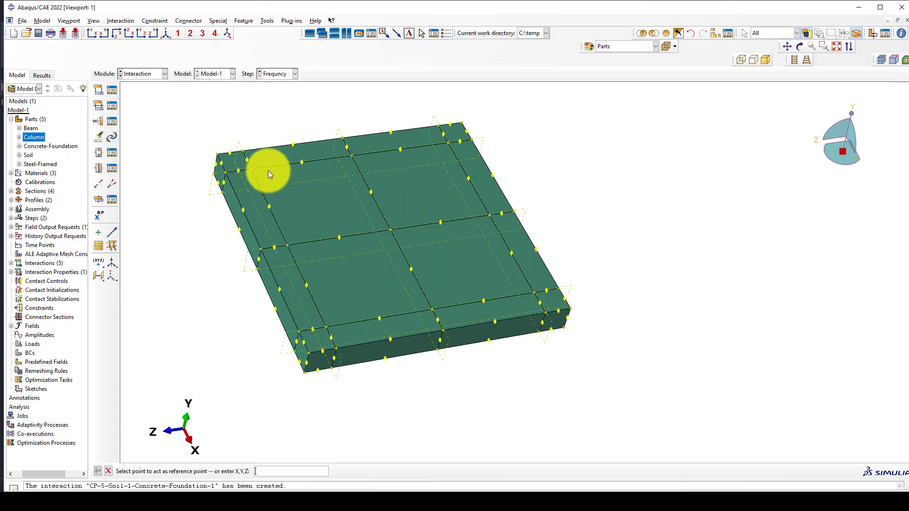
pyautogui.scroll(3, 268, 171)
pyautogui.click(244, 168)
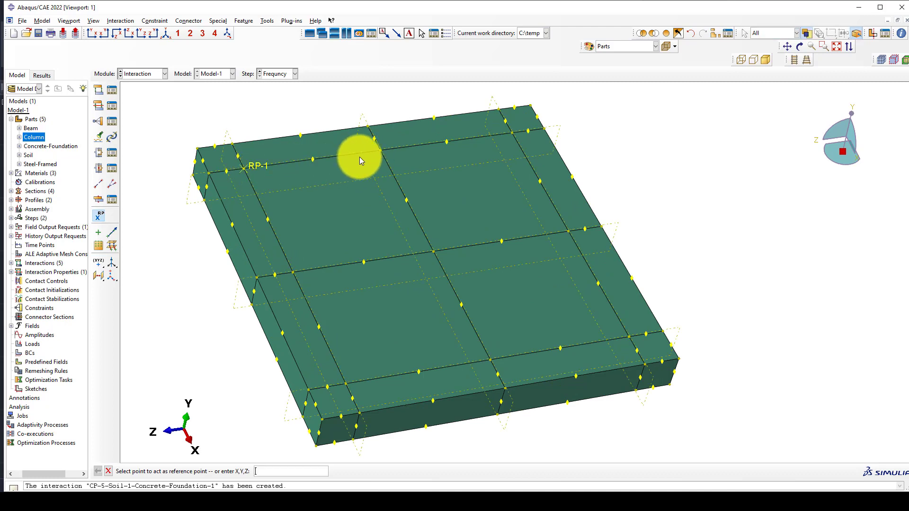
pyautogui.click(382, 149)
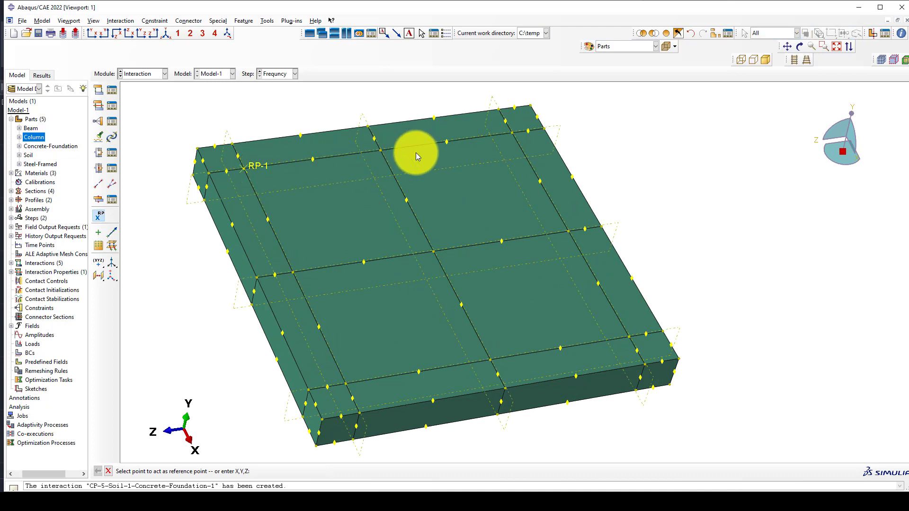
pyautogui.click(512, 133)
pyautogui.click(568, 231)
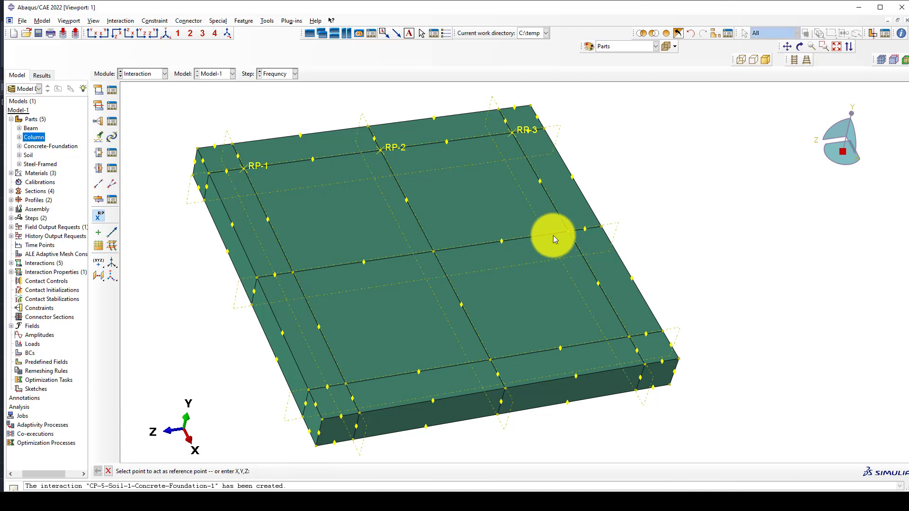
pyautogui.click(434, 250)
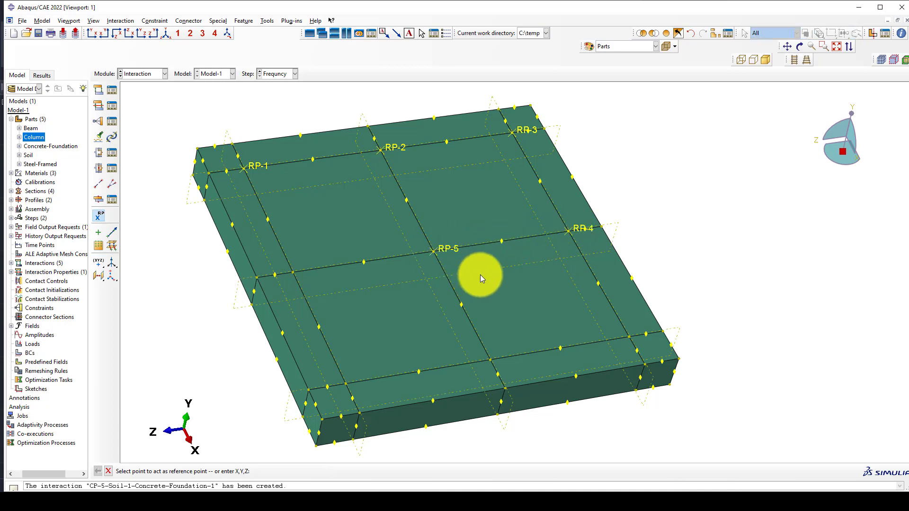
pyautogui.click(490, 360)
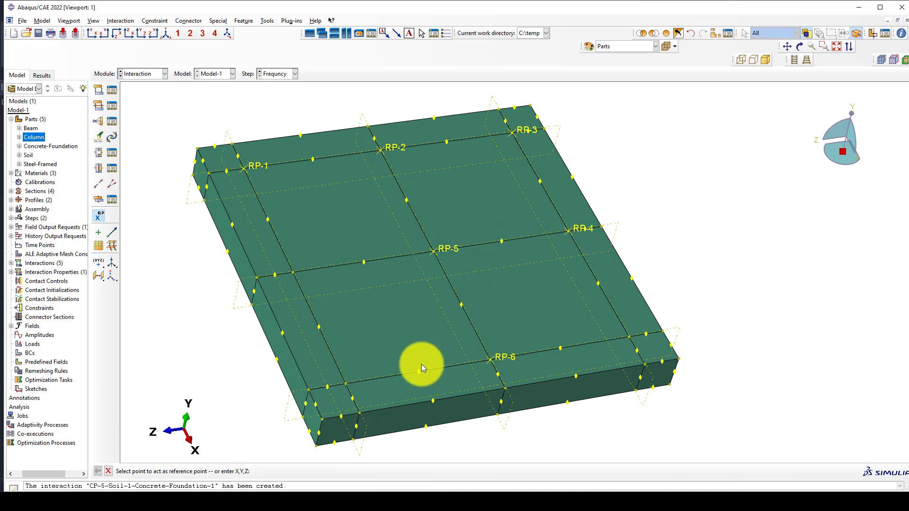
pyautogui.click(345, 385)
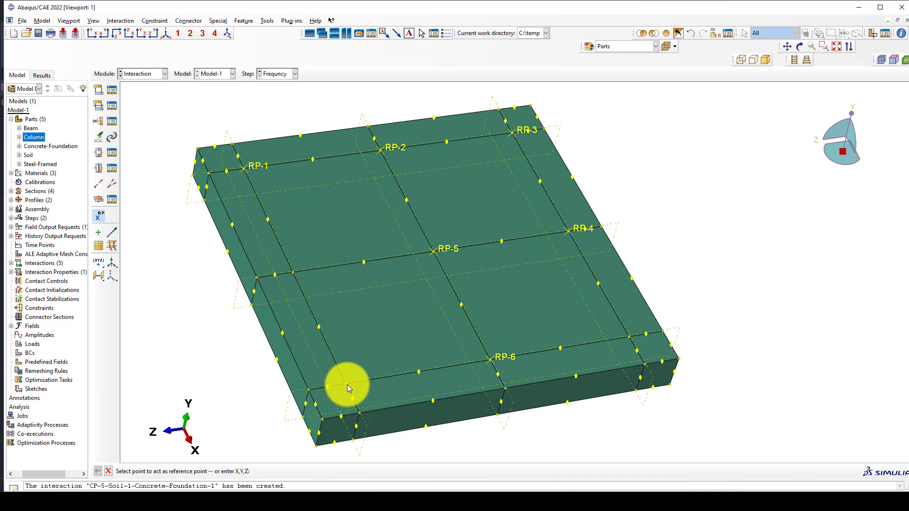
pyautogui.click(292, 272)
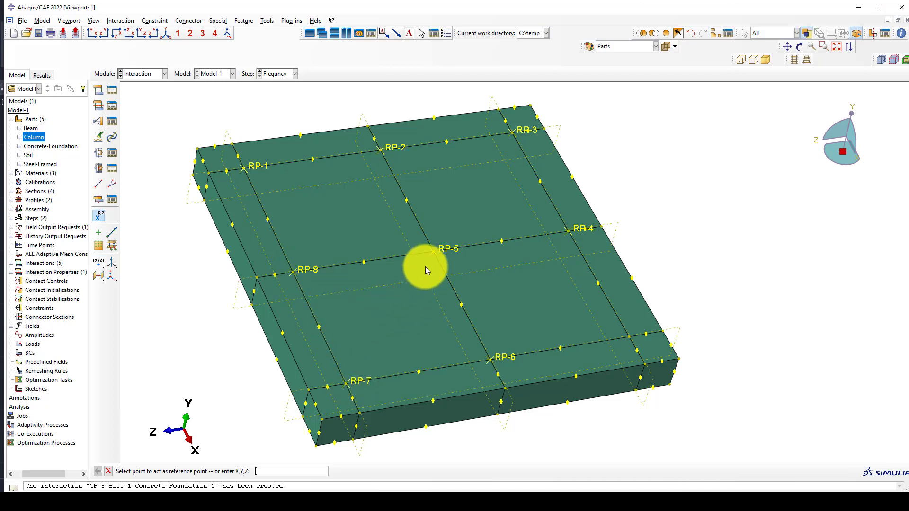
pyautogui.scroll(-2, 456, 254)
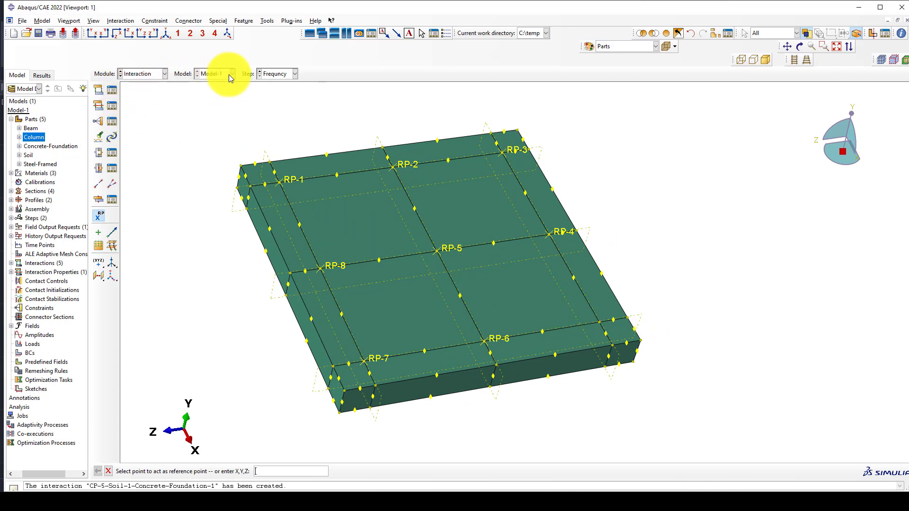
# Step: Switch to the Mesh module and display the Concrete-Foundation part
pyautogui.click(133, 76)
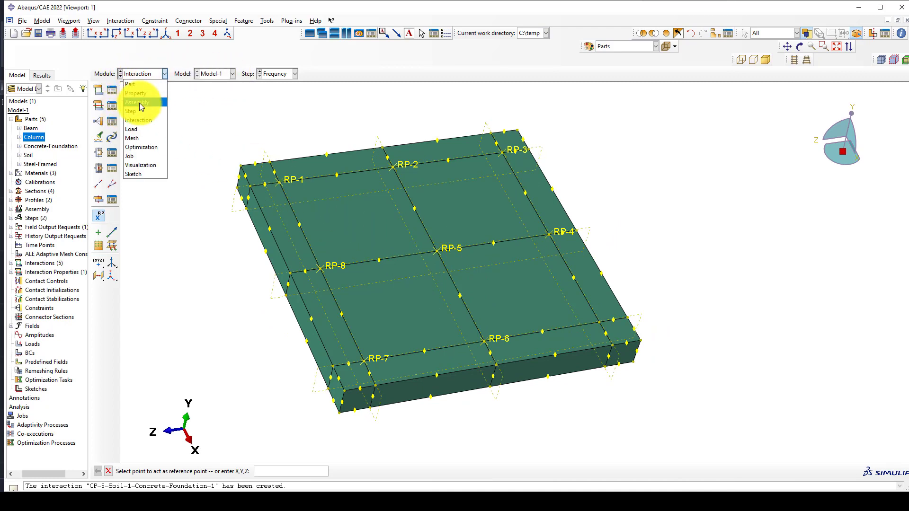
pyautogui.click(144, 138)
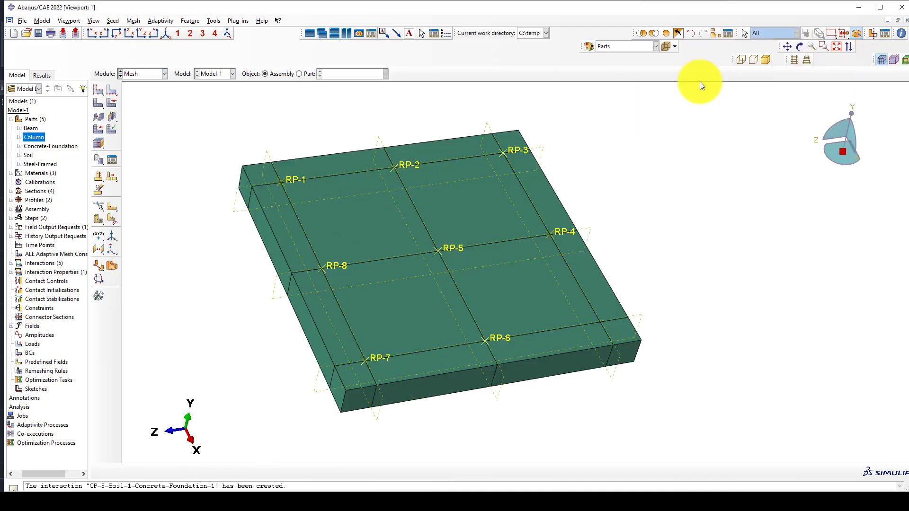
pyautogui.click(299, 74)
pyautogui.click(342, 75)
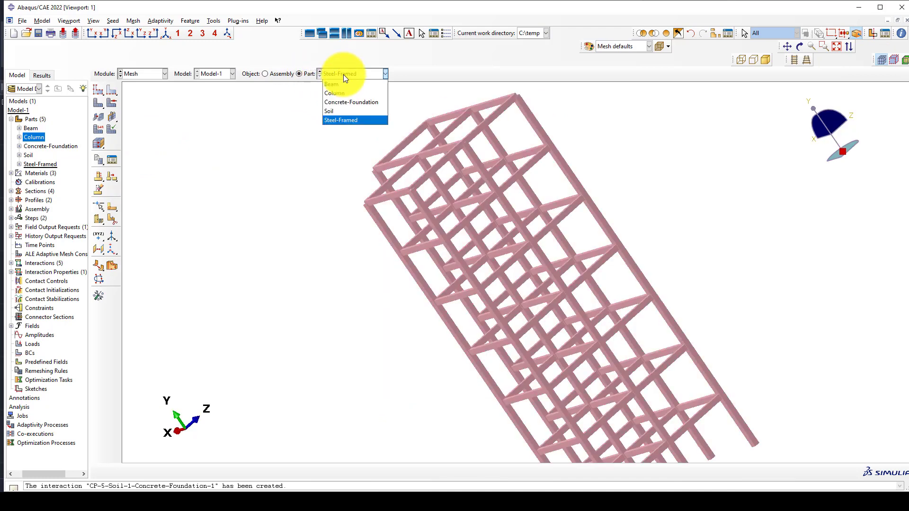
pyautogui.click(345, 102)
pyautogui.scroll(5, 416, 354)
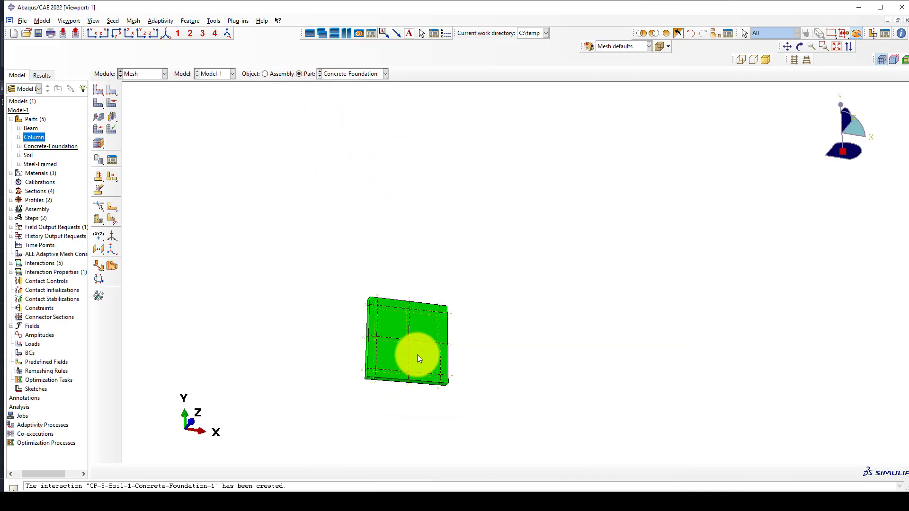
# Step: Seed the Concrete-Foundation part with an approximate global size of 400 and mesh it
pyautogui.click(96, 91)
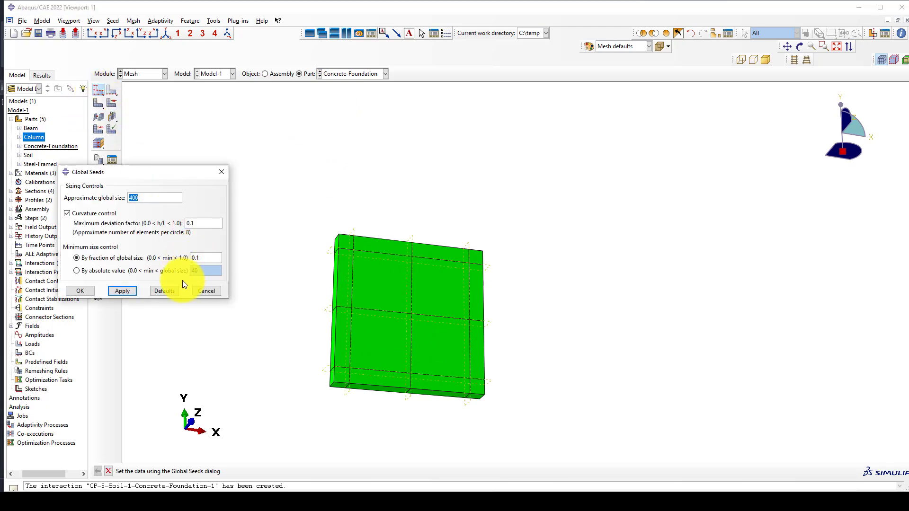
pyautogui.click(124, 291)
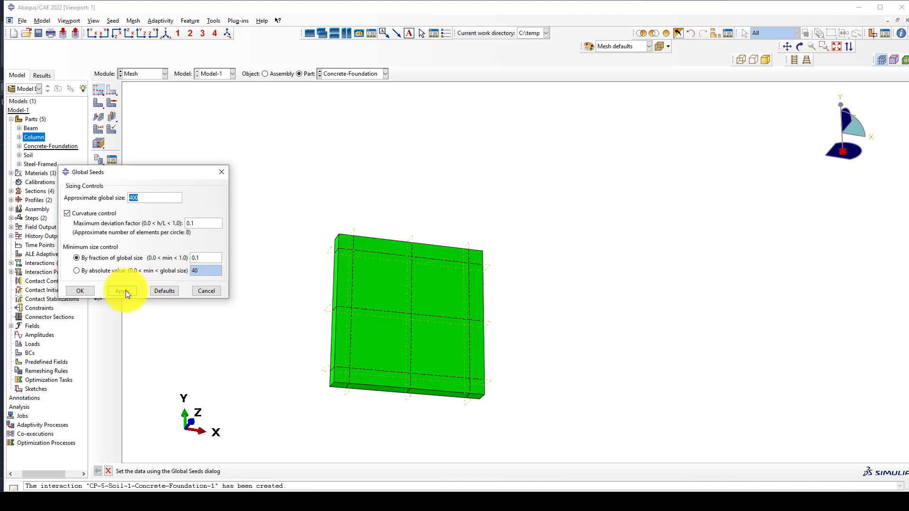
pyautogui.click(85, 290)
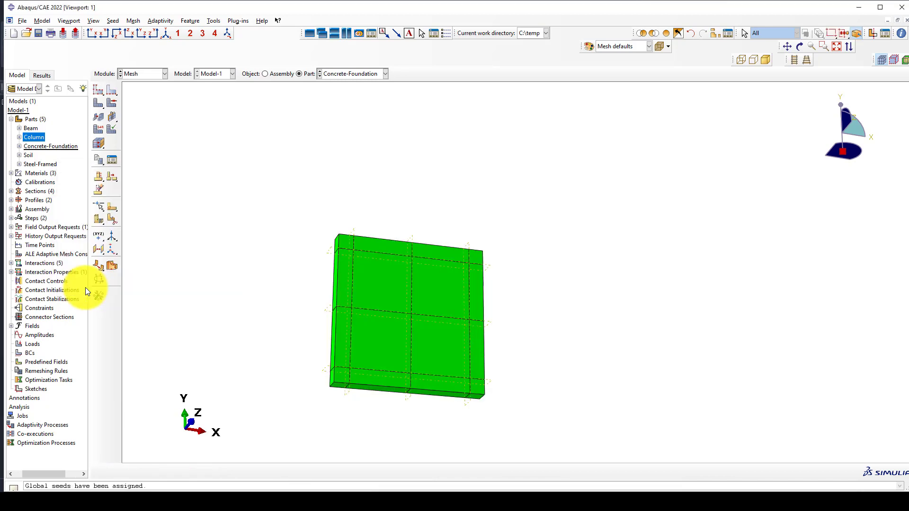
pyautogui.click(97, 103)
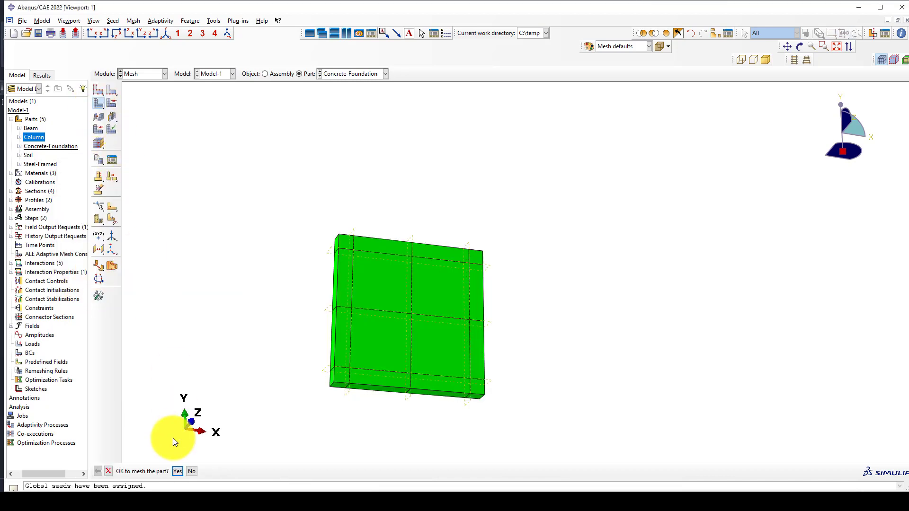
pyautogui.click(177, 471)
pyautogui.scroll(-3, 399, 292)
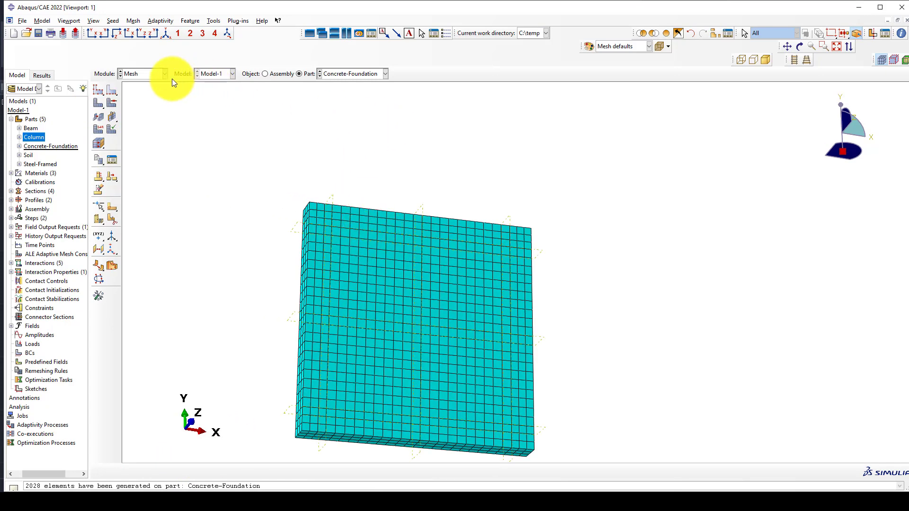
# Step: Return to the Assembly module with the foundation's mesh displayed
pyautogui.click(157, 74)
pyautogui.click(157, 103)
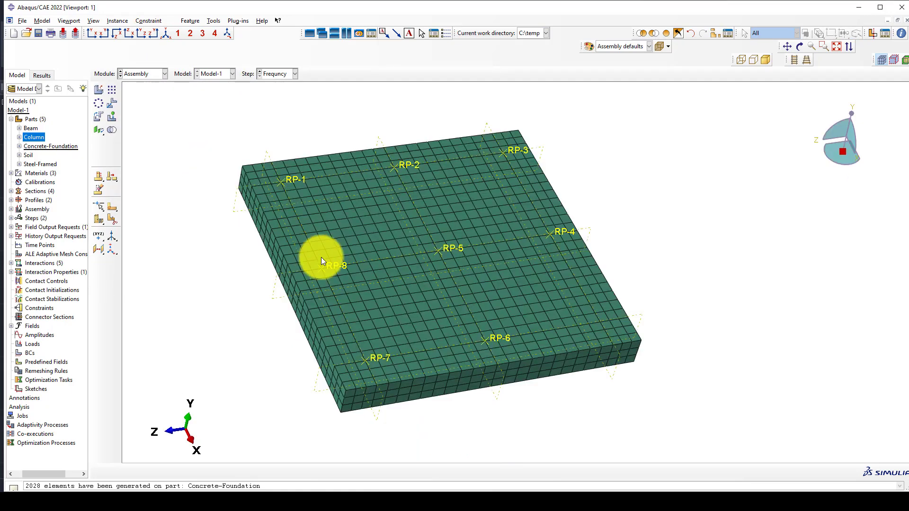
pyautogui.click(881, 60)
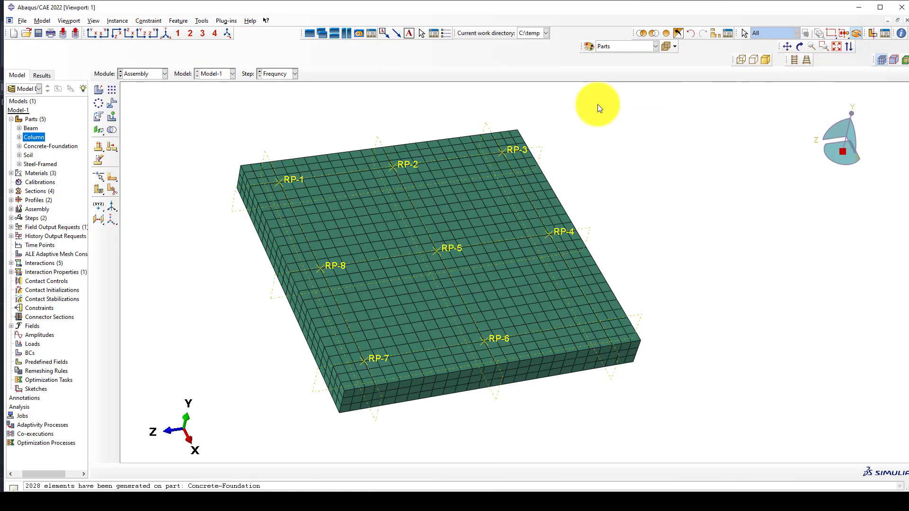
# Step: Examine the reference points against the foundation mesh from the front, isometric and overhead views
pyautogui.scroll(-3, 248, 177)
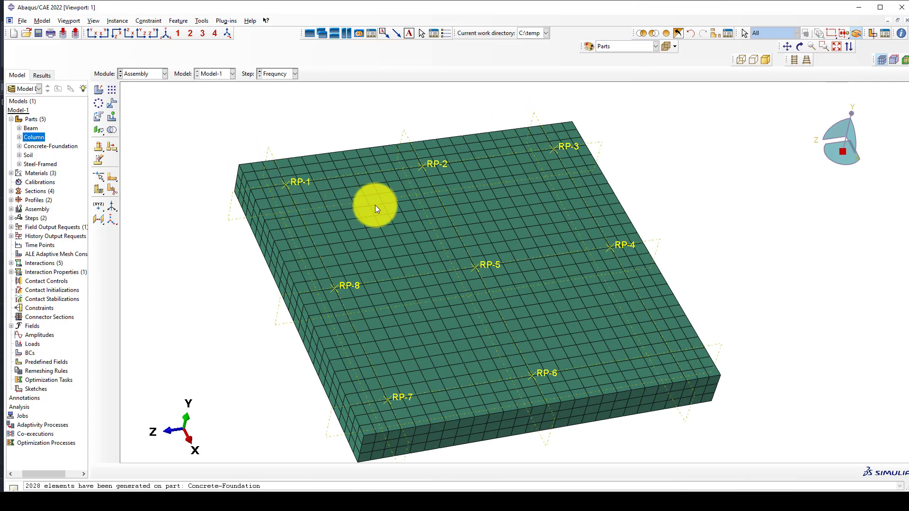
pyautogui.scroll(1, 294, 145)
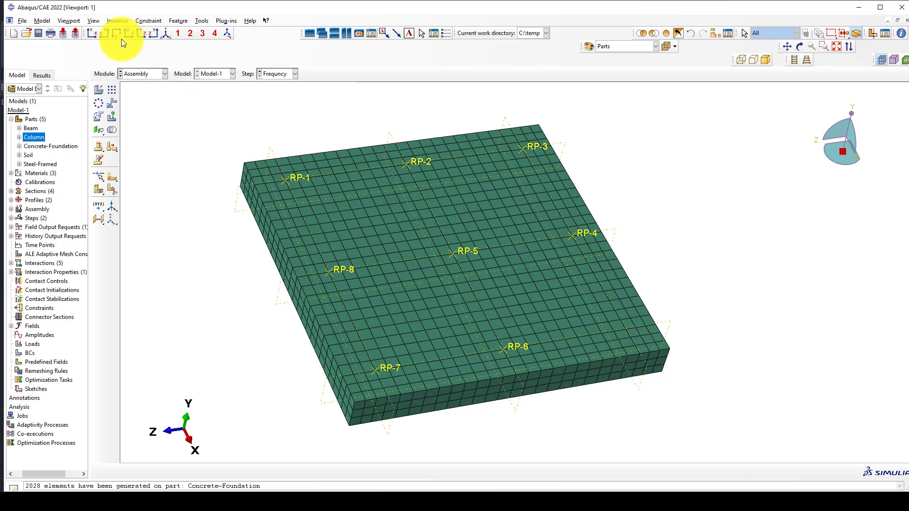
pyautogui.click(97, 36)
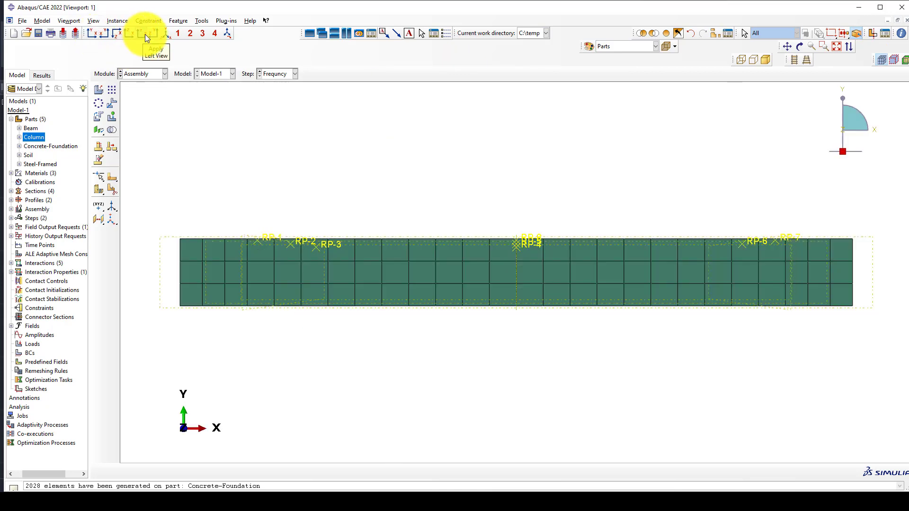
pyautogui.click(145, 34)
pyautogui.click(162, 36)
pyautogui.scroll(2, 413, 246)
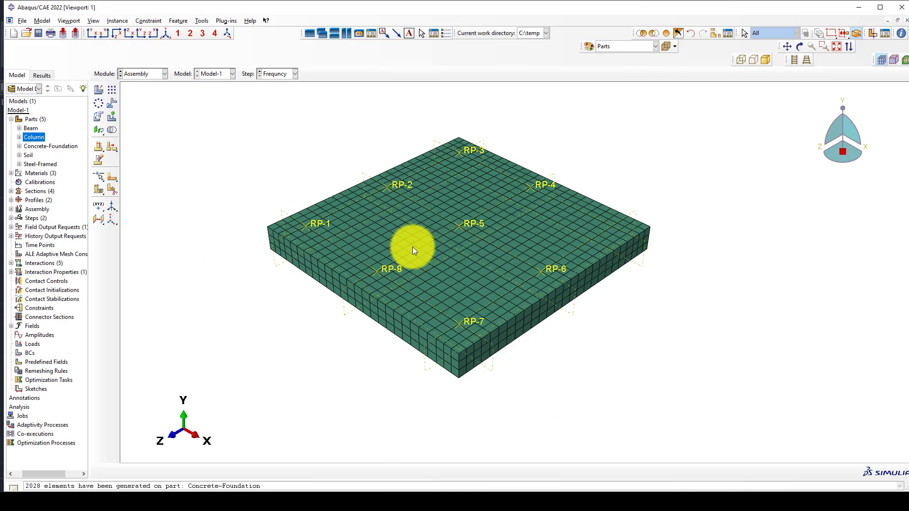
pyautogui.keyDown('ctrl'); pyautogui.keyDown('alt'); pyautogui.moveTo(569, 297); pyautogui.dragTo(574, 198); pyautogui.keyUp('alt'); pyautogui.keyUp('ctrl')
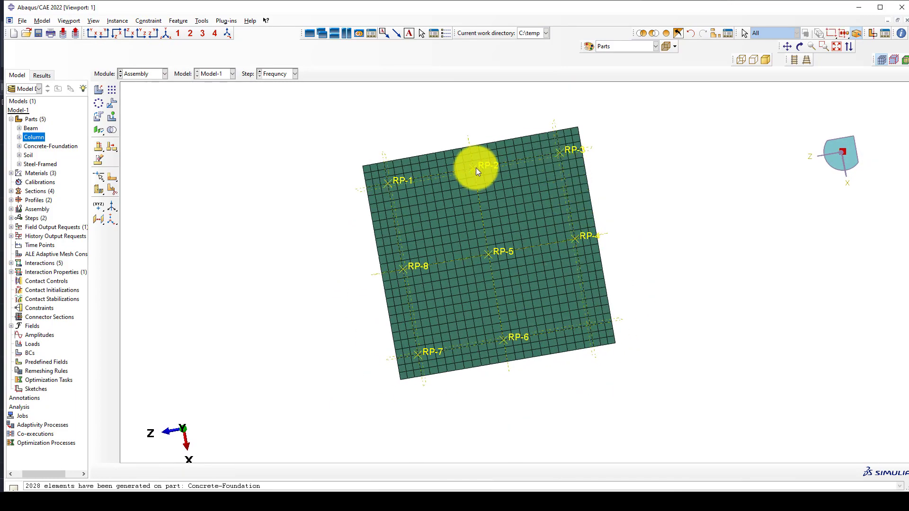
pyautogui.keyDown('ctrl'); pyautogui.keyDown('alt'); pyautogui.moveTo(530, 173); pyautogui.dragTo(495, 166); pyautogui.keyUp('alt'); pyautogui.keyUp('ctrl')
pyautogui.scroll(-3, 387, 158)
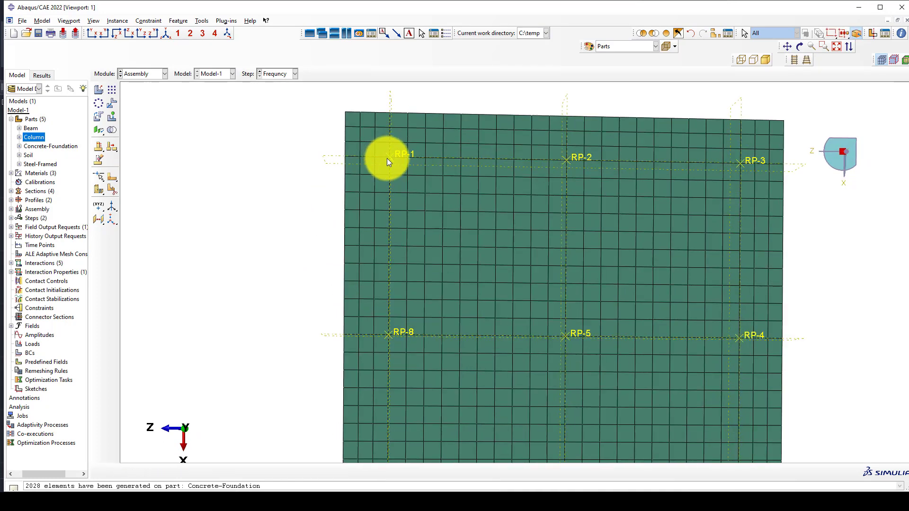
pyautogui.scroll(2, 351, 166)
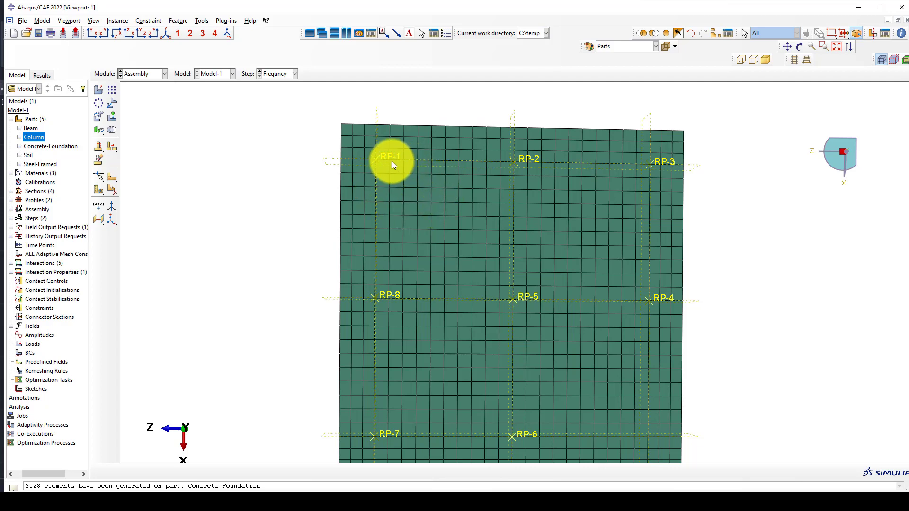
pyautogui.keyDown('ctrl'); pyautogui.keyDown('alt'); pyautogui.moveTo(381, 171); pyautogui.dragTo(399, 149); pyautogui.keyUp('alt'); pyautogui.keyUp('ctrl')
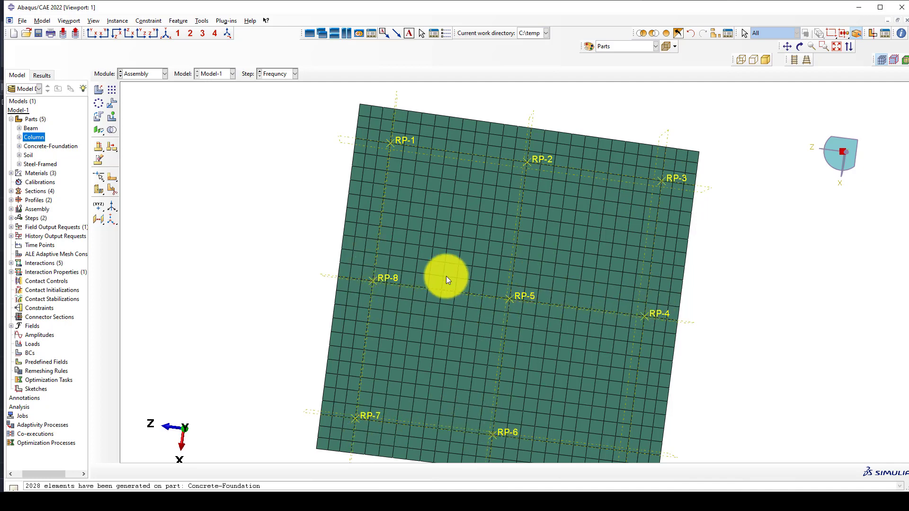
# Step: Start a new node-type set named C1 in the assembly's Set Manager
pyautogui.click(201, 21)
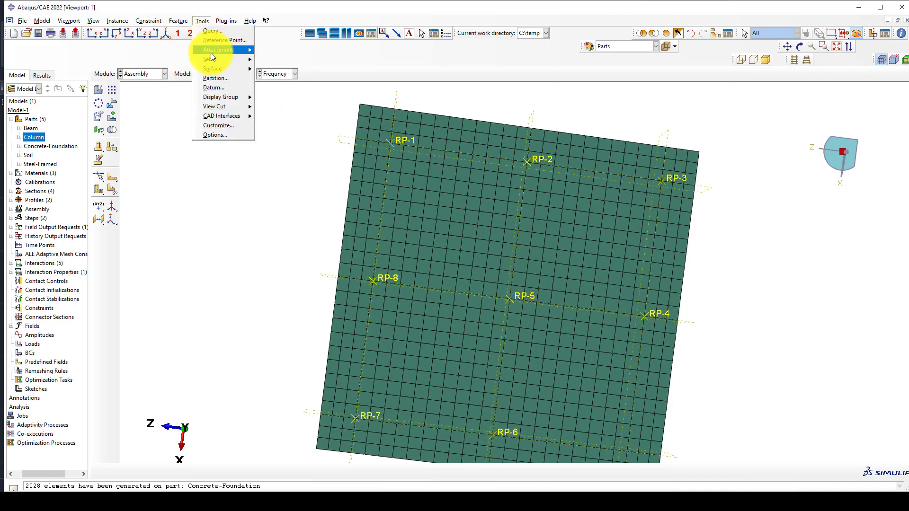
pyautogui.moveTo(212, 59)
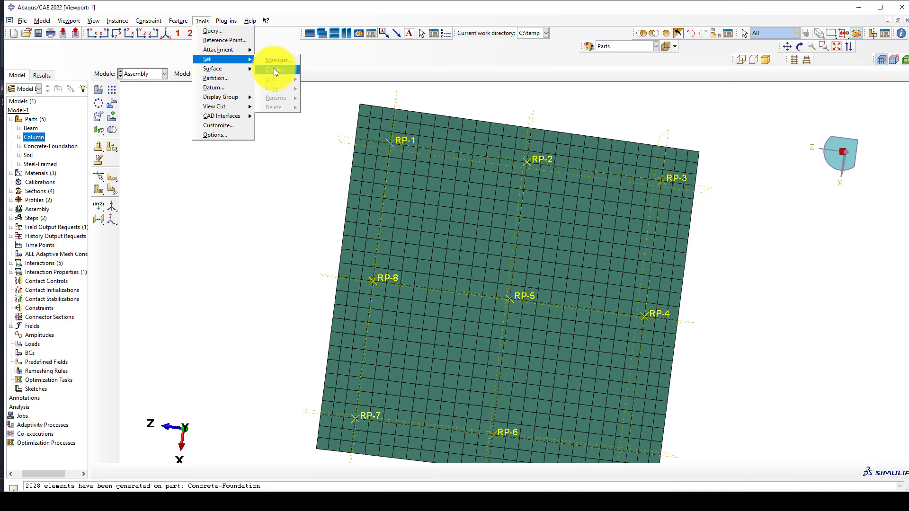
pyautogui.click(273, 61)
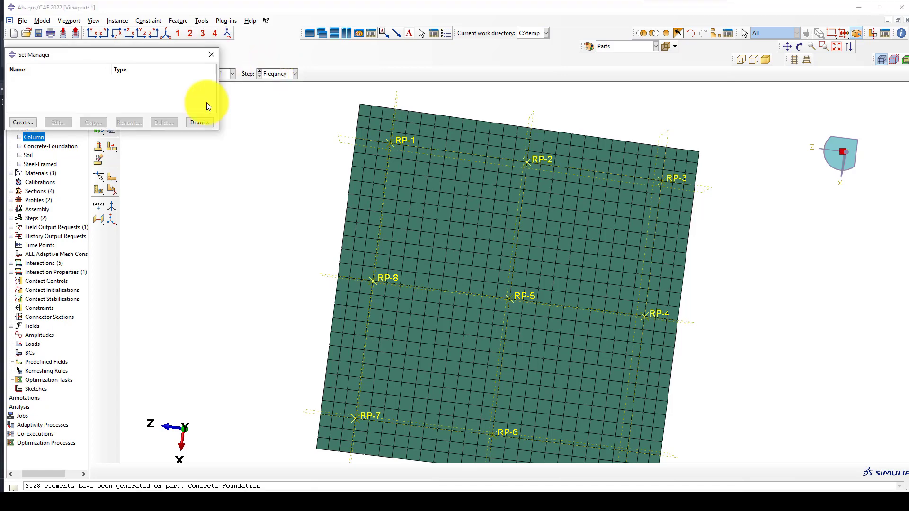
pyautogui.click(22, 123)
pyautogui.write('C1')
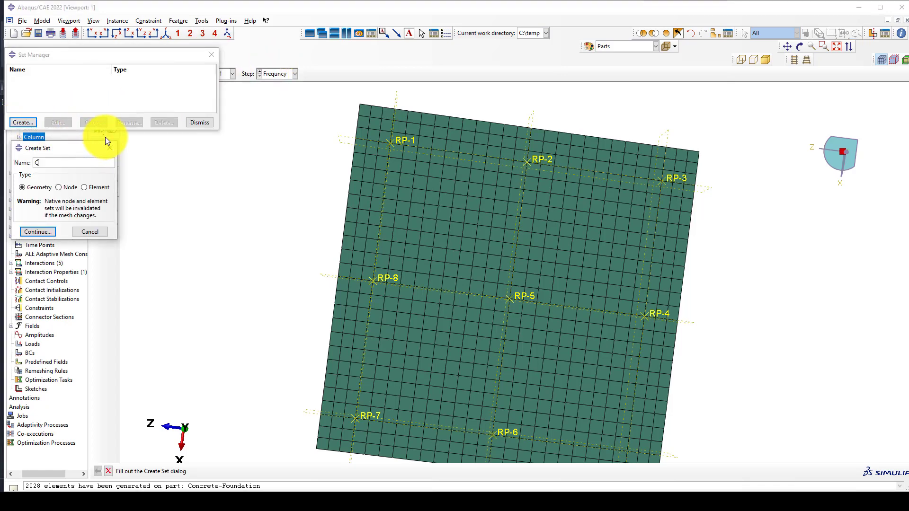
pyautogui.click(59, 188)
pyautogui.click(36, 242)
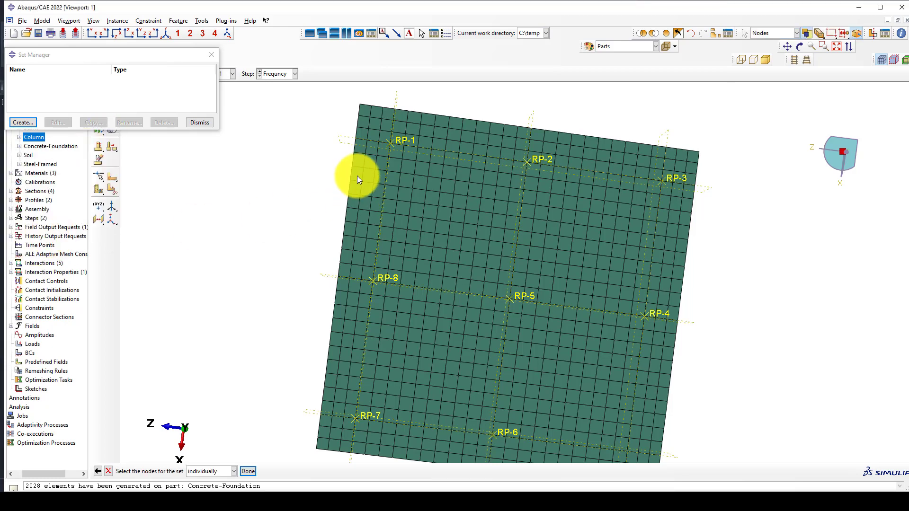
# Step: Try to select the foundation nodes beneath RP-1 in the tilted overhead view, checking the selection from isometric and side views
pyautogui.scroll(-3, 390, 151)
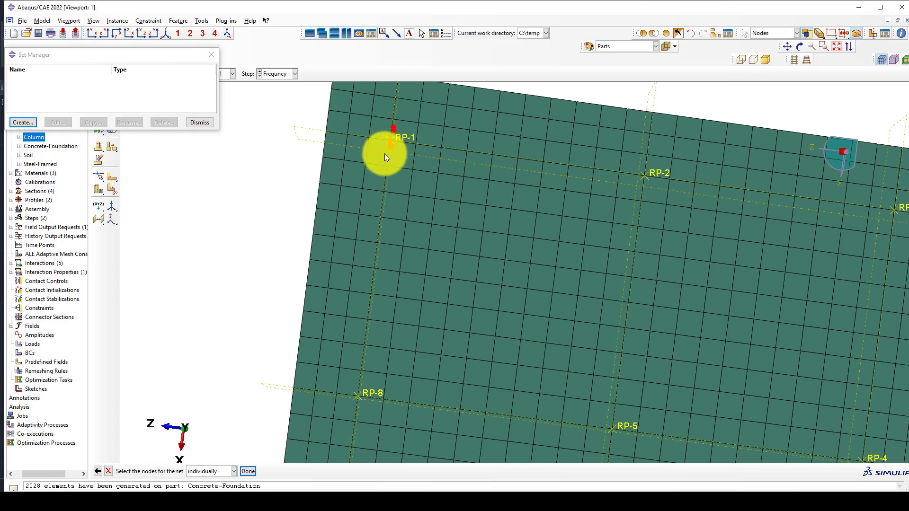
pyautogui.scroll(3, 374, 157)
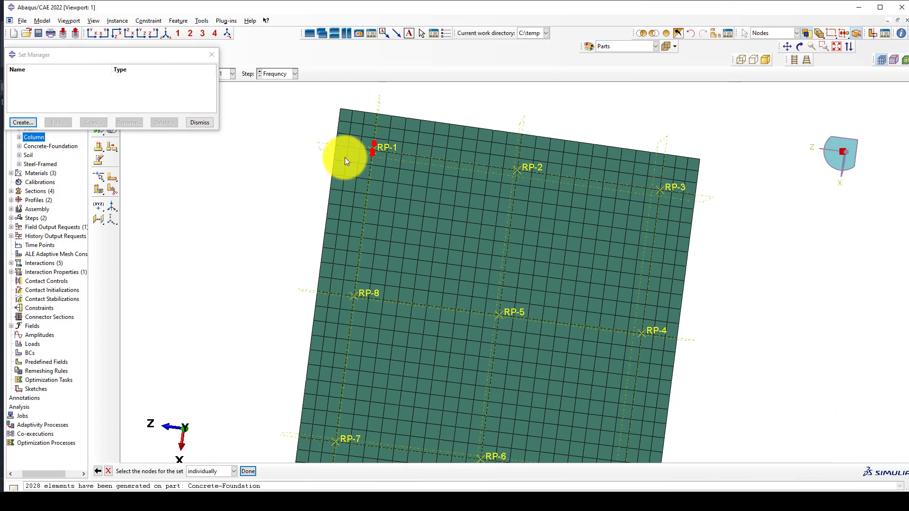
pyautogui.scroll(2, 345, 158)
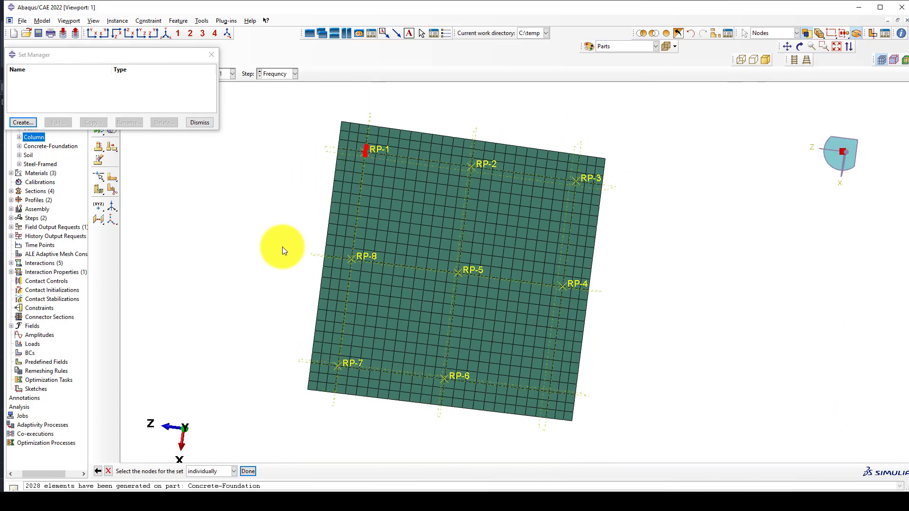
pyautogui.click(167, 34)
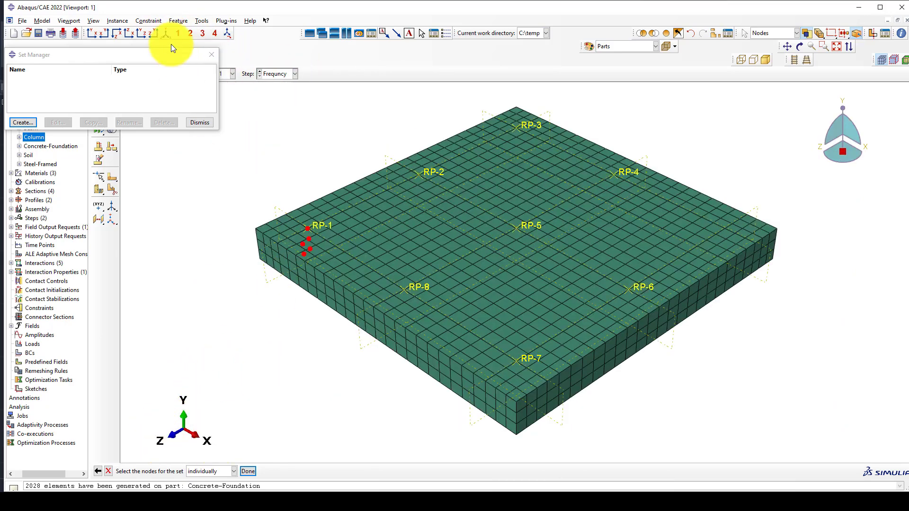
pyautogui.click(140, 32)
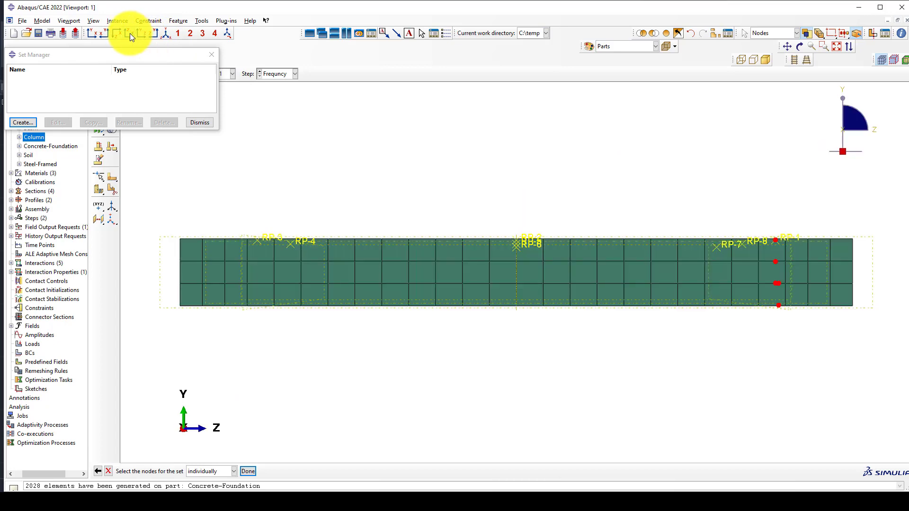
# Step: Complete set C1 with the column of foundation nodes at RP-1, selected in a view aligned with the XZ plane
pyautogui.click(130, 33)
pyautogui.scroll(-2, 356, 181)
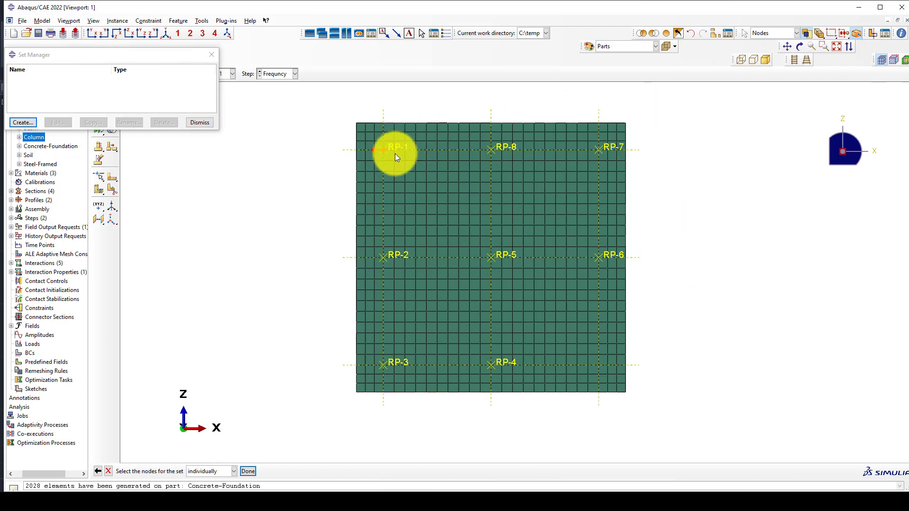
pyautogui.scroll(2, 389, 153)
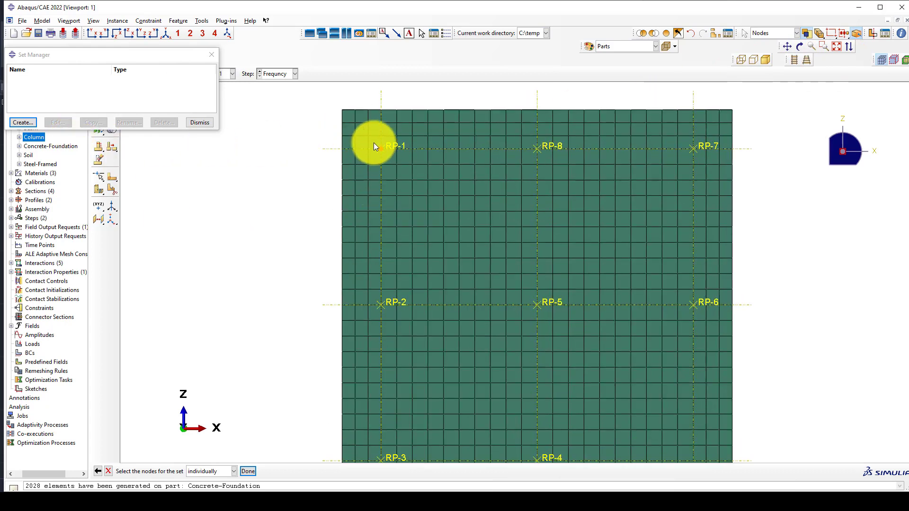
pyautogui.click(393, 160)
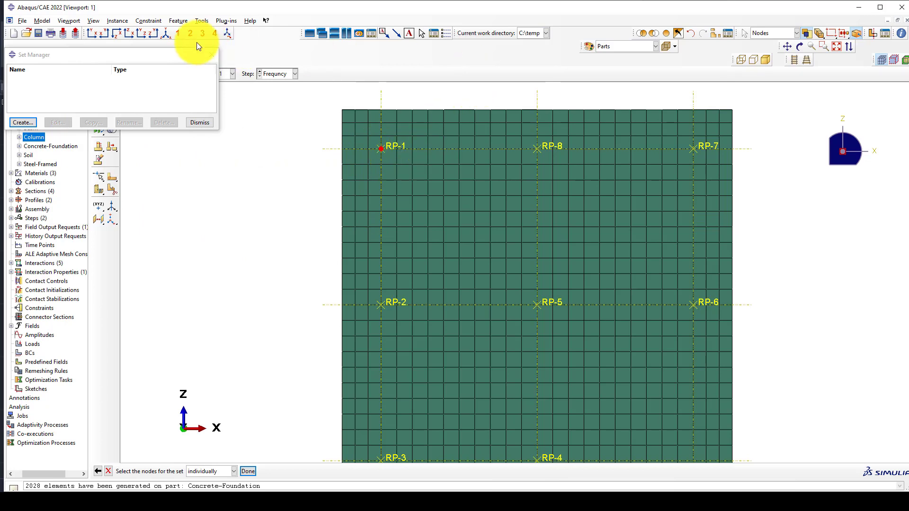
pyautogui.middleClick(264, 216)
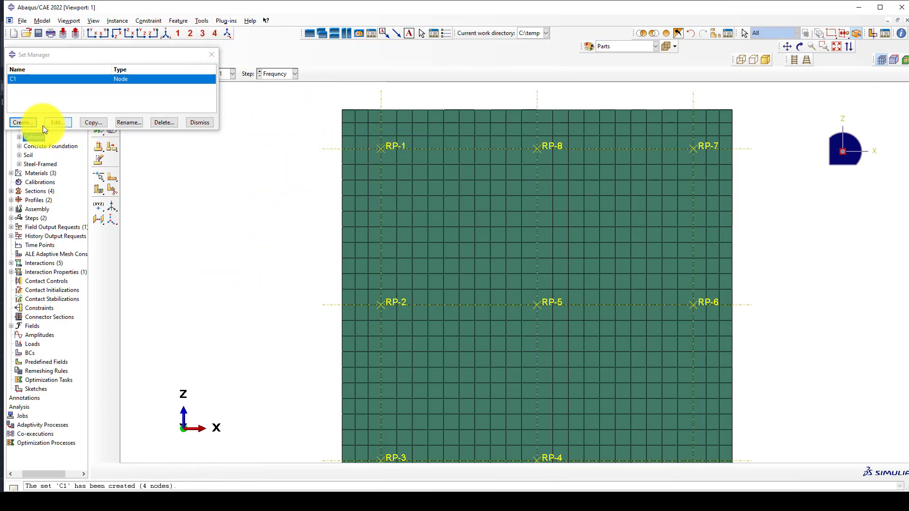
# Step: Create a node set named C2 from the through-thickness foundation nodes at RP-8
pyautogui.click(30, 123)
pyautogui.write('C')
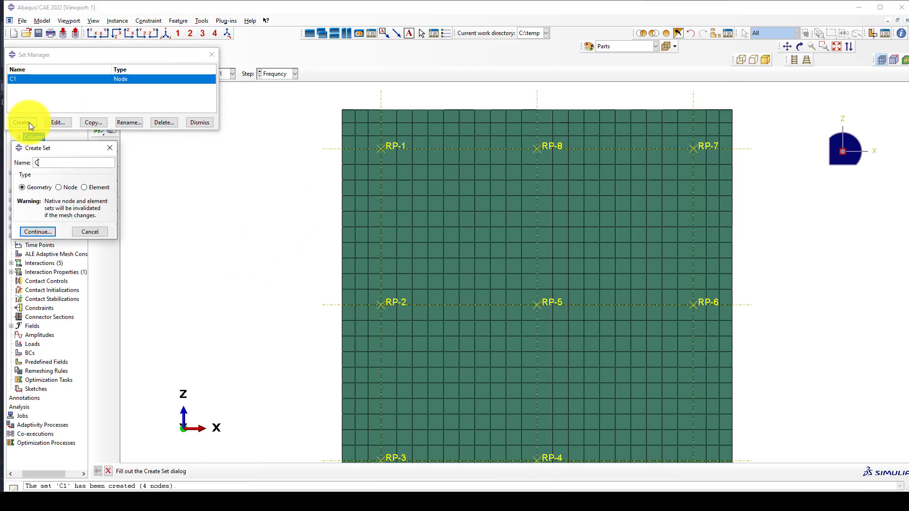
pyautogui.write('2')
pyautogui.click(38, 232)
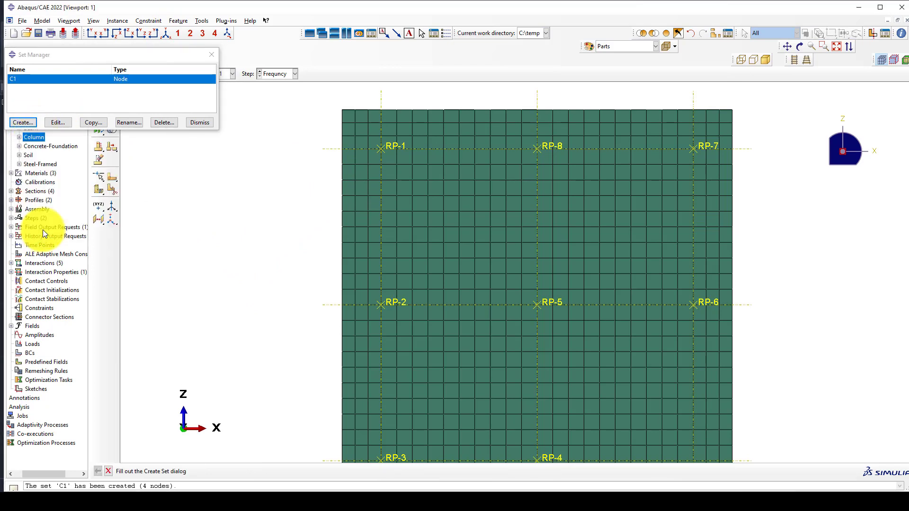
pyautogui.click(98, 471)
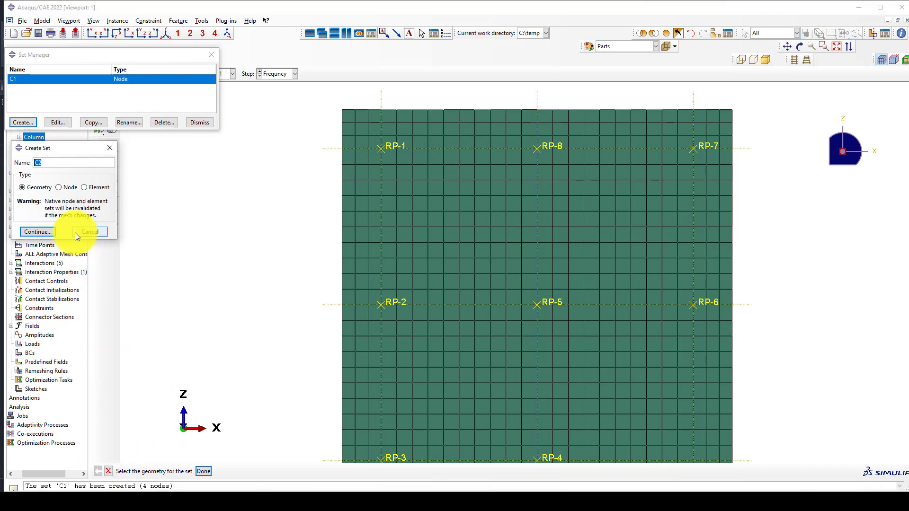
pyautogui.click(59, 187)
pyautogui.click(38, 232)
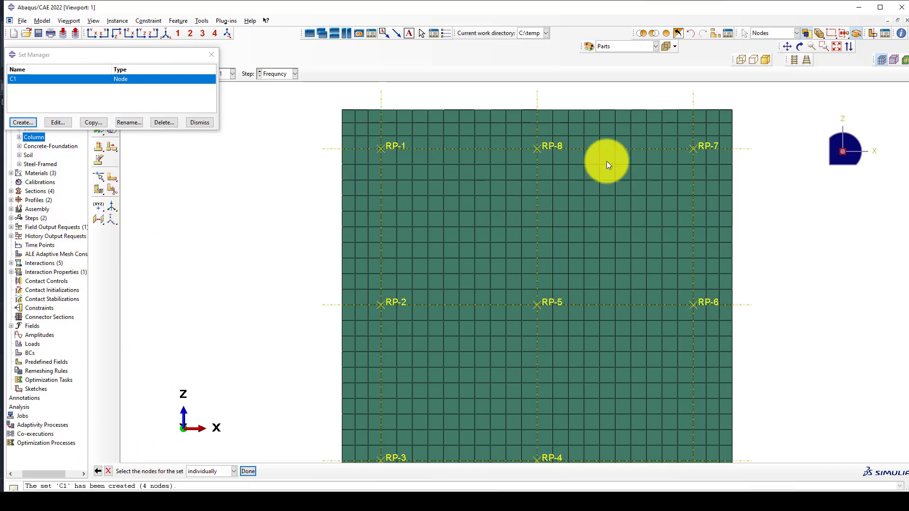
pyautogui.middleClick(520, 183)
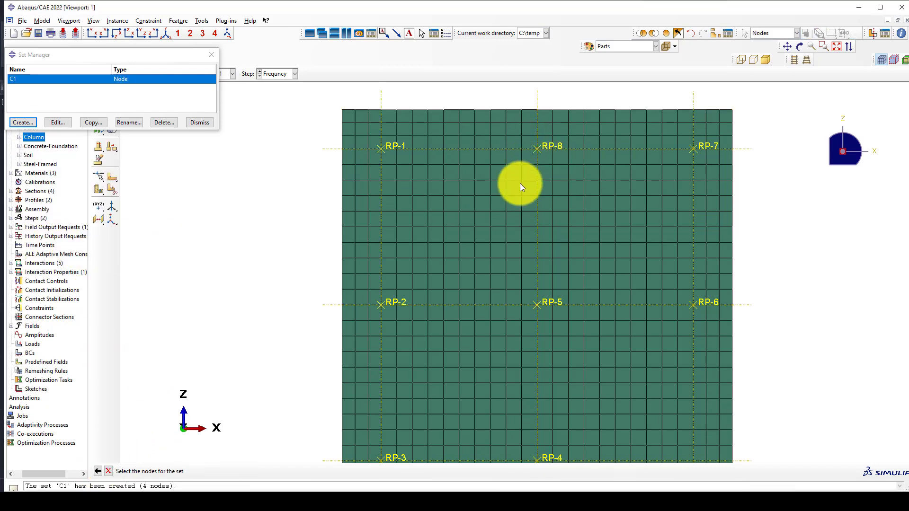
# Step: Create a node set named C3 from the through-thickness foundation nodes at RP-7
pyautogui.click(22, 123)
pyautogui.write('C3')
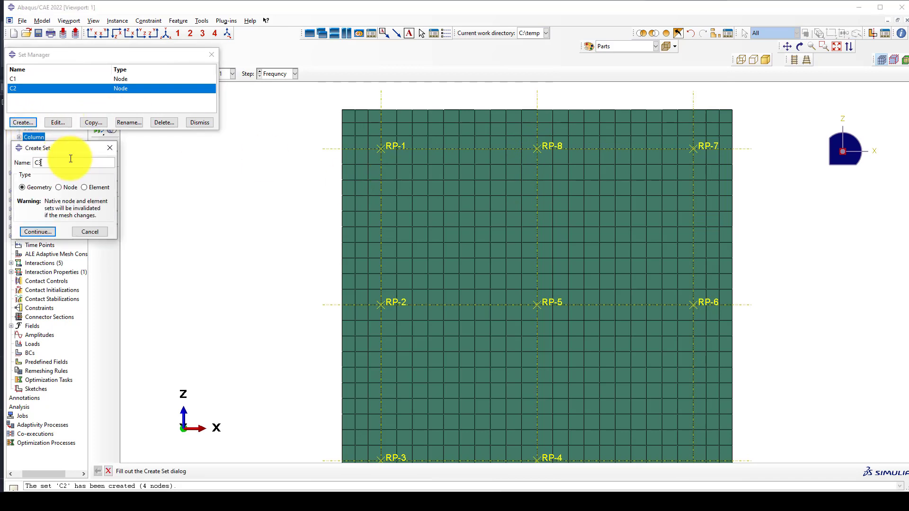
pyautogui.click(59, 188)
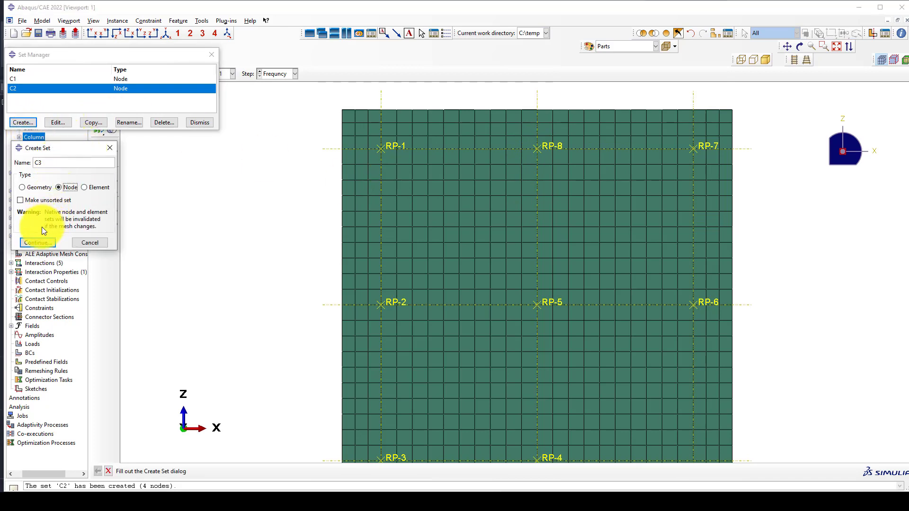
pyautogui.click(38, 231)
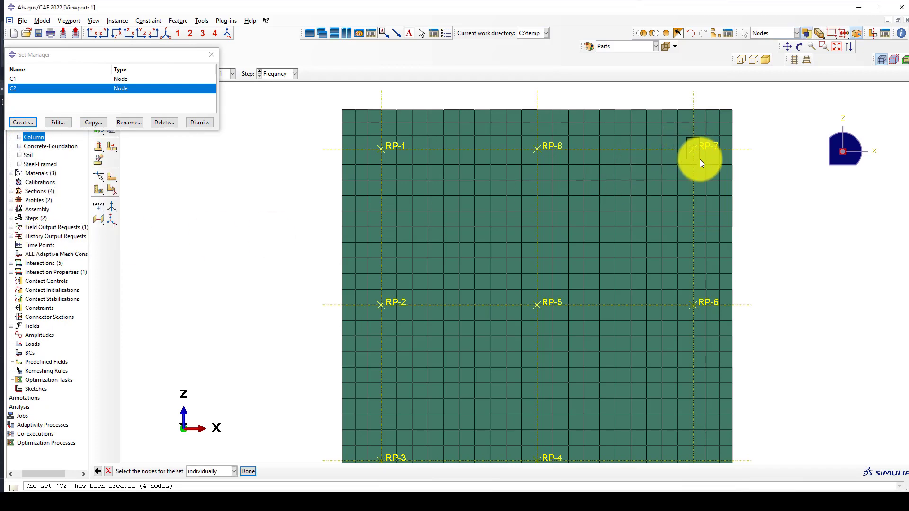
pyautogui.middleClick(284, 331)
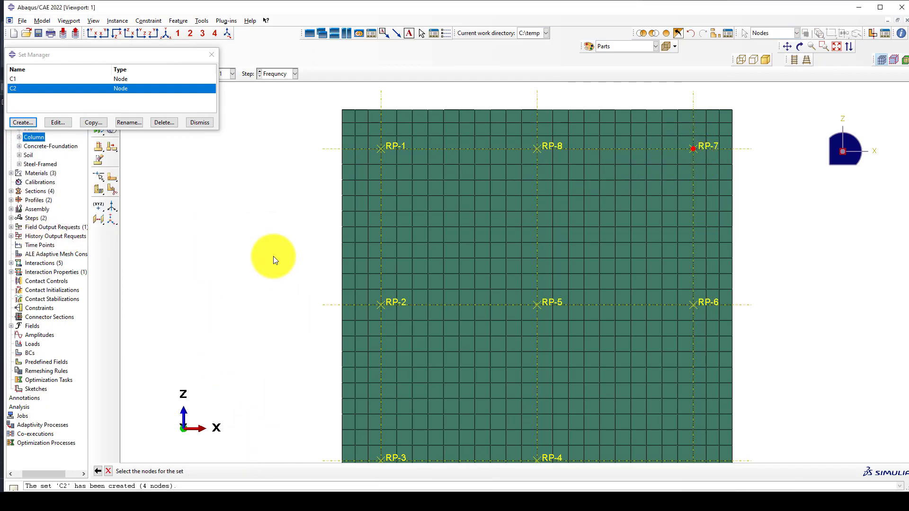
# Step: Create a node set named C4 from the through-thickness foundation nodes at RP-2
pyautogui.click(24, 124)
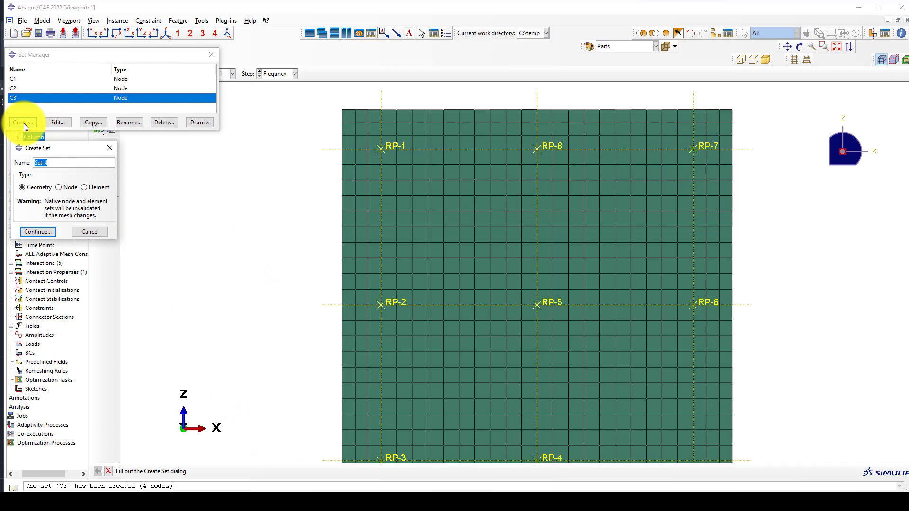
pyautogui.write('C')
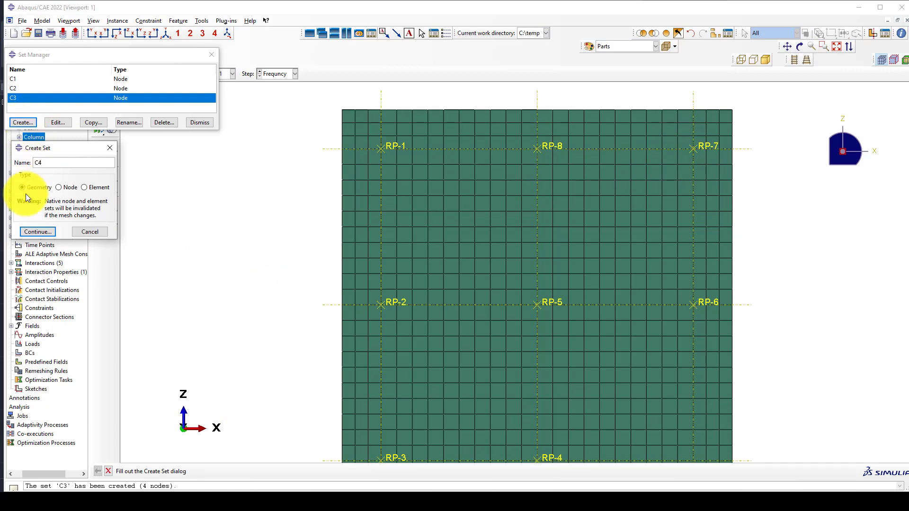
pyautogui.write('4')
pyautogui.click(59, 188)
pyautogui.click(37, 232)
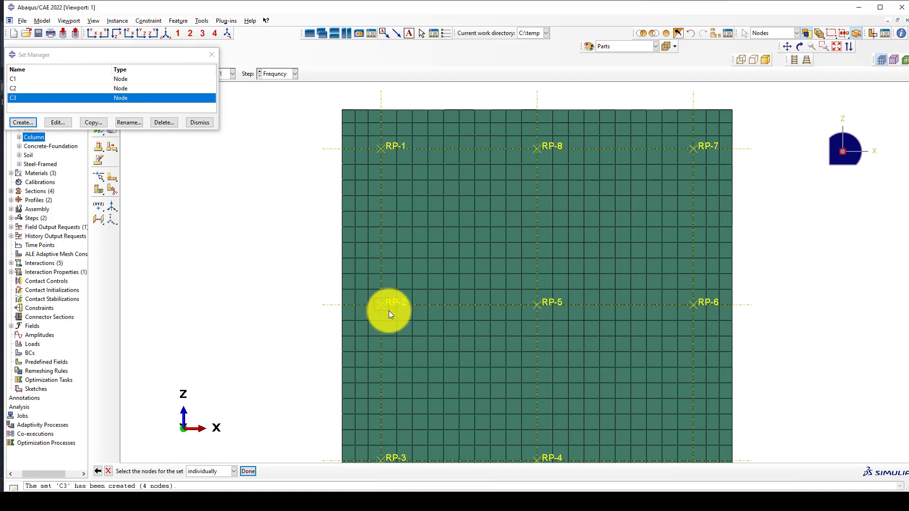
pyautogui.middleClick(282, 291)
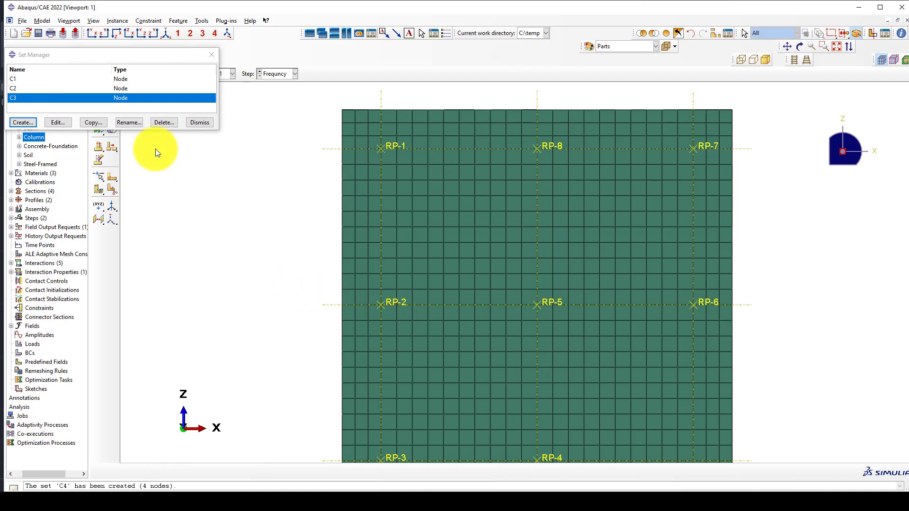
# Step: Create a node set named C5 from the through-thickness foundation nodes at RP-5
pyautogui.click(32, 123)
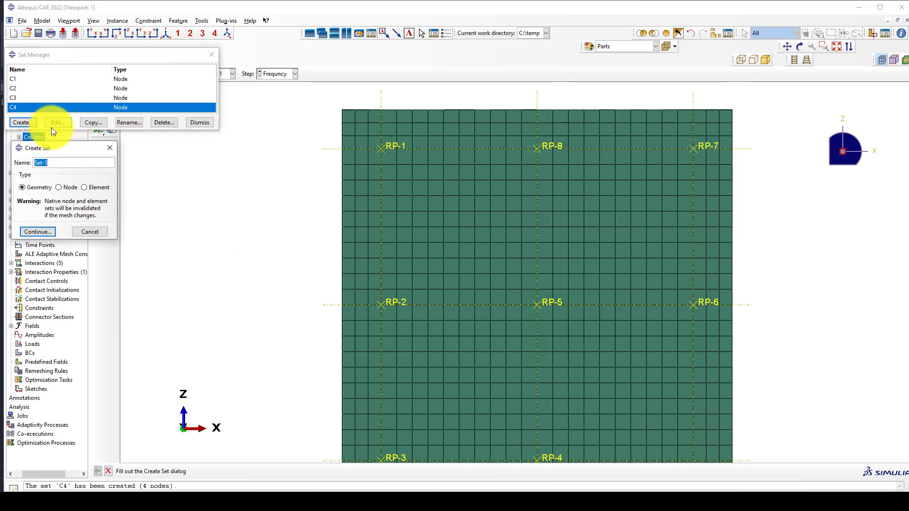
pyautogui.write('C5')
pyautogui.click(58, 188)
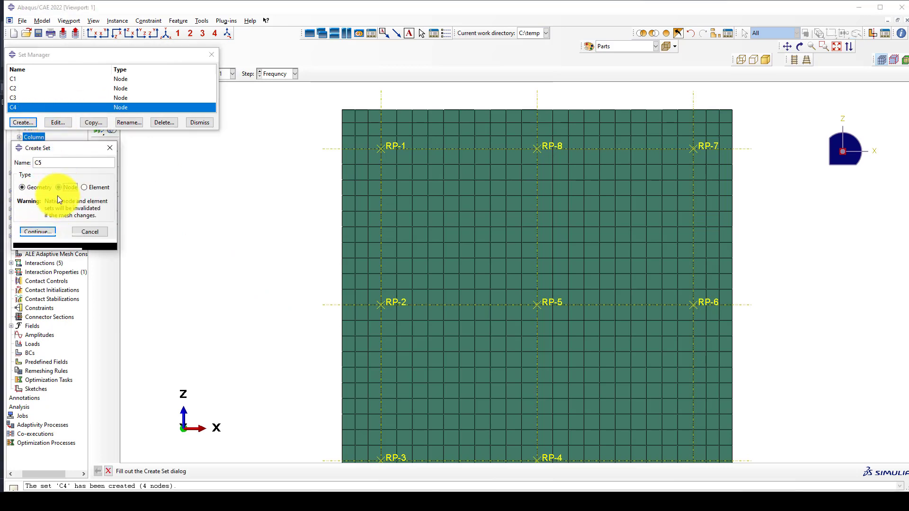
pyautogui.click(41, 244)
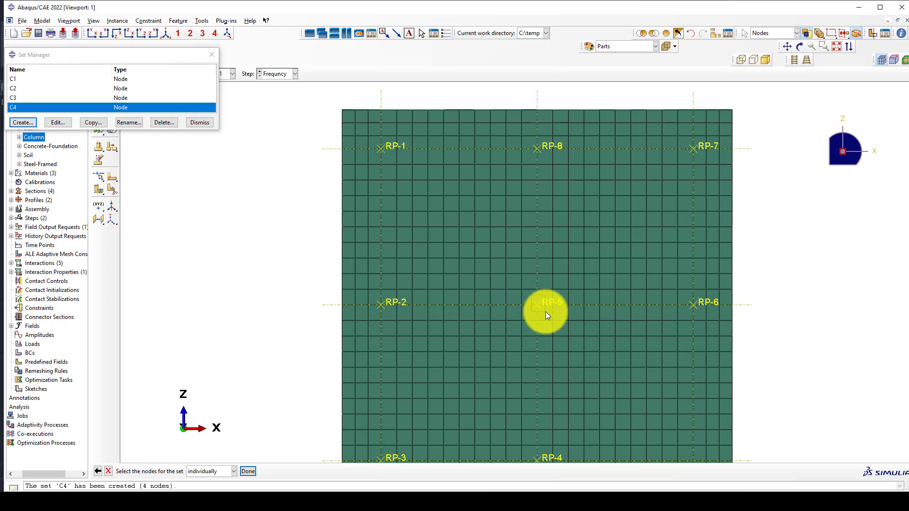
pyautogui.middleClick(267, 325)
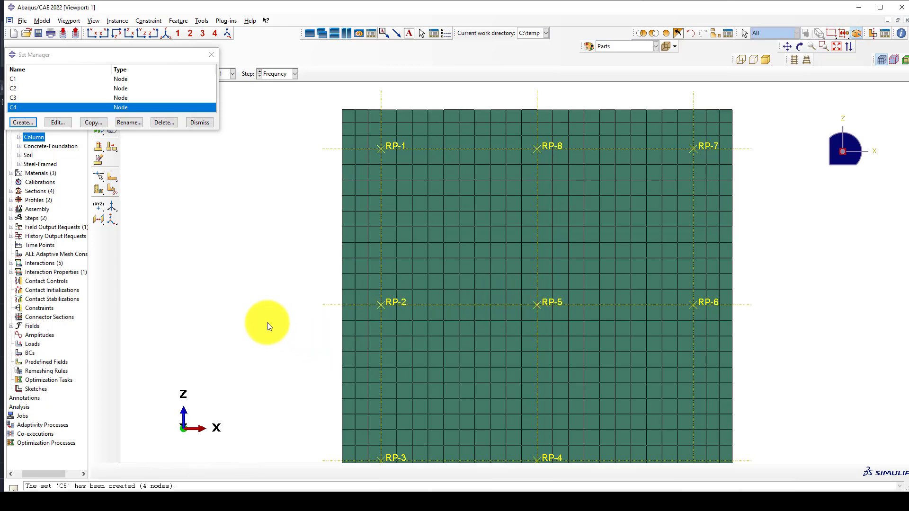
# Step: Create a node set named C6 from the through-thickness foundation nodes at RP-6
pyautogui.click(29, 122)
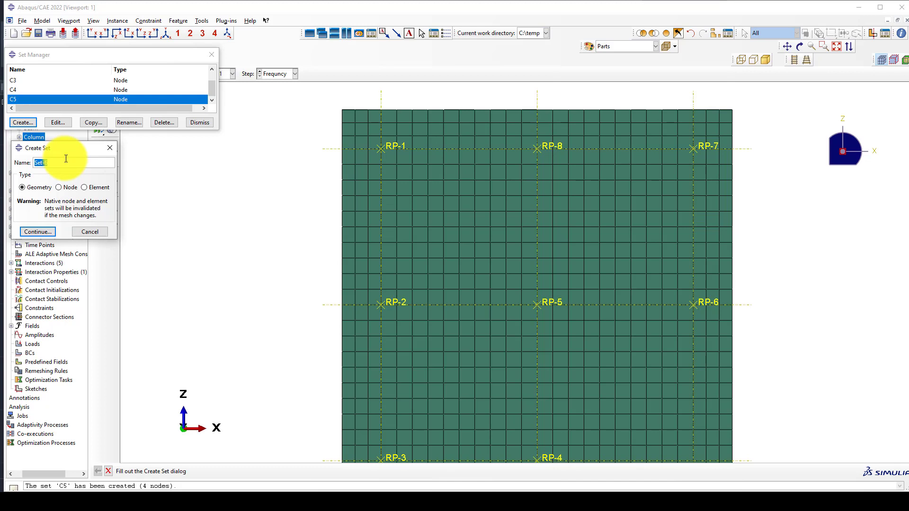
pyautogui.write('C6')
pyautogui.click(59, 189)
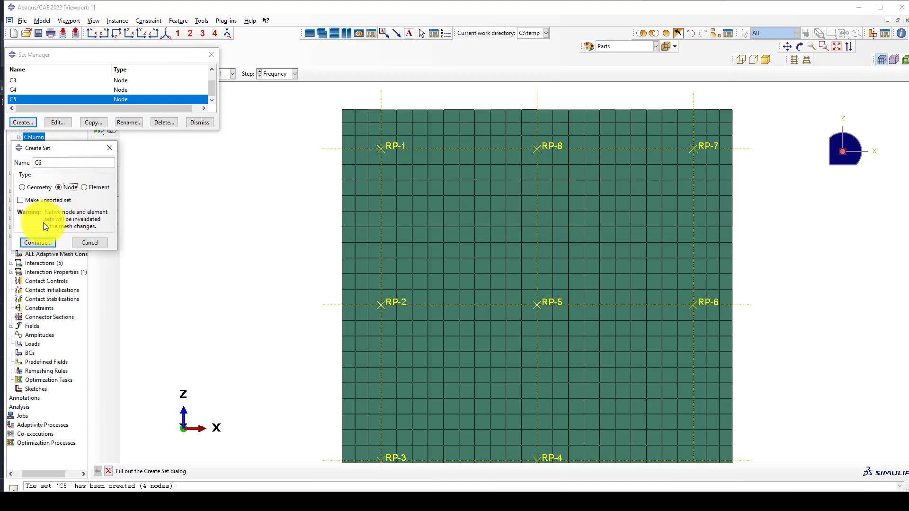
pyautogui.click(39, 241)
pyautogui.scroll(2, 374, 201)
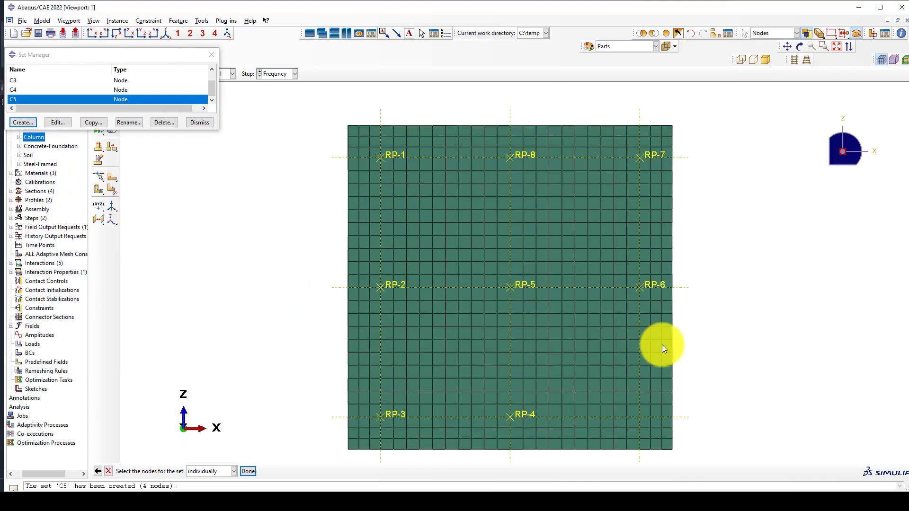
pyautogui.scroll(-1, 662, 345)
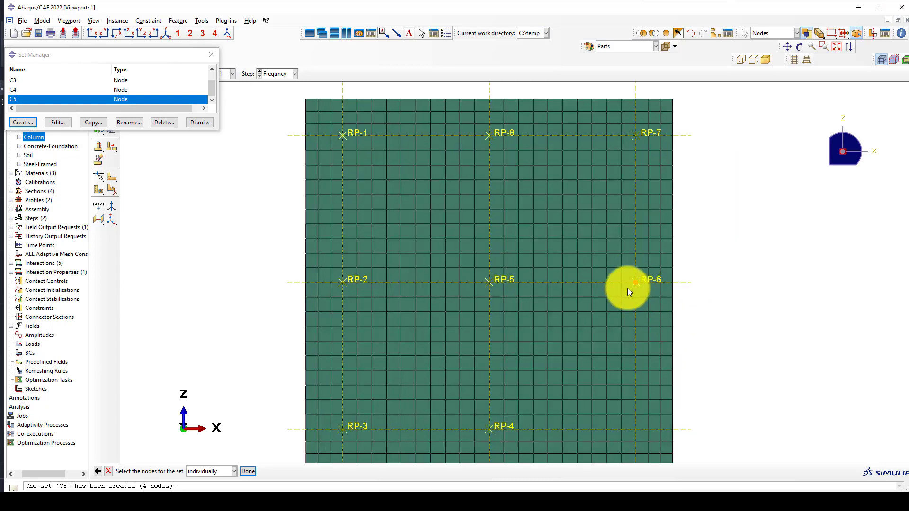
pyautogui.middleClick(596, 291)
# Step: Create a node set named C7 from the through-thickness foundation nodes at RP-3
pyautogui.click(28, 121)
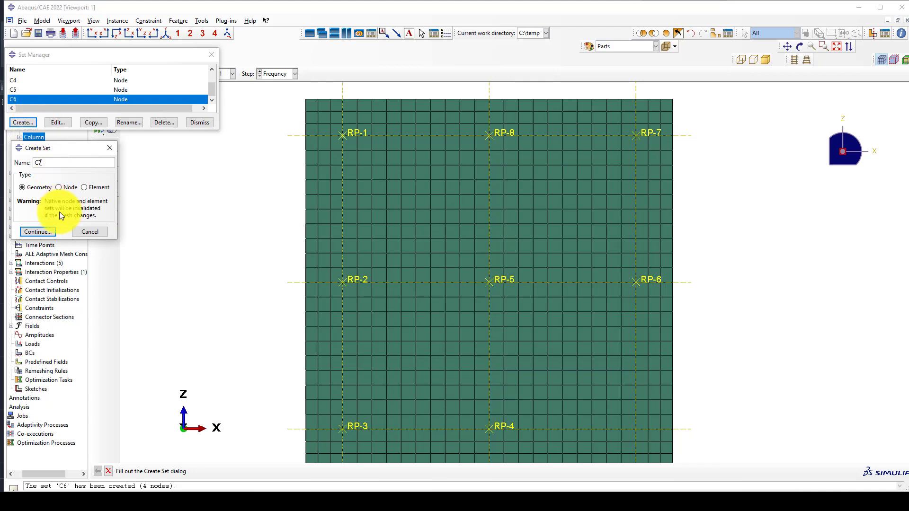
pyautogui.click(59, 188)
pyautogui.click(42, 232)
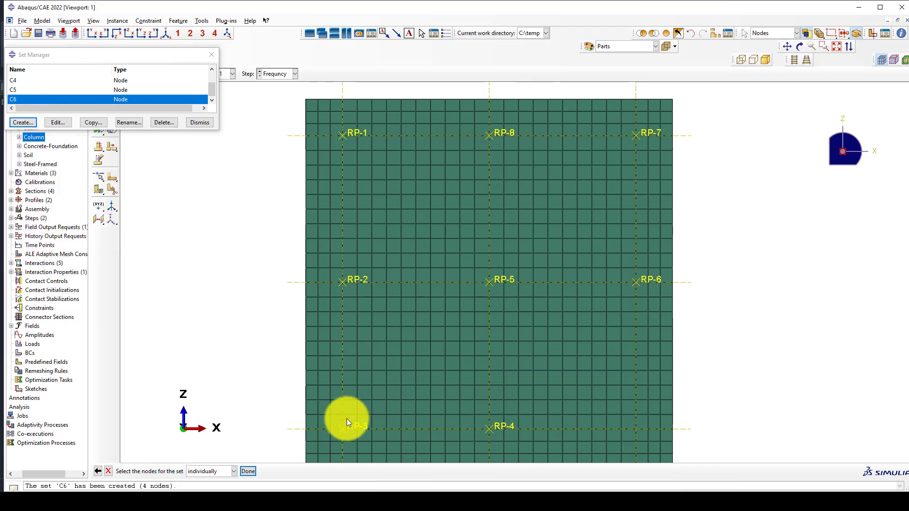
pyautogui.middleClick(333, 419)
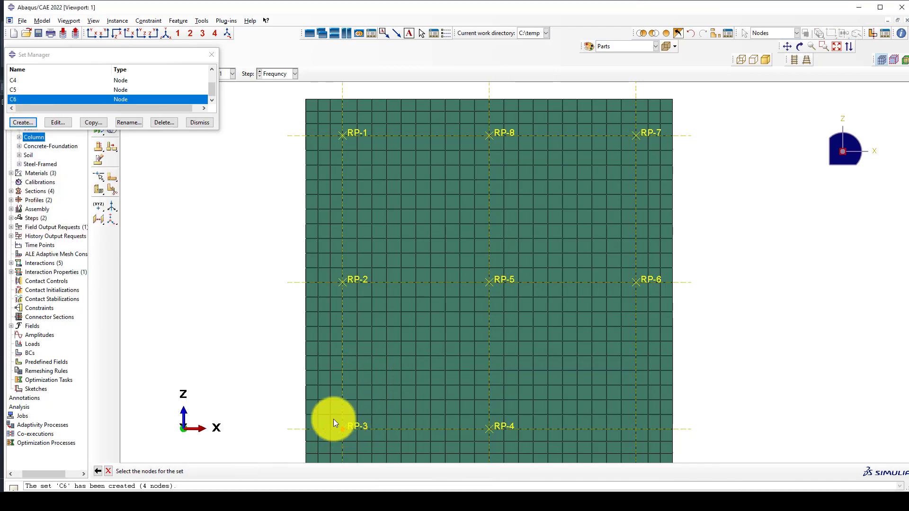
# Step: Create a node set named C8 from the through-thickness foundation nodes where the datum lines through RP-4 and RP-6 cross
pyautogui.click(28, 123)
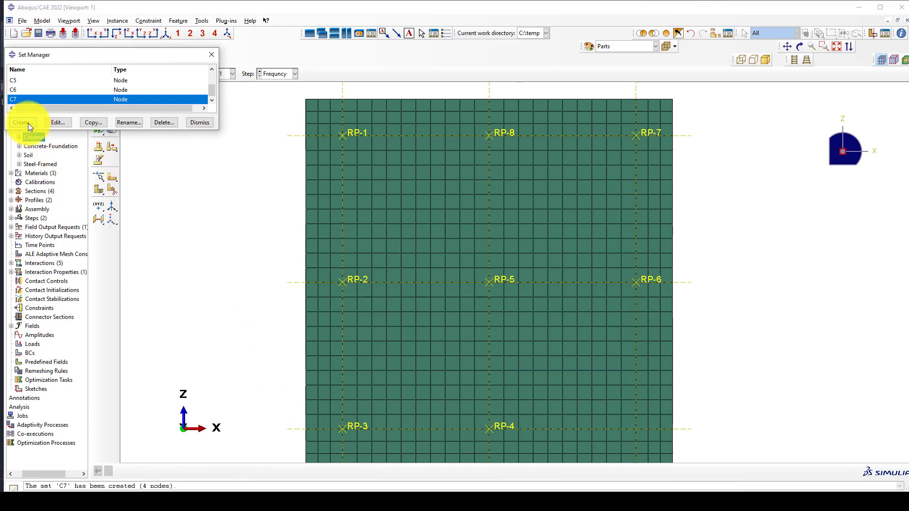
pyautogui.write('C8')
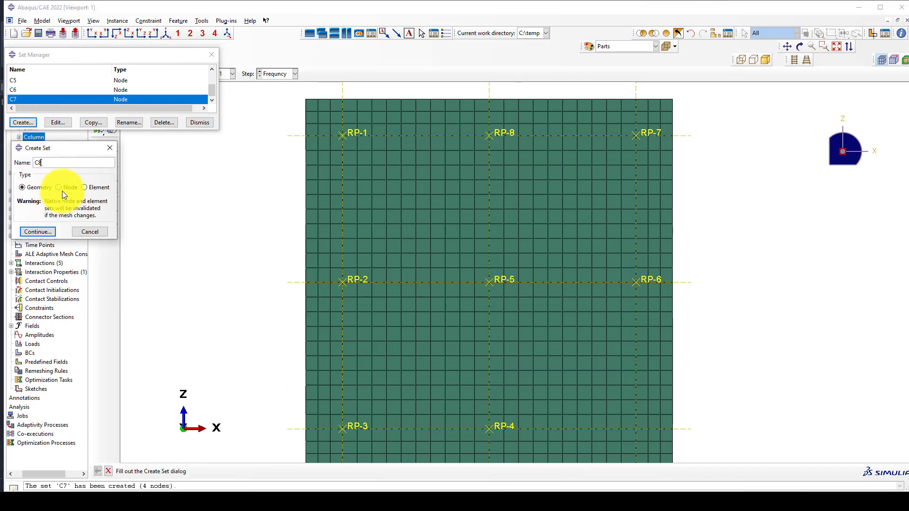
pyautogui.click(60, 188)
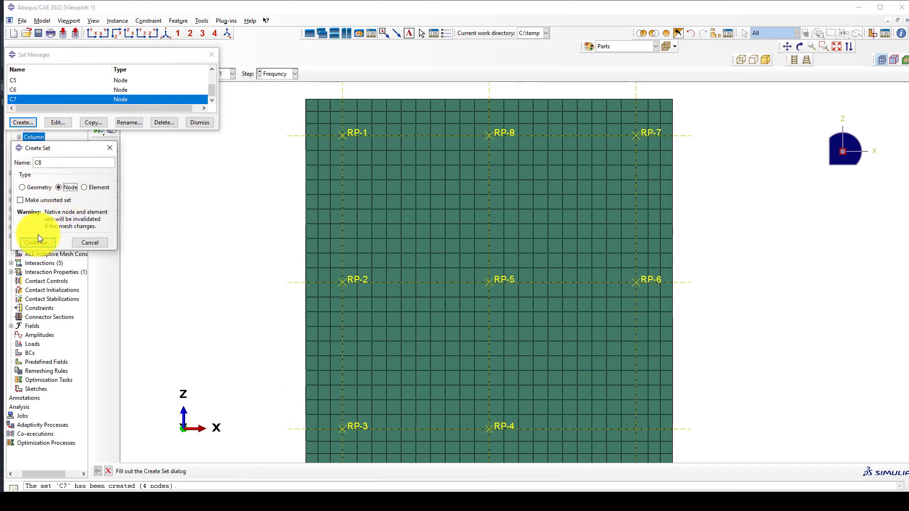
pyautogui.click(38, 240)
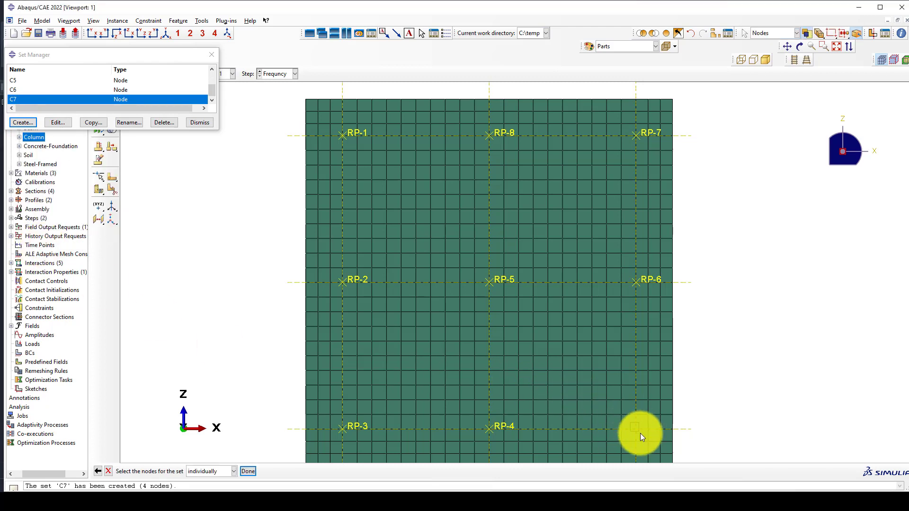
pyautogui.middleClick(559, 408)
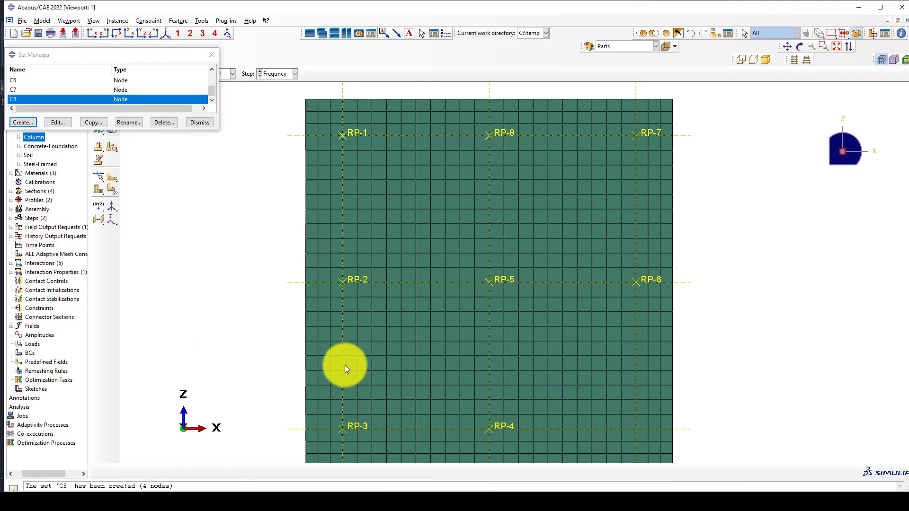
# Step: Enlarge the set list to show sets C1 through C8, switch to the Interaction module and place the list beside the foundation
pyautogui.scroll(-2, 253, 235)
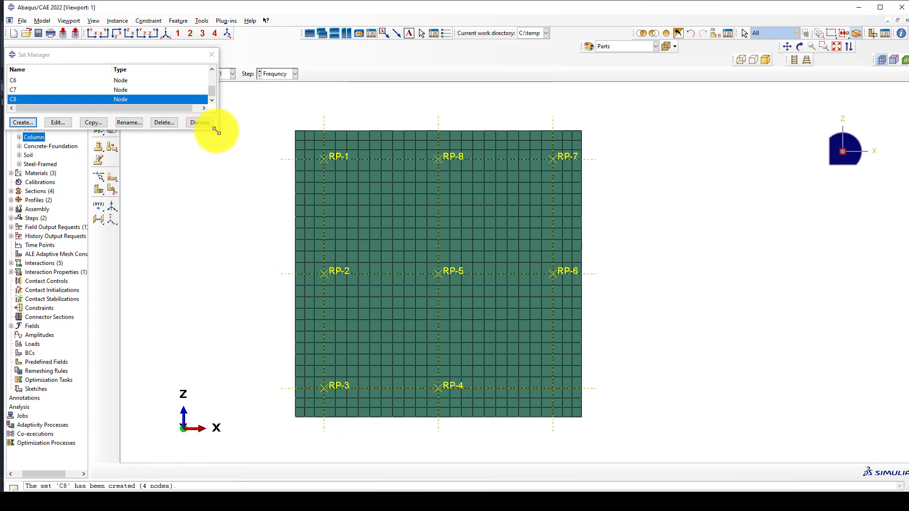
pyautogui.moveTo(219, 129); pyautogui.dragTo(235, 186)
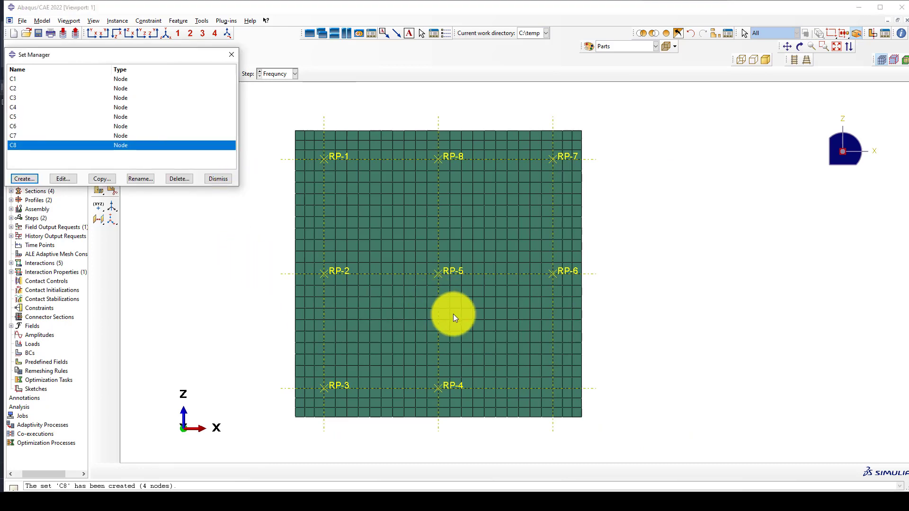
pyautogui.scroll(2, 453, 314)
pyautogui.scroll(-1, 530, 313)
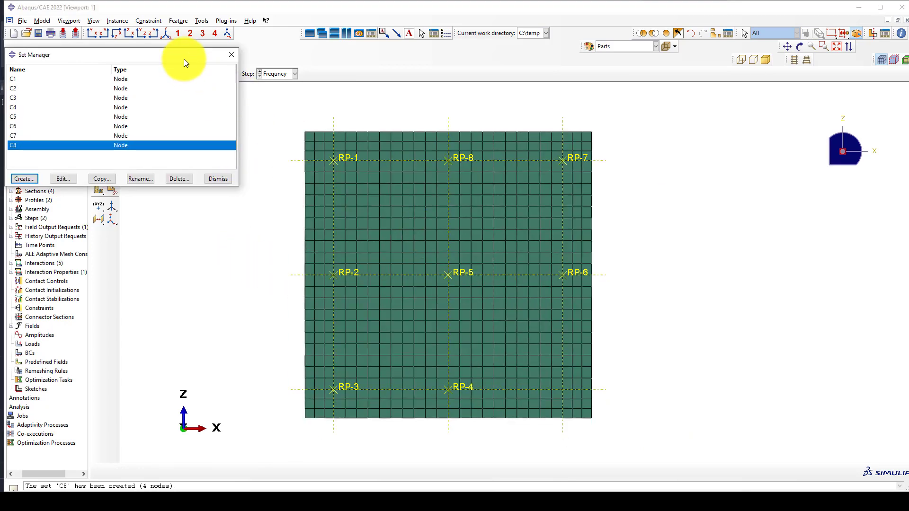
pyautogui.moveTo(185, 58); pyautogui.dragTo(298, 272)
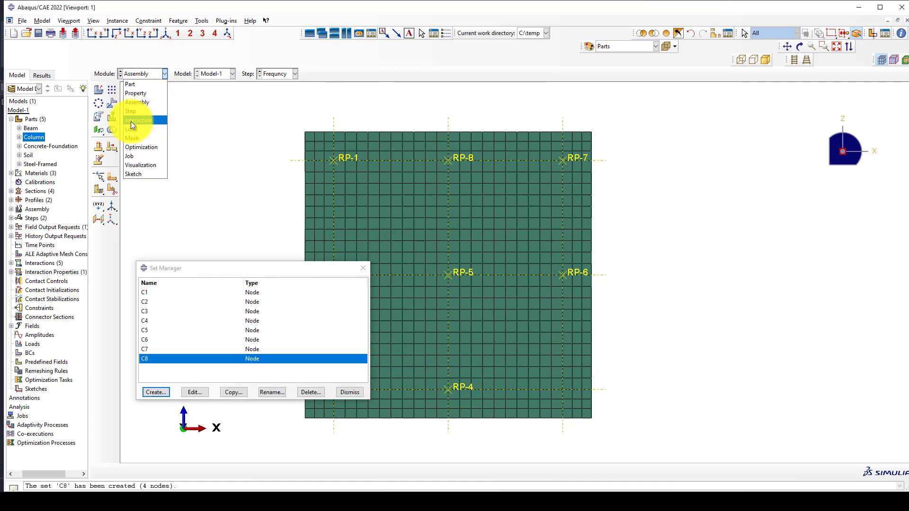
pyautogui.click(143, 121)
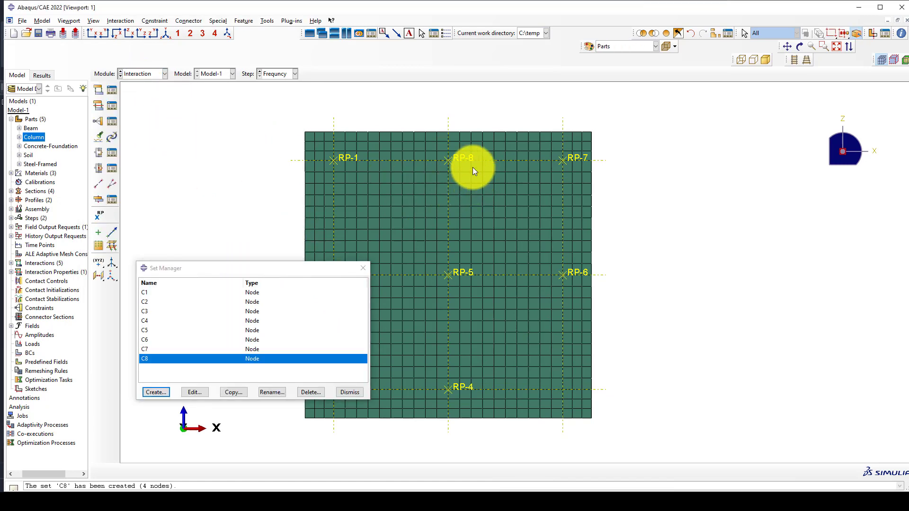
pyautogui.scroll(-1, 370, 171)
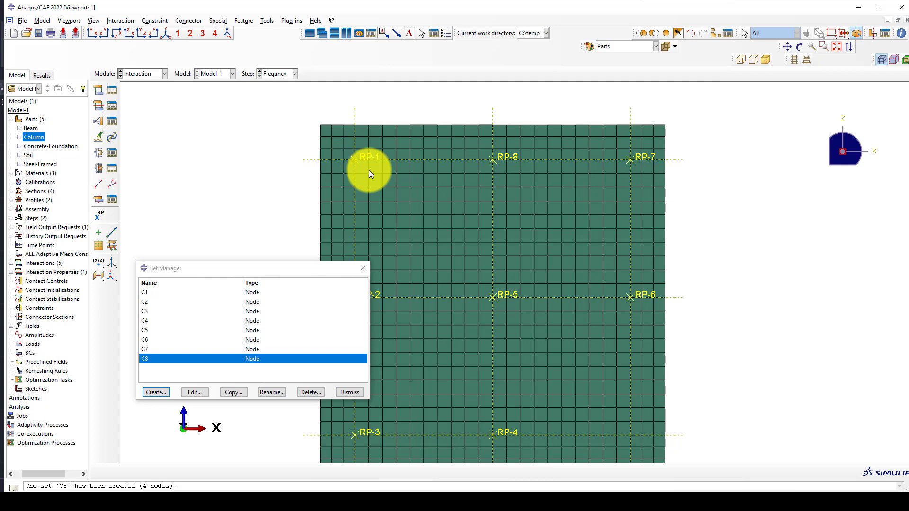
pyautogui.scroll(-4, 353, 158)
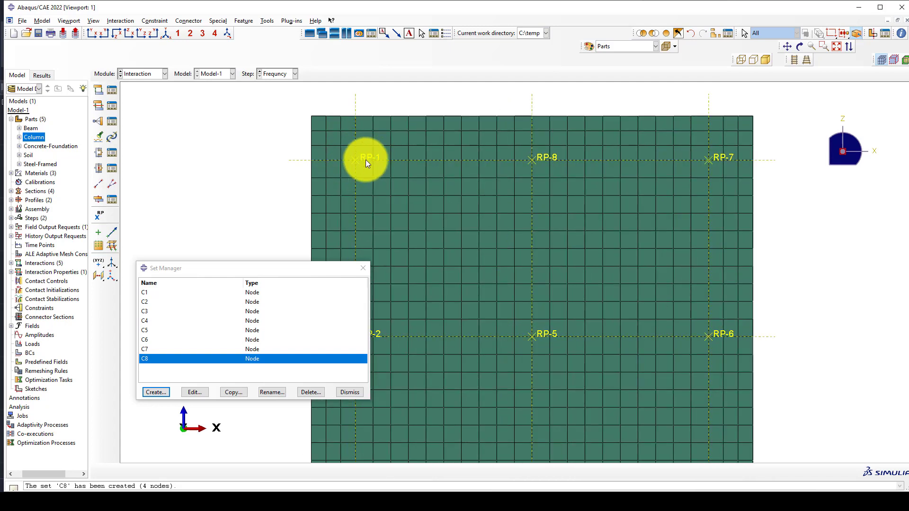
pyautogui.scroll(3, 560, 154)
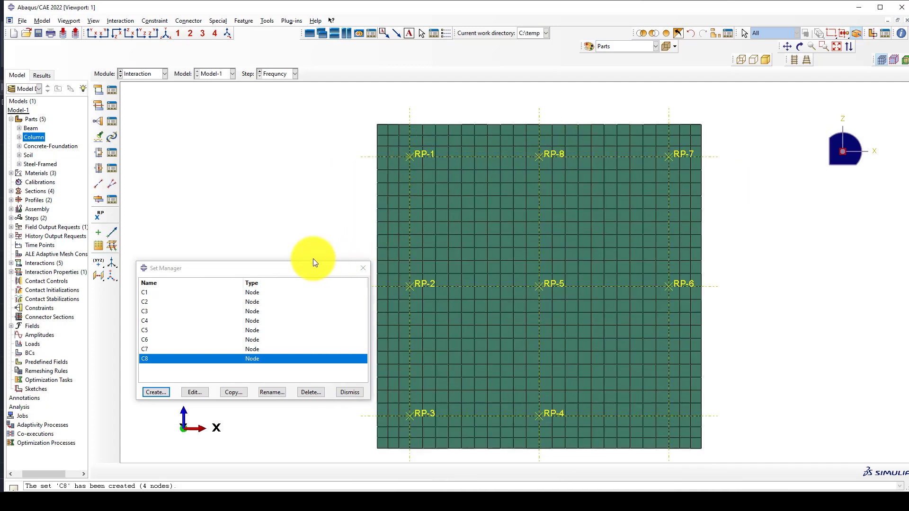
pyautogui.moveTo(304, 264); pyautogui.dragTo(301, 179)
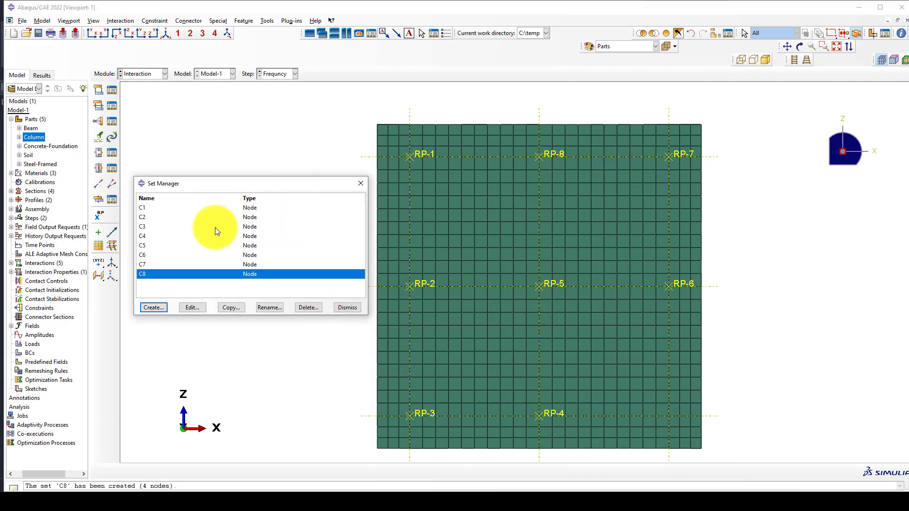
# Step: Start a tie constraint named C1 with reference point RP-1 as the main node region
pyautogui.click(102, 120)
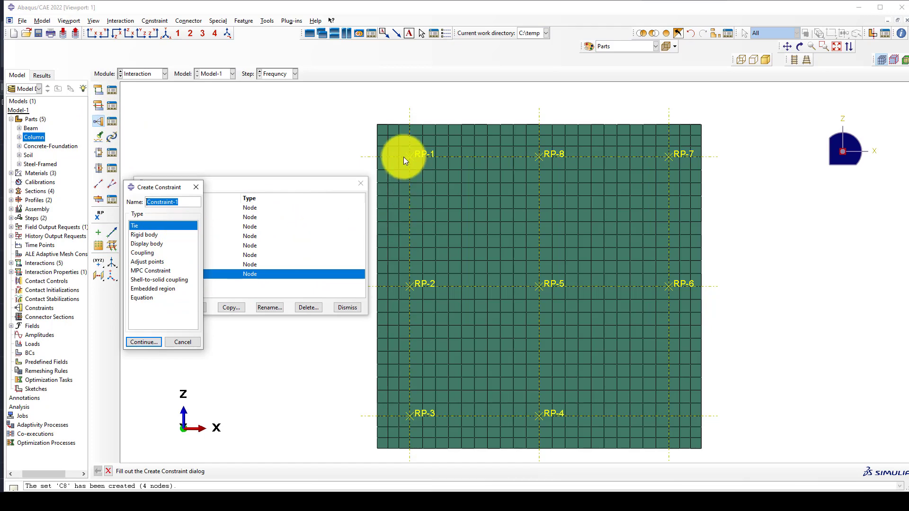
pyautogui.scroll(1, 405, 156)
pyautogui.scroll(1, 412, 159)
pyautogui.scroll(1, 411, 158)
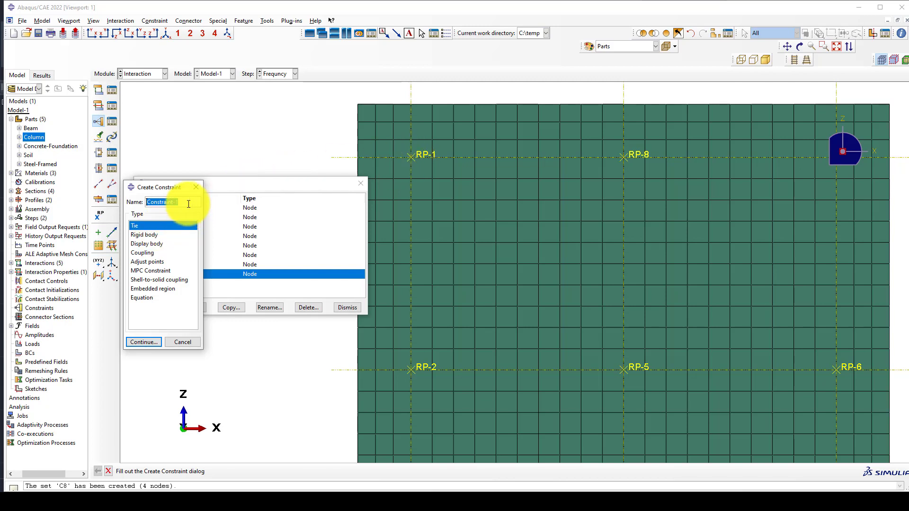
pyautogui.write('C1')
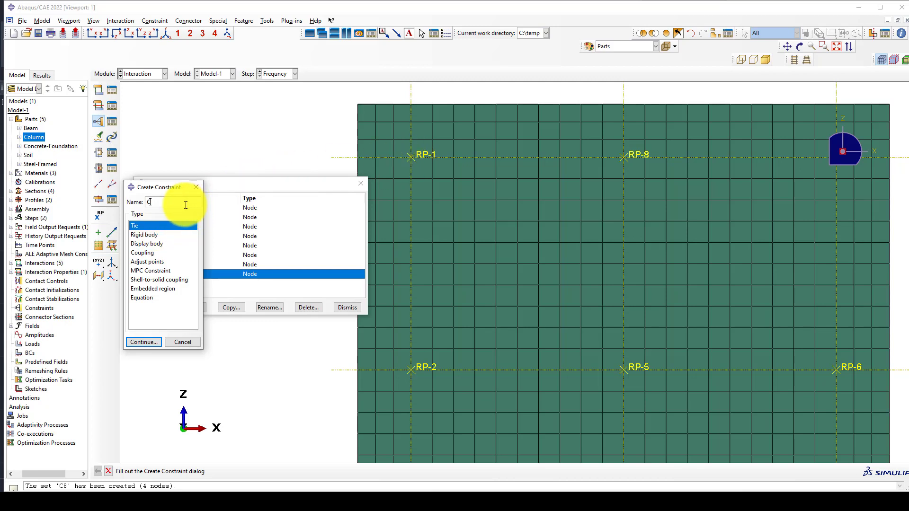
pyautogui.click(145, 347)
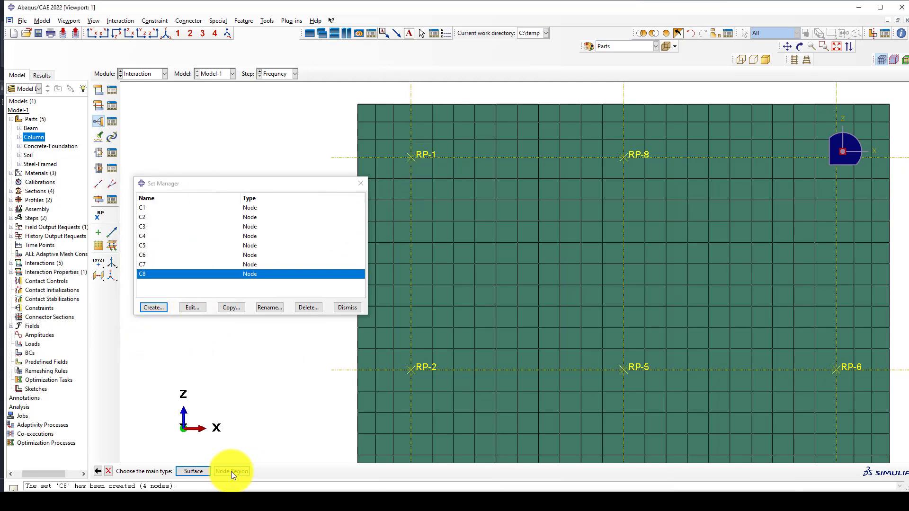
pyautogui.click(188, 308)
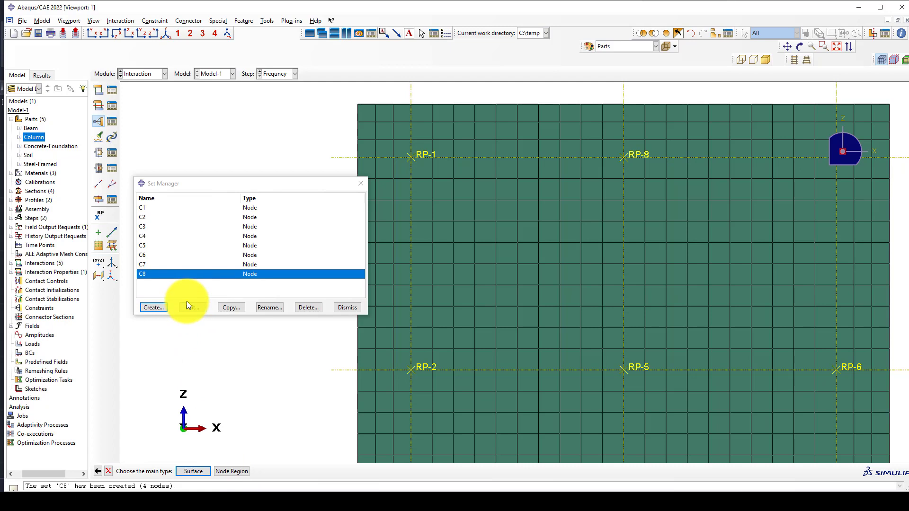
pyautogui.click(231, 470)
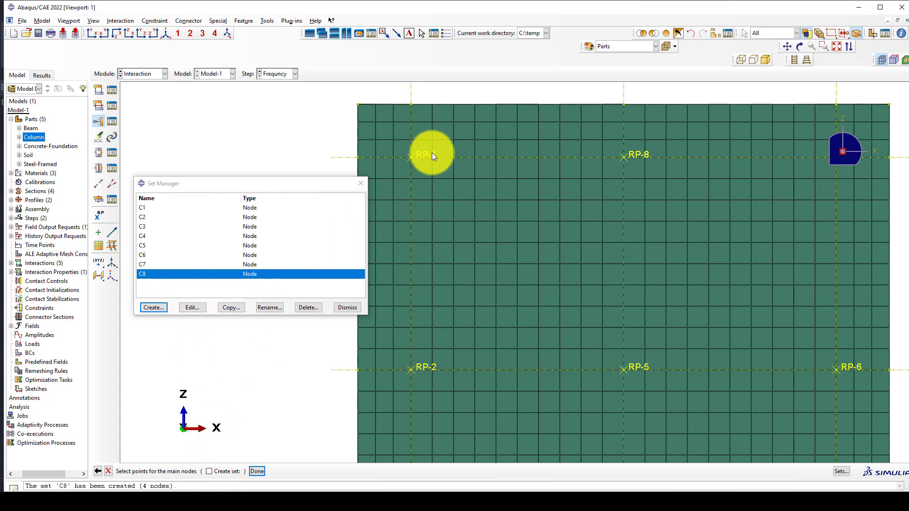
pyautogui.middleClick(430, 184)
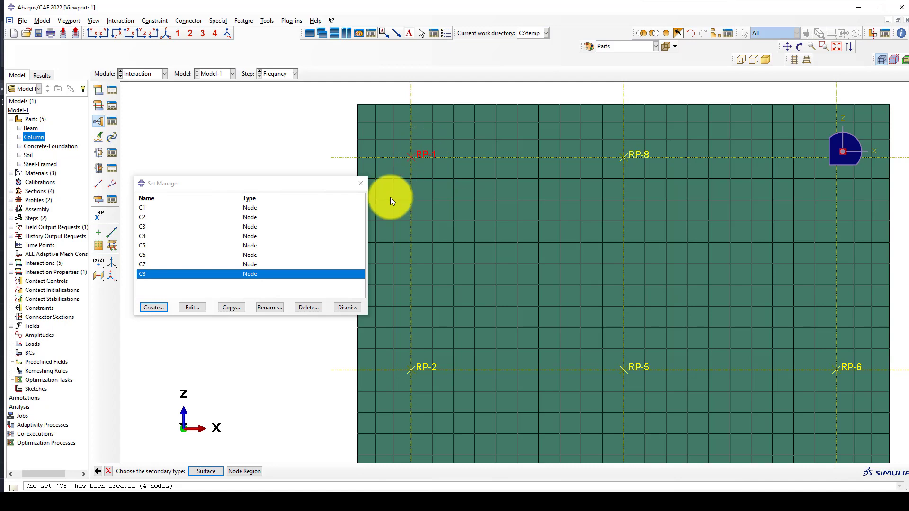
# Step: Assign node set C1 as the tie's secondary node region and create the constraint with the analysis default discretization
pyautogui.click(246, 470)
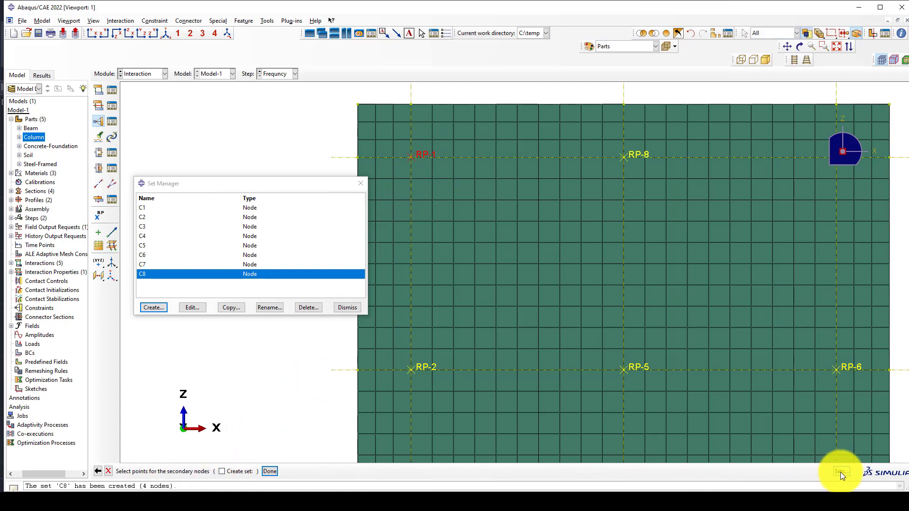
pyautogui.click(840, 472)
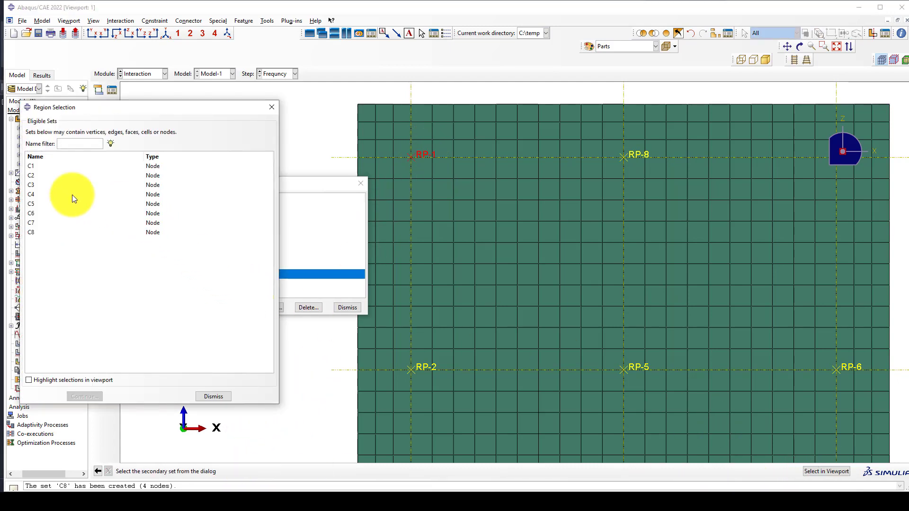
pyautogui.click(42, 166)
pyautogui.click(79, 398)
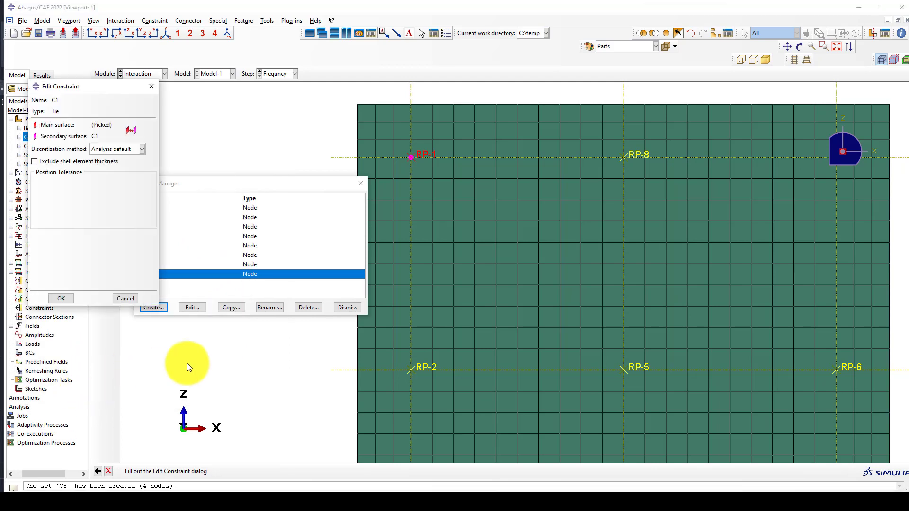
pyautogui.click(59, 298)
# Step: Examine the tie constraint at RP-1 on the foundation from the isometric view
pyautogui.scroll(1, 516, 215)
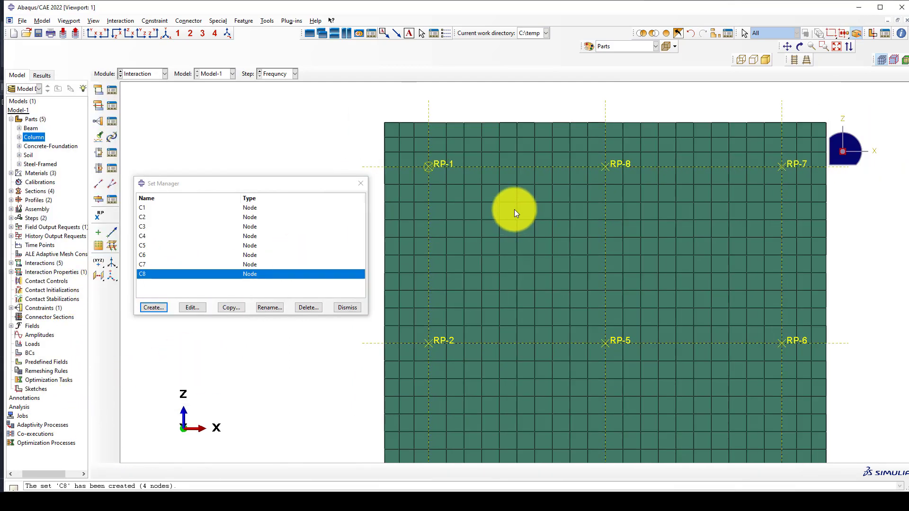
pyautogui.click(171, 32)
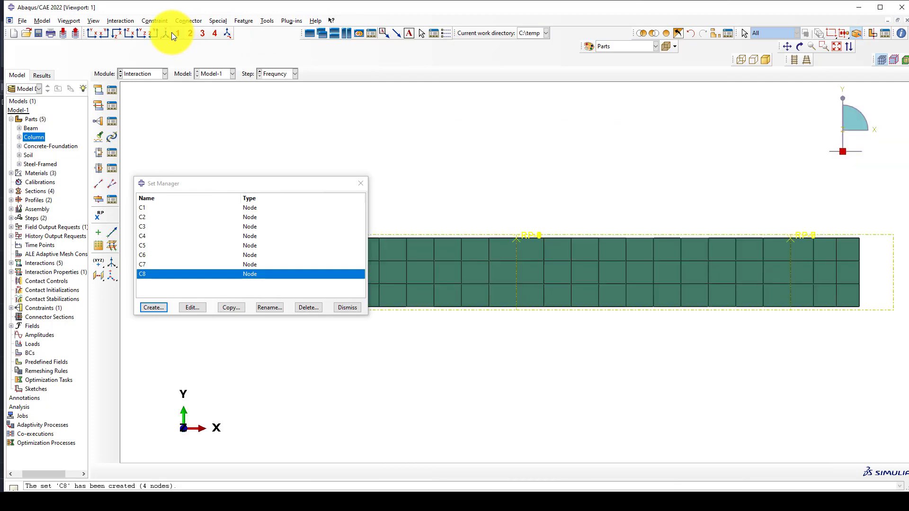
pyautogui.click(167, 33)
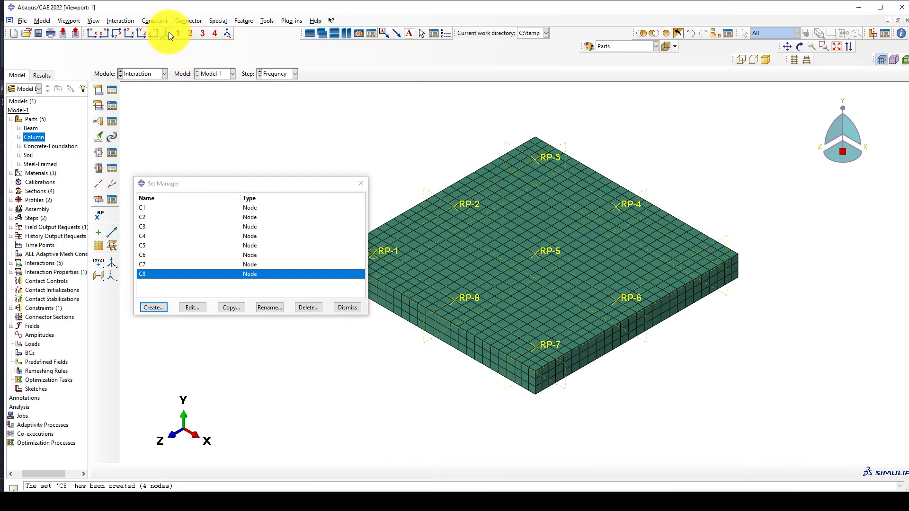
pyautogui.click(168, 33)
pyautogui.scroll(2, 592, 248)
pyautogui.scroll(-2, 401, 284)
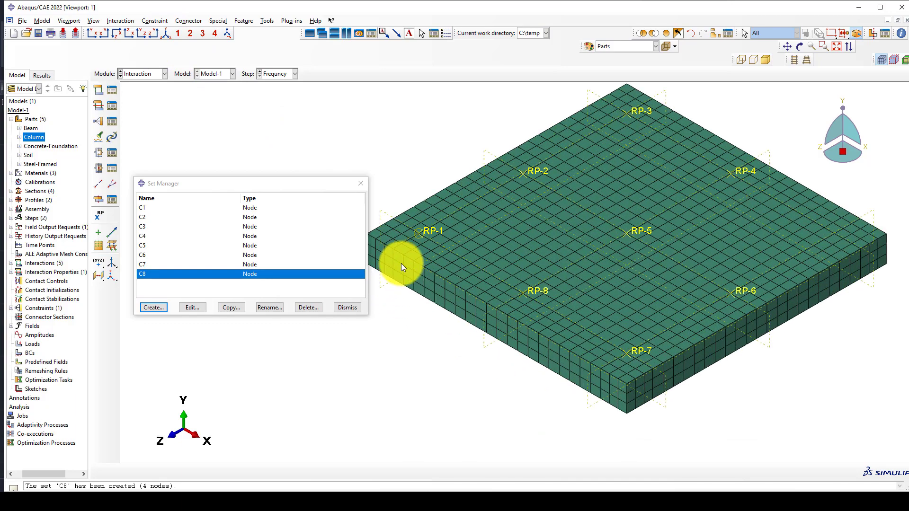
# Step: Display the foundation in isometric view and open the list of constraints
pyautogui.scroll(-2, 412, 236)
pyautogui.scroll(1, 428, 307)
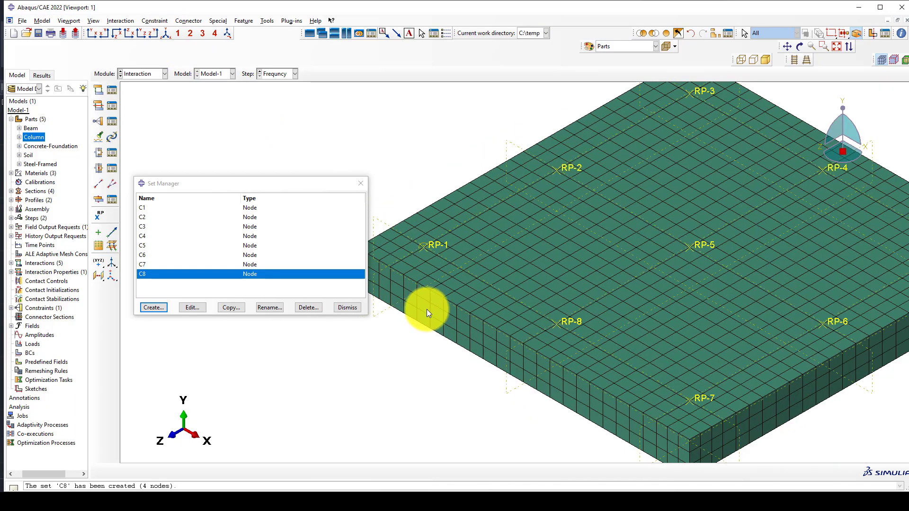
pyautogui.click(165, 33)
pyautogui.scroll(2, 689, 283)
pyautogui.scroll(-1, 471, 243)
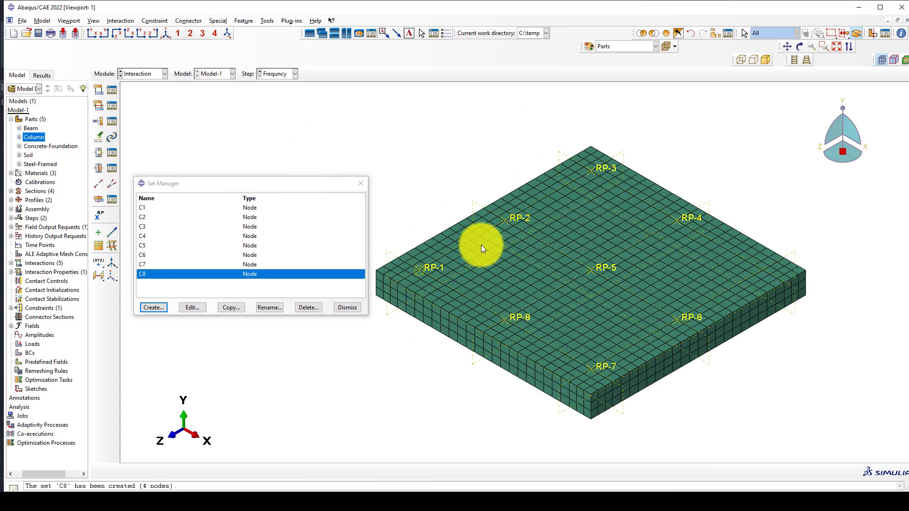
pyautogui.scroll(-1, 481, 245)
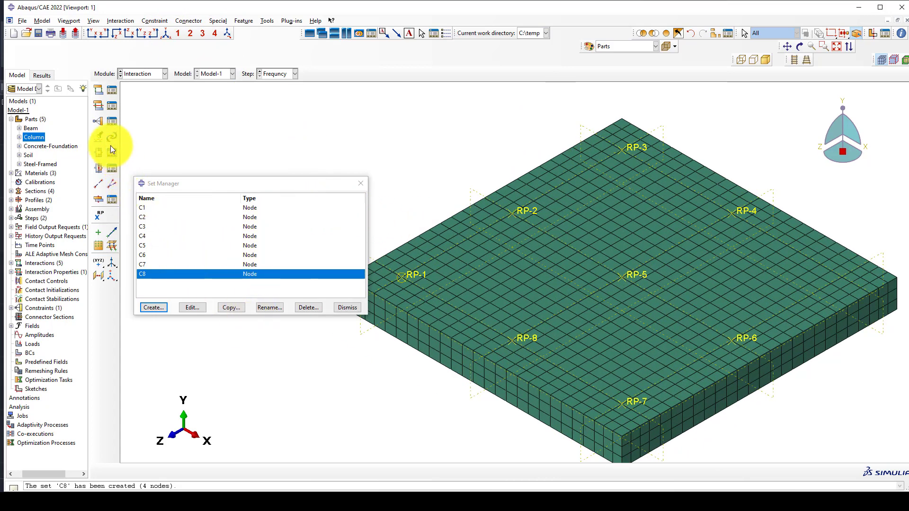
pyautogui.click(110, 122)
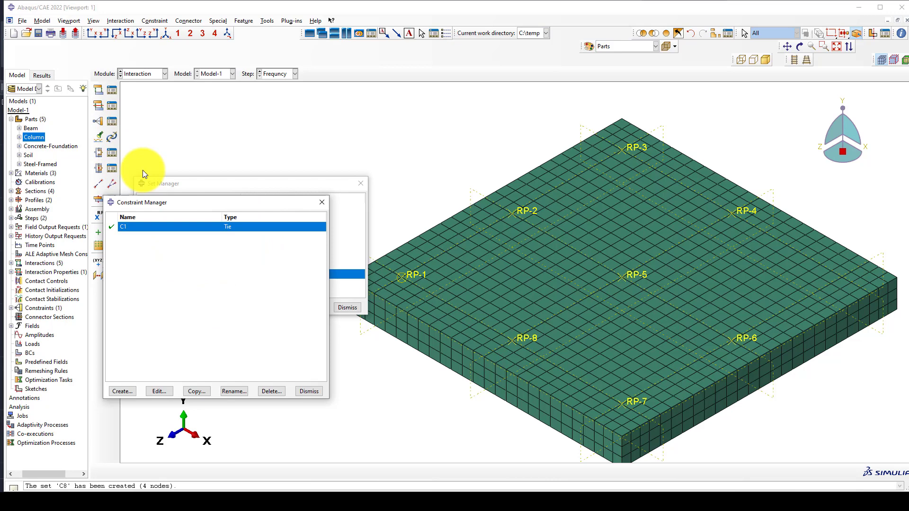
pyautogui.click(122, 391)
pyautogui.write('C2')
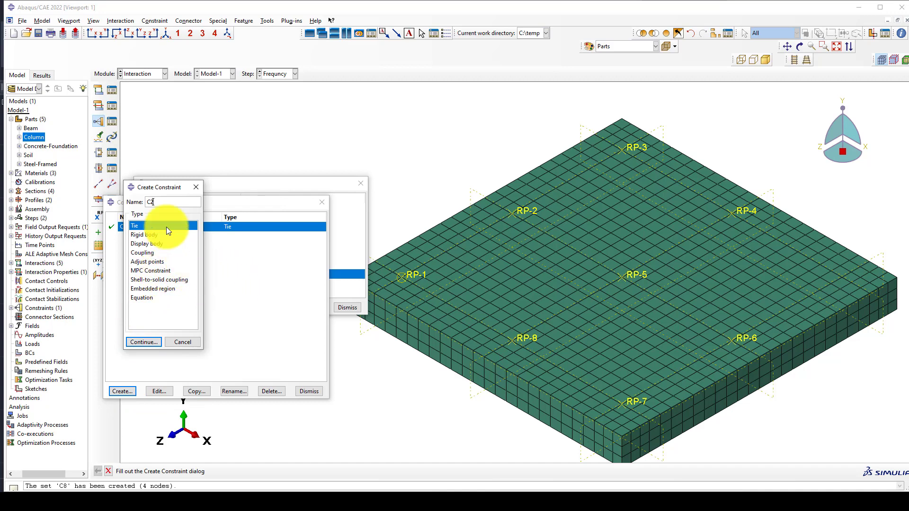
pyautogui.click(151, 341)
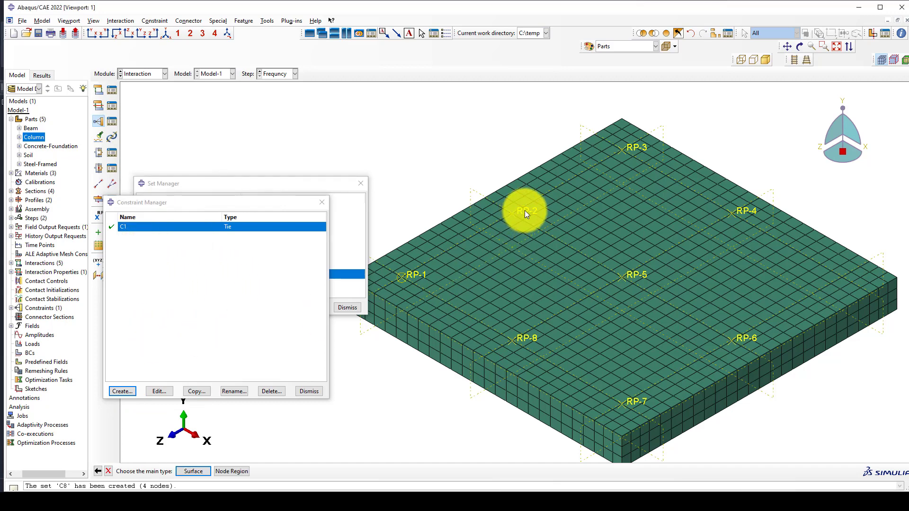
pyautogui.click(236, 472)
pyautogui.click(529, 209)
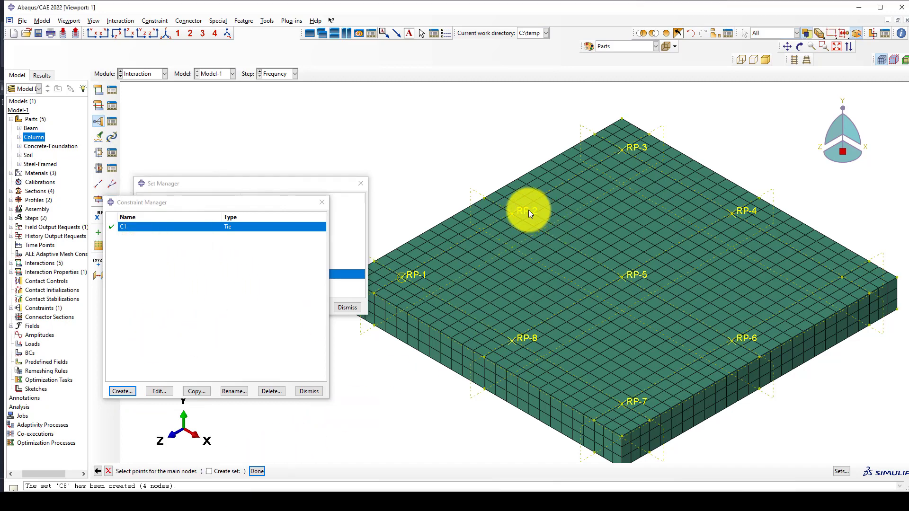
pyautogui.middleClick(518, 226)
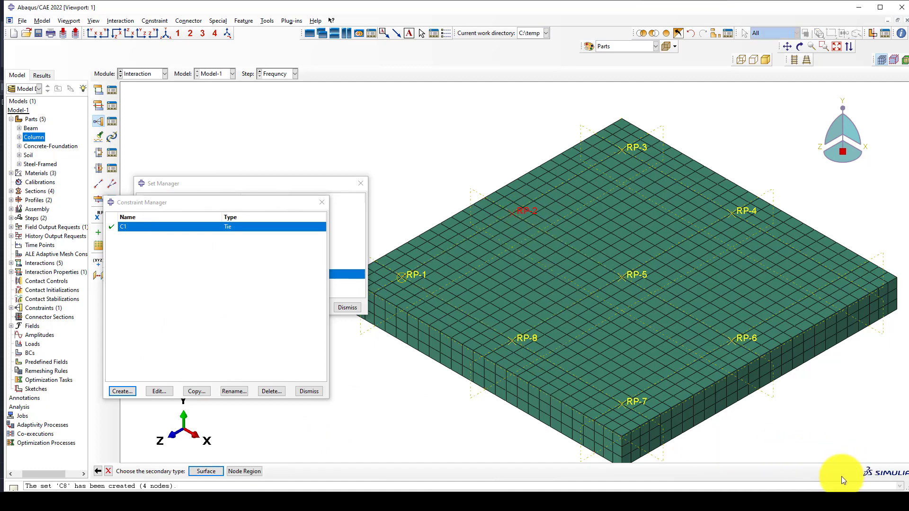
pyautogui.click(253, 472)
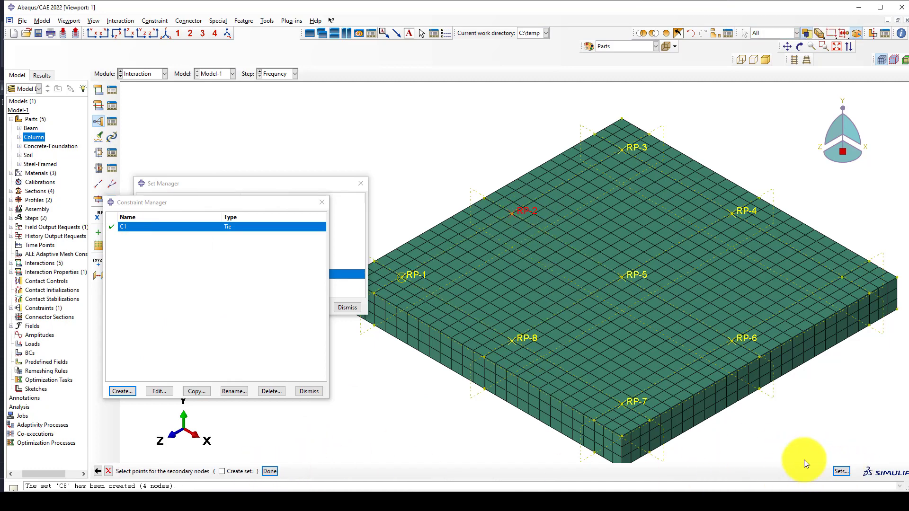
pyautogui.click(841, 471)
pyautogui.click(36, 177)
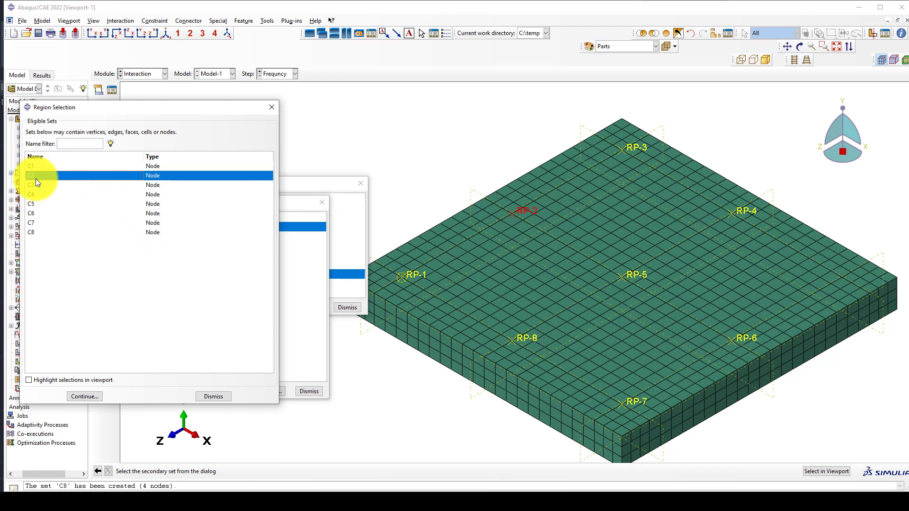
pyautogui.click(83, 396)
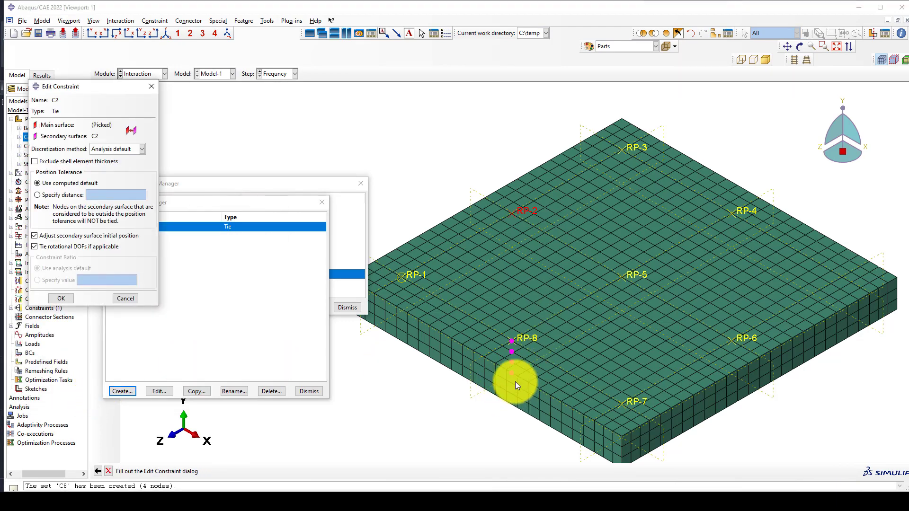
pyautogui.click(122, 299)
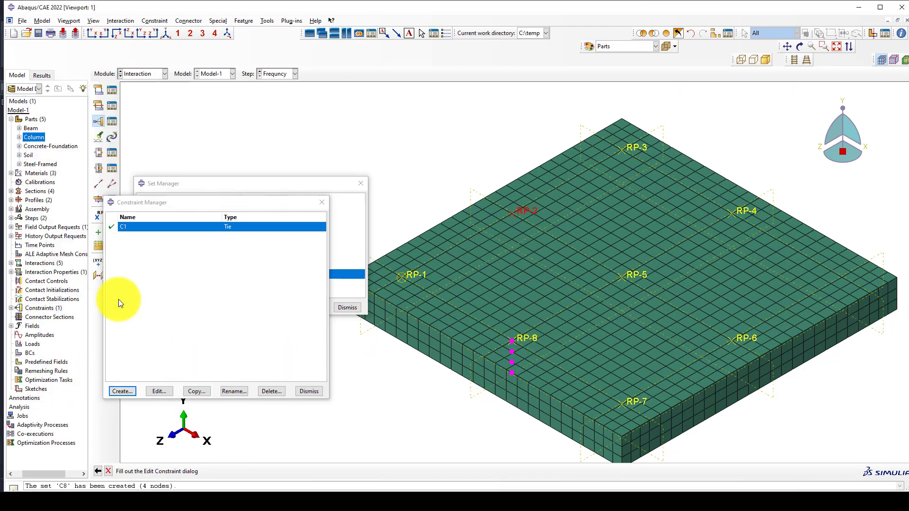
# Step: Try to start a tie constraint named C2 with reference point RP-2 as the main node region
pyautogui.click(127, 392)
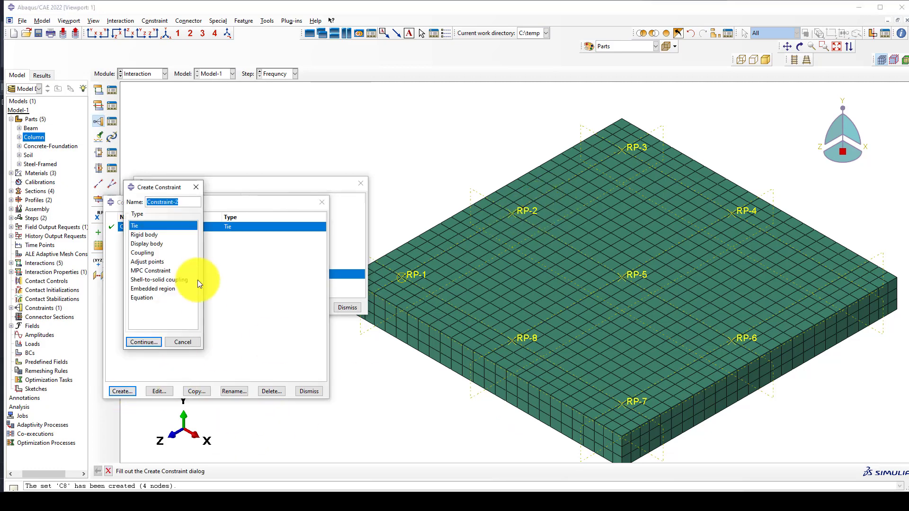
pyautogui.write('C')
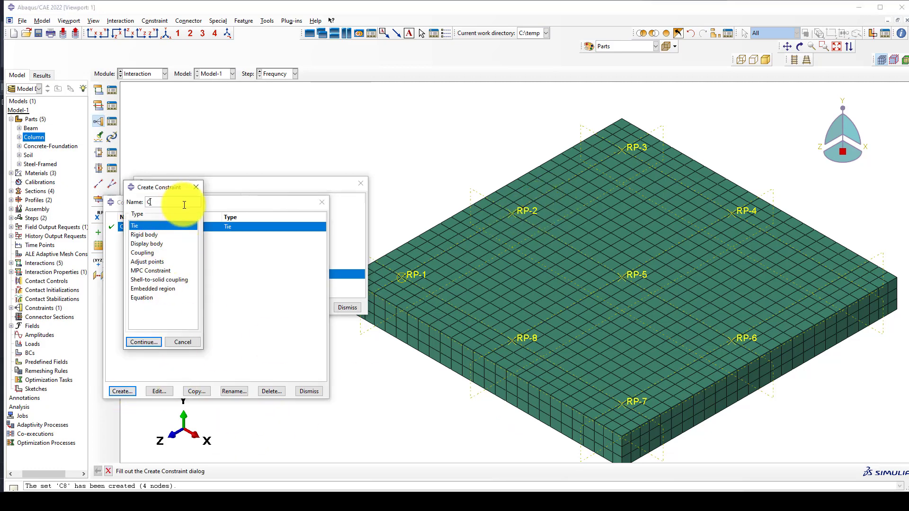
pyautogui.write('2')
pyautogui.click(157, 340)
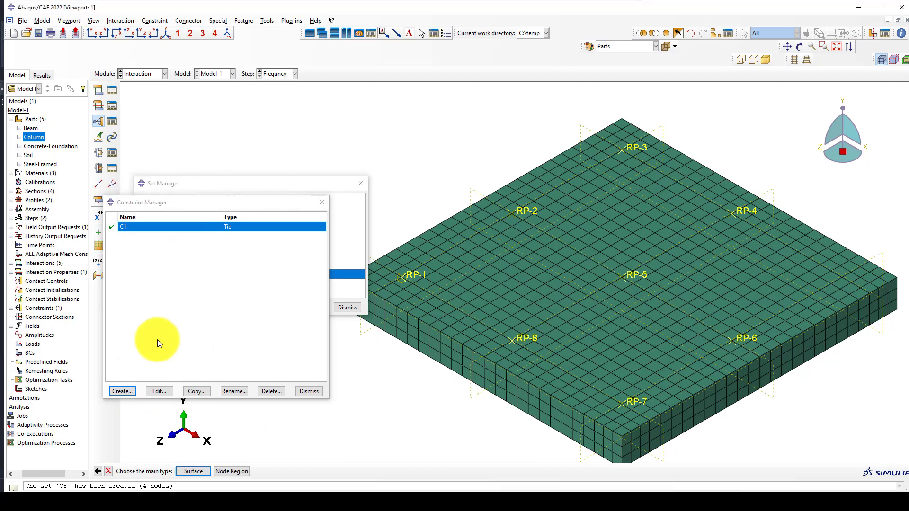
pyautogui.click(232, 471)
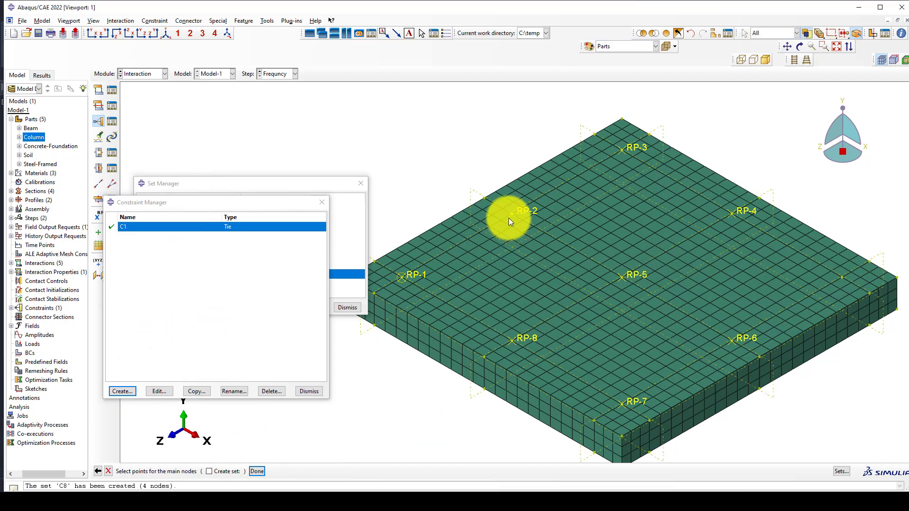
pyautogui.click(527, 210)
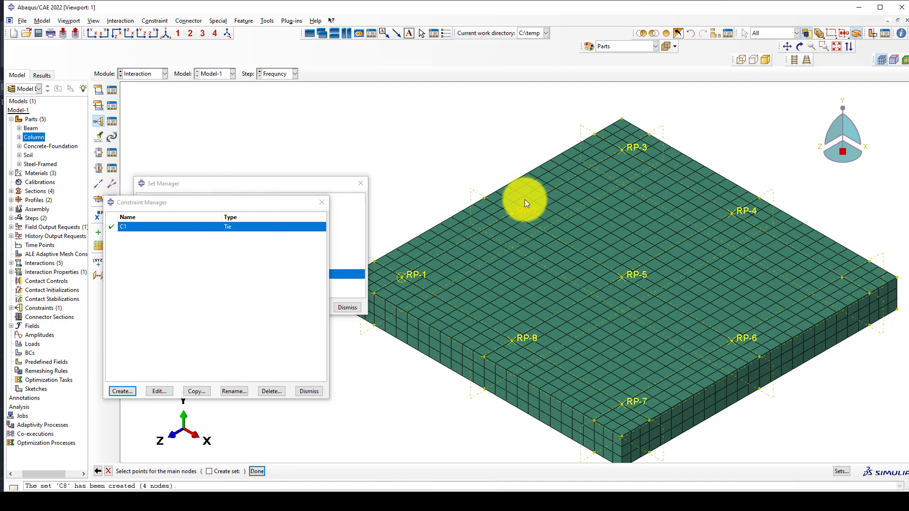
pyautogui.middleClick(473, 152)
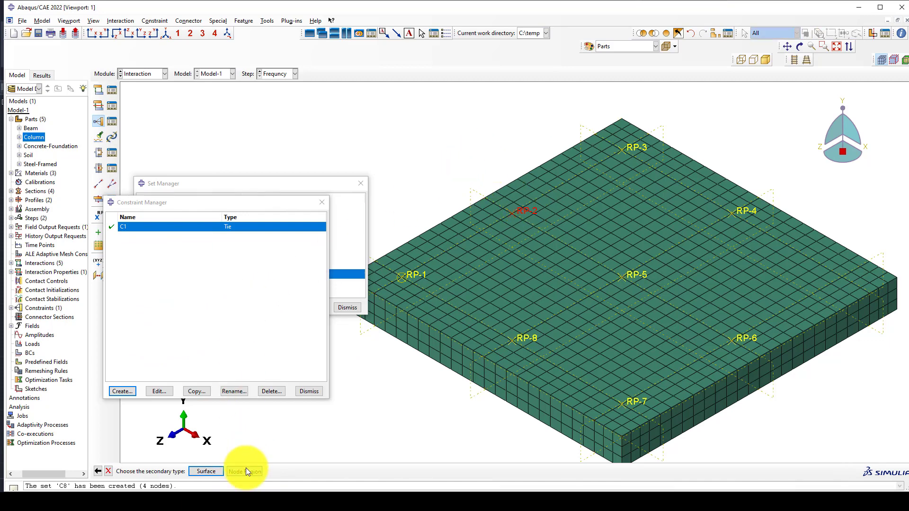
# Step: Highlight node set C2 as the secondary region, compare its location with the reference points in the X-Z view, and discard the constraint
pyautogui.click(246, 471)
pyautogui.click(836, 470)
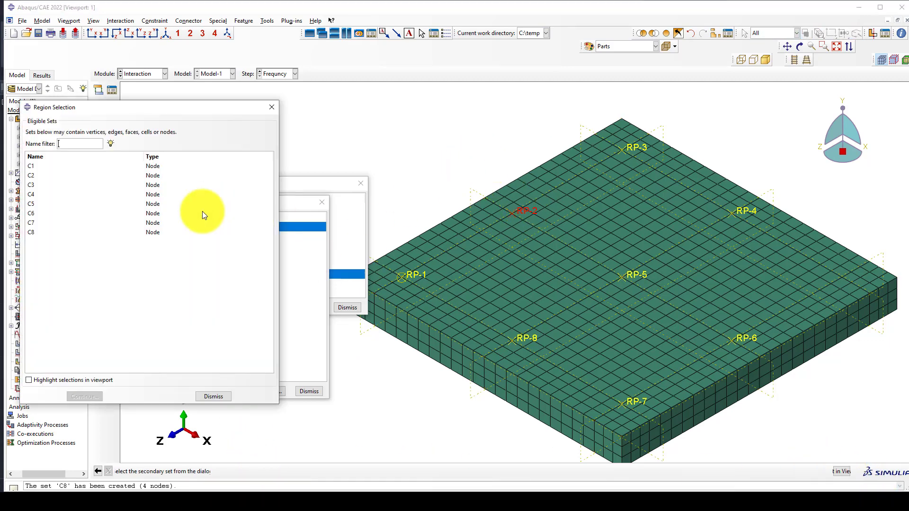
pyautogui.click(50, 175)
pyautogui.click(37, 381)
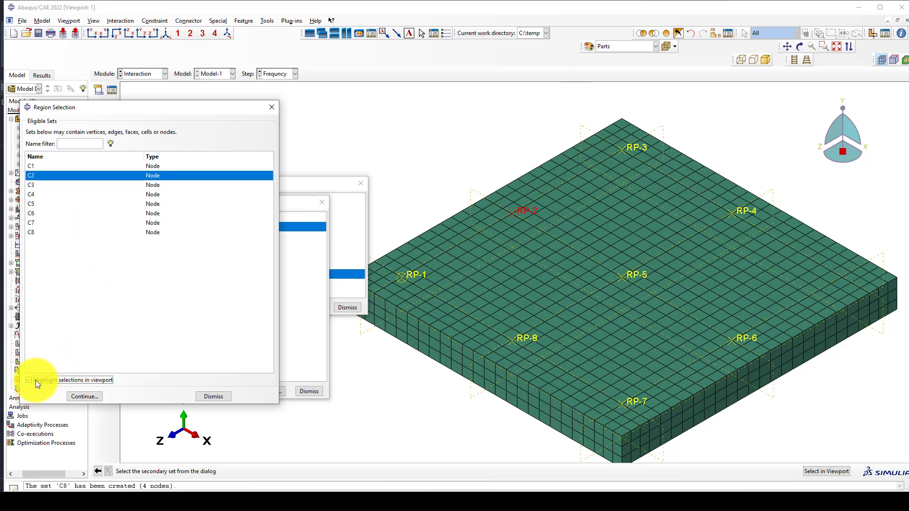
pyautogui.scroll(-2, 626, 180)
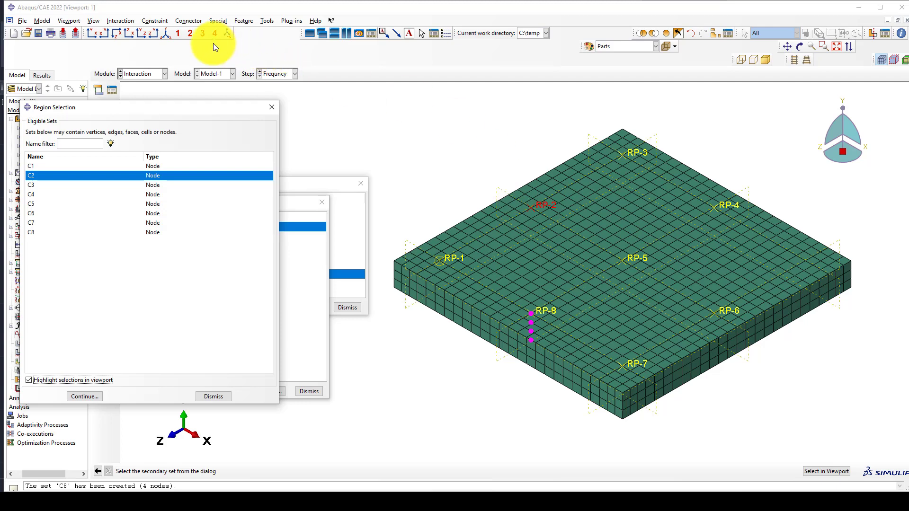
pyautogui.click(128, 35)
pyautogui.scroll(3, 595, 149)
pyautogui.scroll(-1, 445, 245)
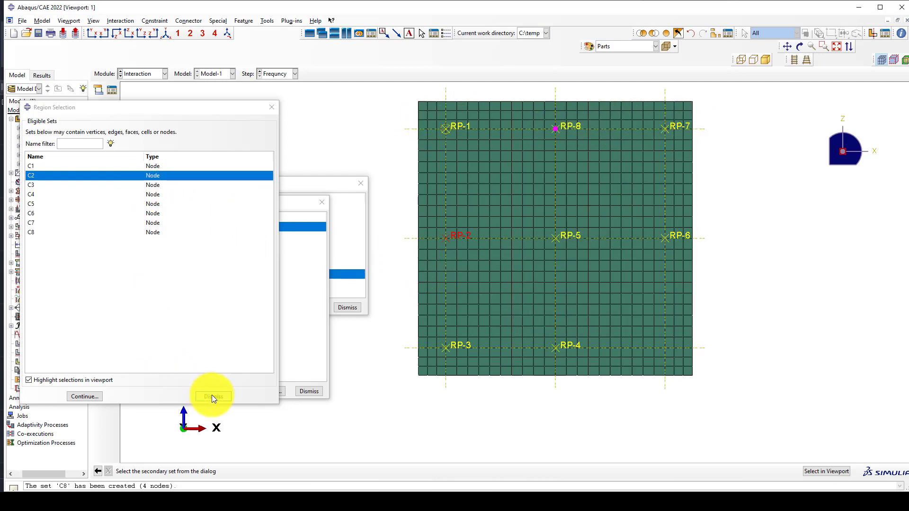
pyautogui.click(92, 396)
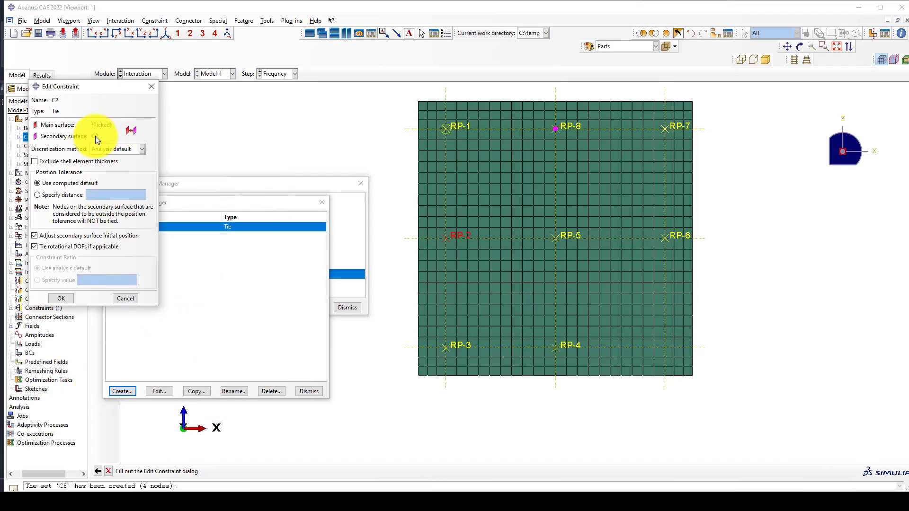
pyautogui.click(151, 87)
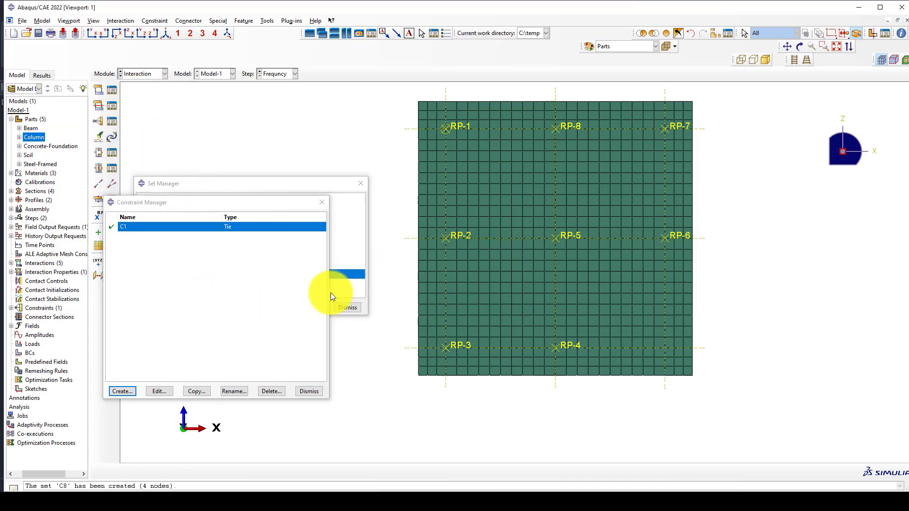
# Step: Review the main and secondary regions of tie constraint C1 in the isometric view
pyautogui.scroll(-1, 587, 249)
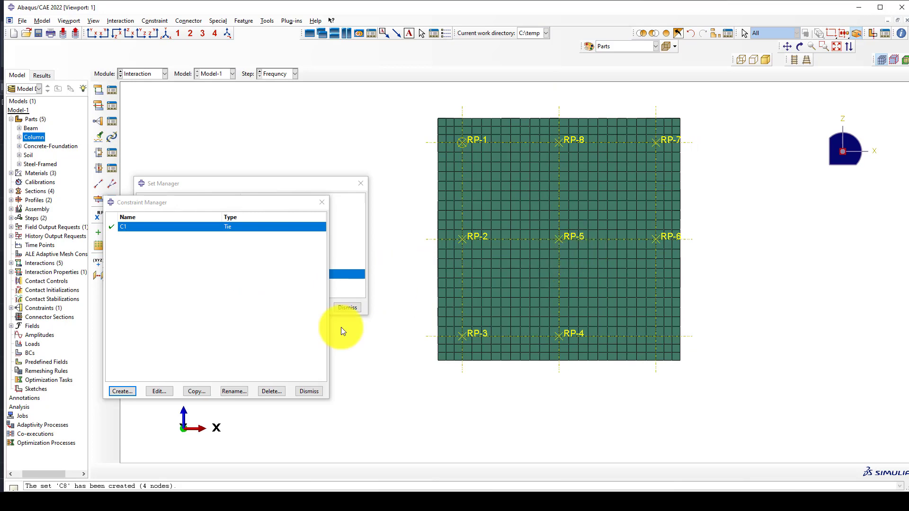
pyautogui.click(160, 390)
pyautogui.click(167, 34)
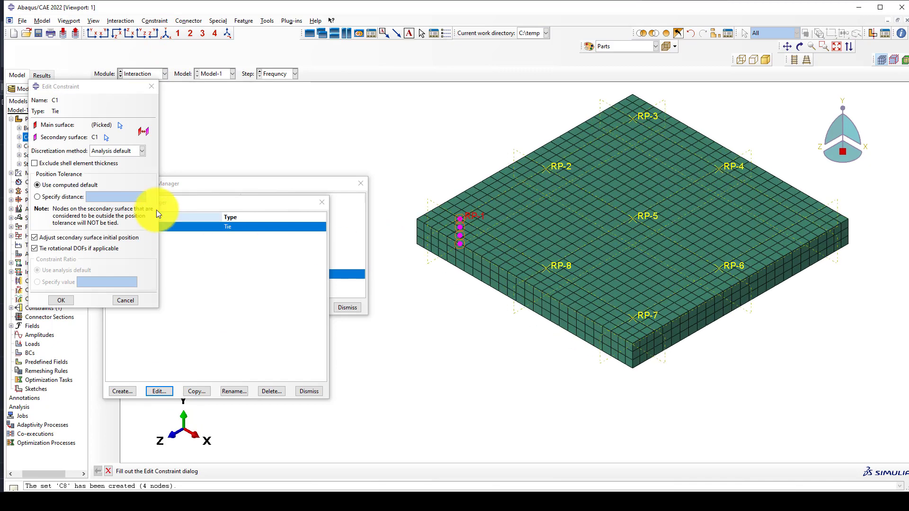
pyautogui.click(152, 86)
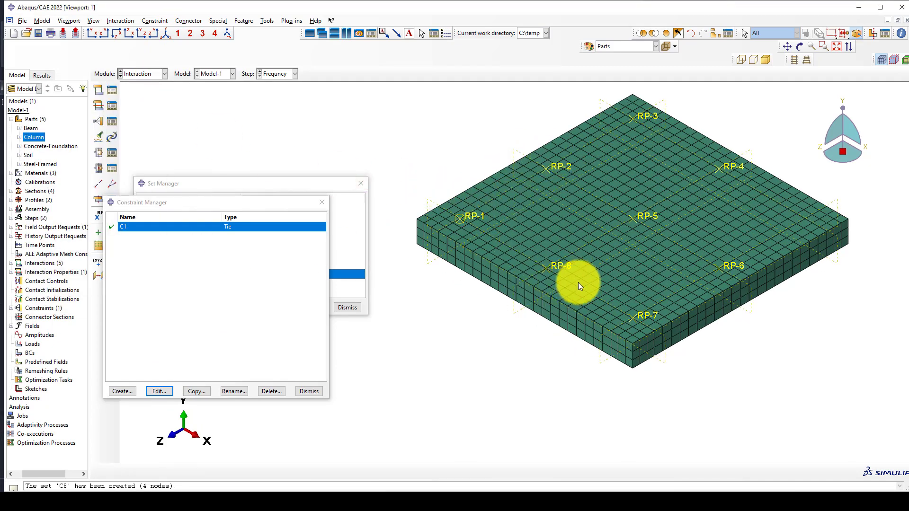
# Step: Start a tie constraint named C2 with reference point RP-8 as the main node region
pyautogui.click(125, 390)
pyautogui.write('C2')
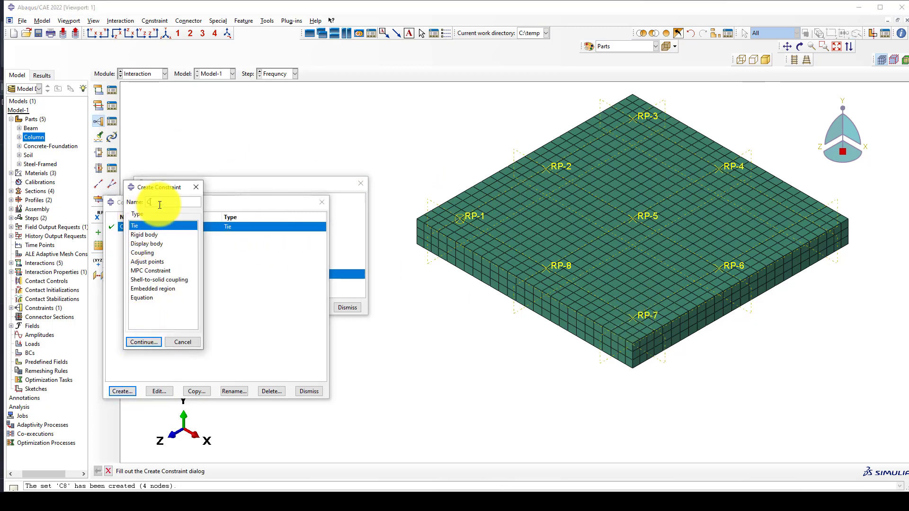
pyautogui.click(145, 344)
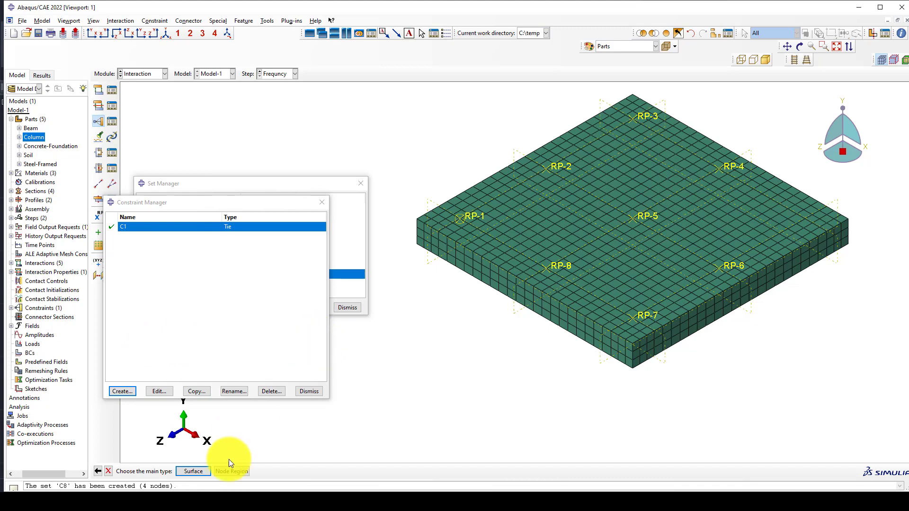
pyautogui.click(232, 471)
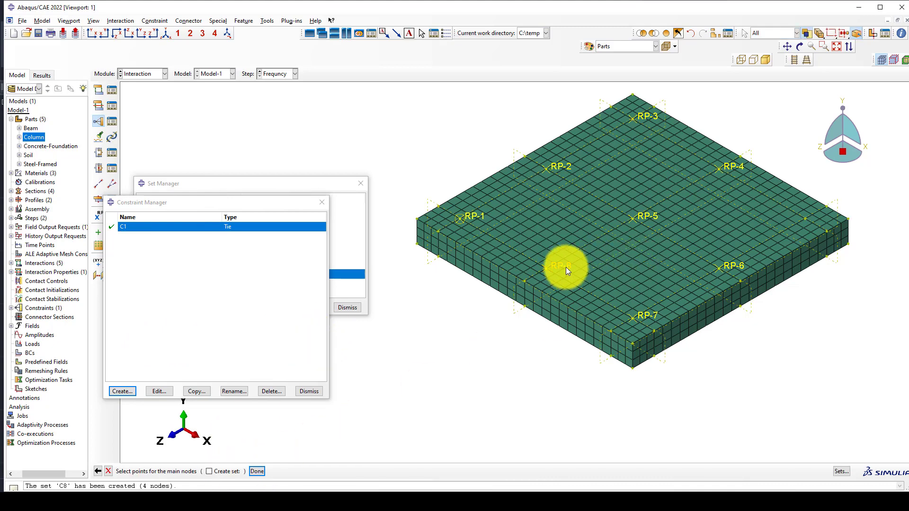
pyautogui.middleClick(459, 365)
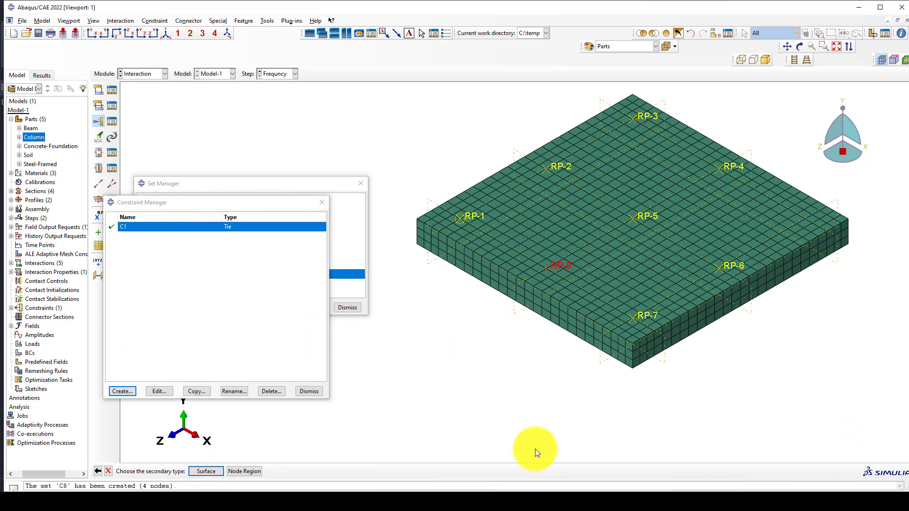
# Step: Assign node set C2 as the tie's secondary node region and create the constraint with its default settings
pyautogui.click(252, 470)
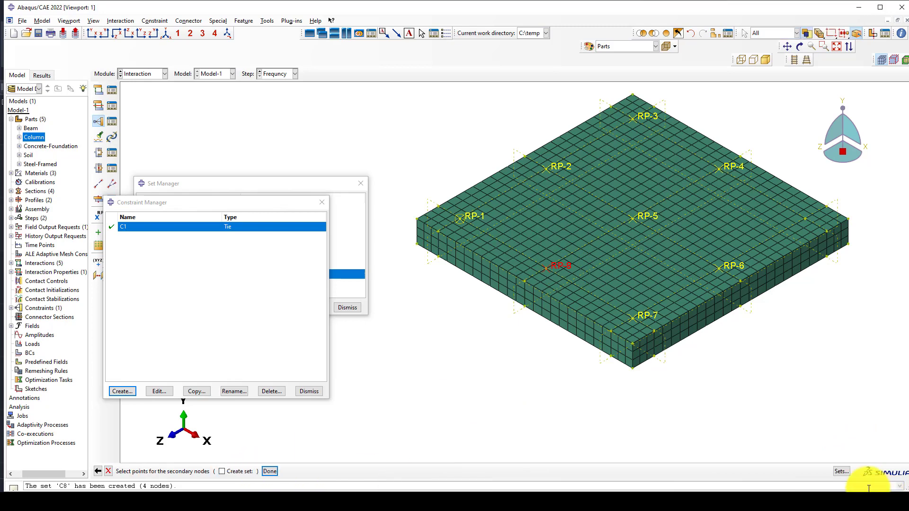
pyautogui.click(839, 472)
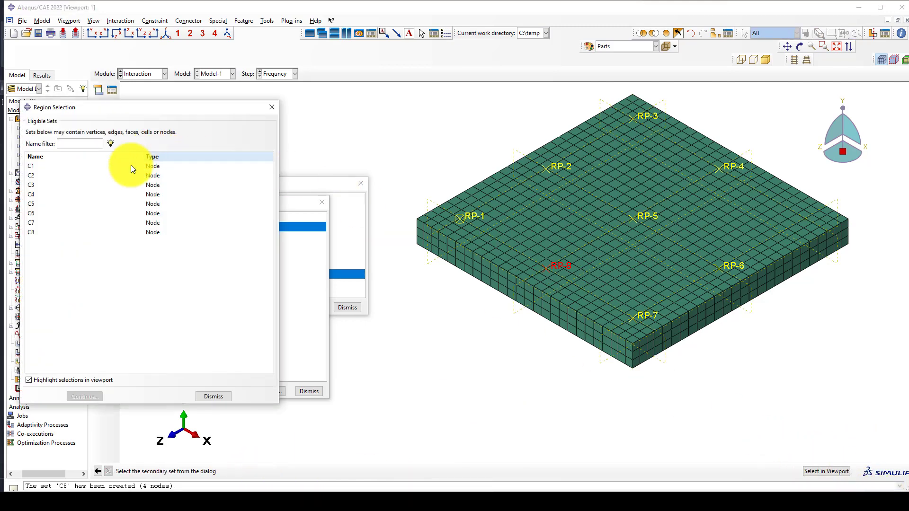
pyautogui.click(48, 175)
pyautogui.click(81, 395)
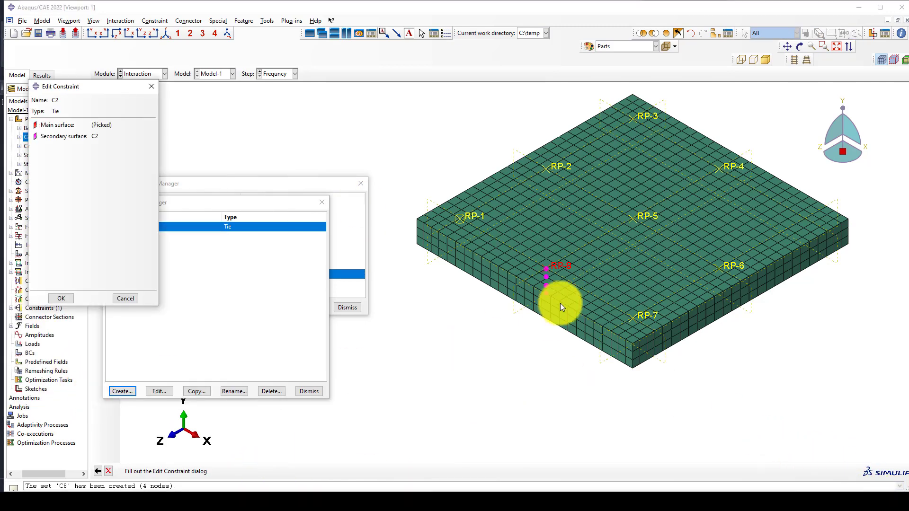
pyautogui.click(60, 298)
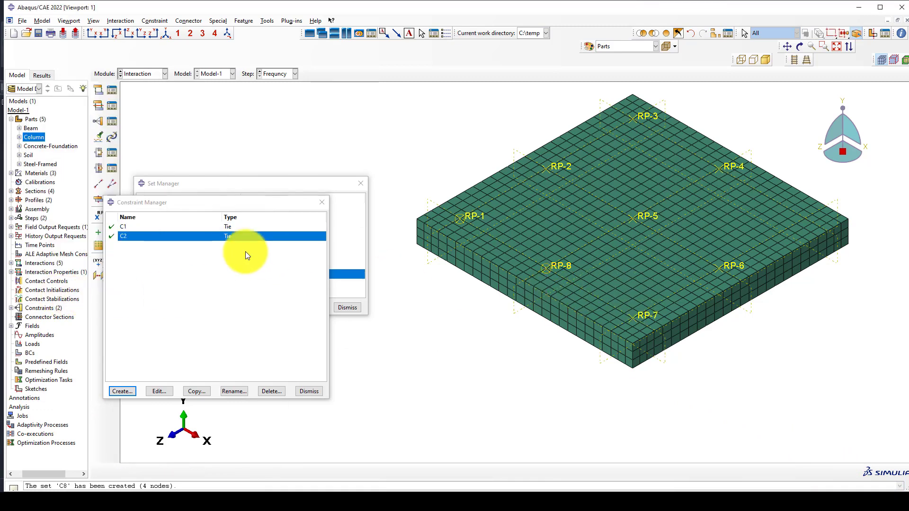
# Step: Start a tie constraint named C3 with reference point RP-7 as the main node region
pyautogui.click(121, 391)
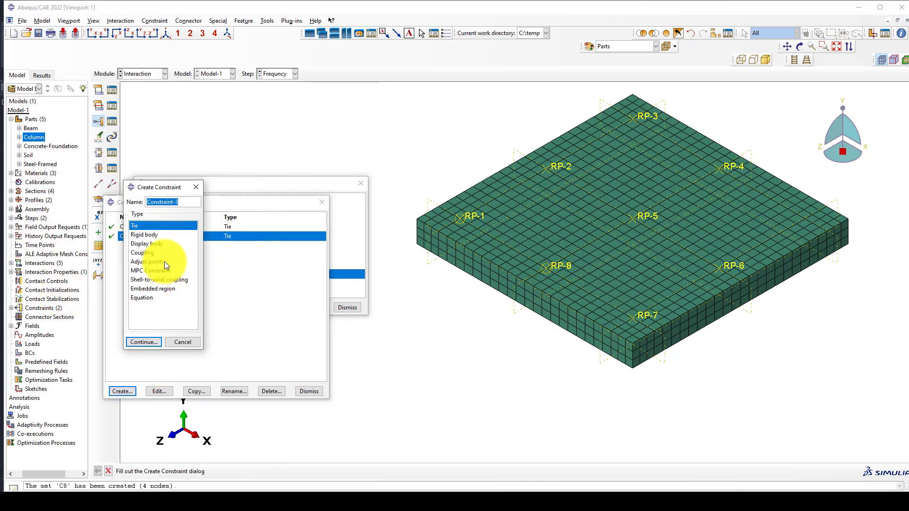
pyautogui.write('C3')
pyautogui.click(151, 342)
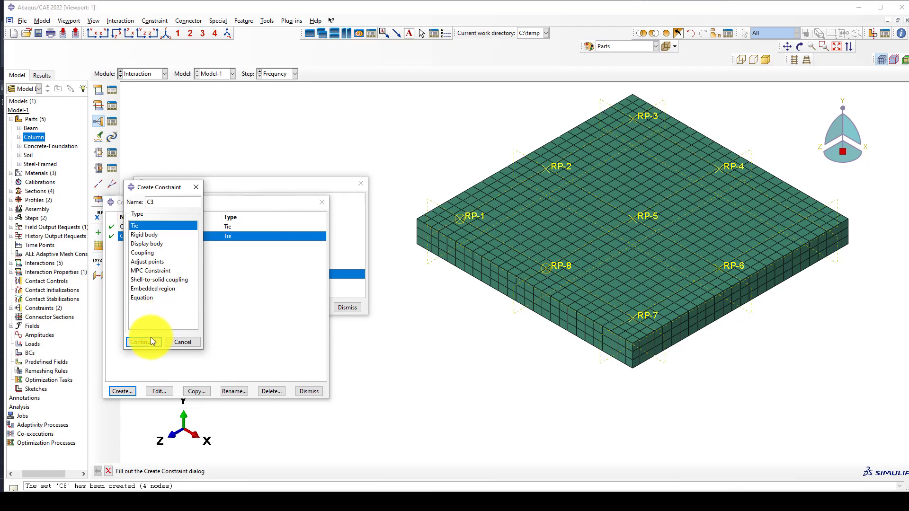
pyautogui.click(226, 471)
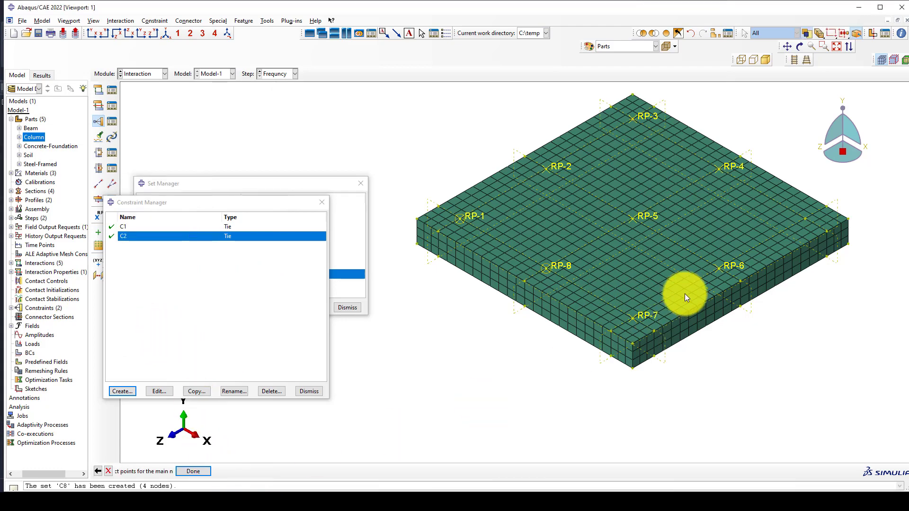
pyautogui.middleClick(486, 344)
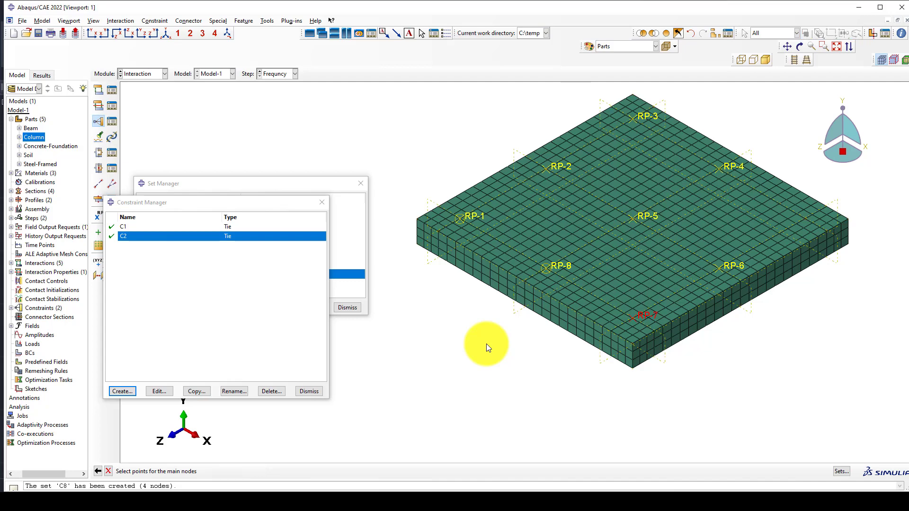
# Step: Assign node set C3 as the secondary node region and create tie C3 with its default settings
pyautogui.click(247, 472)
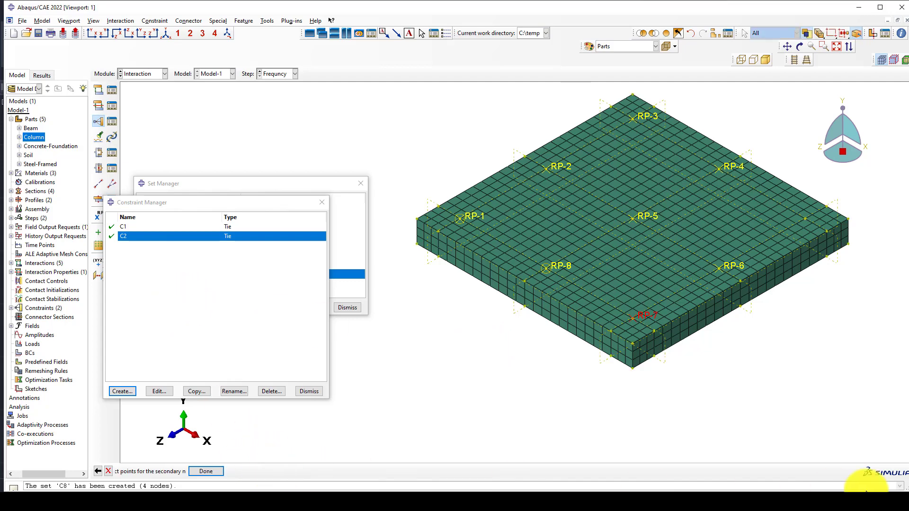
pyautogui.click(836, 470)
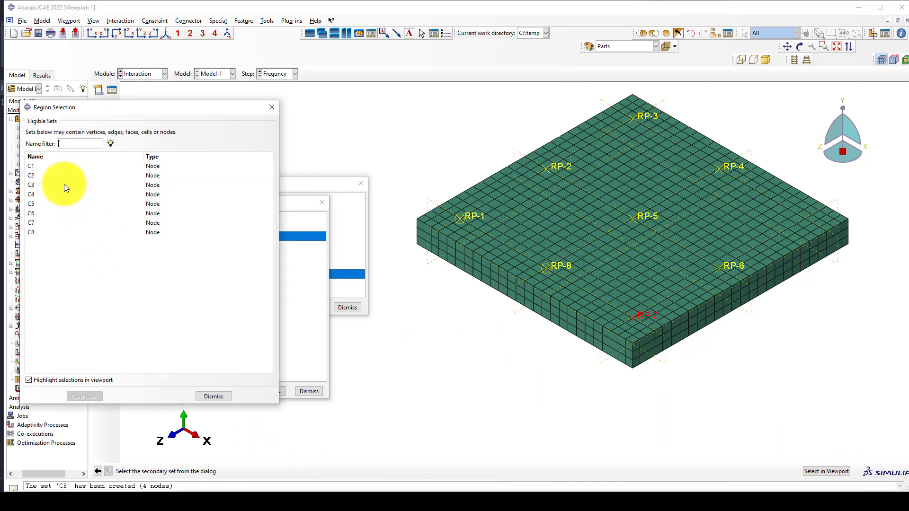
pyautogui.click(28, 184)
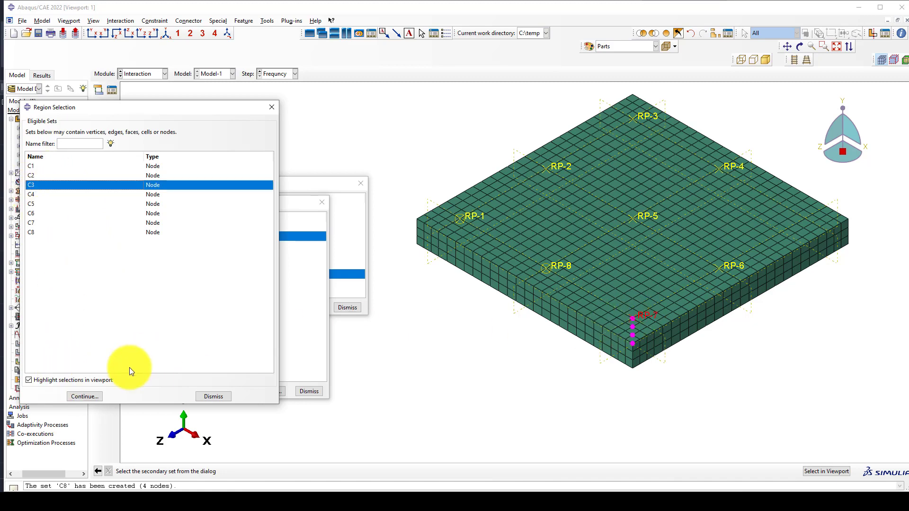
pyautogui.click(90, 396)
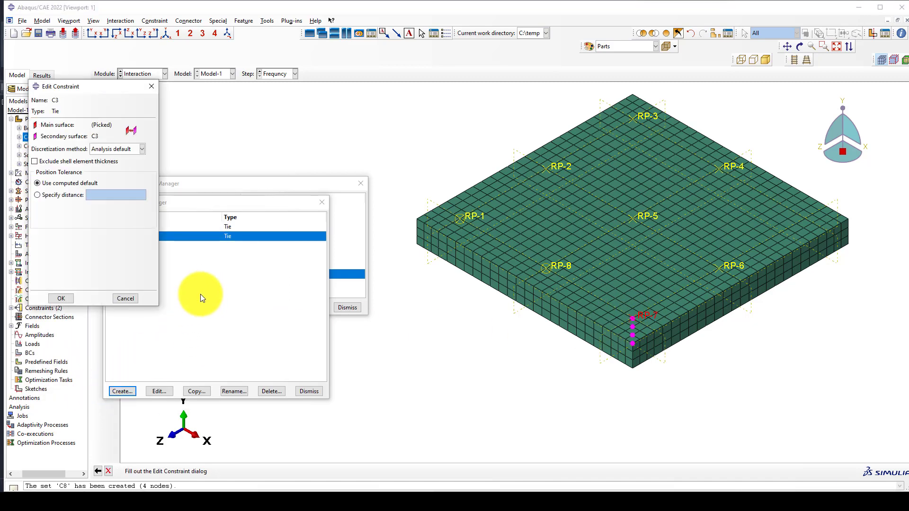
pyautogui.click(61, 298)
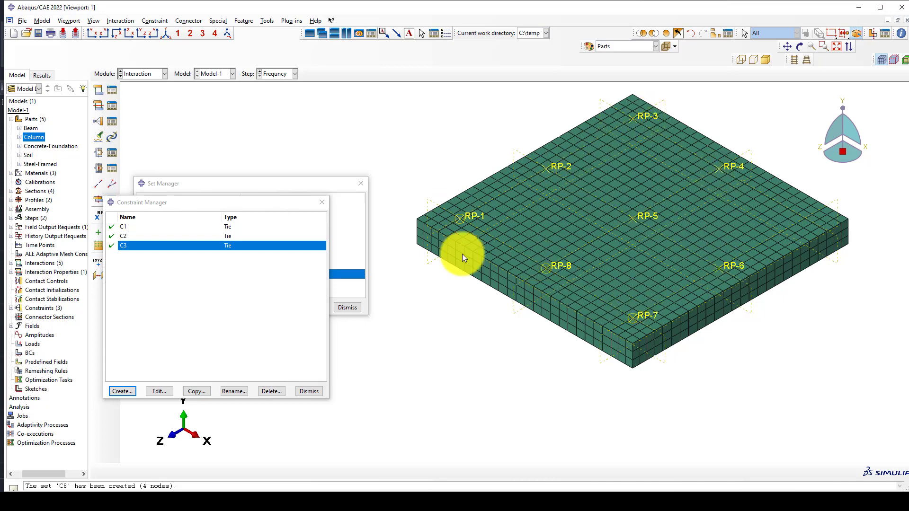
# Step: Start a tie constraint named C4 with reference point RP-2 as the main node region
pyautogui.click(121, 391)
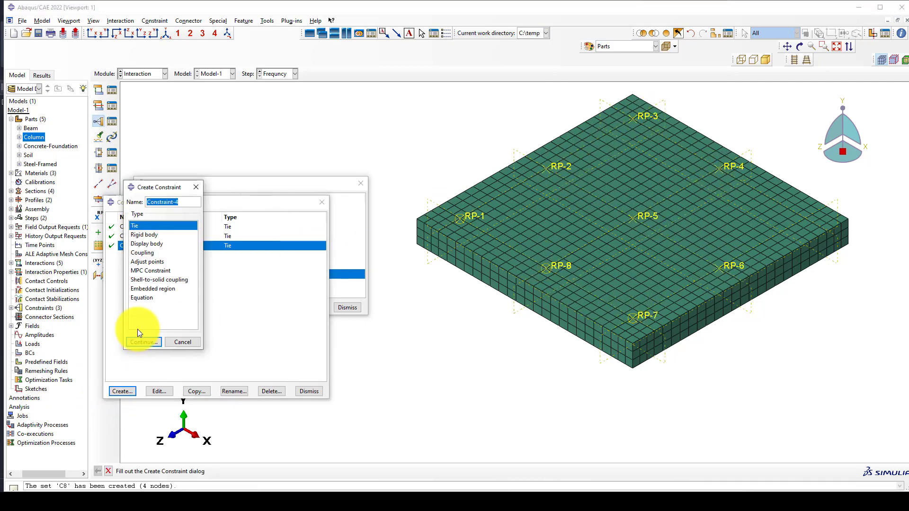
pyautogui.write('C4')
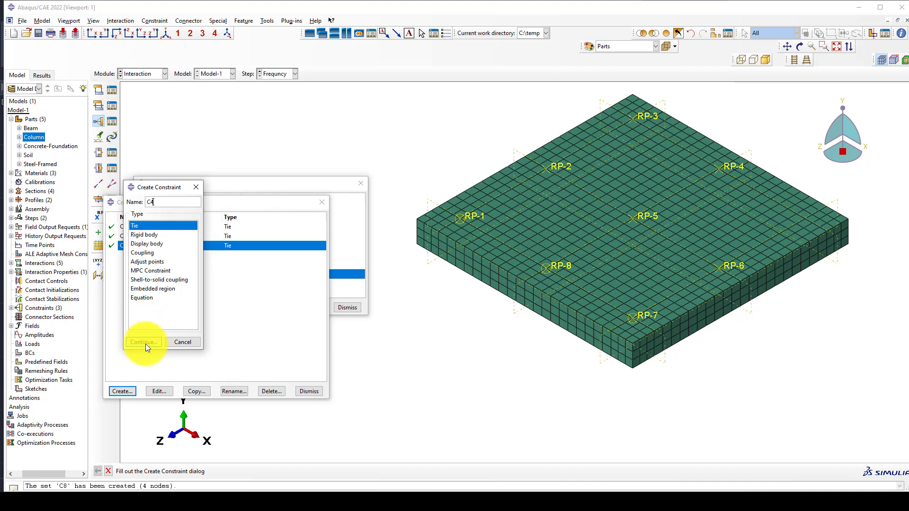
pyautogui.click(145, 343)
pyautogui.click(228, 472)
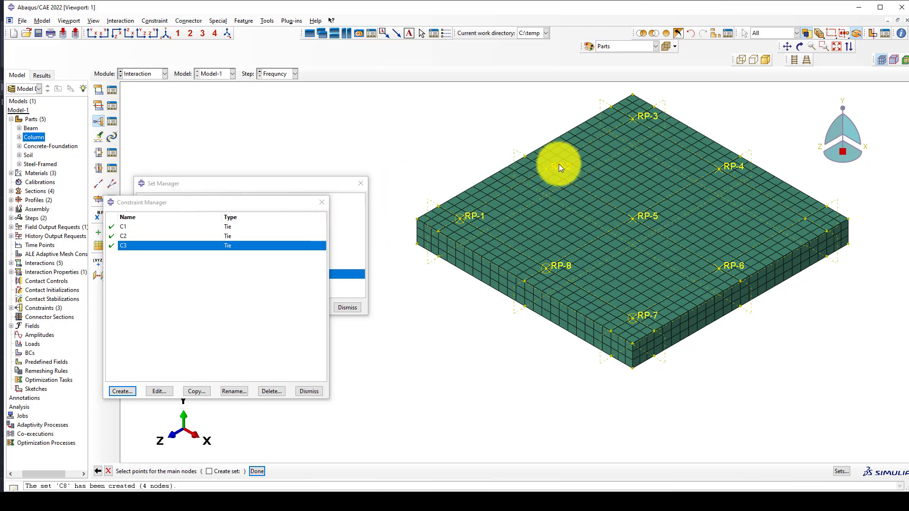
pyautogui.middleClick(425, 280)
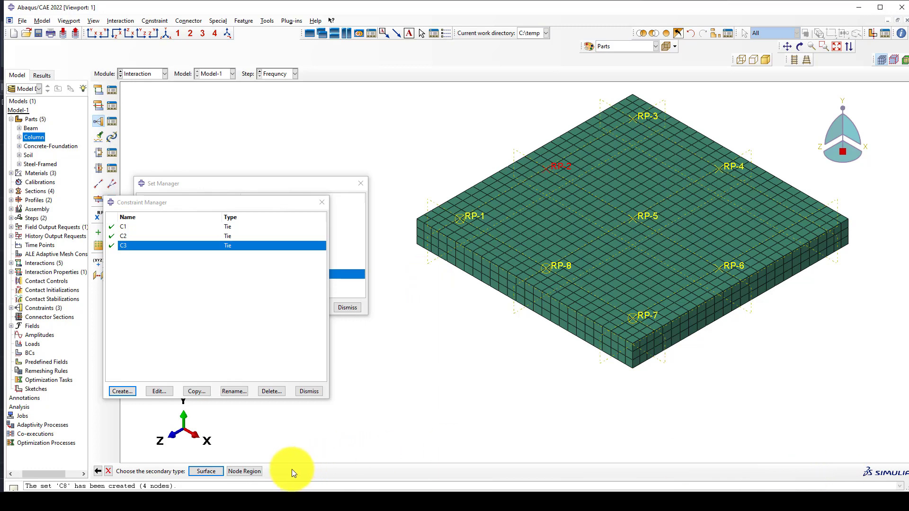
# Step: Assign node set C4 as the secondary node region and create tie C4 with its default settings
pyautogui.click(249, 467)
pyautogui.click(836, 471)
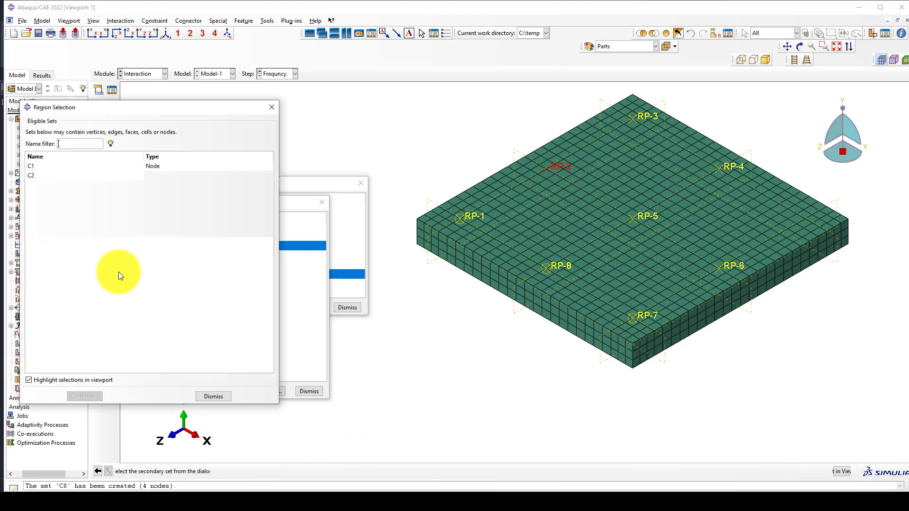
pyautogui.click(34, 194)
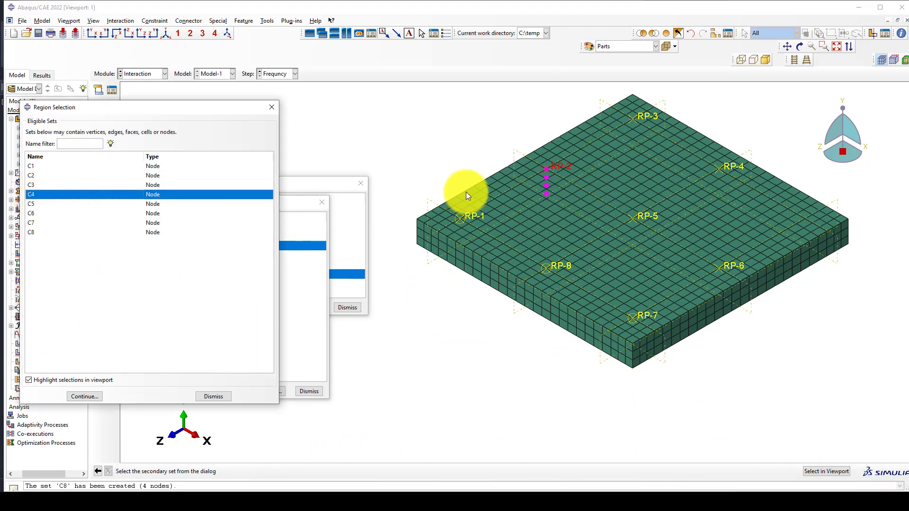
pyautogui.click(91, 396)
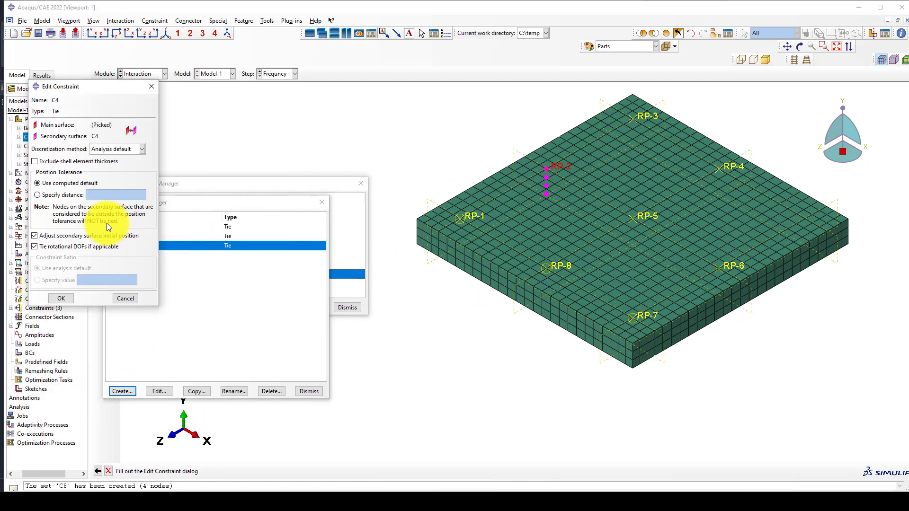
pyautogui.click(61, 299)
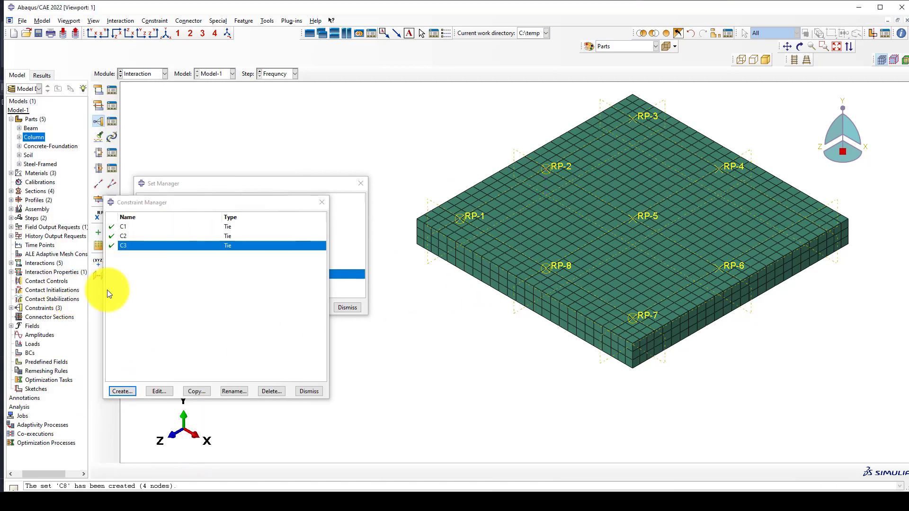
# Step: Start a tie constraint named C5 with reference point RP-5 as the main node region
pyautogui.click(123, 391)
pyautogui.write('C5')
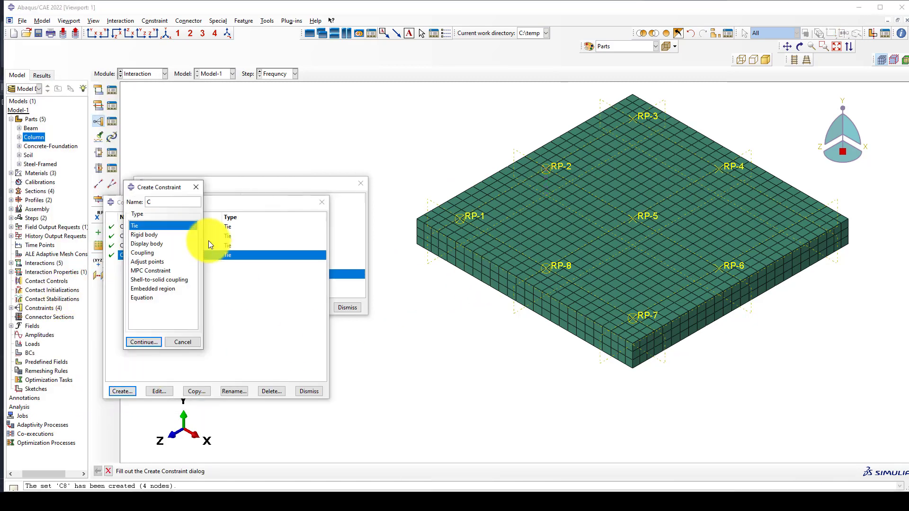
pyautogui.click(155, 342)
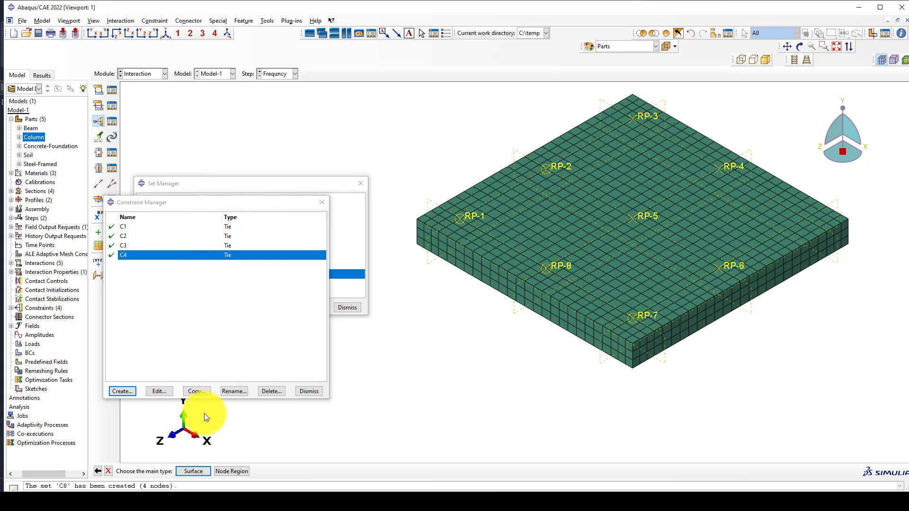
pyautogui.click(231, 471)
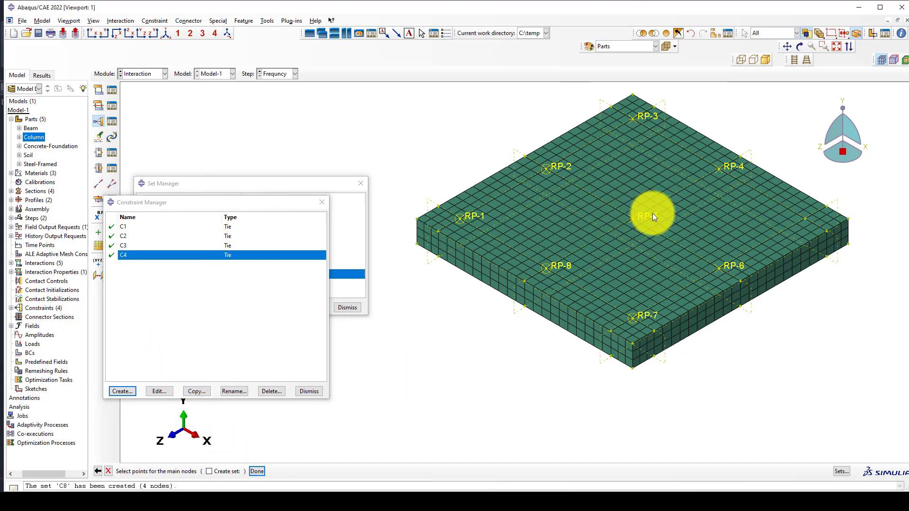
pyautogui.middleClick(489, 303)
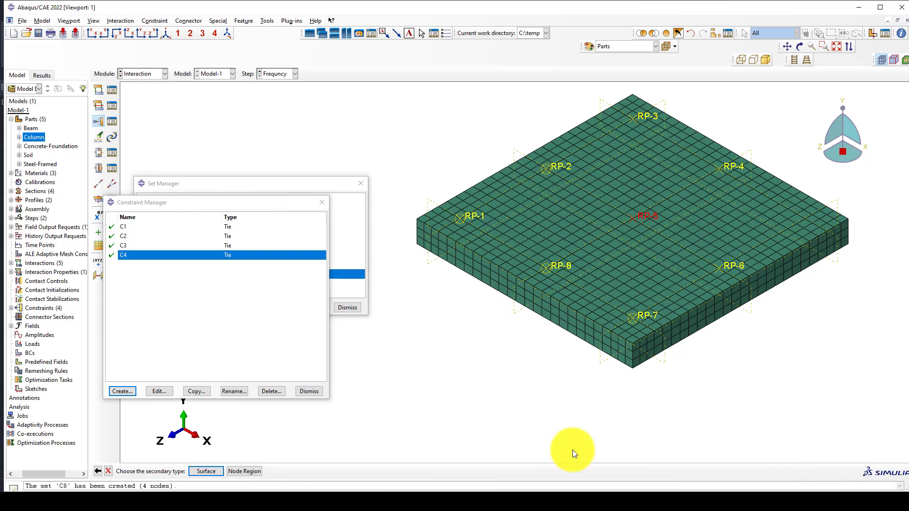
# Step: Assign node set C5 as the secondary node region and create tie C5 with its default settings
pyautogui.click(248, 471)
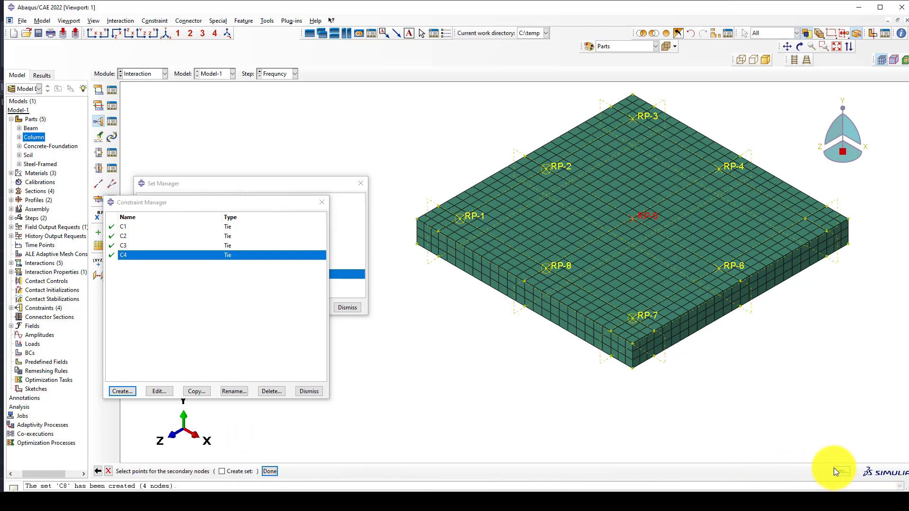
pyautogui.click(835, 470)
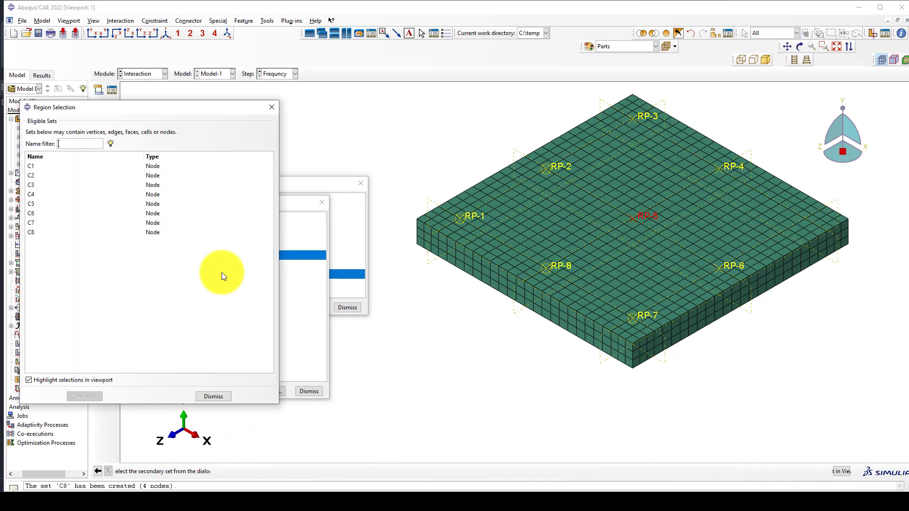
pyautogui.click(32, 204)
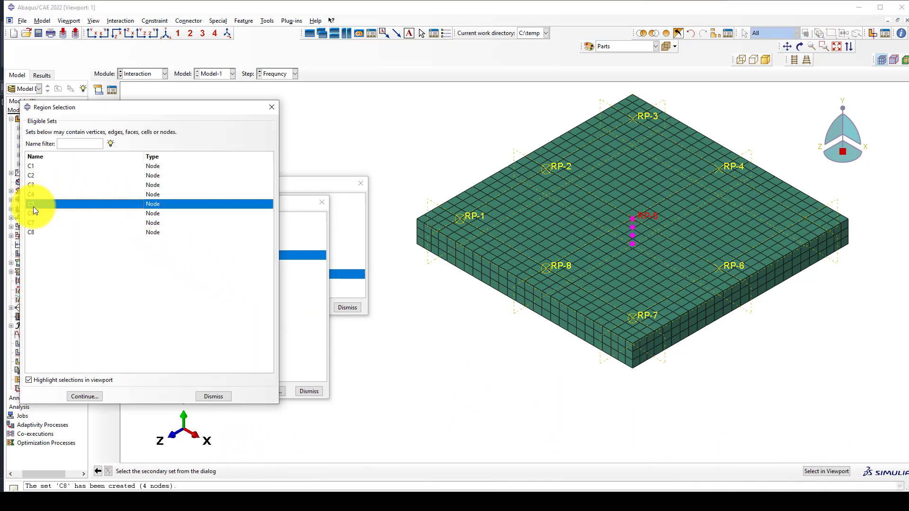
pyautogui.click(93, 398)
pyautogui.click(60, 298)
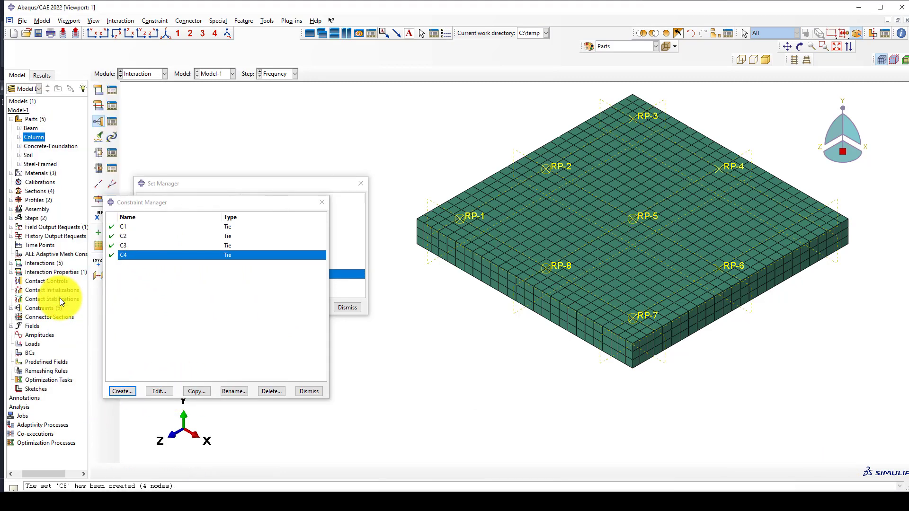
# Step: Start a tie constraint named C6 with reference point RP-6 as the main node region
pyautogui.click(130, 390)
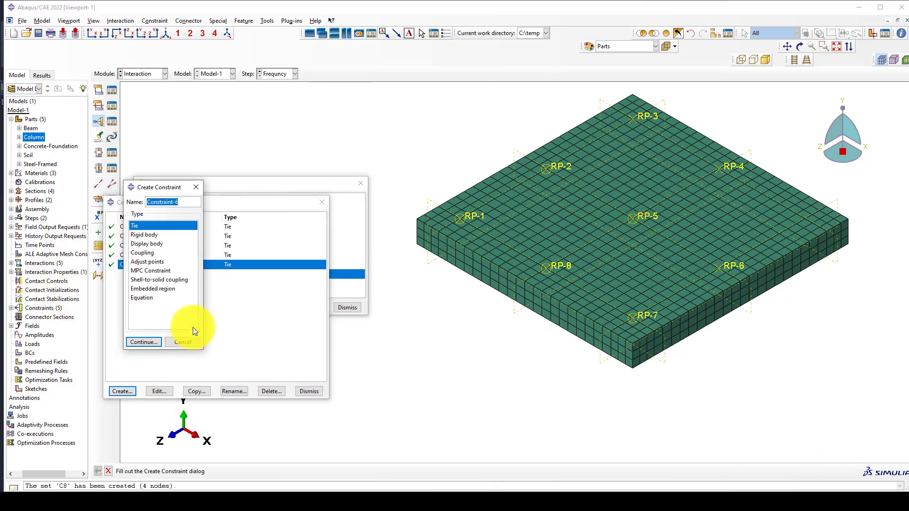
pyautogui.write('C6')
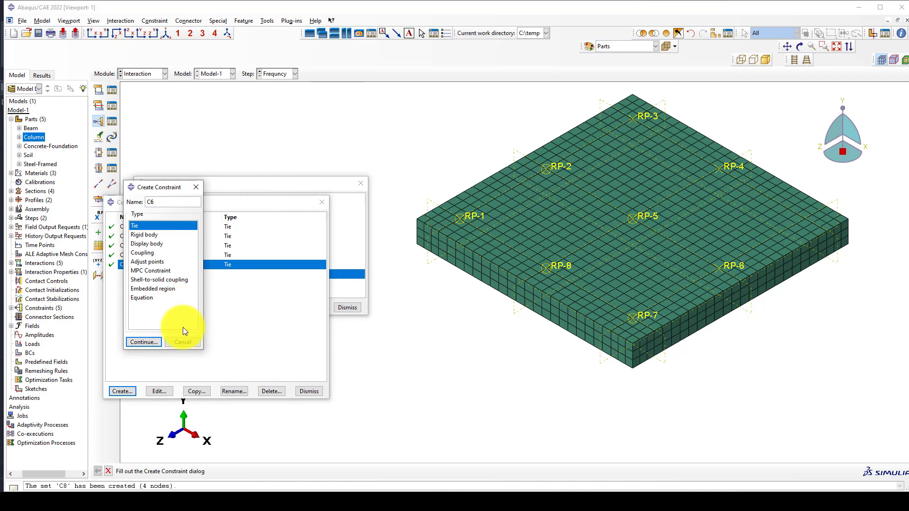
pyautogui.click(145, 341)
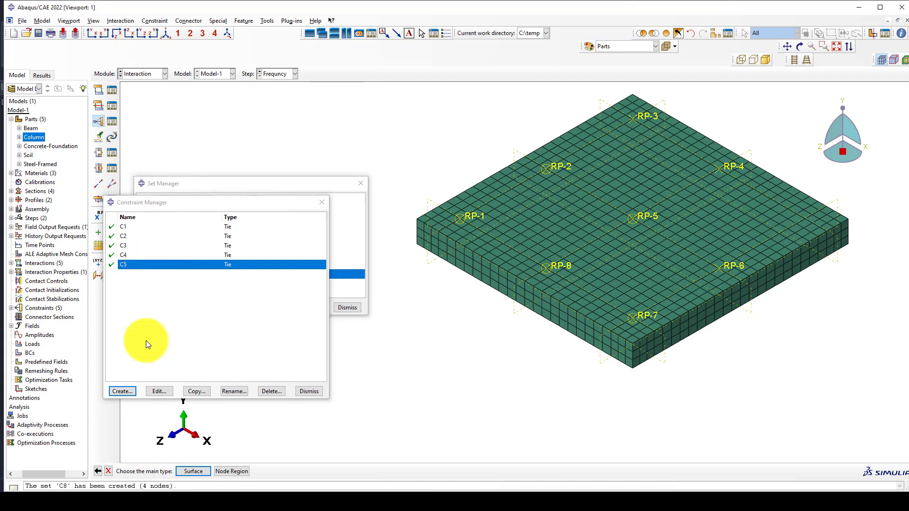
pyautogui.click(231, 471)
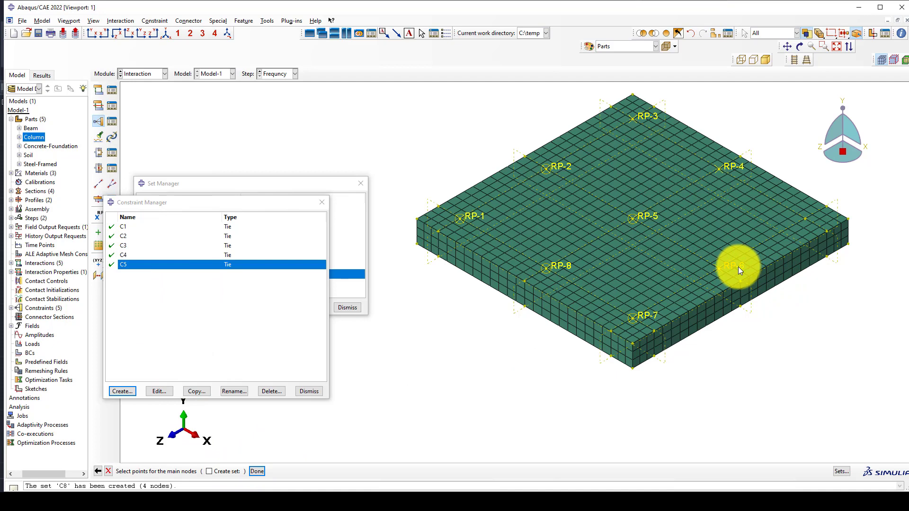
pyautogui.middleClick(467, 357)
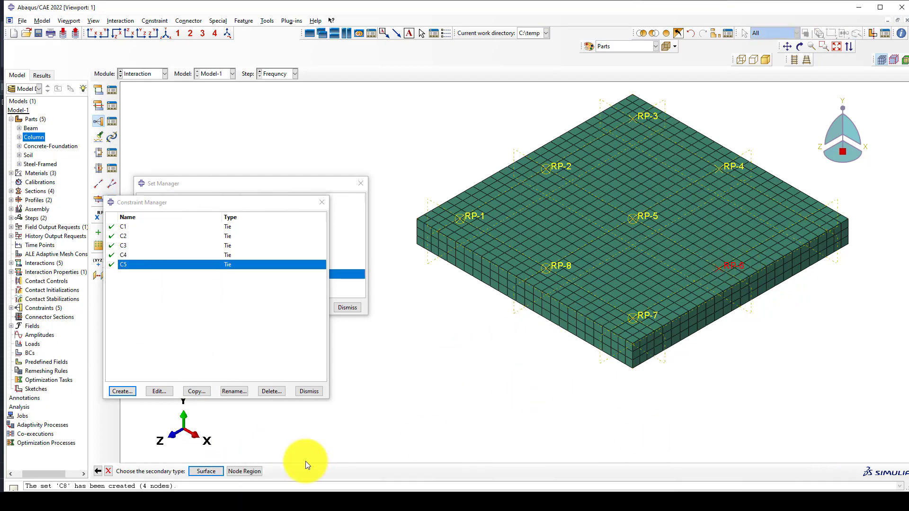
# Step: Assign node set C6 as the secondary node region and create tie C6 with its default settings
pyautogui.click(251, 473)
pyautogui.click(839, 473)
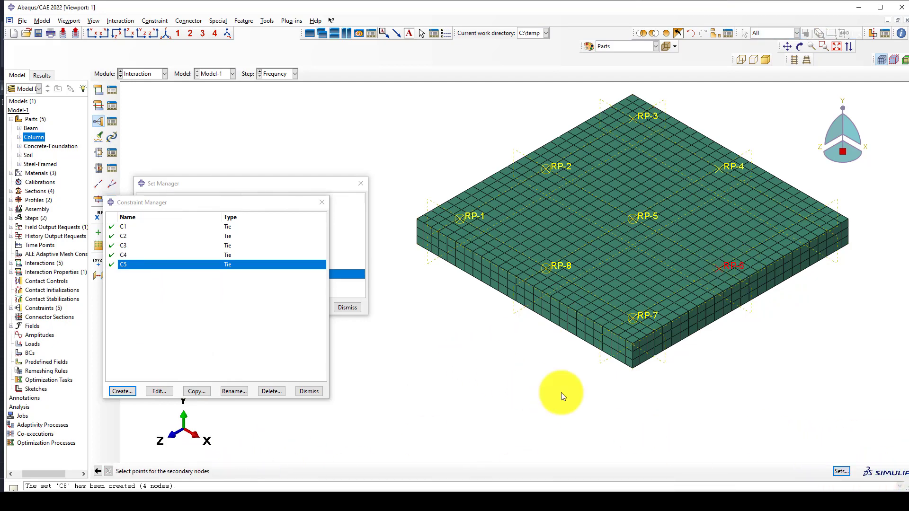
pyautogui.click(42, 213)
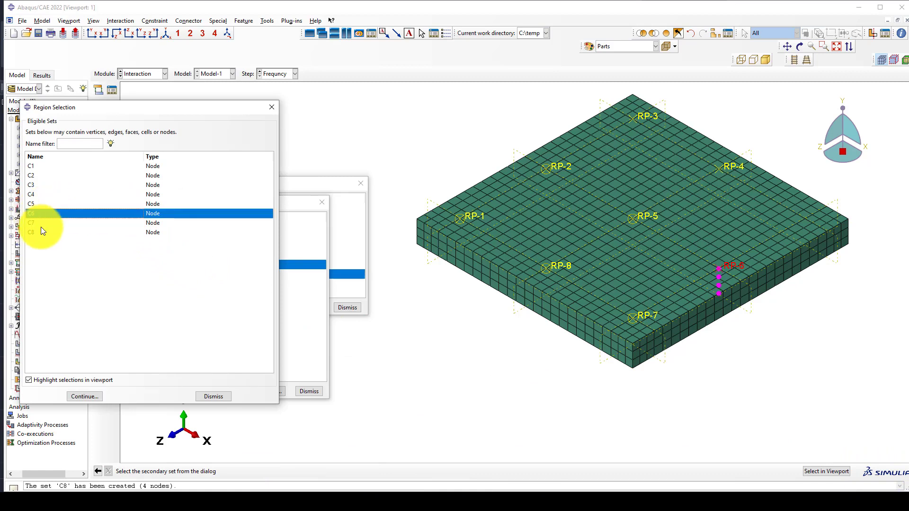
pyautogui.click(96, 395)
pyautogui.click(65, 298)
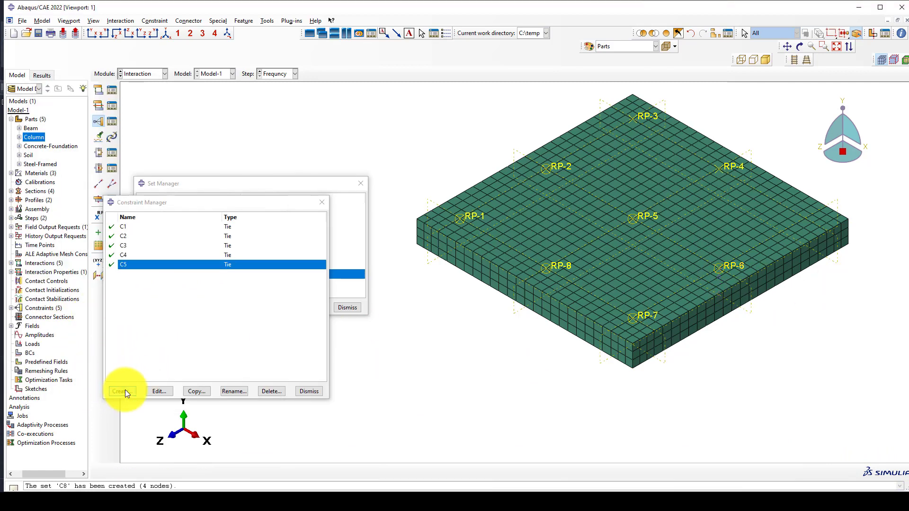
# Step: Start a tie constraint named C7 with reference point RP-3 as the main node region
pyautogui.click(124, 391)
pyautogui.write('C7')
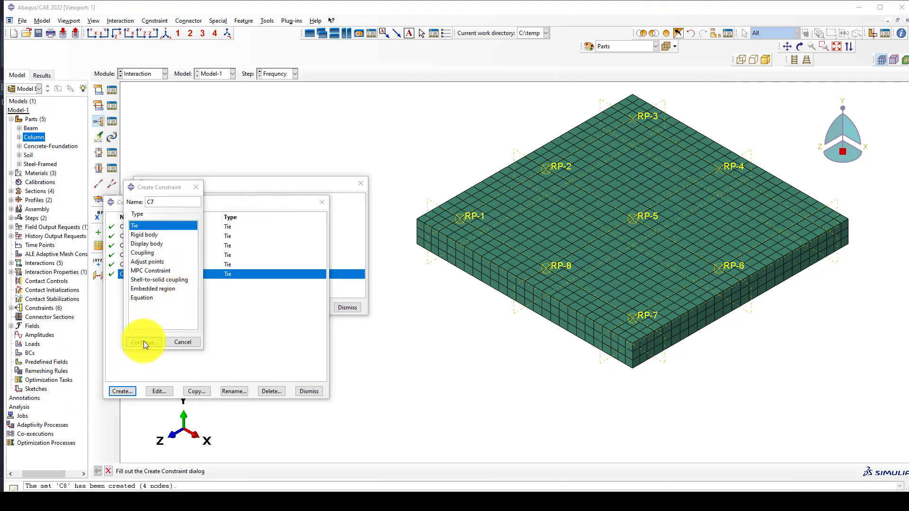
pyautogui.click(143, 342)
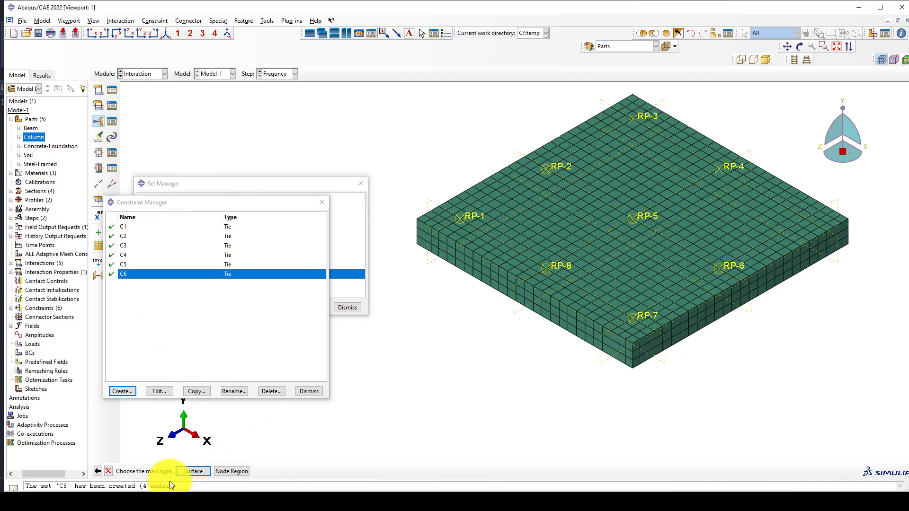
pyautogui.click(232, 471)
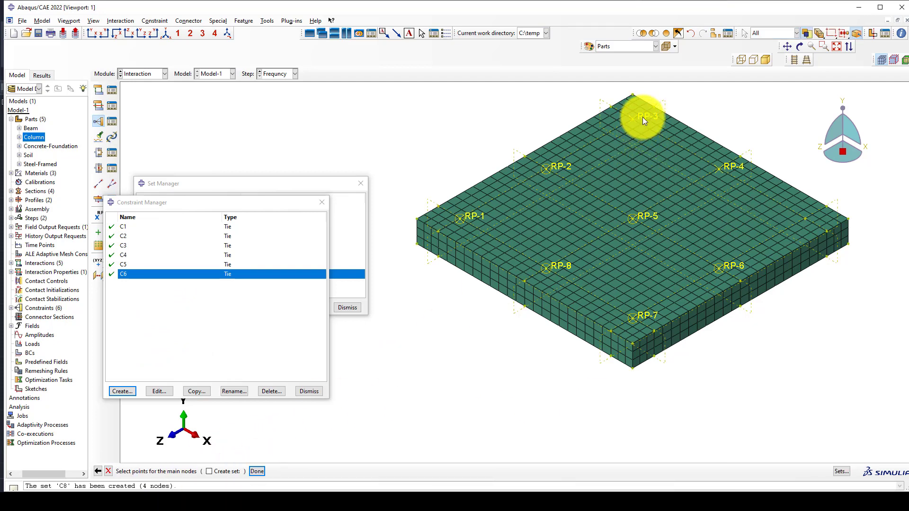
pyautogui.middleClick(445, 180)
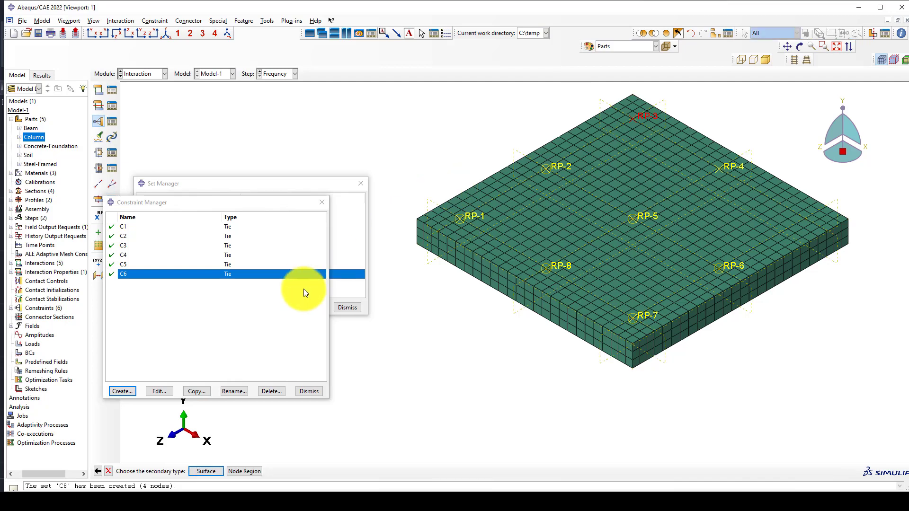
# Step: Assign node set C7 as the secondary node region and create tie C7 with its default settings
pyautogui.click(238, 472)
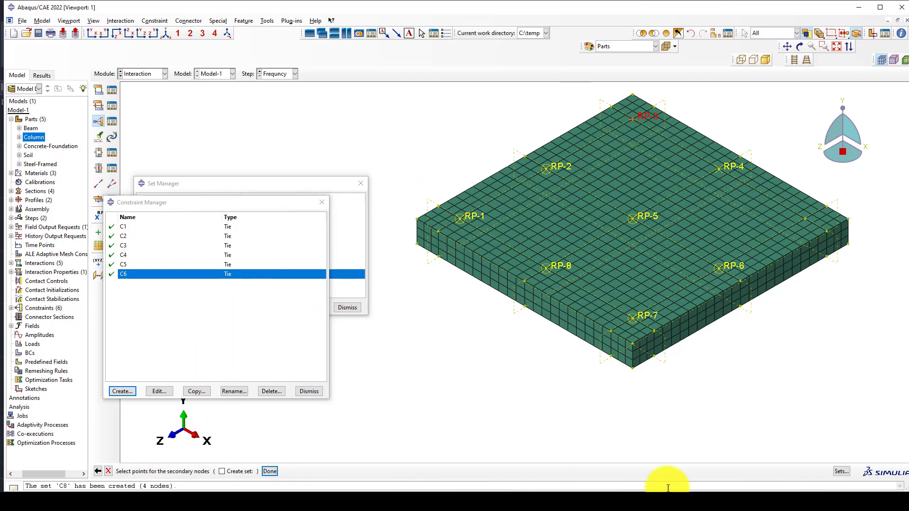
pyautogui.middleClick(692, 419)
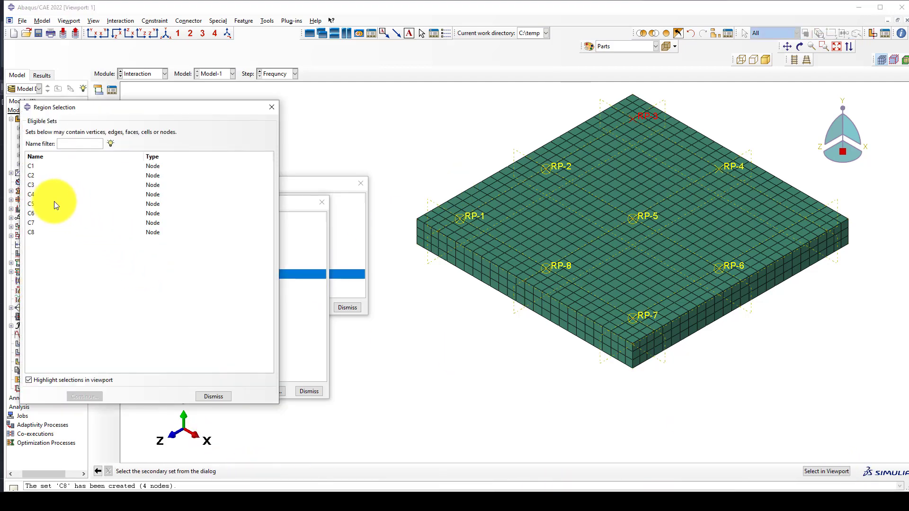
pyautogui.click(35, 223)
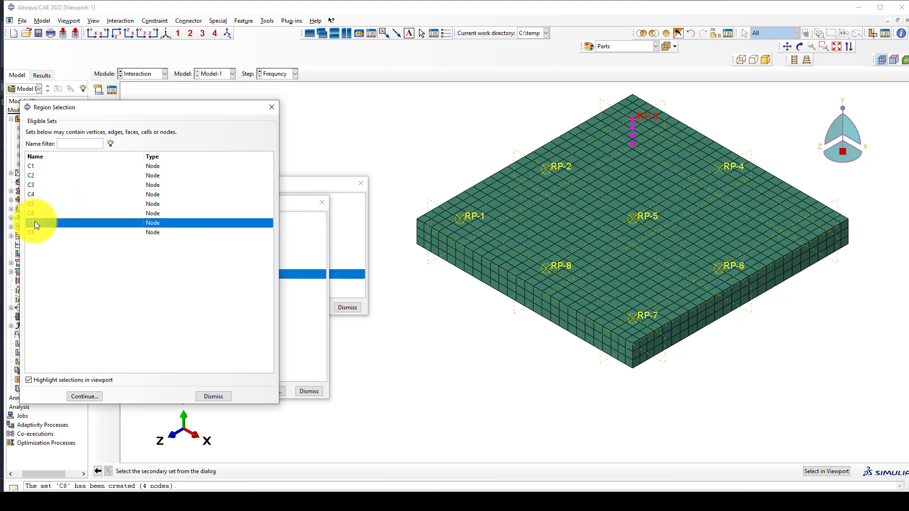
pyautogui.click(81, 397)
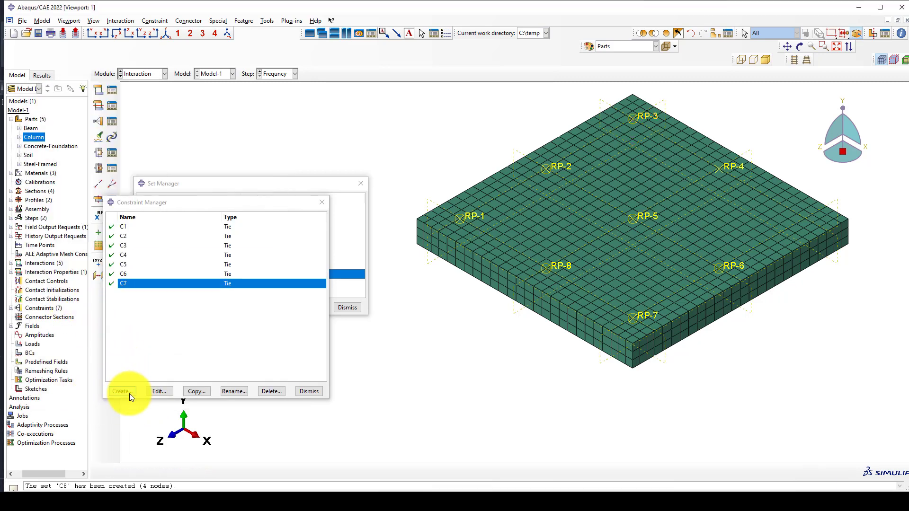
# Step: Start a tie constraint named C8 with reference point RP-4 as the main node region
pyautogui.click(129, 391)
pyautogui.write('C8')
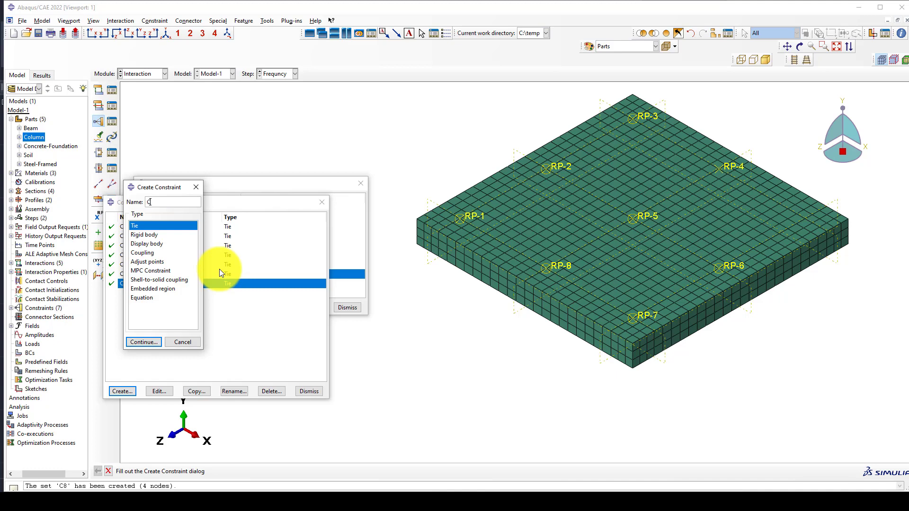
pyautogui.click(152, 343)
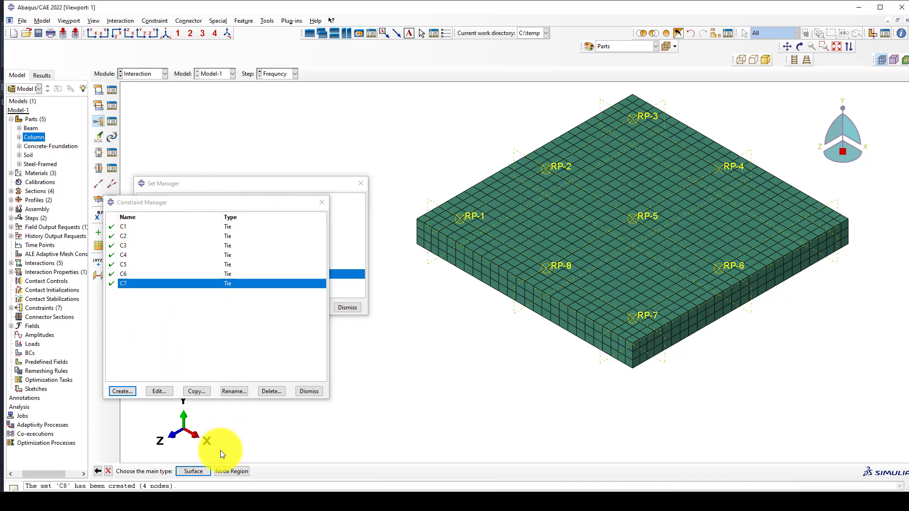
pyautogui.click(231, 472)
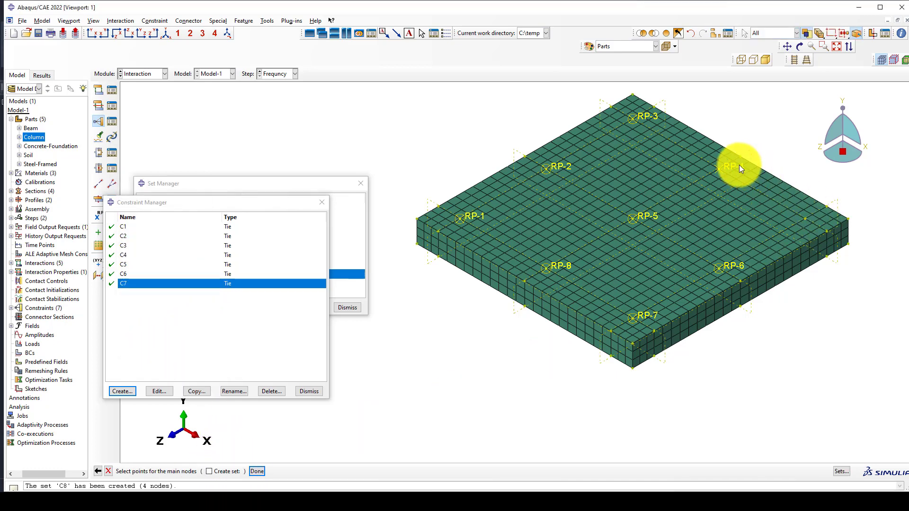
pyautogui.middleClick(429, 331)
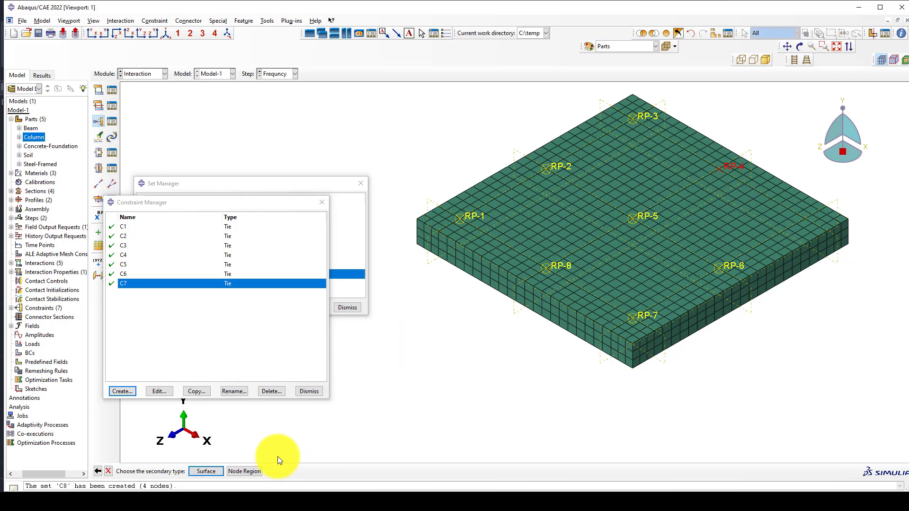
# Step: Assign node set C8 as the secondary node region, create tie C8 with its default settings and close the constraint list
pyautogui.click(249, 470)
pyautogui.click(843, 471)
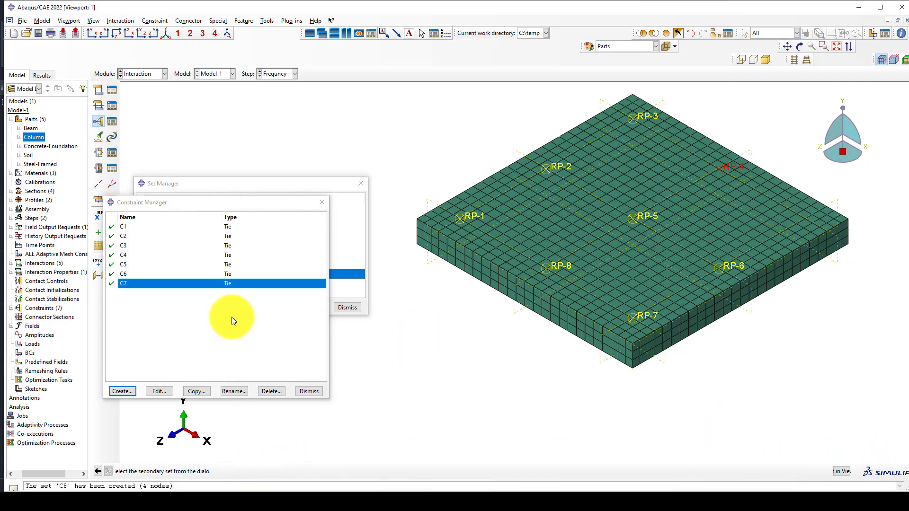
pyautogui.click(64, 233)
pyautogui.click(93, 395)
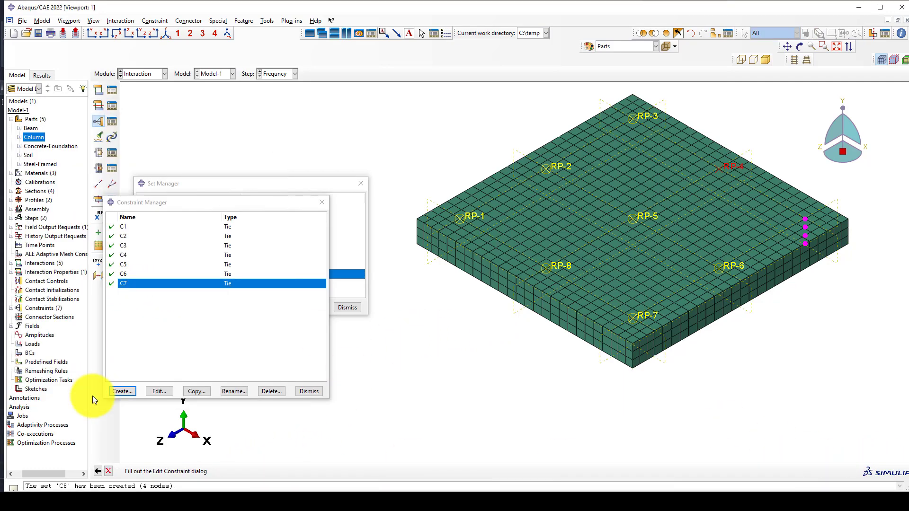
pyautogui.click(69, 303)
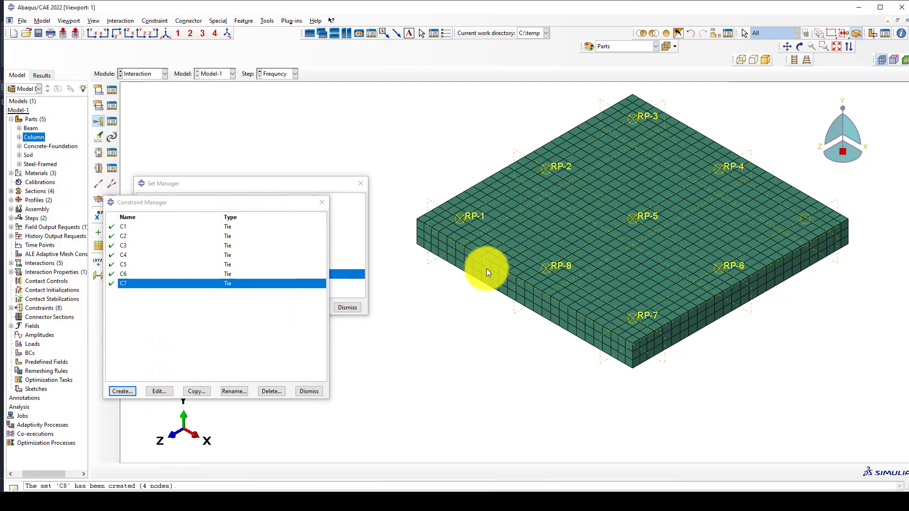
pyautogui.click(309, 391)
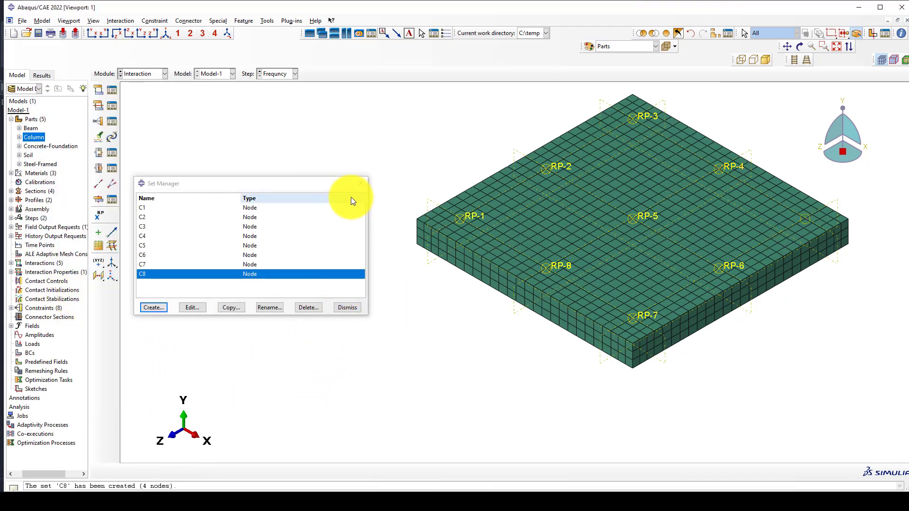
# Step: Add the Steel-Framed-1 instance to the displayed foundation using a display group
pyautogui.scroll(-2, 464, 337)
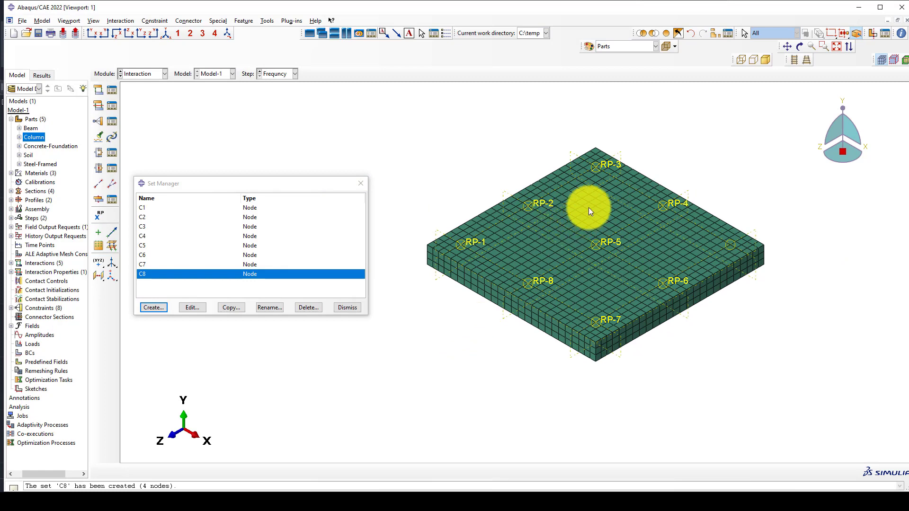
pyautogui.scroll(2, 544, 220)
pyautogui.scroll(2, 455, 255)
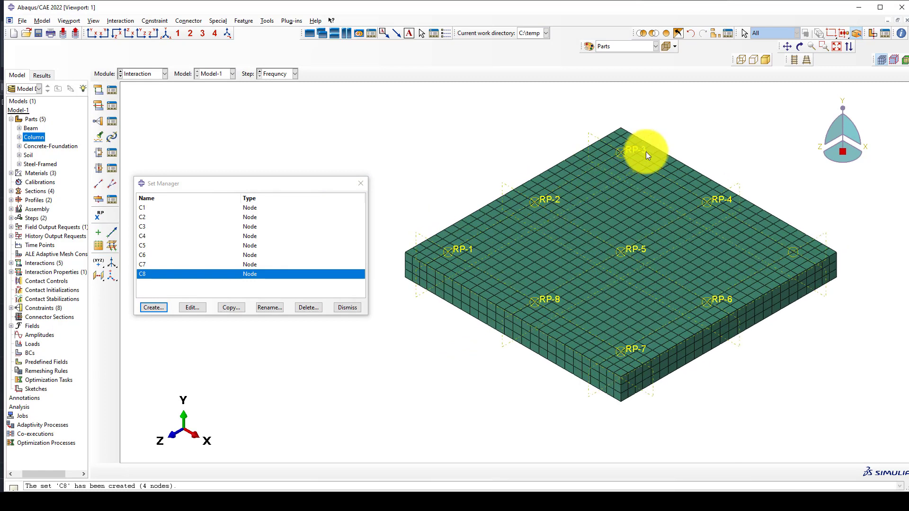
pyautogui.scroll(-1, 464, 240)
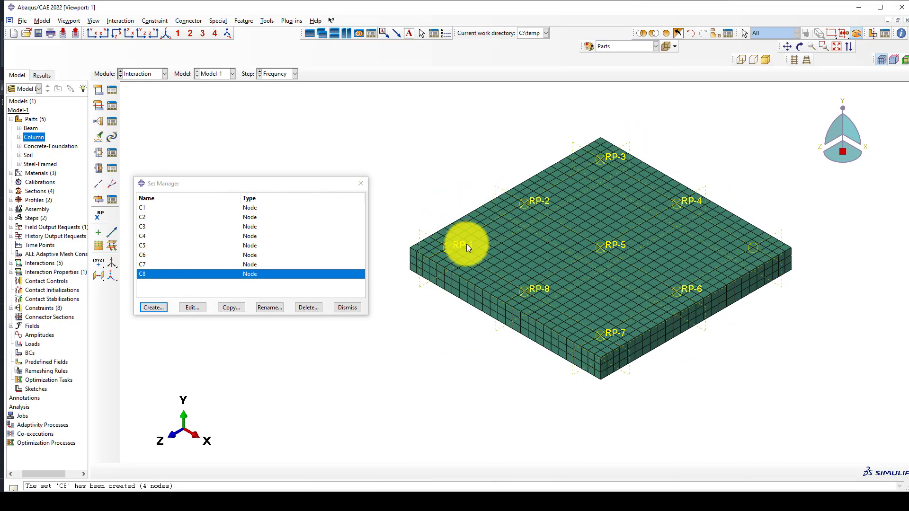
pyautogui.scroll(-1, 448, 304)
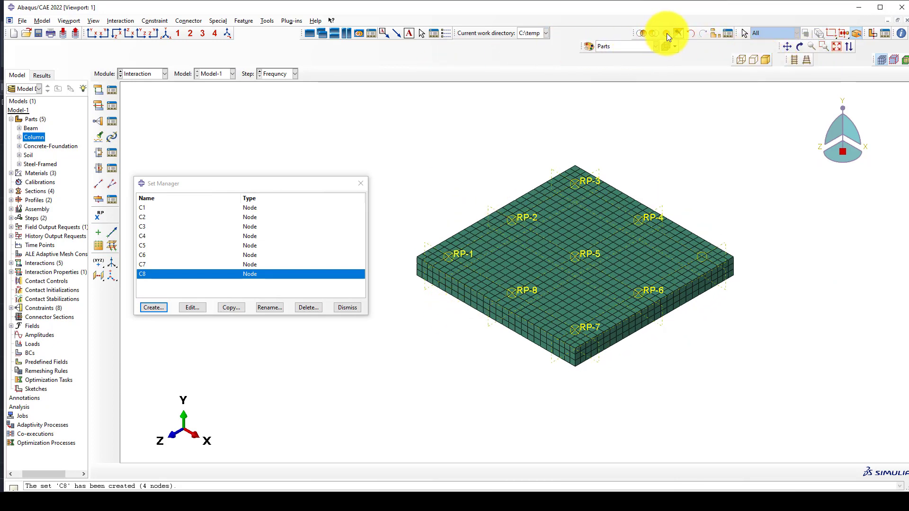
pyautogui.click(714, 33)
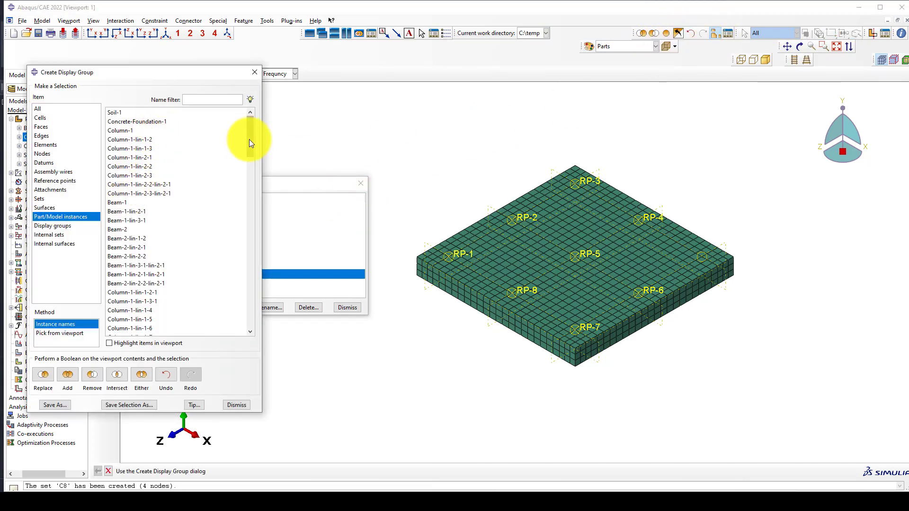
pyautogui.moveTo(249, 139); pyautogui.dragTo(240, 326)
pyautogui.click(127, 331)
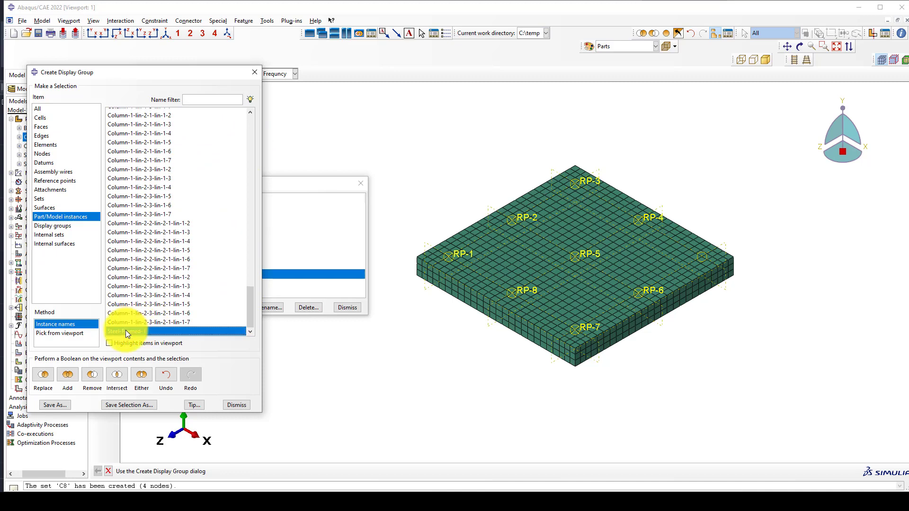
pyautogui.click(69, 378)
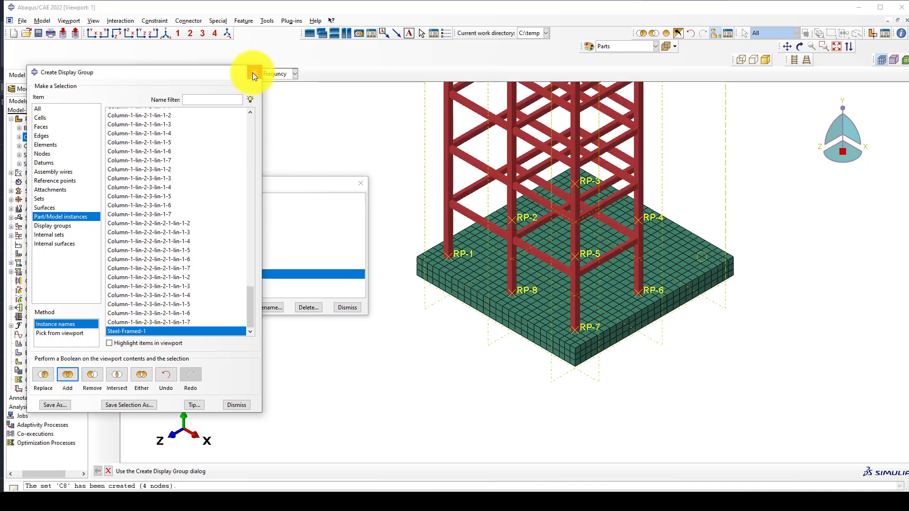
pyautogui.click(254, 72)
pyautogui.scroll(5, 450, 254)
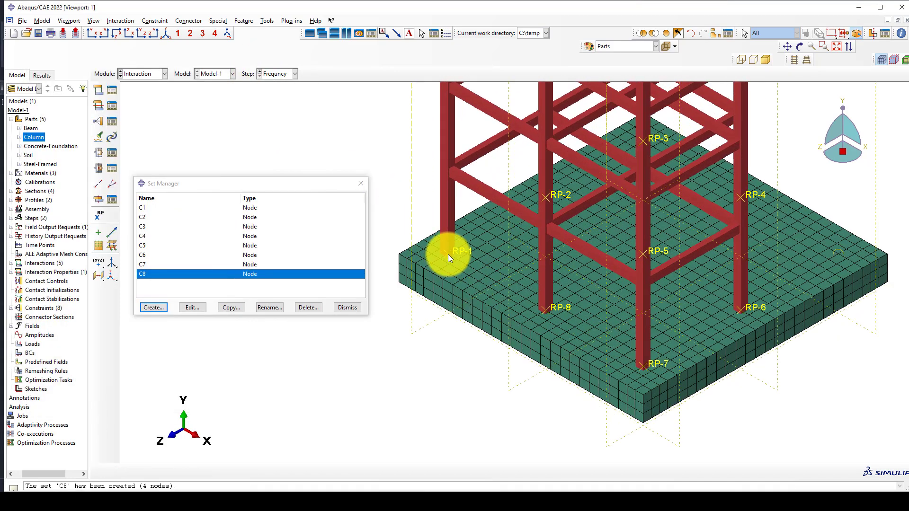
# Step: Turn off beam profile rendering in the assembly display options so the frame is drawn as lines
pyautogui.click(95, 21)
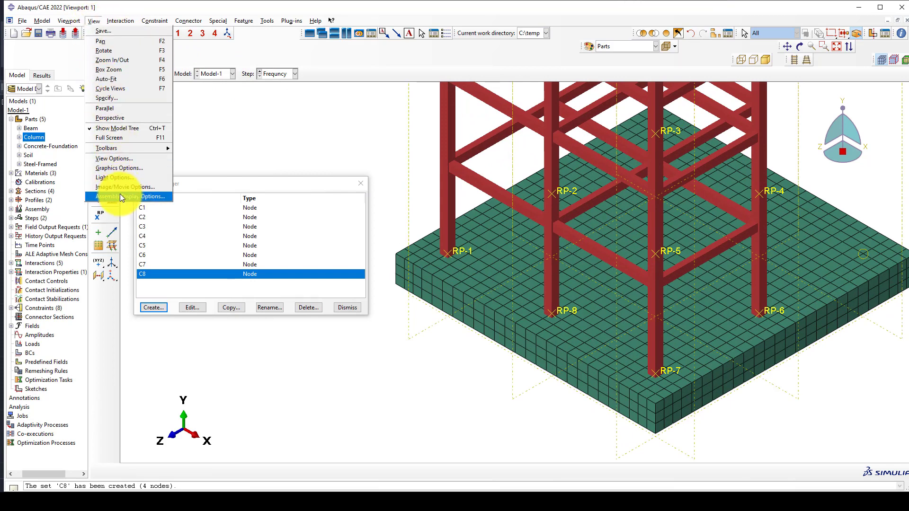
pyautogui.press('Escape')
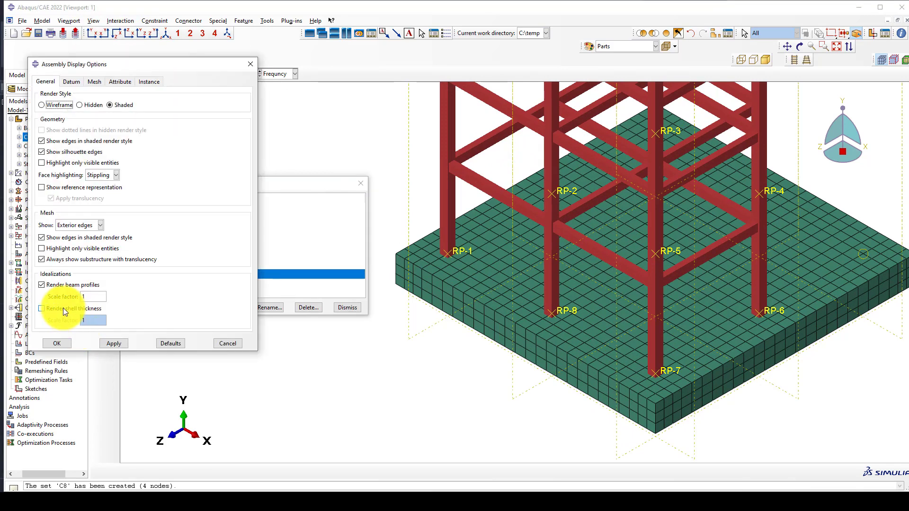
pyautogui.click(64, 310)
pyautogui.click(56, 287)
pyautogui.click(52, 309)
pyautogui.click(109, 344)
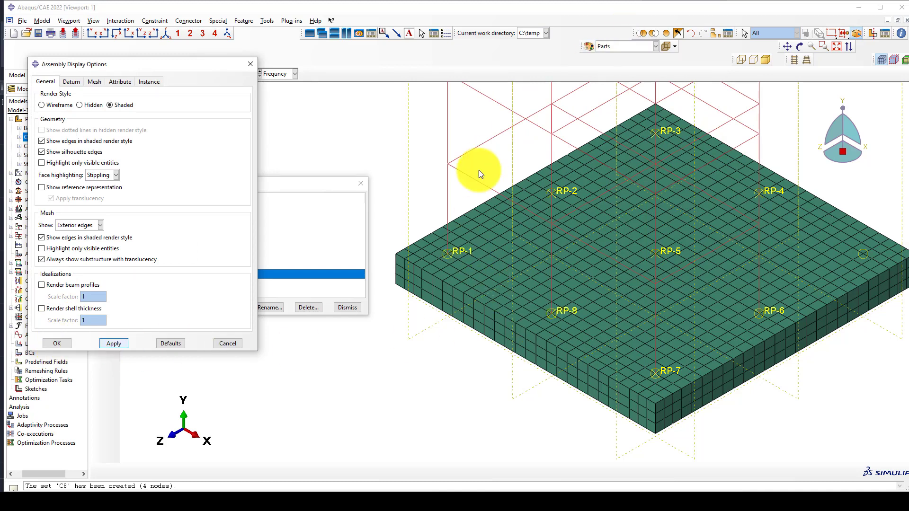
pyautogui.press('Escape')
# Step: Create a geometry set named C-F containing reference point RP-1
pyautogui.scroll(-4, 447, 254)
pyautogui.scroll(5, 427, 260)
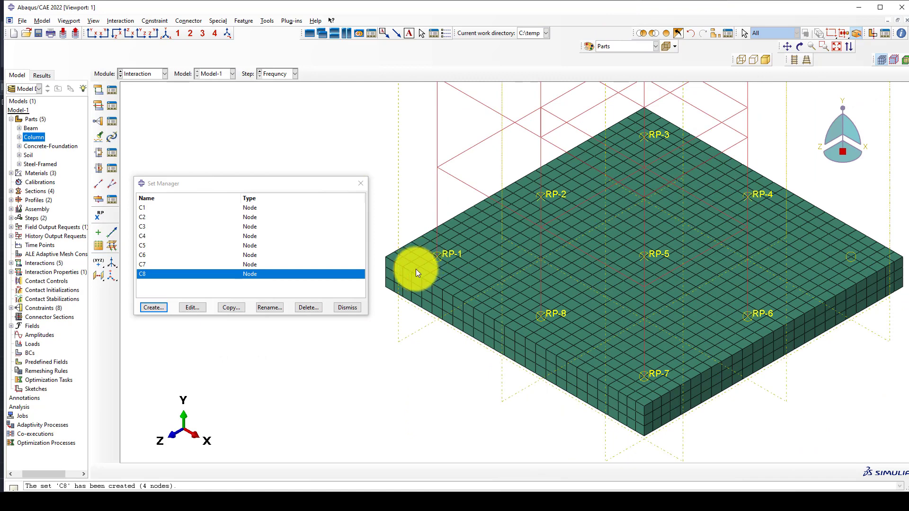
pyautogui.scroll(2, 417, 270)
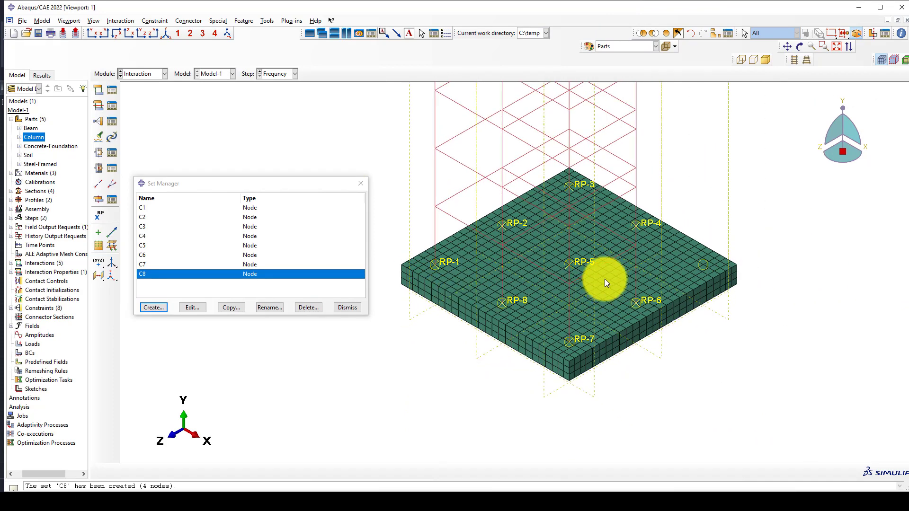
pyautogui.scroll(-1, 438, 268)
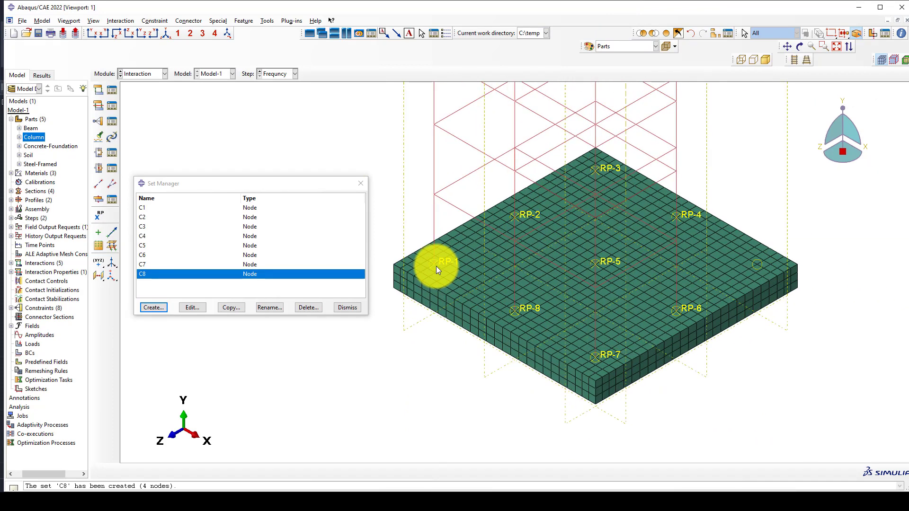
pyautogui.click(152, 308)
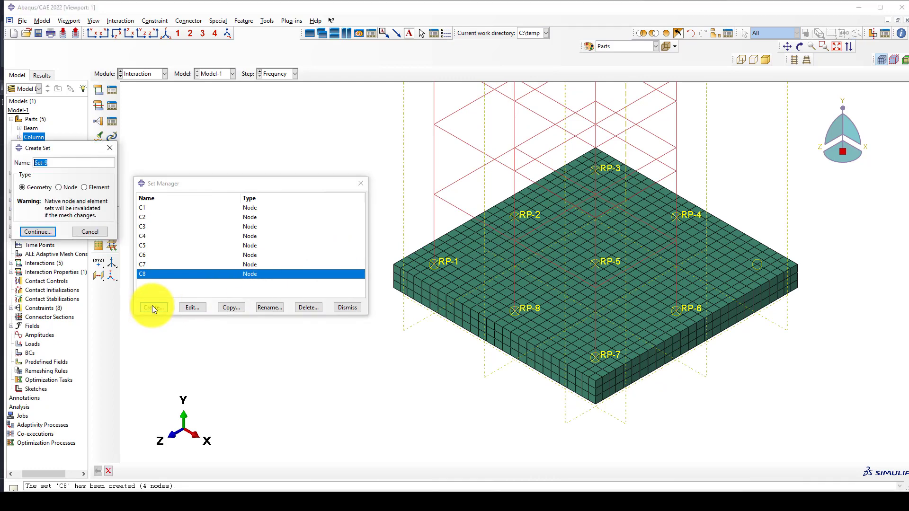
pyautogui.write('C')
pyautogui.press('BackSpace')
pyautogui.write('-F')
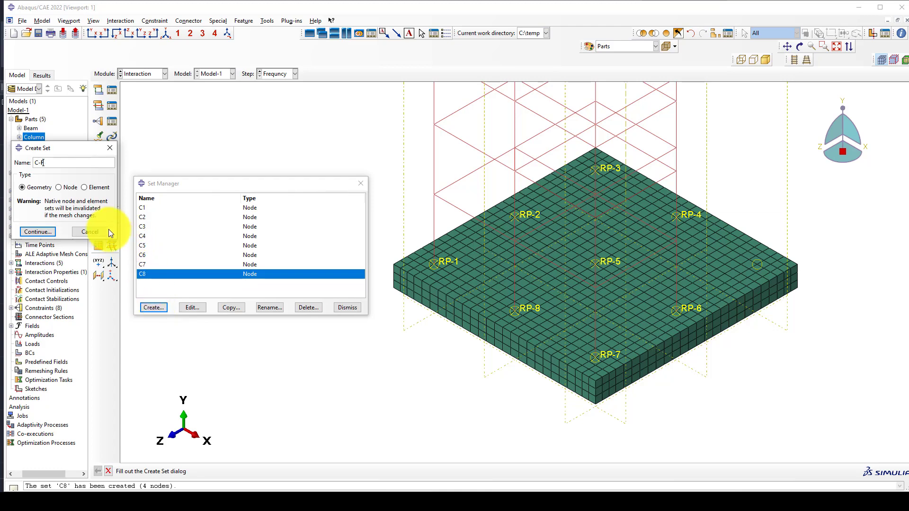
pyautogui.click(47, 231)
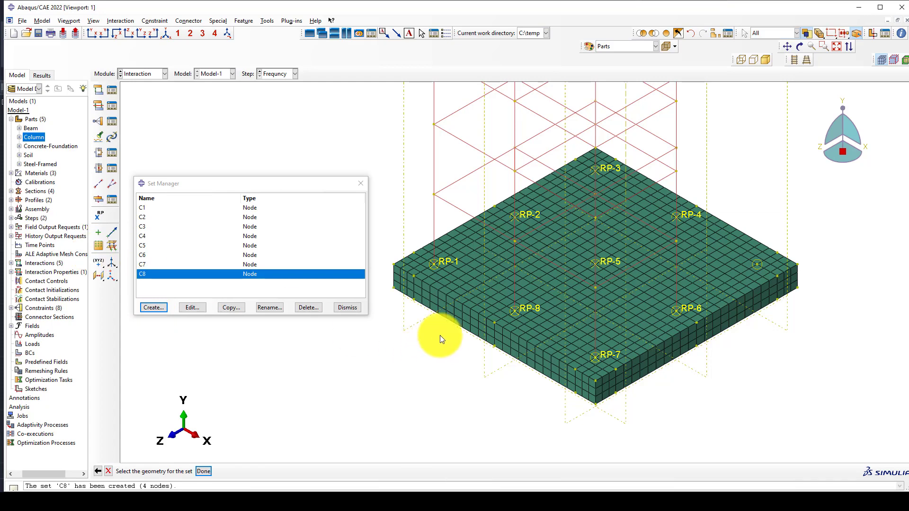
pyautogui.scroll(2, 472, 249)
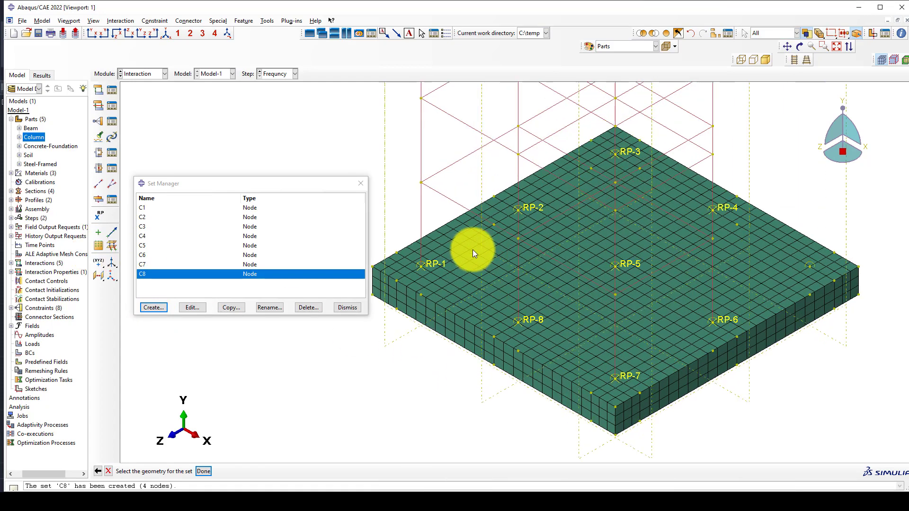
pyautogui.click(431, 264)
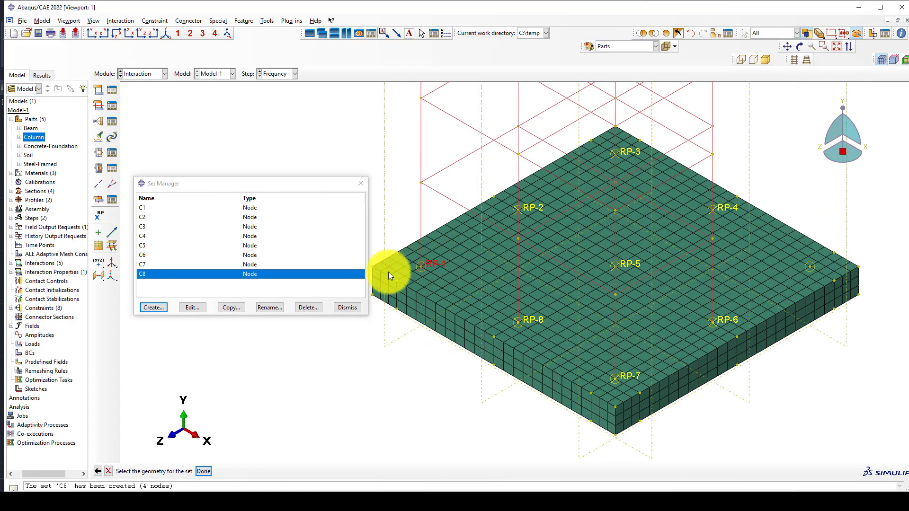
pyautogui.middleClick(376, 328)
pyautogui.scroll(2, 427, 282)
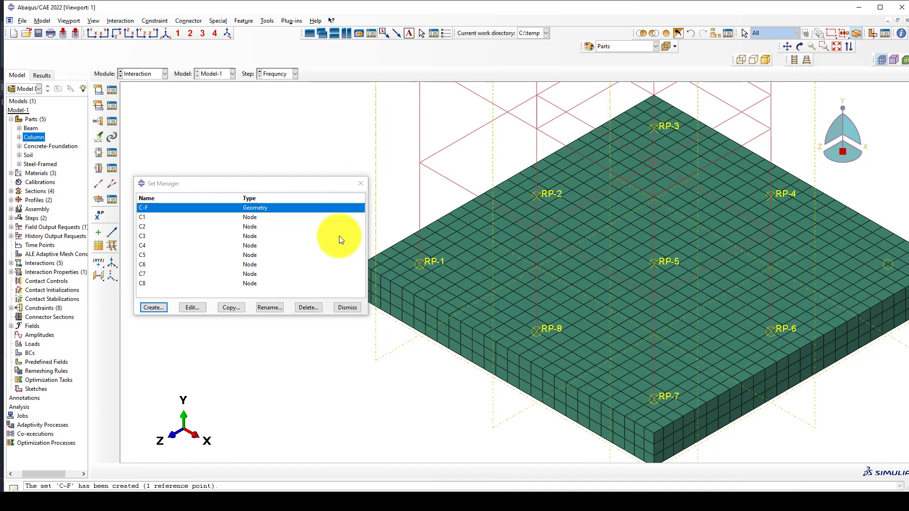
# Step: Delete the C-F set, abandon creating another set and close the set list
pyautogui.click(311, 307)
pyautogui.click(422, 261)
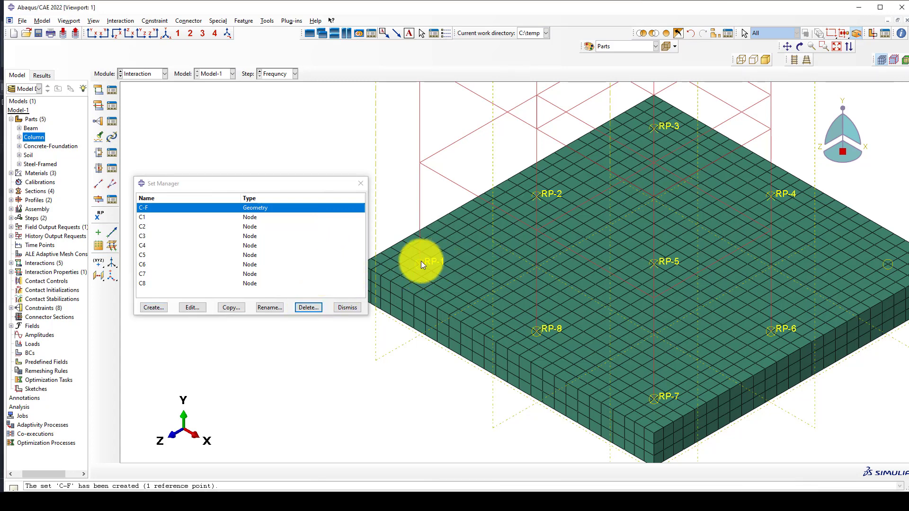
pyautogui.click(158, 306)
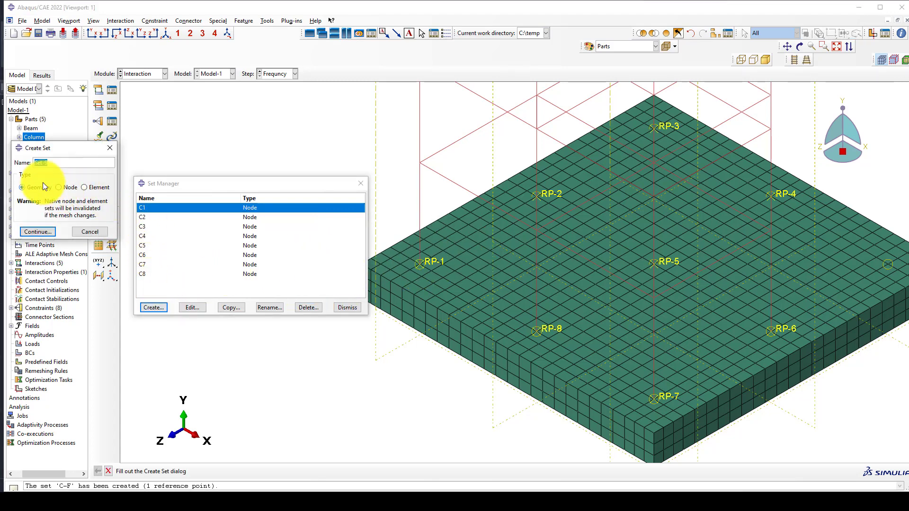
pyautogui.click(116, 147)
pyautogui.click(360, 183)
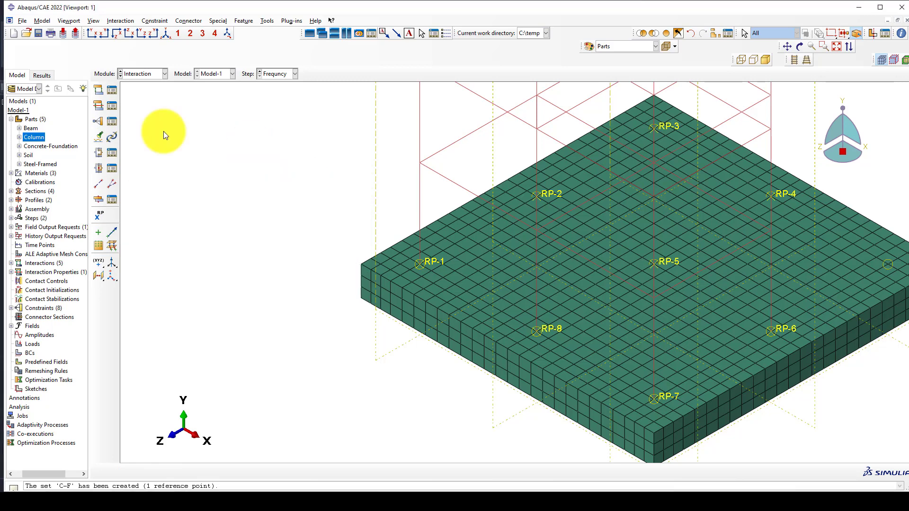
# Step: Start a tie constraint named Col-Found with reference point RP-1 as the main node region
pyautogui.click(99, 120)
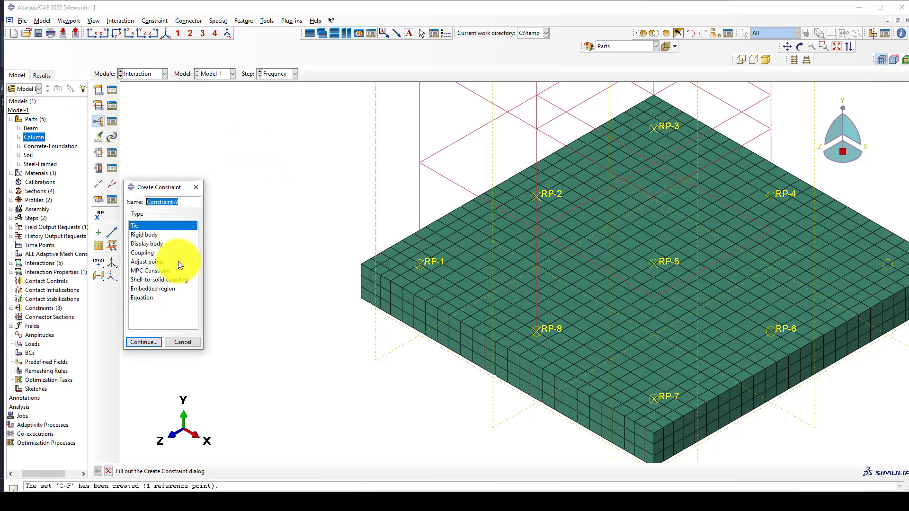
pyautogui.write('C')
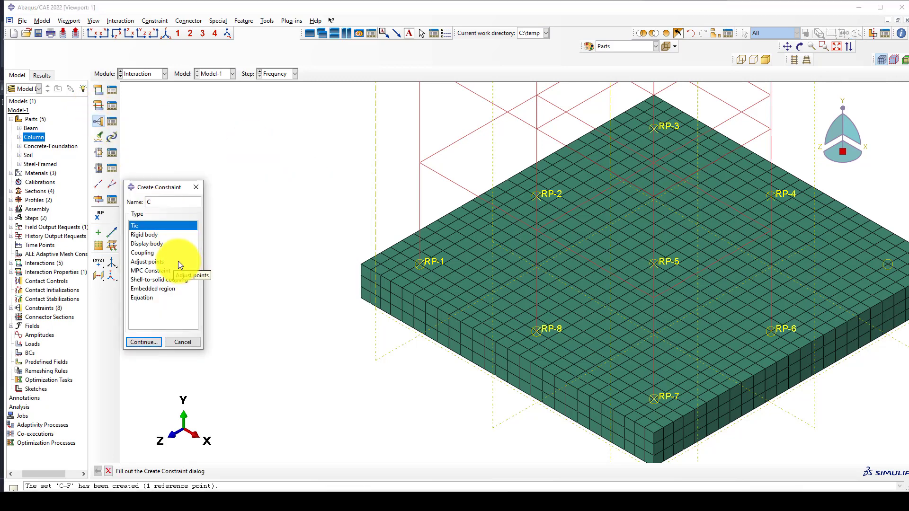
pyautogui.write('ol-Found')
pyautogui.click(144, 341)
pyautogui.click(231, 471)
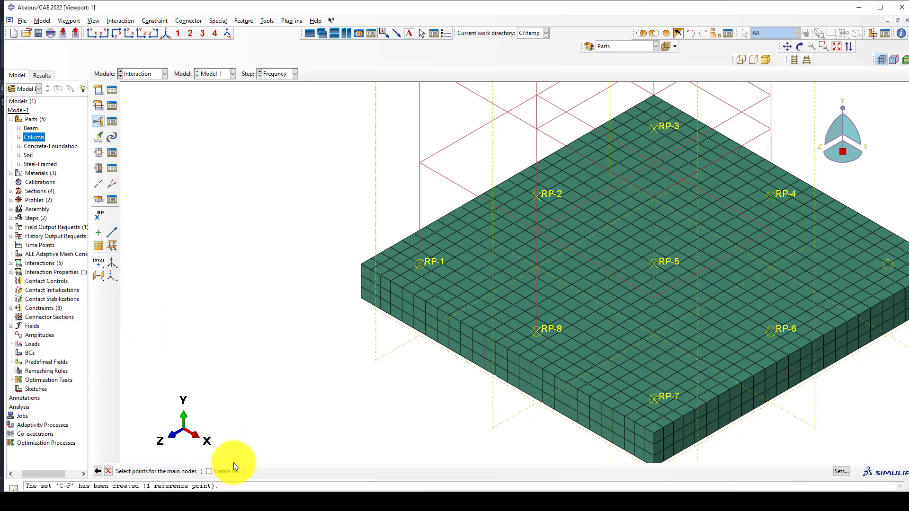
pyautogui.click(431, 263)
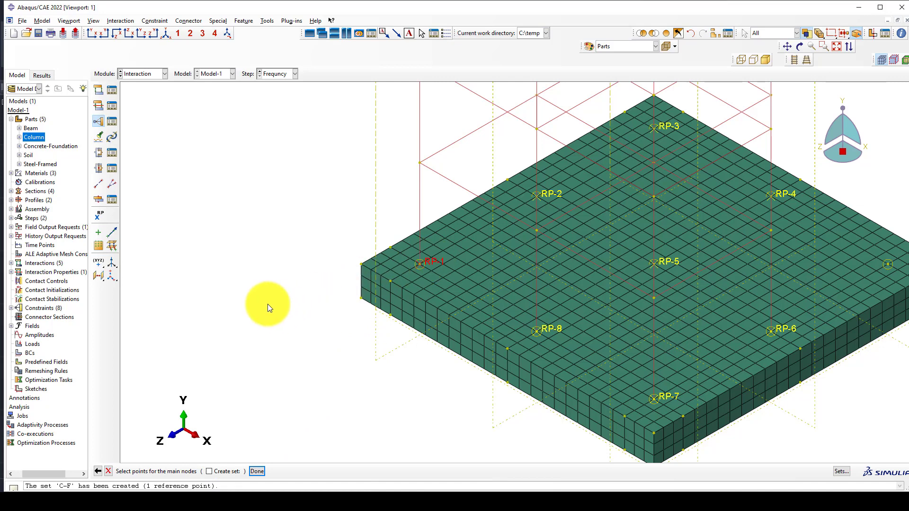
pyautogui.middleClick(266, 303)
pyautogui.scroll(-1, 430, 311)
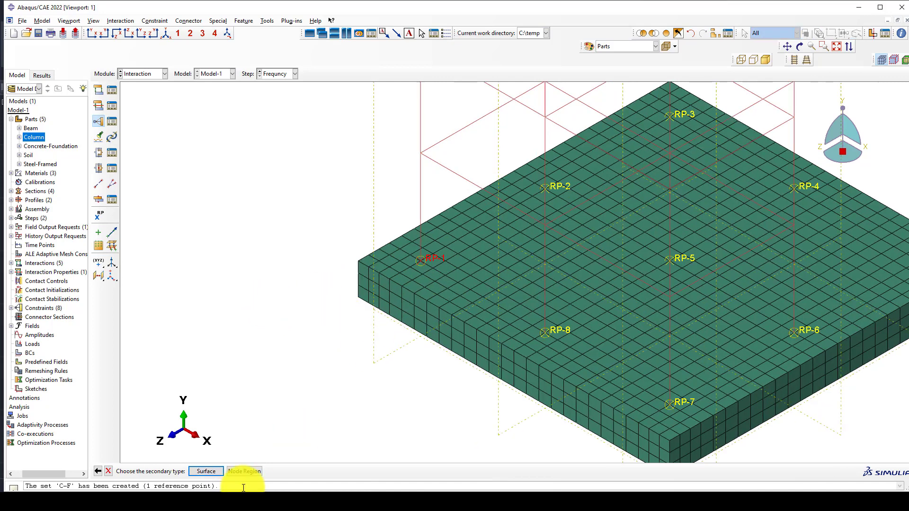
# Step: Choose a node region as the secondary type and remove the Concrete-Foundation-1 instance from the display
pyautogui.click(242, 471)
pyautogui.scroll(-1, 432, 258)
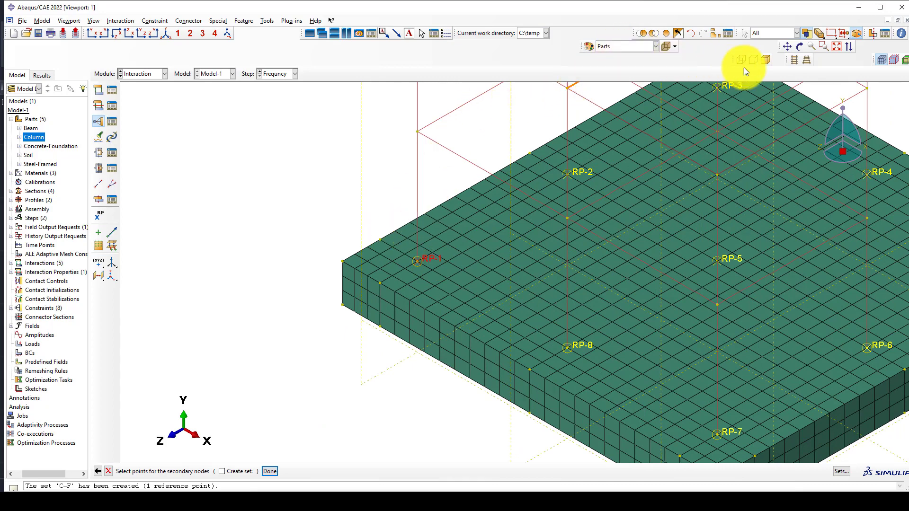
pyautogui.click(690, 36)
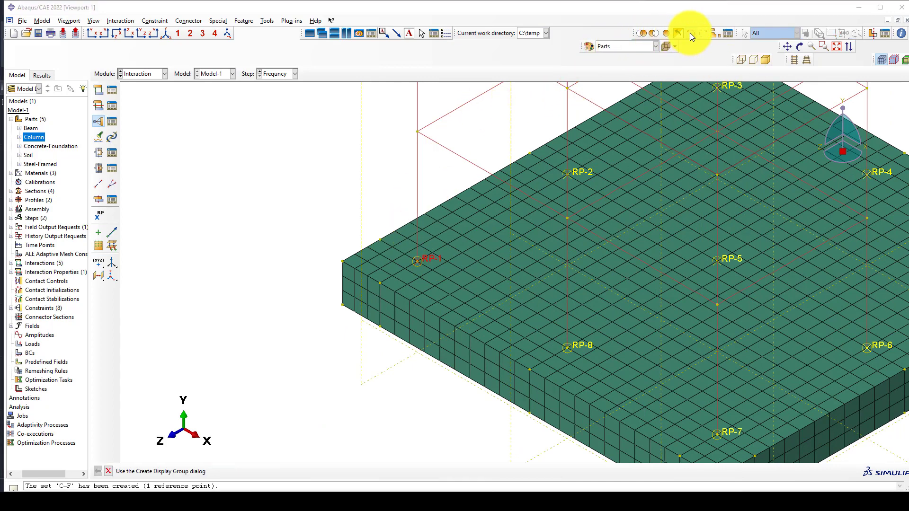
pyautogui.click(703, 34)
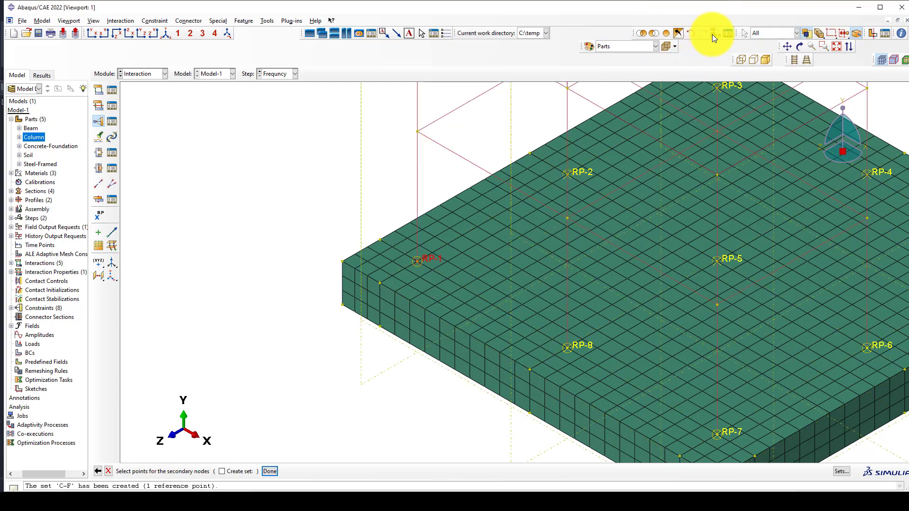
pyautogui.click(713, 33)
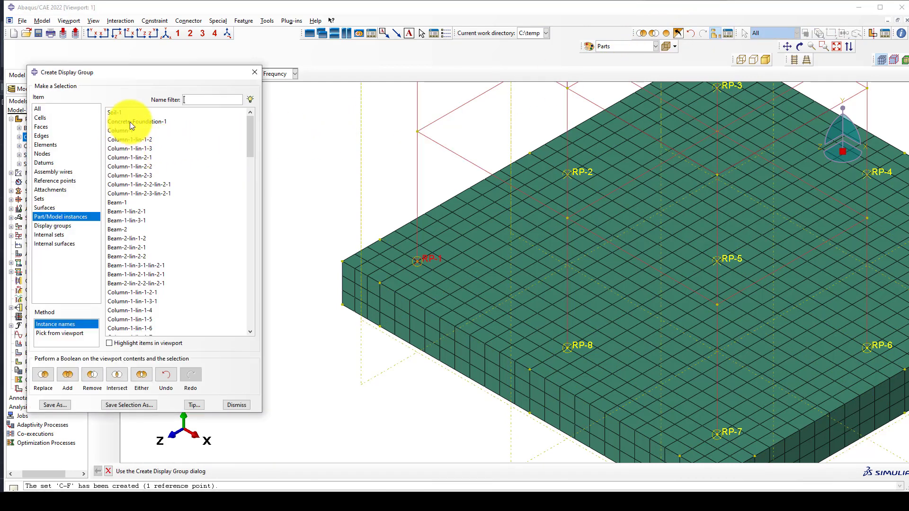
pyautogui.click(130, 121)
pyautogui.click(87, 377)
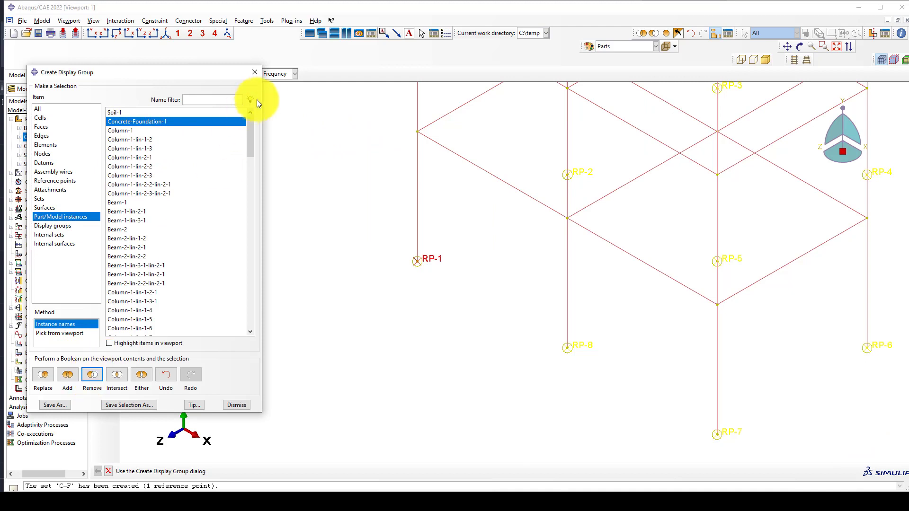
pyautogui.click(255, 72)
# Step: Try to pick the column base point at RP-1 as the secondary node, and return to the secondary type choice
pyautogui.scroll(1, 423, 270)
pyautogui.click(417, 261)
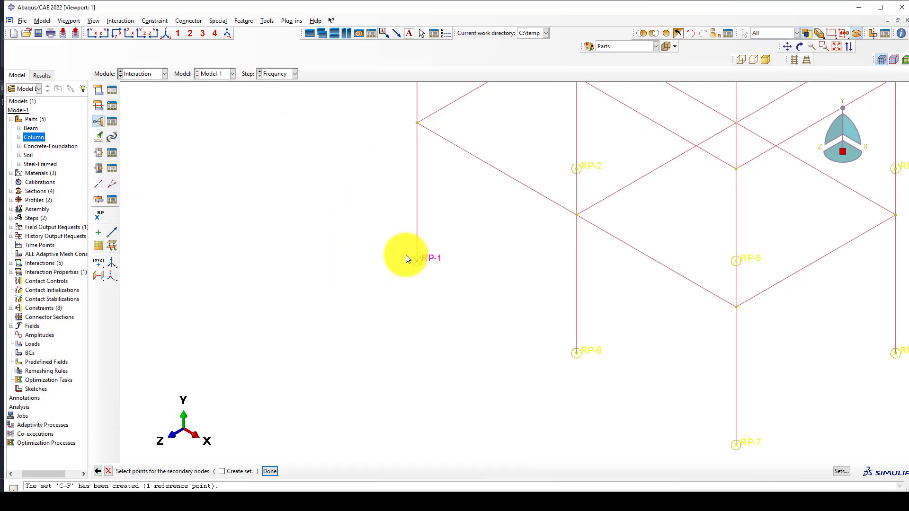
pyautogui.click(97, 471)
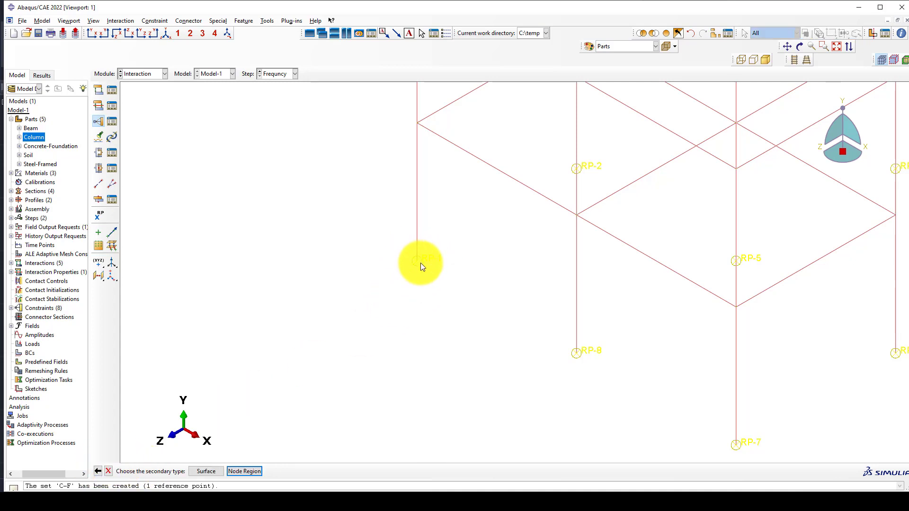
pyautogui.scroll(-3, 353, 282)
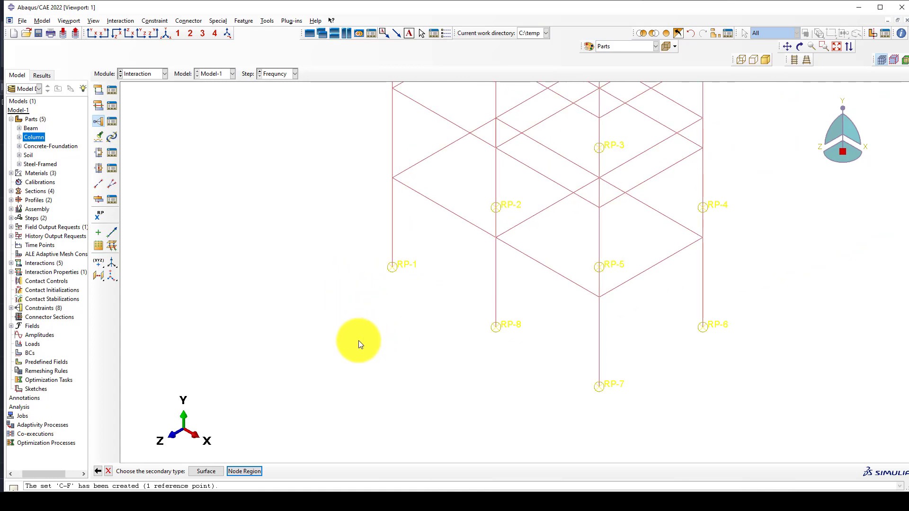
pyautogui.scroll(-1, 358, 341)
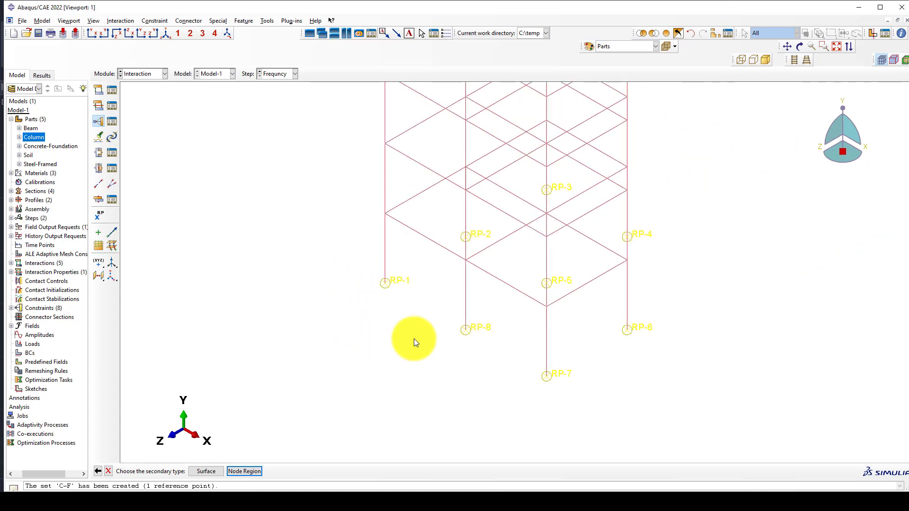
# Step: Display only the Steel-Framed-1 instance by replacing the viewport contents through a display group
pyautogui.click(713, 34)
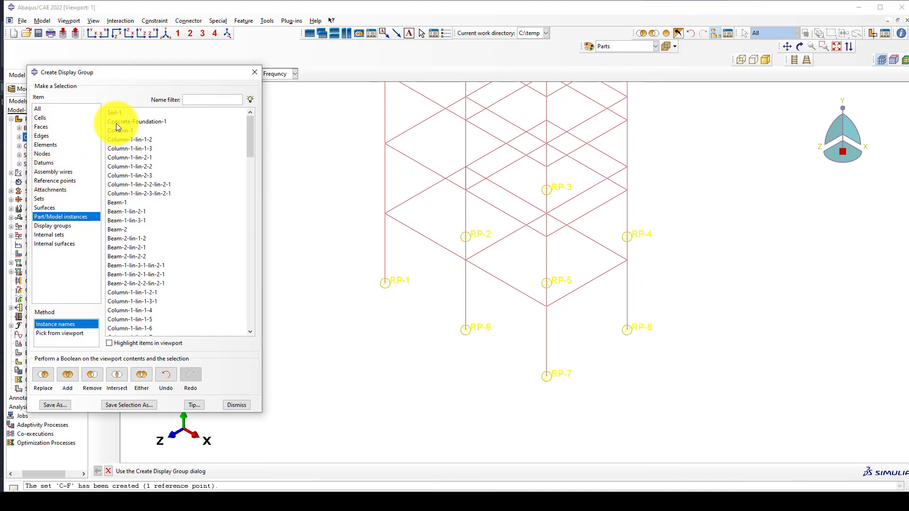
pyautogui.moveTo(250, 142); pyautogui.dragTo(231, 331)
pyautogui.click(116, 331)
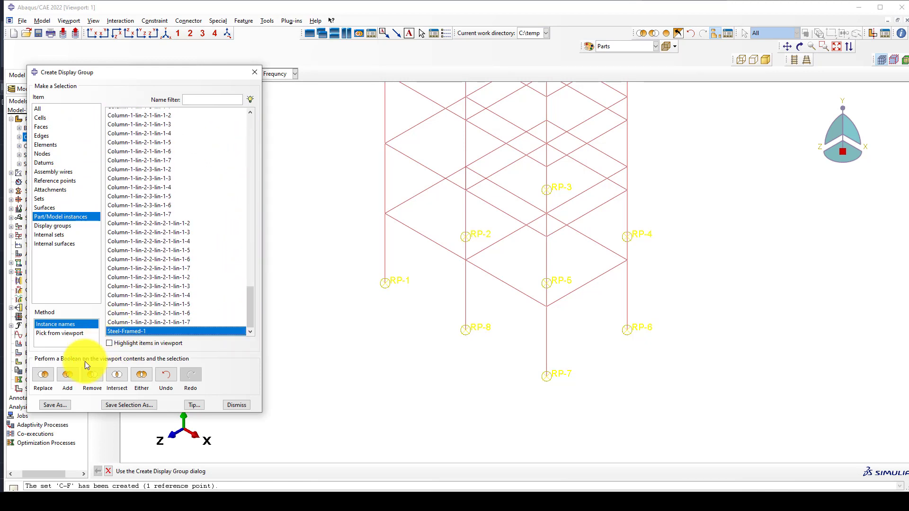
pyautogui.click(45, 372)
pyautogui.click(255, 72)
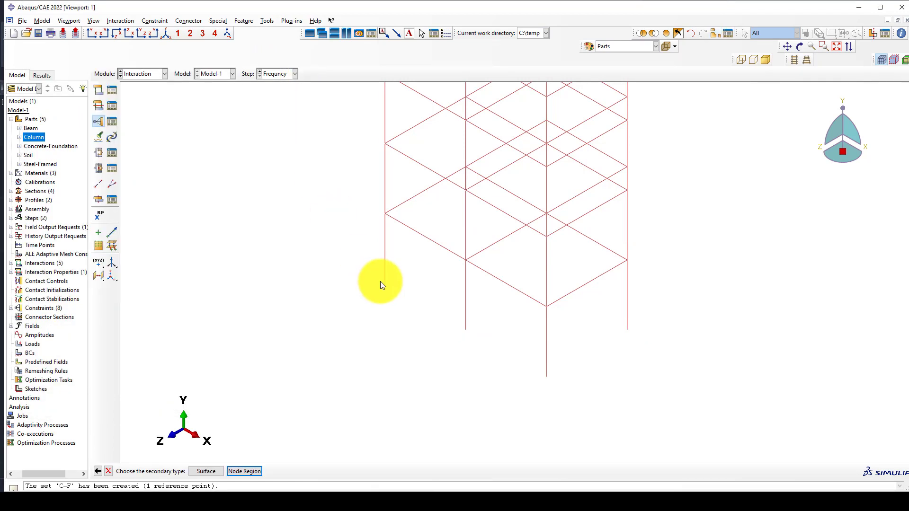
# Step: Assign the base point of the frame column at RP-1 as the secondary node region and create tie Col-Found with its default settings
pyautogui.click(244, 471)
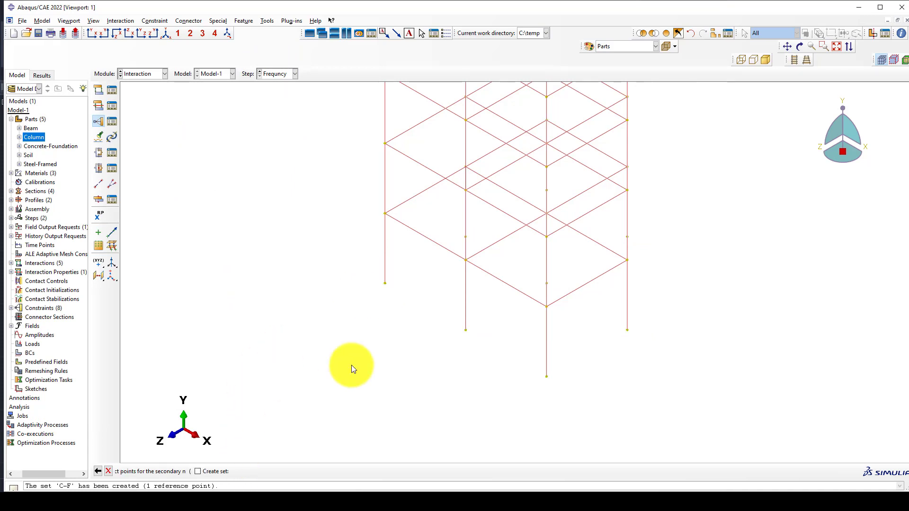
pyautogui.click(384, 284)
pyautogui.middleClick(314, 294)
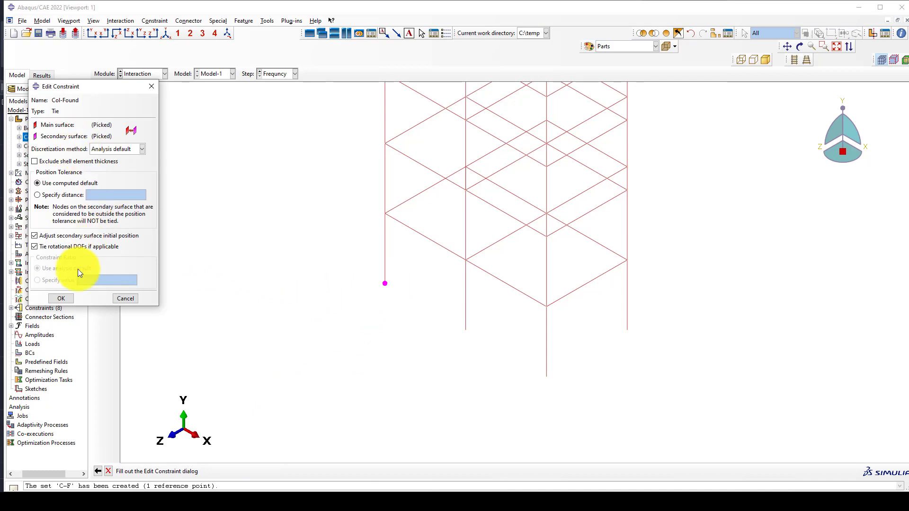
pyautogui.click(61, 299)
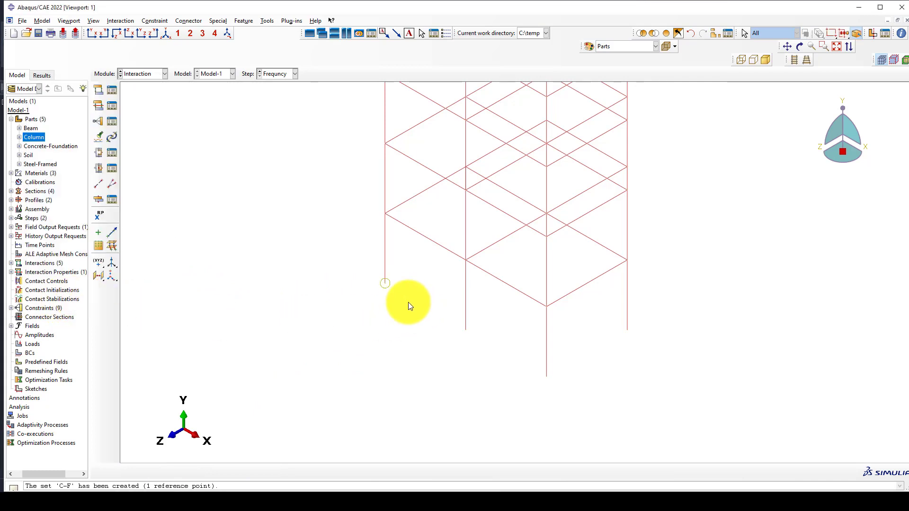
pyautogui.scroll(1, 401, 303)
pyautogui.scroll(-2, 408, 322)
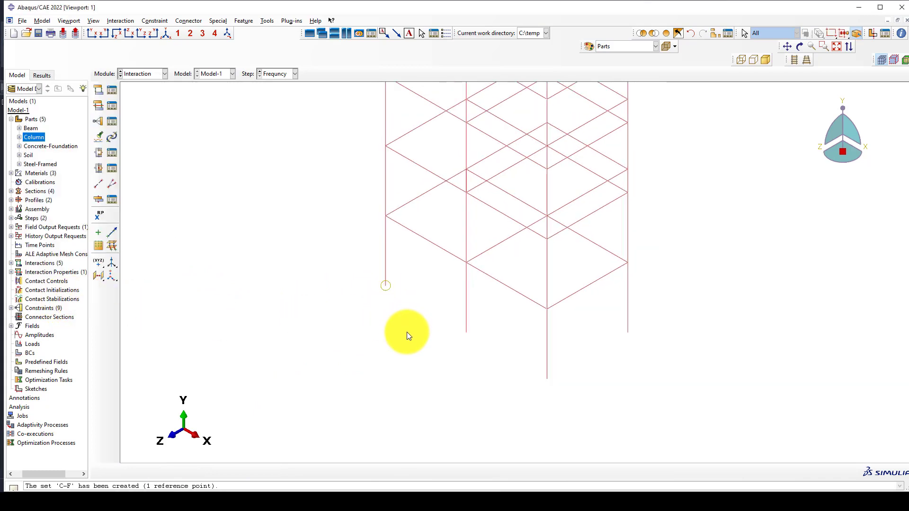
# Step: Display the reference points and start a new tie constraint named CF2
pyautogui.click(682, 32)
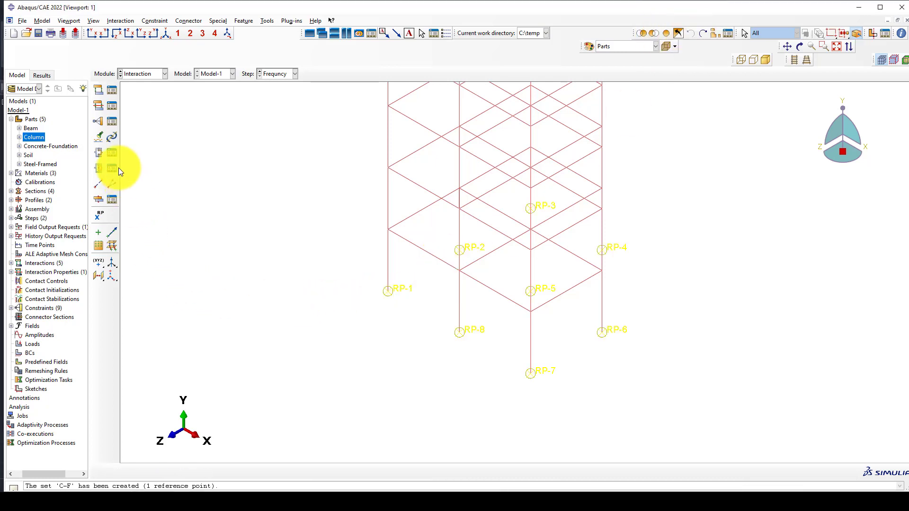
pyautogui.click(110, 121)
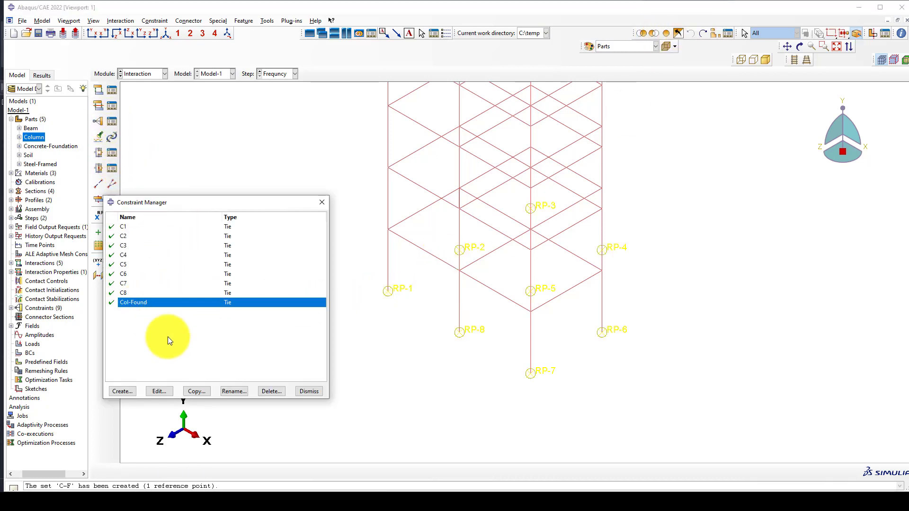
pyautogui.click(196, 392)
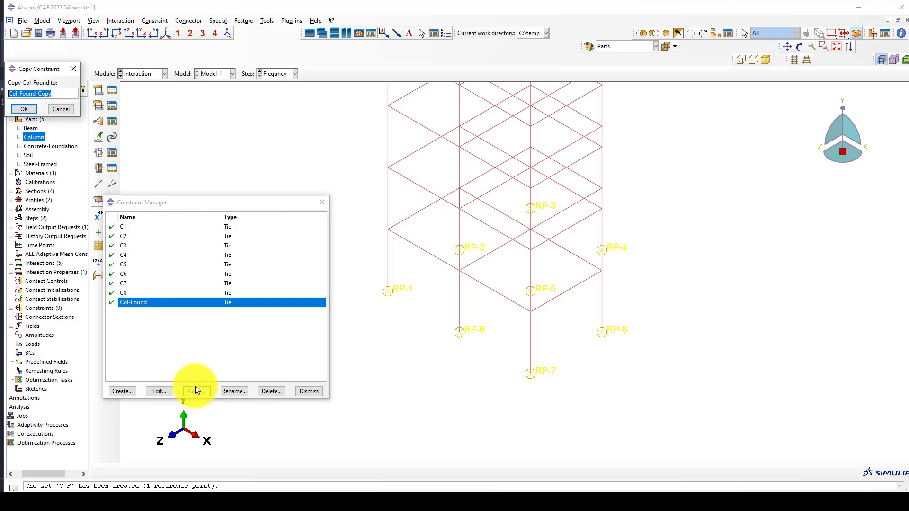
pyautogui.click(78, 69)
pyautogui.click(127, 391)
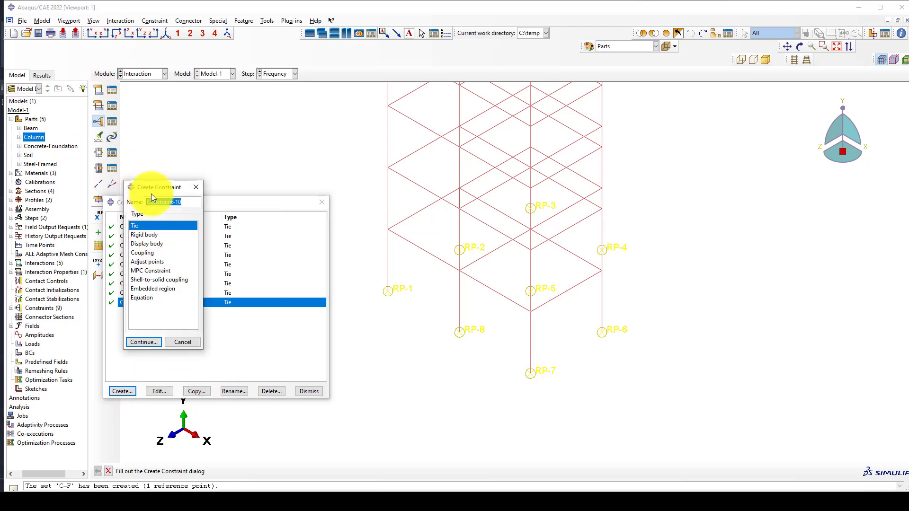
pyautogui.write('CF')
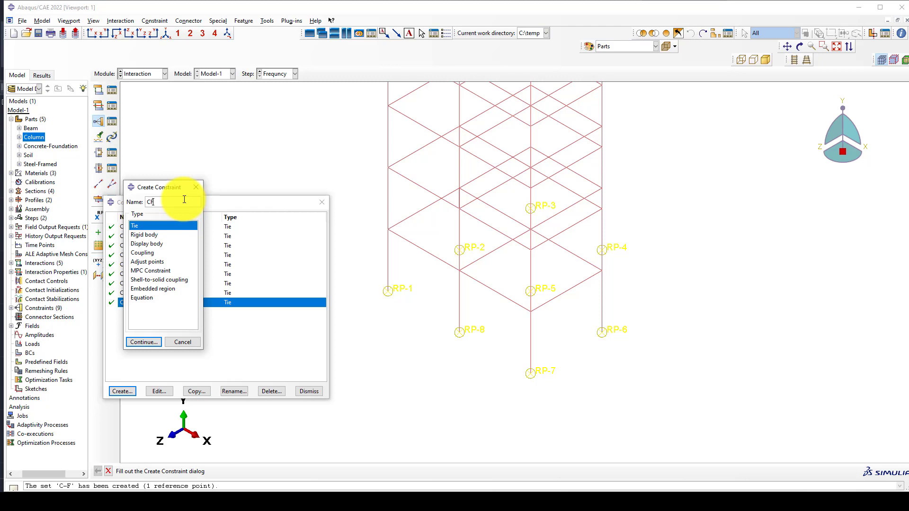
pyautogui.write('2')
pyautogui.click(145, 342)
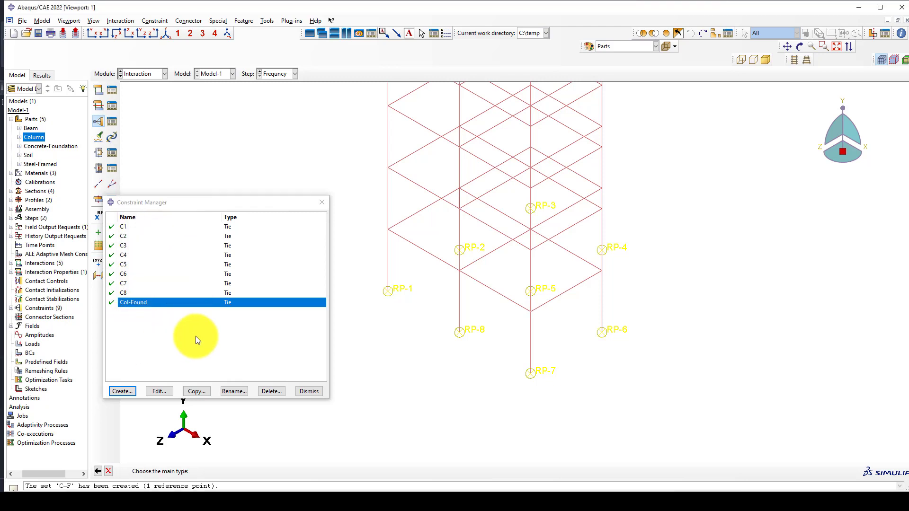
# Step: Assign reference point RP-8 as the main node region of the CF2 tie constraint
pyautogui.click(255, 470)
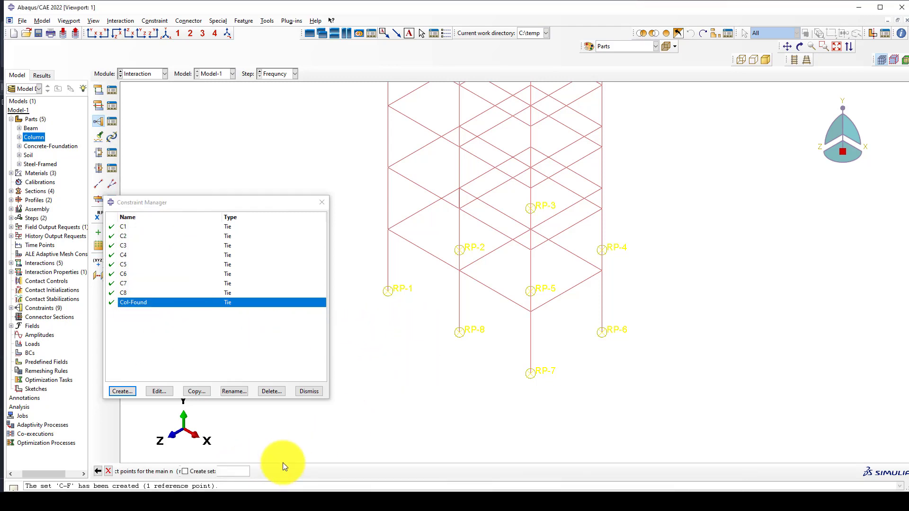
pyautogui.click(461, 333)
pyautogui.scroll(-2, 459, 352)
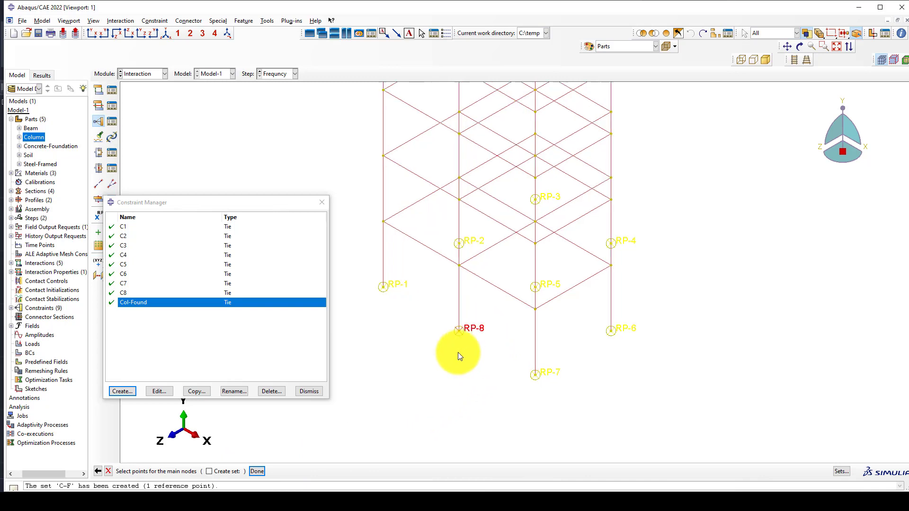
pyautogui.middleClick(442, 351)
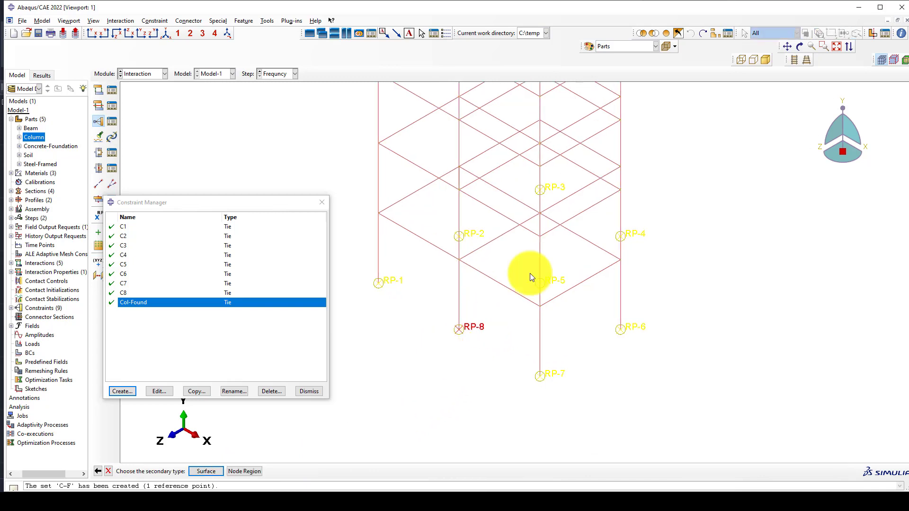
# Step: Hide the reference points, set the column base node at RP-8 as CF2's secondary node region, and complete the constraint
pyautogui.click(703, 33)
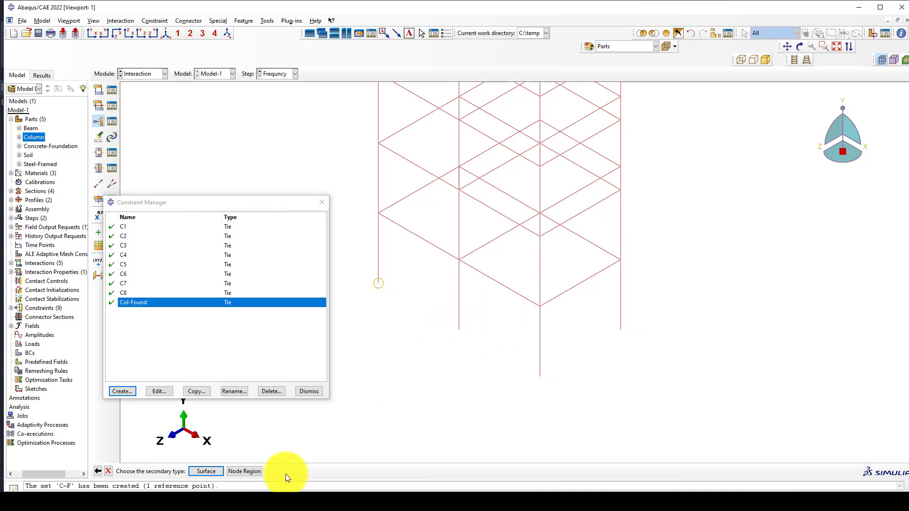
pyautogui.click(244, 471)
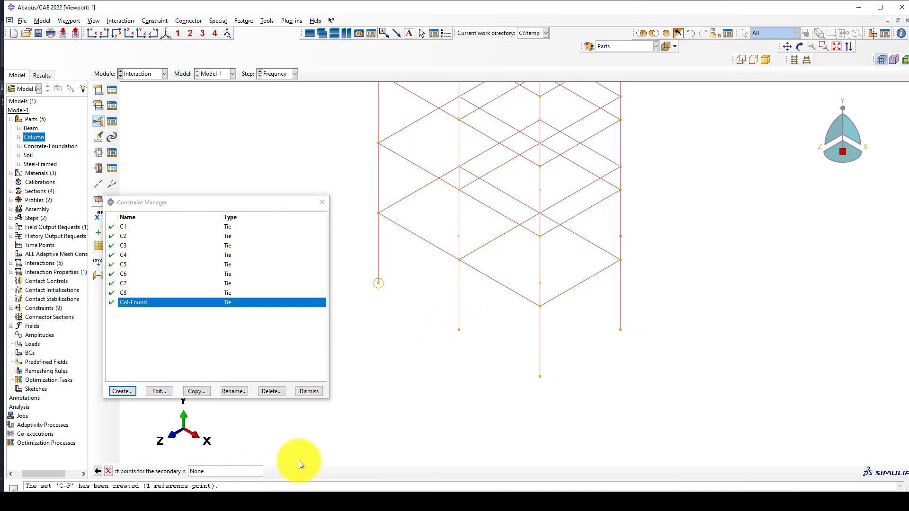
pyautogui.middleClick(405, 343)
pyautogui.click(65, 299)
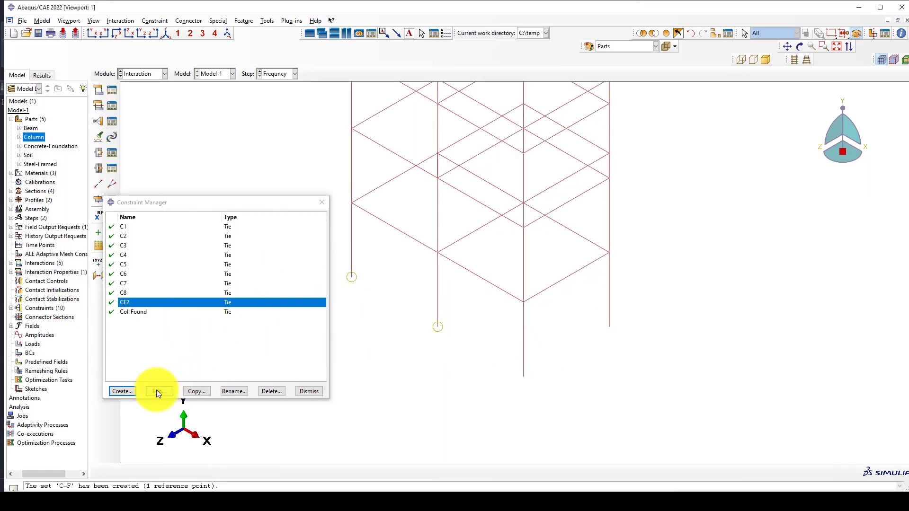
# Step: Start a tie constraint named CF with reference point RP-7 as its main node region
pyautogui.click(123, 391)
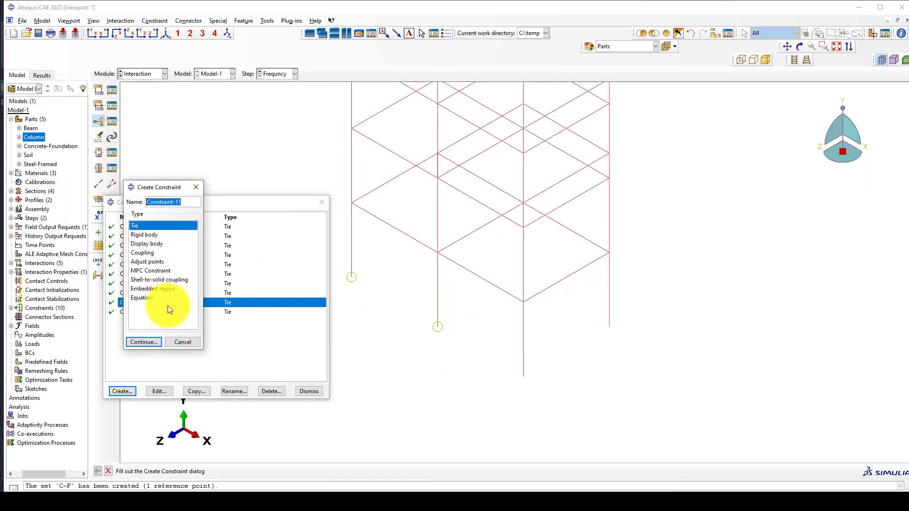
pyautogui.write('CF')
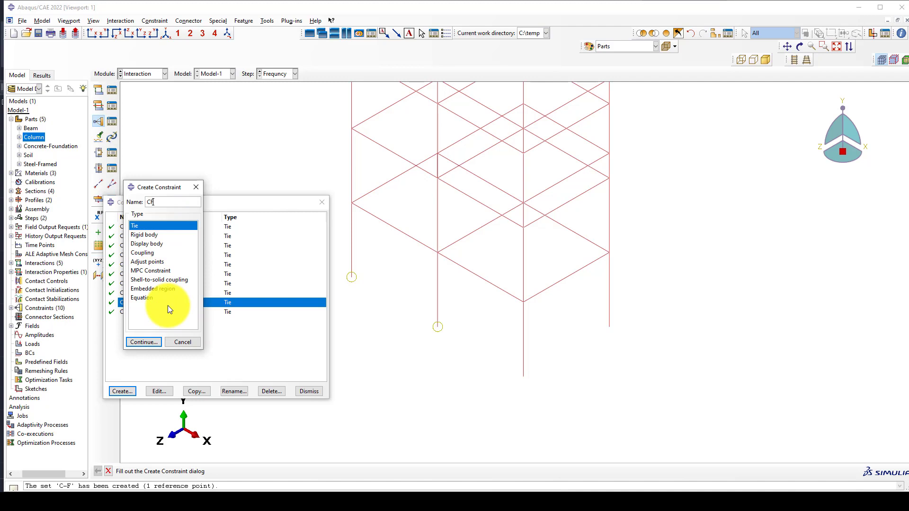
pyautogui.click(144, 342)
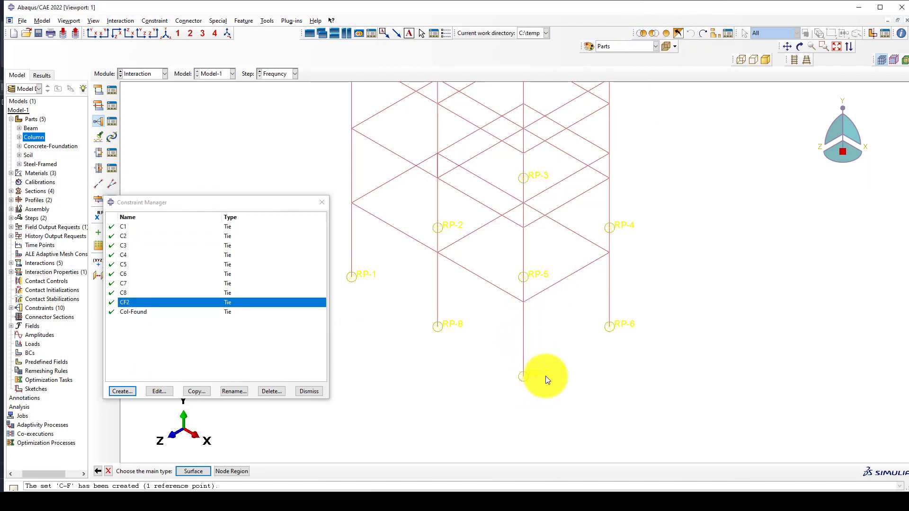
pyautogui.click(238, 472)
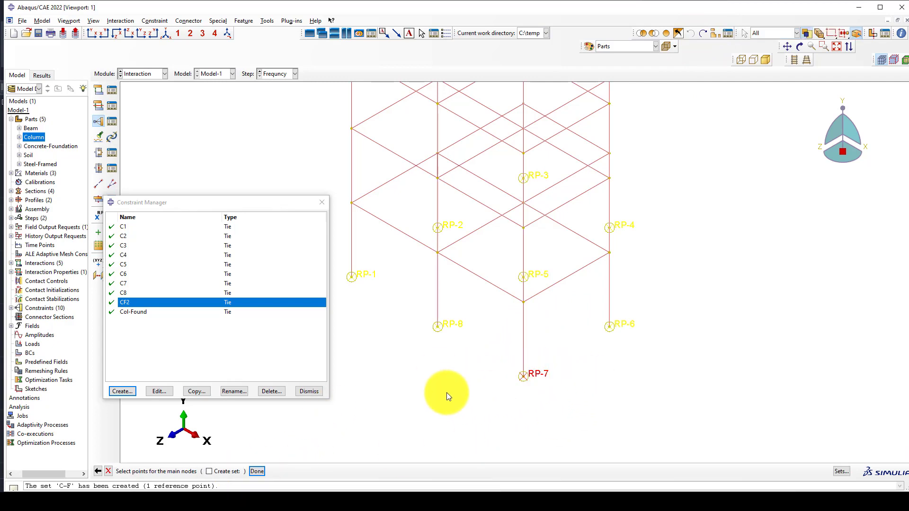
pyautogui.keyDown('ctrl'); pyautogui.keyDown('alt'); pyautogui.moveTo(437, 384); pyautogui.dragTo(601, 187); pyautogui.keyUp('alt'); pyautogui.keyUp('ctrl')
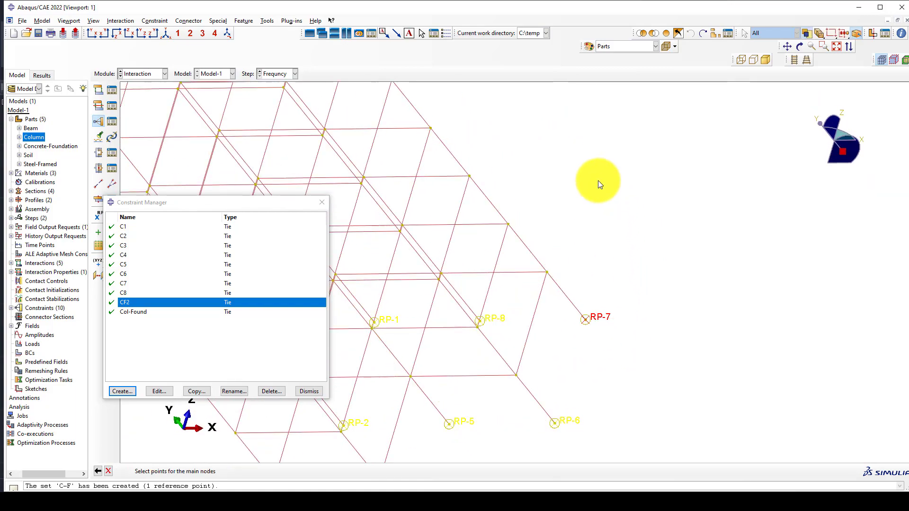
pyautogui.click(167, 33)
pyautogui.keyDown('ctrl'); pyautogui.keyDown('alt'); pyautogui.moveTo(509, 361); pyautogui.dragTo(618, 328); pyautogui.keyUp('alt'); pyautogui.keyUp('ctrl')
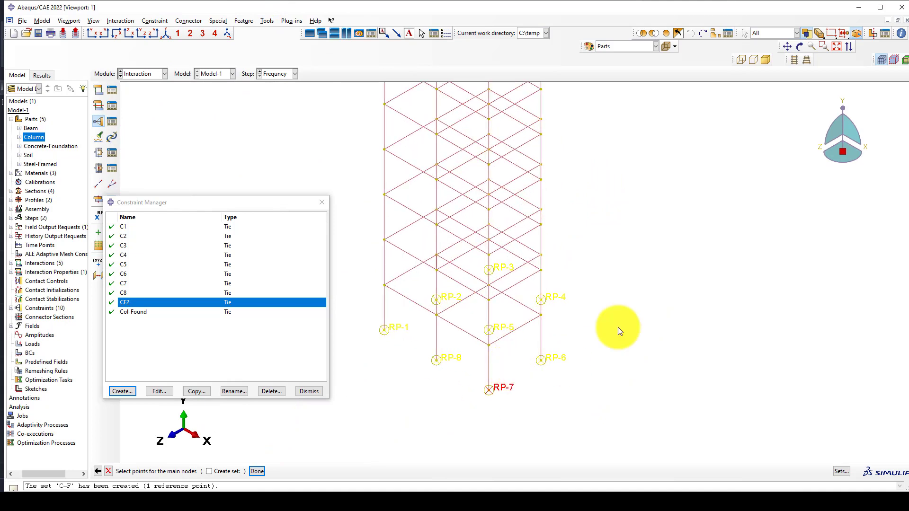
pyautogui.middleClick(645, 121)
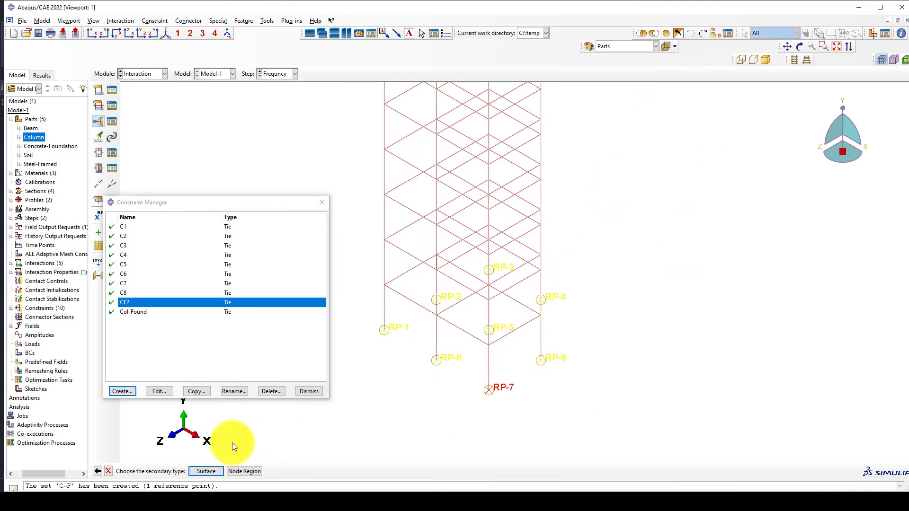
# Step: Set the front column's base node at RP-7 as CF's secondary node region and complete the constraint with default tie settings
pyautogui.click(250, 472)
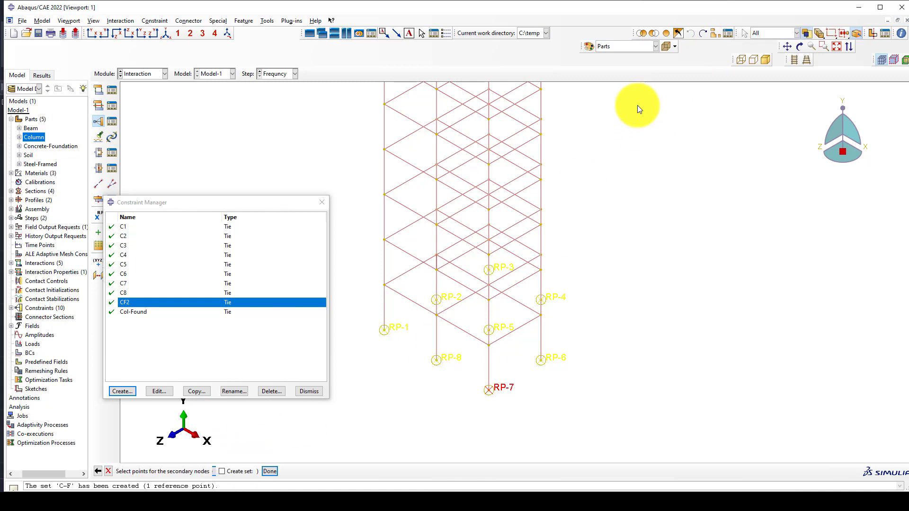
pyautogui.click(703, 33)
pyautogui.scroll(-1, 499, 421)
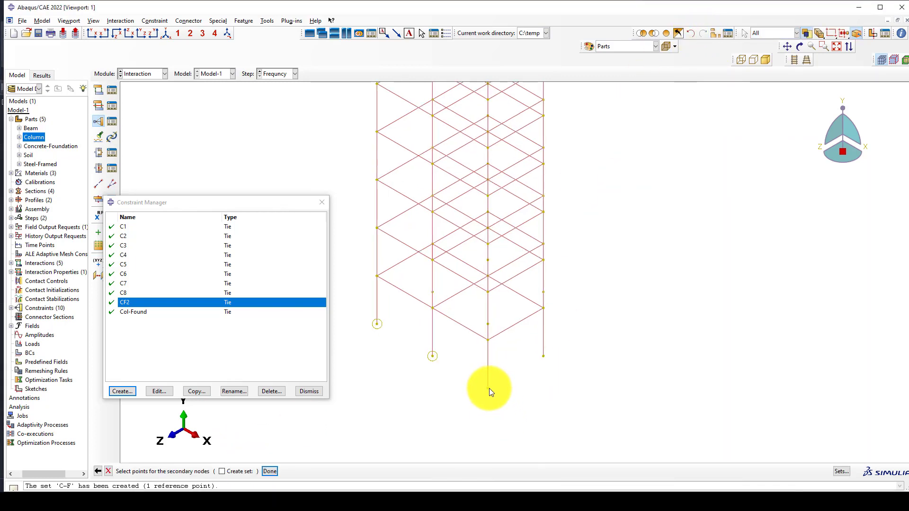
pyautogui.click(489, 388)
pyautogui.middleClick(433, 397)
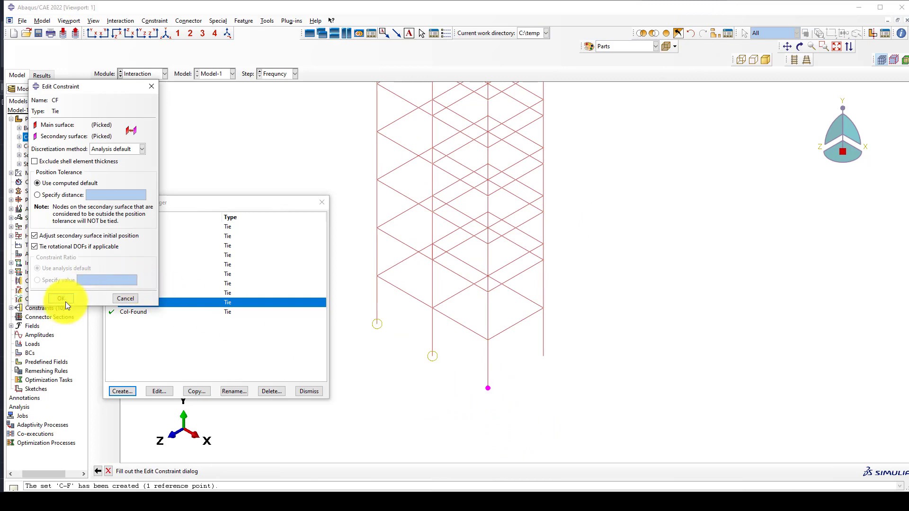
pyautogui.click(63, 298)
# Step: Start another tie constraint with a name beginning with CF for the next column base
pyautogui.scroll(3, 498, 403)
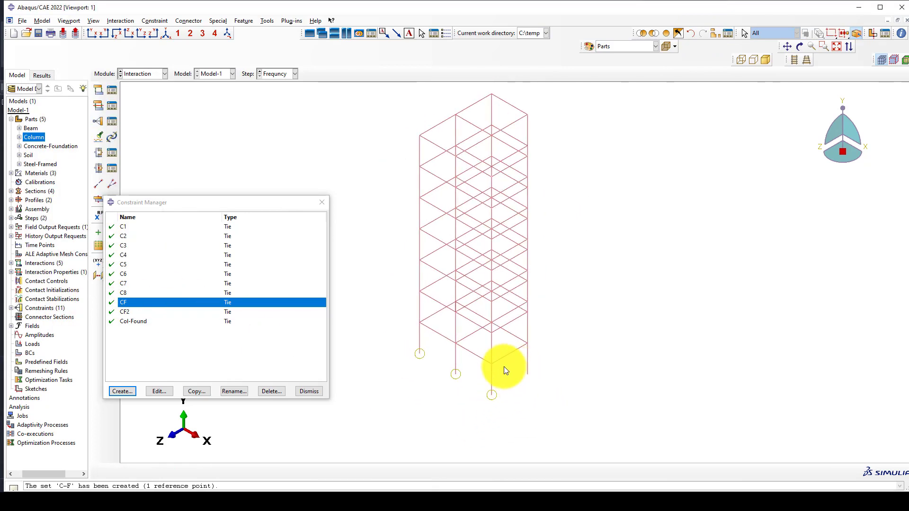
pyautogui.scroll(-1, 417, 364)
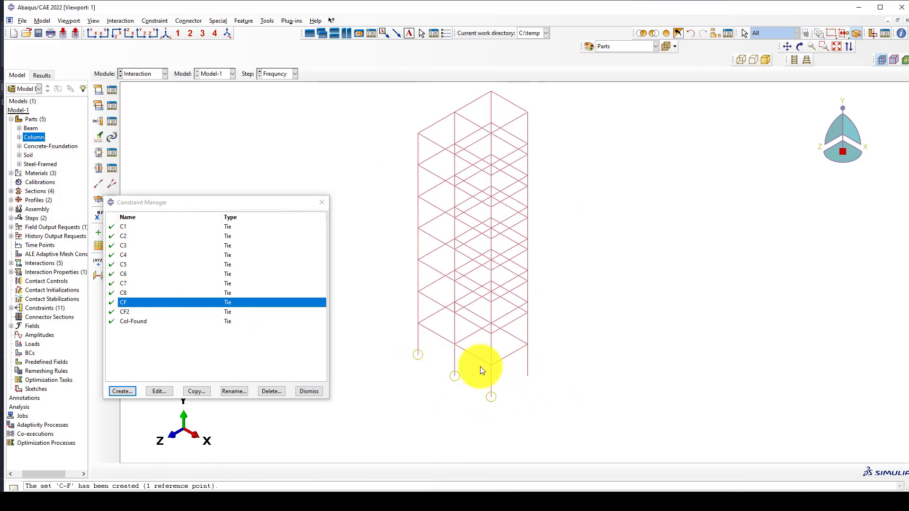
pyautogui.keyDown('ctrl'); pyautogui.keyDown('alt'); pyautogui.moveTo(496, 370); pyautogui.dragTo(406, 358); pyautogui.keyUp('alt'); pyautogui.keyUp('ctrl')
pyautogui.keyDown('ctrl'); pyautogui.keyDown('alt'); pyautogui.moveTo(531, 337); pyautogui.dragTo(493, 329); pyautogui.keyUp('alt'); pyautogui.keyUp('ctrl')
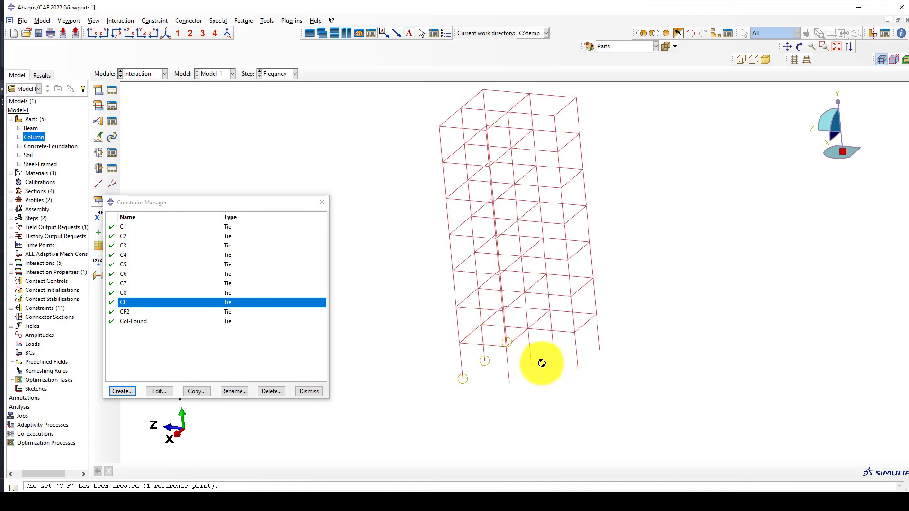
pyautogui.keyDown('ctrl'); pyautogui.keyDown('alt'); pyautogui.moveTo(541, 361); pyautogui.dragTo(554, 380); pyautogui.keyUp('alt'); pyautogui.keyUp('ctrl')
pyautogui.scroll(-2, 554, 380)
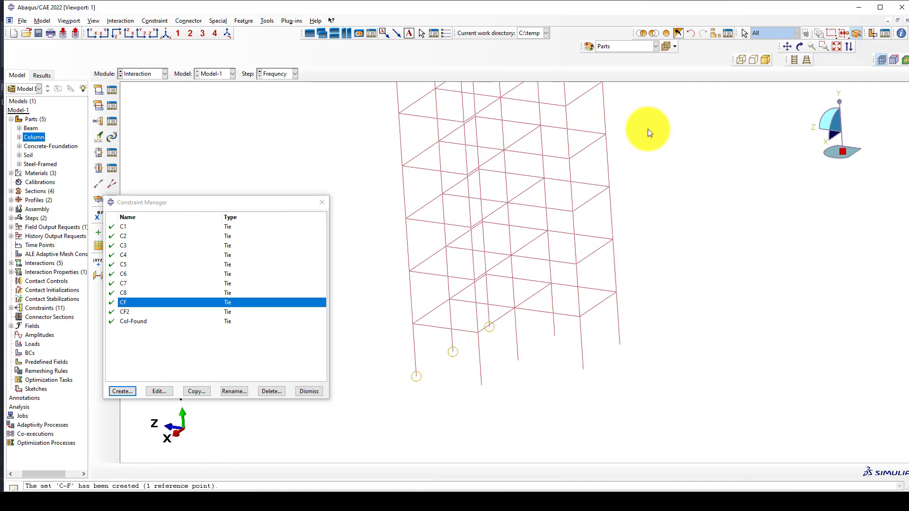
pyautogui.click(134, 392)
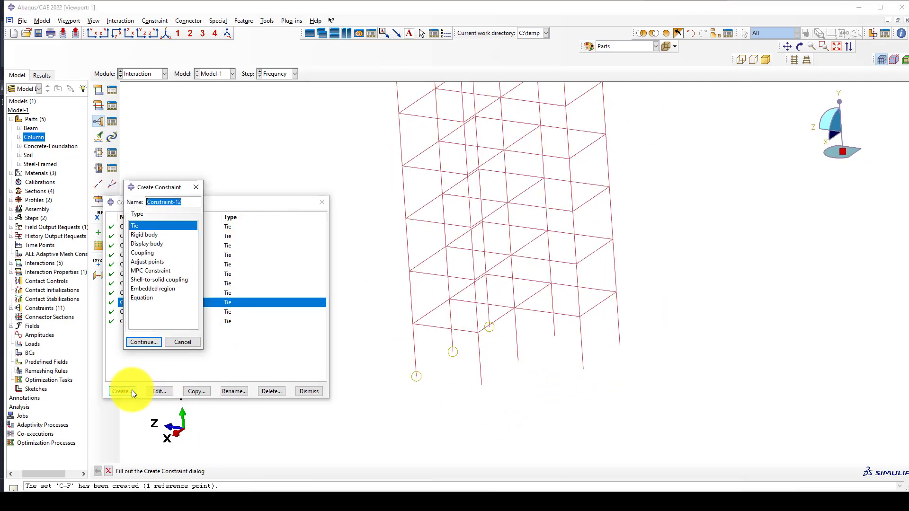
pyautogui.write('CF')
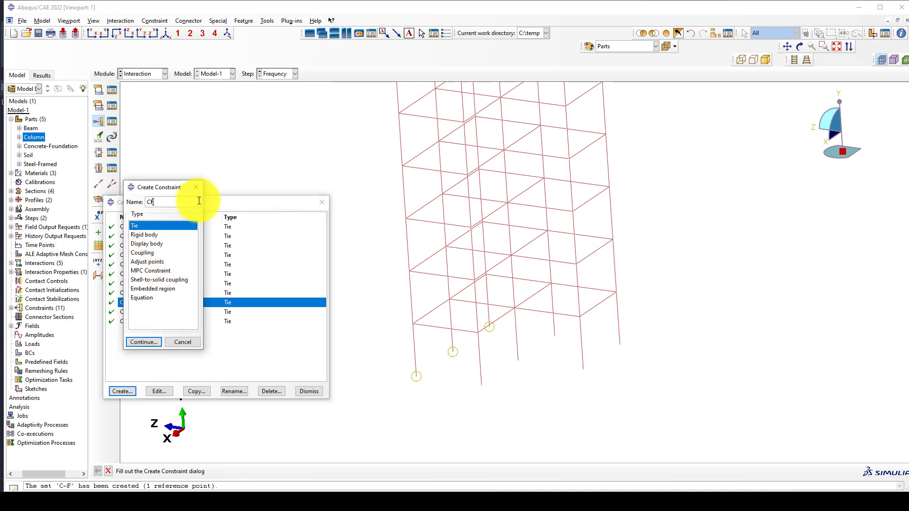
pyautogui.moveTo(181, 186); pyautogui.dragTo(80, 179)
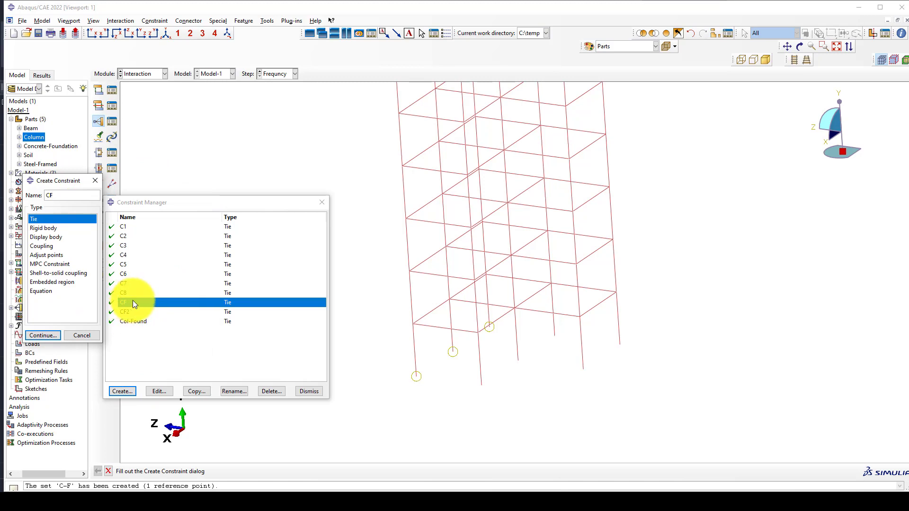
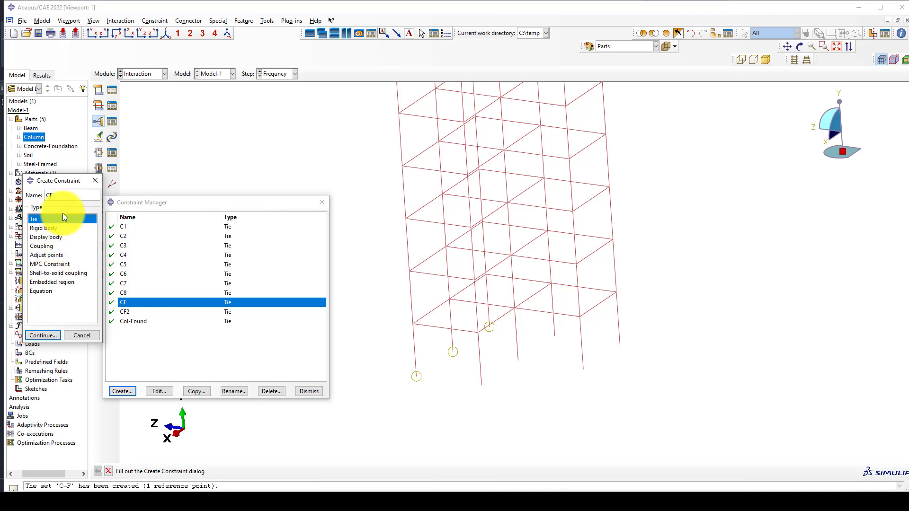
pyautogui.click(43, 335)
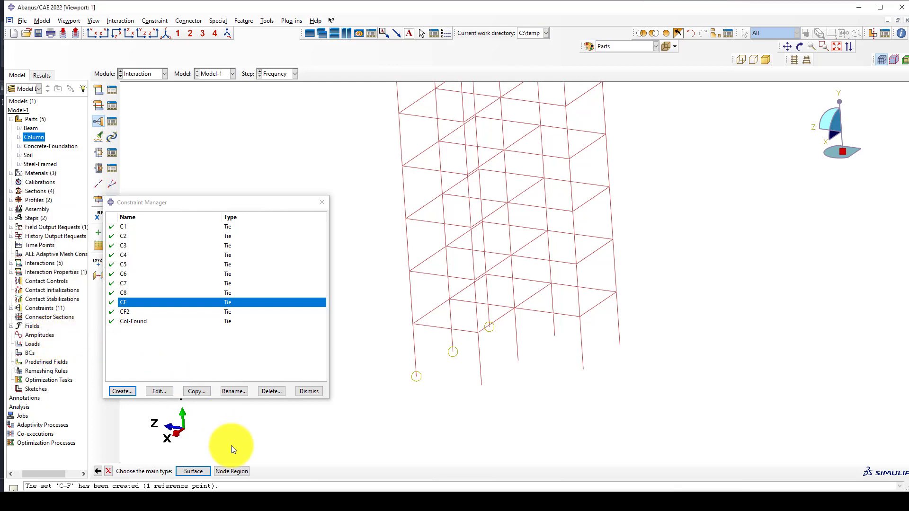
# Step: Bring back the reference points and set RP-6 as the main node region of the CF4 tie constraint
pyautogui.click(230, 470)
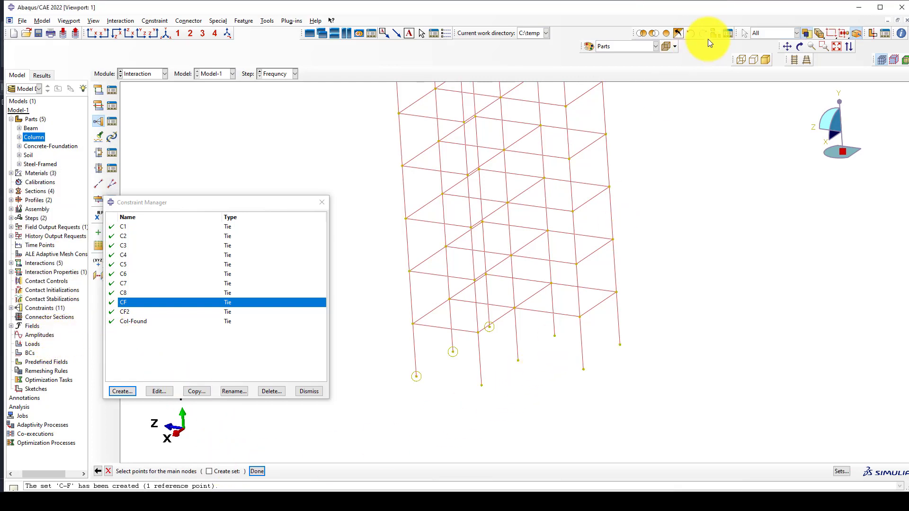
pyautogui.click(692, 31)
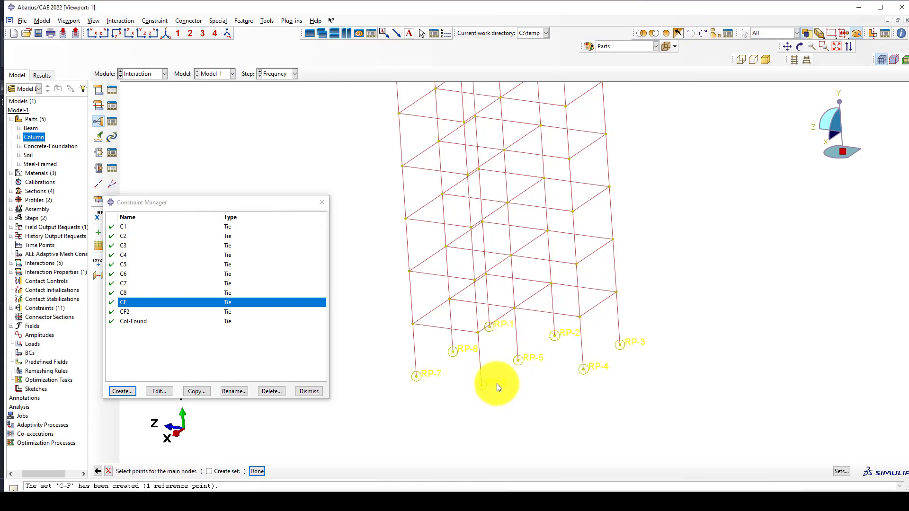
pyautogui.middleClick(436, 401)
# Step: Hide the reference points, set the column base node at RP-6 as CF4's secondary node region, and complete the constraint with default settings
pyautogui.click(703, 32)
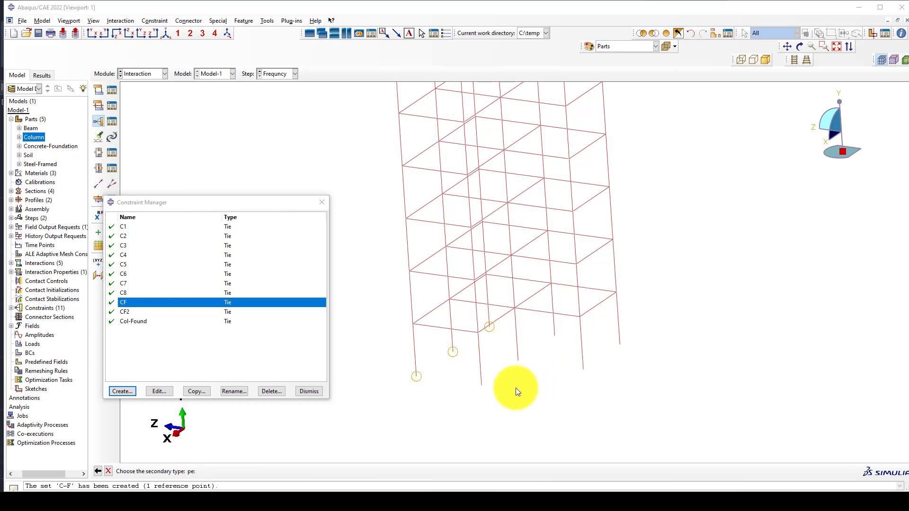
pyautogui.click(255, 471)
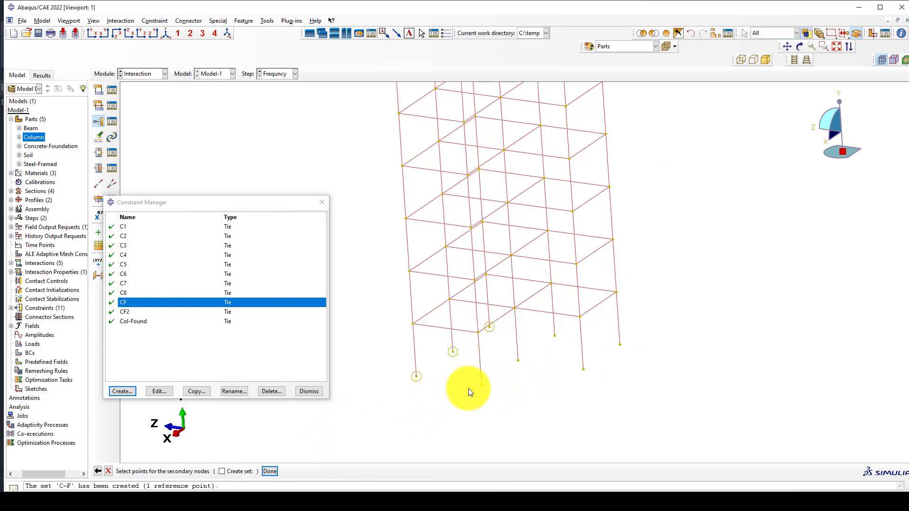
pyautogui.click(482, 384)
pyautogui.middleClick(445, 393)
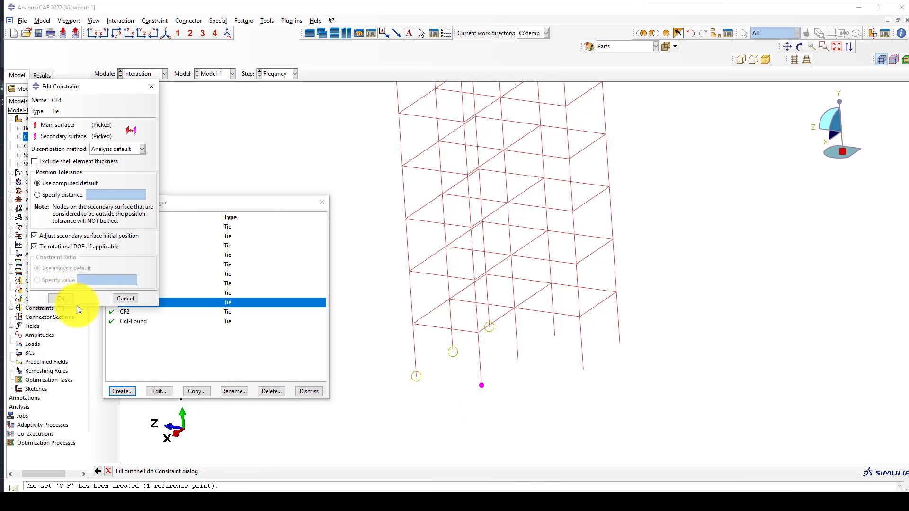
pyautogui.click(64, 298)
# Step: Start a tie constraint named Cf5 with reference point RP-5 as its main node region
pyautogui.click(129, 391)
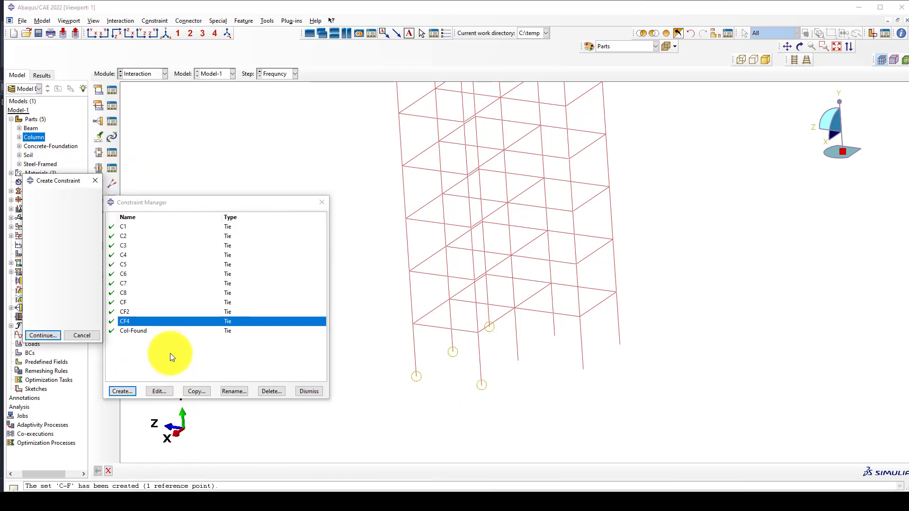
pyautogui.write('Cf5')
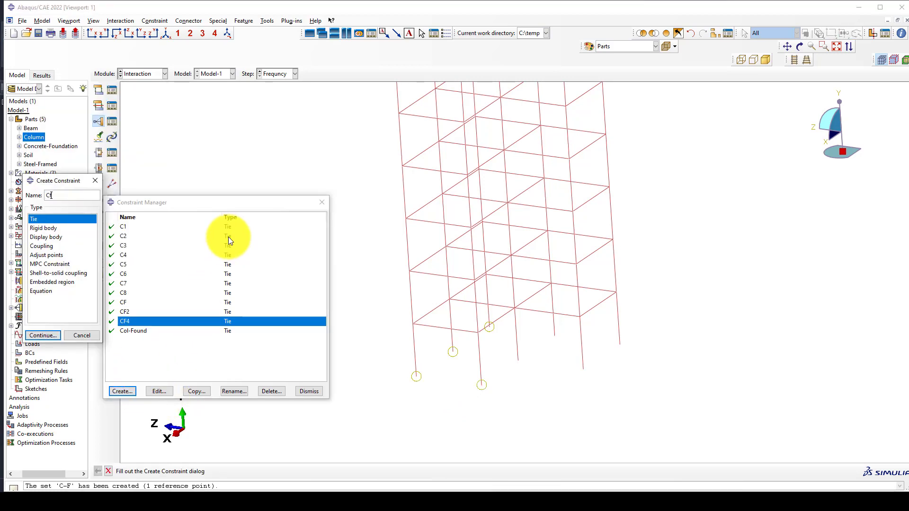
pyautogui.click(51, 334)
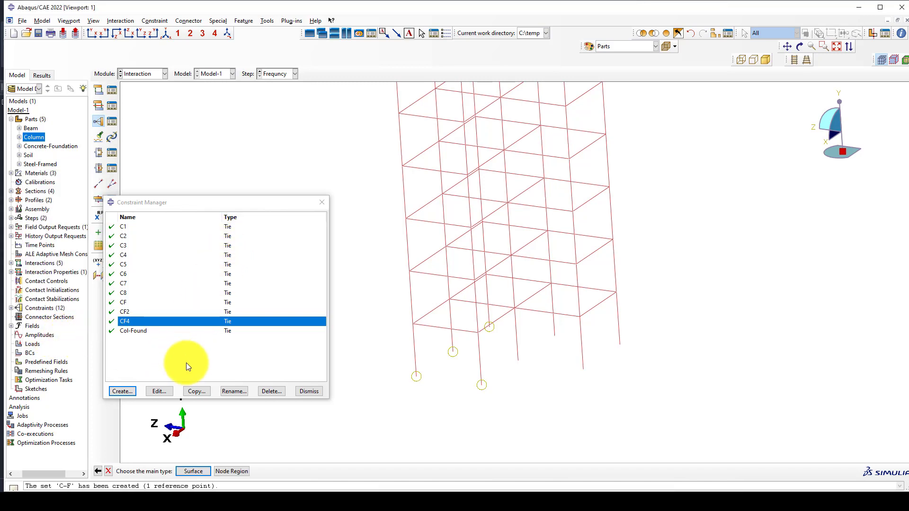
pyautogui.click(234, 476)
pyautogui.scroll(-1, 550, 382)
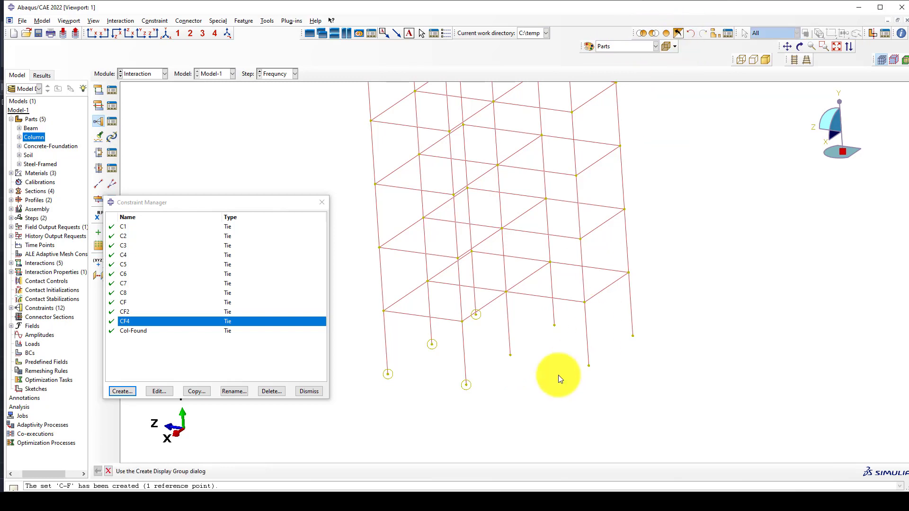
pyautogui.click(524, 374)
pyautogui.middleClick(522, 377)
# Step: Set the column base node at RP-5 as Cf5's secondary node region, with reference points hidden, and complete the constraint with default settings
pyautogui.click(244, 471)
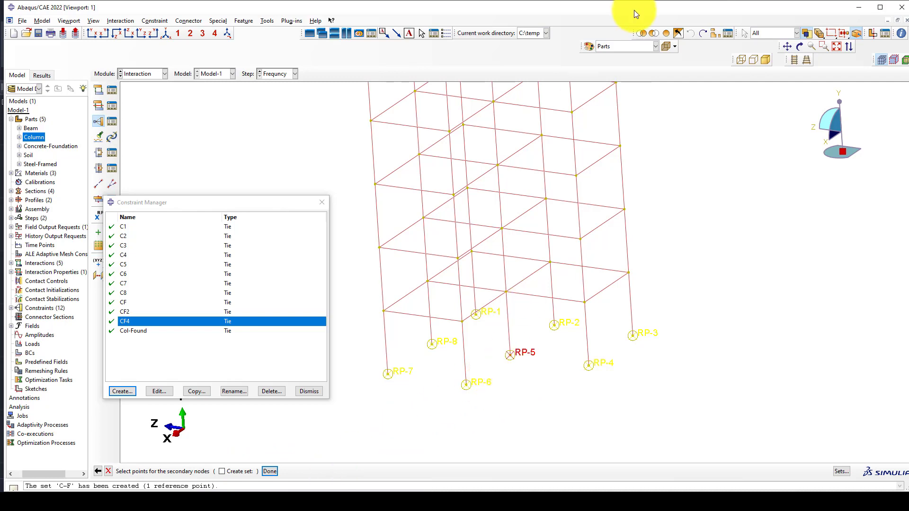
pyautogui.click(701, 35)
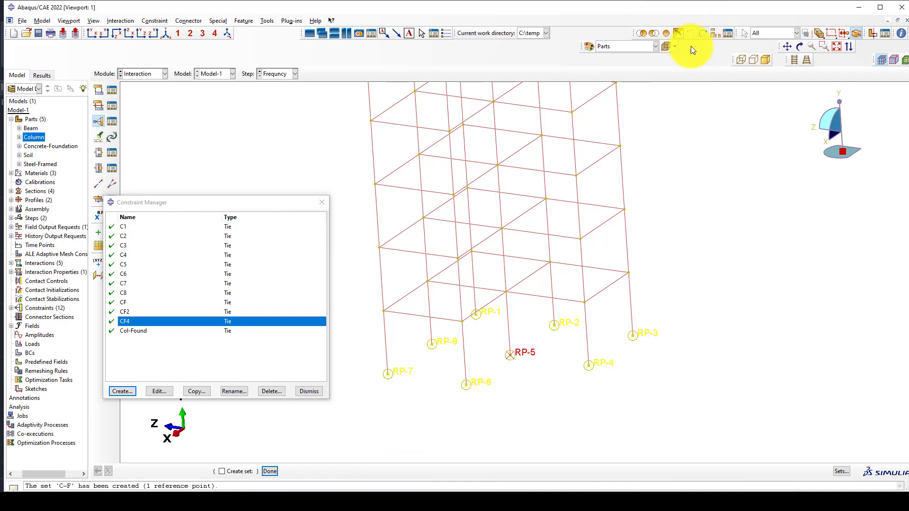
pyautogui.click(511, 355)
pyautogui.middleClick(523, 356)
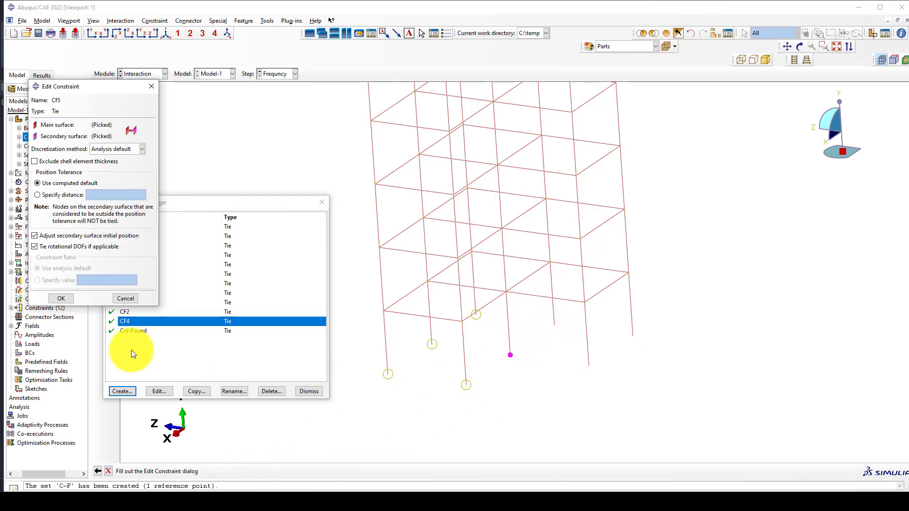
pyautogui.click(68, 299)
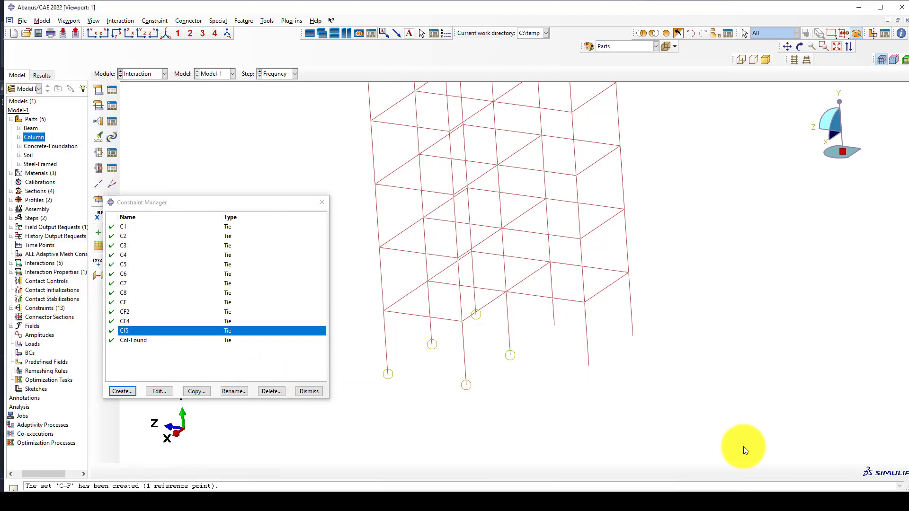
# Step: Start a tie constraint named CF6 with reference point RP-2 as its main node region
pyautogui.click(124, 391)
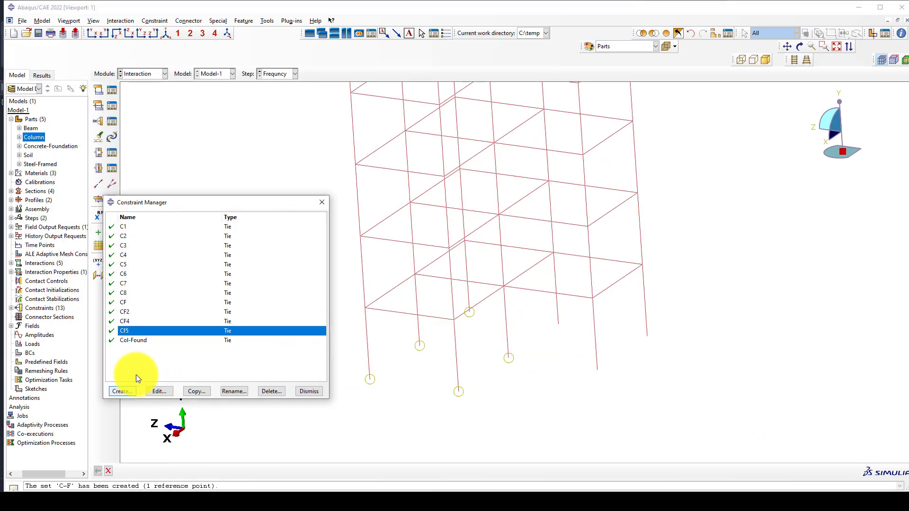
pyautogui.write('CF')
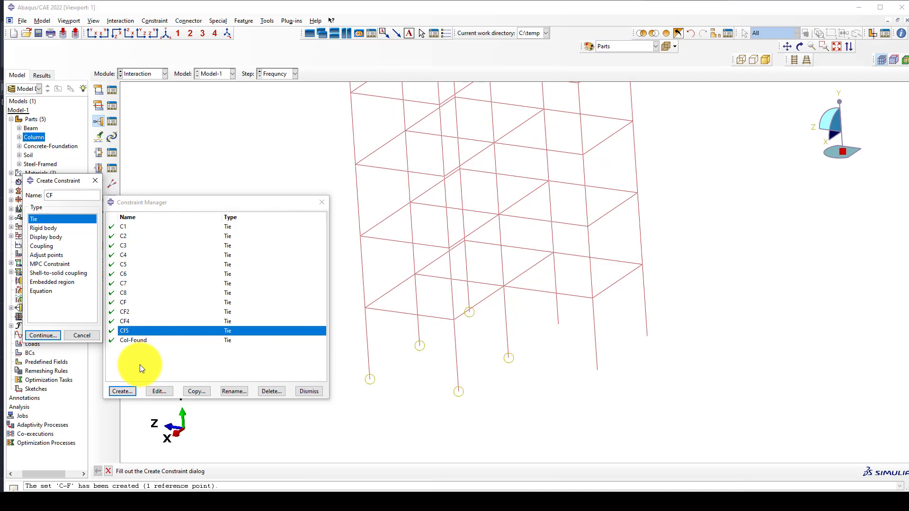
pyautogui.write('6')
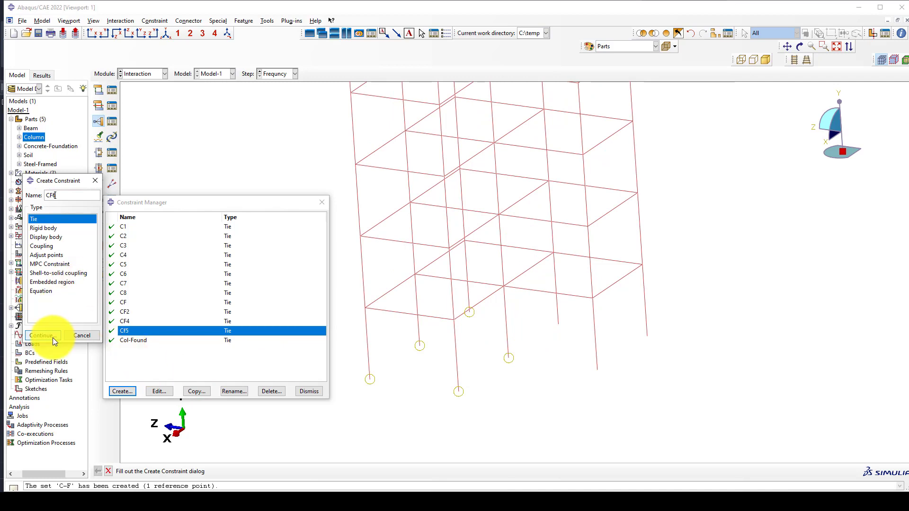
pyautogui.click(52, 337)
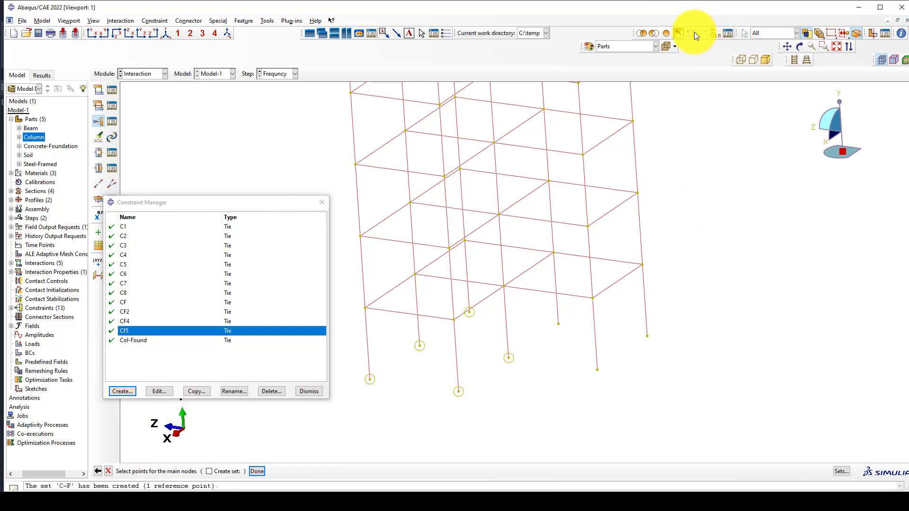
pyautogui.middleClick(537, 348)
# Step: Set the column base node at RP-2 as CF6's secondary node region, with reference points hidden, and complete the constraint with default settings
pyautogui.click(257, 472)
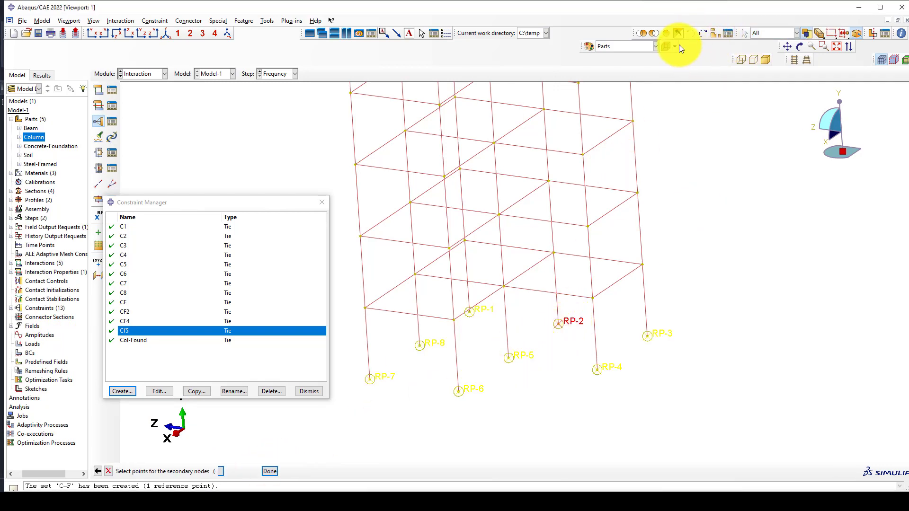
pyautogui.click(701, 31)
pyautogui.click(558, 324)
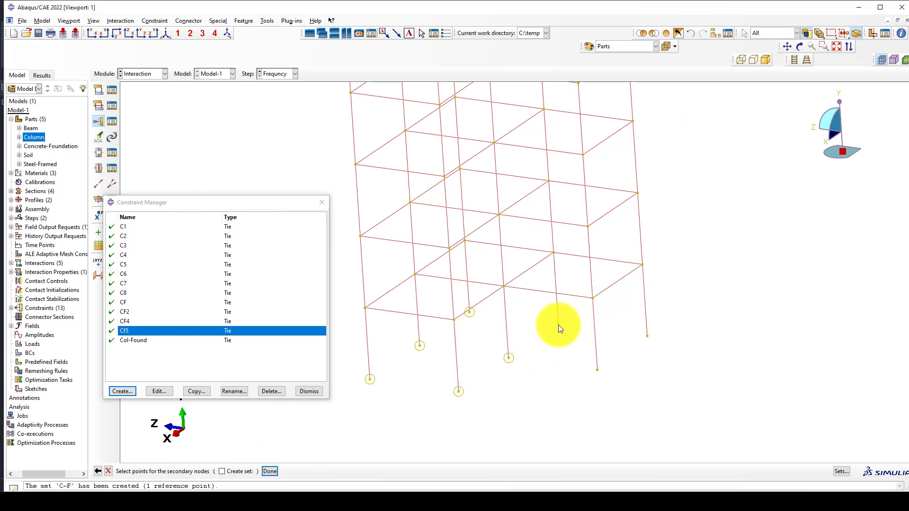
pyautogui.middleClick(540, 330)
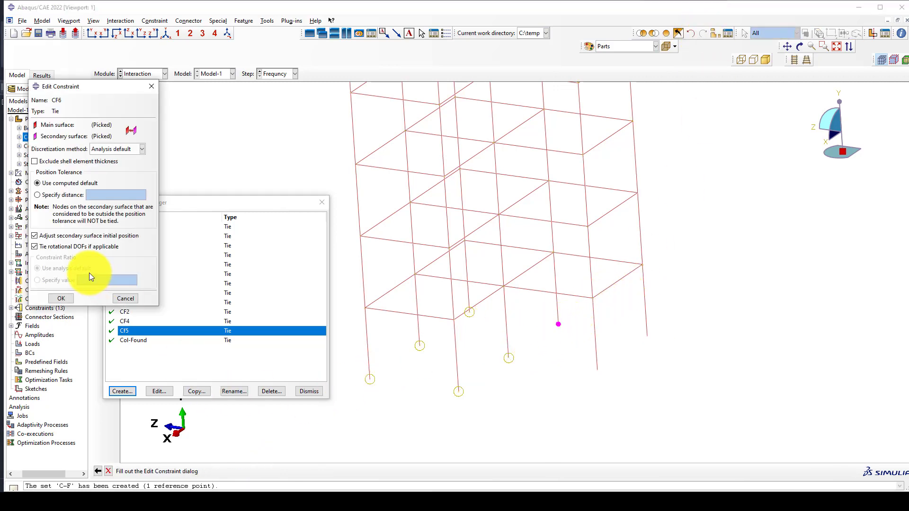
pyautogui.click(62, 298)
# Step: Start a tie constraint named Cf7 with reference point RP-4 as its main node region
pyautogui.scroll(-2, 475, 279)
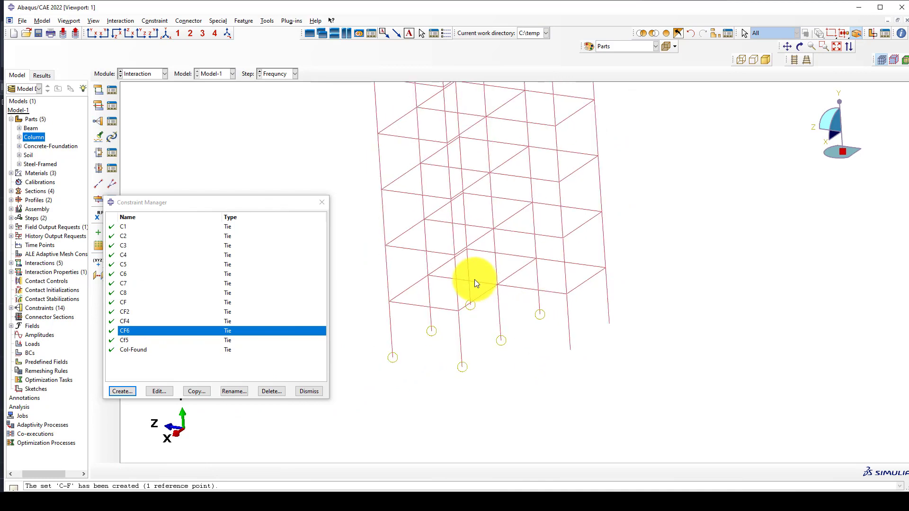
pyautogui.click(129, 391)
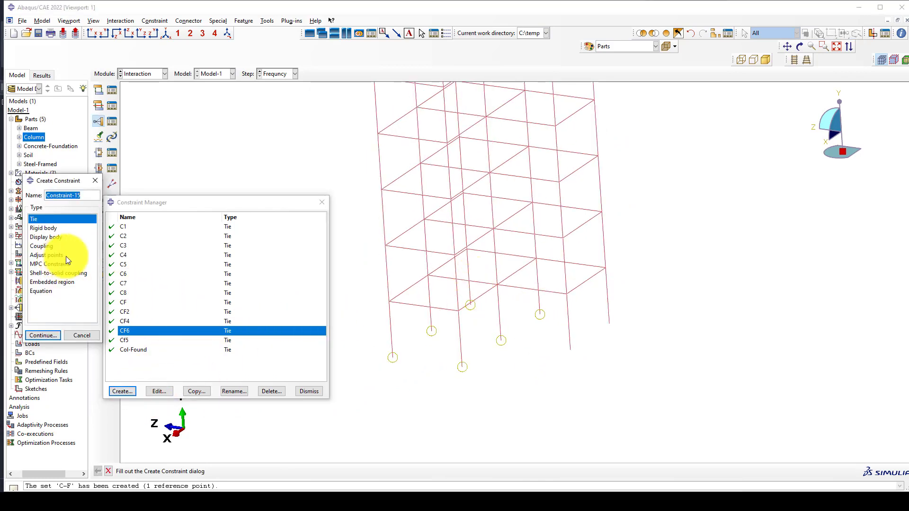
pyautogui.write('Cf7')
pyautogui.click(46, 335)
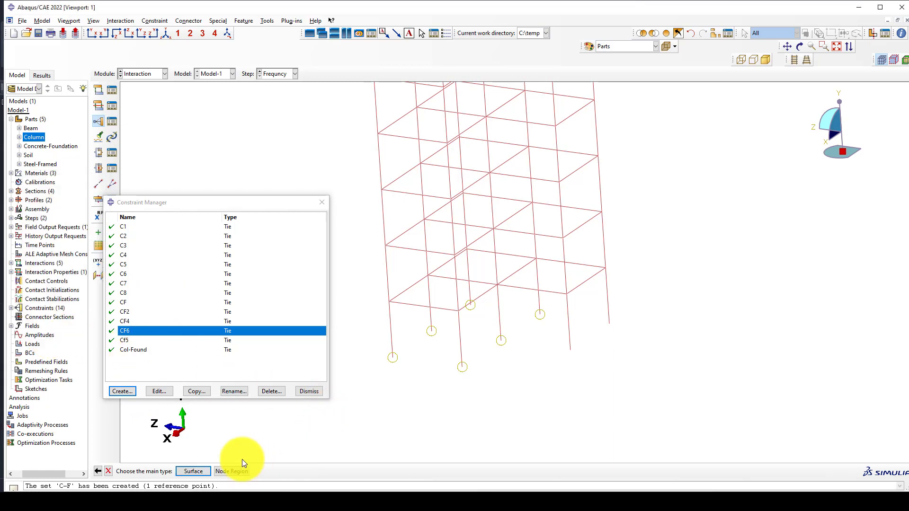
pyautogui.click(233, 471)
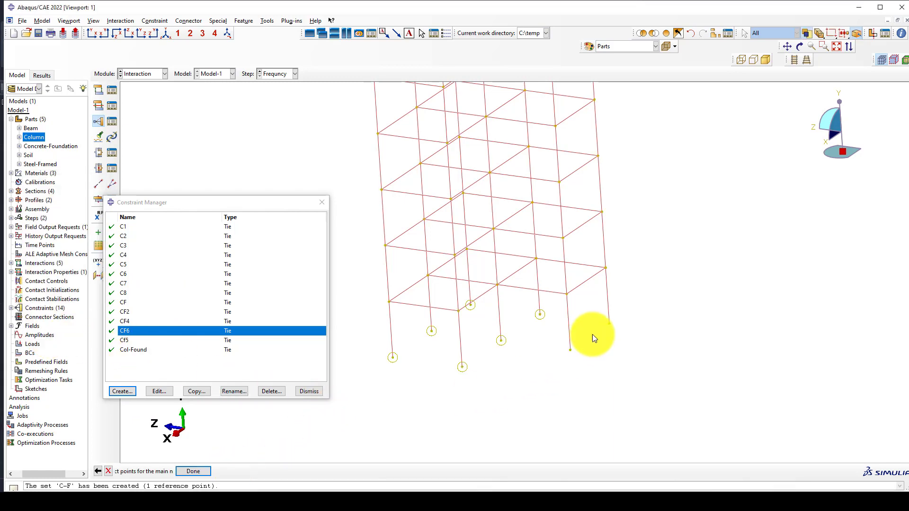
pyautogui.click(695, 33)
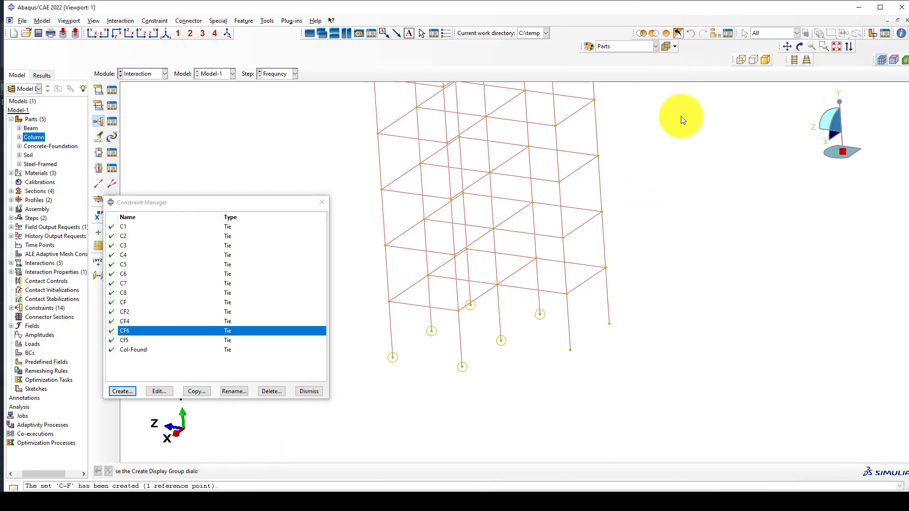
pyautogui.middleClick(524, 359)
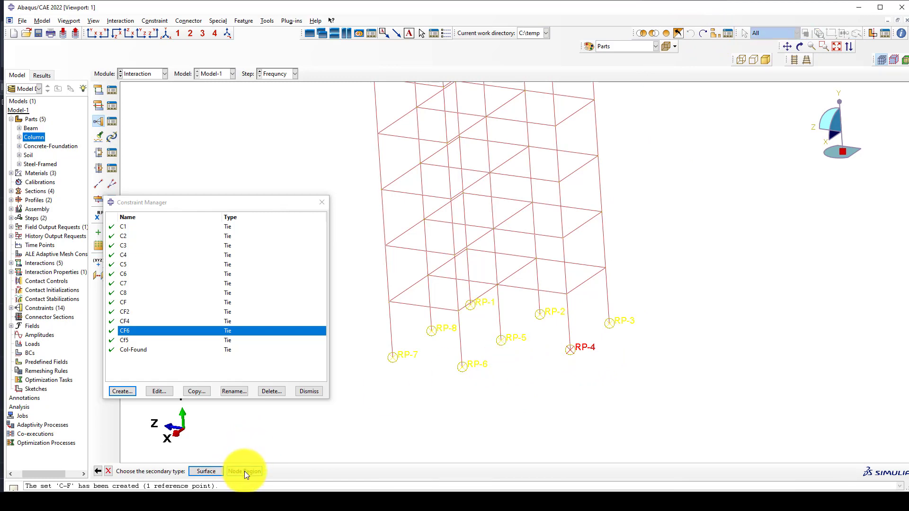
# Step: Set the column base node at RP-4 as Cf7's secondary node region, with reference points hidden, and complete the constraint with default settings
pyautogui.click(245, 471)
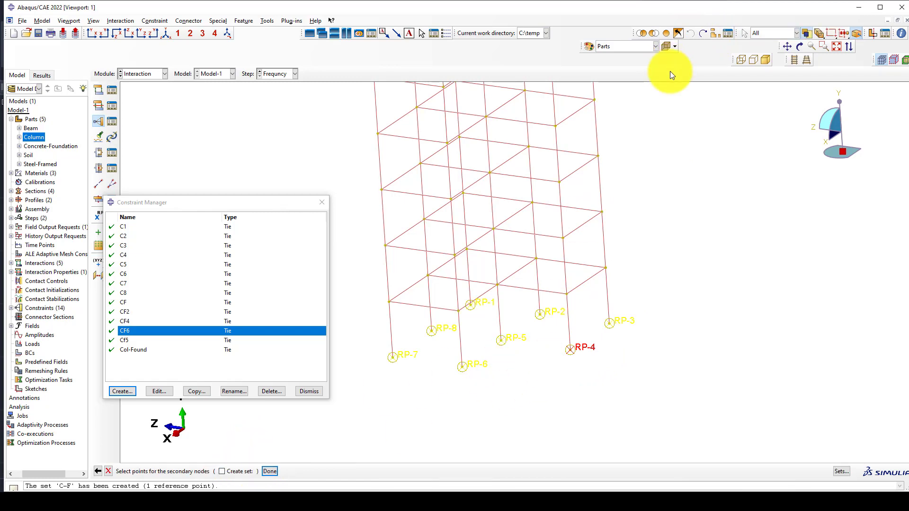
pyautogui.click(706, 30)
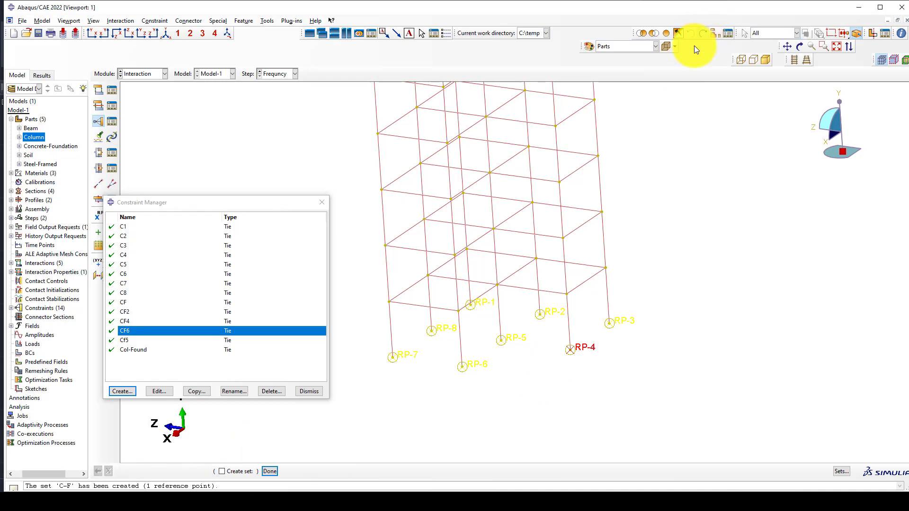
pyautogui.click(570, 350)
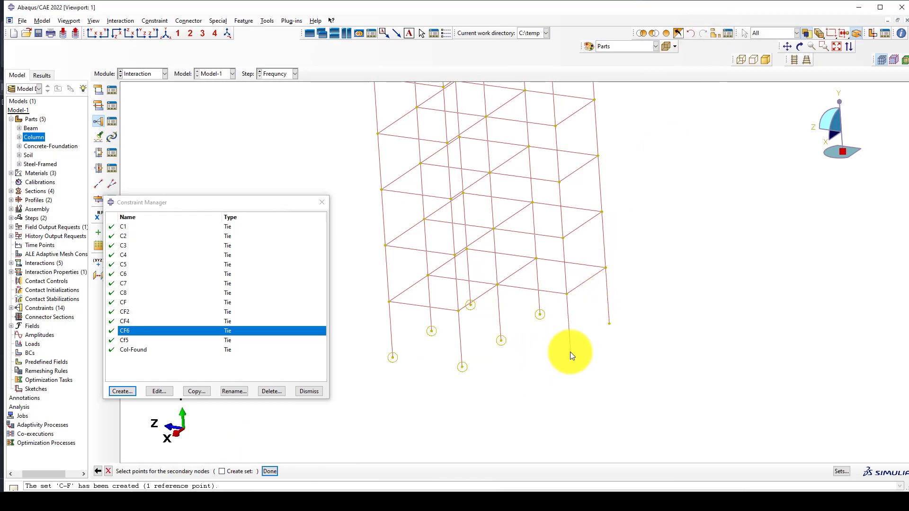
pyautogui.middleClick(546, 353)
pyautogui.click(62, 299)
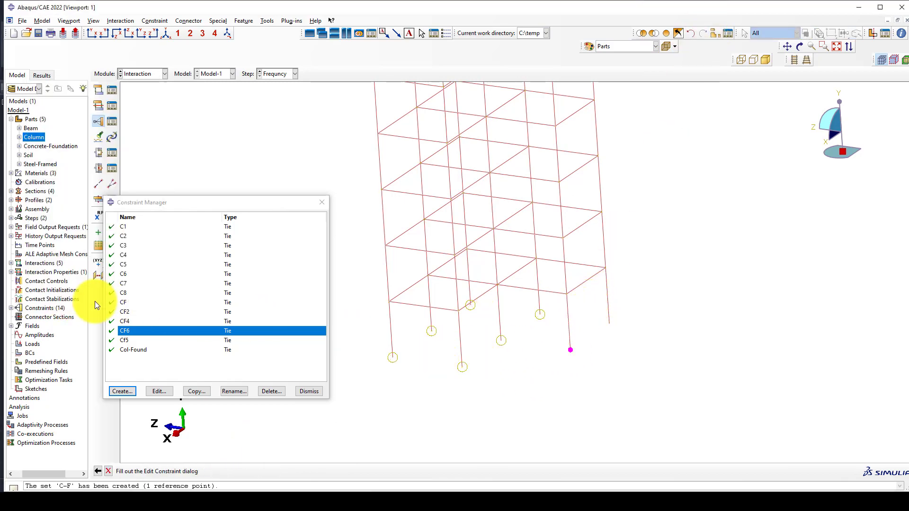
# Step: Start a tie constraint named CF8 with reference point RP-3 as its main node region
pyautogui.click(136, 387)
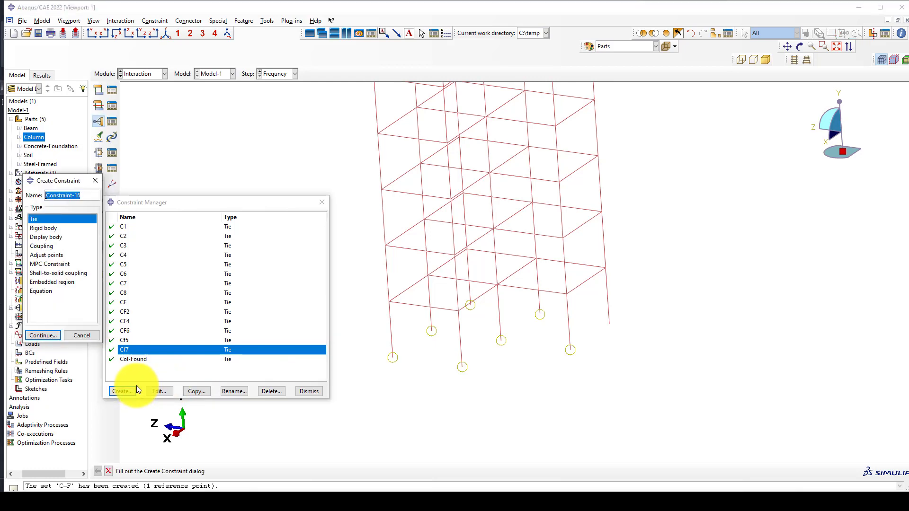
pyautogui.write('CF8')
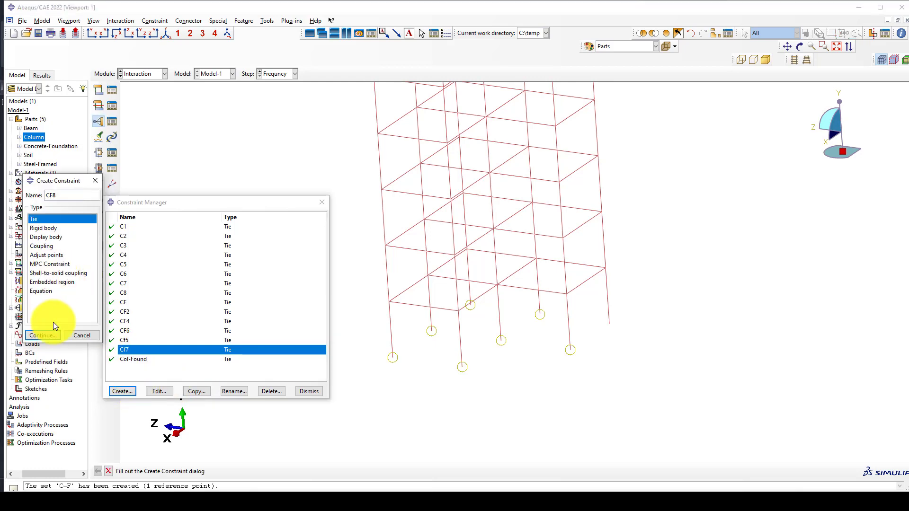
pyautogui.click(52, 334)
pyautogui.click(232, 472)
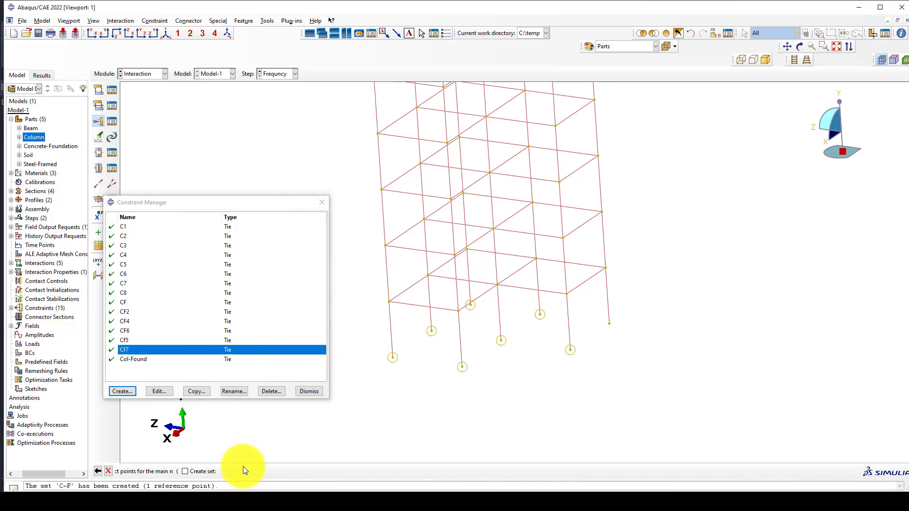
pyautogui.click(692, 33)
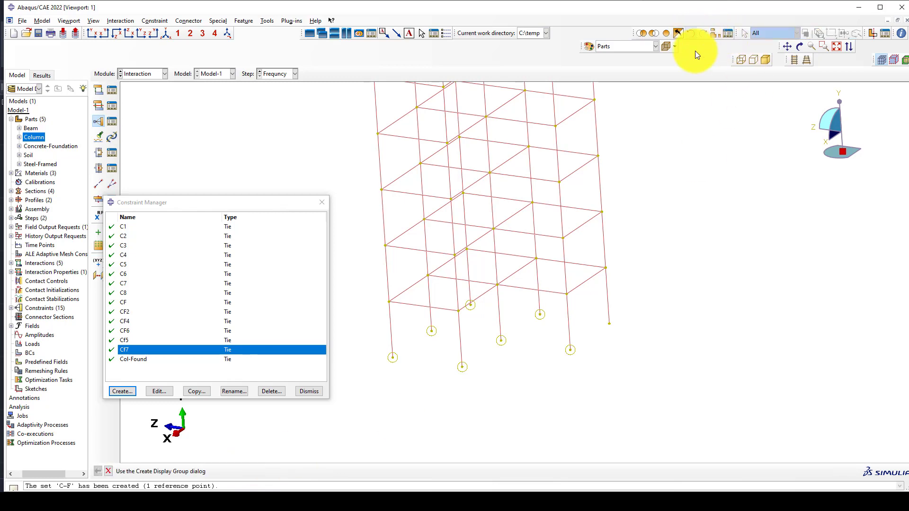
pyautogui.middleClick(649, 268)
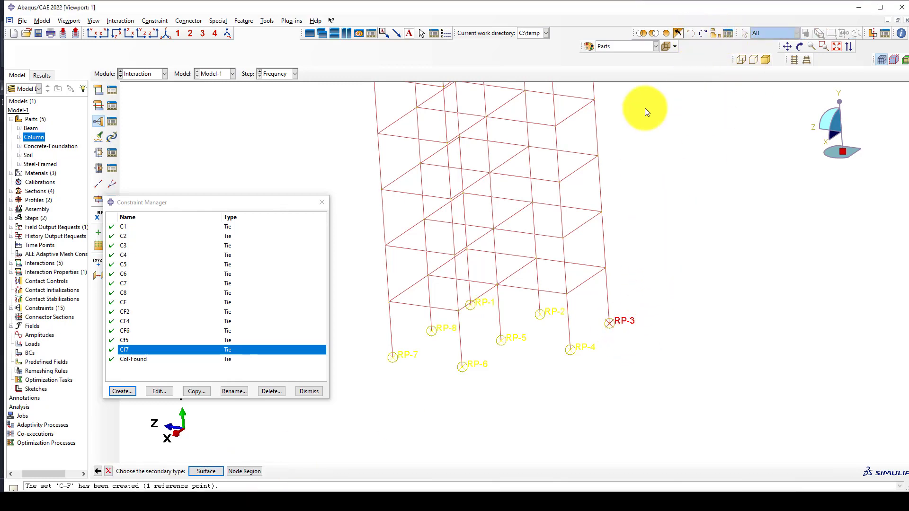
# Step: Set the column base node at RP-3 as CF8's secondary node region, with reference points hidden, and complete the constraint with default settings
pyautogui.click(242, 472)
pyautogui.click(700, 34)
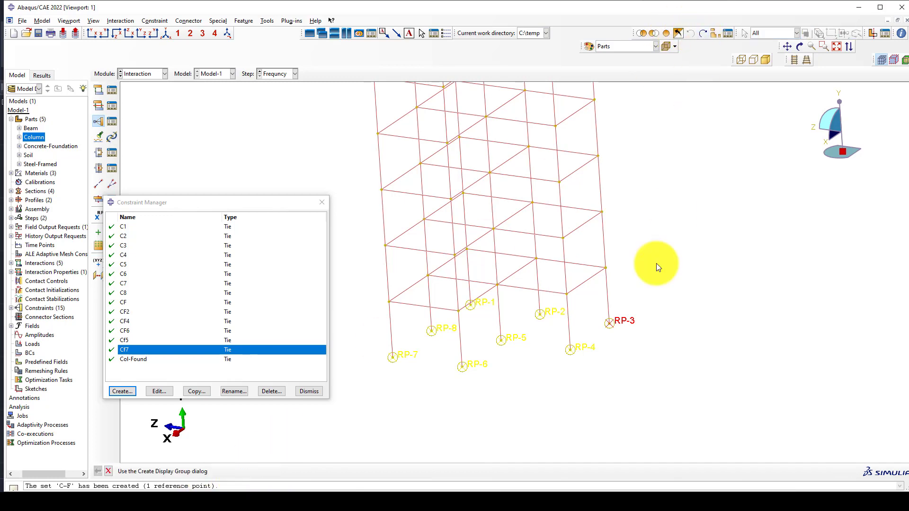
pyautogui.middleClick(671, 326)
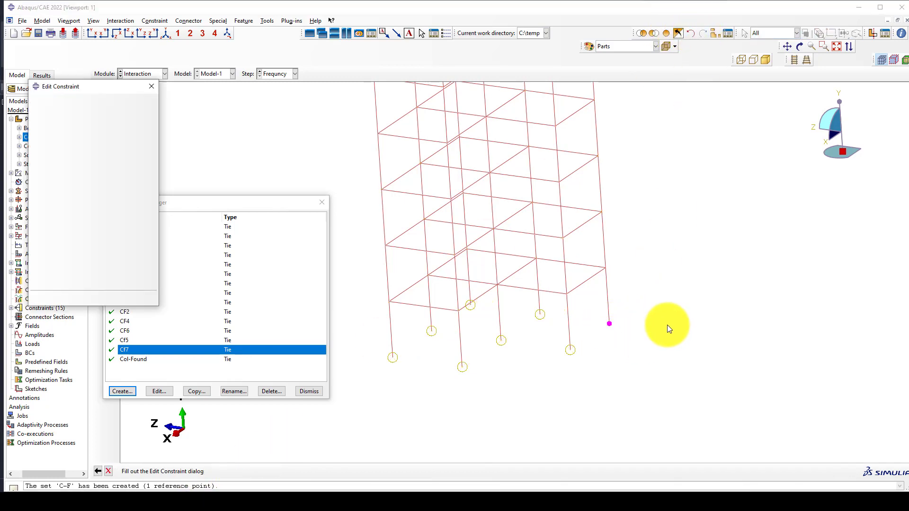
pyautogui.click(62, 297)
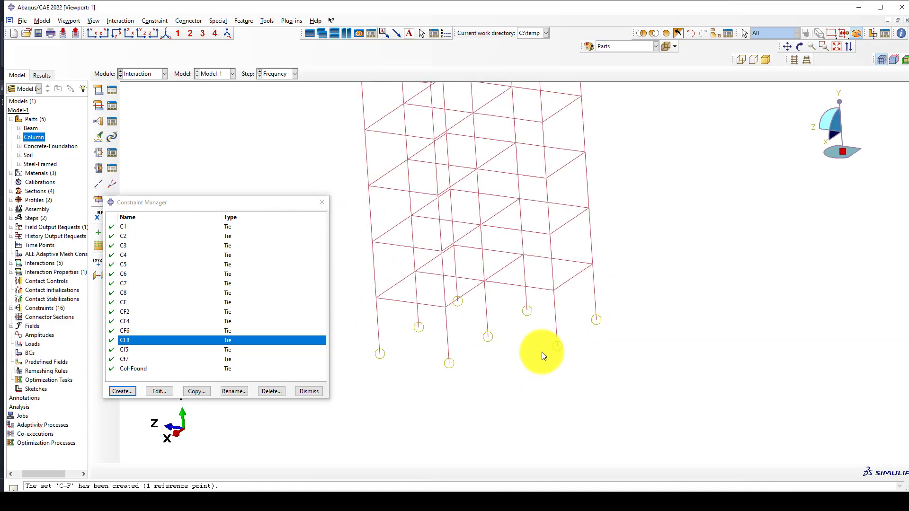
pyautogui.click(167, 390)
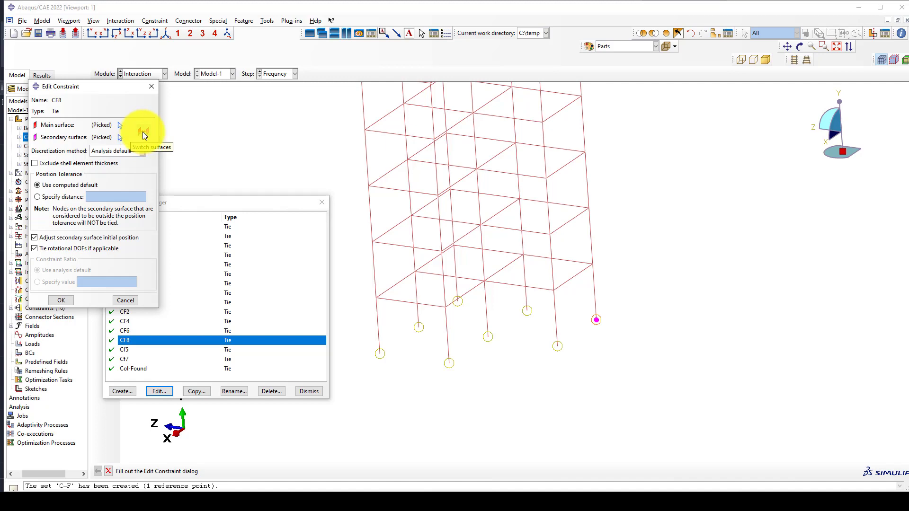
pyautogui.click(143, 132)
pyautogui.click(220, 349)
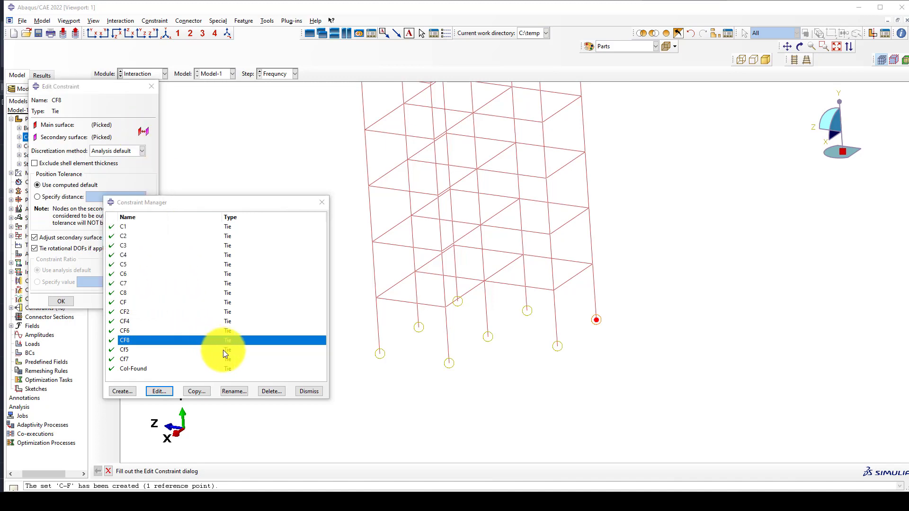
pyautogui.click(160, 392)
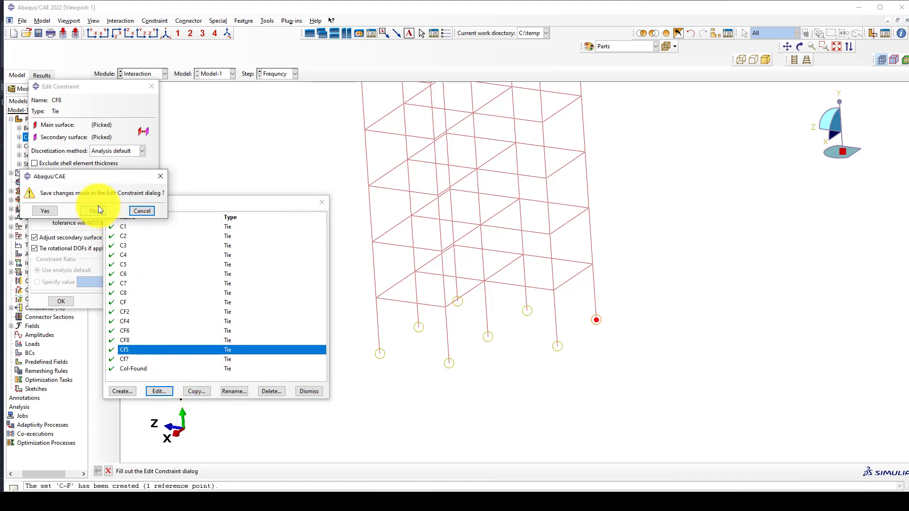
pyautogui.click(160, 176)
pyautogui.click(126, 302)
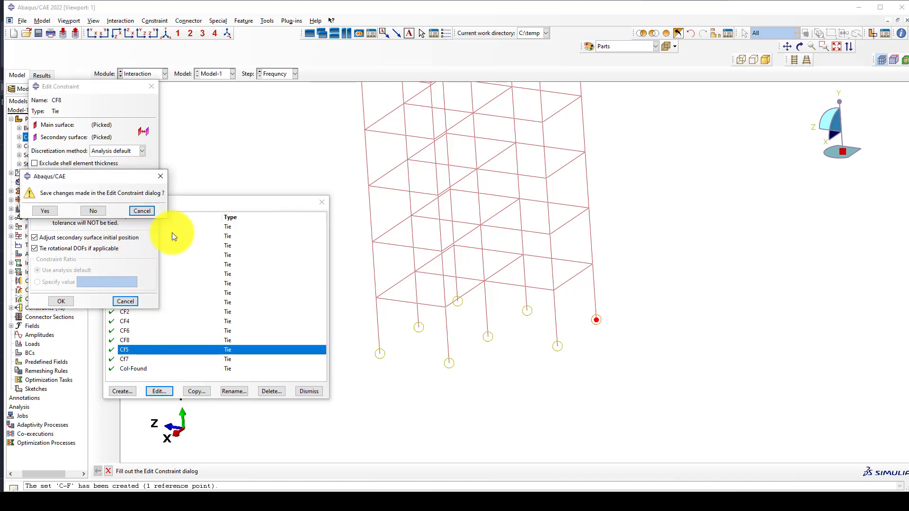
pyautogui.click(92, 211)
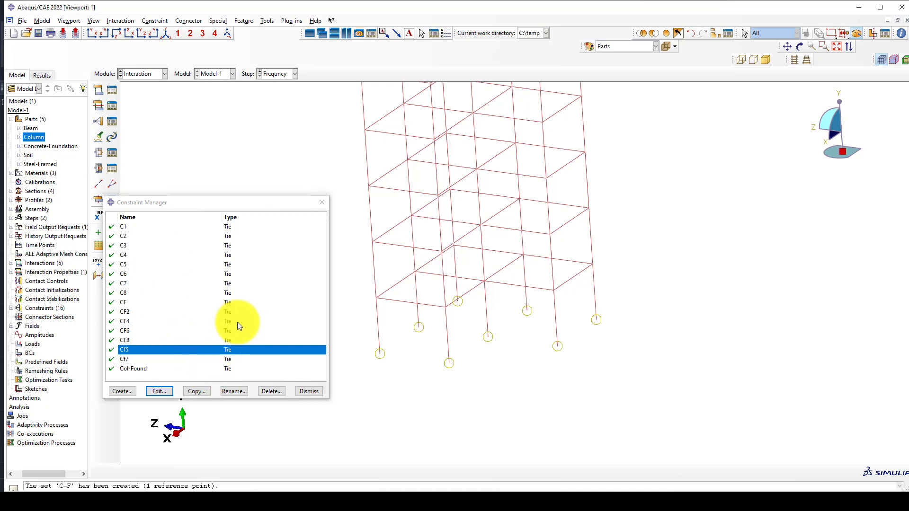
pyautogui.click(222, 285)
pyautogui.click(156, 314)
pyautogui.click(165, 256)
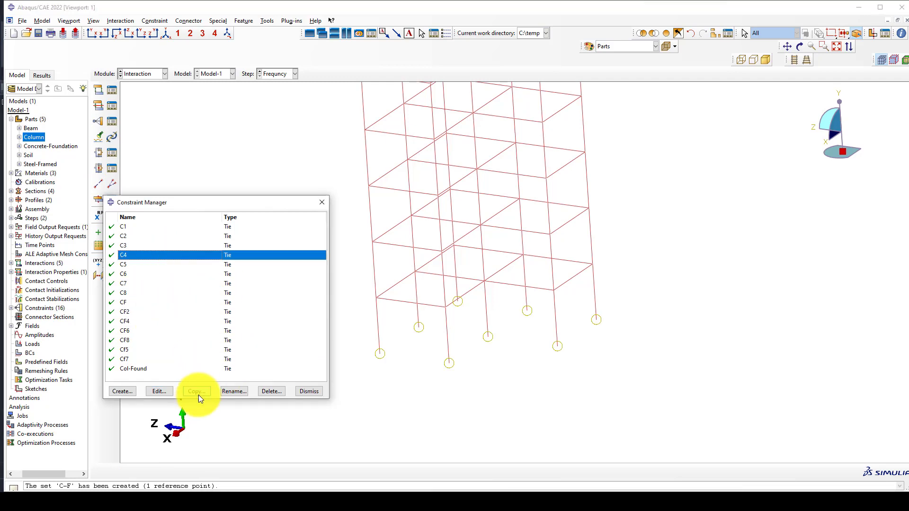
# Step: Close the constraint manager and display the whole assembly again in isometric view
pyautogui.click(320, 387)
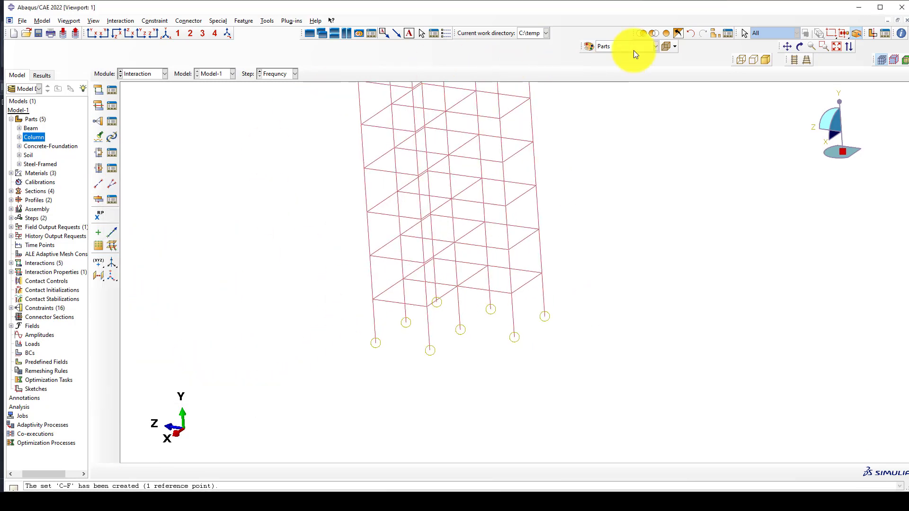
pyautogui.click(667, 35)
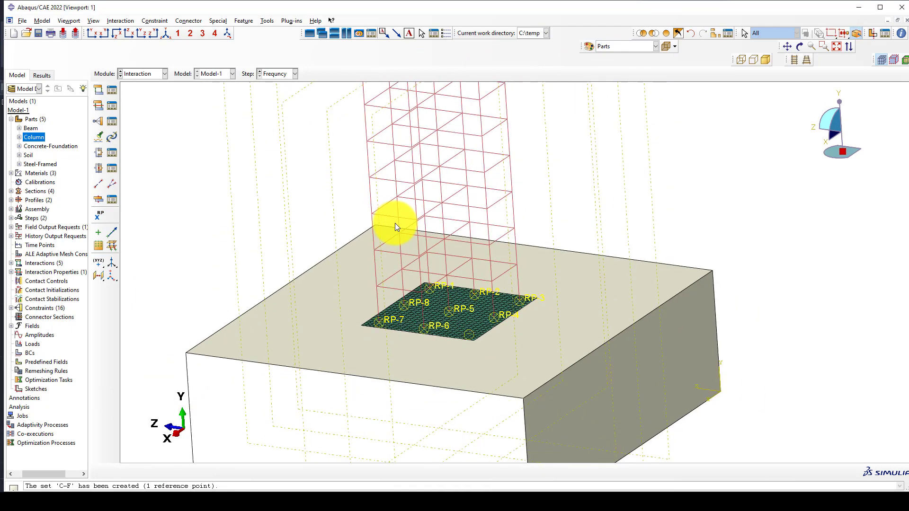
pyautogui.click(165, 33)
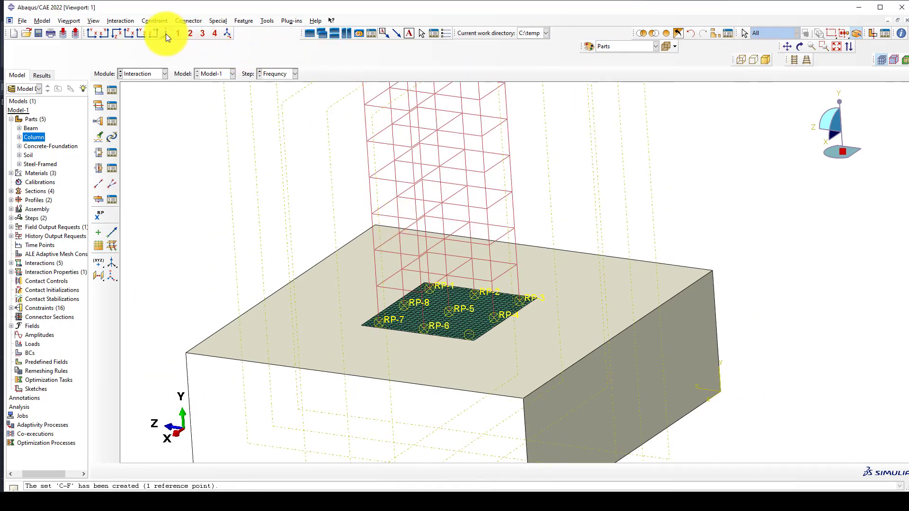
pyautogui.scroll(3, 461, 277)
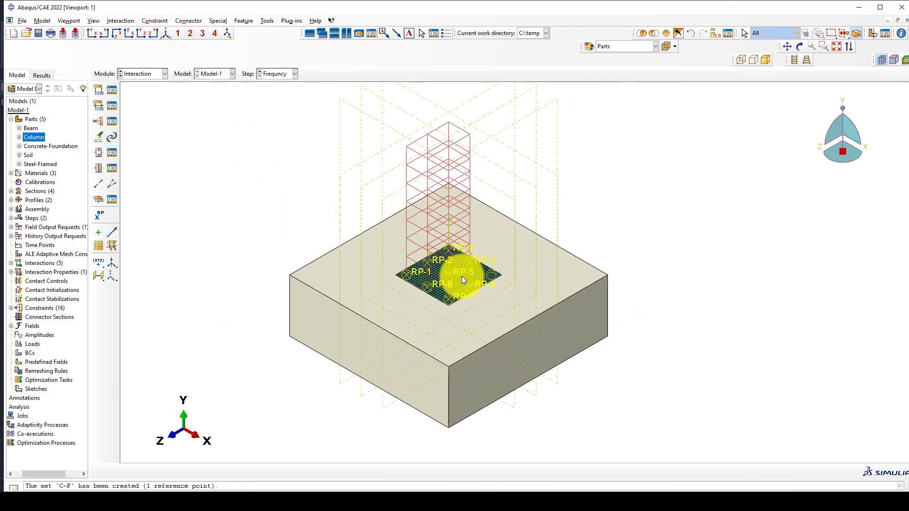
# Step: Switch to the Load module and start a mechanical Symmetry/Antisymmetry/Encastre boundary condition in the Frequncy step
pyautogui.click(147, 77)
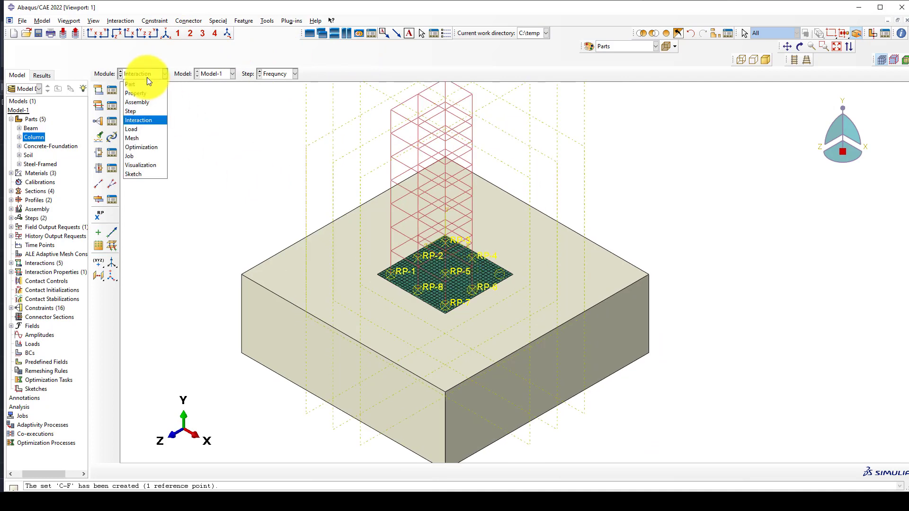
pyautogui.click(144, 129)
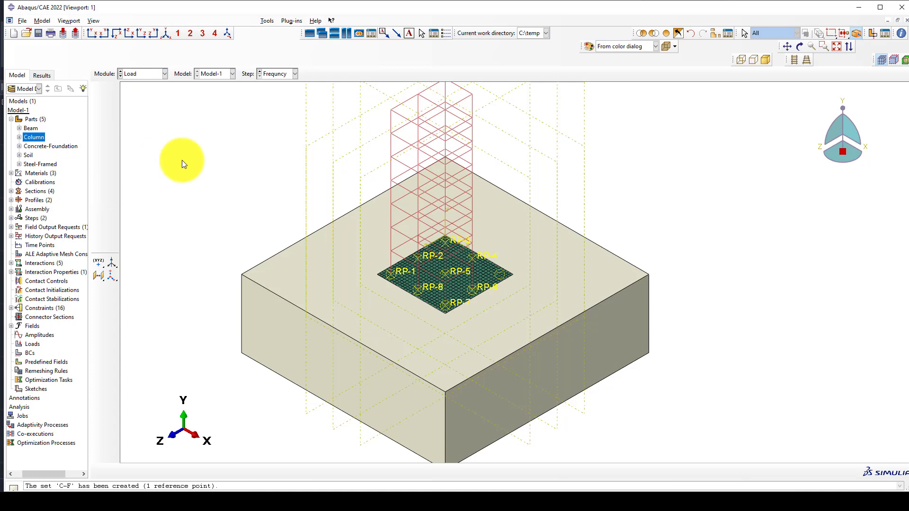
pyautogui.scroll(-1, 405, 238)
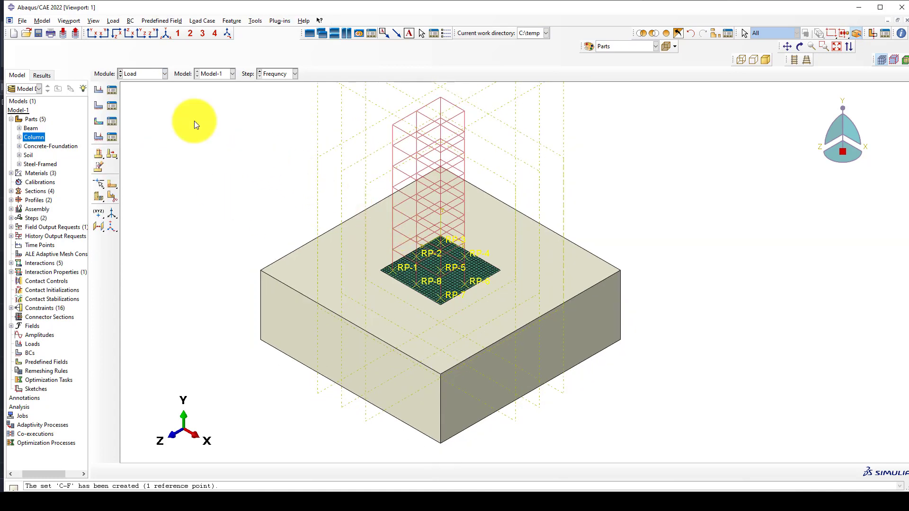
pyautogui.click(132, 75)
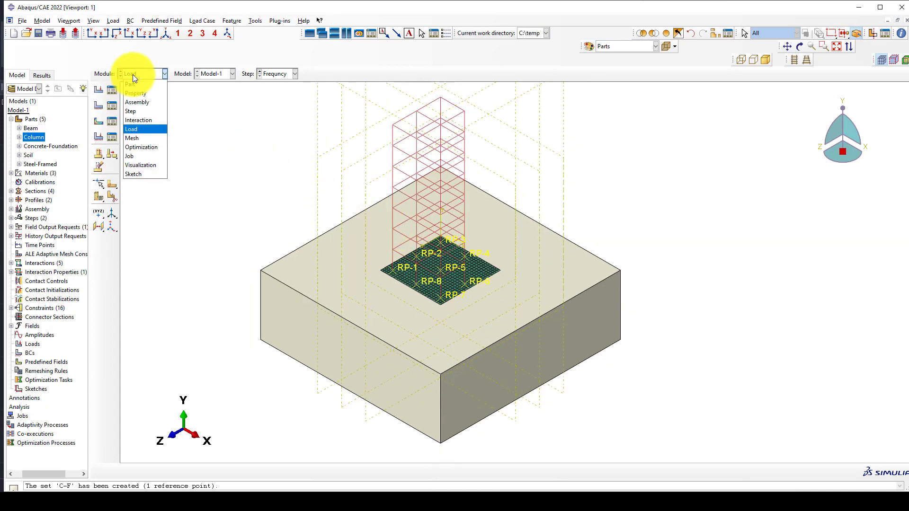
pyautogui.click(138, 129)
pyautogui.click(99, 105)
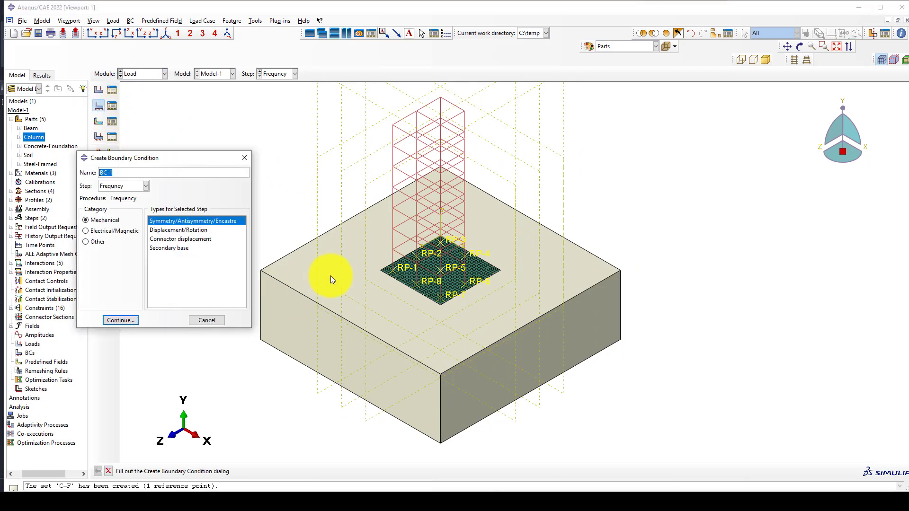
pyautogui.scroll(-3, 440, 241)
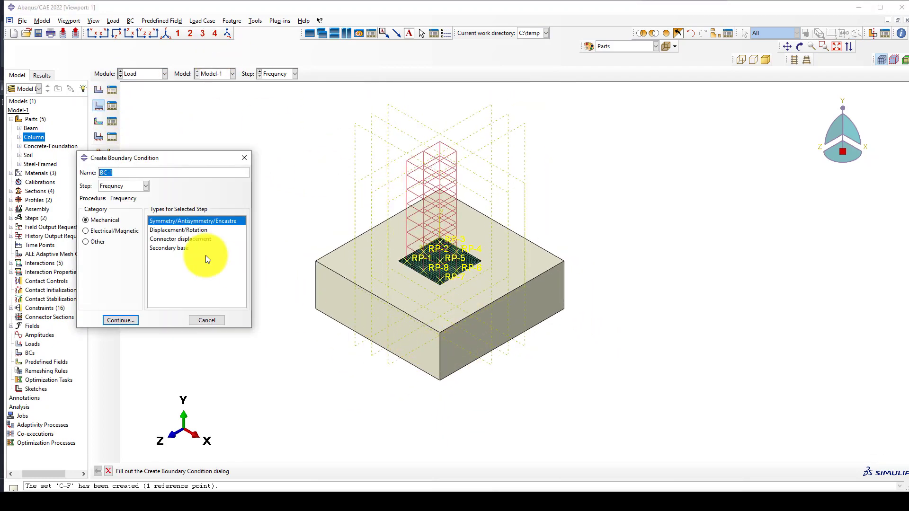
pyautogui.click(110, 184)
pyautogui.click(110, 184)
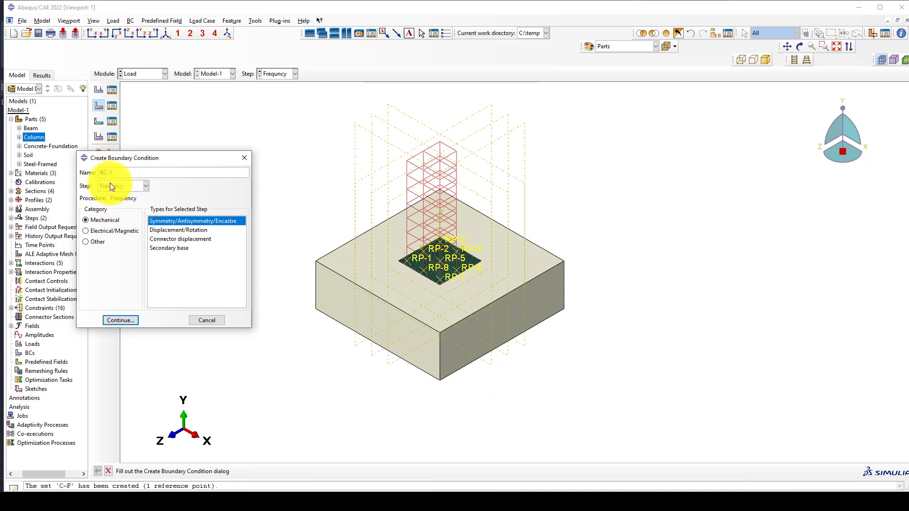
pyautogui.click(110, 185)
pyautogui.click(110, 184)
pyautogui.click(119, 320)
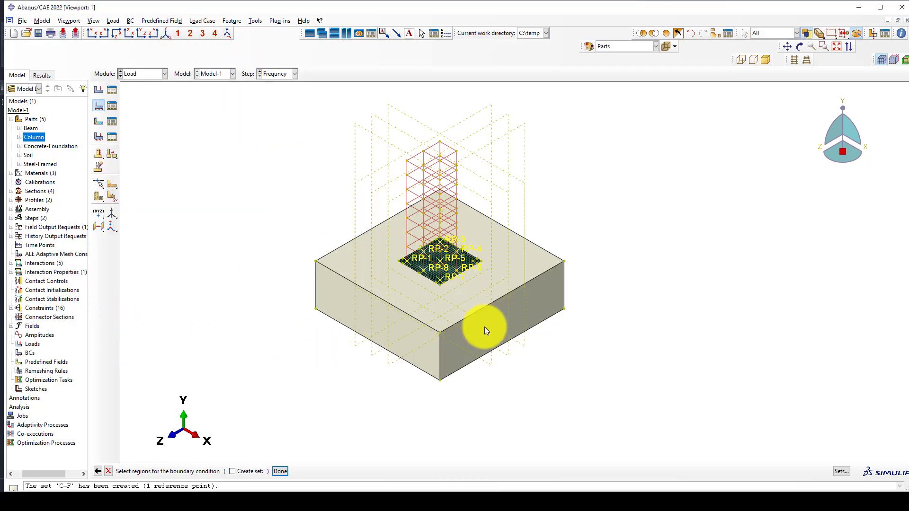
# Step: Apply the ENCASTRE boundary condition to the soil block's bottom face and return to the isometric view
pyautogui.keyDown('ctrl'); pyautogui.keyDown('alt'); pyautogui.moveTo(473, 312); pyautogui.dragTo(419, 148); pyautogui.keyUp('alt'); pyautogui.keyUp('ctrl')
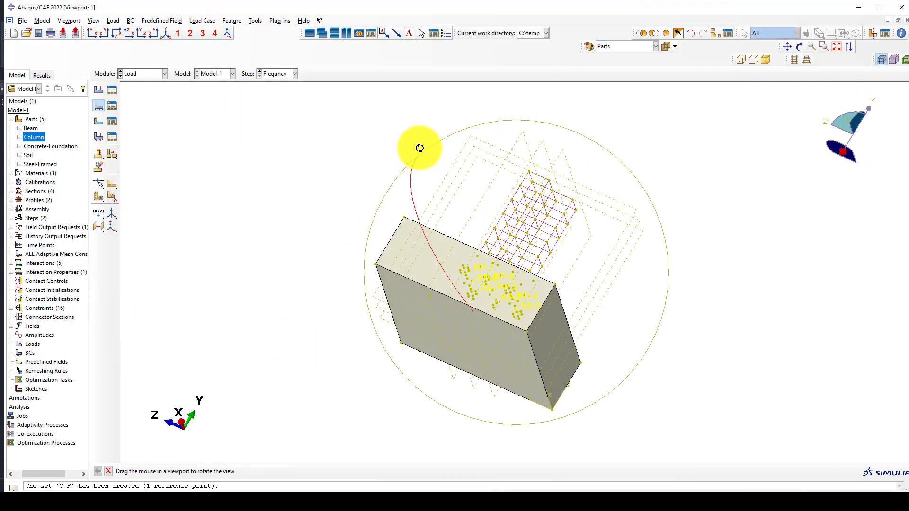
pyautogui.click(440, 330)
pyautogui.middleClick(258, 306)
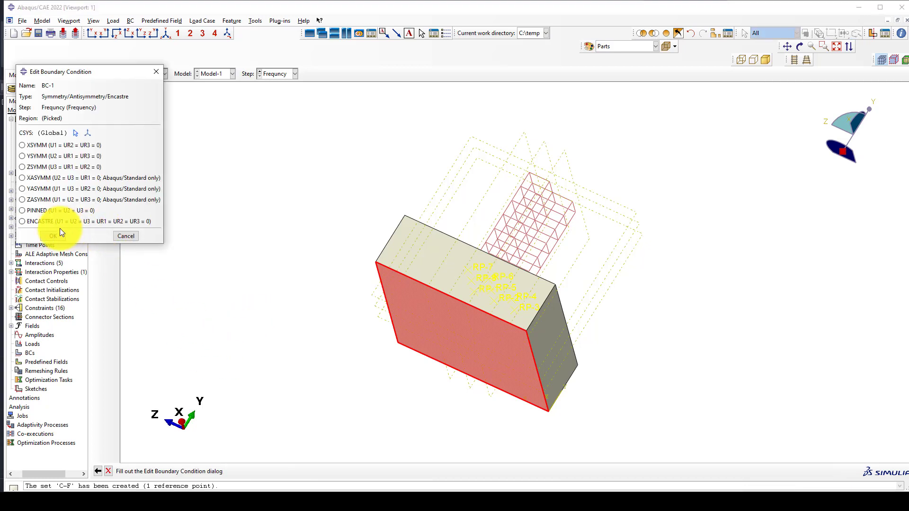
pyautogui.click(40, 221)
pyautogui.click(52, 236)
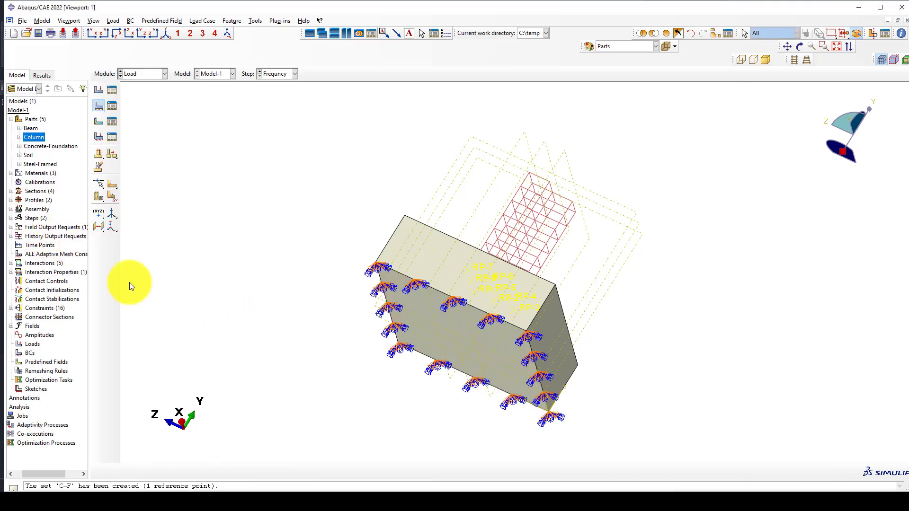
pyautogui.click(165, 33)
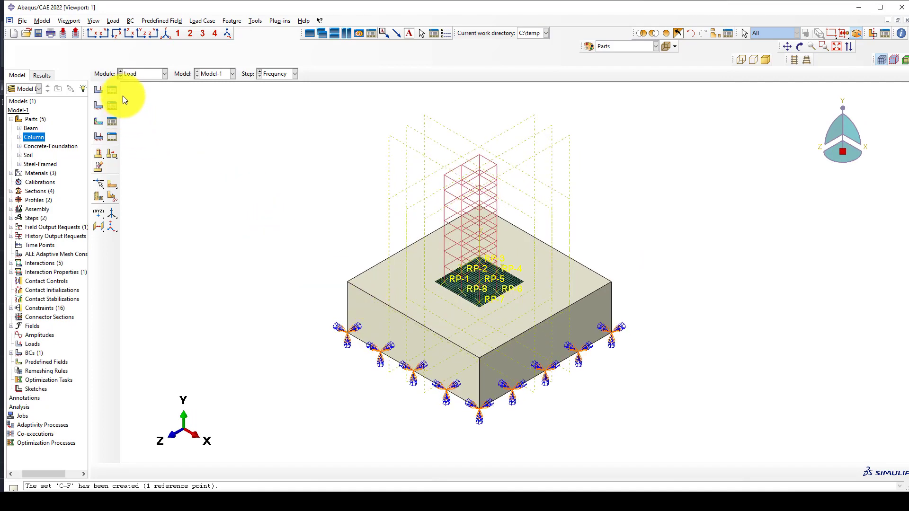
# Step: Switch to the Mesh module and display the Steel-Framed part for meshing
pyautogui.click(136, 76)
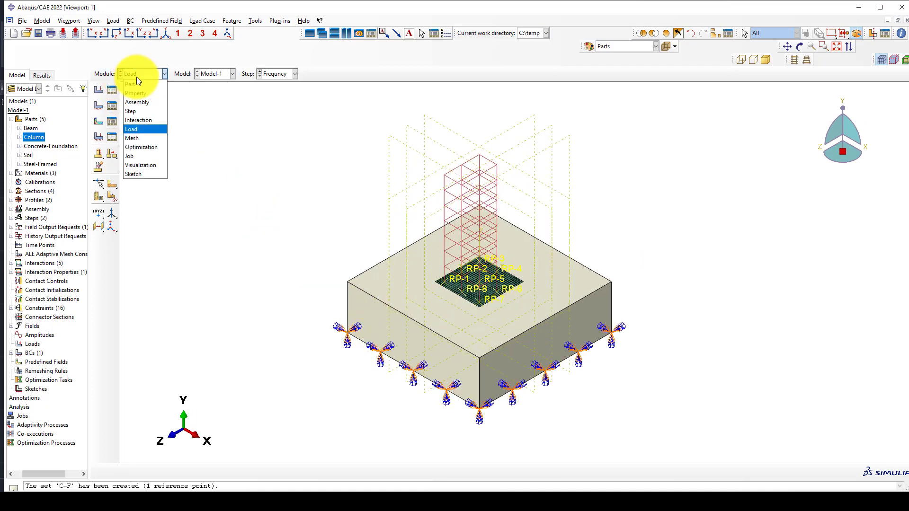
pyautogui.click(137, 138)
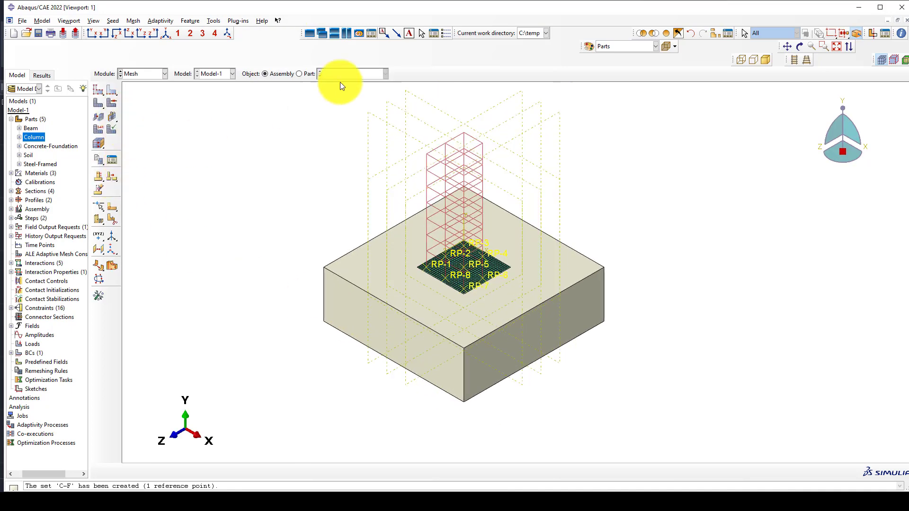
pyautogui.click(308, 73)
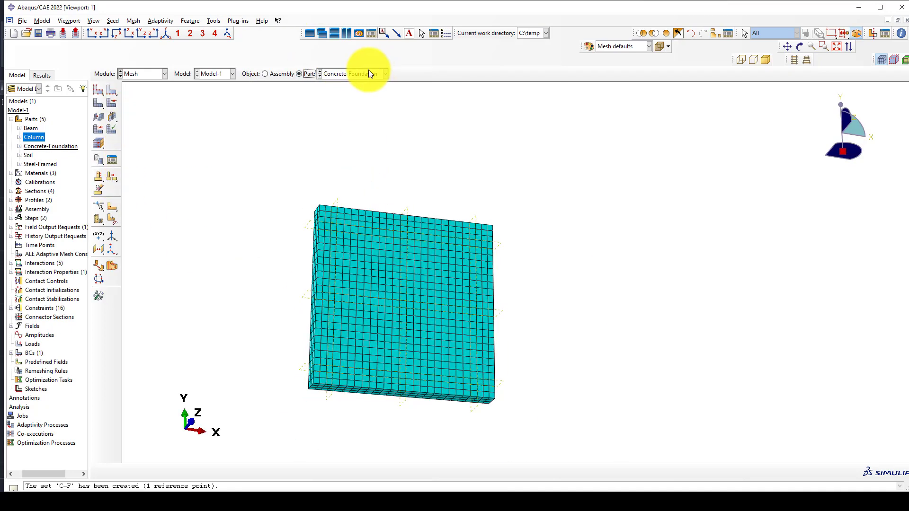
pyautogui.click(370, 73)
pyautogui.click(353, 120)
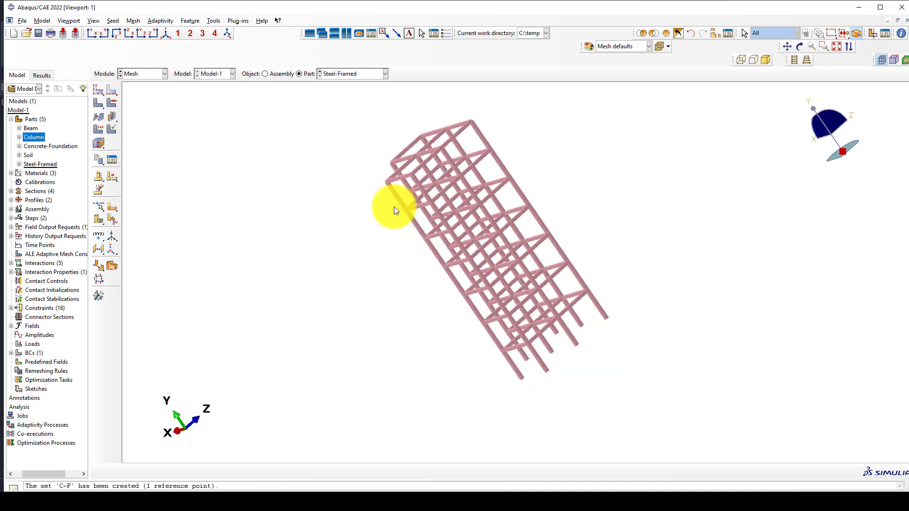
# Step: Seed the Steel-Framed part with an approximate global size of 400 and generate its mesh
pyautogui.click(98, 89)
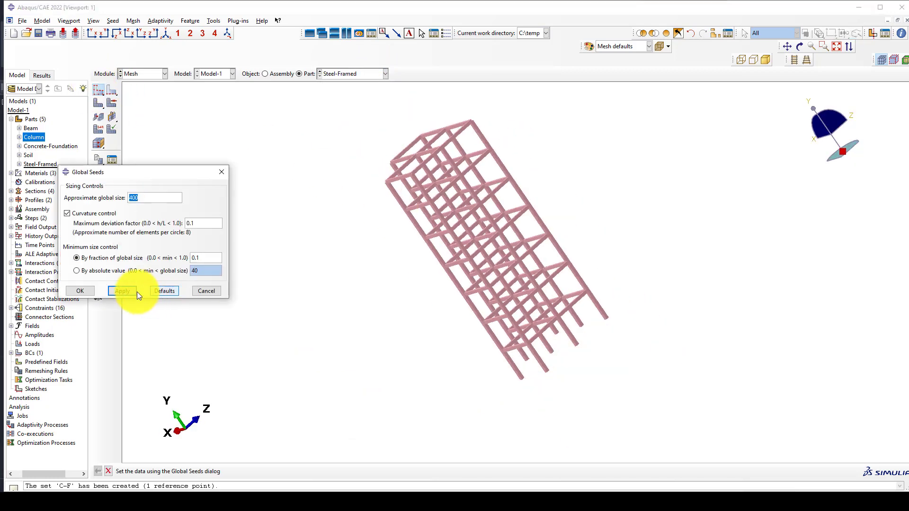
pyautogui.click(124, 291)
pyautogui.click(80, 291)
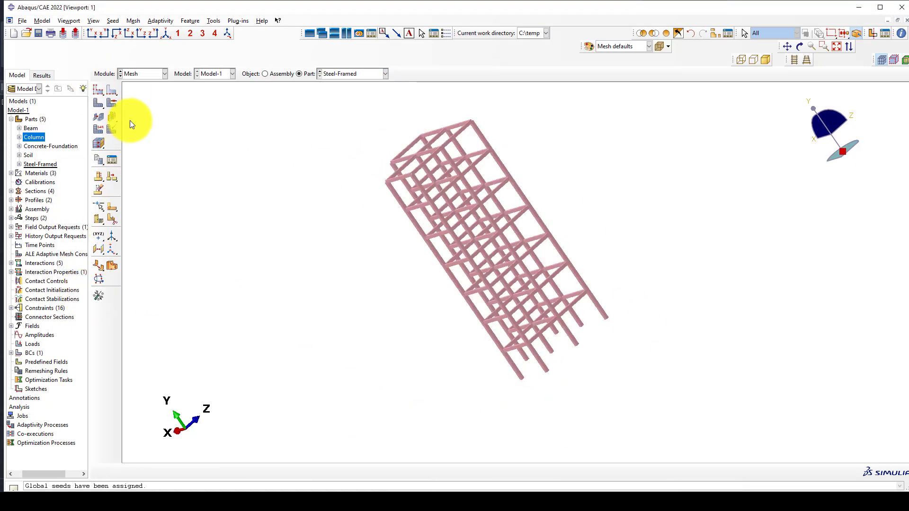
pyautogui.click(98, 103)
pyautogui.click(178, 472)
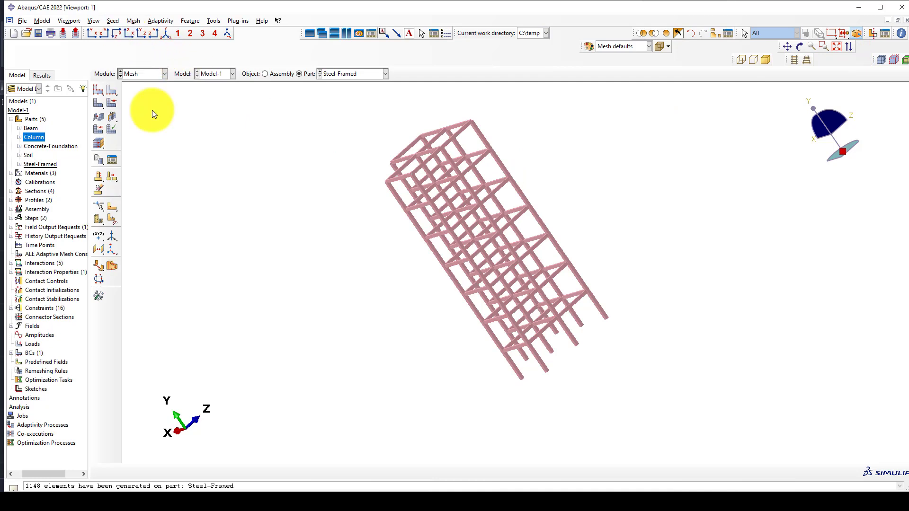
# Step: Turn off beam profile rendering in the part display options
pyautogui.click(94, 20)
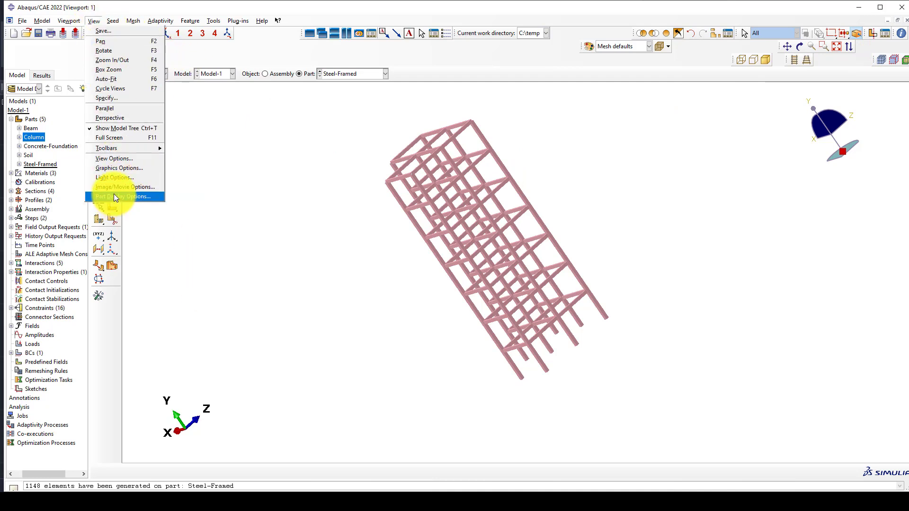
pyautogui.click(113, 196)
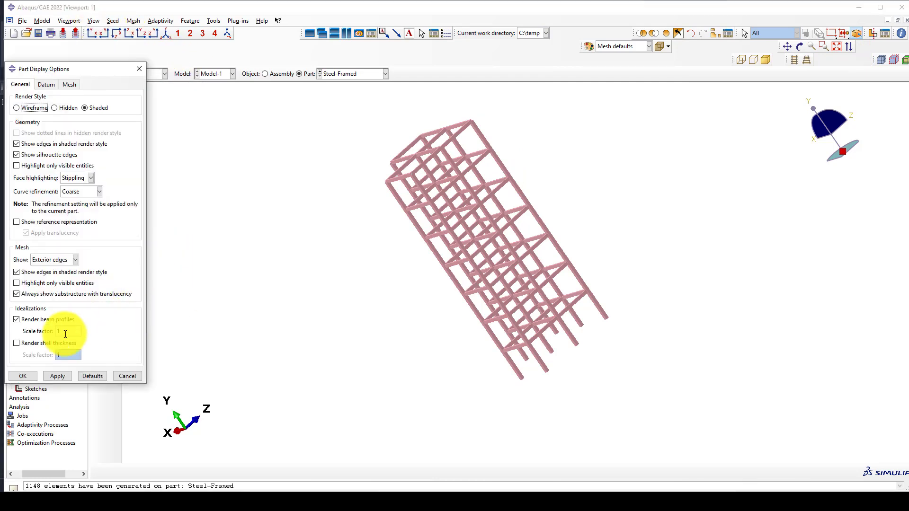
pyautogui.click(29, 323)
pyautogui.click(24, 376)
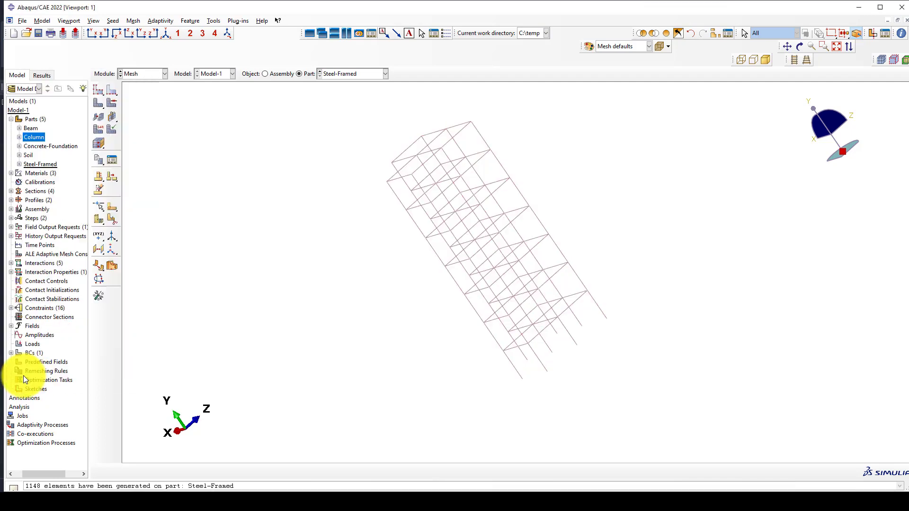
# Step: Generate the mesh on the Steel-Framed part again
pyautogui.click(99, 100)
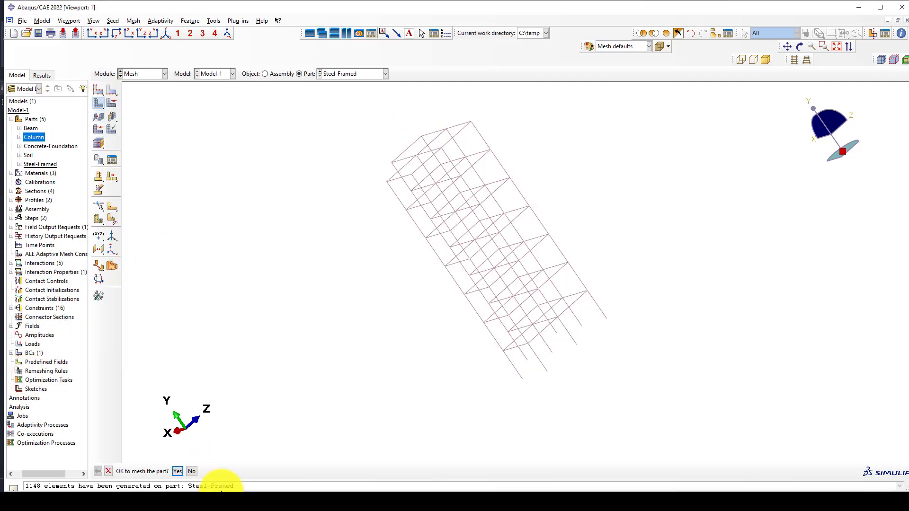
pyautogui.click(174, 471)
pyautogui.scroll(2, 489, 191)
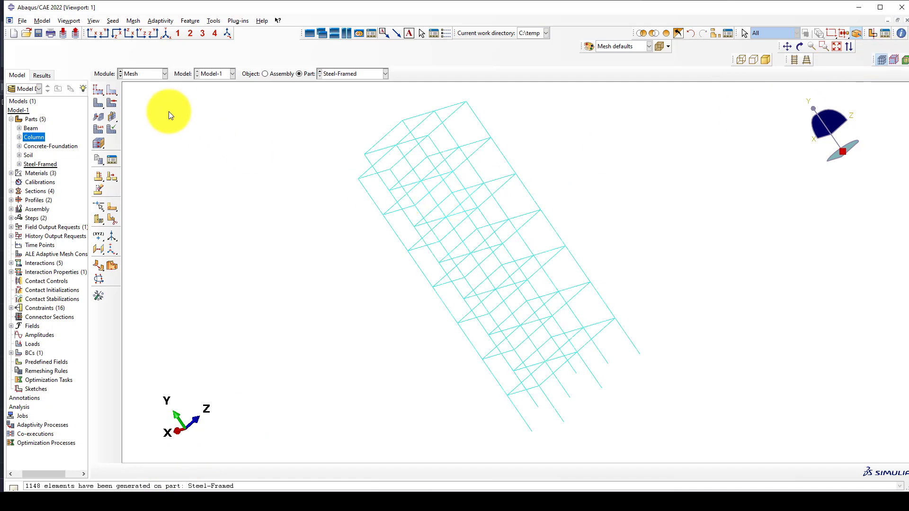
# Step: Display the Soil part for meshing and switch to the Part module to edit its geometry
pyautogui.click(345, 74)
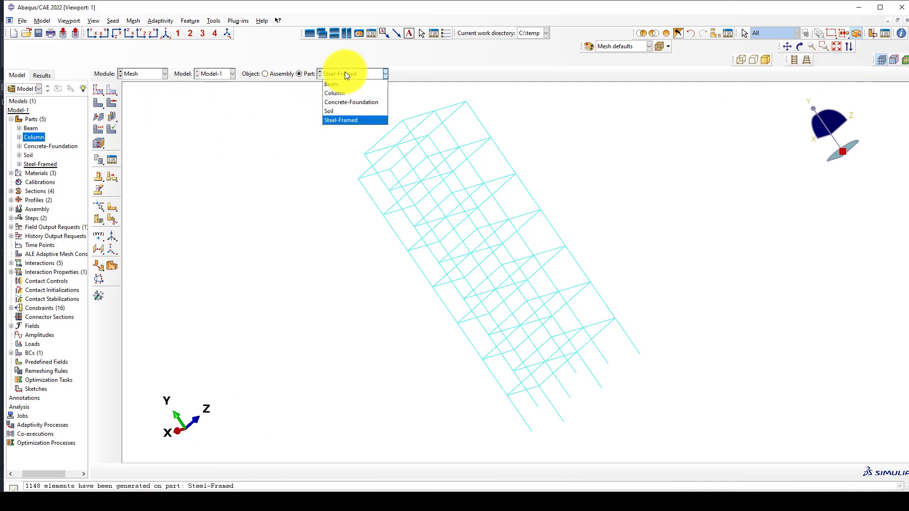
pyautogui.click(342, 111)
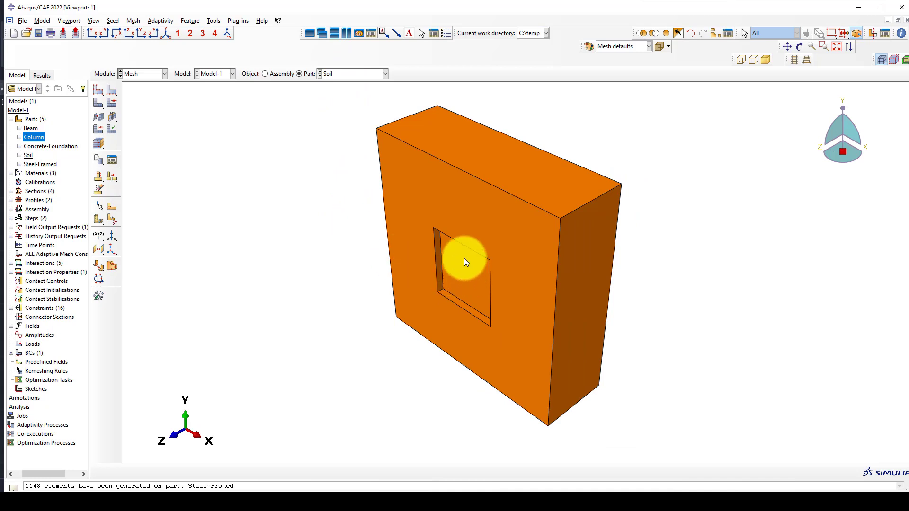
pyautogui.scroll(2, 430, 237)
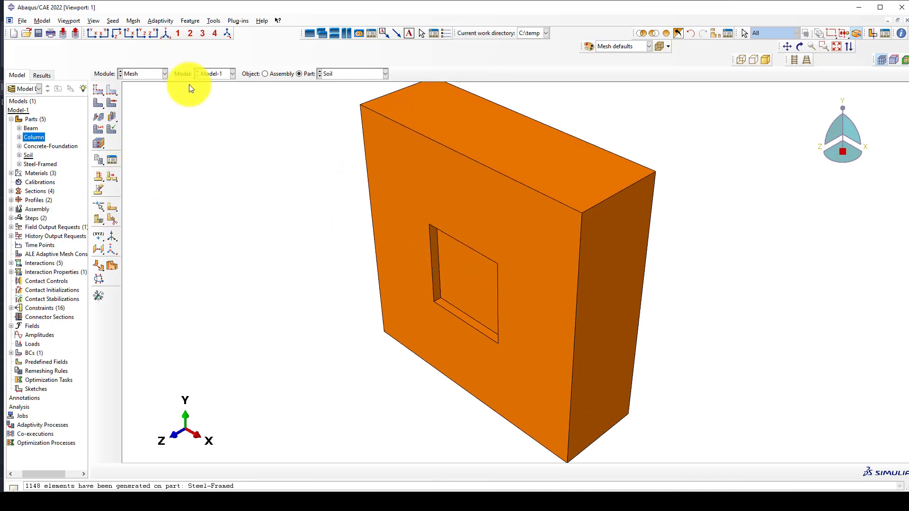
pyautogui.click(143, 74)
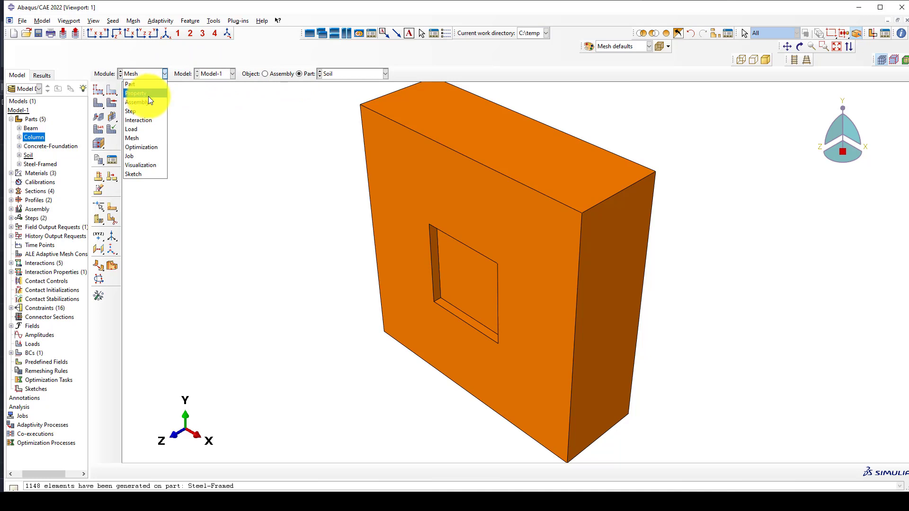
pyautogui.click(139, 84)
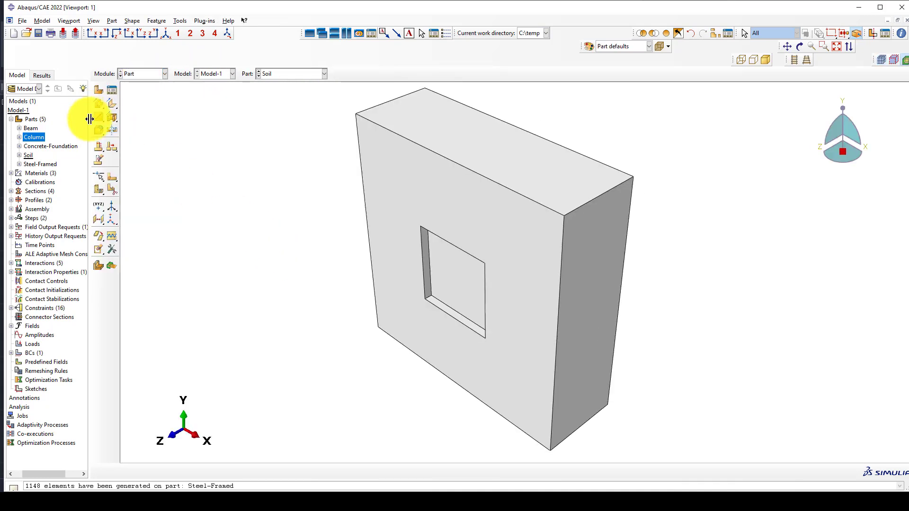
# Step: Partition the soil block by point and normal with a vertical plane through the recess's upper-left corner, normal to its horizontal edge
pyautogui.click(98, 189)
pyautogui.click(110, 189)
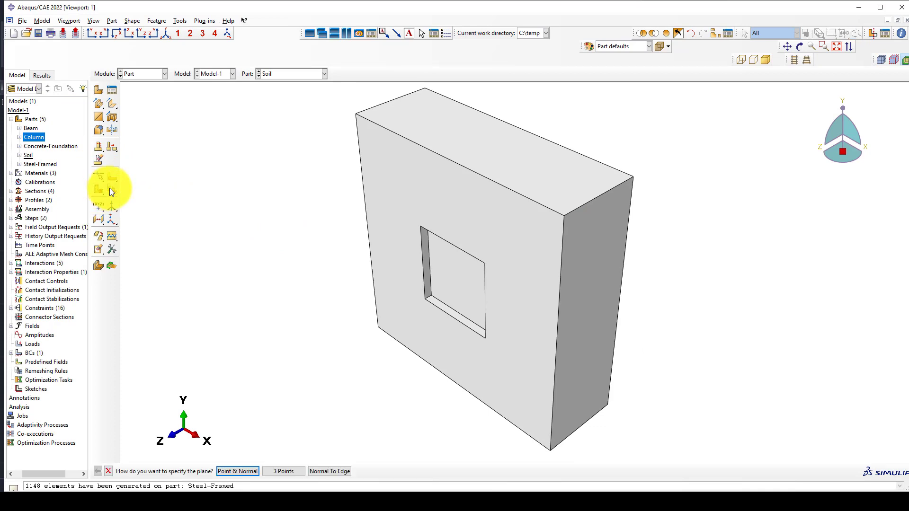
pyautogui.scroll(-2, 433, 242)
pyautogui.scroll(-2, 437, 235)
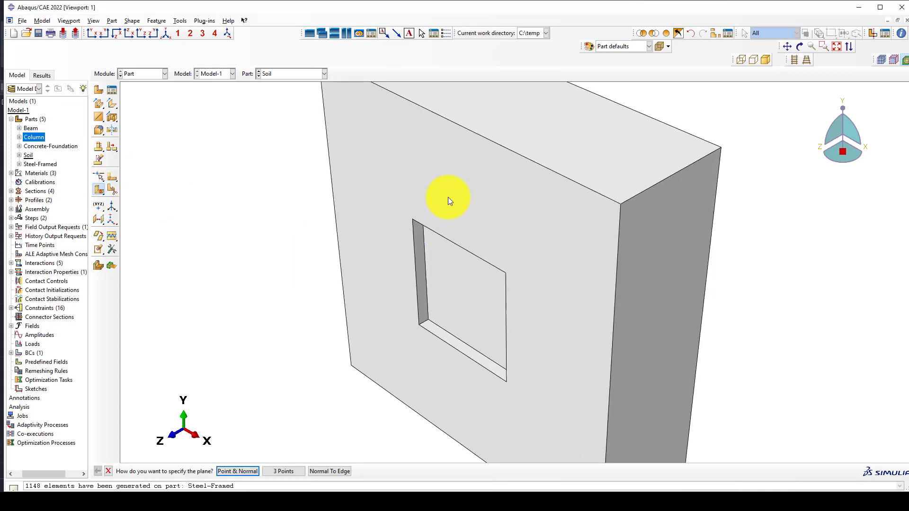
pyautogui.middleClick(448, 197)
pyautogui.scroll(-2, 448, 197)
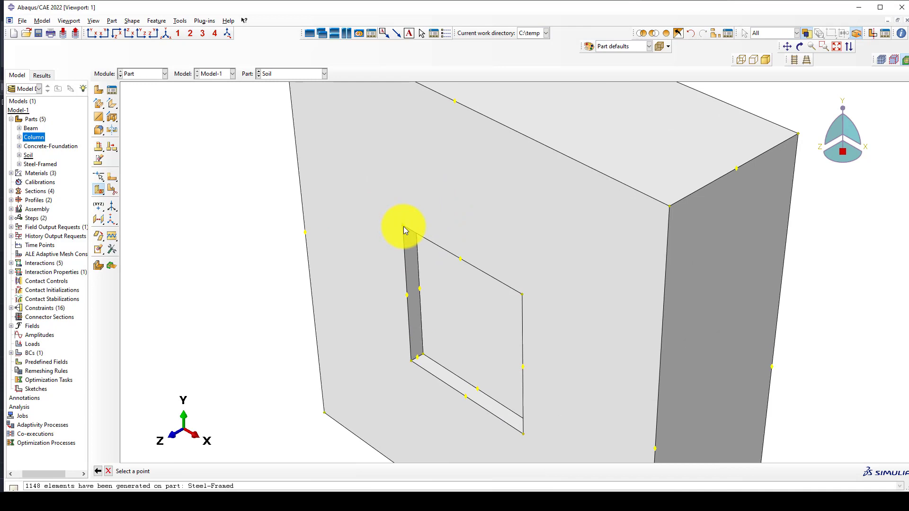
pyautogui.click(410, 229)
pyautogui.click(410, 230)
pyautogui.middleClick(428, 203)
# Step: Partition the larger soil cell with a vertical plane through the recess's upper-right corner, using point and normal
pyautogui.scroll(1, 427, 203)
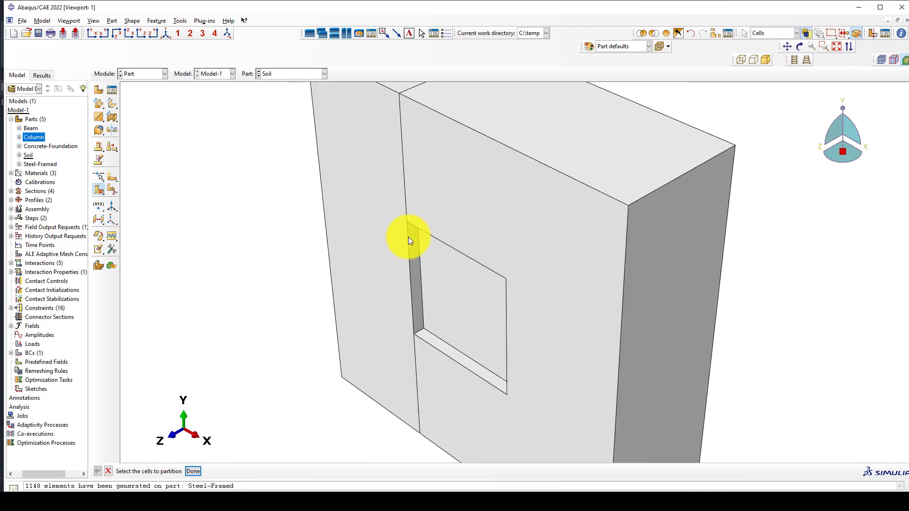
pyautogui.click(452, 222)
pyautogui.middleClick(536, 217)
pyautogui.scroll(-2, 533, 262)
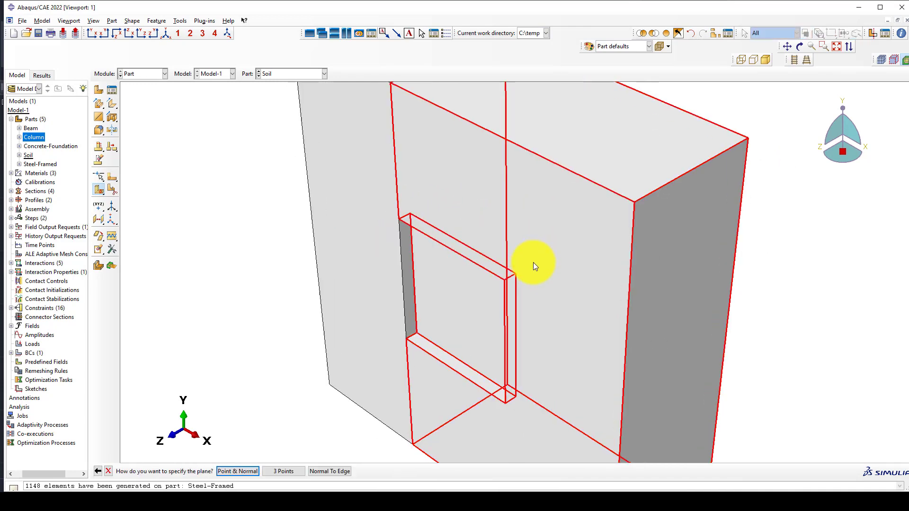
pyautogui.middleClick(522, 279)
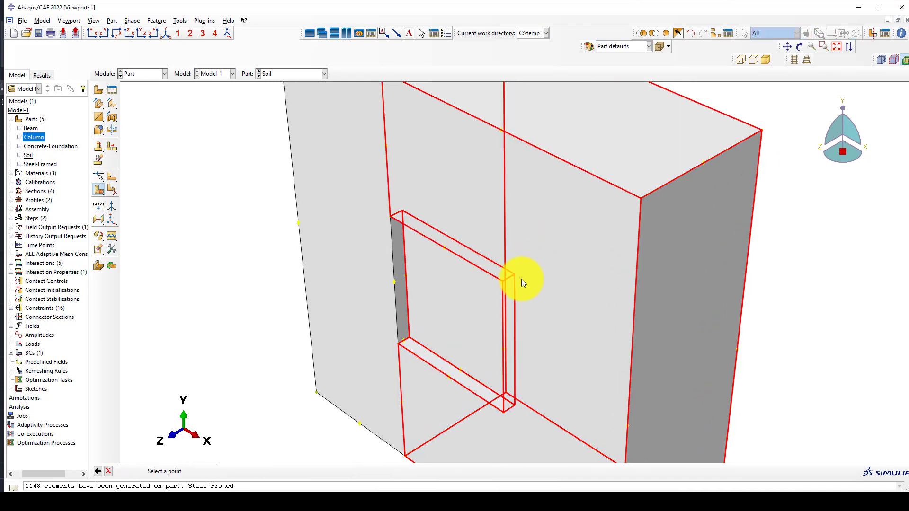
pyautogui.click(493, 279)
pyautogui.click(492, 276)
pyautogui.middleClick(474, 232)
# Step: Partition the middle soil column with a horizontal plane through the recess's upper-left corner, normal to the recess's vertical edge
pyautogui.scroll(2, 471, 231)
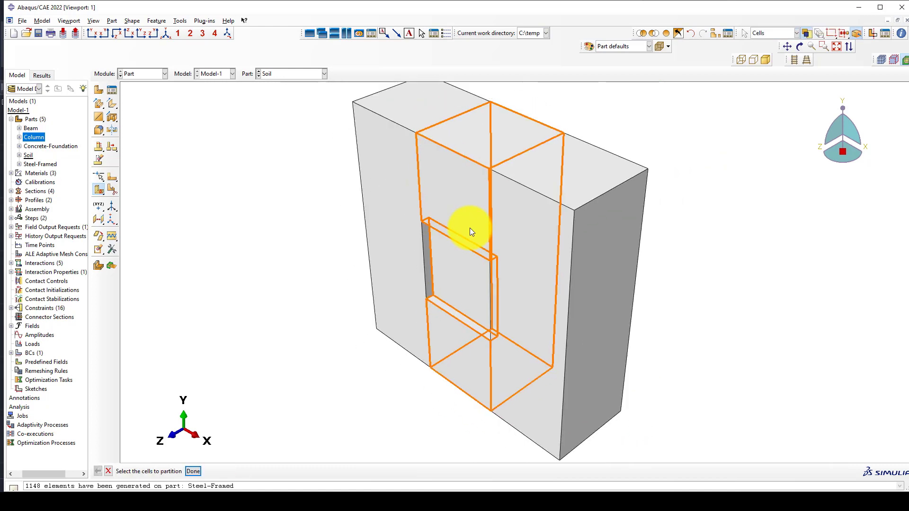
pyautogui.click(453, 237)
pyautogui.scroll(-2, 521, 260)
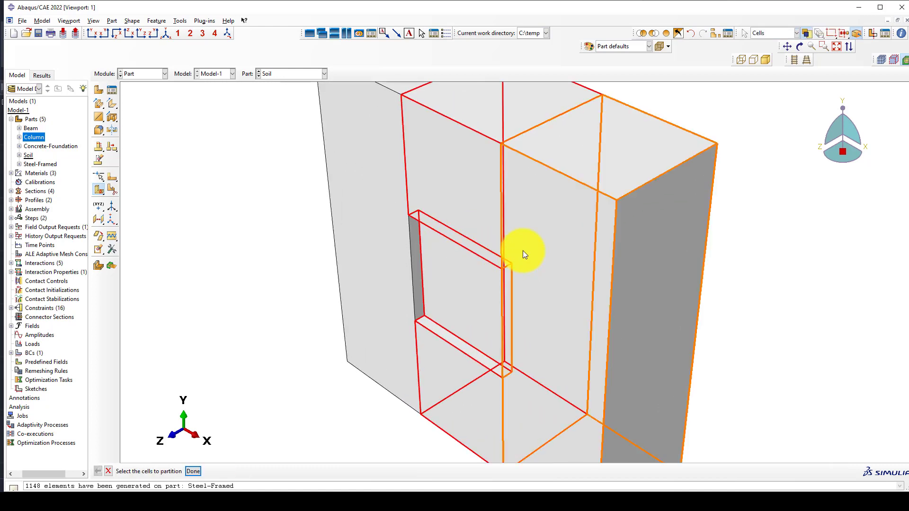
pyautogui.click(429, 210)
pyautogui.middleClick(408, 202)
pyautogui.scroll(-1, 408, 204)
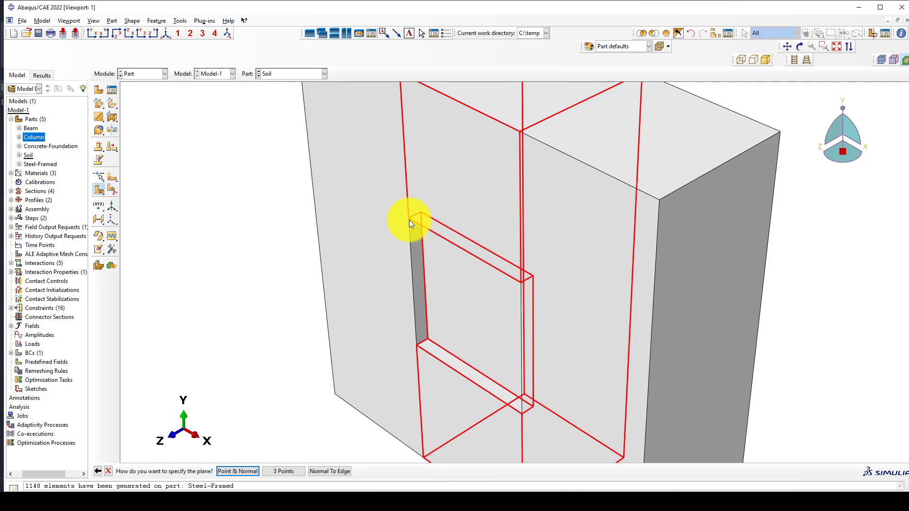
pyautogui.press('Return')
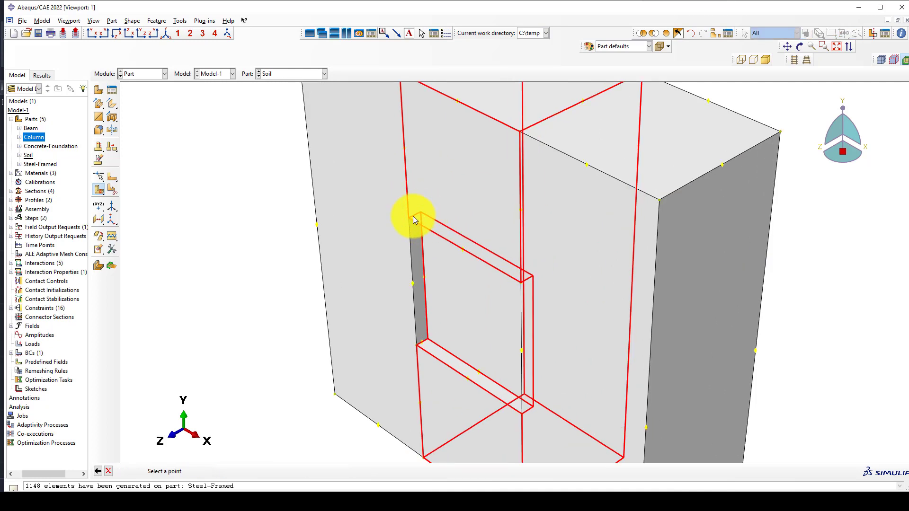
pyautogui.click(409, 221)
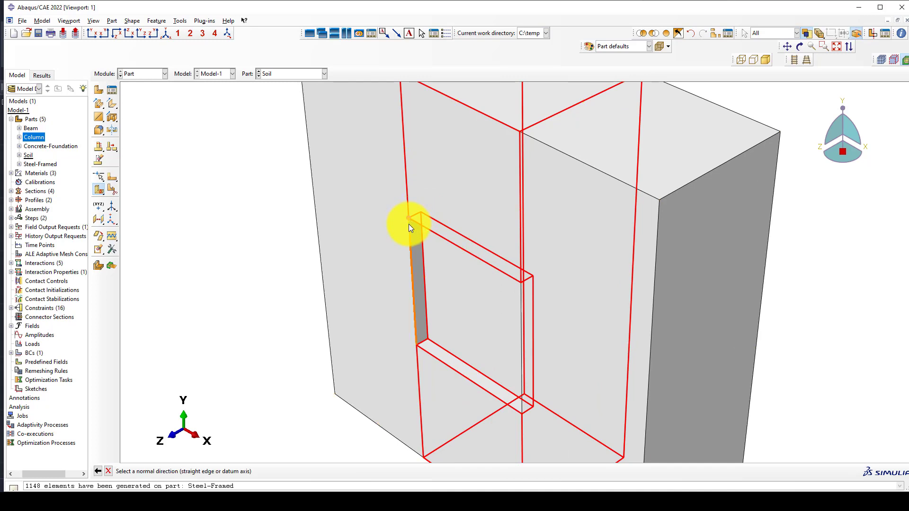
pyautogui.click(410, 225)
pyautogui.middleClick(382, 222)
# Step: Try to partition the middle cell containing the recess at its lower-left corner, using the recess's lower horizontal edge as the normal
pyautogui.scroll(3, 382, 219)
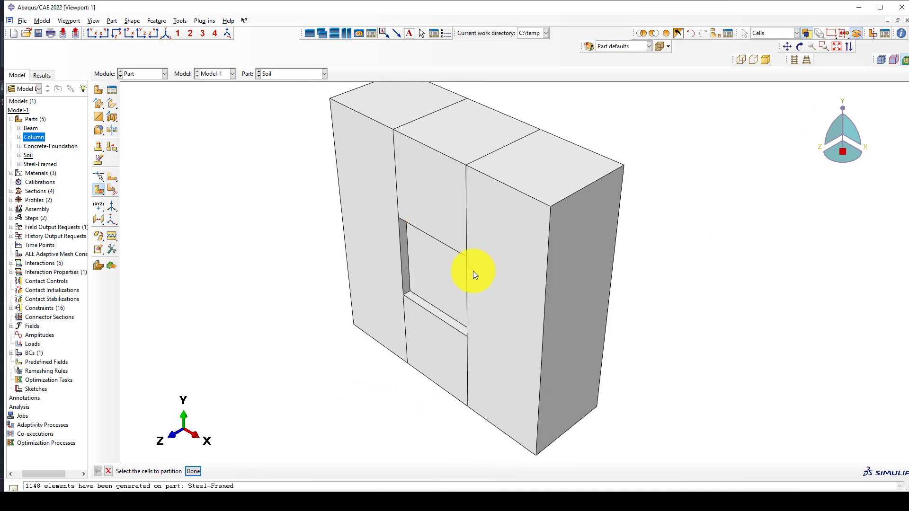
pyautogui.click(495, 278)
pyautogui.scroll(-2, 426, 336)
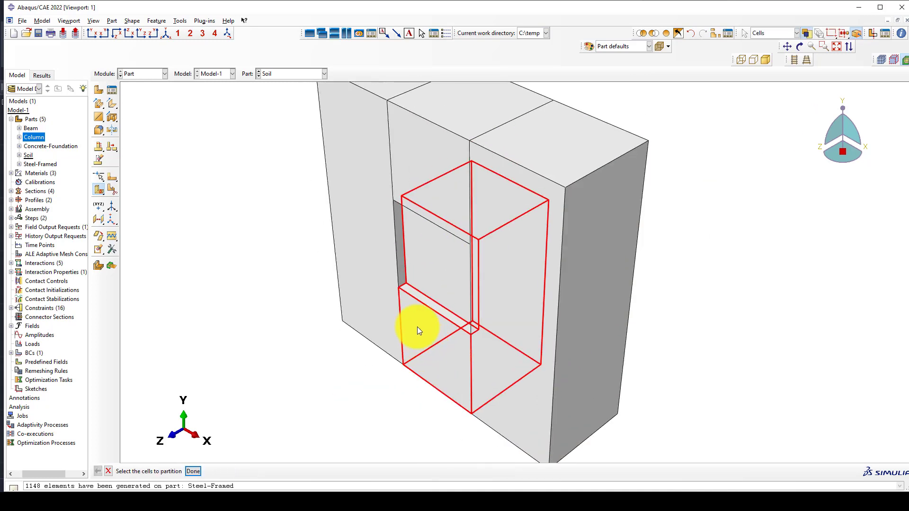
pyautogui.middleClick(408, 308)
pyautogui.scroll(-2, 400, 305)
pyautogui.press('Return')
pyautogui.scroll(-1, 402, 303)
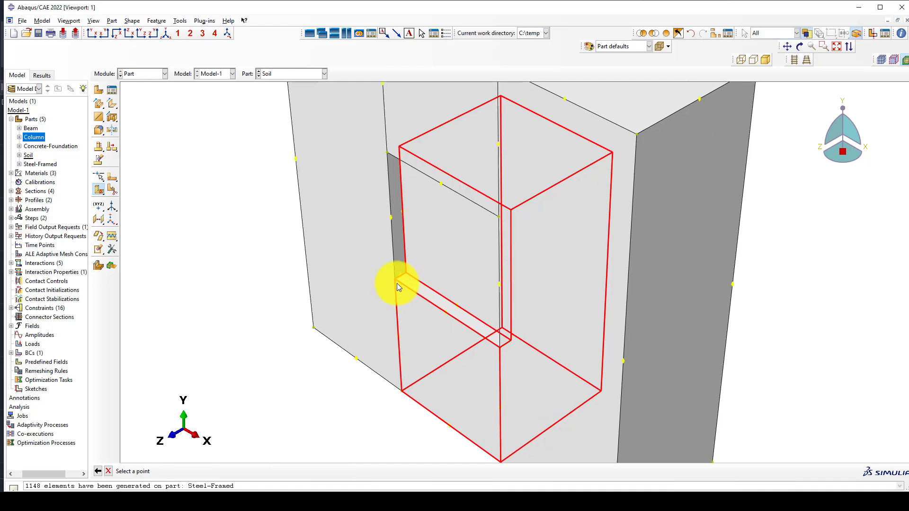
pyautogui.click(398, 283)
pyautogui.click(402, 300)
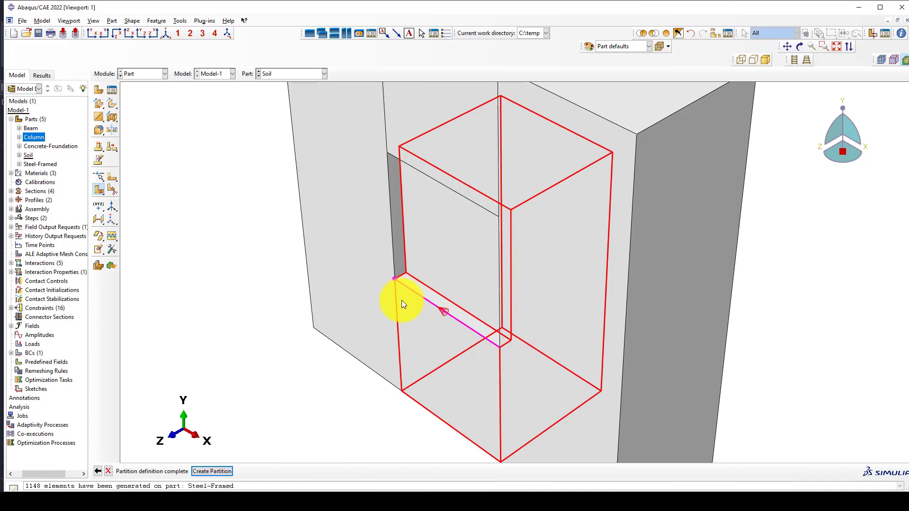
pyautogui.middleClick(402, 300)
pyautogui.click(450, 267)
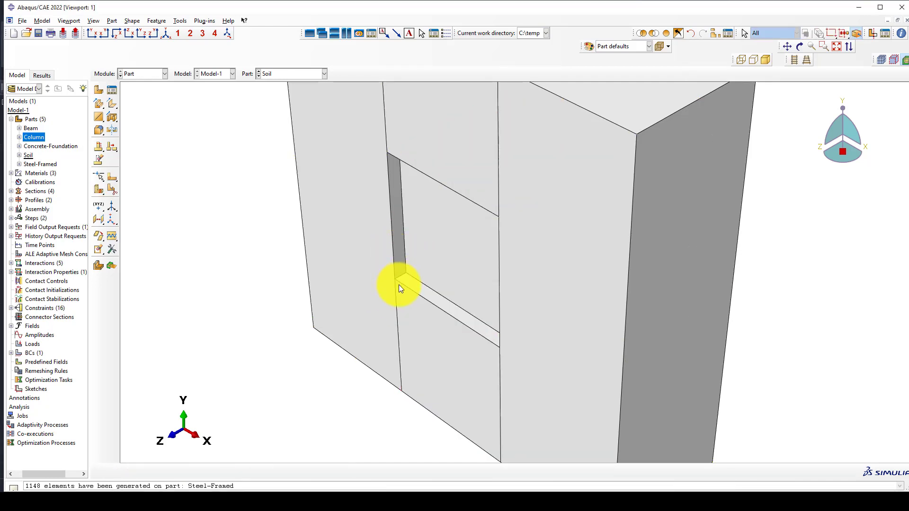
# Step: Partition the middle cell containing the recess with a horizontal plane through the recess's lower-left corner, using point and normal
pyautogui.click(99, 190)
pyautogui.click(423, 342)
pyautogui.middleClick(422, 340)
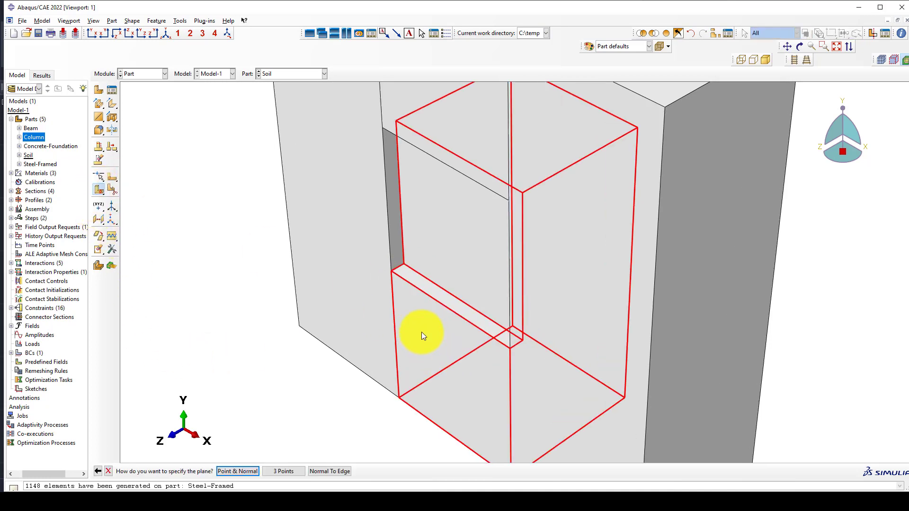
pyautogui.middleClick(422, 331)
pyautogui.click(391, 272)
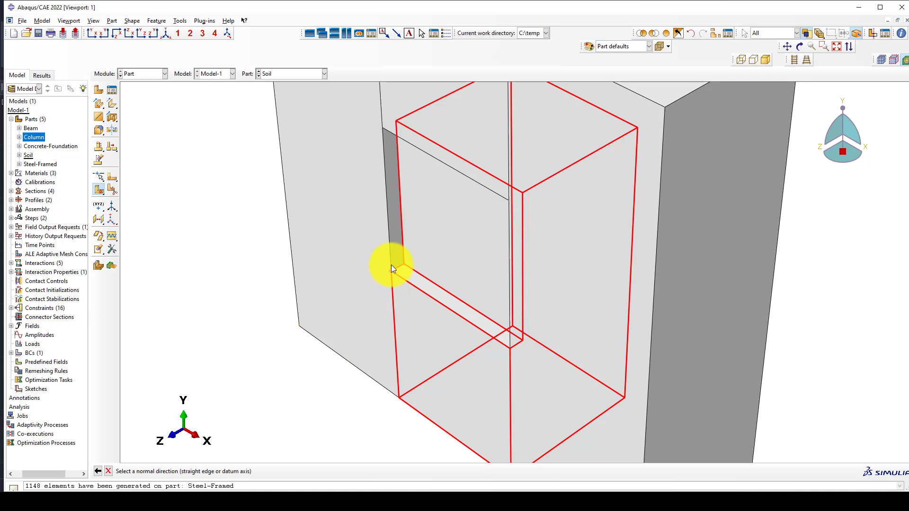
pyautogui.click(388, 274)
# Step: Partition the left soil column with a horizontal plane through the recess's lower-left corner, normal to its vertical edge
pyautogui.click(370, 293)
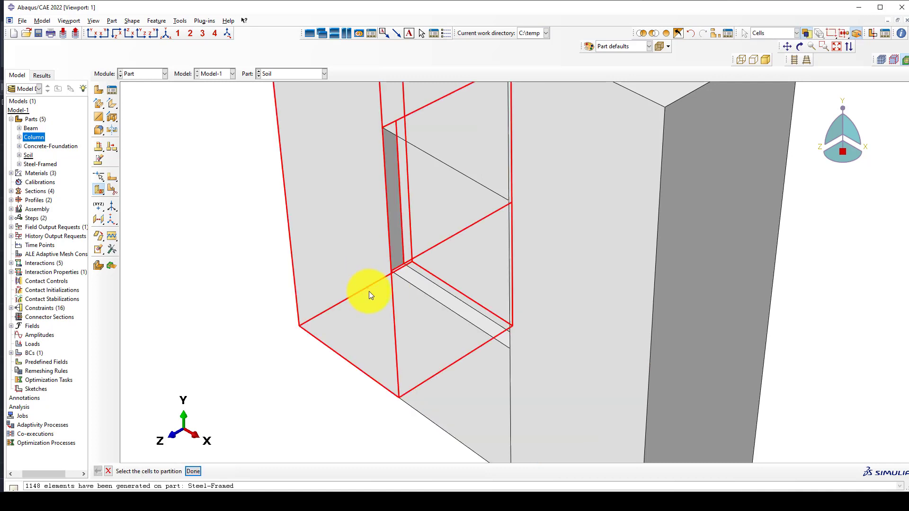
pyautogui.middleClick(372, 289)
pyautogui.middleClick(380, 280)
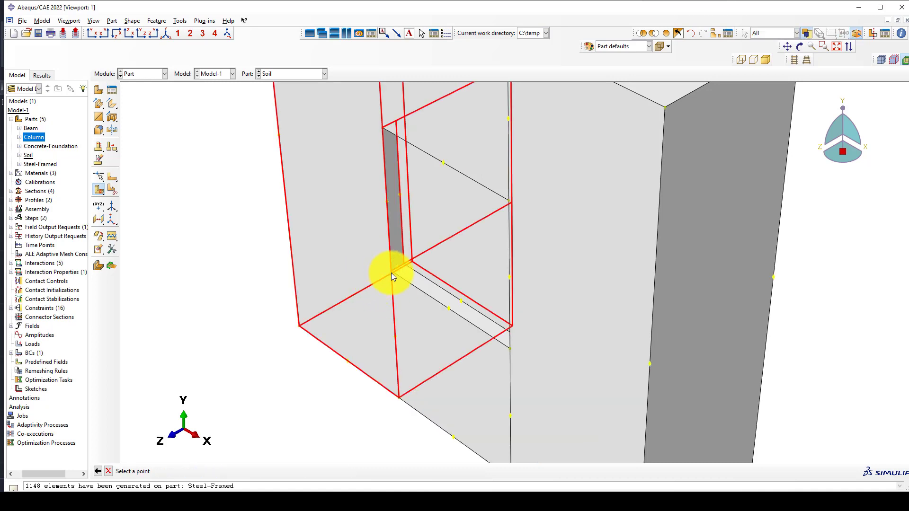
pyautogui.click(391, 273)
pyautogui.click(391, 260)
pyautogui.middleClick(372, 292)
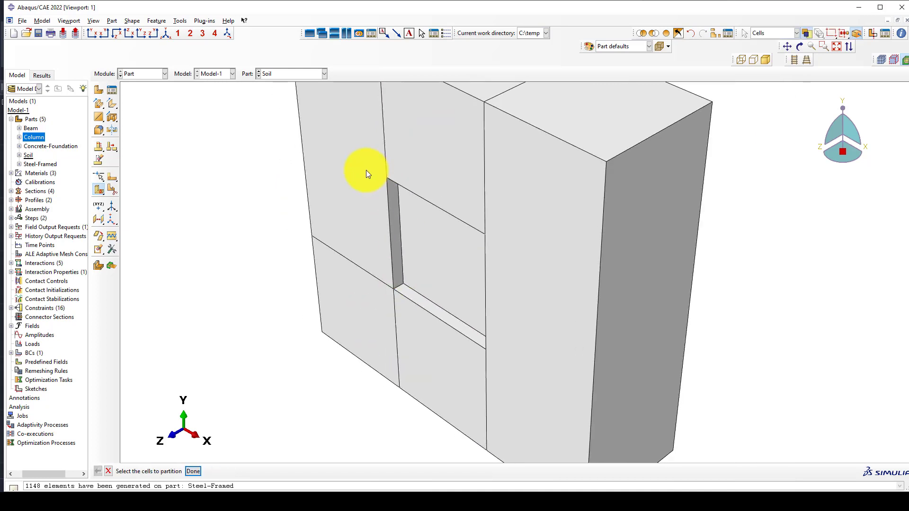
# Step: Partition the upper cell of the left soil column with a horizontal plane through the recess's upper-left corner
pyautogui.click(379, 201)
pyautogui.middleClick(376, 197)
pyautogui.scroll(3, 376, 198)
pyautogui.middleClick(377, 198)
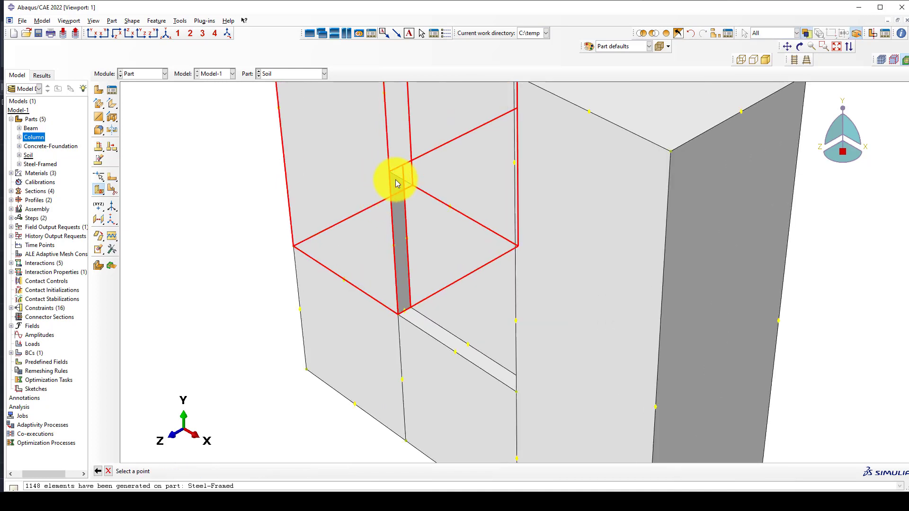
pyautogui.click(391, 178)
pyautogui.click(391, 182)
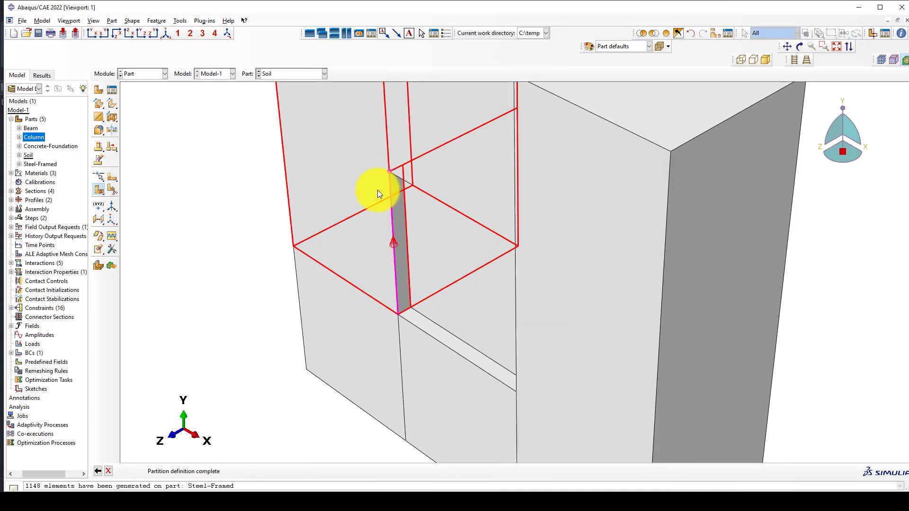
pyautogui.middleClick(375, 193)
# Step: Partition the right soil column with a horizontal plane through the recess's upper-right corner, using point and normal
pyautogui.scroll(-1, 351, 225)
pyautogui.scroll(-3, 352, 224)
pyautogui.click(544, 309)
pyautogui.scroll(1, 491, 300)
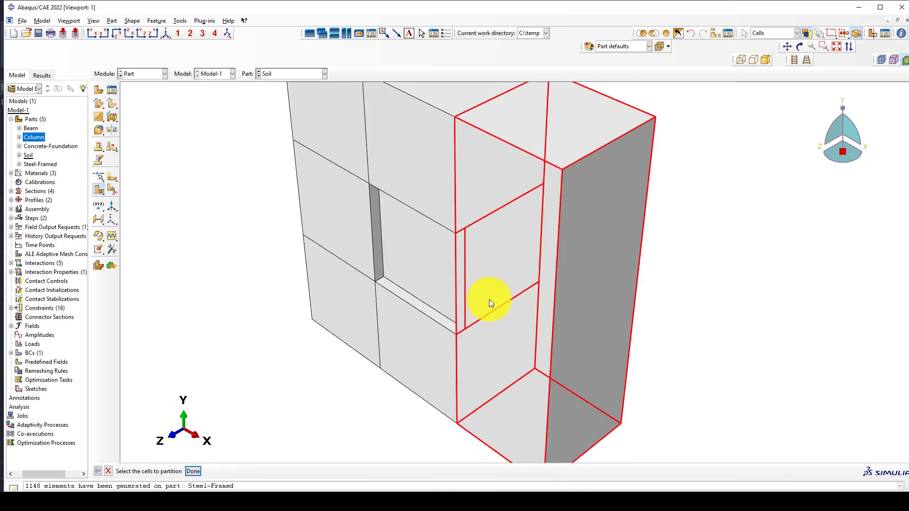
pyautogui.middleClick(488, 297)
pyautogui.scroll(3, 475, 269)
pyautogui.middleClick(474, 265)
pyautogui.click(451, 224)
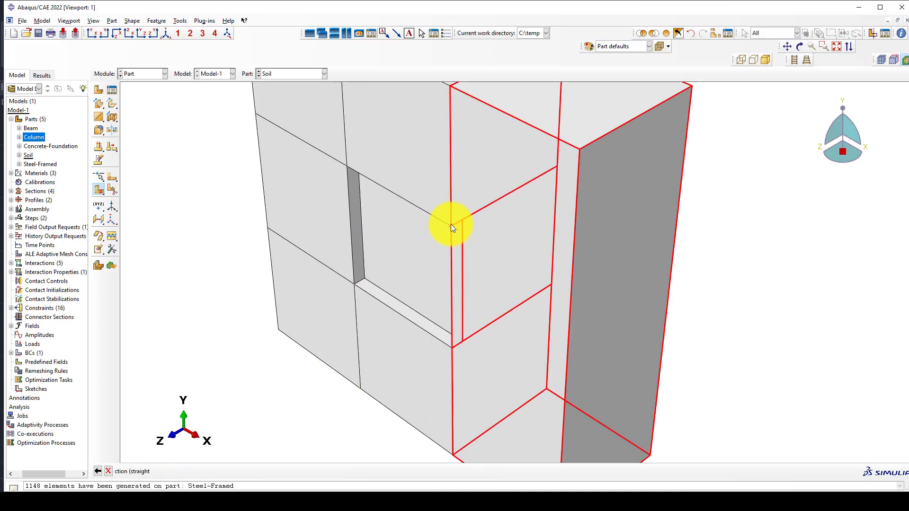
pyautogui.click(453, 222)
pyautogui.middleClick(454, 234)
# Step: Partition the lower cell of the right soil column with a horizontal plane through the recess's lower-right corner, using point and normal
pyautogui.scroll(-3, 468, 231)
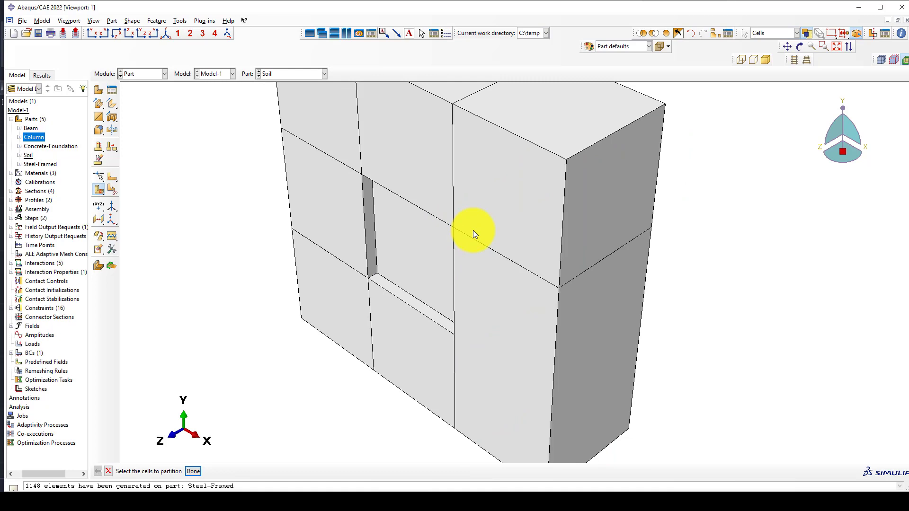
pyautogui.click(475, 356)
pyautogui.scroll(2, 473, 354)
pyautogui.middleClick(466, 346)
pyautogui.scroll(2, 465, 345)
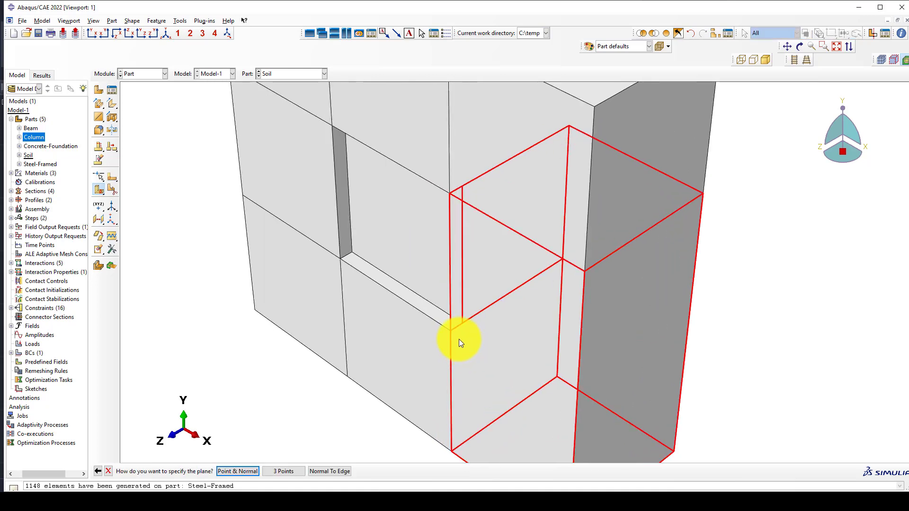
pyautogui.middleClick(459, 339)
pyautogui.click(451, 331)
pyautogui.click(451, 345)
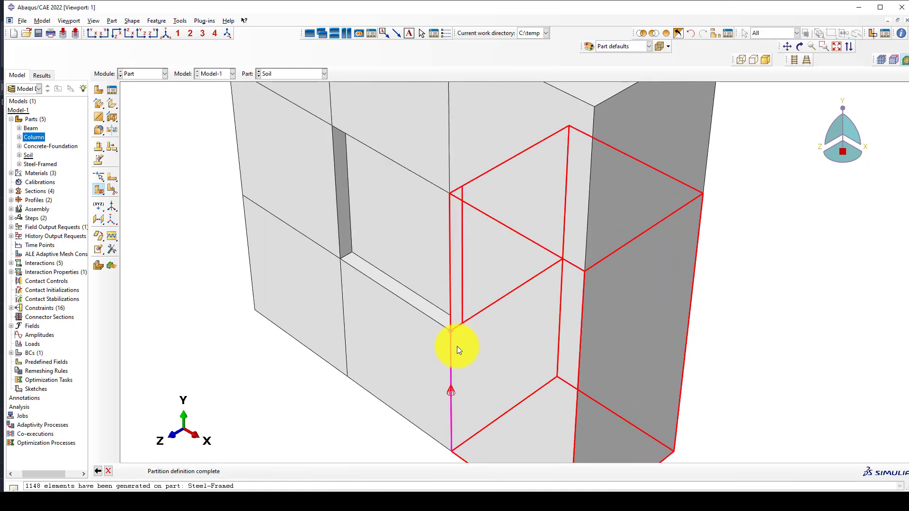
pyautogui.middleClick(458, 345)
pyautogui.scroll(-2, 465, 337)
pyautogui.scroll(-1, 463, 334)
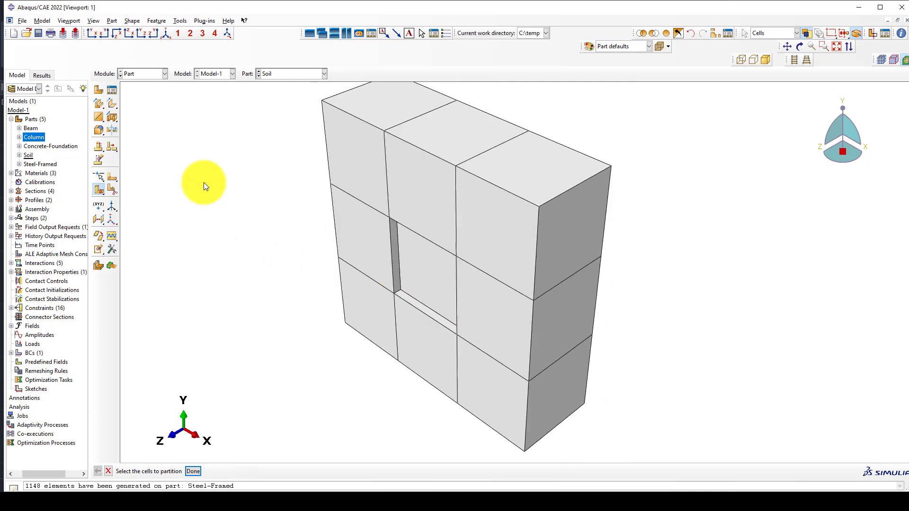
# Step: Seed the partitioned Soil part with an approximate global size of 1000 and mesh it
pyautogui.click(158, 74)
pyautogui.click(143, 138)
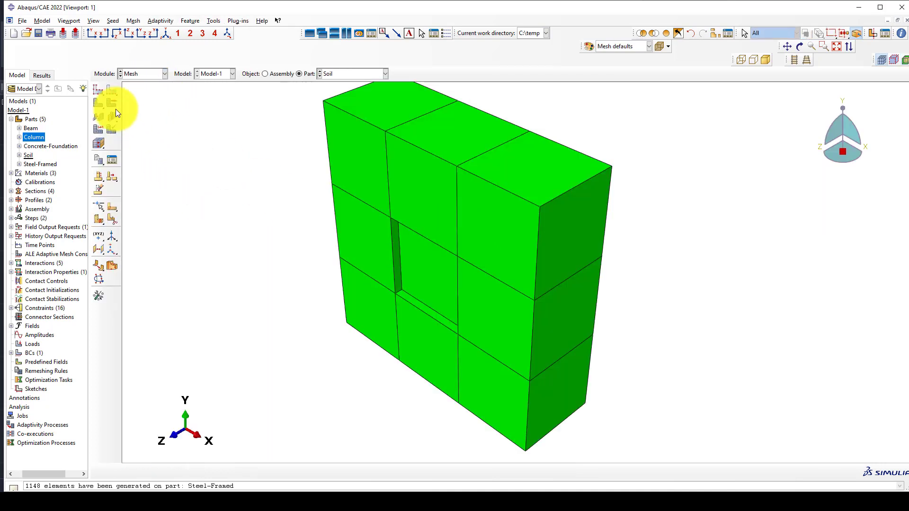
pyautogui.click(98, 89)
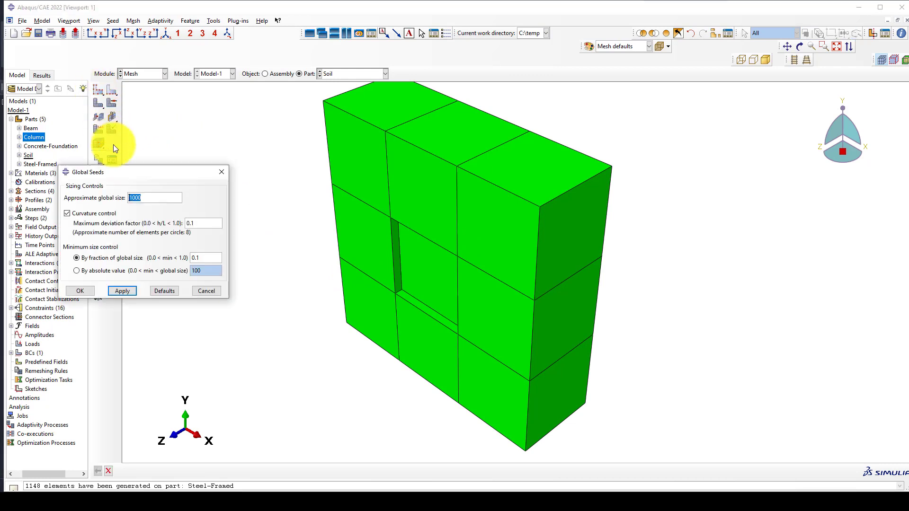
pyautogui.click(117, 293)
pyautogui.click(86, 290)
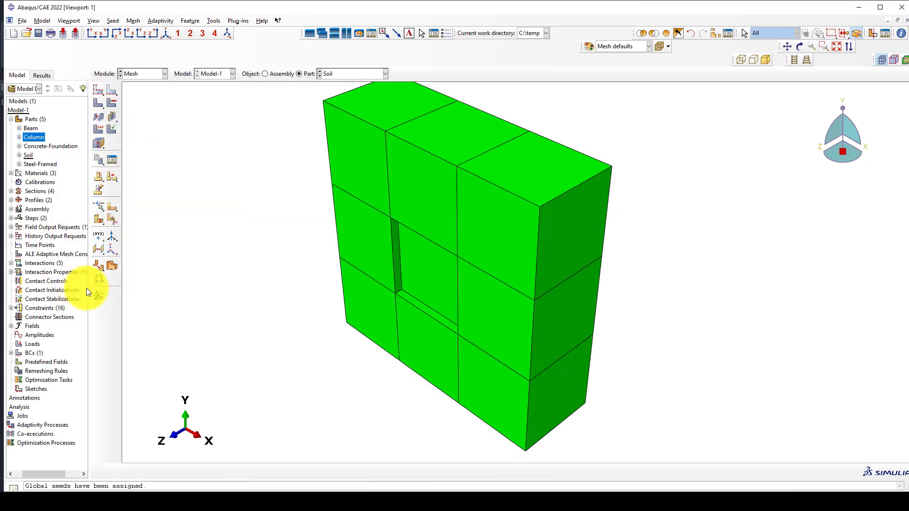
pyautogui.click(99, 104)
pyautogui.click(177, 470)
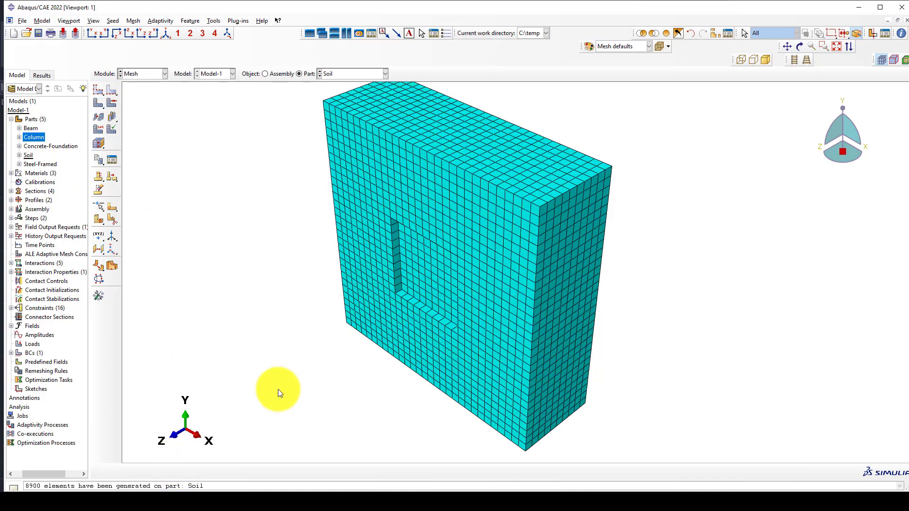
# Step: Display the whole assembly in the Mesh module and examine the foundation and soil meshes
pyautogui.click(273, 74)
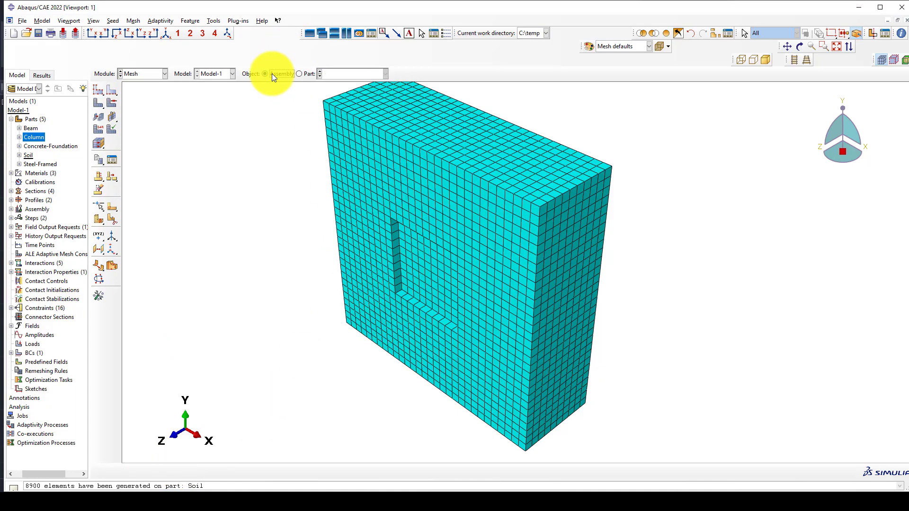
pyautogui.scroll(5, 406, 294)
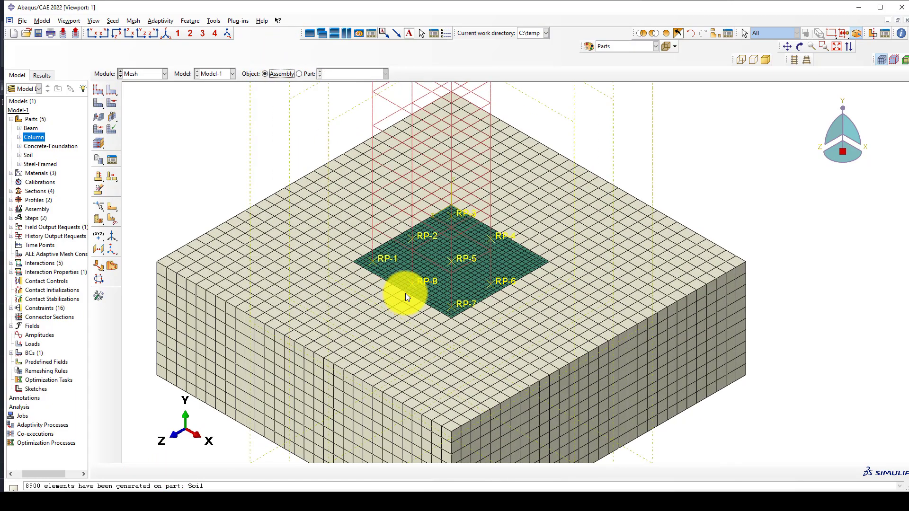
pyautogui.scroll(-6, 431, 288)
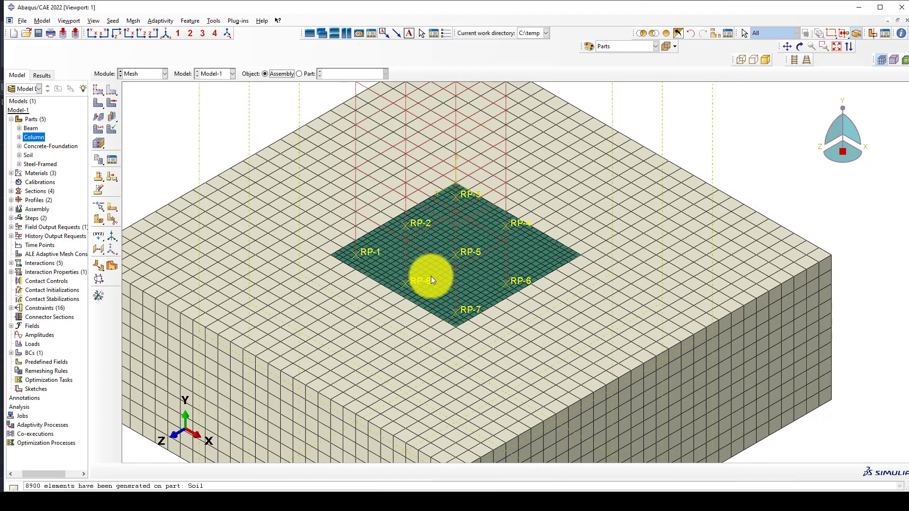
pyautogui.scroll(-2, 365, 277)
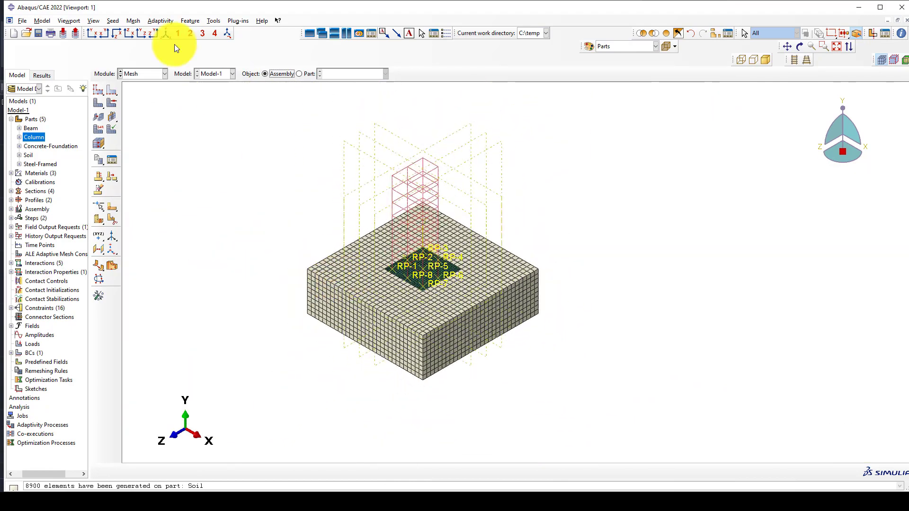
# Step: Hide the datum planes and reference point labels in the assembly display
pyautogui.click(131, 19)
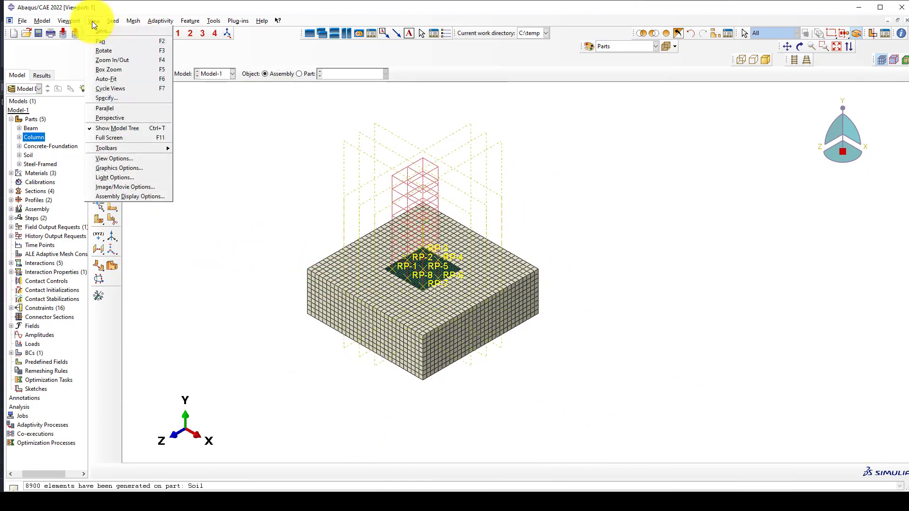
pyautogui.click(114, 21)
pyautogui.moveTo(93, 22)
pyautogui.click(135, 198)
pyautogui.click(95, 82)
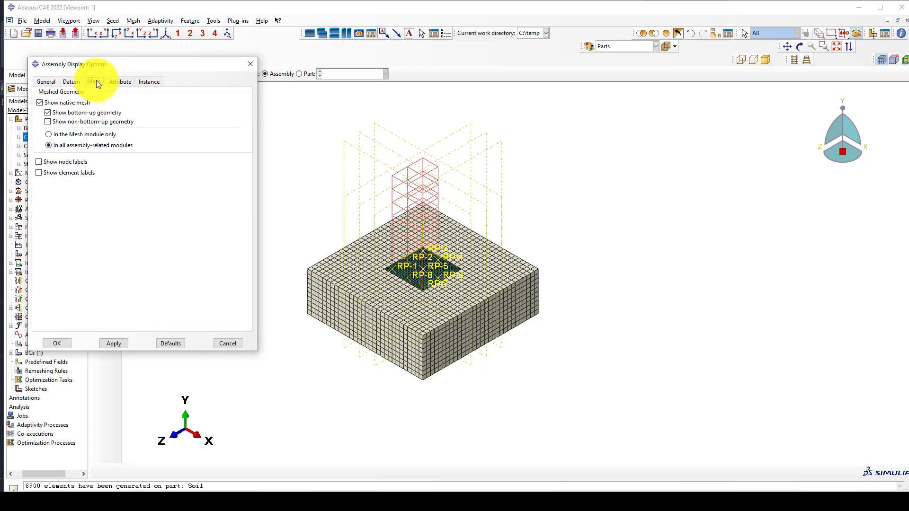
pyautogui.click(72, 84)
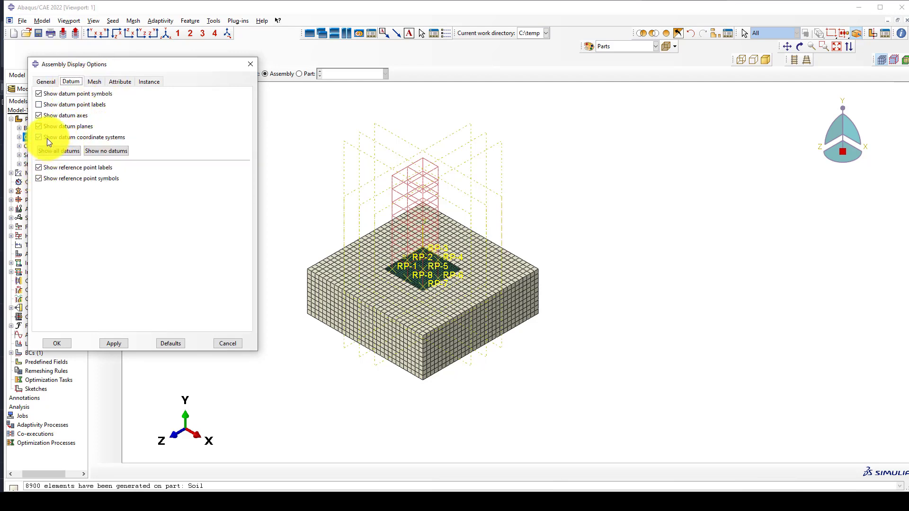
pyautogui.click(58, 127)
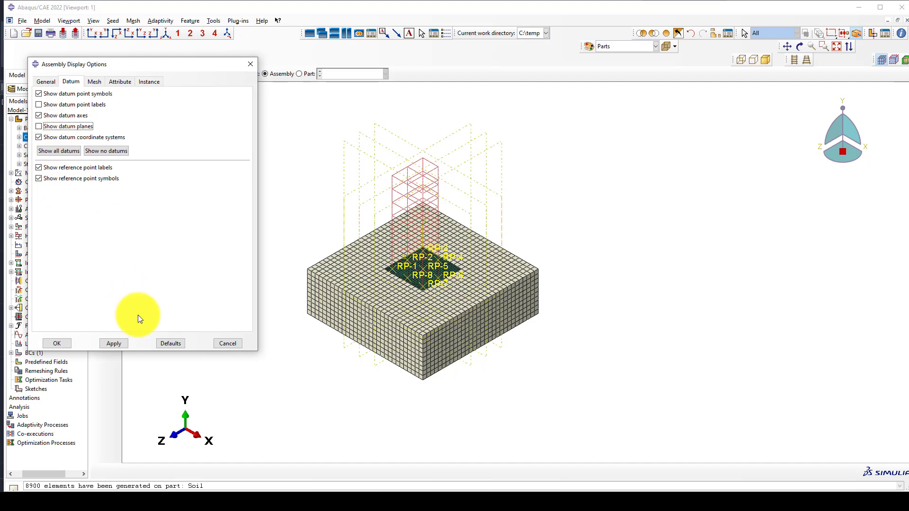
pyautogui.click(114, 344)
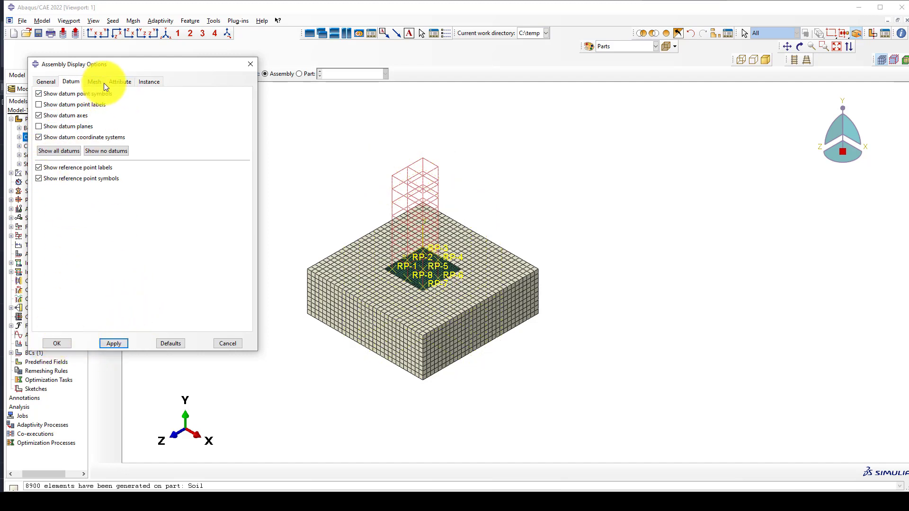
pyautogui.click(55, 167)
pyautogui.click(107, 345)
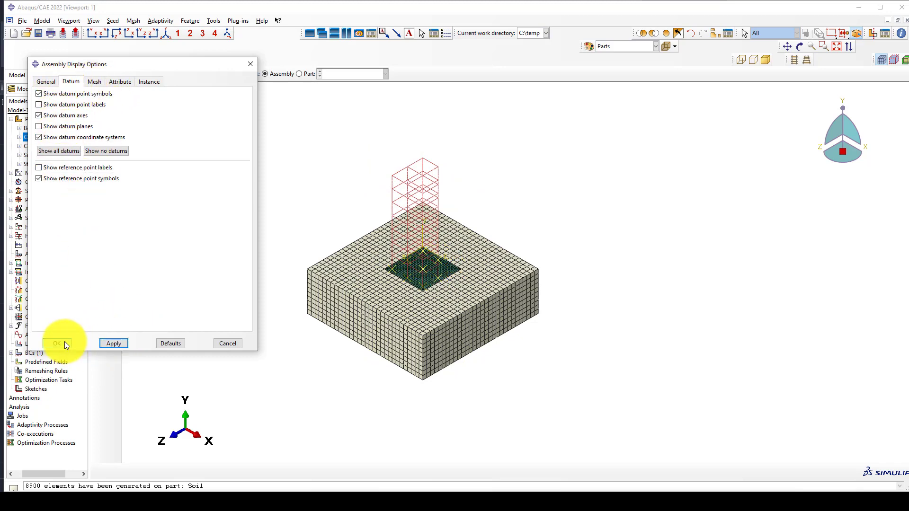
pyautogui.click(64, 342)
pyautogui.scroll(2, 393, 246)
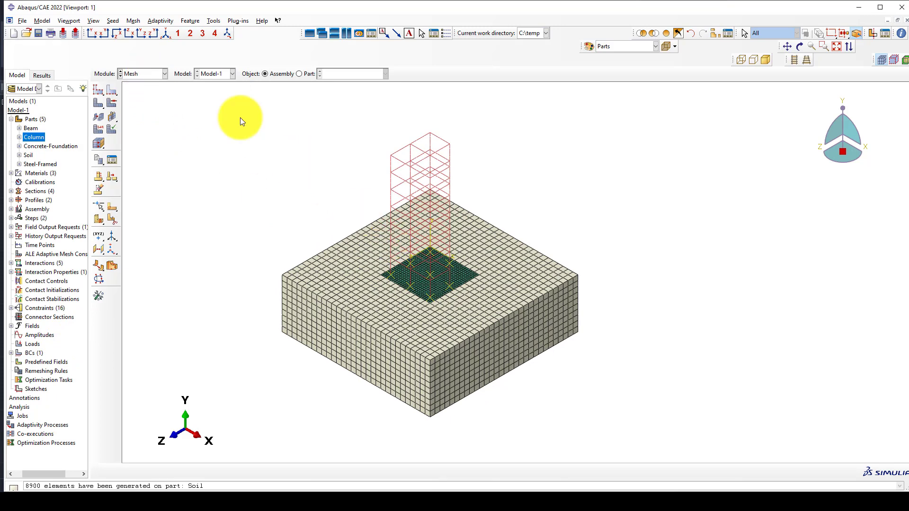
pyautogui.click(97, 21)
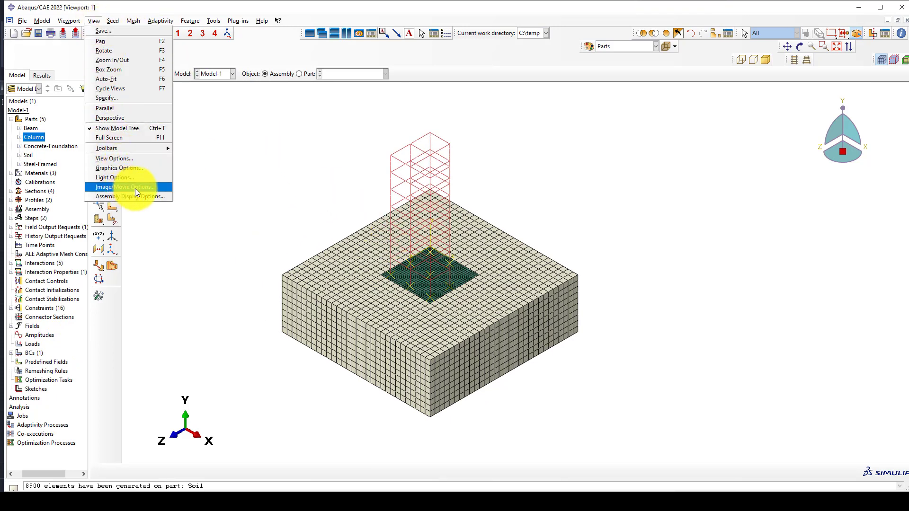
pyautogui.click(200, 148)
# Step: Open the Job Manager in the Job module and move it clear of the meshed assembly
pyautogui.click(142, 73)
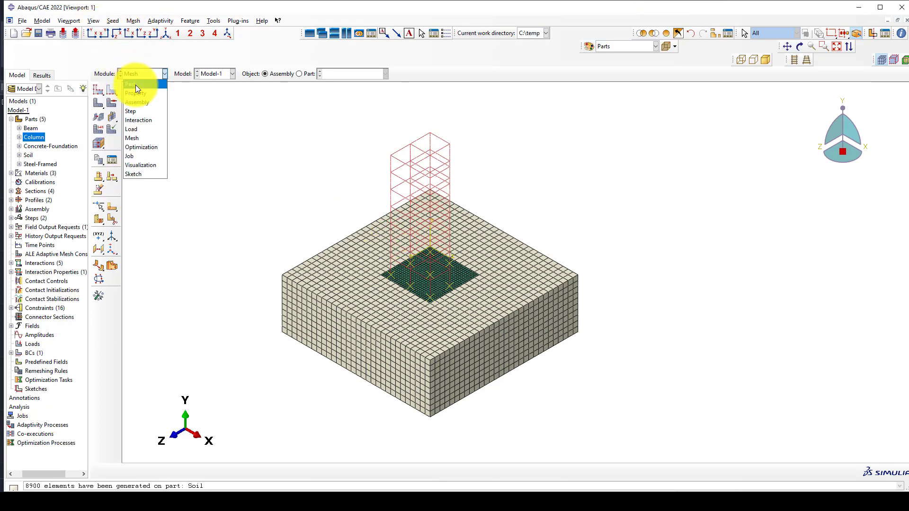
pyautogui.click(146, 155)
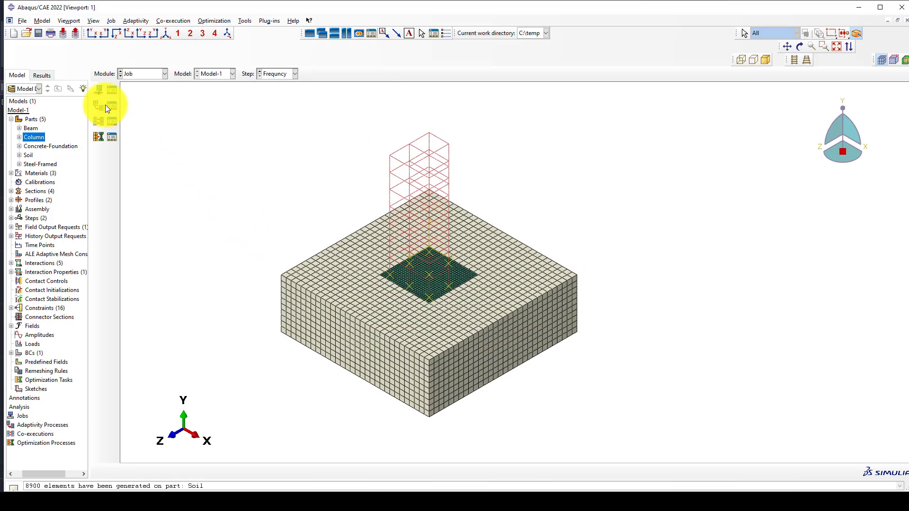
pyautogui.click(111, 91)
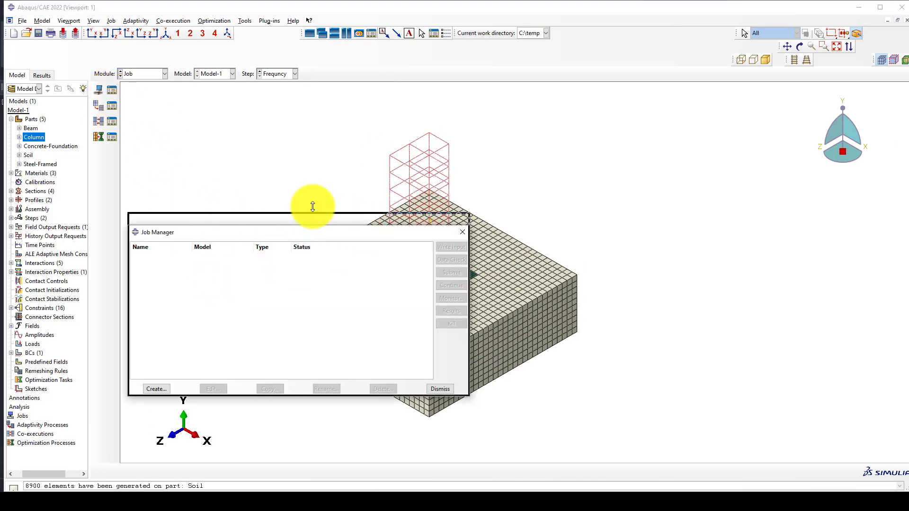
pyautogui.moveTo(313, 230); pyautogui.dragTo(214, 168)
pyautogui.scroll(6, 569, 238)
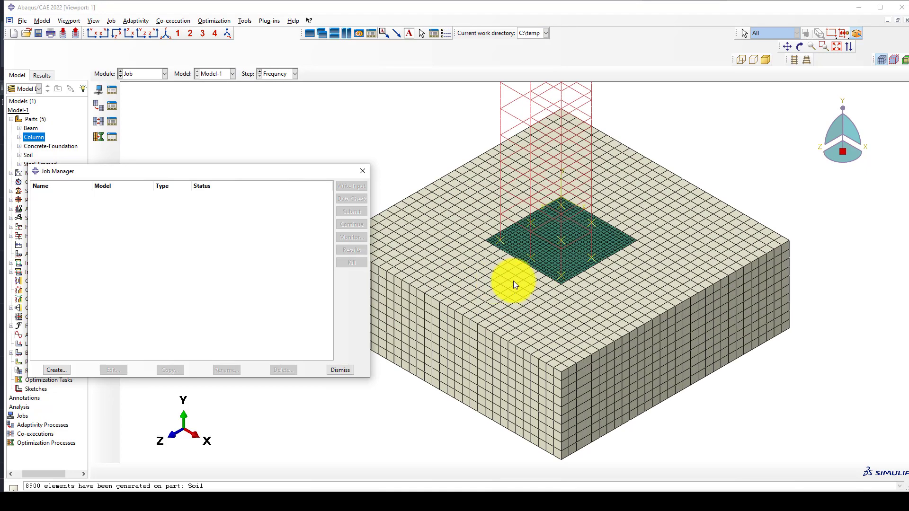
pyautogui.scroll(-1, 513, 277)
pyautogui.scroll(3, 463, 305)
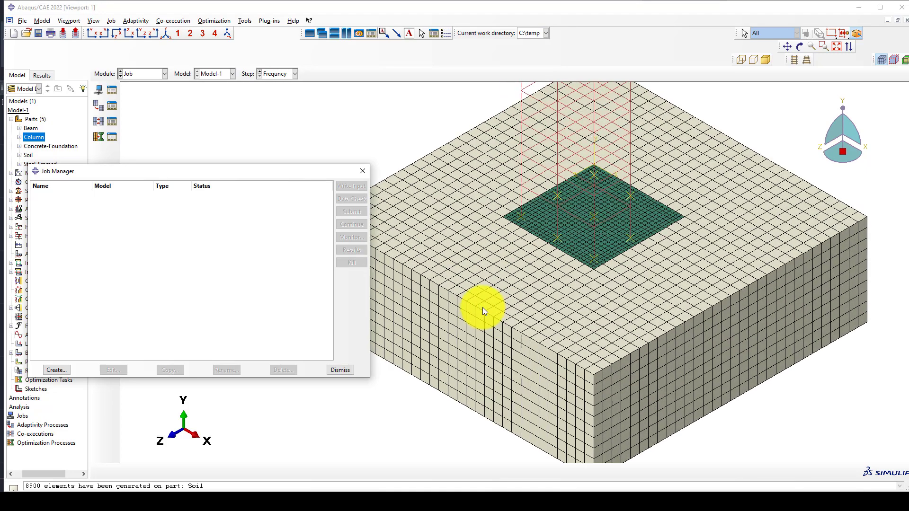
pyautogui.scroll(-2, 482, 308)
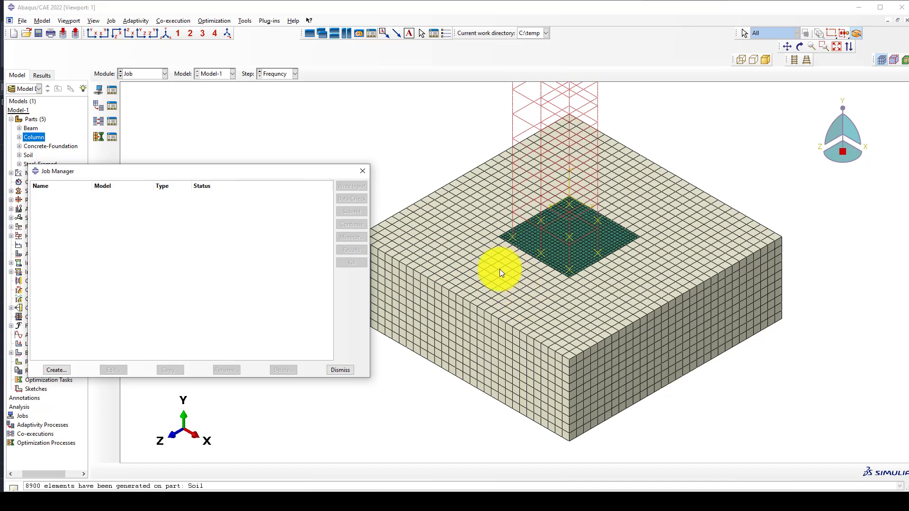
pyautogui.scroll(-1, 522, 264)
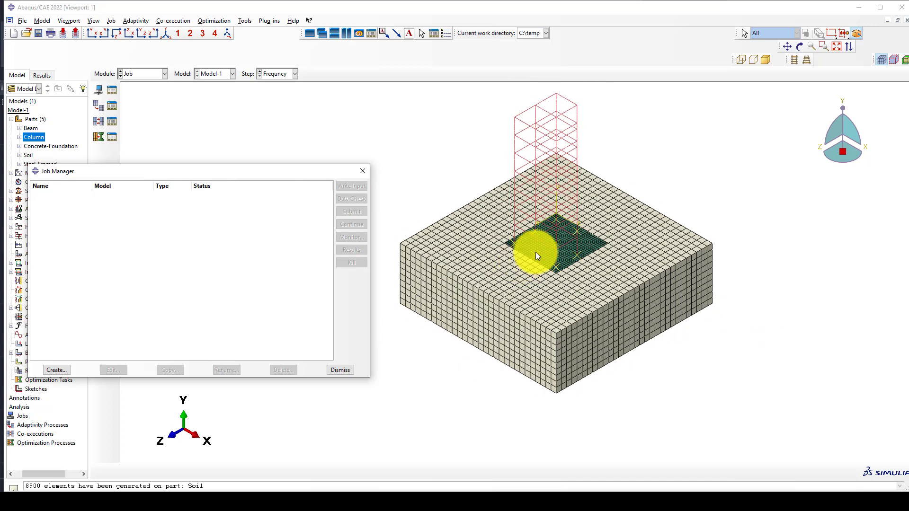
# Step: Create a full analysis job named Modal from Model-1 and submit it
pyautogui.click(67, 370)
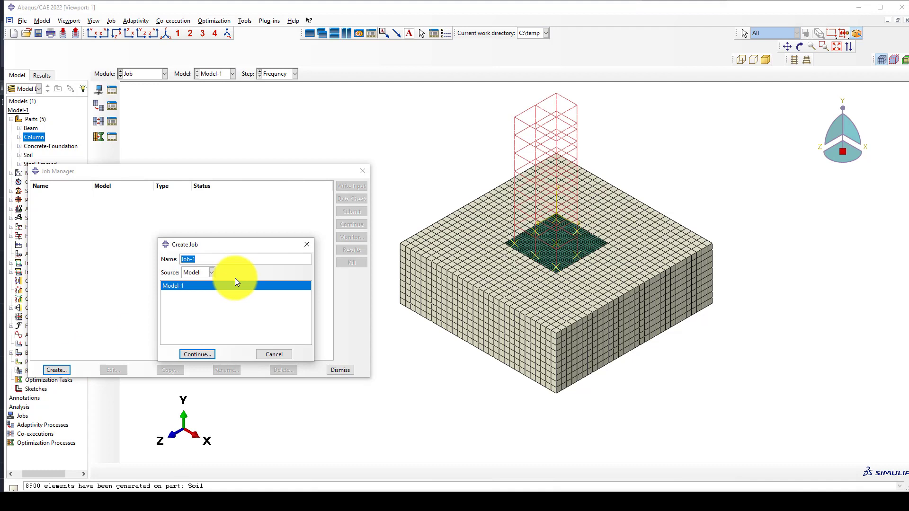
pyautogui.write('Modal')
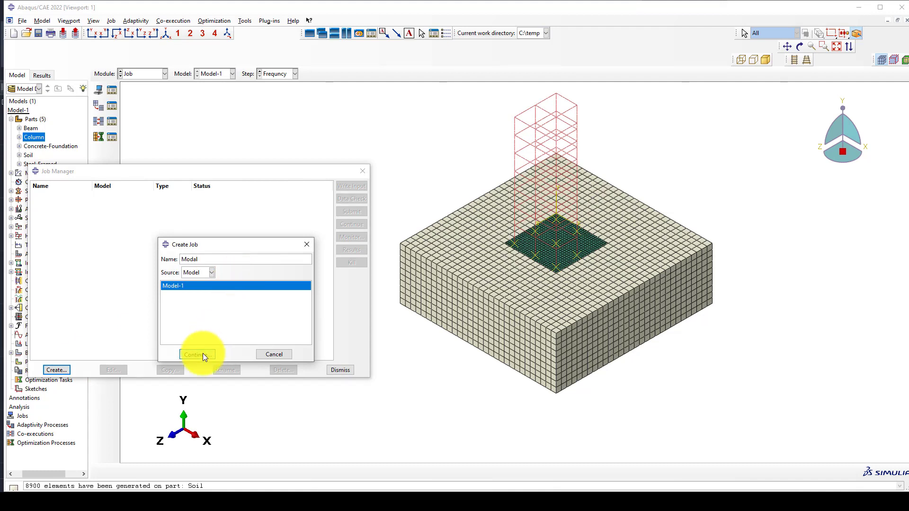
pyautogui.click(202, 354)
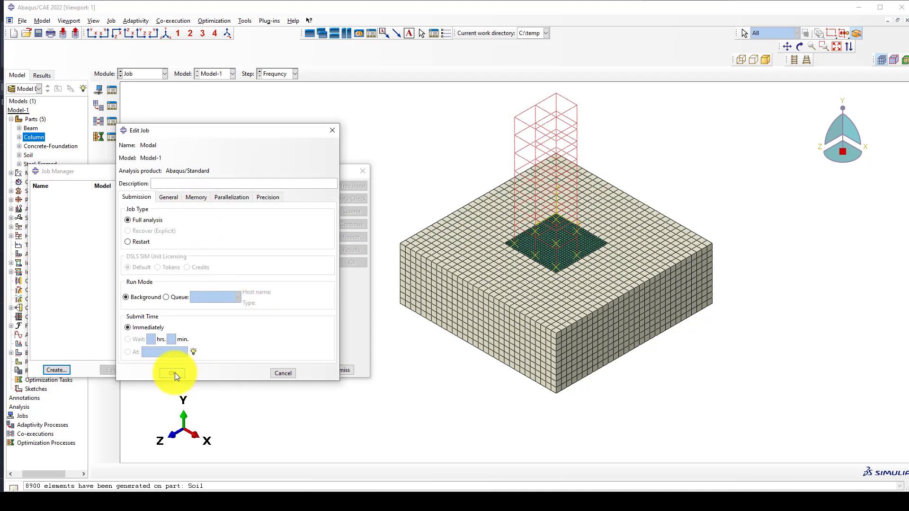
pyautogui.click(175, 373)
pyautogui.click(350, 212)
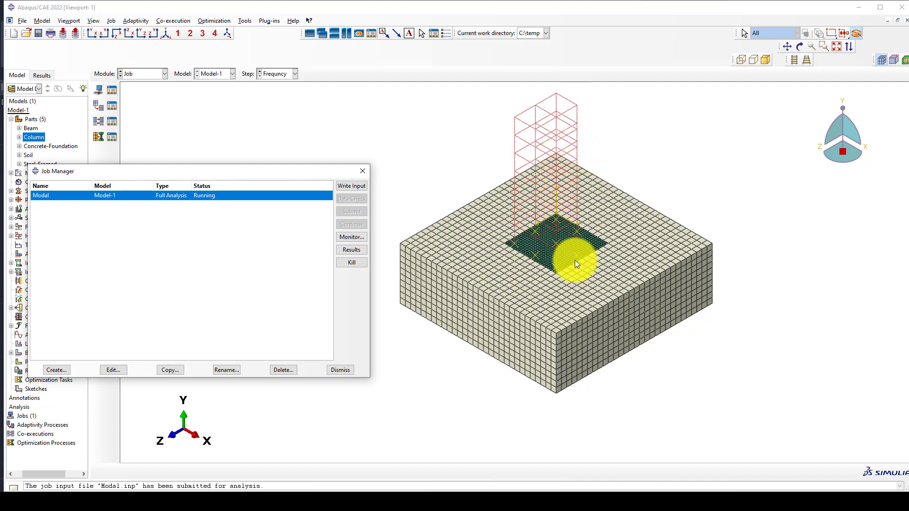
# Step: Check the running Modal job in its monitor, then minimize the monitor
pyautogui.scroll(2, 571, 256)
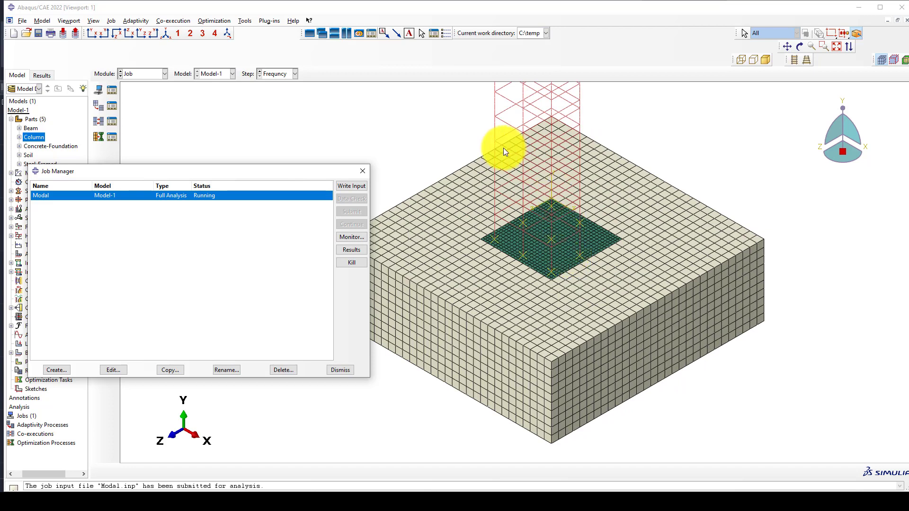
pyautogui.click(352, 237)
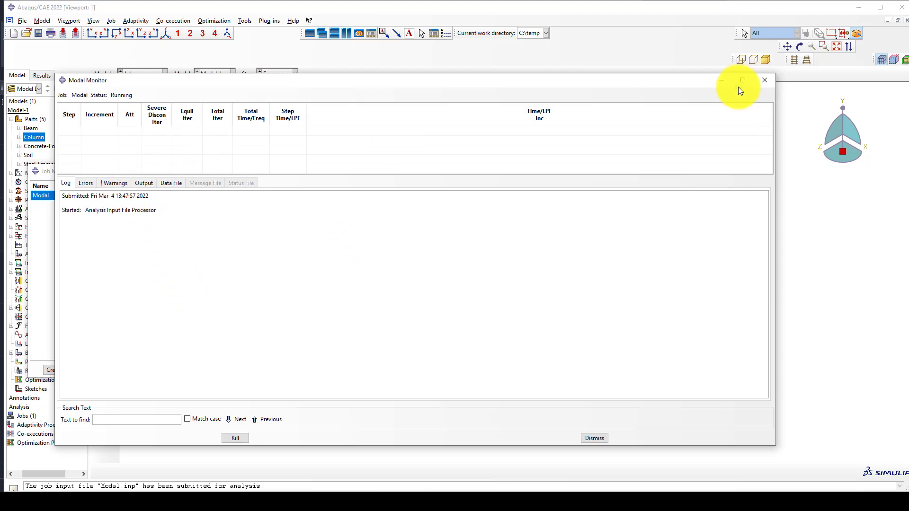
pyautogui.click(721, 80)
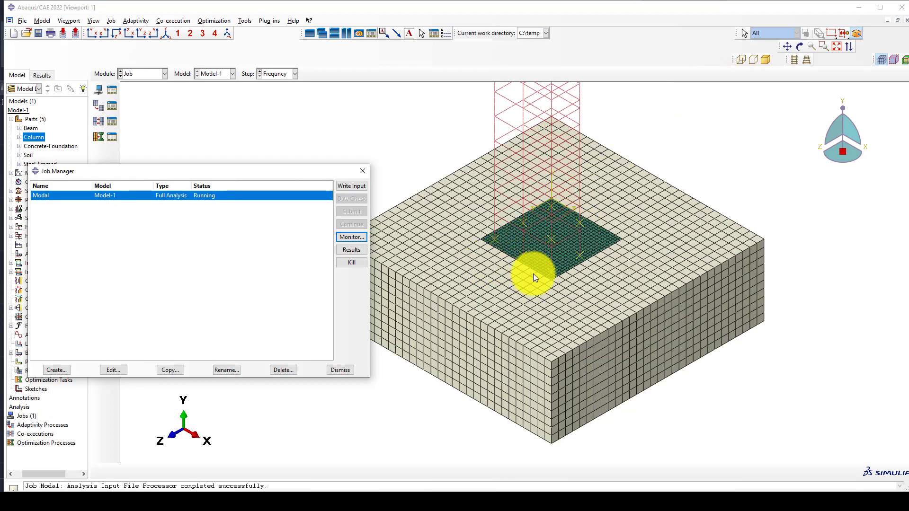
pyautogui.scroll(-1, 533, 273)
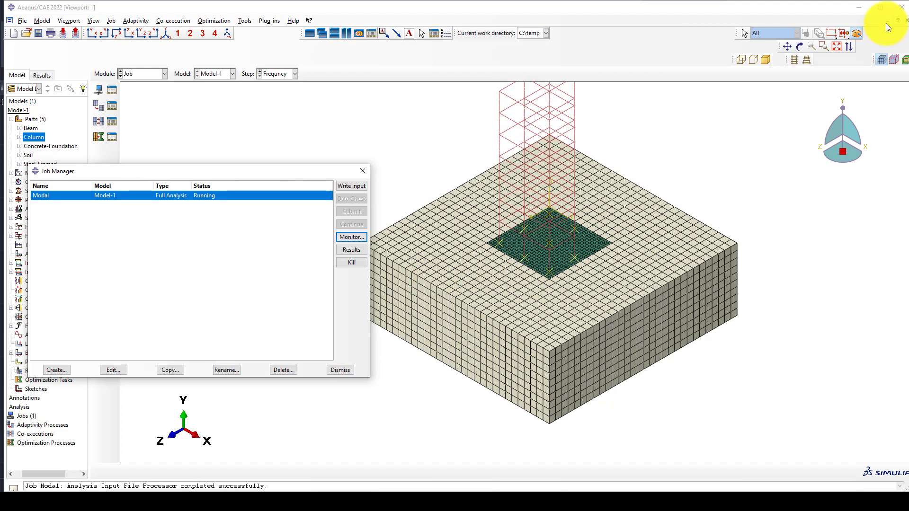
# Step: Reopen the Modal job's monitor to check its progress and completion log, then close it
pyautogui.click(879, 7)
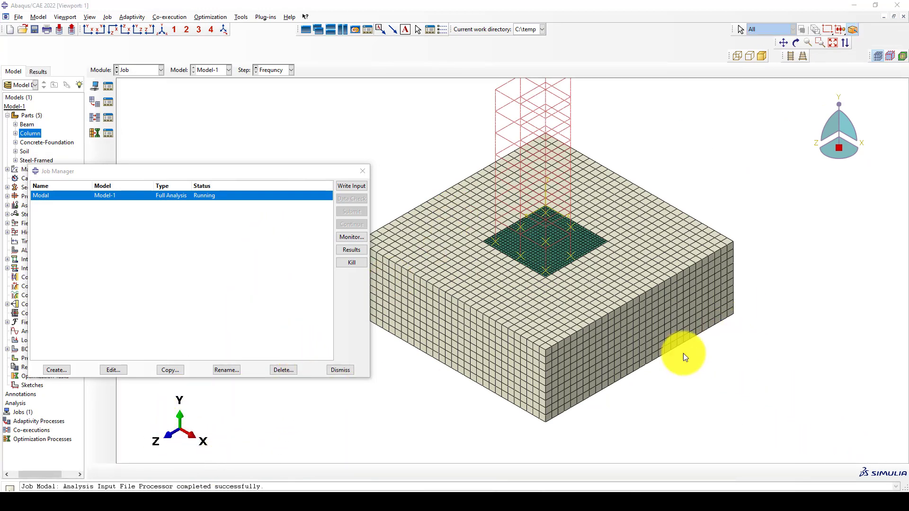
pyautogui.click(349, 238)
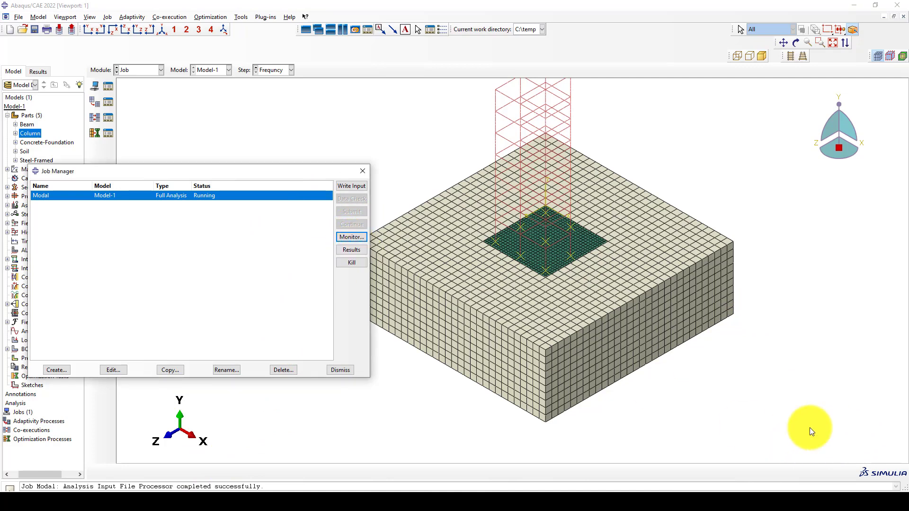
pyautogui.click(677, 478)
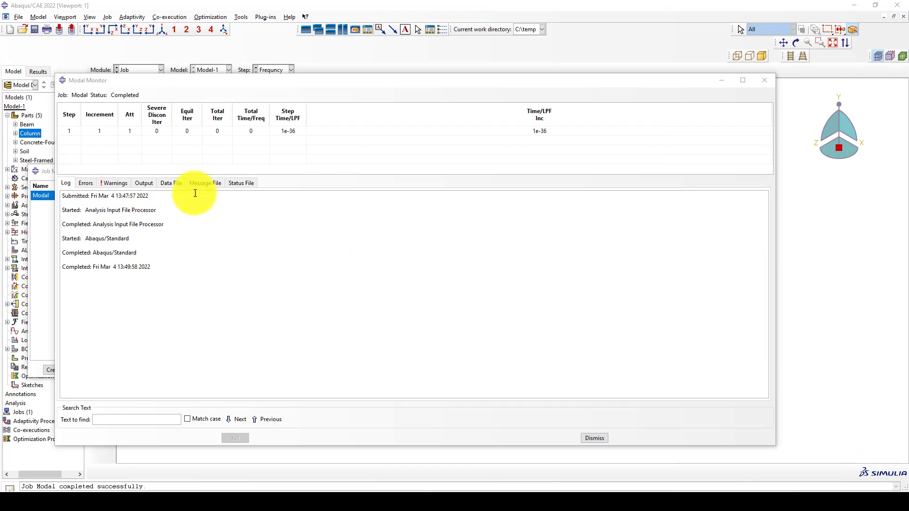
pyautogui.click(765, 80)
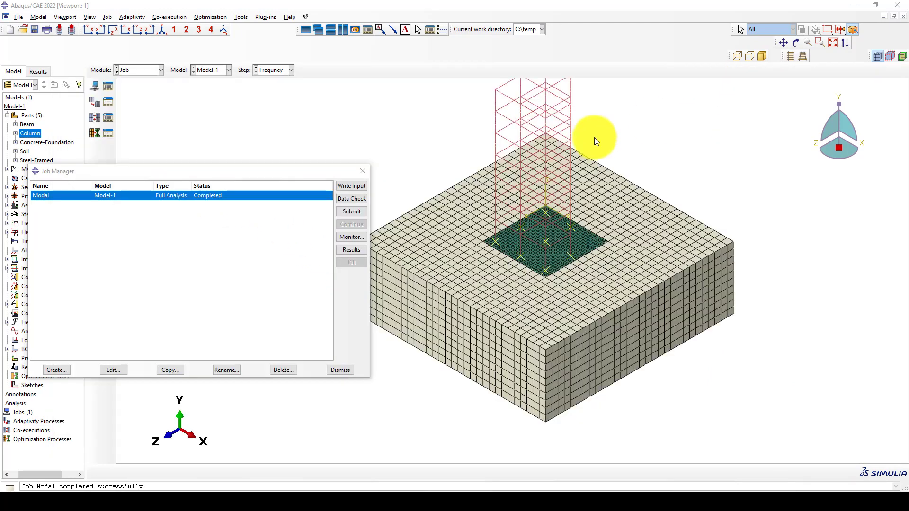
# Step: Open the Modal job's results in the Visualization module
pyautogui.click(351, 250)
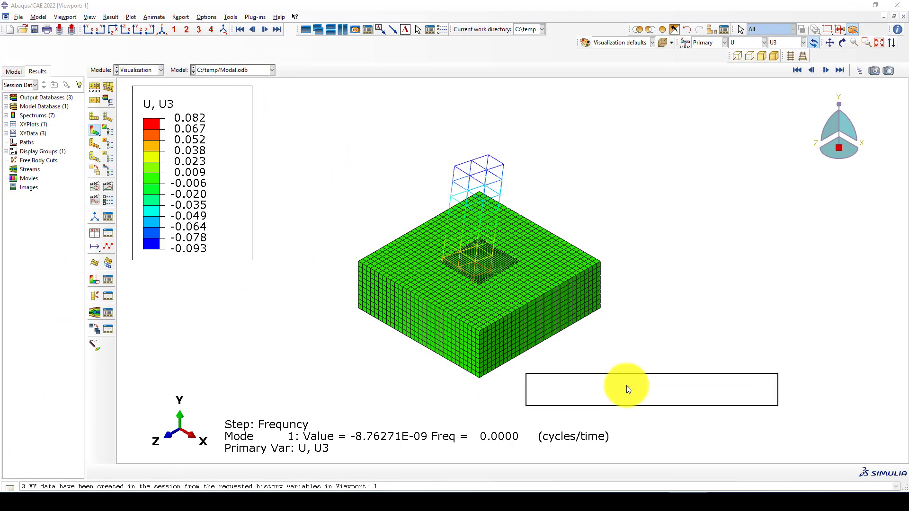
pyautogui.scroll(2, 431, 279)
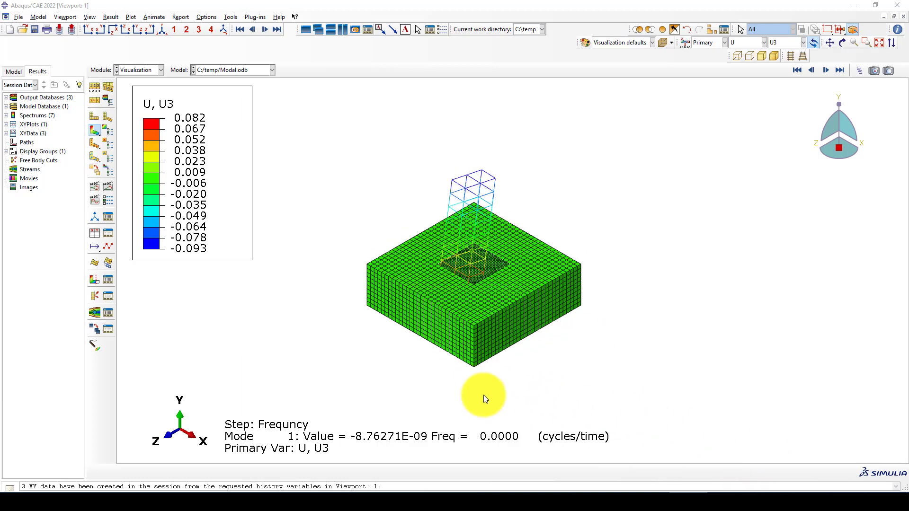
pyautogui.scroll(-3, 483, 396)
pyautogui.scroll(-3, 494, 213)
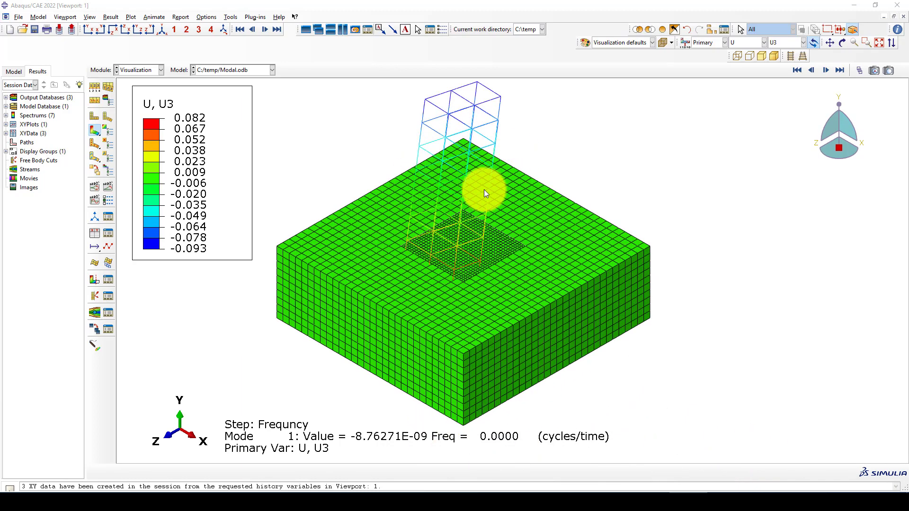
pyautogui.scroll(3, 484, 190)
# Step: Switch the deformation scale factor to Uniform in the common plot options and apply it
pyautogui.click(200, 18)
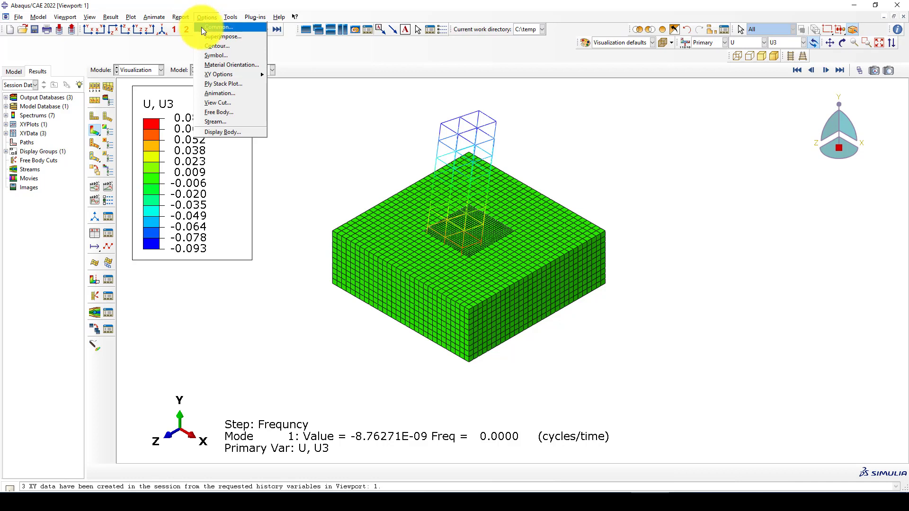
pyautogui.click(200, 27)
pyautogui.click(56, 213)
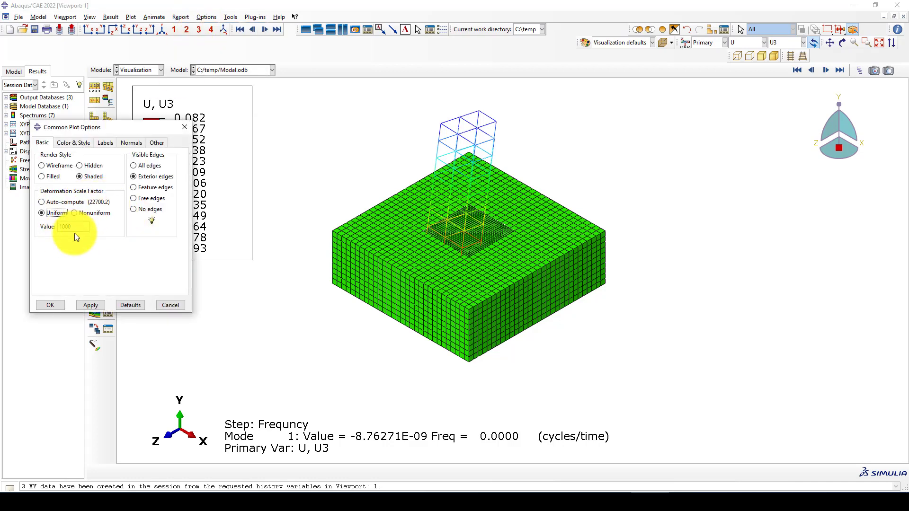
pyautogui.click(91, 305)
pyautogui.click(44, 303)
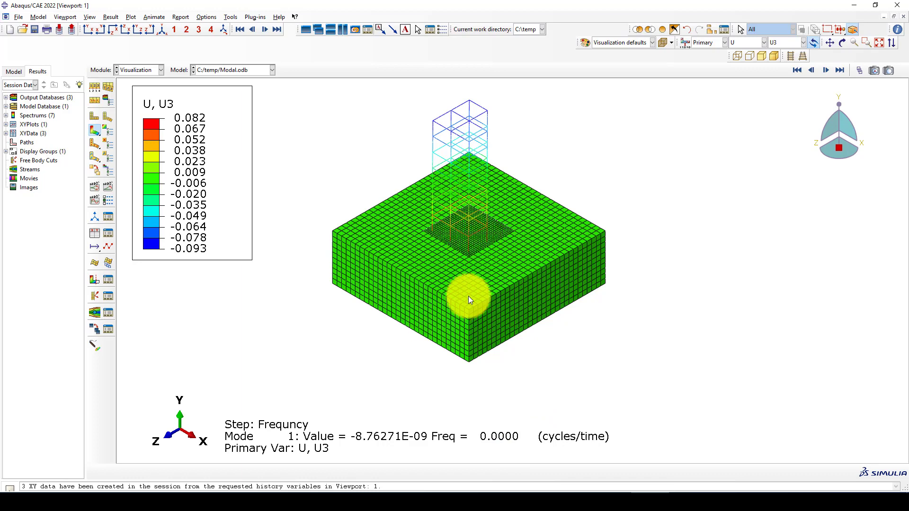
# Step: Step through the mode shapes from mode 1 to mode 7 and examine the U3 contours and natural frequencies
pyautogui.scroll(2, 468, 299)
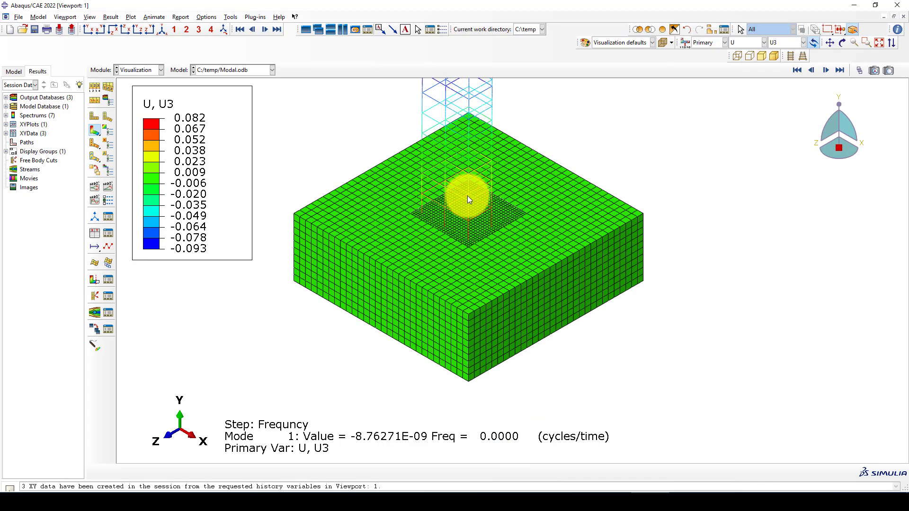
pyautogui.click(828, 74)
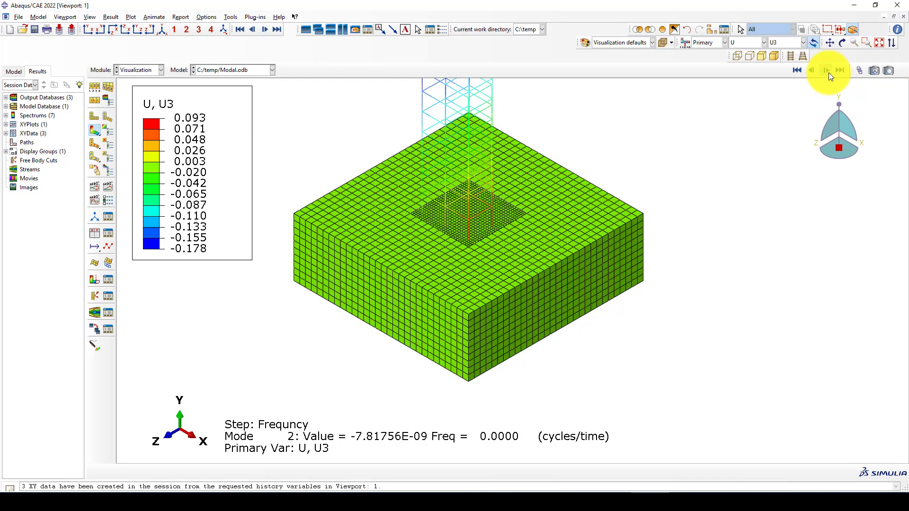
pyautogui.click(828, 71)
pyautogui.click(828, 71)
pyautogui.click(828, 71)
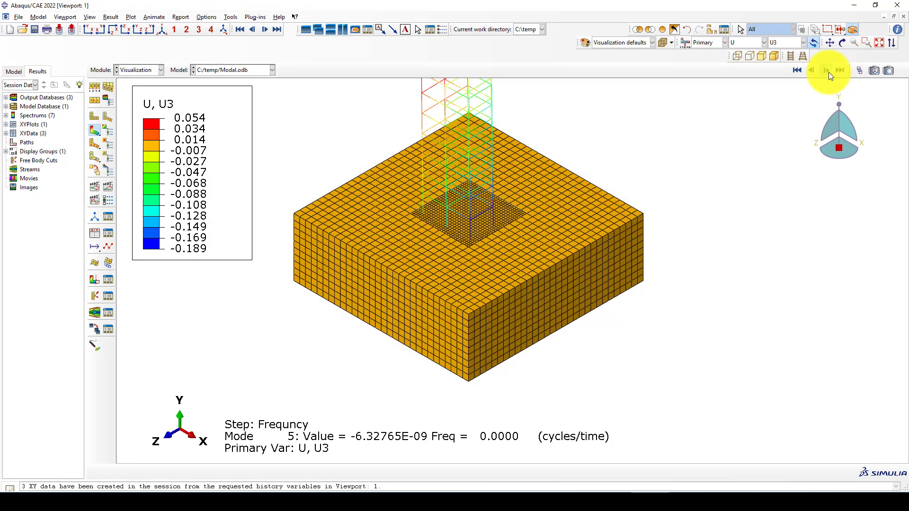
pyautogui.click(828, 72)
pyautogui.click(828, 72)
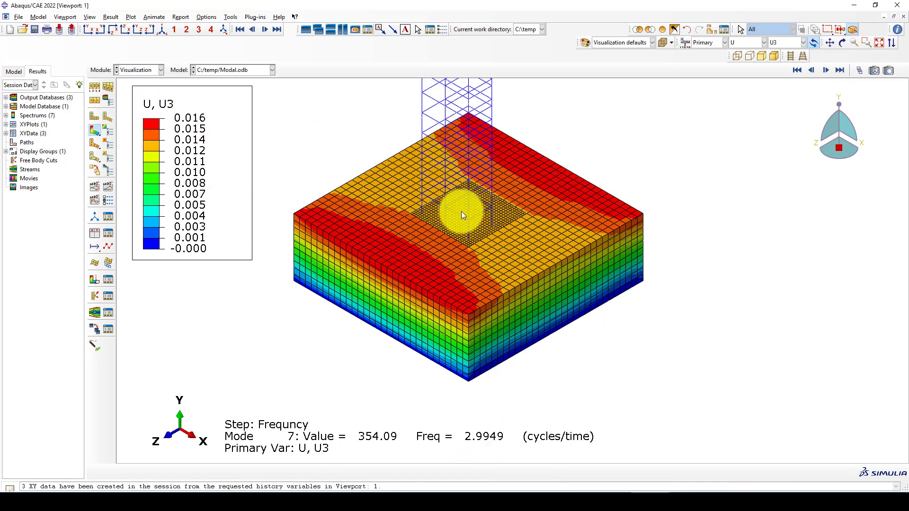
pyautogui.scroll(-4, 465, 226)
pyautogui.scroll(2, 305, 379)
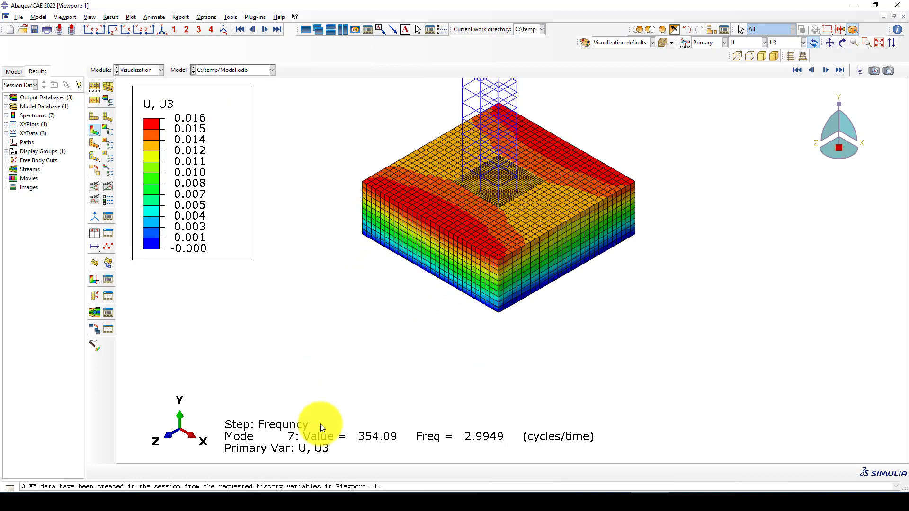
pyautogui.scroll(-3, 362, 265)
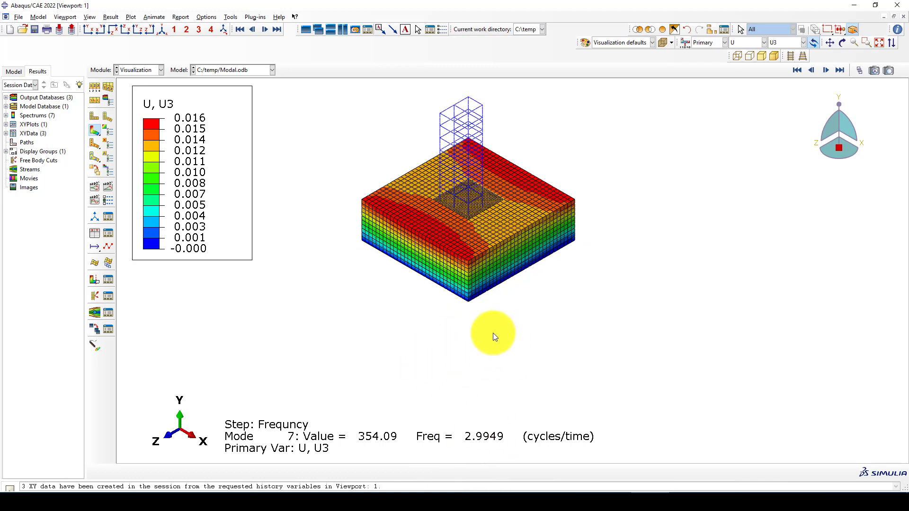
# Step: In the Step module, create a linear perturbation Modal dynamics step named Time-History after Frequncy, with a time period of 40
pyautogui.click(126, 72)
pyautogui.click(133, 110)
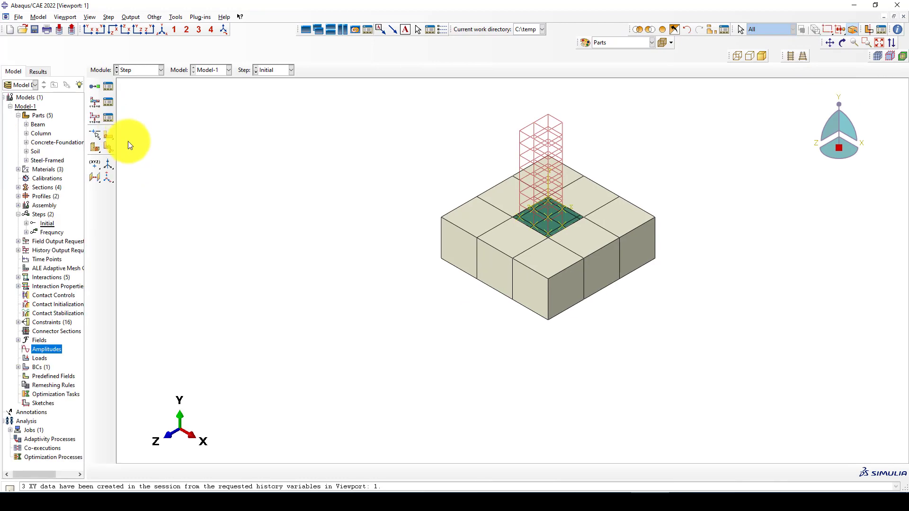
pyautogui.scroll(3, 590, 247)
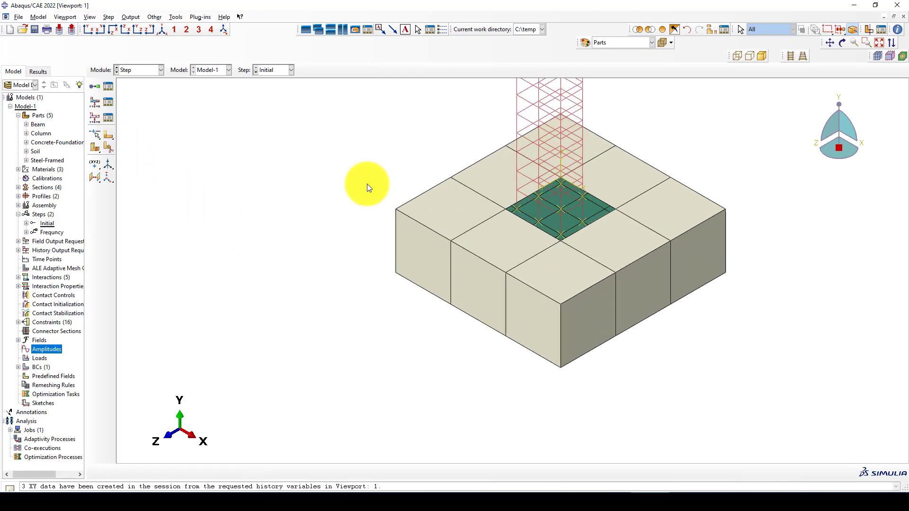
pyautogui.click(107, 88)
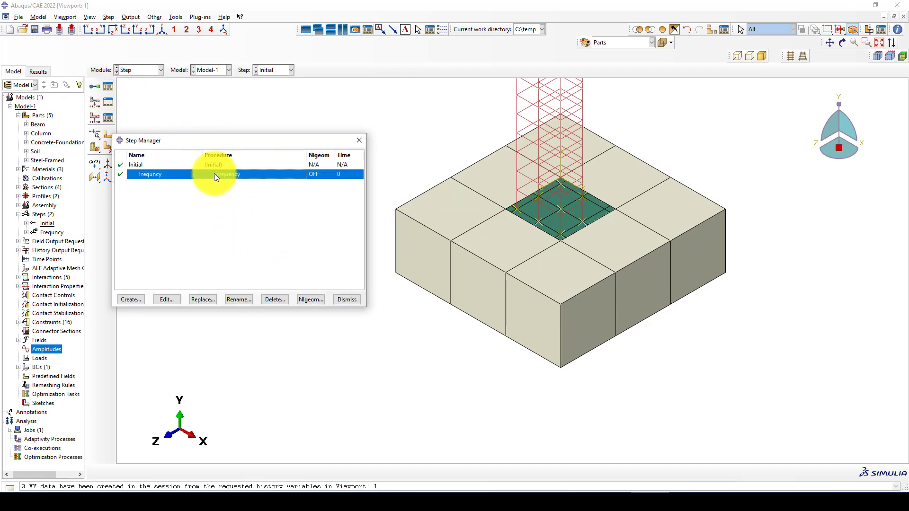
pyautogui.click(131, 299)
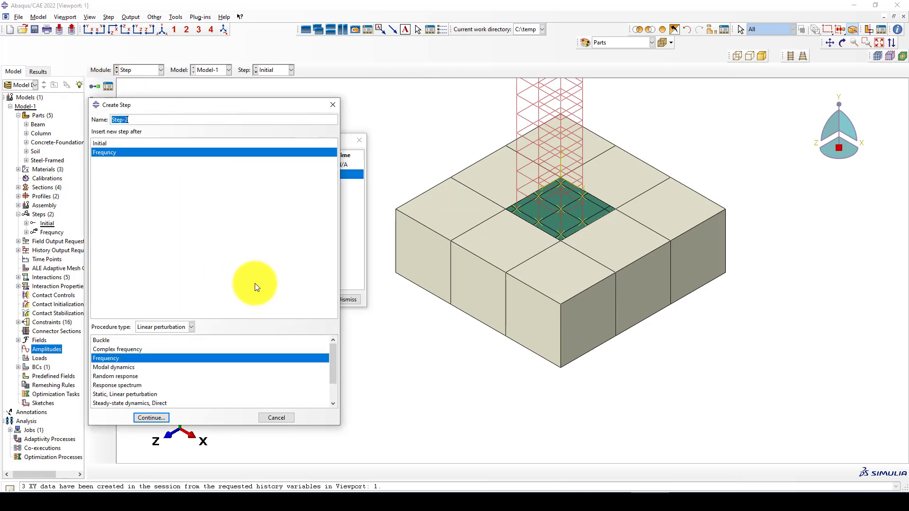
pyautogui.write('Time-History')
pyautogui.click(117, 368)
pyautogui.click(155, 417)
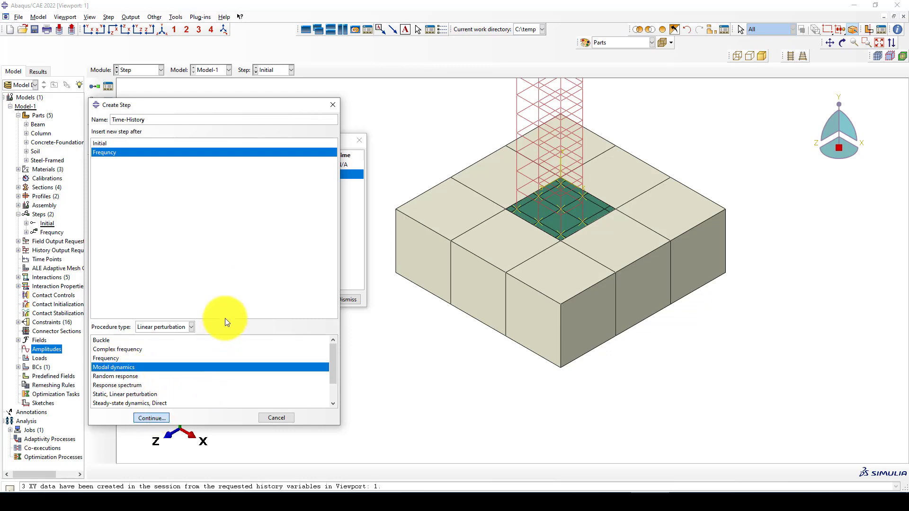
pyautogui.doubleClick(152, 173)
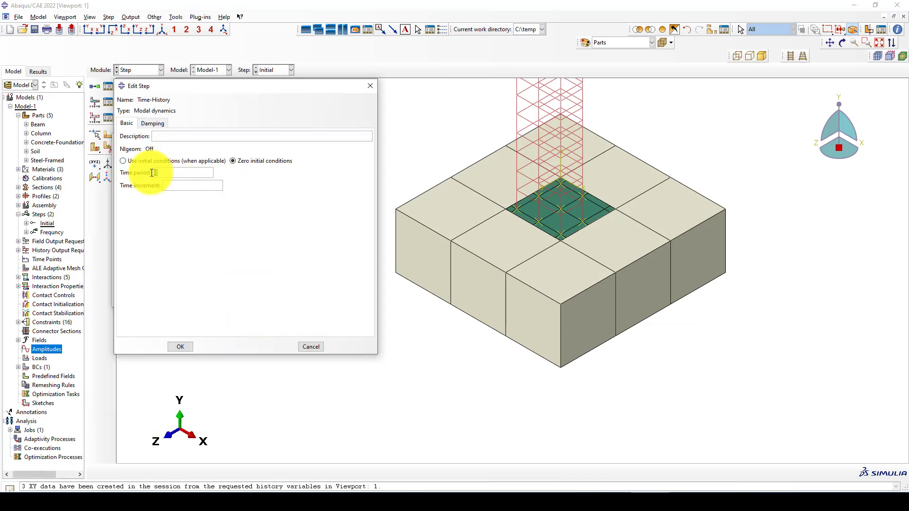
pyautogui.write('40')
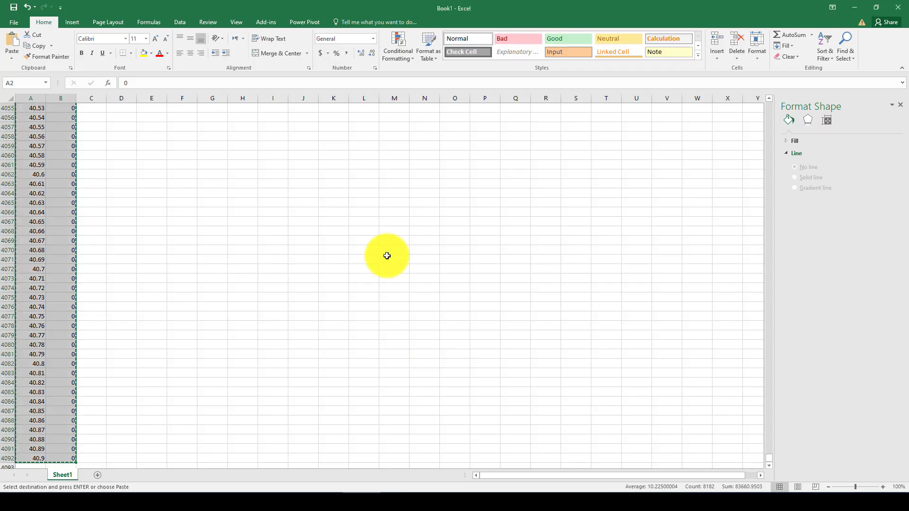
# Step: In the Excel workbook Book1, examine the Kobe acceleration chart and the start of the time and acceleration data
pyautogui.scroll(4, 387, 256)
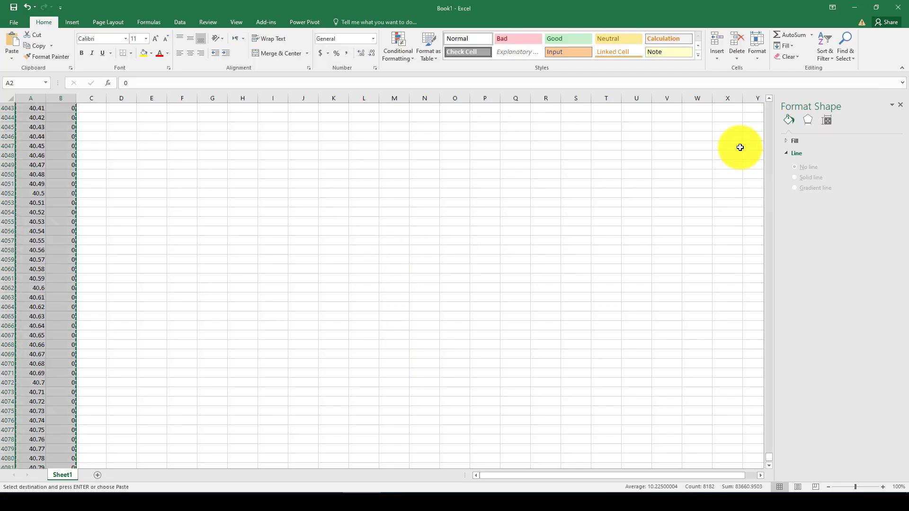
pyautogui.scroll(20, 688, 352)
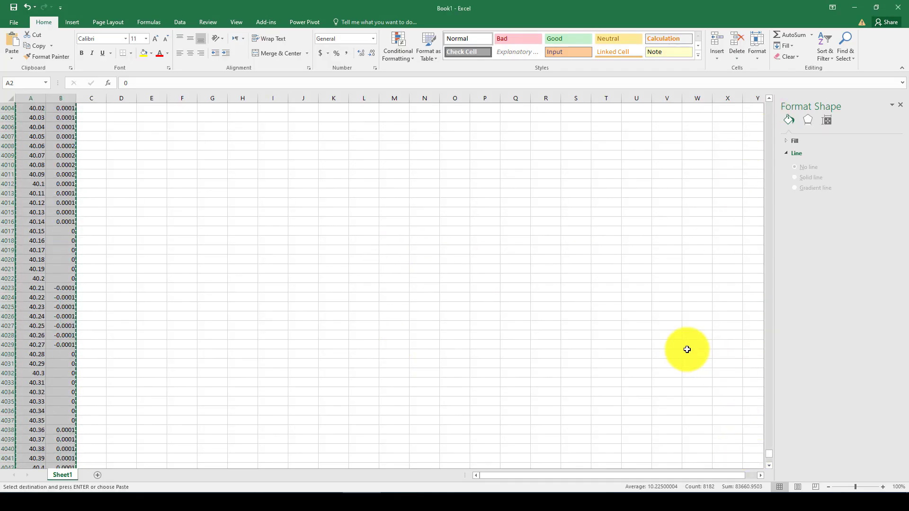
pyautogui.moveTo(771, 450); pyautogui.dragTo(769, 105)
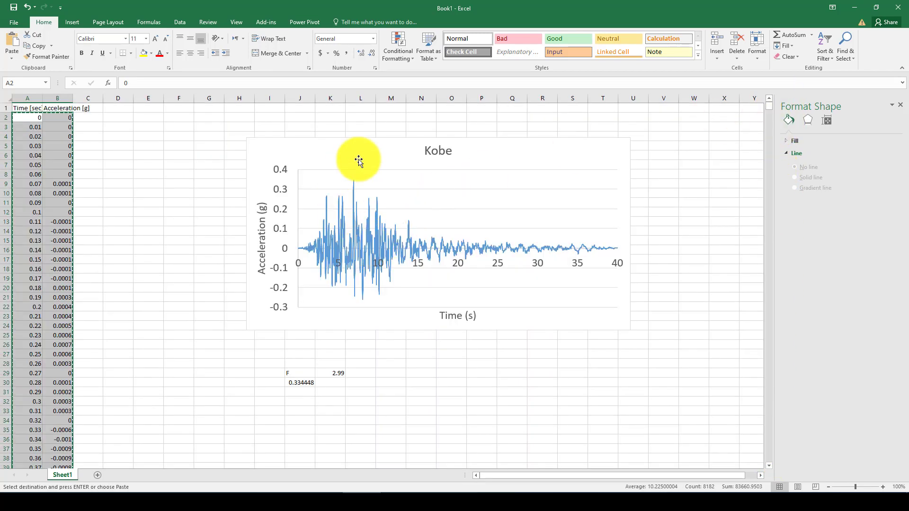
pyautogui.moveTo(354, 156); pyautogui.dragTo(345, 152)
# Step: Select the full time and acceleration record from cell A2 down to check its final time, then return to Abaqus/CAE
pyautogui.click(35, 120)
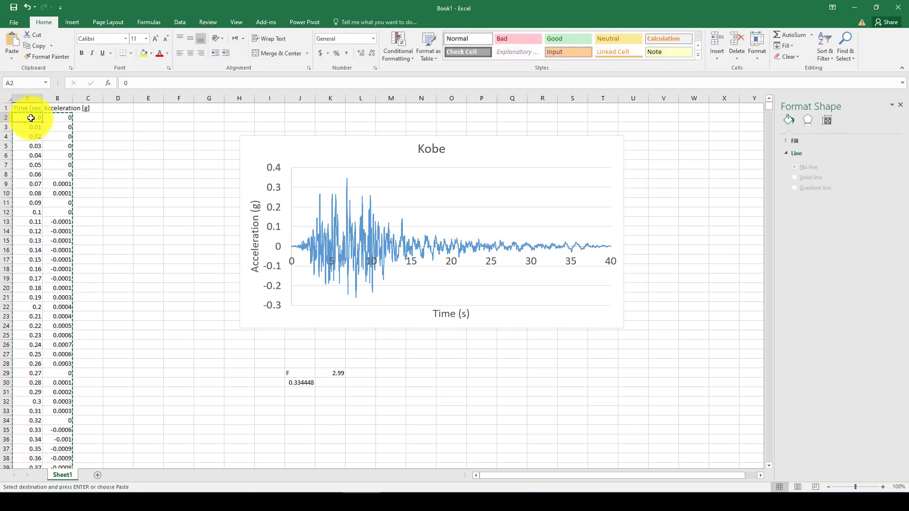
pyautogui.hotkey('shift', 'Right')
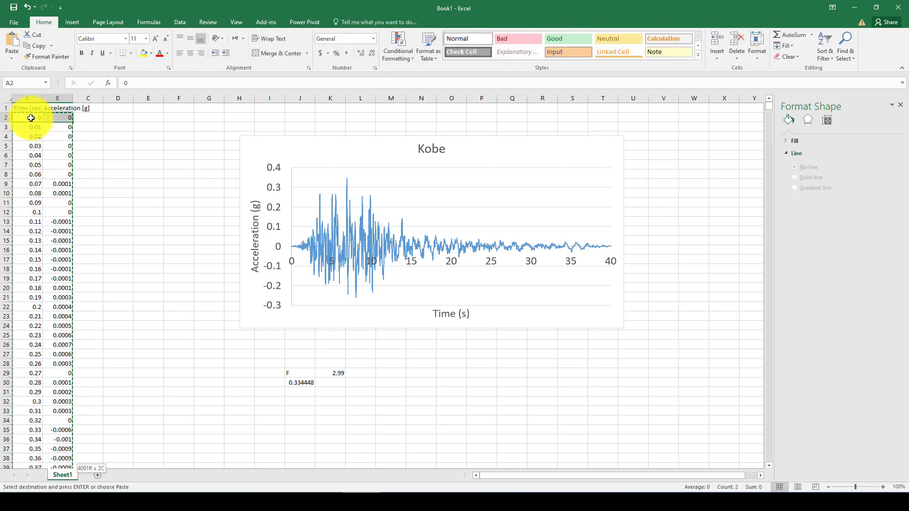
pyautogui.hotkey('shift', 'Up')
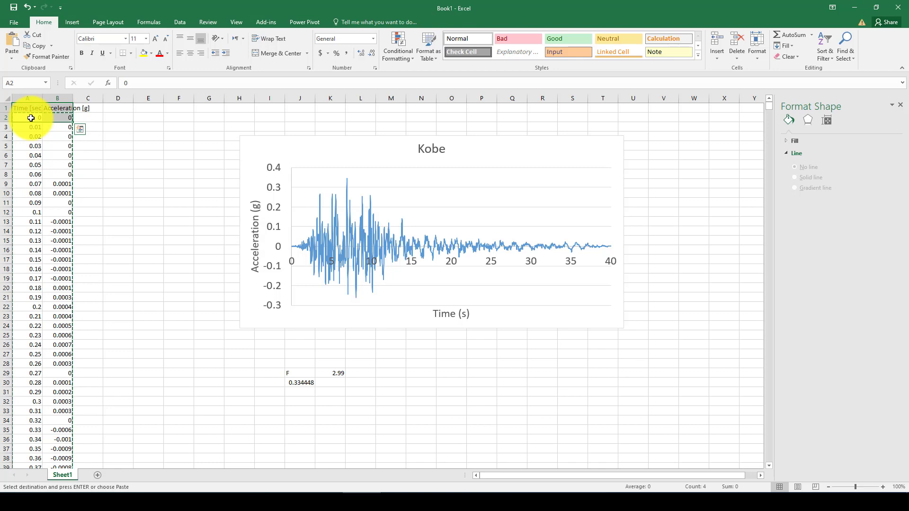
pyautogui.click(31, 118)
pyautogui.hotkey('shift', 'Right')
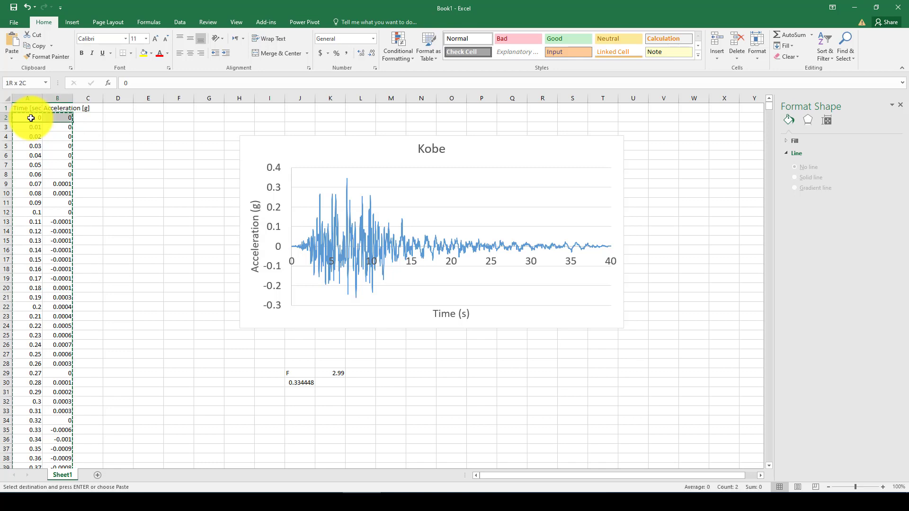
pyautogui.hotkey('ctrl', 'shift', 'Down')
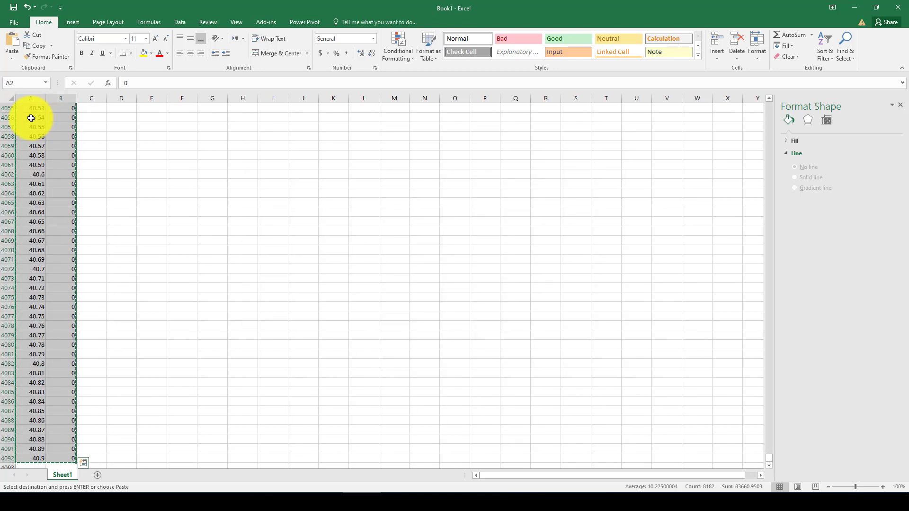
pyautogui.click(647, 501)
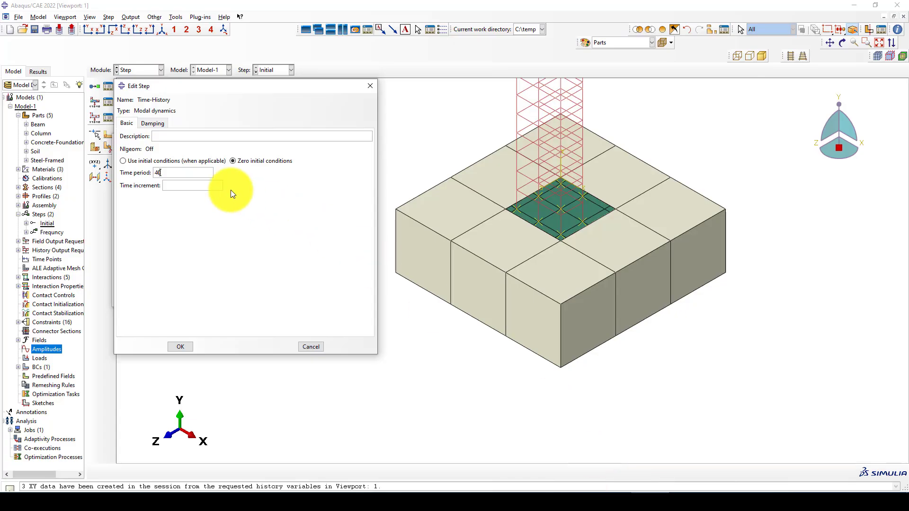
# Step: Check the earthquake record's time spacing in the Excel workbook, return to Abaqus/CAE and enter the Time-History step's time increment
pyautogui.click(192, 186)
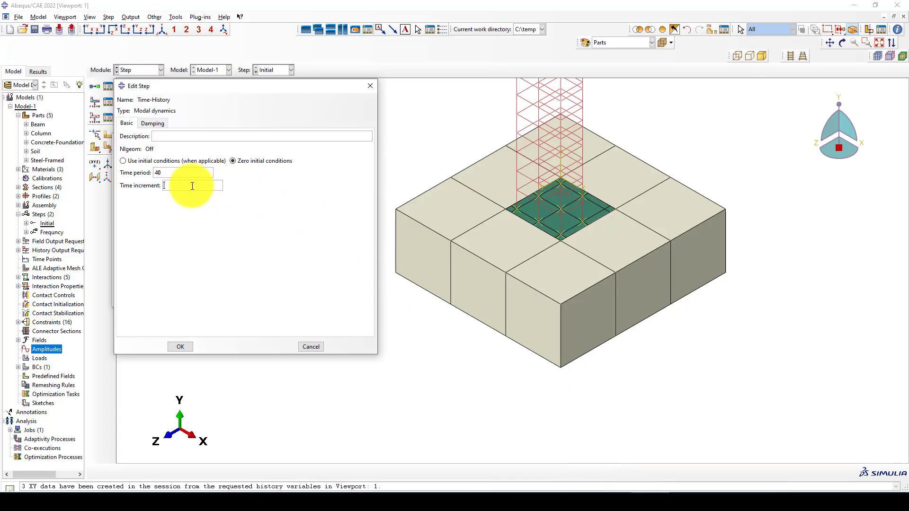
pyautogui.click(369, 501)
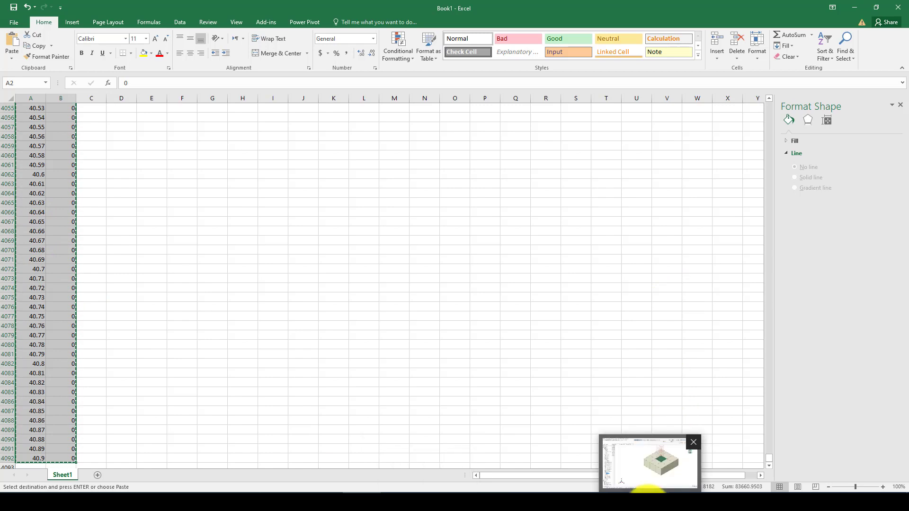
pyautogui.click(648, 493)
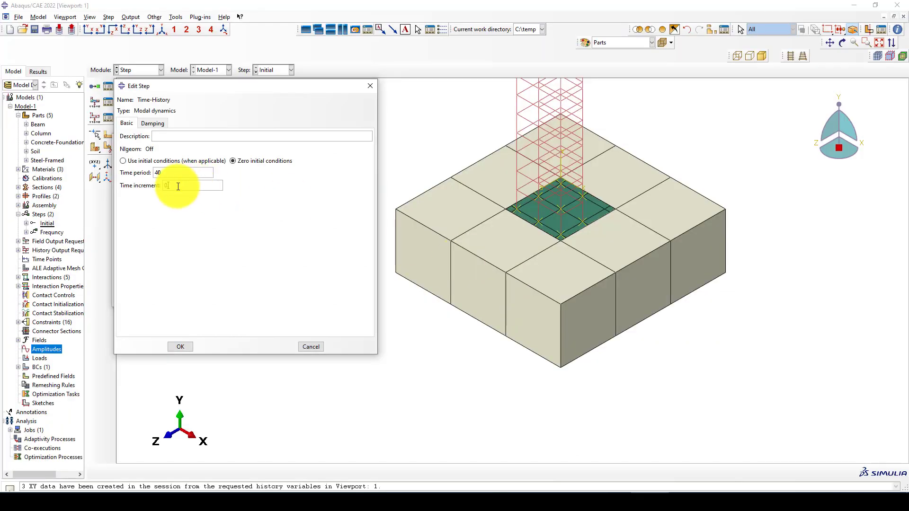
# Step: Define direct modal damping from start mode 7 to end mode 7 with a critical damping fraction of 0.05 and finish the Time-History step
pyautogui.click(155, 125)
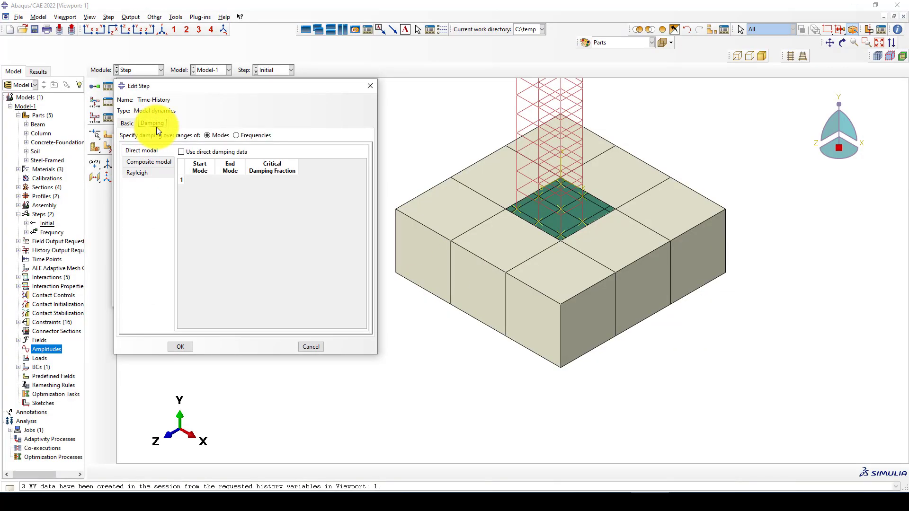
pyautogui.click(181, 152)
pyautogui.click(199, 179)
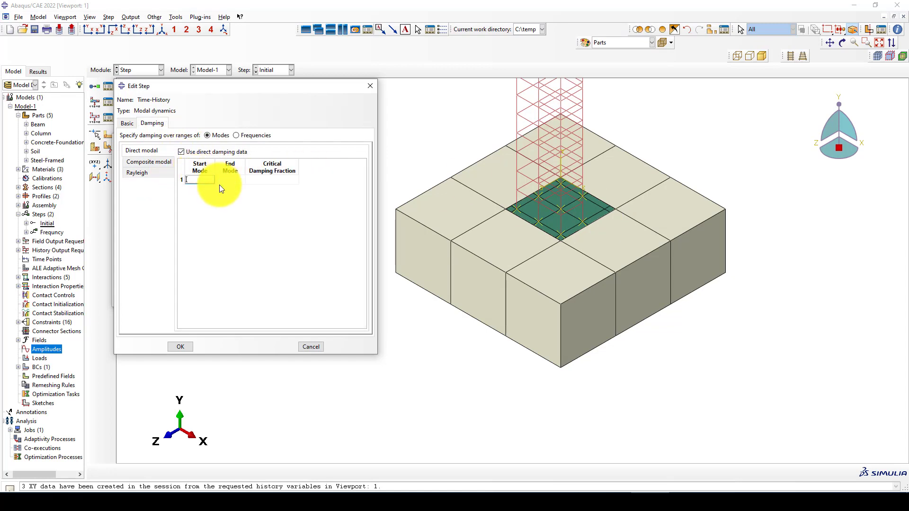
pyautogui.write('7')
pyautogui.click(235, 180)
pyautogui.write('7')
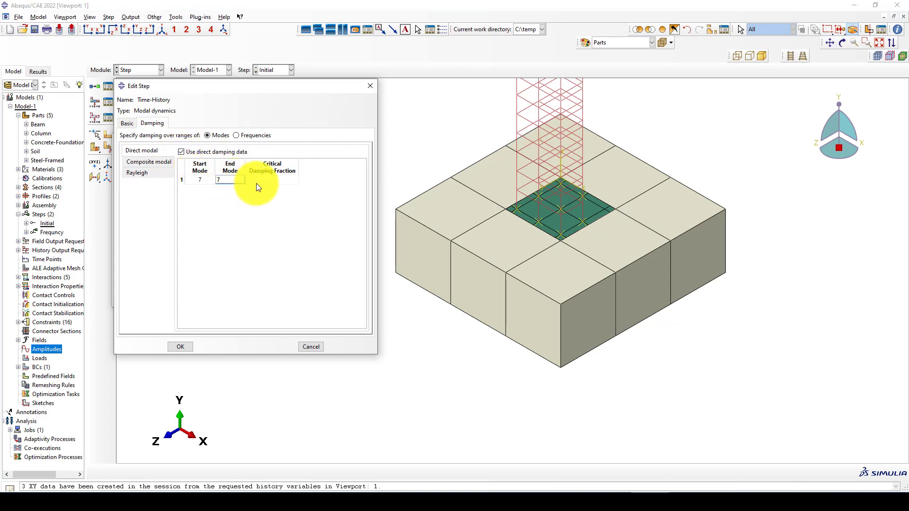
pyautogui.click(269, 180)
pyautogui.write('0.05')
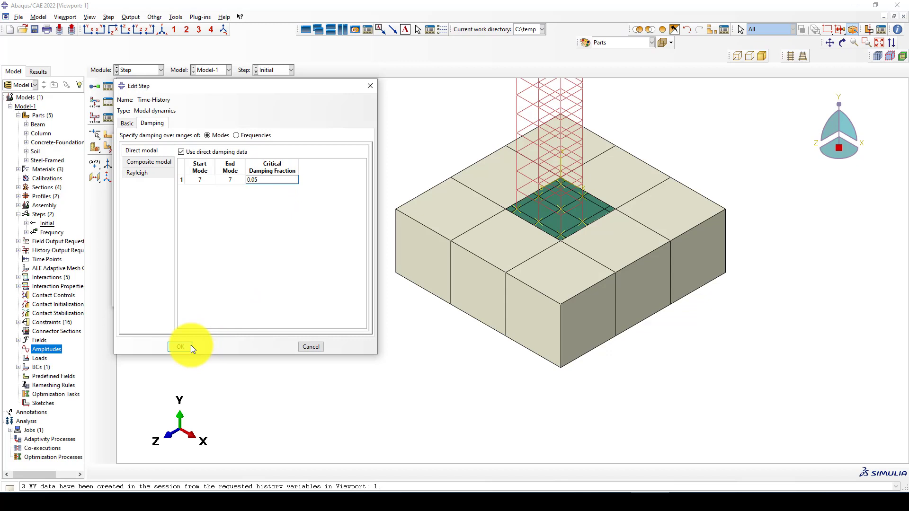
pyautogui.click(191, 348)
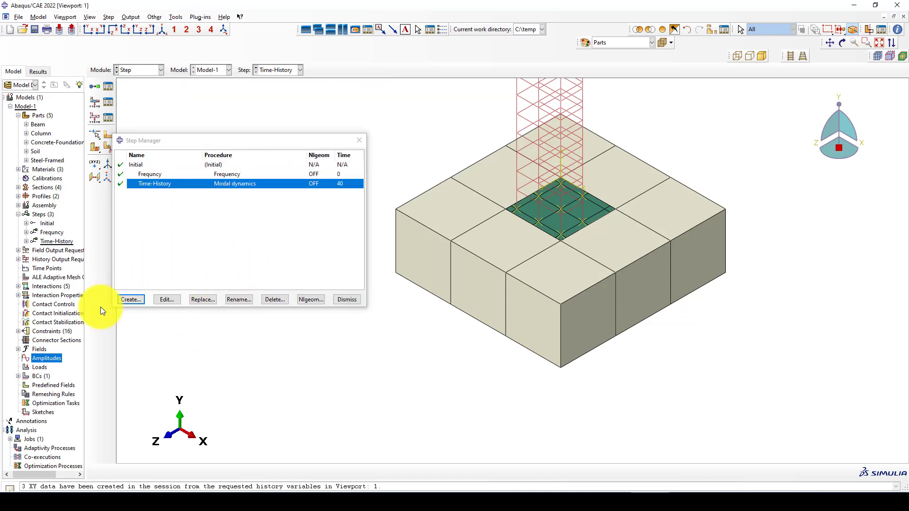
# Step: Create a tabular amplitude named Kobe-Earthquake and paste the copied time and acceleration record into its data table
pyautogui.rightClick(53, 360)
pyautogui.click(66, 367)
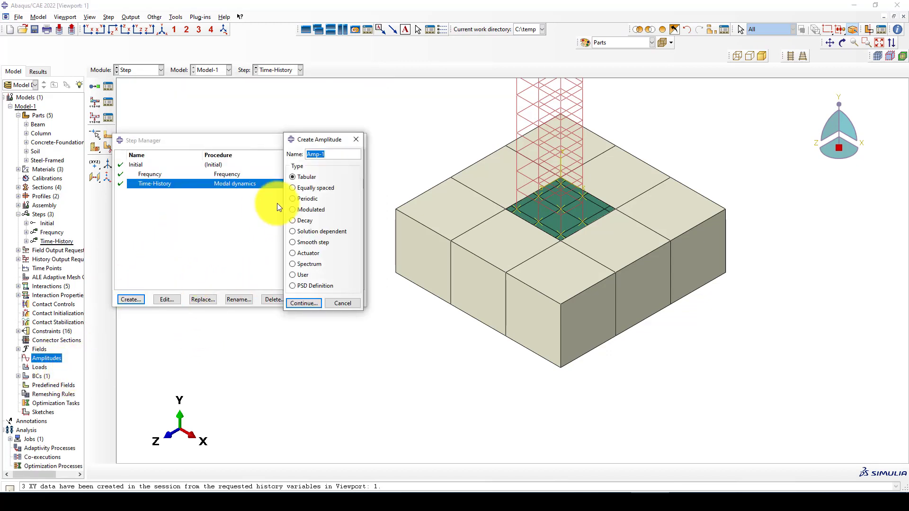
pyautogui.write('Ko')
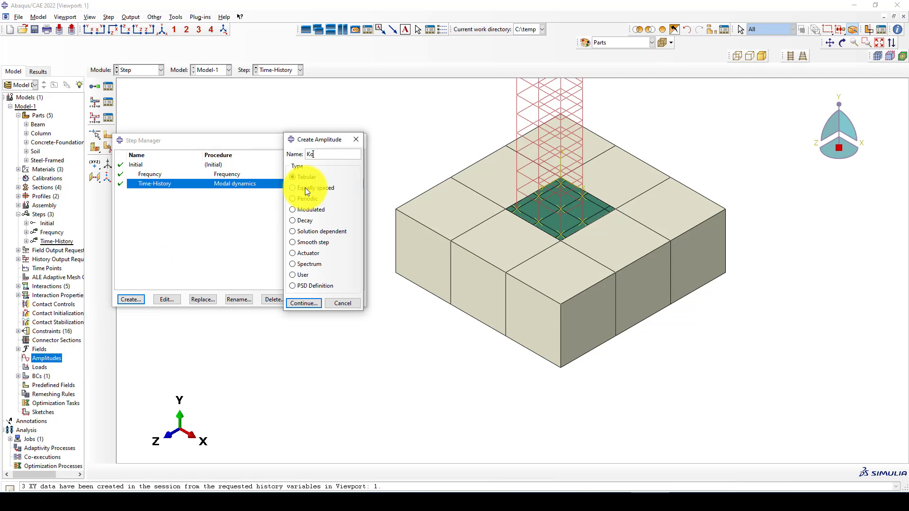
pyautogui.write('be-Earthquake')
pyautogui.click(304, 303)
pyautogui.click(396, 202)
pyautogui.rightClick(396, 203)
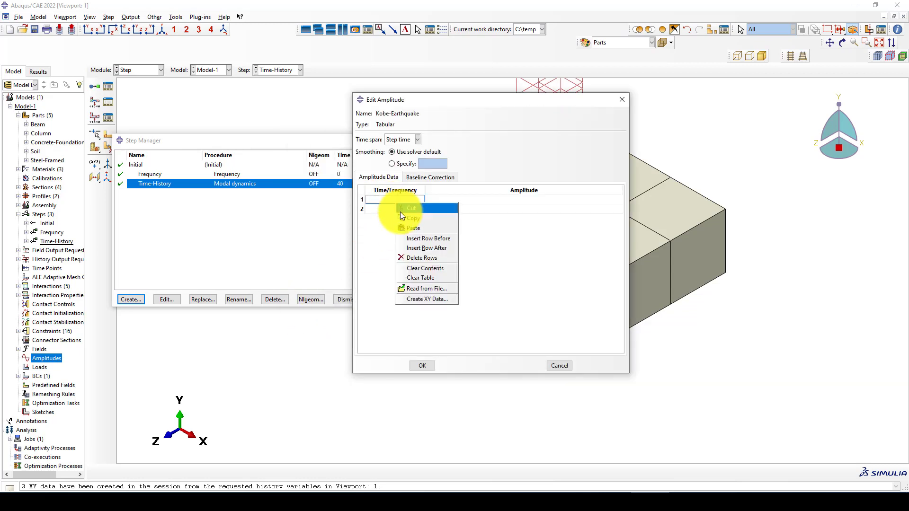
pyautogui.click(407, 226)
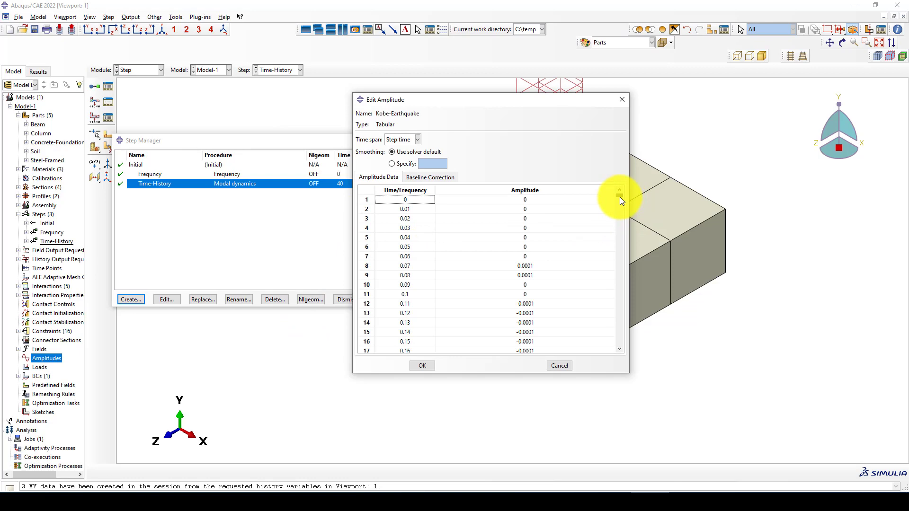
# Step: Clear the amplitude data after time 40, from row 4002 on, save the amplitude and close the Step Manager
pyautogui.moveTo(620, 197); pyautogui.dragTo(422, 268)
pyautogui.rightClick(457, 274)
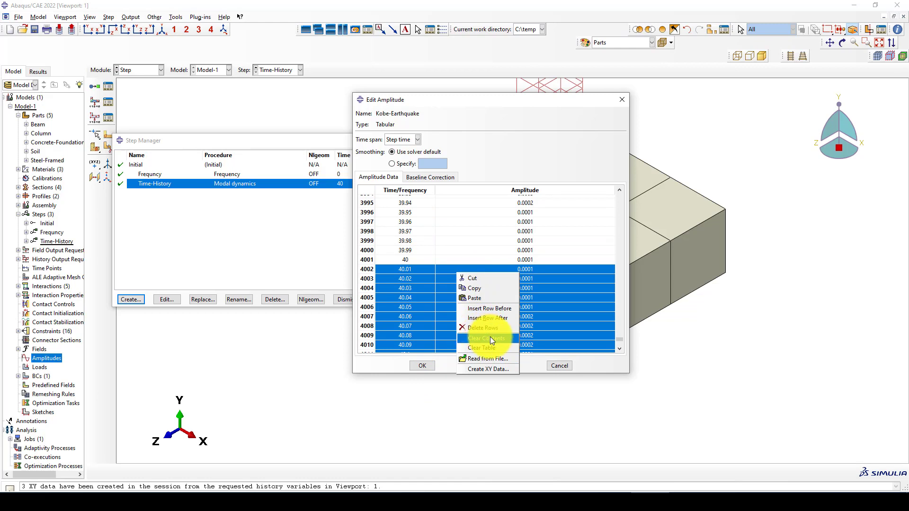
pyautogui.click(490, 338)
pyautogui.click(469, 278)
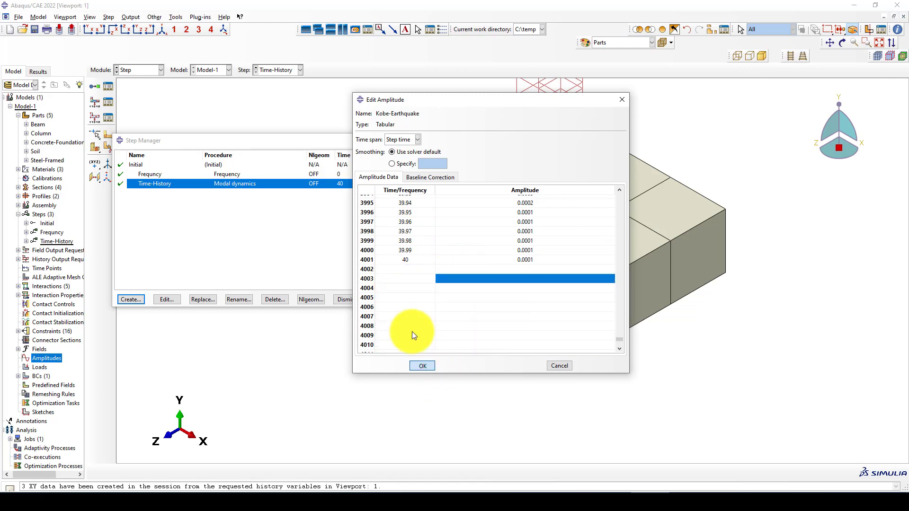
pyautogui.click(422, 365)
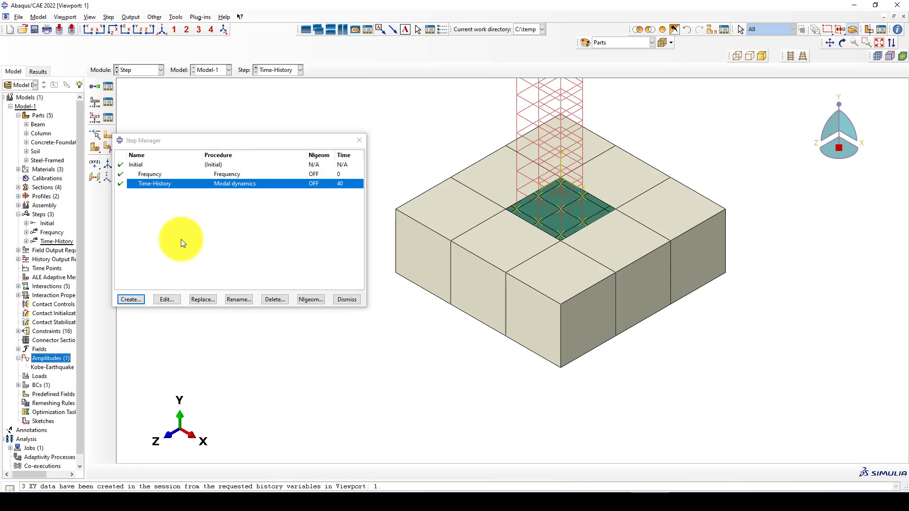
pyautogui.click(360, 140)
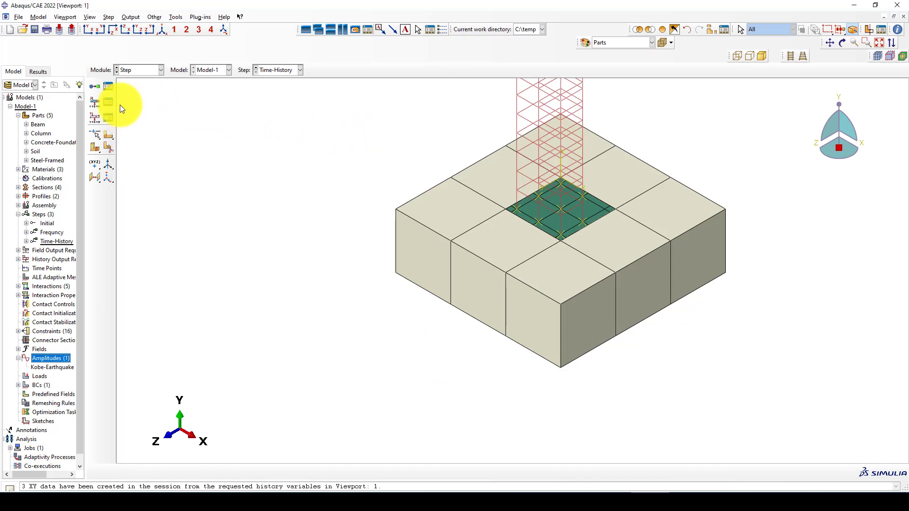
# Step: Edit field output request F-Output-2 for Time-History and add compressive damage DAMAGEC and tensile damage DAMAGET
pyautogui.click(131, 70)
pyautogui.click(134, 70)
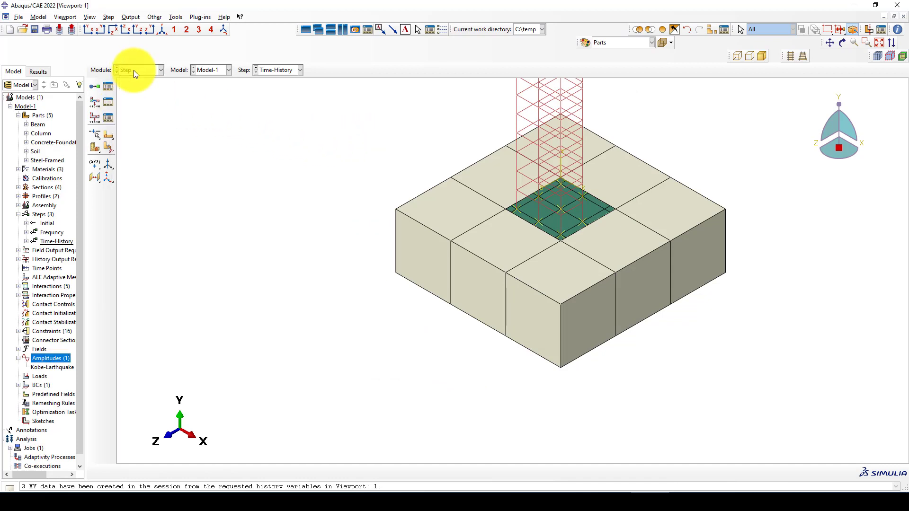
pyautogui.click(108, 101)
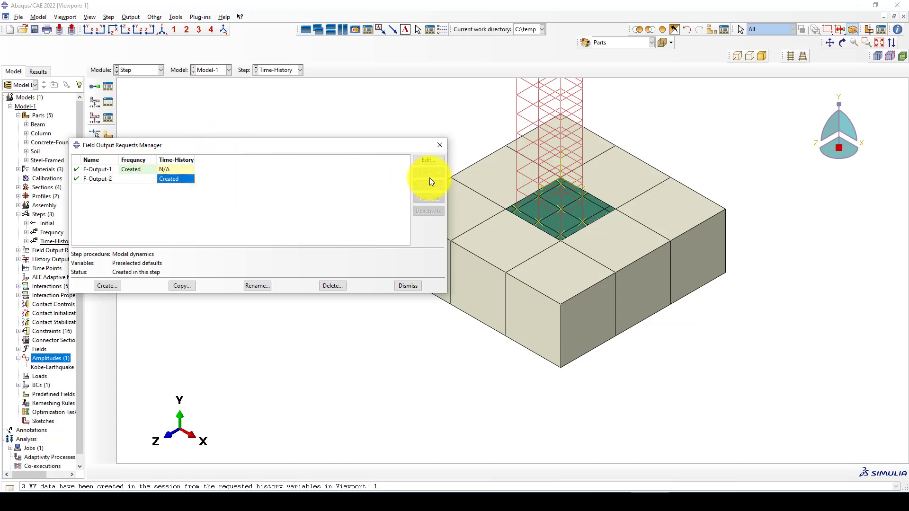
pyautogui.click(418, 162)
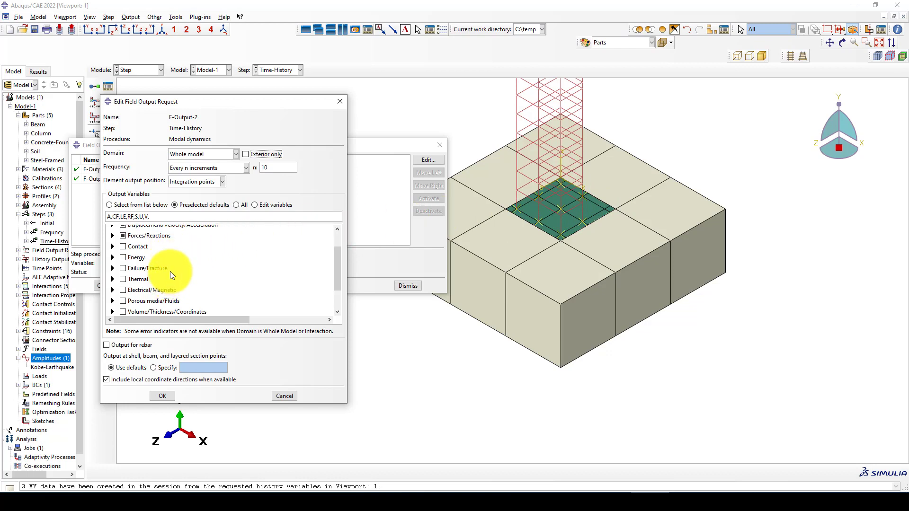
pyautogui.click(112, 268)
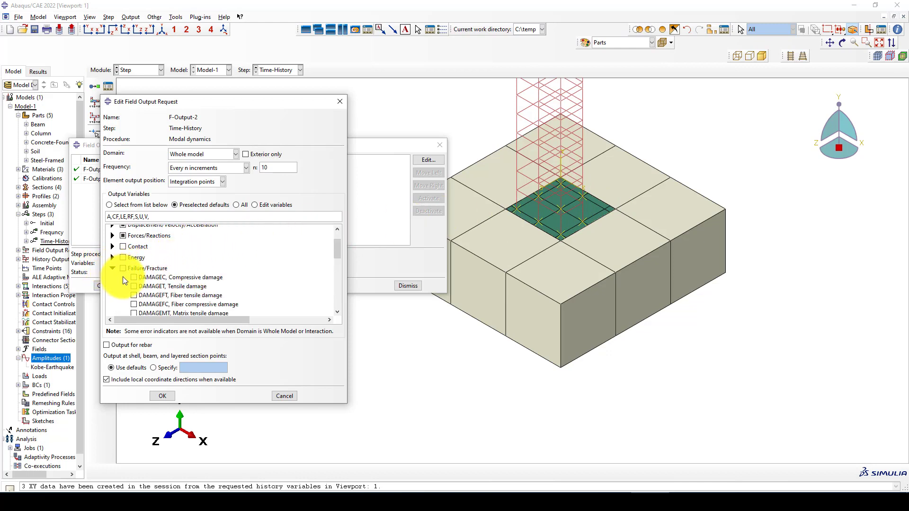
pyautogui.click(134, 277)
pyautogui.click(134, 286)
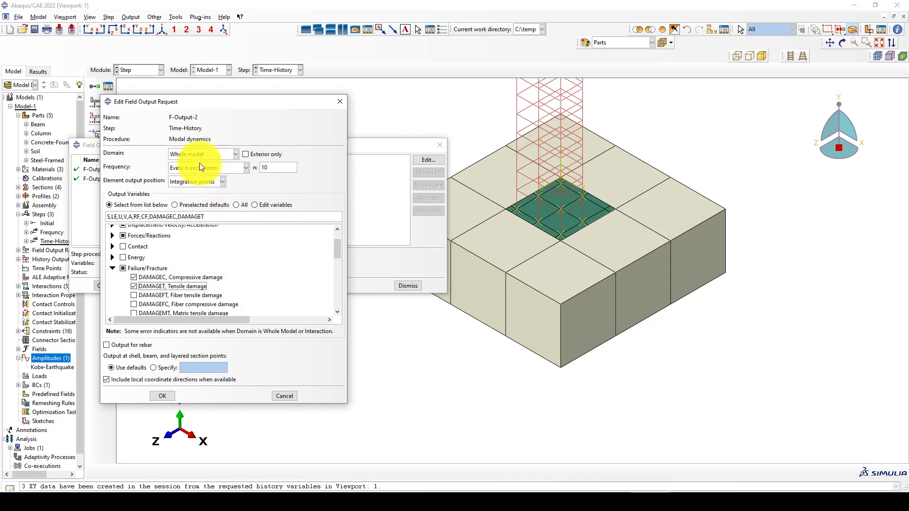
# Step: Set the F-Output-2 output frequency to every 0.1 units of time and save the request
pyautogui.click(201, 179)
pyautogui.click(207, 177)
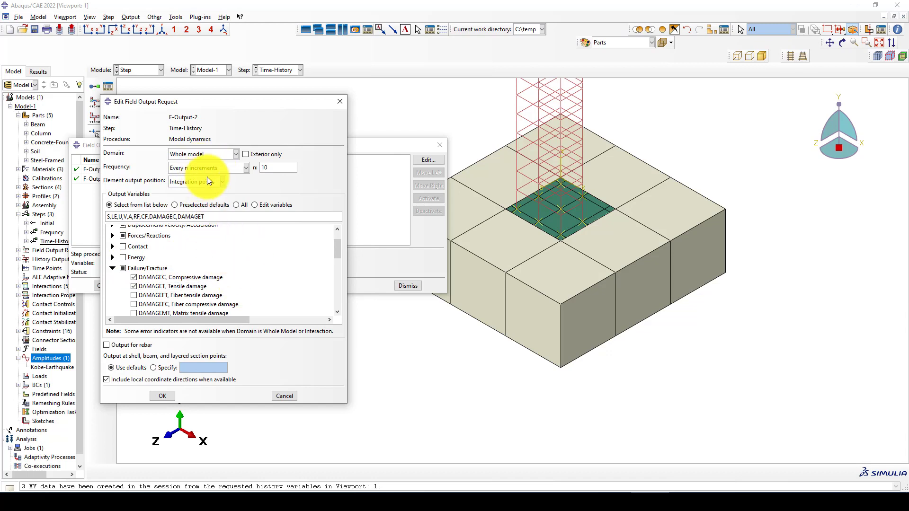
pyautogui.click(193, 181)
pyautogui.click(192, 180)
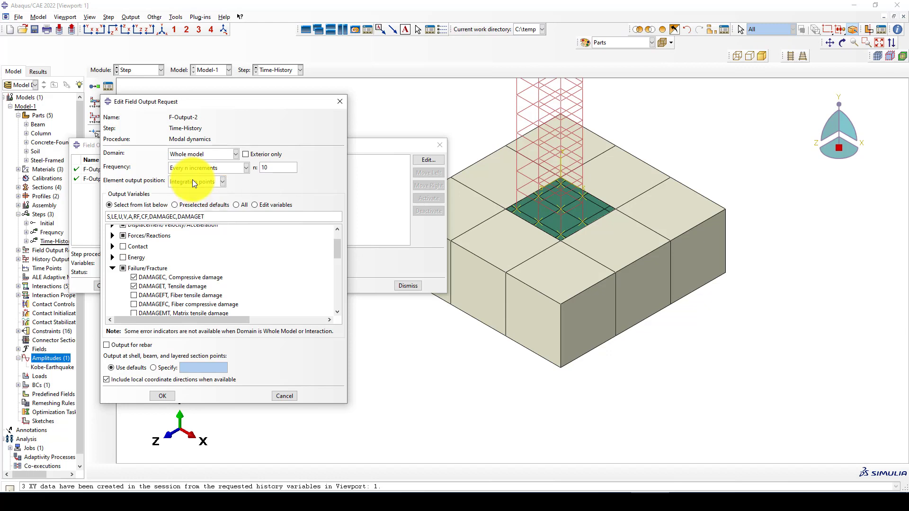
pyautogui.click(203, 168)
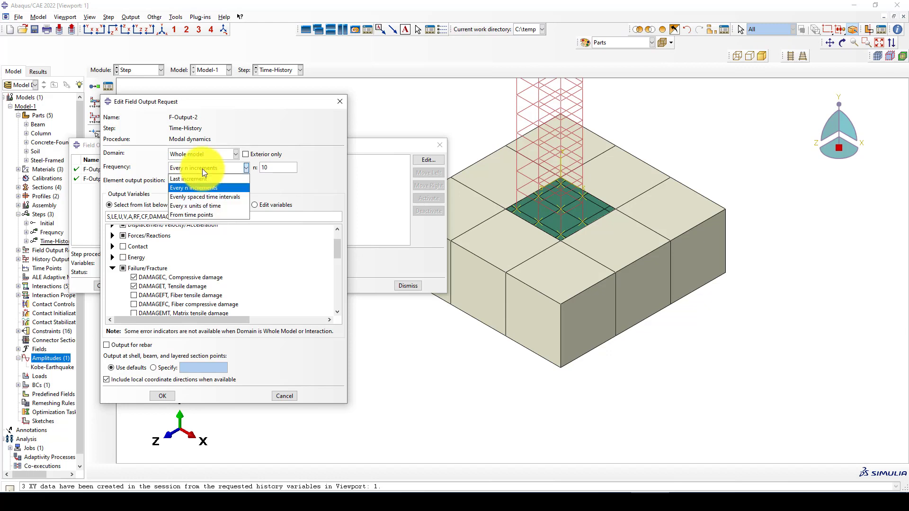
pyautogui.click(198, 206)
pyautogui.click(269, 167)
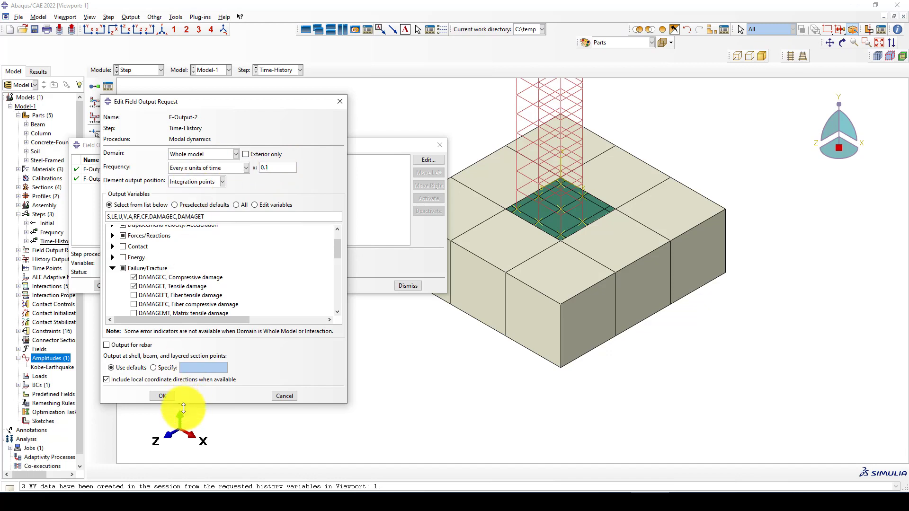
pyautogui.click(164, 396)
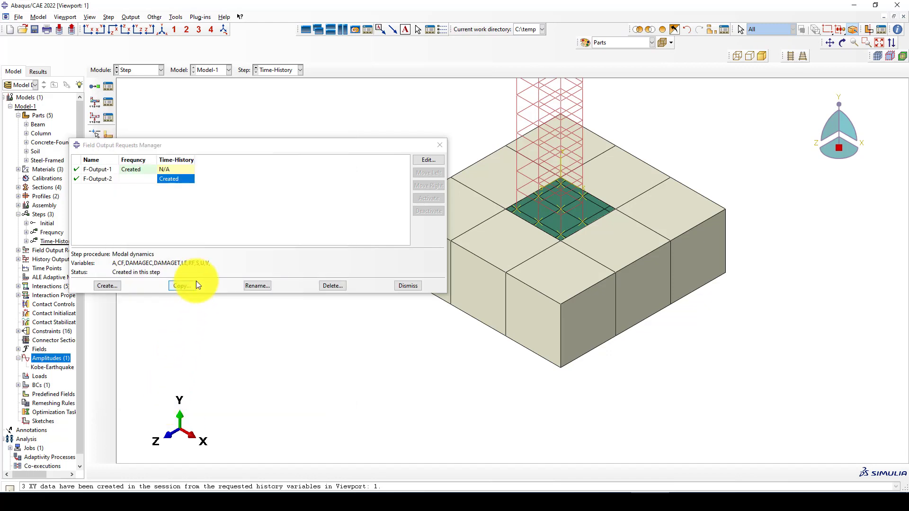
pyautogui.click(436, 145)
# Step: Open history output request H-Output-2 of the Time-History step for editing and clear its preselected energy variables
pyautogui.click(109, 119)
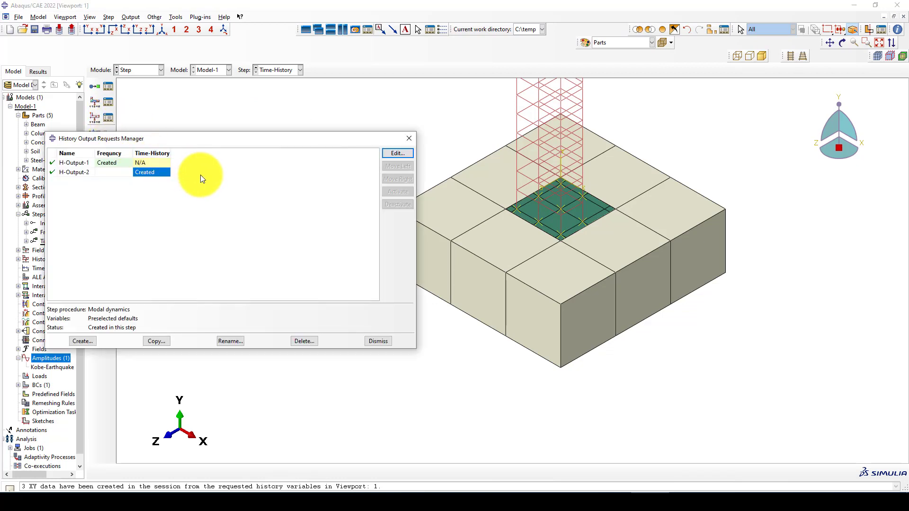
pyautogui.click(87, 165)
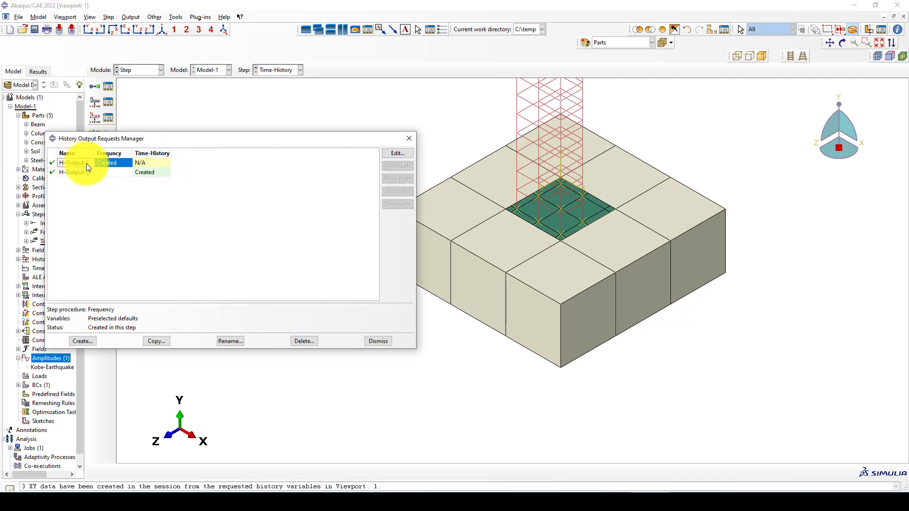
pyautogui.click(149, 170)
pyautogui.click(401, 154)
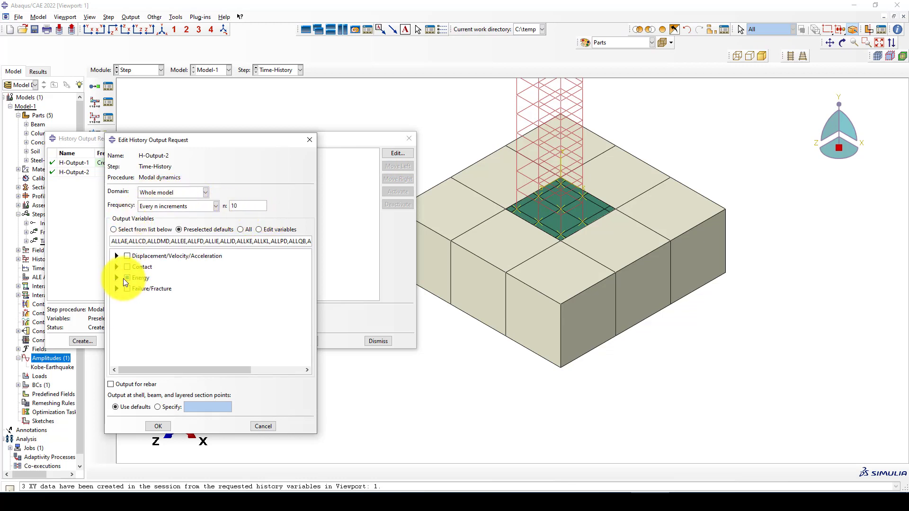
pyautogui.click(127, 277)
pyautogui.click(115, 277)
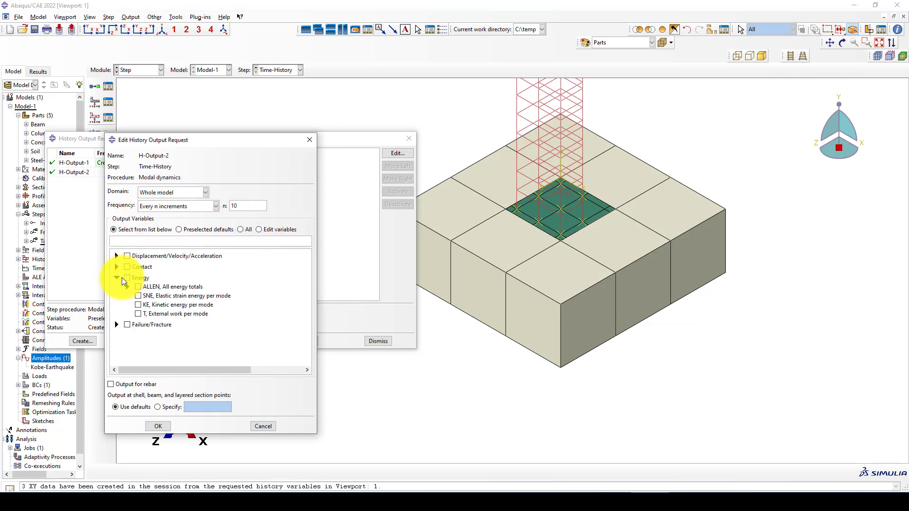
pyautogui.click(127, 278)
pyautogui.click(127, 278)
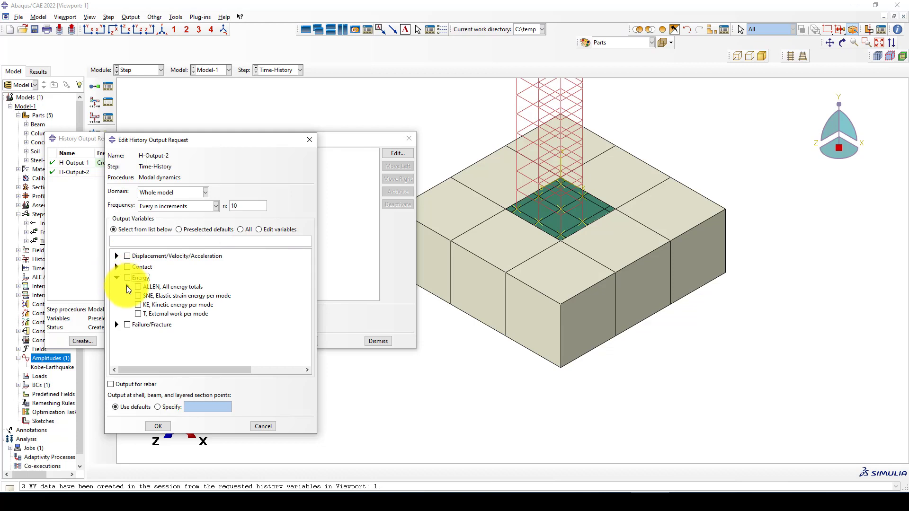
# Step: Add the total energy variable ETOTAL from the ALLEN energy totals to history output request H-Output-2
pyautogui.click(128, 287)
pyautogui.scroll(-4, 202, 312)
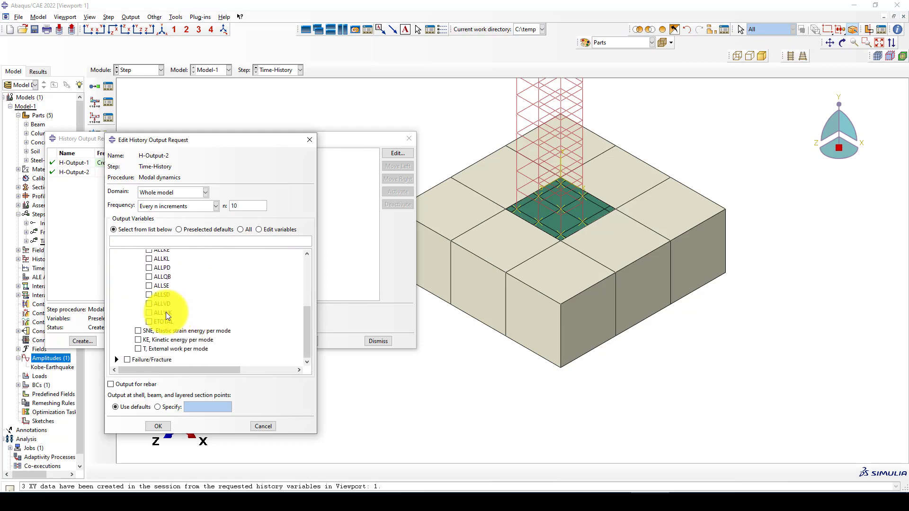
pyautogui.scroll(1, 157, 305)
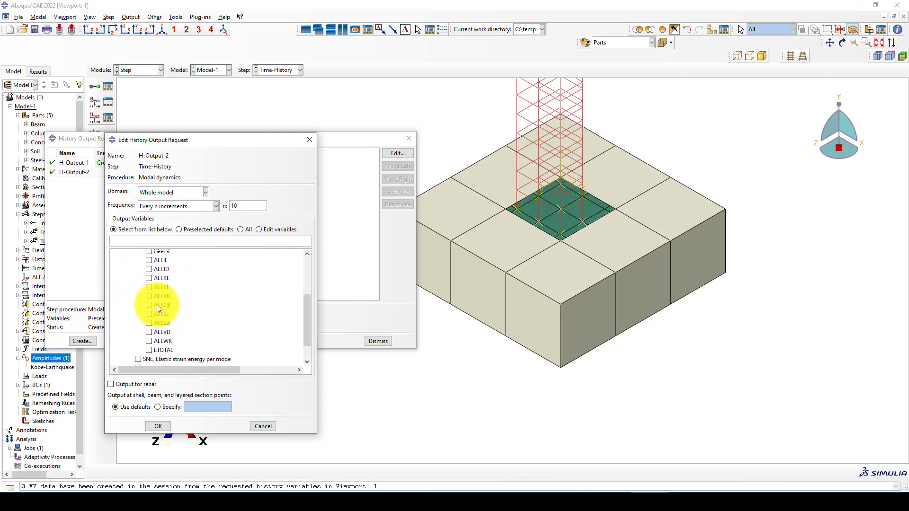
pyautogui.scroll(2, 158, 305)
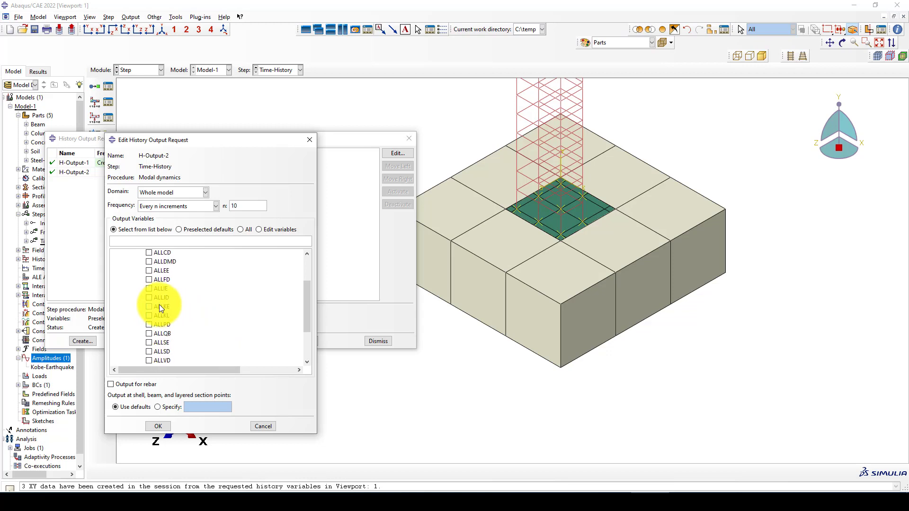
pyautogui.scroll(-3, 160, 305)
pyautogui.click(150, 321)
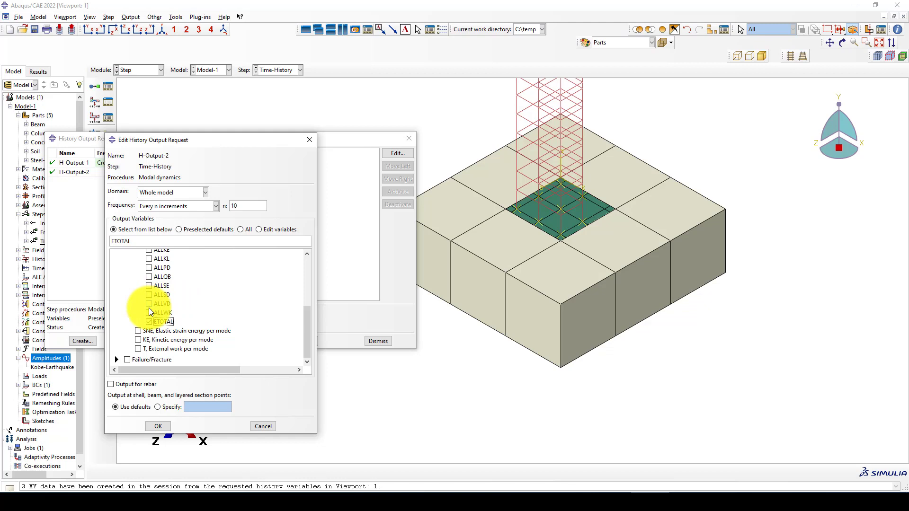
# Step: Add the energy variables ALLAE and ALLSE to H-Output-2 and save the history output request
pyautogui.scroll(3, 149, 308)
pyautogui.scroll(1, 162, 289)
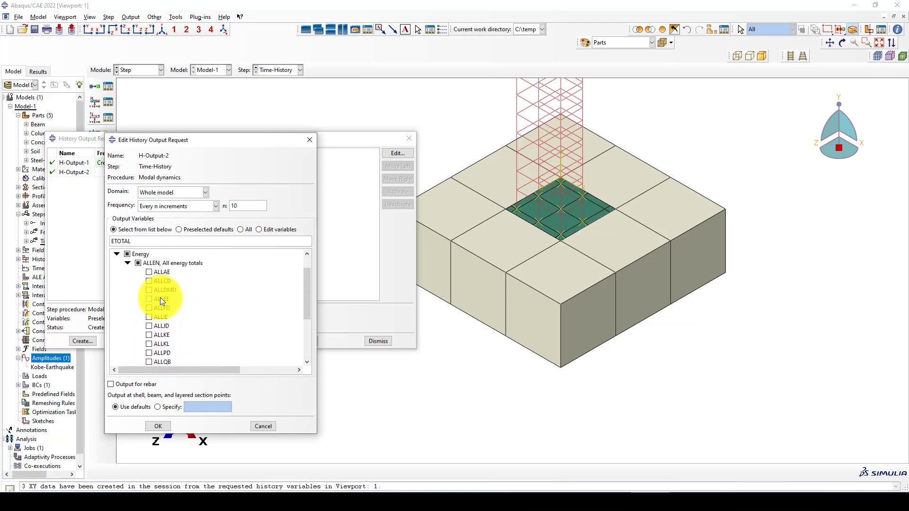
pyautogui.click(148, 272)
pyautogui.scroll(-3, 163, 300)
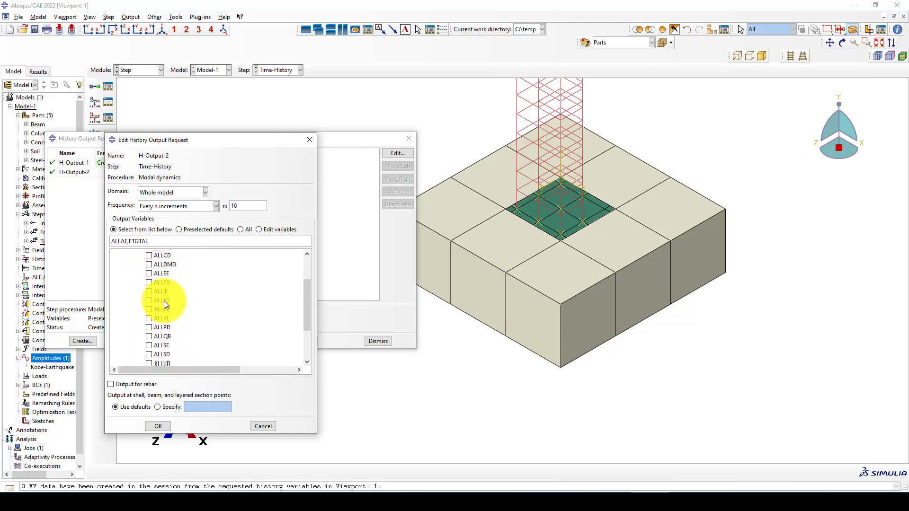
pyautogui.scroll(-1, 178, 319)
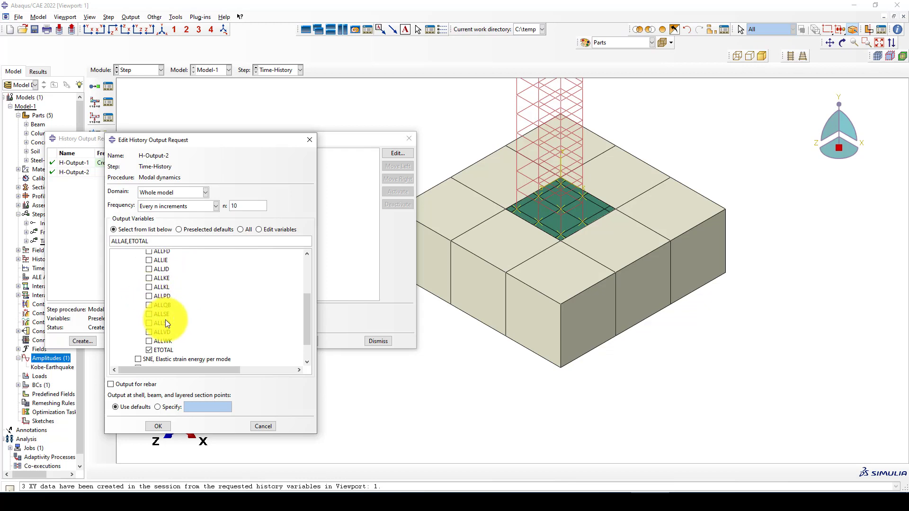
pyautogui.scroll(-1, 160, 309)
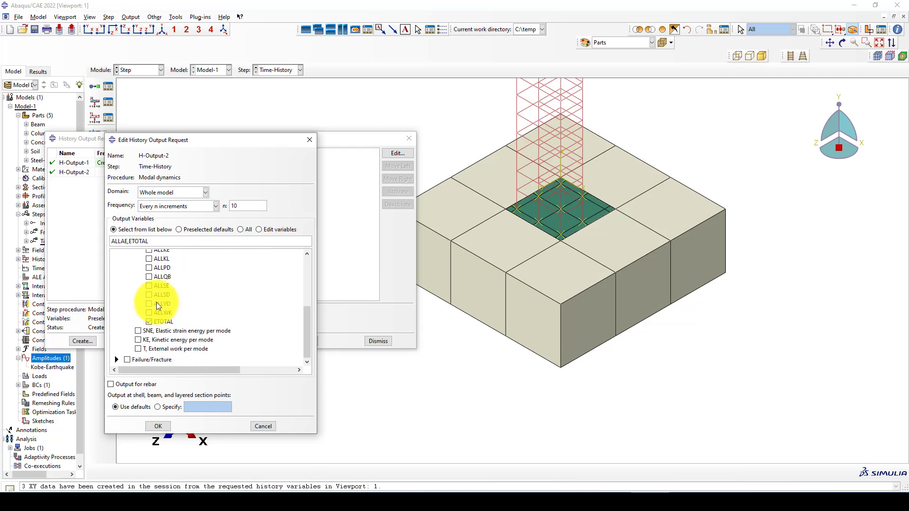
pyautogui.scroll(2, 154, 299)
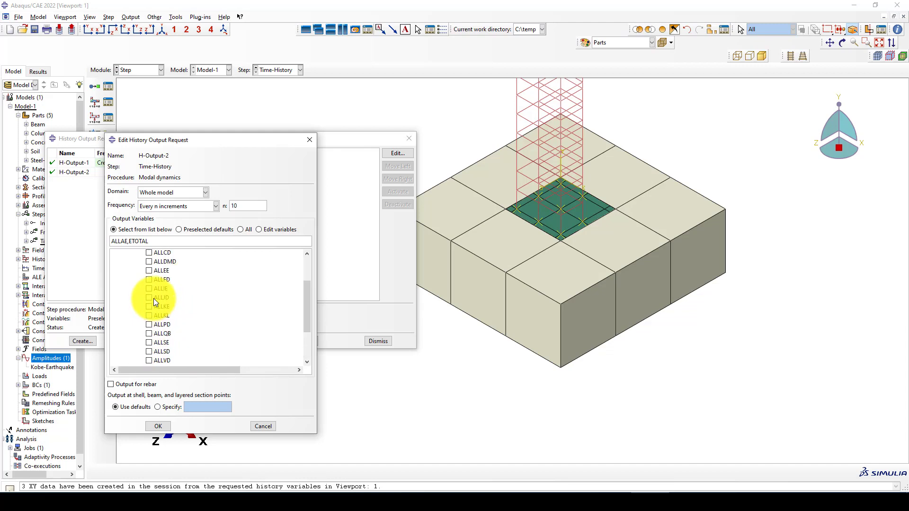
pyautogui.scroll(-2, 161, 301)
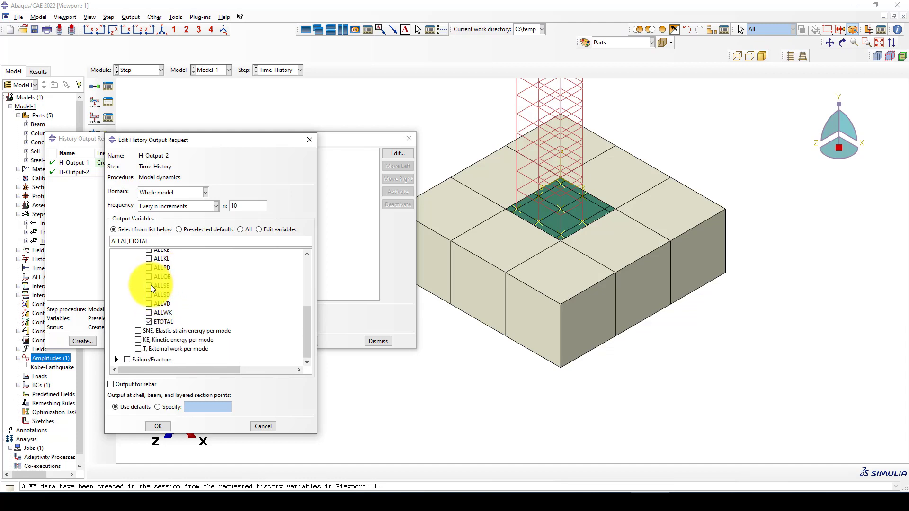
pyautogui.click(151, 285)
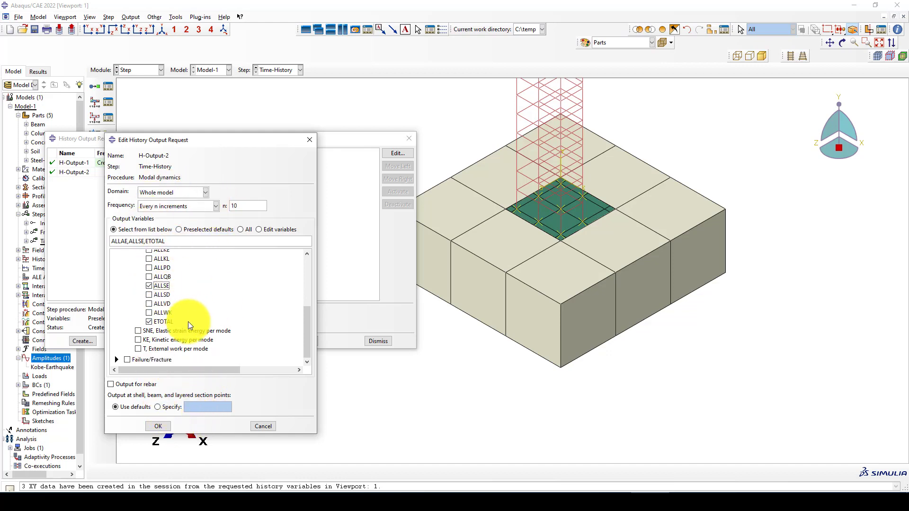
pyautogui.click(160, 426)
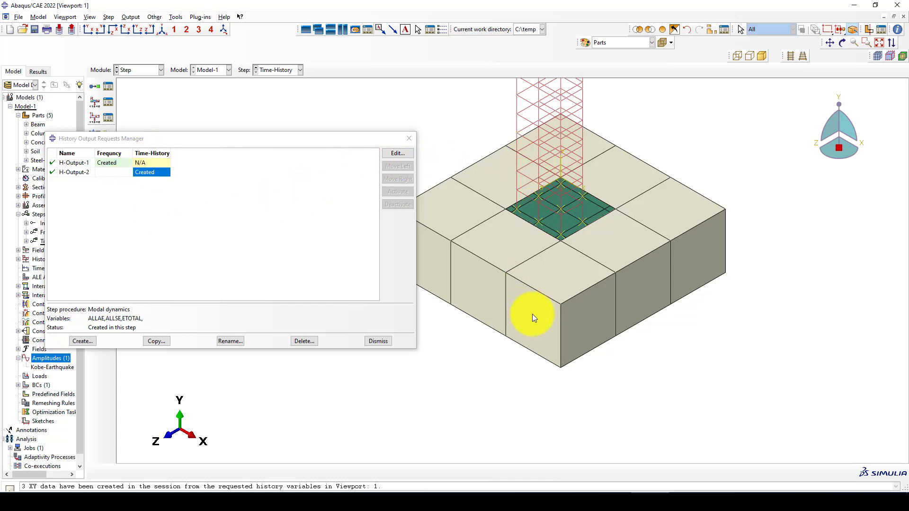
# Step: Close the History Output Requests Manager and switch to the Load module
pyautogui.scroll(3, 536, 328)
pyautogui.scroll(-1, 583, 143)
pyautogui.scroll(-2, 549, 142)
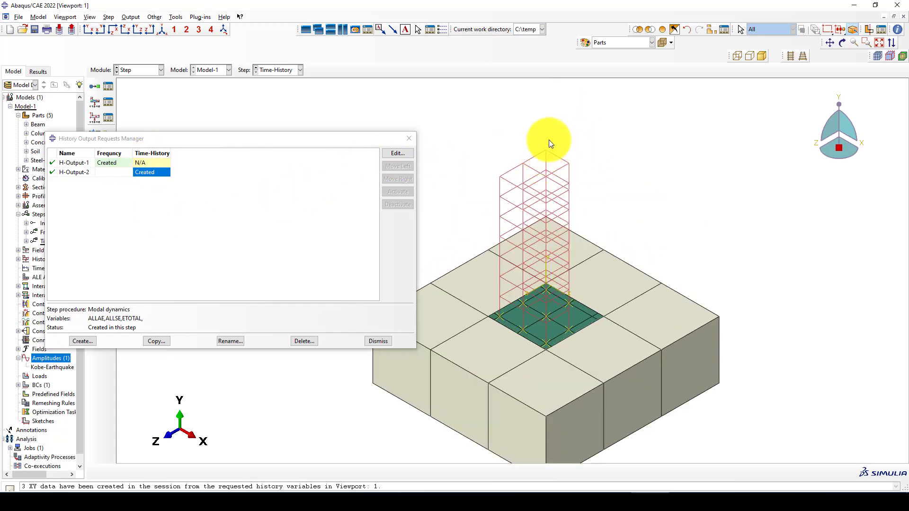
pyautogui.scroll(-2, 544, 156)
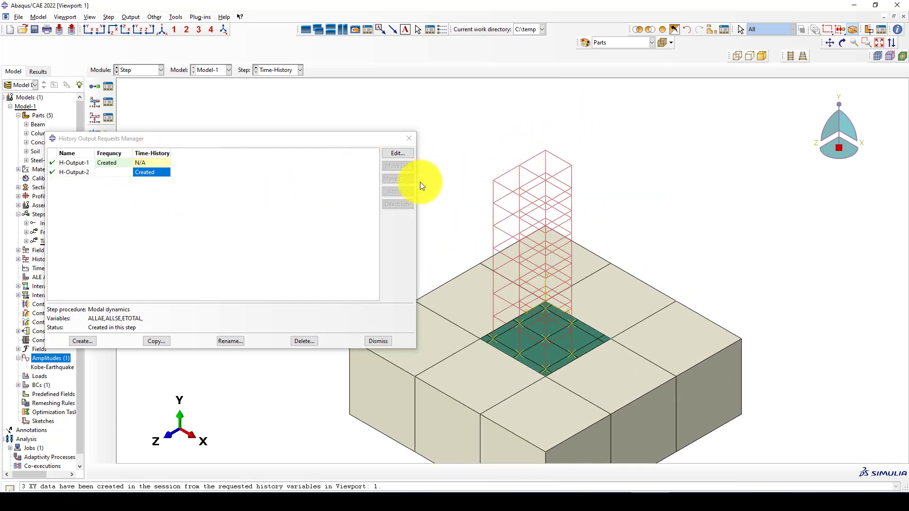
pyautogui.click(408, 138)
pyautogui.click(132, 69)
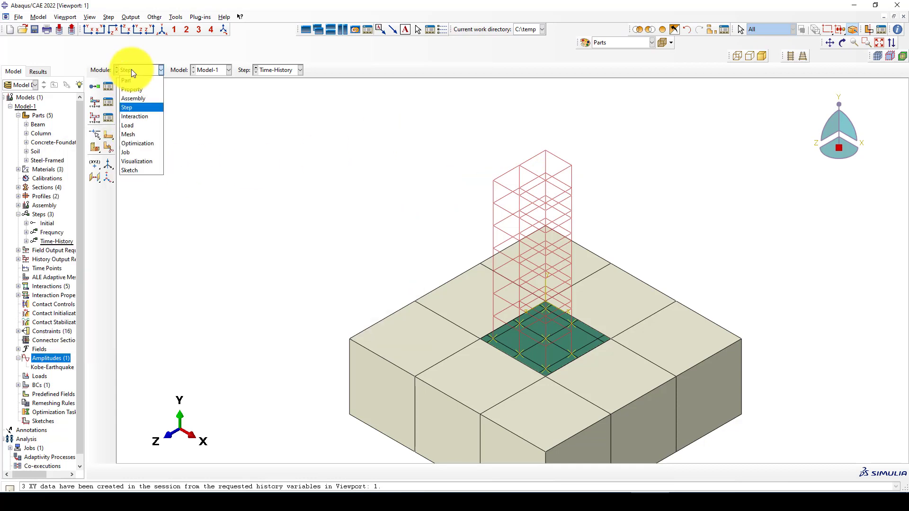
pyautogui.click(140, 125)
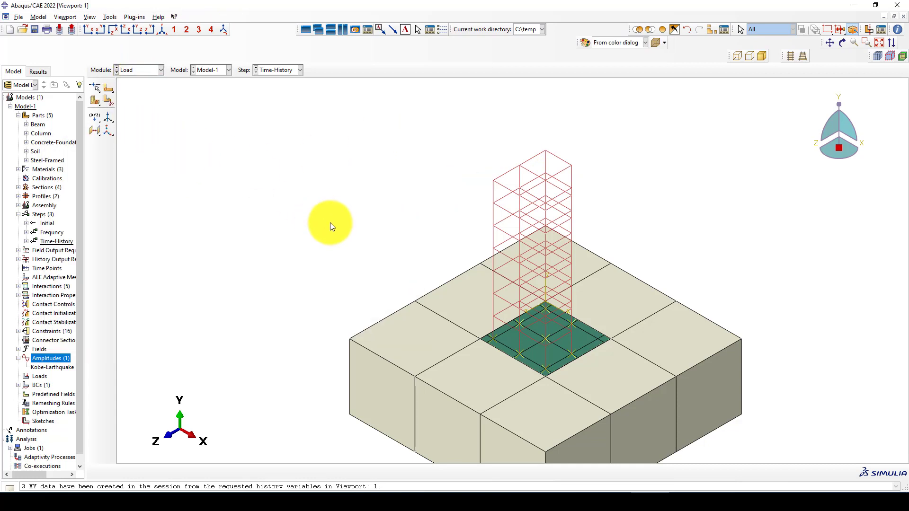
# Step: Try to move boundary condition BC-1 from the Frequncy step to the Initial step
pyautogui.scroll(4, 331, 223)
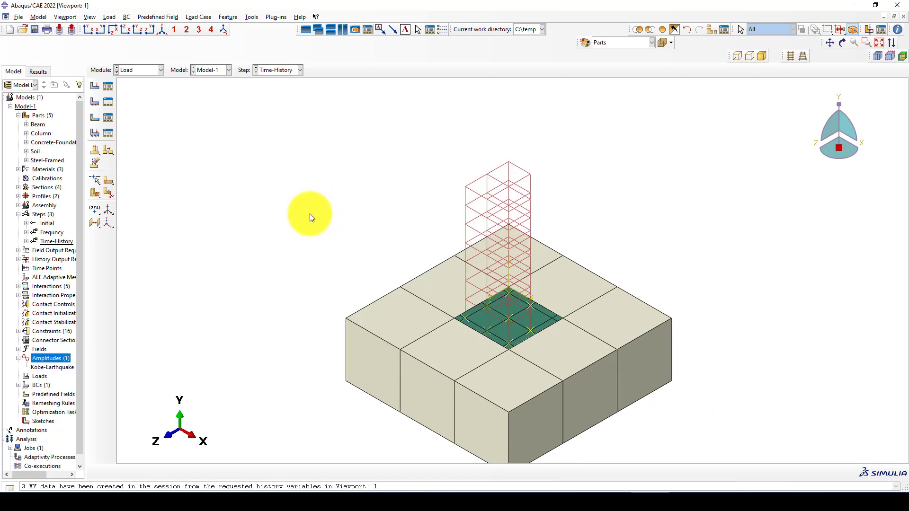
pyautogui.click(109, 104)
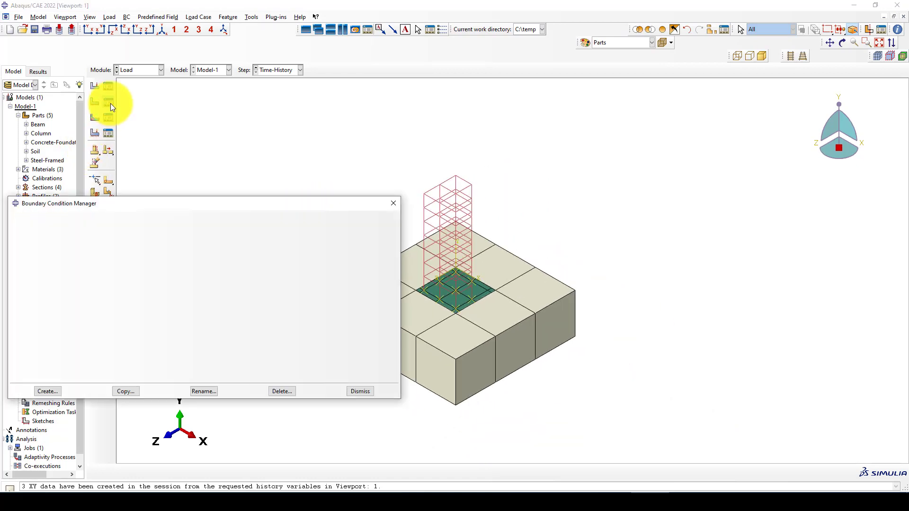
pyautogui.moveTo(205, 209); pyautogui.dragTo(235, 205)
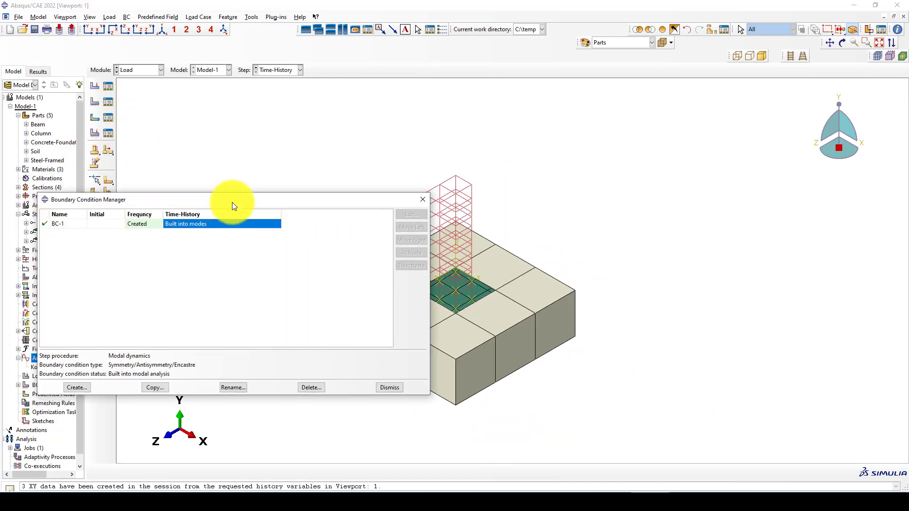
pyautogui.click(143, 224)
pyautogui.scroll(-2, 572, 151)
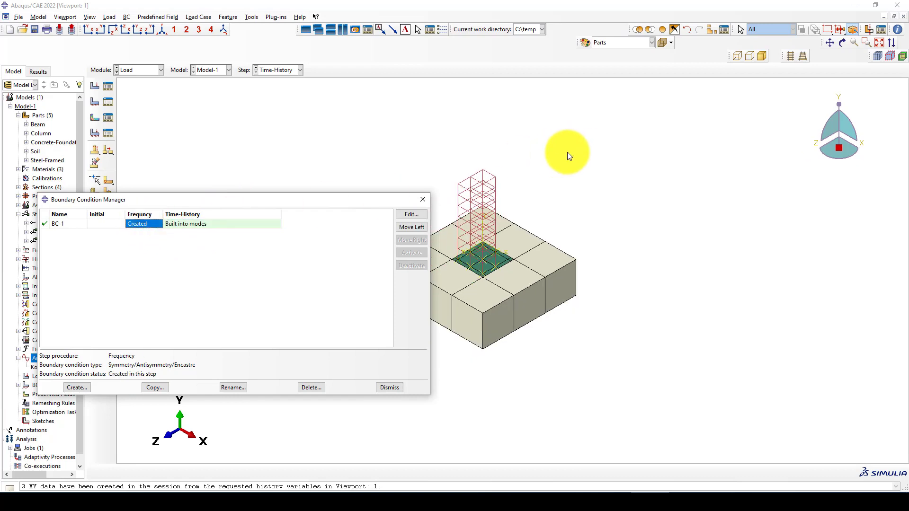
pyautogui.click(415, 227)
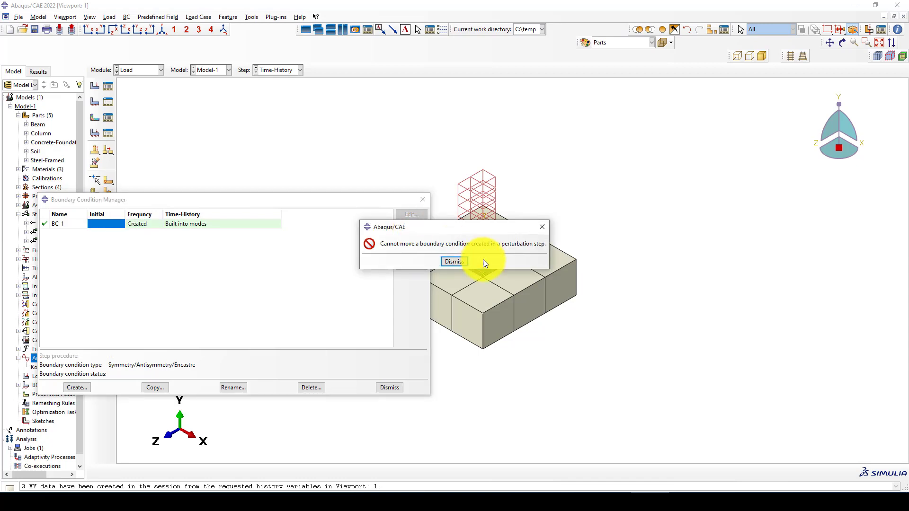
pyautogui.click(455, 262)
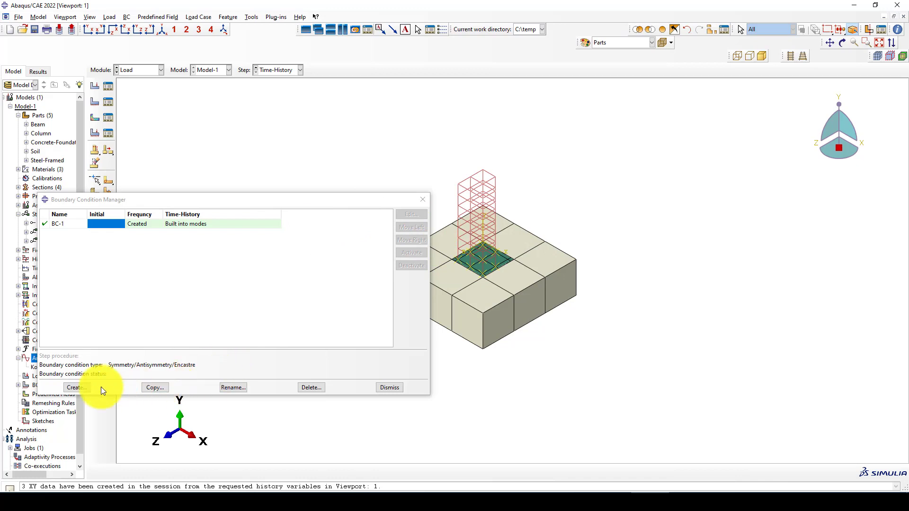
pyautogui.click(142, 224)
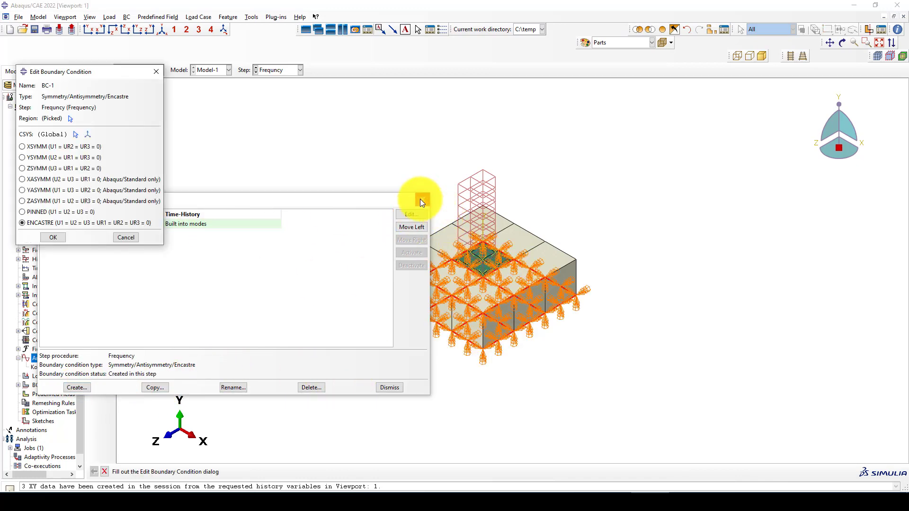
pyautogui.click(423, 199)
pyautogui.click(158, 69)
pyautogui.click(135, 69)
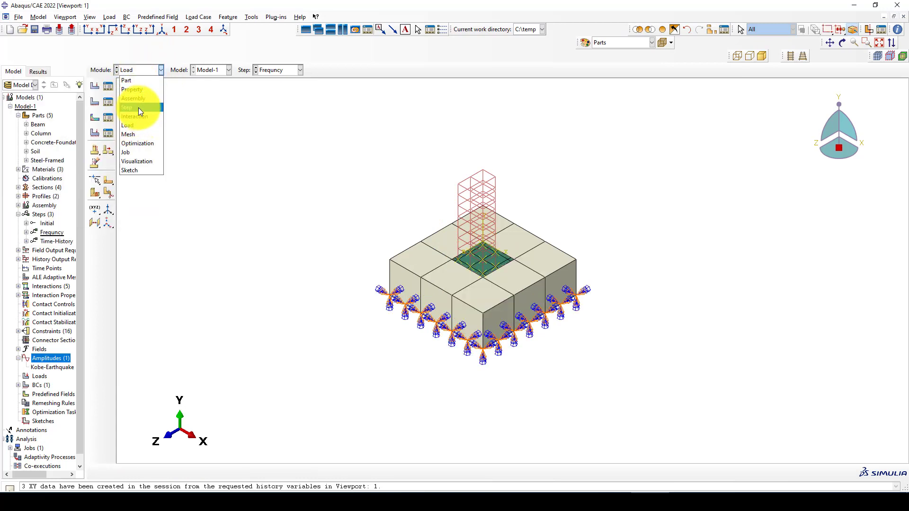
pyautogui.click(138, 108)
pyautogui.click(141, 70)
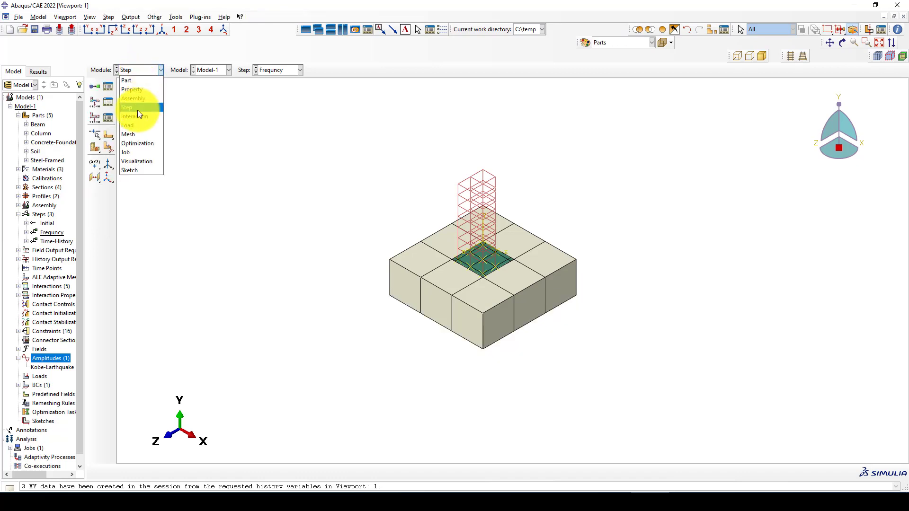
pyautogui.click(129, 124)
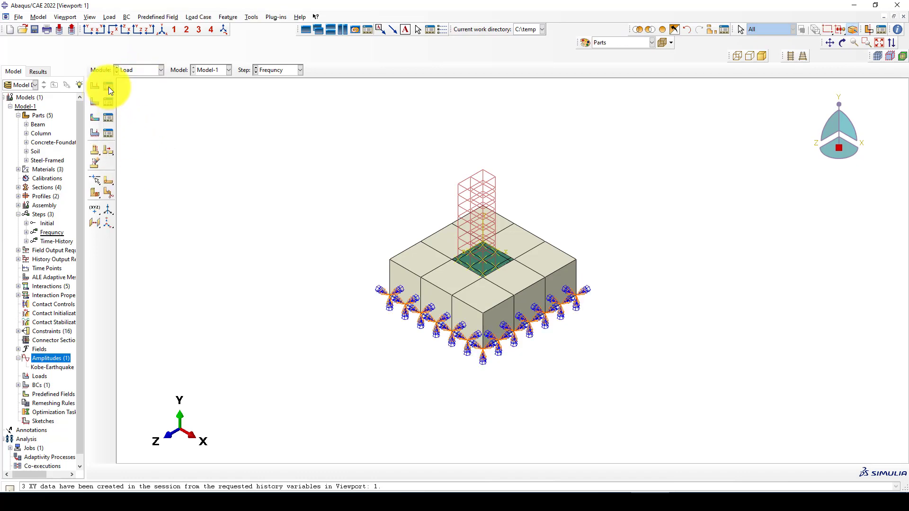
pyautogui.click(109, 86)
pyautogui.click(405, 121)
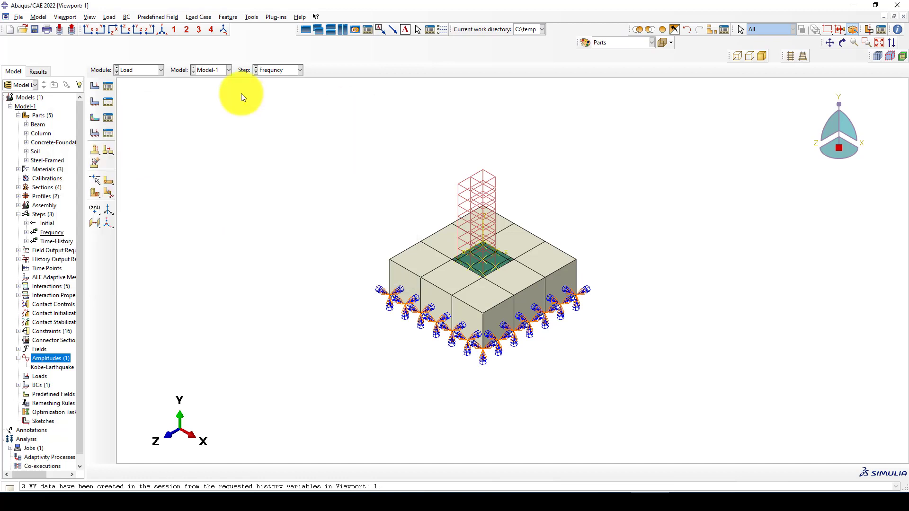
# Step: Delete boundary condition BC-1, created in the Frequncy step, using the Boundary Condition Manager
pyautogui.click(108, 86)
pyautogui.click(108, 101)
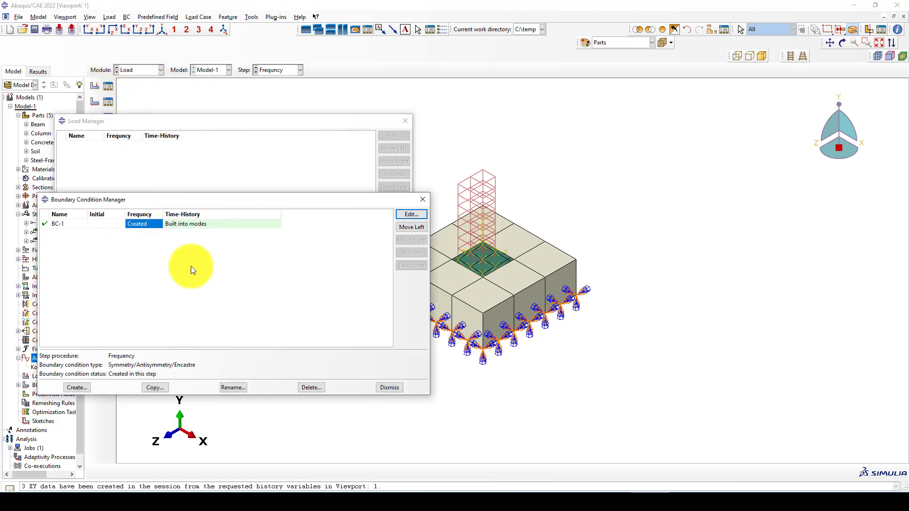
pyautogui.click(303, 387)
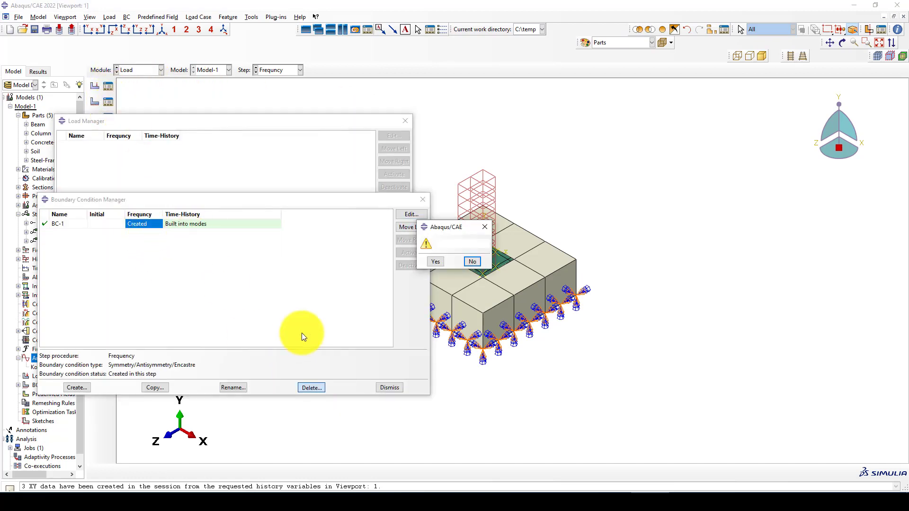
pyautogui.click(450, 258)
# Step: Start a mechanical Symmetry/Antisymmetry/Encastre boundary condition named BC-1 in the Initial step
pyautogui.scroll(1, 616, 250)
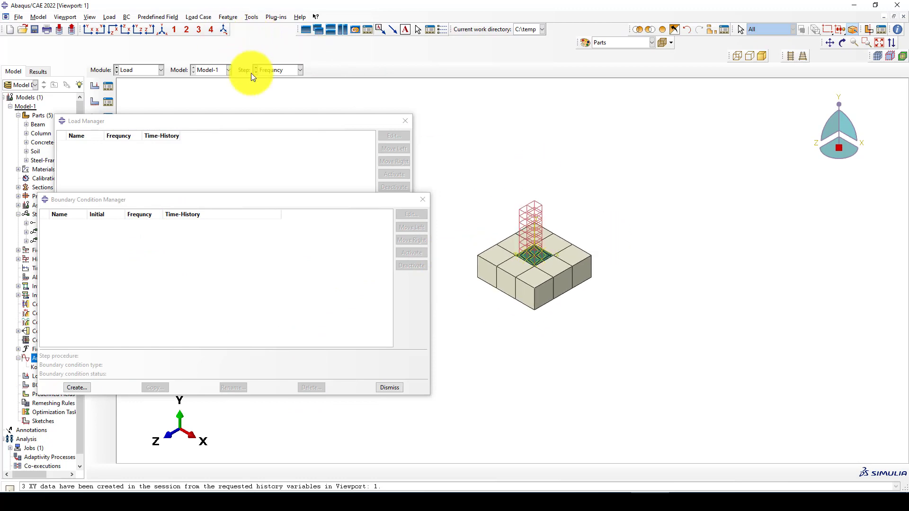
pyautogui.keyDown('ctrl'); pyautogui.keyDown('alt'); pyautogui.moveTo(557, 295); pyautogui.dragTo(545, 184); pyautogui.keyUp('alt'); pyautogui.keyUp('ctrl')
pyautogui.moveTo(557, 275); pyautogui.dragTo(521, 303)
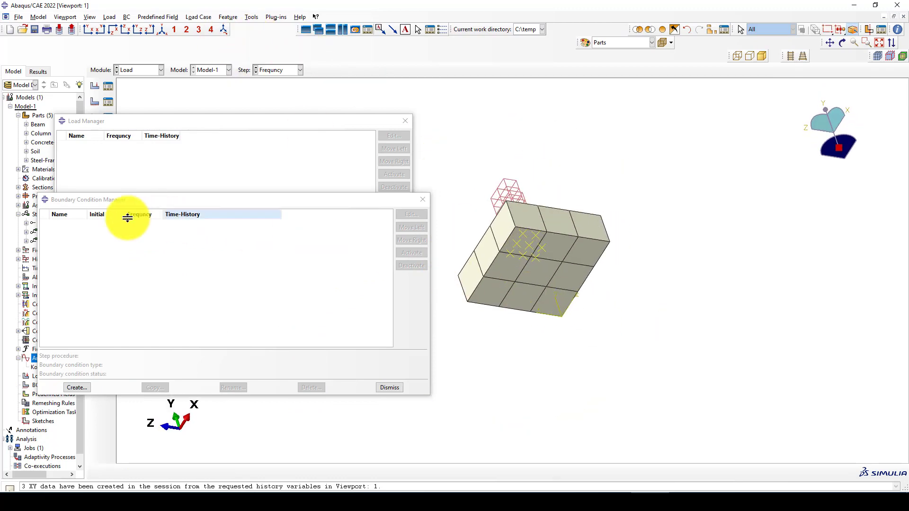
pyautogui.click(79, 386)
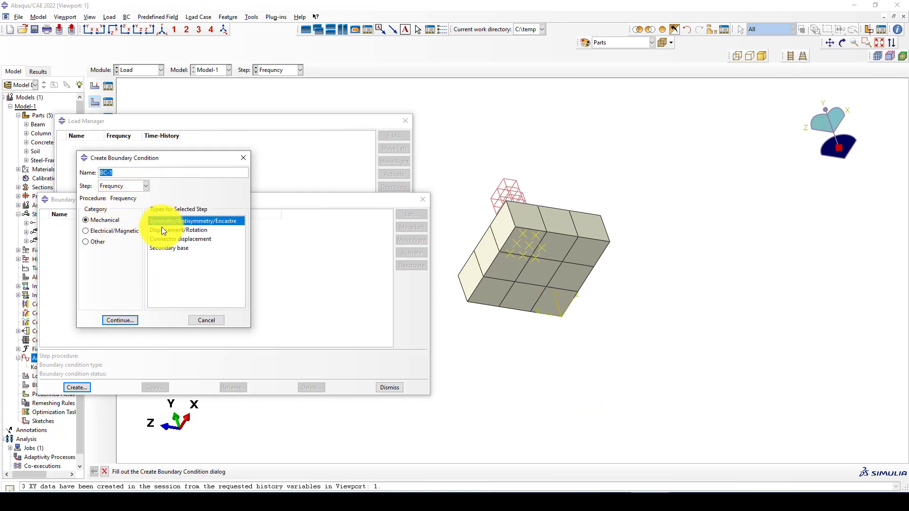
pyautogui.click(106, 188)
pyautogui.click(110, 197)
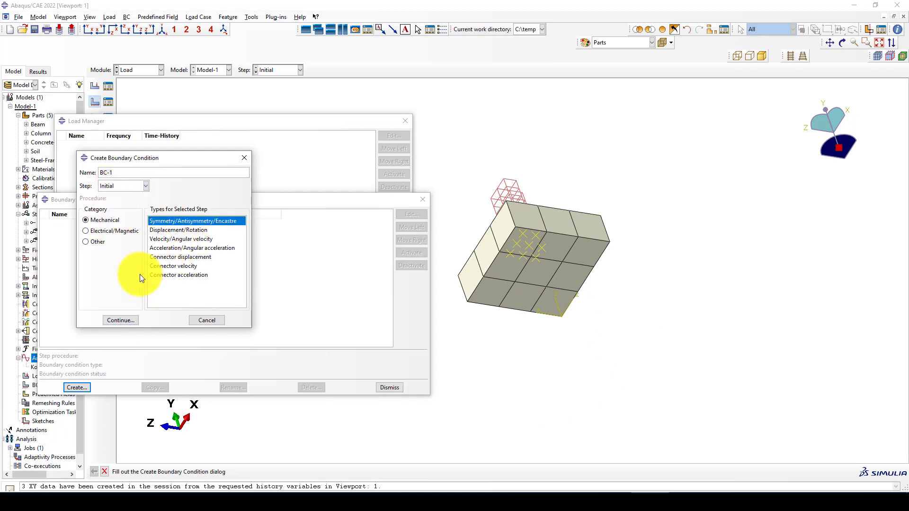
pyautogui.click(113, 321)
# Step: Apply BC-1 to all nine faces on the underside of the soil block and set it to ENCASTRE
pyautogui.scroll(3, 526, 268)
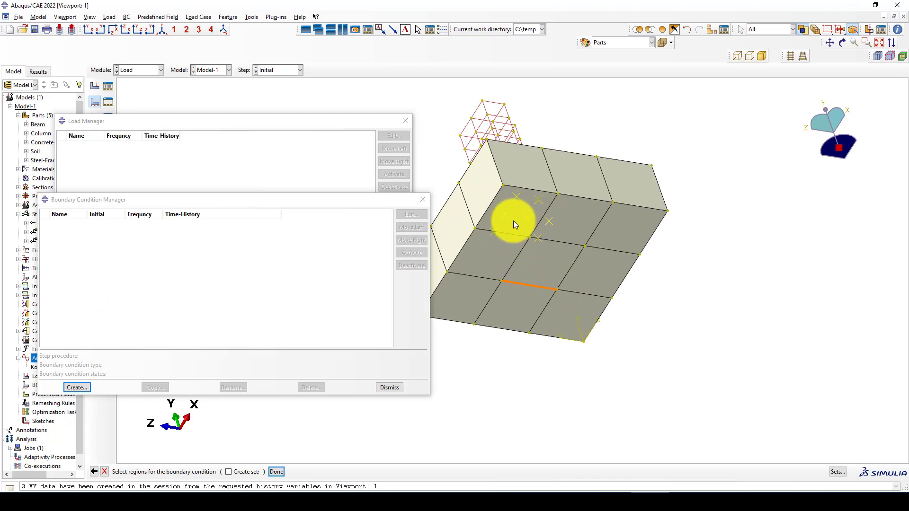
pyautogui.click(507, 206)
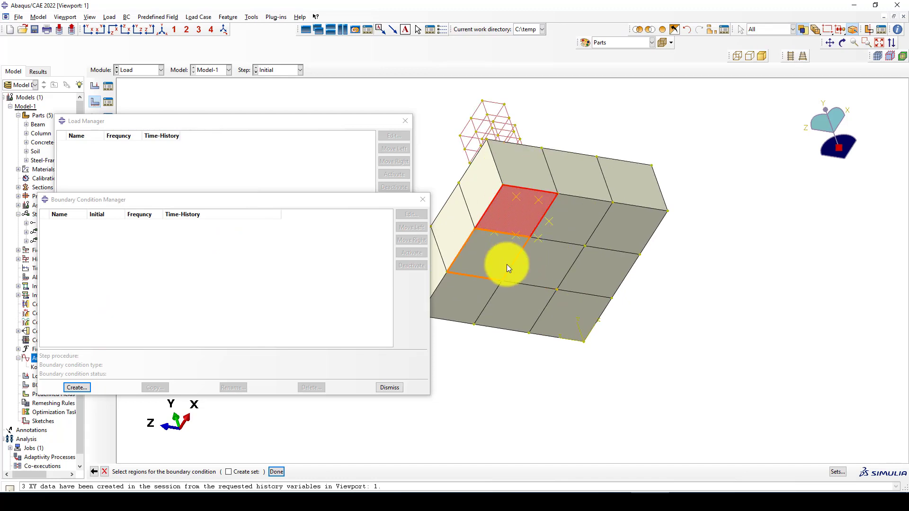
pyautogui.keyDown('shift'); pyautogui.click(487, 274); pyautogui.keyUp('shift')
pyautogui.keyDown('shift'); pyautogui.click(479, 286); pyautogui.keyUp('shift')
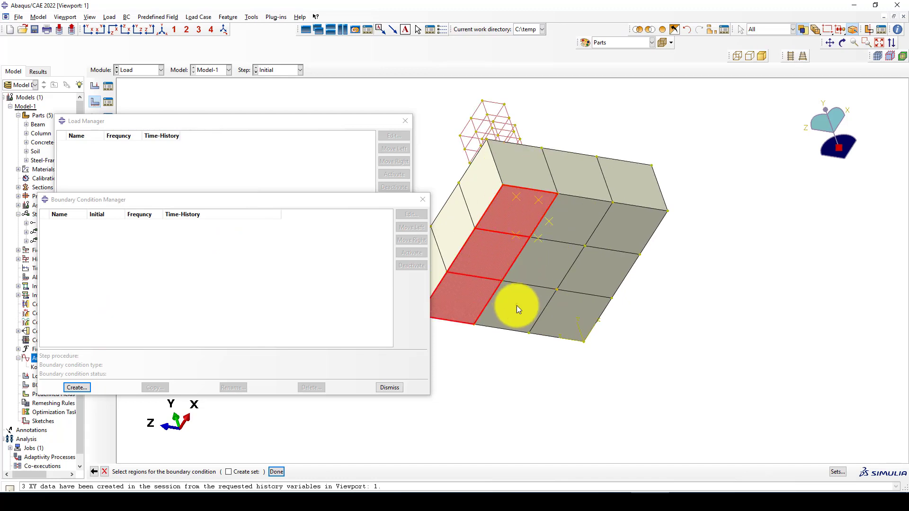
pyautogui.keyDown('shift'); pyautogui.click(516, 305); pyautogui.keyUp('shift')
pyautogui.keyDown('shift'); pyautogui.click(533, 260); pyautogui.keyUp('shift')
pyautogui.keyDown('shift'); pyautogui.click(564, 218); pyautogui.keyUp('shift')
pyautogui.keyDown('shift'); pyautogui.click(617, 231); pyautogui.keyUp('shift')
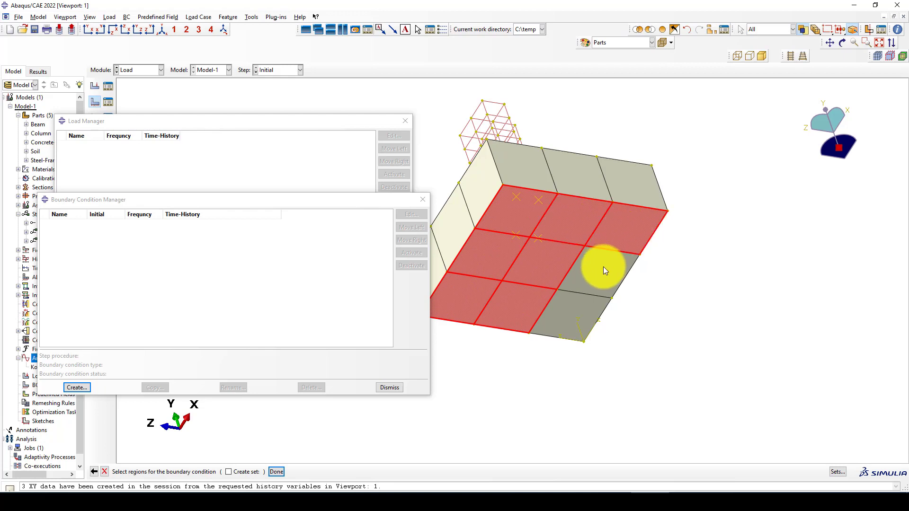
pyautogui.keyDown('shift'); pyautogui.click(603, 266); pyautogui.keyUp('shift')
pyautogui.keyDown('shift'); pyautogui.click(580, 324); pyautogui.keyUp('shift')
pyautogui.middleClick(485, 397)
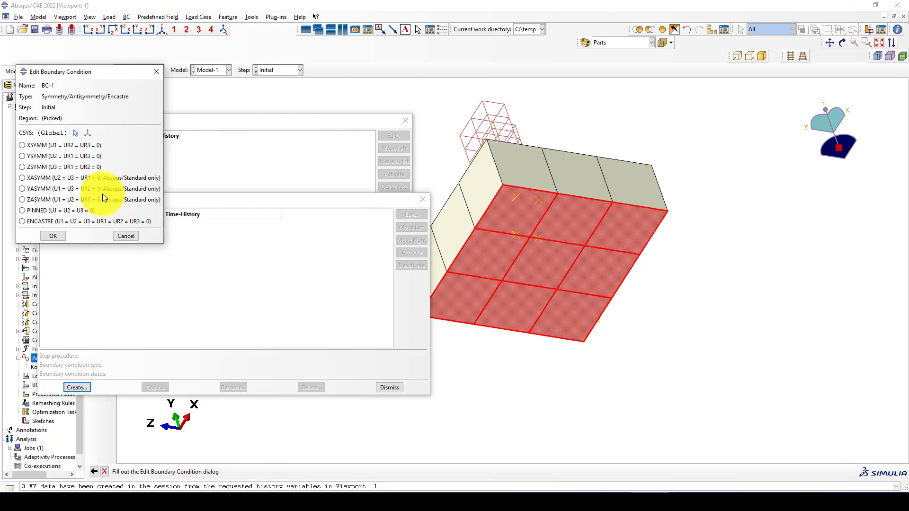
pyautogui.click(59, 222)
pyautogui.click(53, 234)
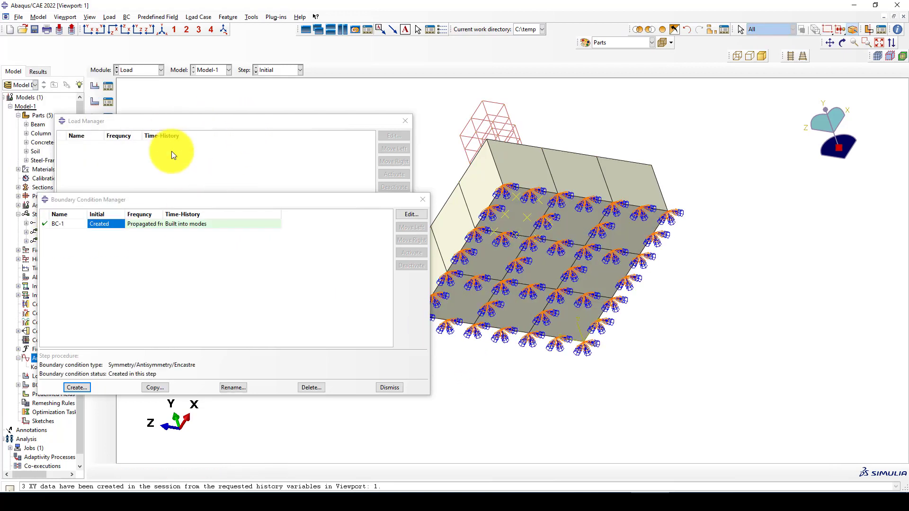
# Step: Check how BC-1 carries through the Frequncy and Time-History steps in the Boundary Condition Manager, and close the Load Manager
pyautogui.click(423, 199)
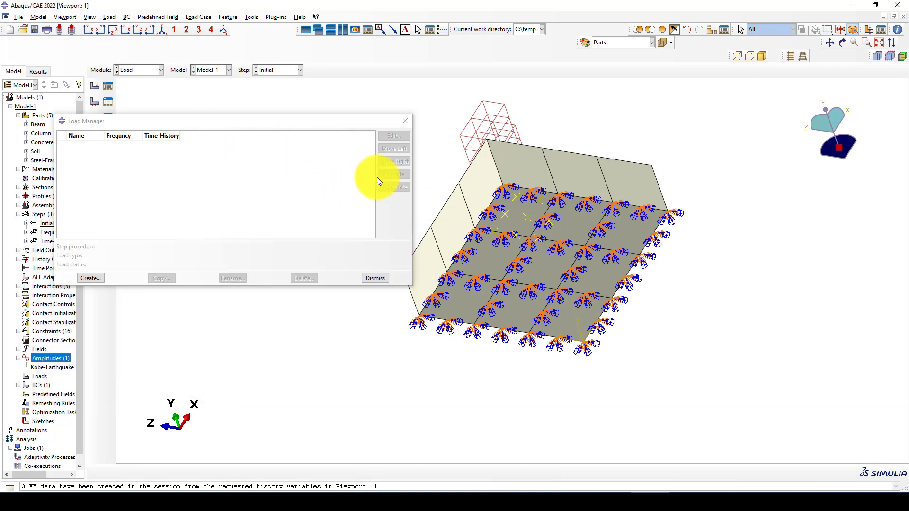
pyautogui.click(385, 277)
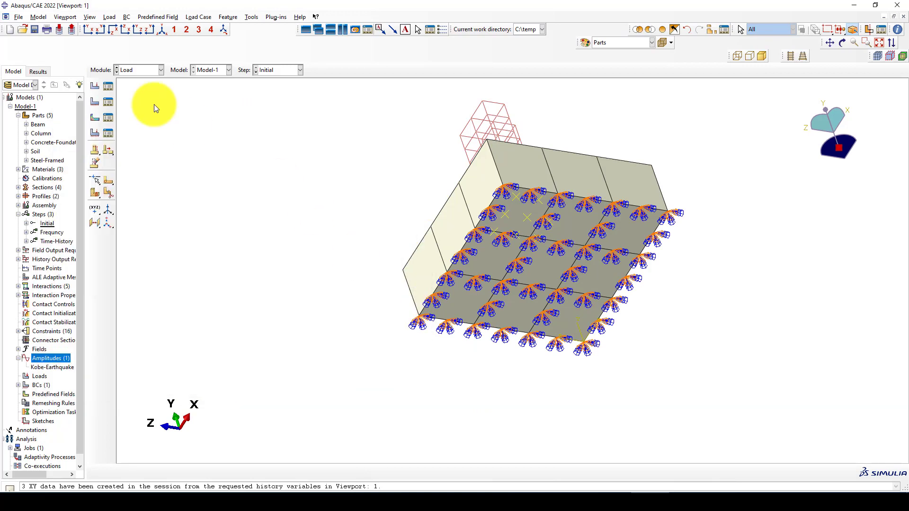
pyautogui.click(109, 101)
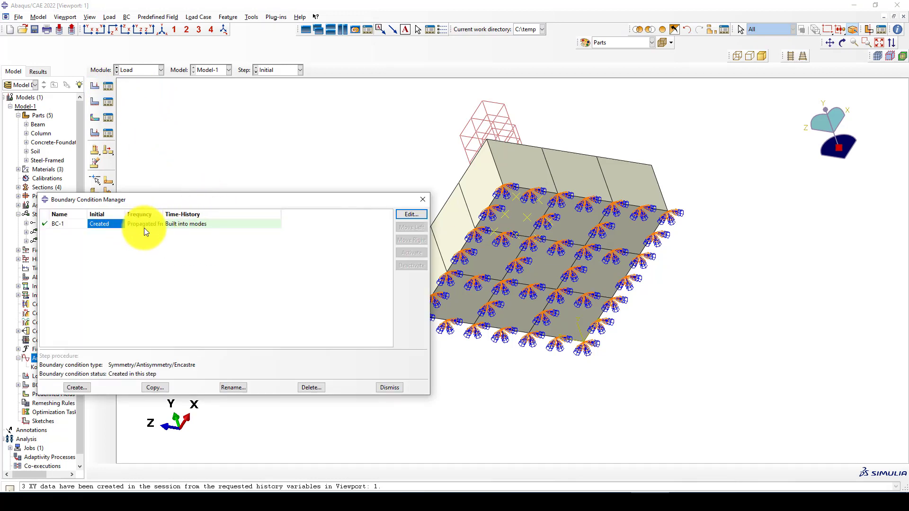
pyautogui.moveTo(163, 214); pyautogui.dragTo(239, 215)
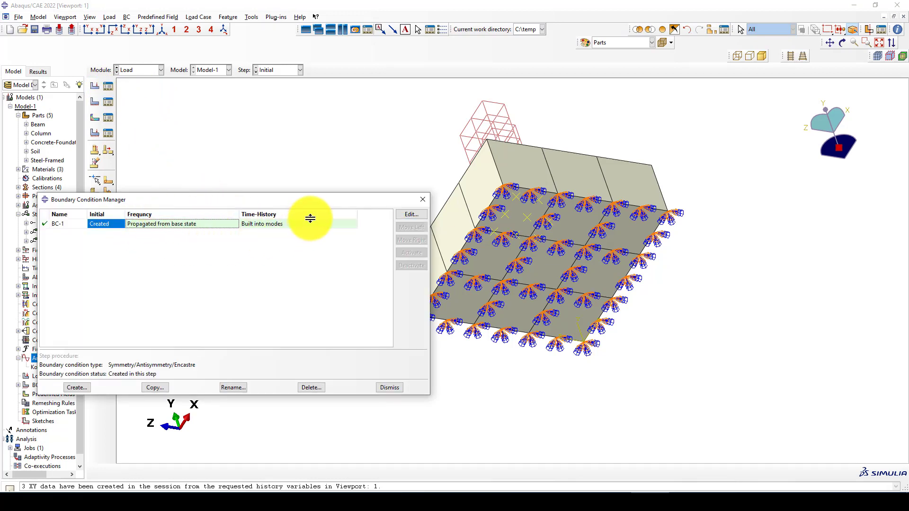
pyautogui.click(423, 200)
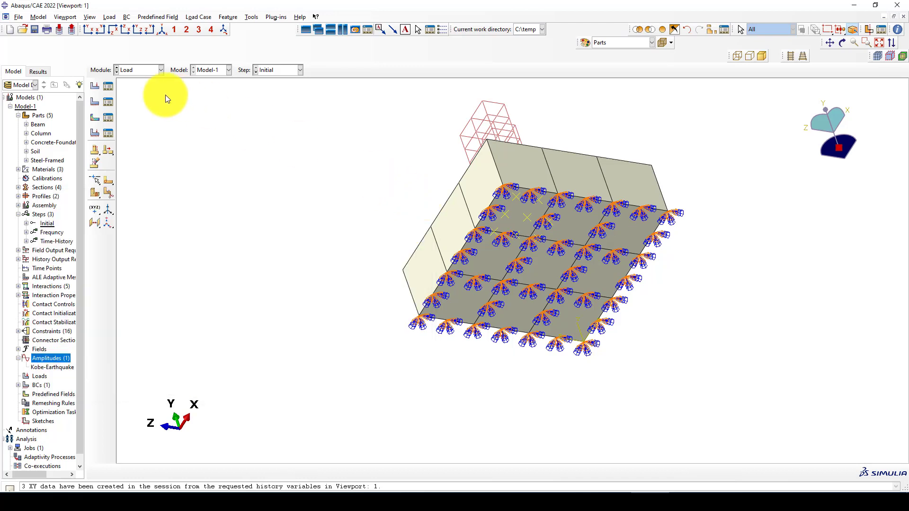
# Step: Create an Acceleration base motion boundary condition named Earthquake in the Time-History step, with degree of freedom U3 and amplitude Kobe-Earthquake
pyautogui.click(109, 103)
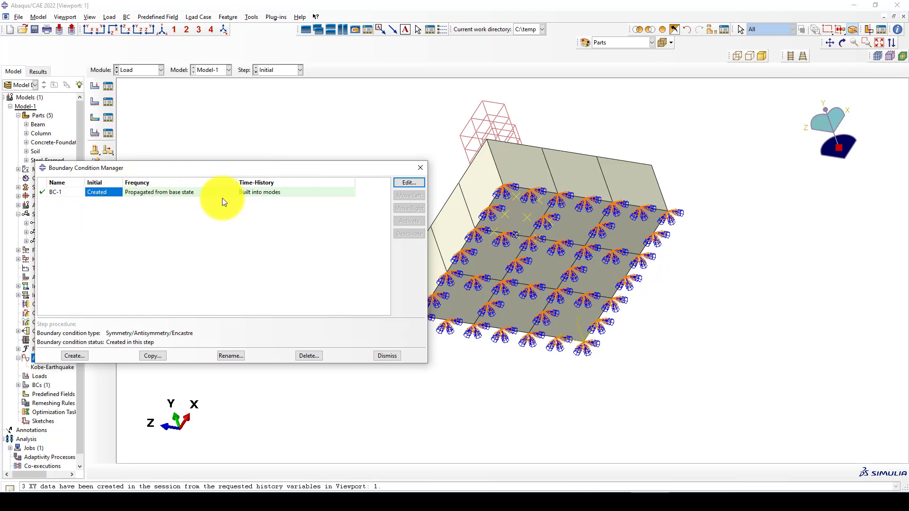
pyautogui.click(78, 354)
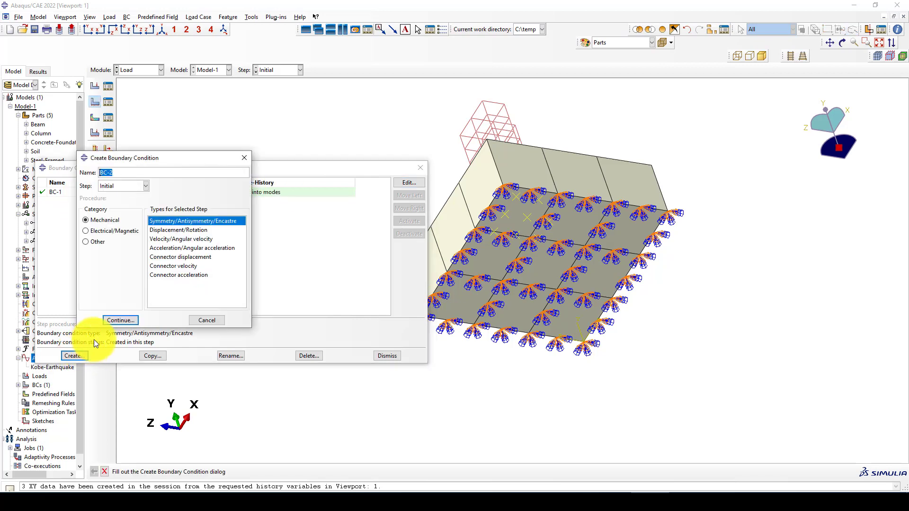
pyautogui.click(112, 186)
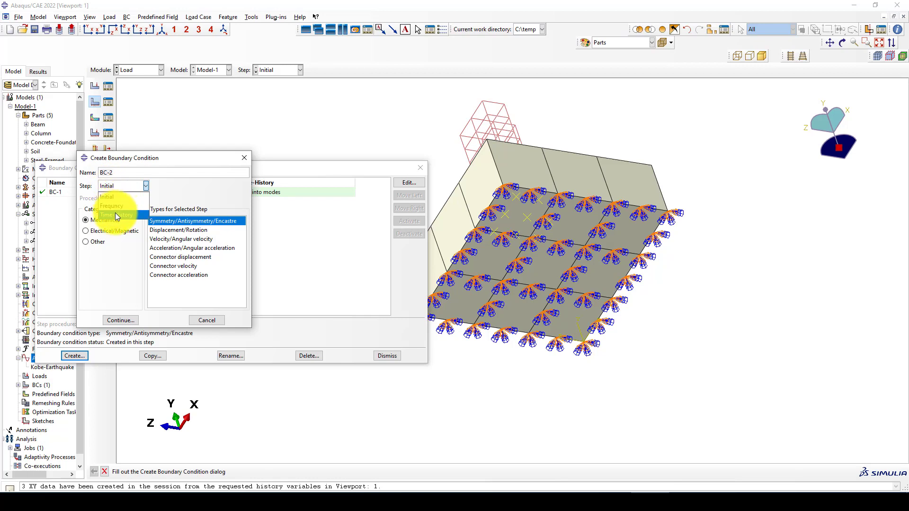
pyautogui.click(115, 212)
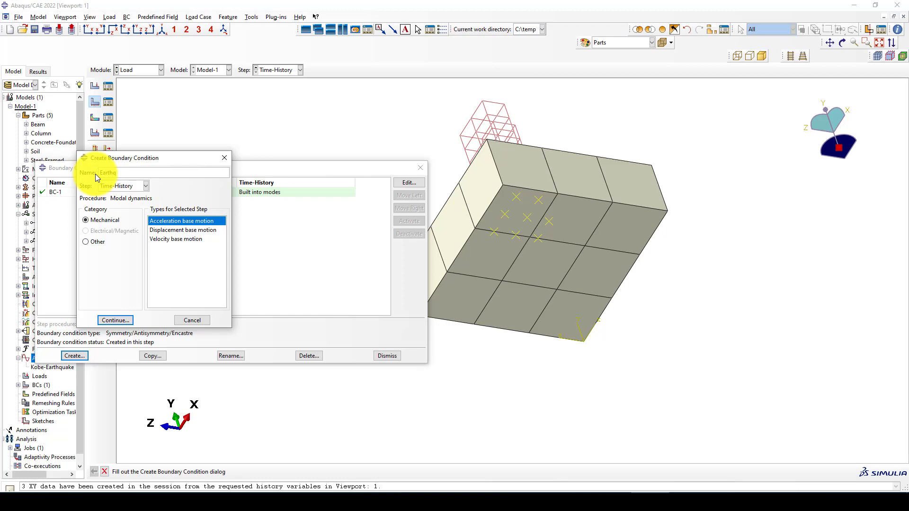
pyautogui.write('Earthquake')
pyautogui.click(182, 221)
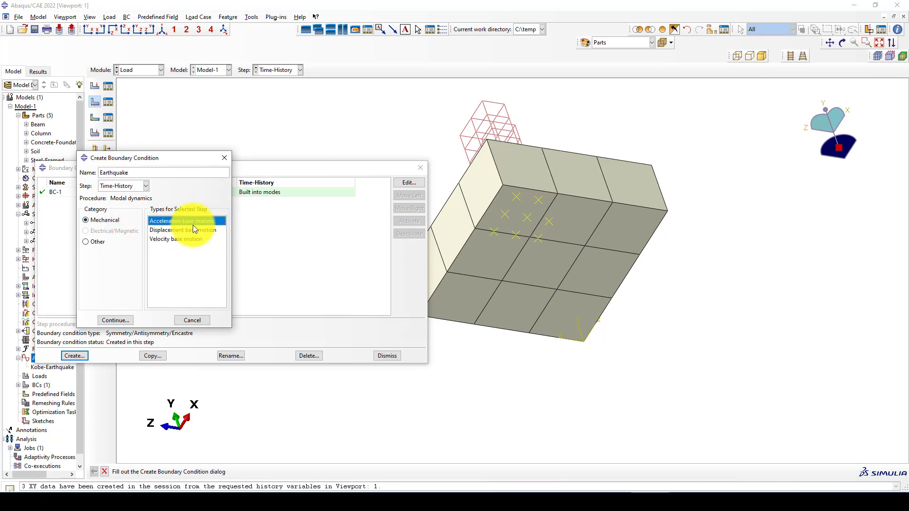
pyautogui.click(114, 320)
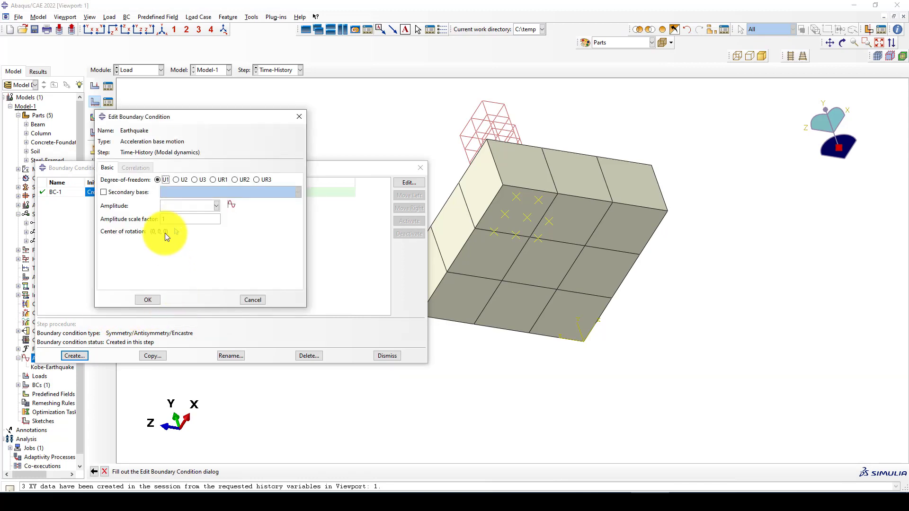
pyautogui.click(199, 180)
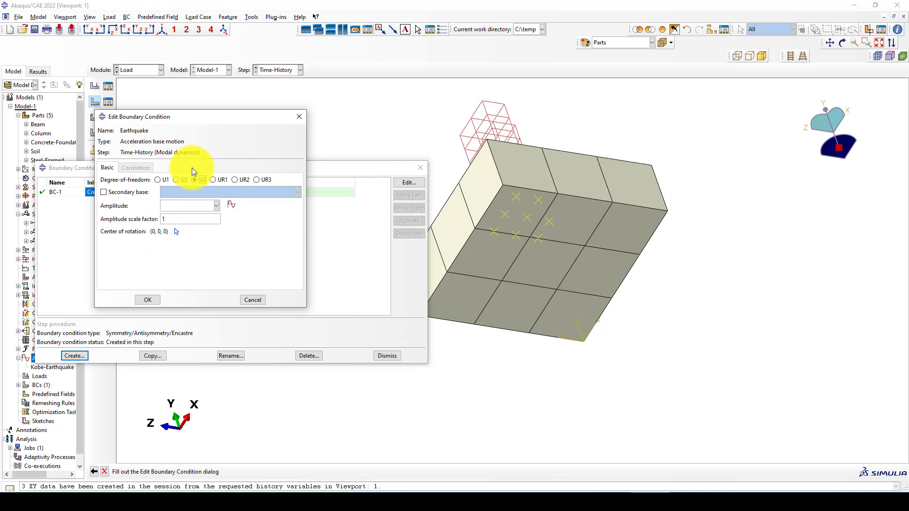
pyautogui.click(177, 210)
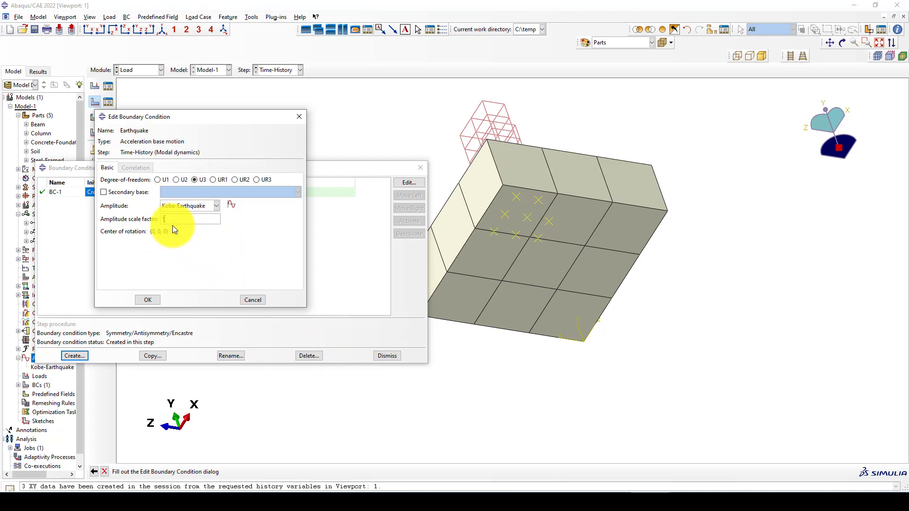
# Step: Switch to the Excel workbook, examine the Kobe record's acceleration units and chart, and return to Abaqus/CAE
pyautogui.click(353, 487)
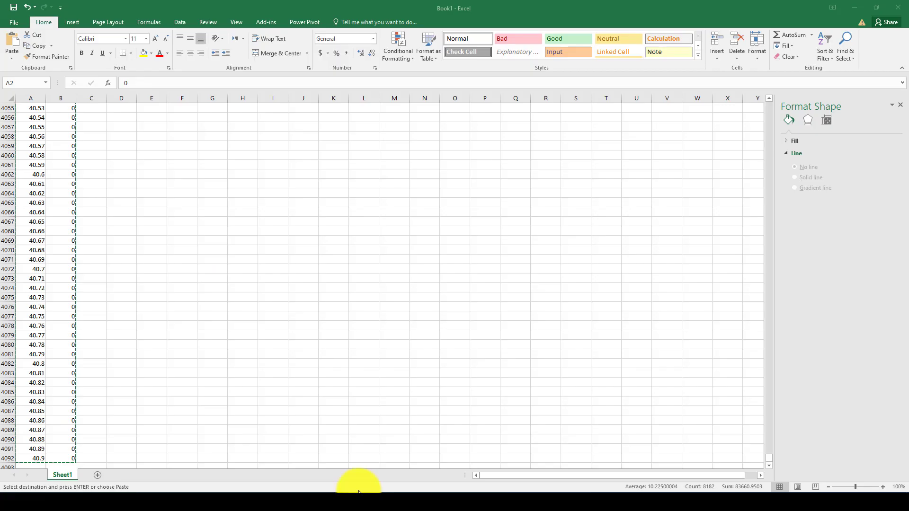
pyautogui.scroll(20, 704, 369)
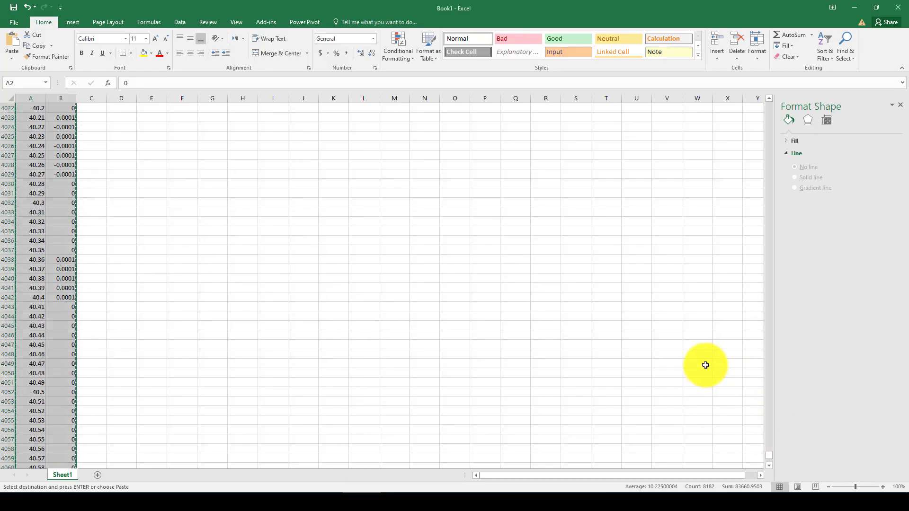
pyautogui.moveTo(770, 451); pyautogui.dragTo(799, 90)
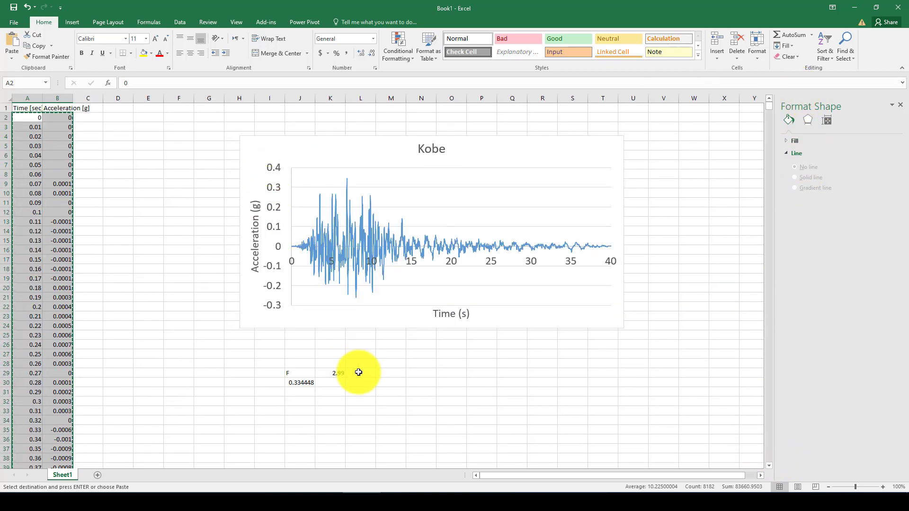
pyautogui.click(635, 502)
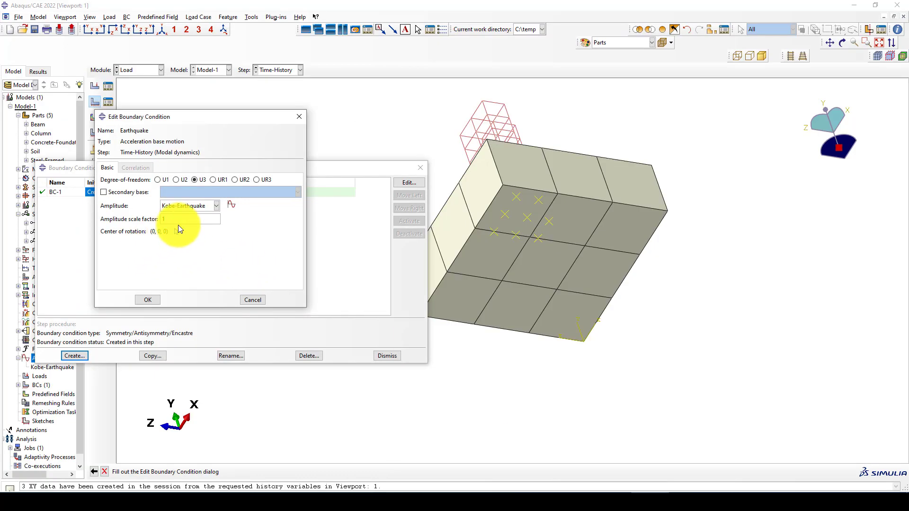
# Step: Set the Earthquake boundary condition's amplitude scale factor, save the definition and close the Boundary Condition Manager
pyautogui.write('000')
pyautogui.click(148, 301)
pyautogui.click(273, 203)
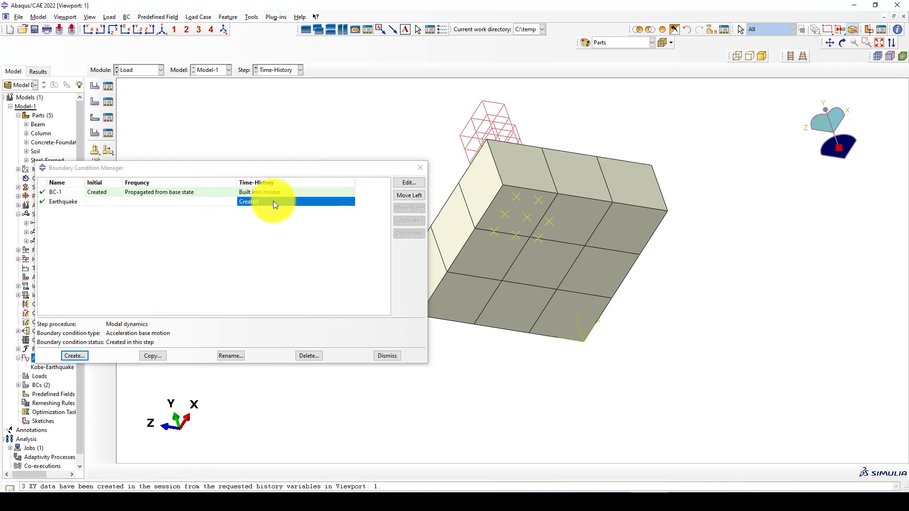
pyautogui.click(391, 356)
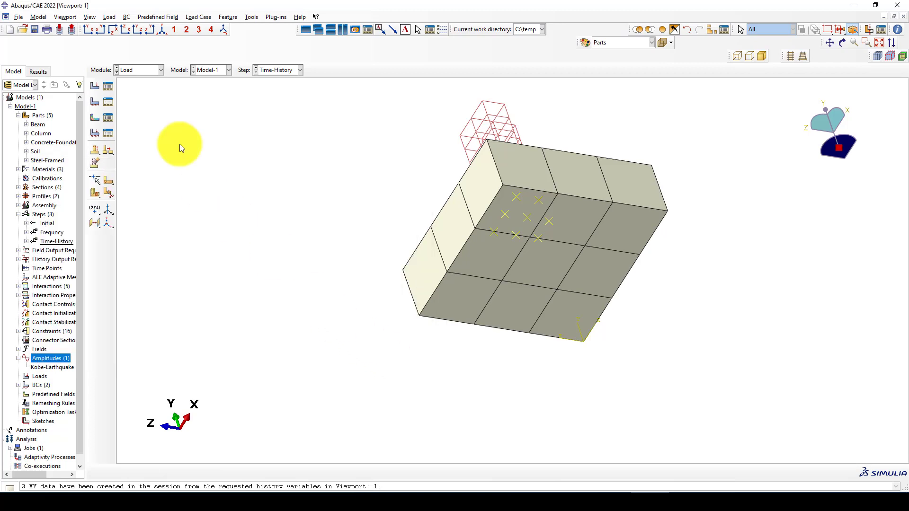
# Step: Switch to the Job module and create a full analysis job named Time-history for Model-1
pyautogui.click(140, 74)
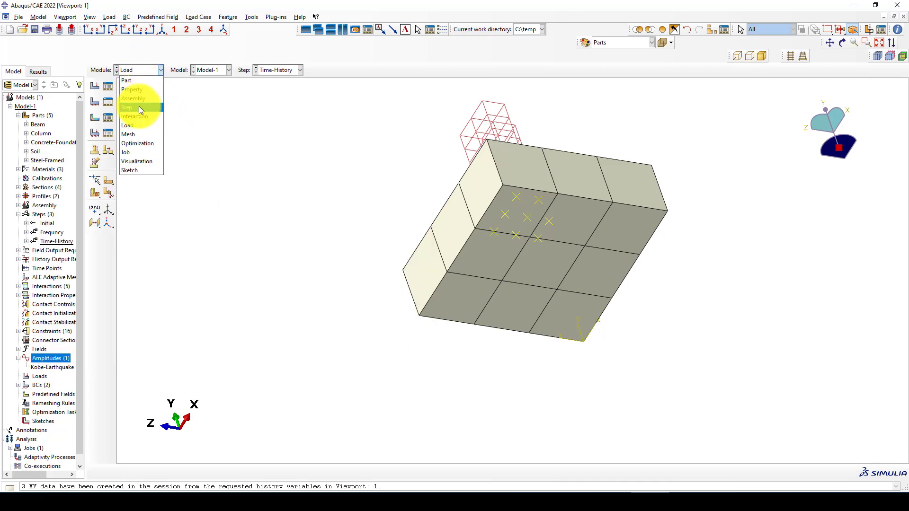
pyautogui.click(127, 152)
pyautogui.click(109, 94)
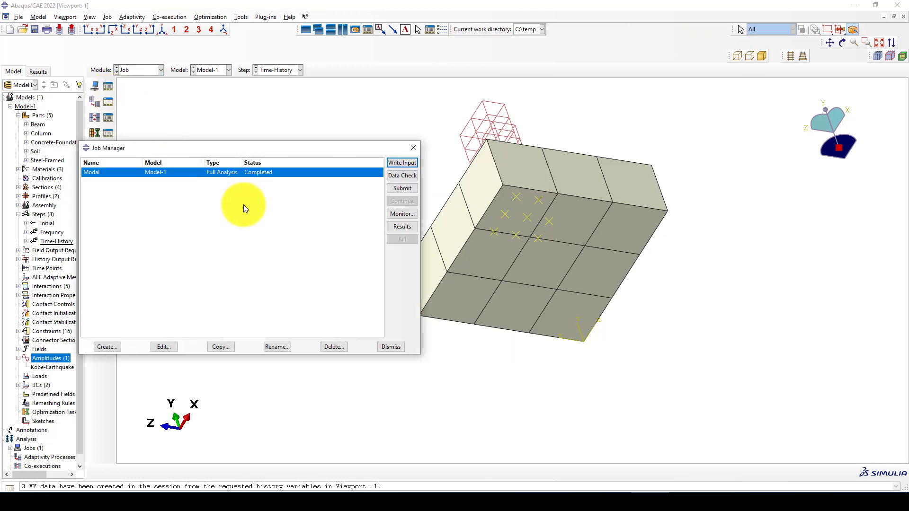
pyautogui.click(113, 346)
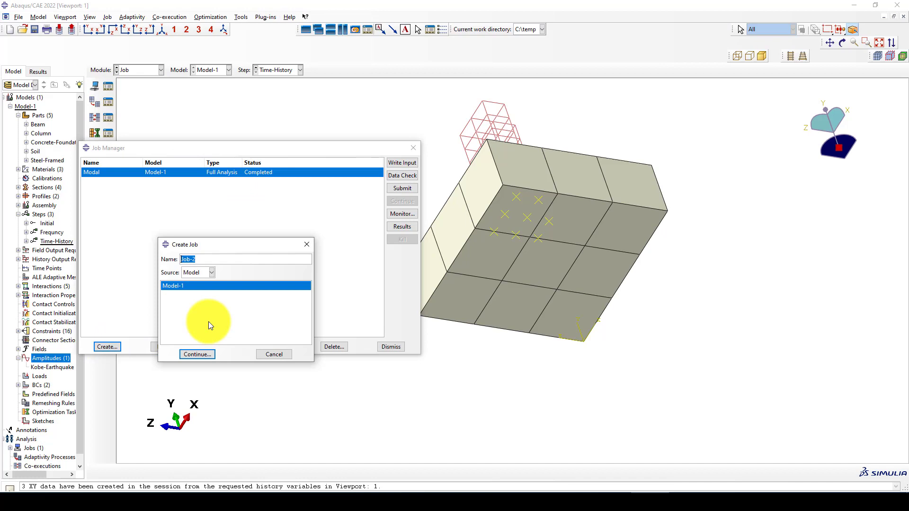
pyautogui.write('Time-history')
pyautogui.click(210, 354)
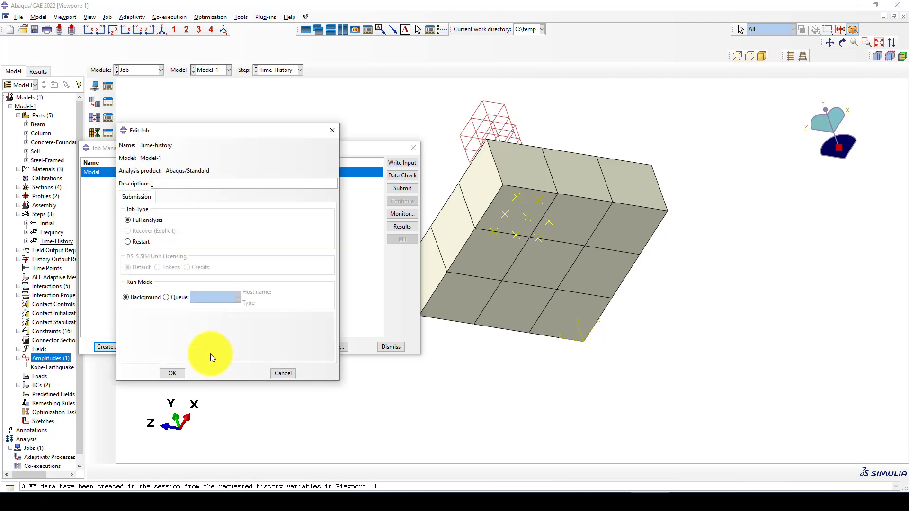
pyautogui.click(174, 373)
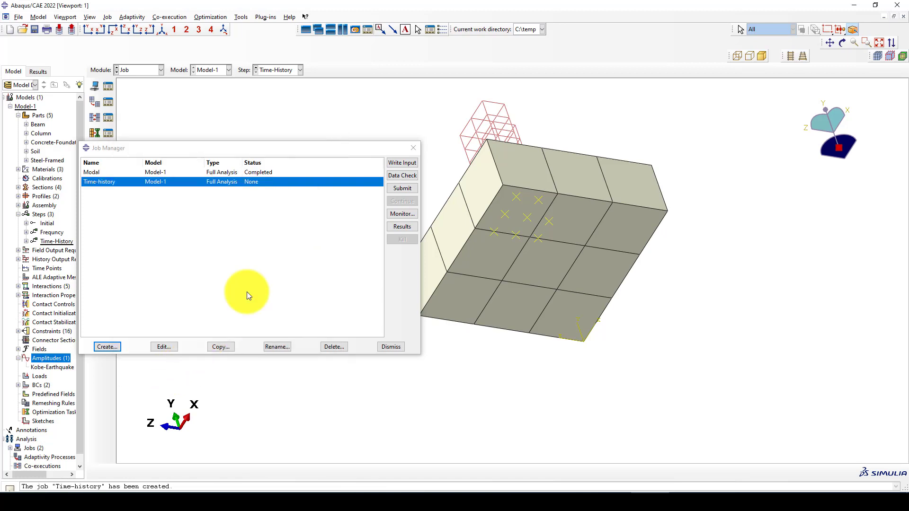
# Step: Submit the Time-history job, overwriting its existing job files, and monitor its increments and log before closing the monitor
pyautogui.click(401, 187)
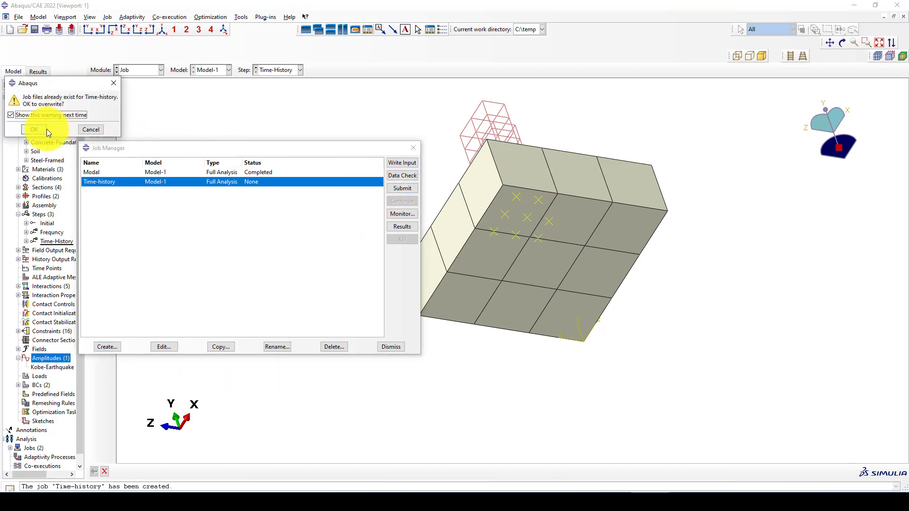
pyautogui.click(46, 129)
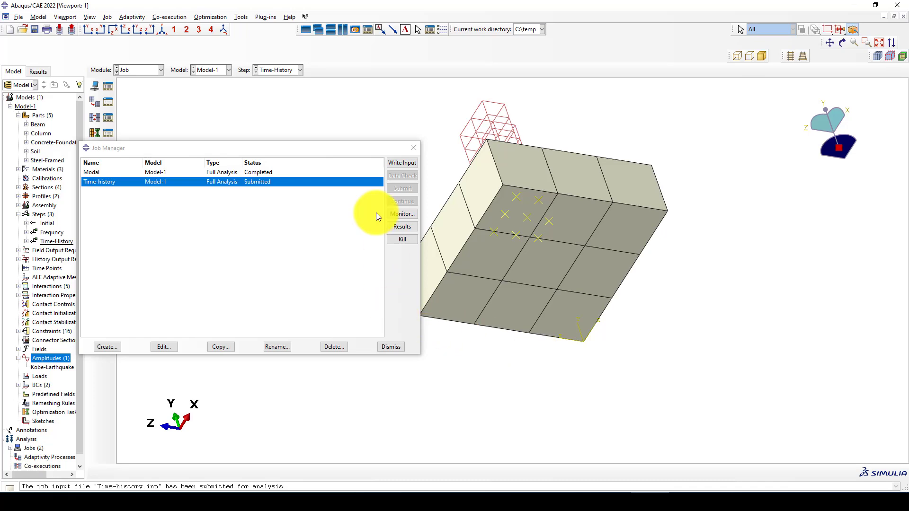
pyautogui.click(399, 216)
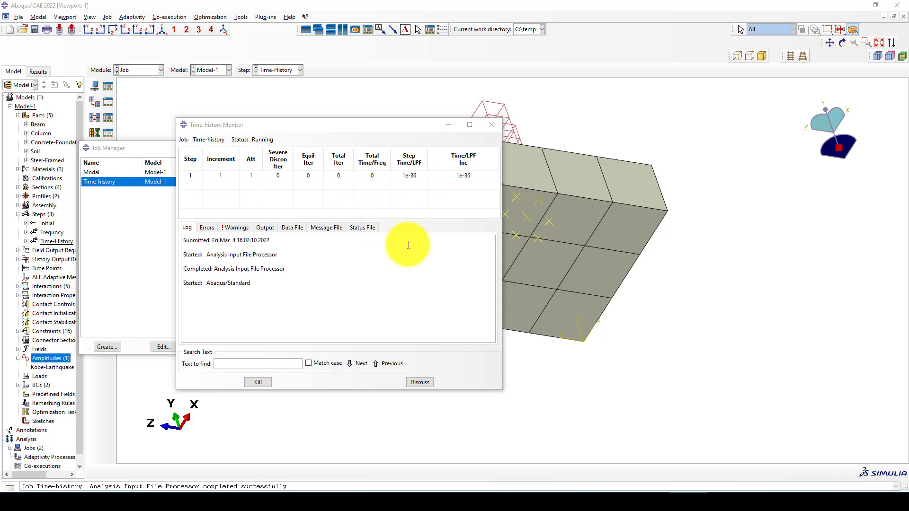
pyautogui.moveTo(502, 390); pyautogui.dragTo(520, 436)
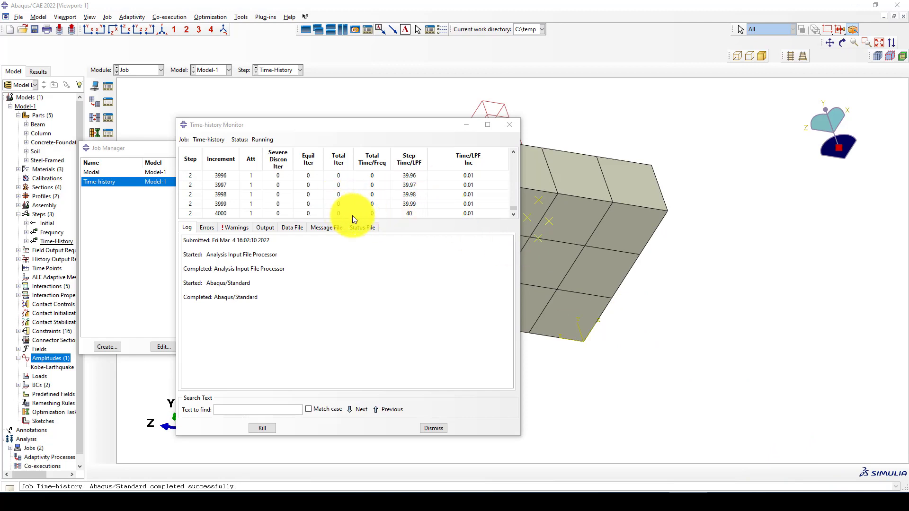
pyautogui.click(224, 215)
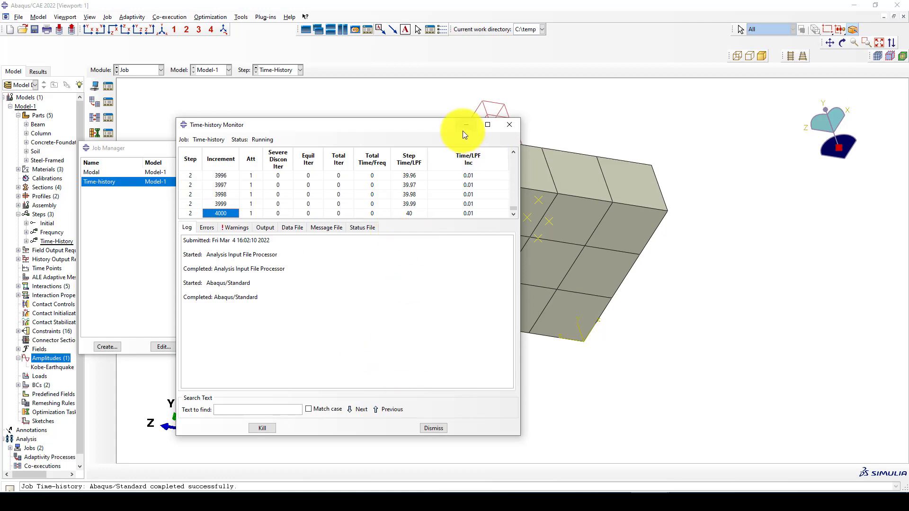
pyautogui.click(434, 428)
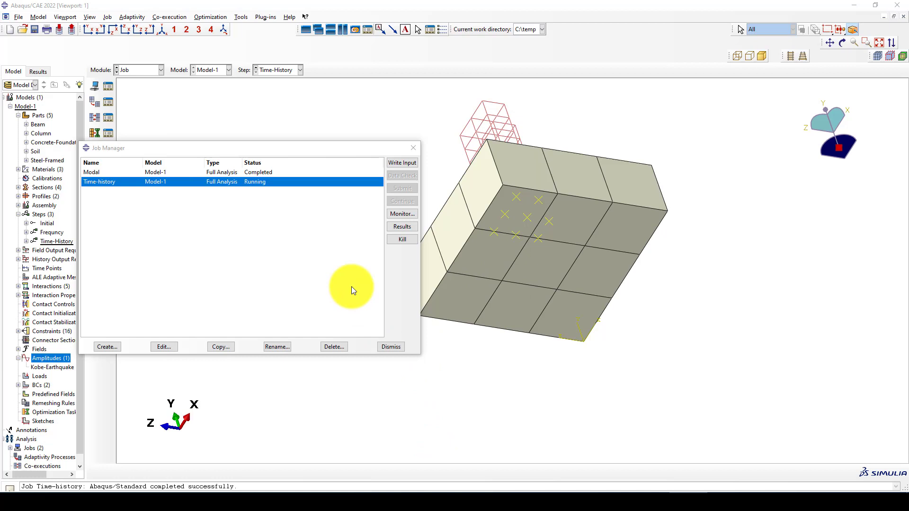
# Step: Load the Time-history job's results and display the Mises stress contours on the soil-structure model
pyautogui.click(395, 227)
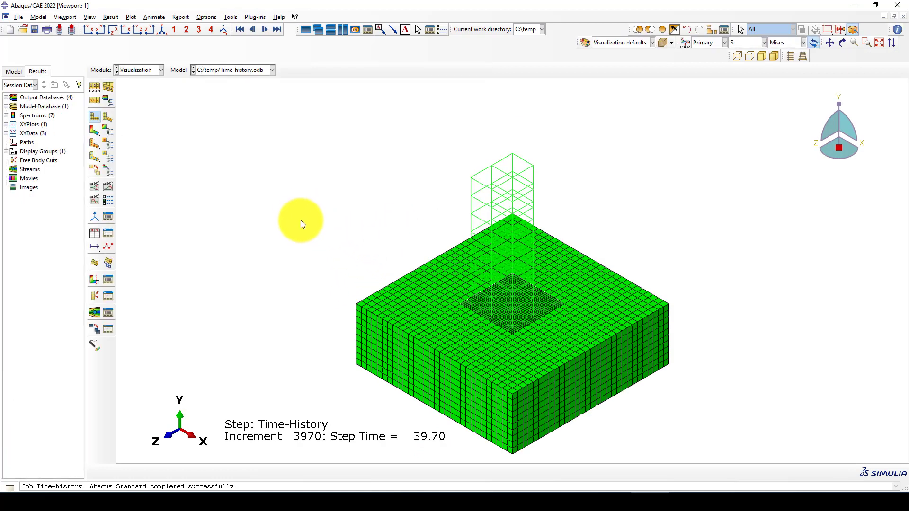
pyautogui.scroll(-3, 303, 222)
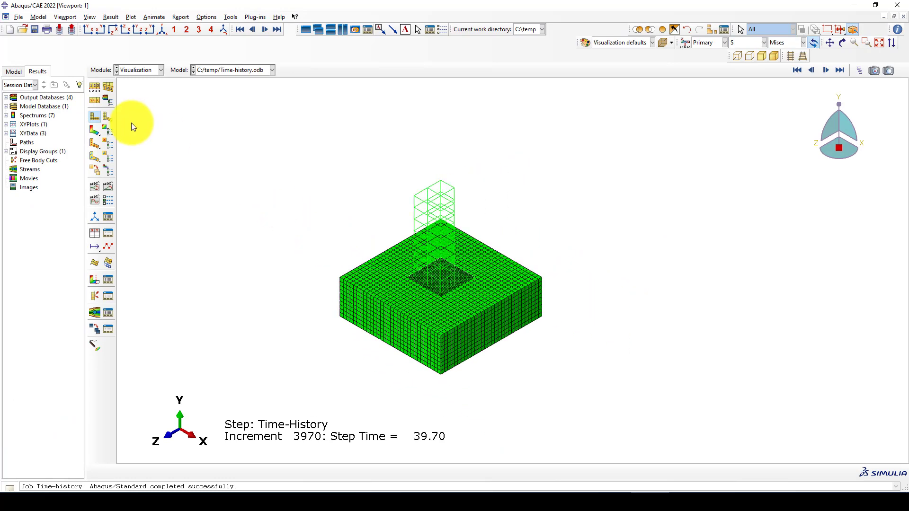
pyautogui.click(96, 130)
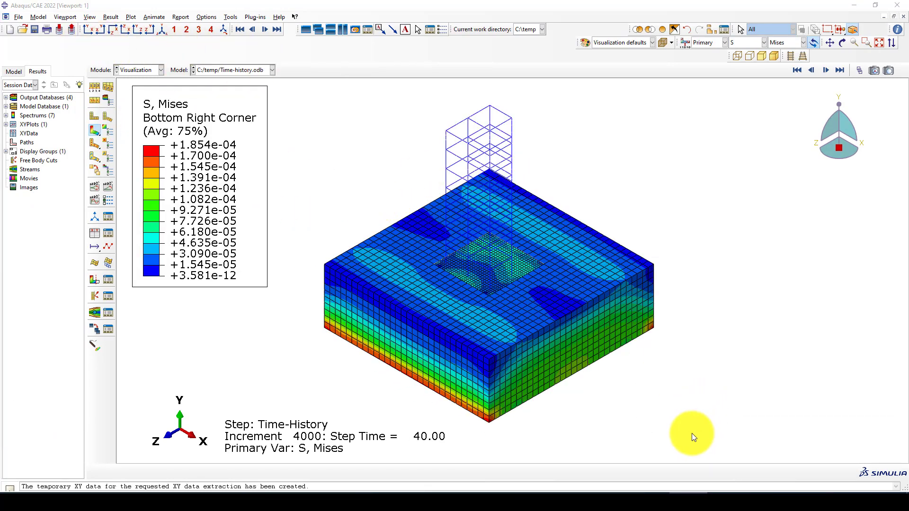
pyautogui.scroll(-1, 315, 196)
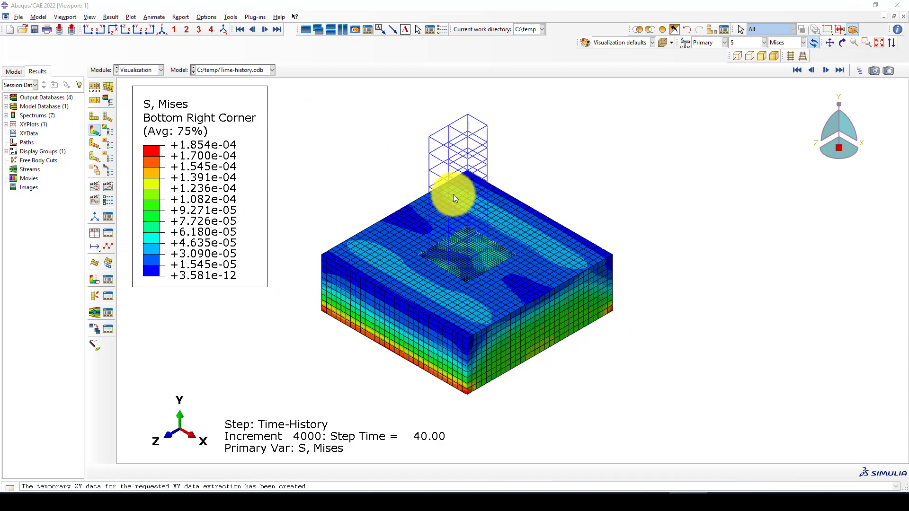
pyautogui.moveTo(411, 296); pyautogui.dragTo(495, 280)
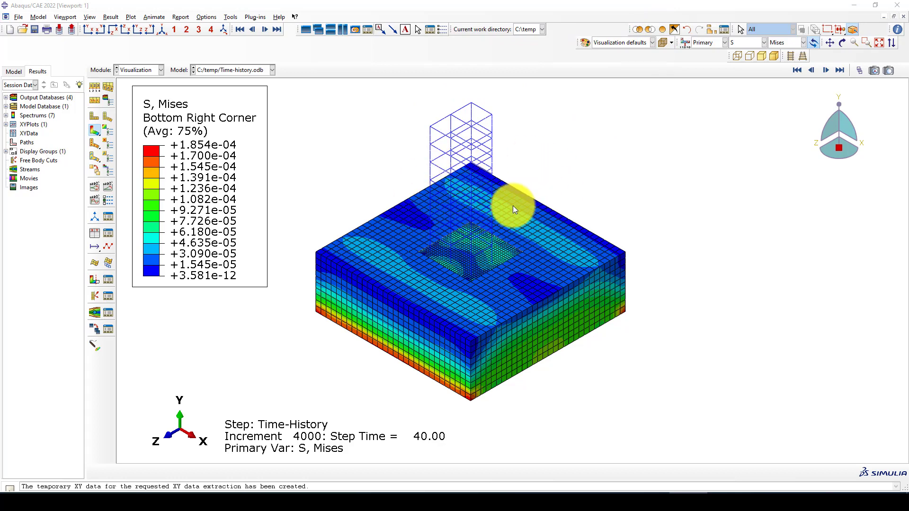
pyautogui.moveTo(420, 292); pyautogui.dragTo(450, 291)
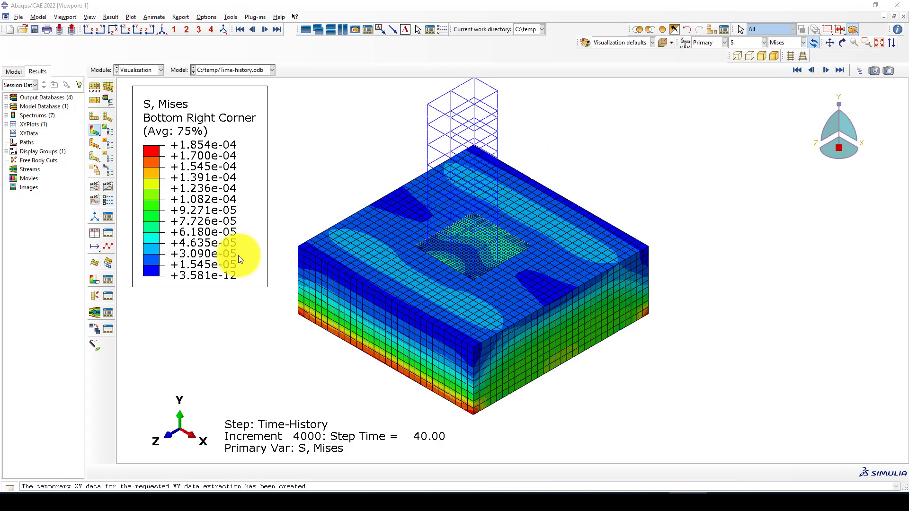
# Step: Set up an XY data extraction from ODB field output with the variable position set to Unique Nodal
pyautogui.click(109, 233)
pyautogui.click(537, 140)
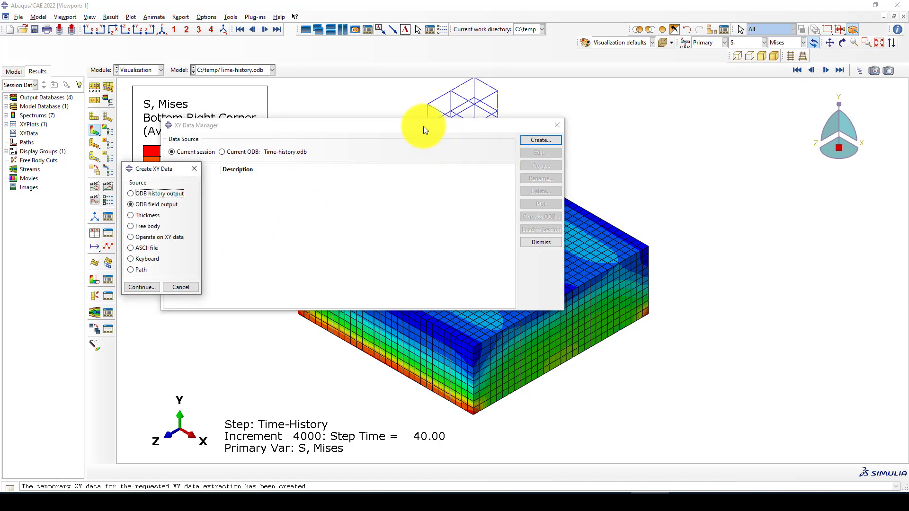
pyautogui.moveTo(423, 126); pyautogui.dragTo(372, 302)
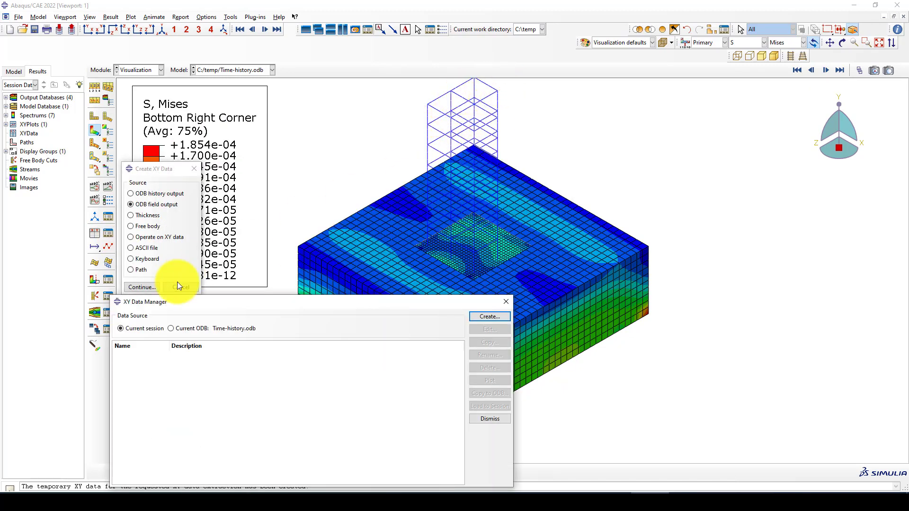
pyautogui.click(142, 195)
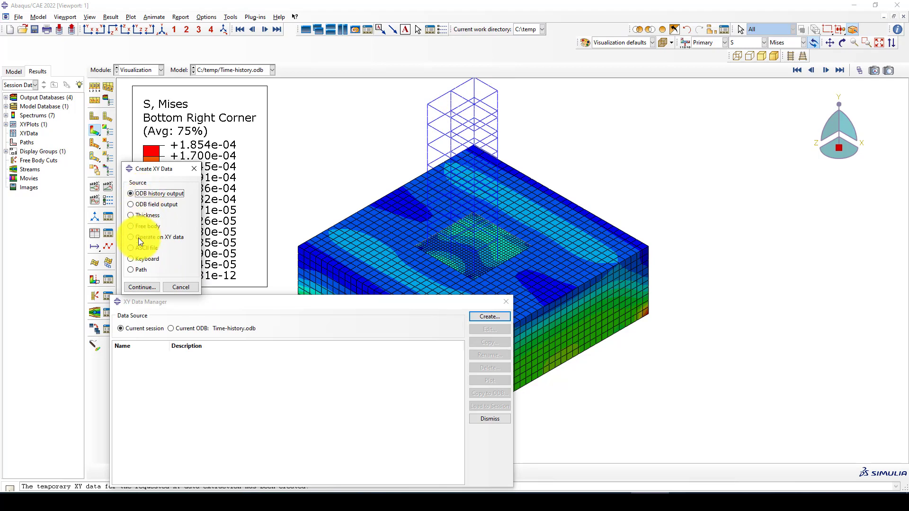
pyautogui.click(135, 205)
pyautogui.click(141, 288)
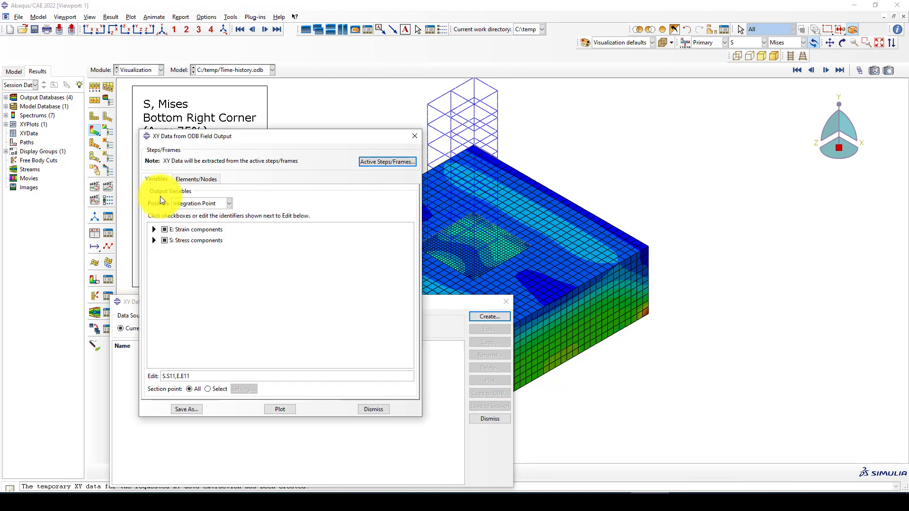
pyautogui.click(184, 206)
pyautogui.click(195, 240)
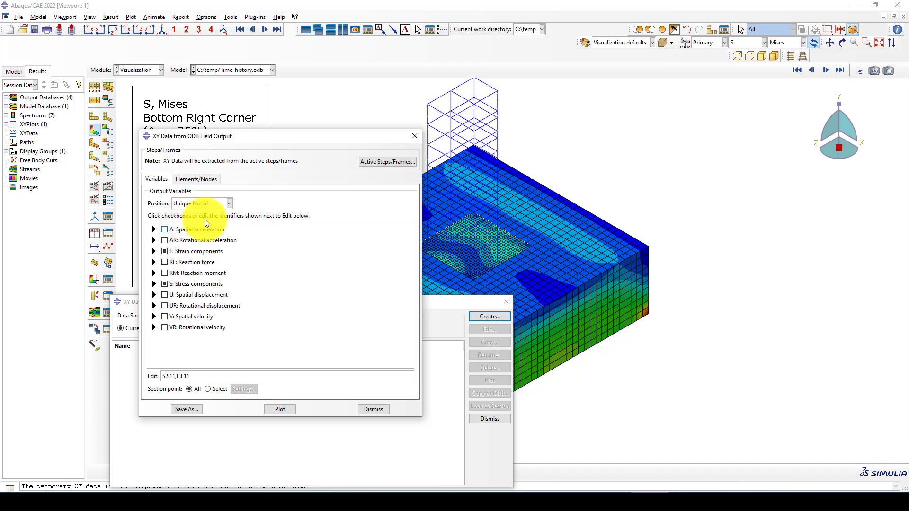
# Step: Plot the S11 stress and E11 strain histories for node set TOP-NODE and close the XY data dialogs
pyautogui.click(196, 182)
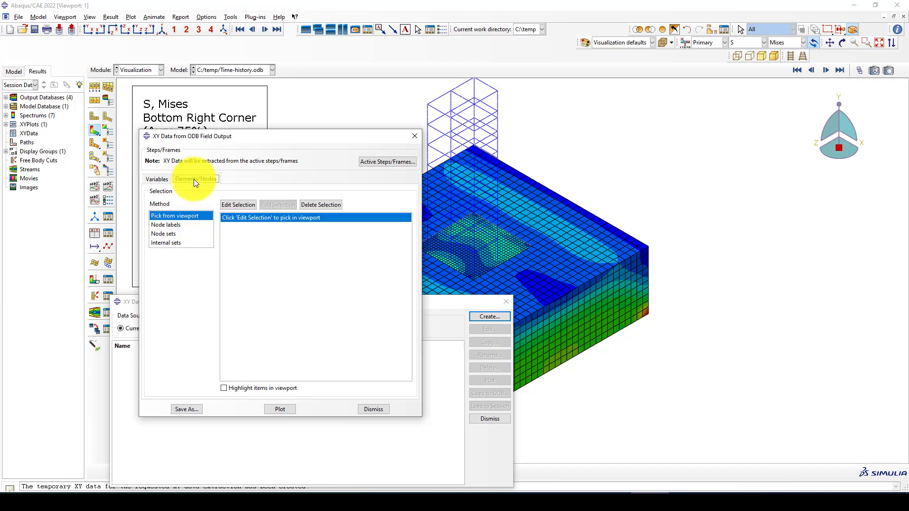
pyautogui.click(169, 233)
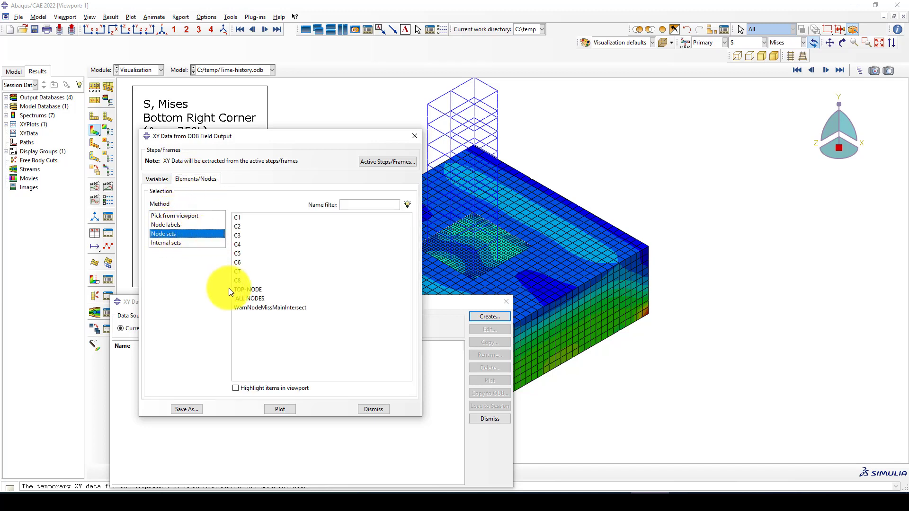
pyautogui.click(249, 289)
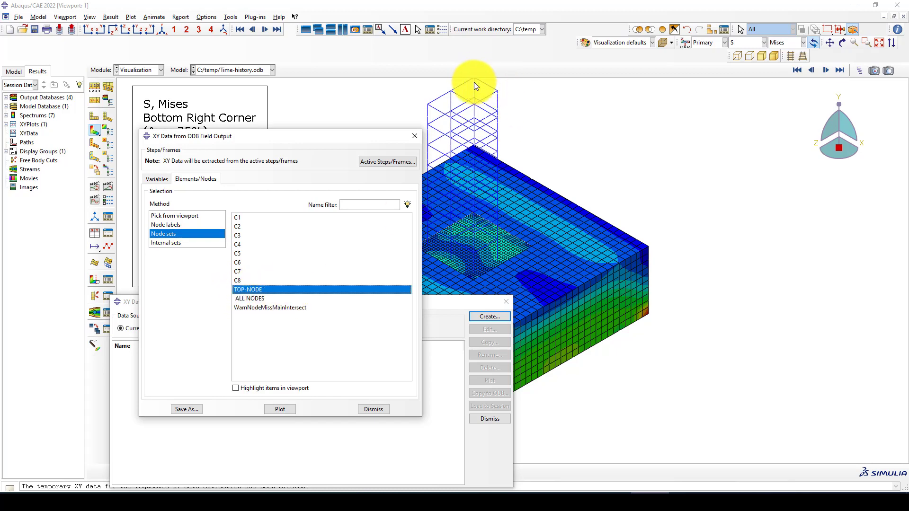
pyautogui.scroll(-2, 566, 235)
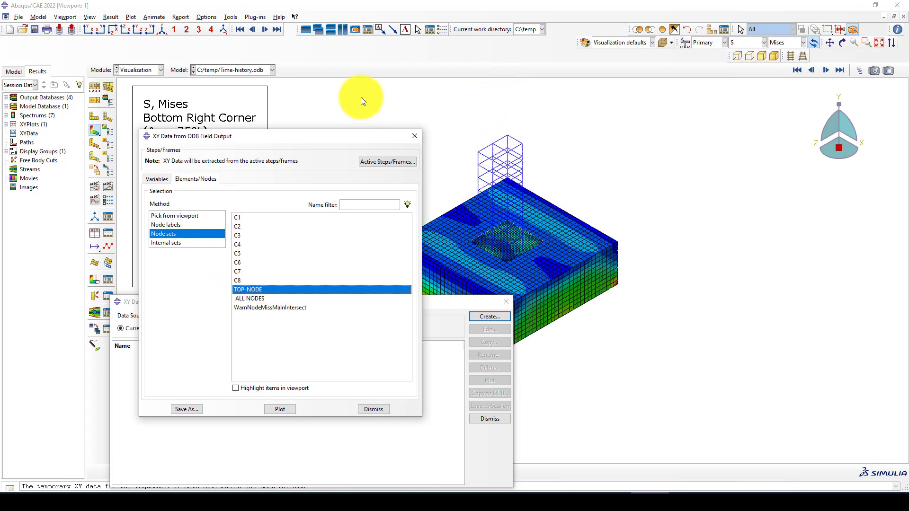
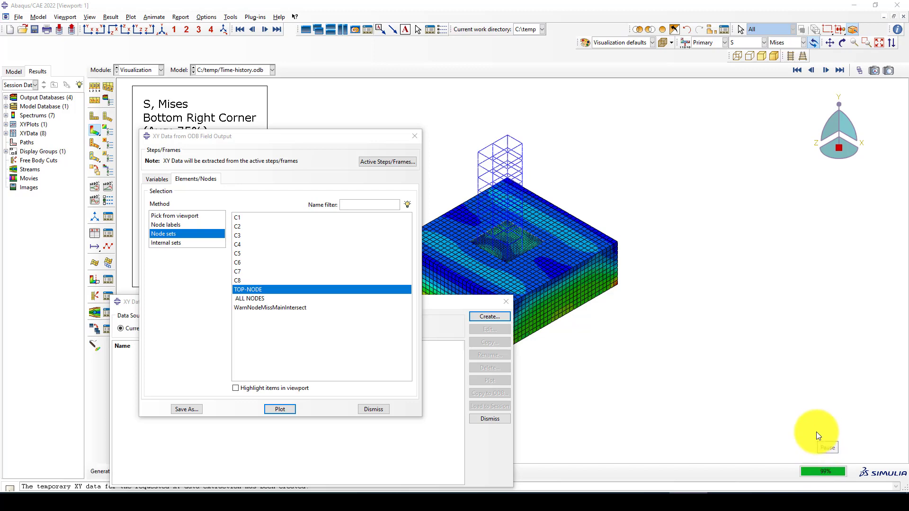
pyautogui.click(414, 137)
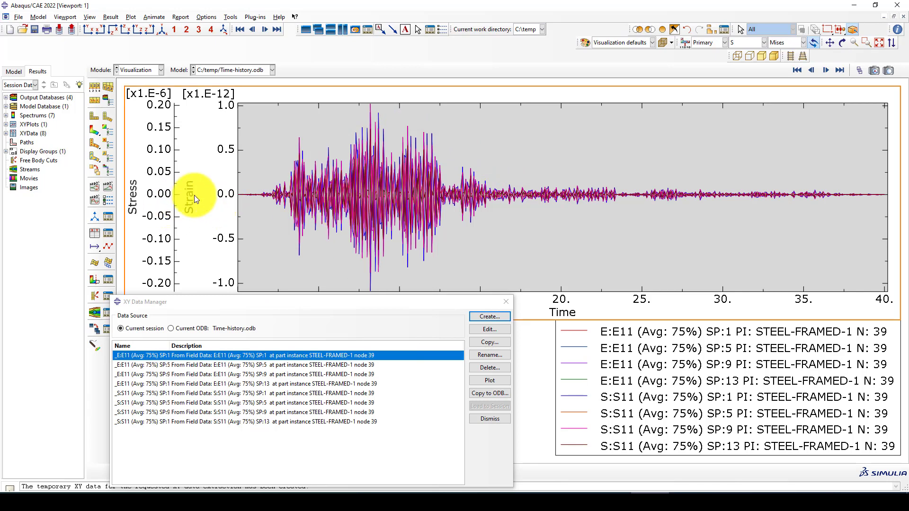
pyautogui.moveTo(322, 303); pyautogui.dragTo(349, 207)
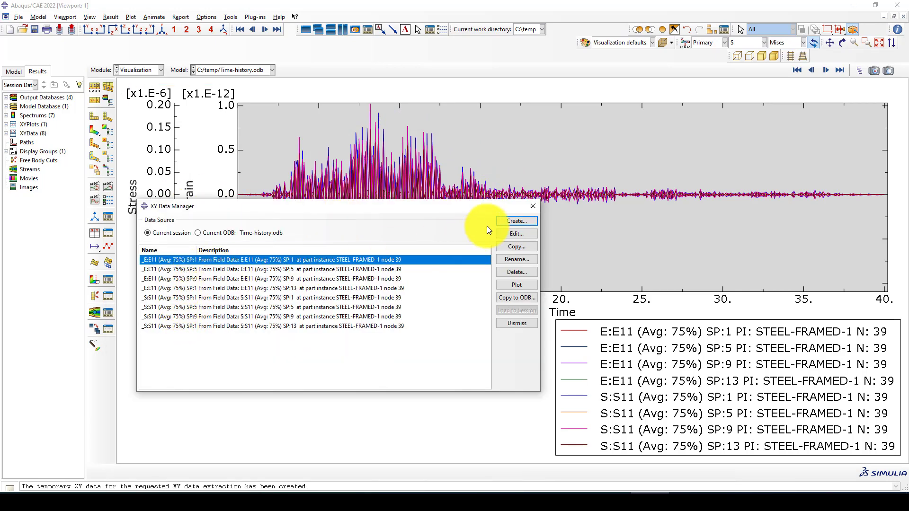
pyautogui.click(531, 210)
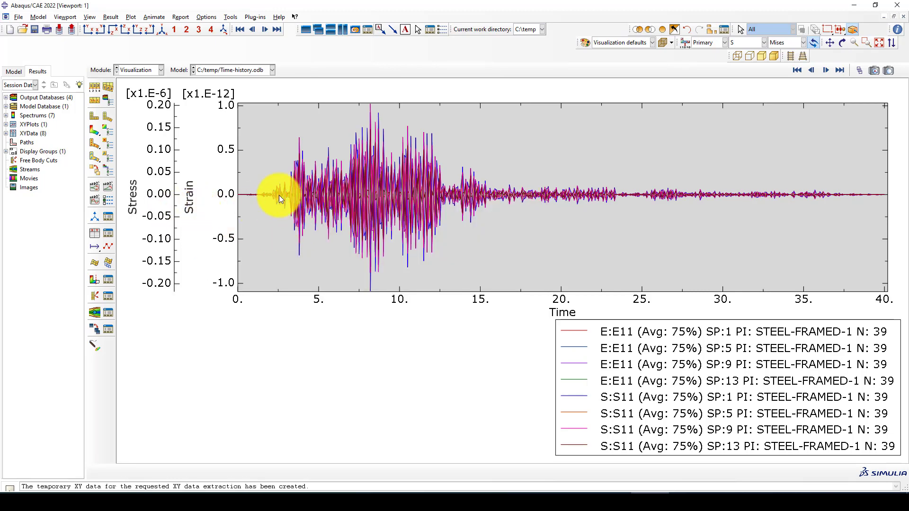
# Step: Start a new XY data extraction from ODB field output, clearing the stress and strain variables and selecting spatial displacement U3
pyautogui.click(109, 236)
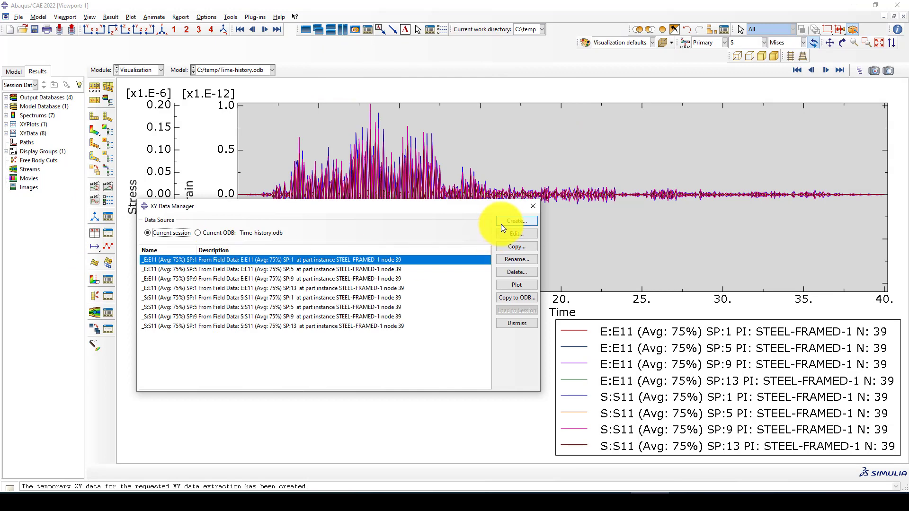
pyautogui.click(503, 223)
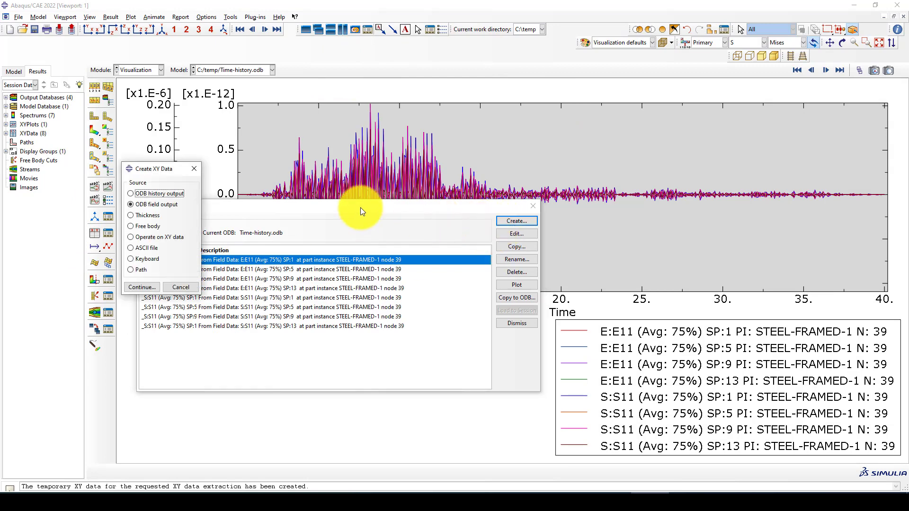
pyautogui.click(142, 287)
pyautogui.click(165, 251)
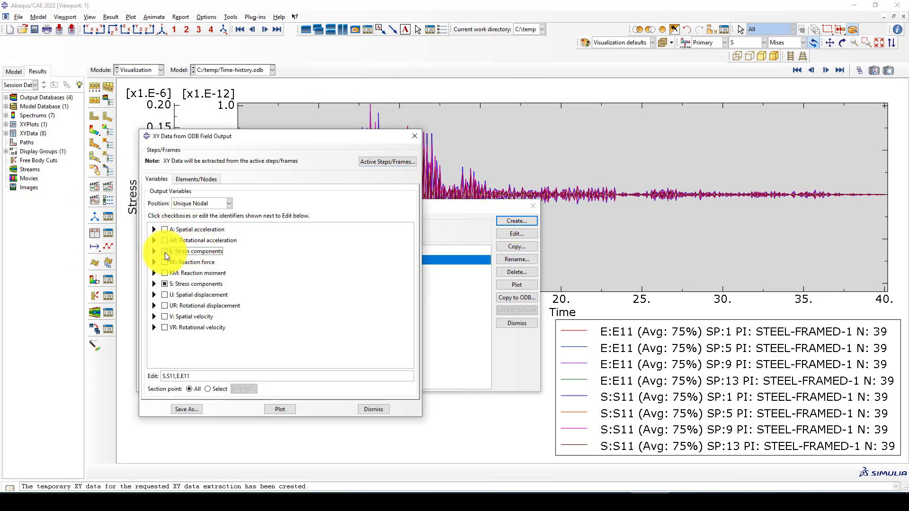
pyautogui.click(164, 283)
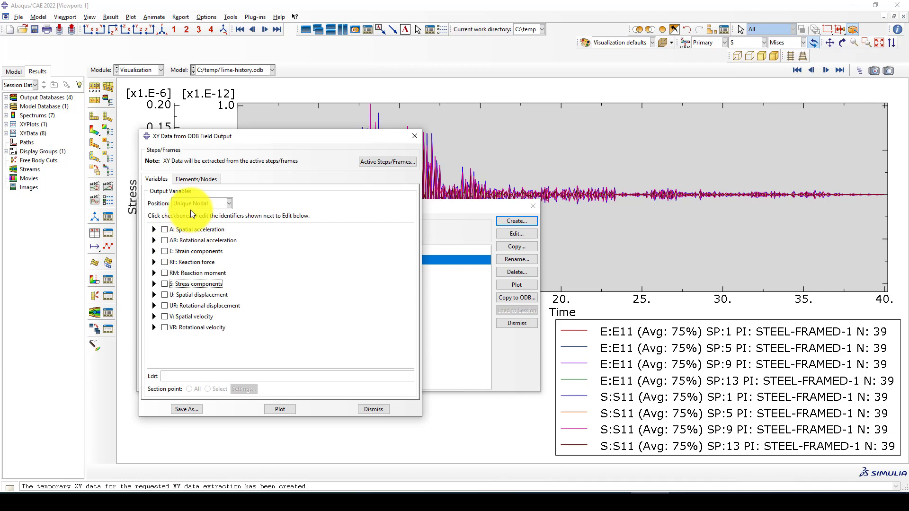
pyautogui.click(154, 229)
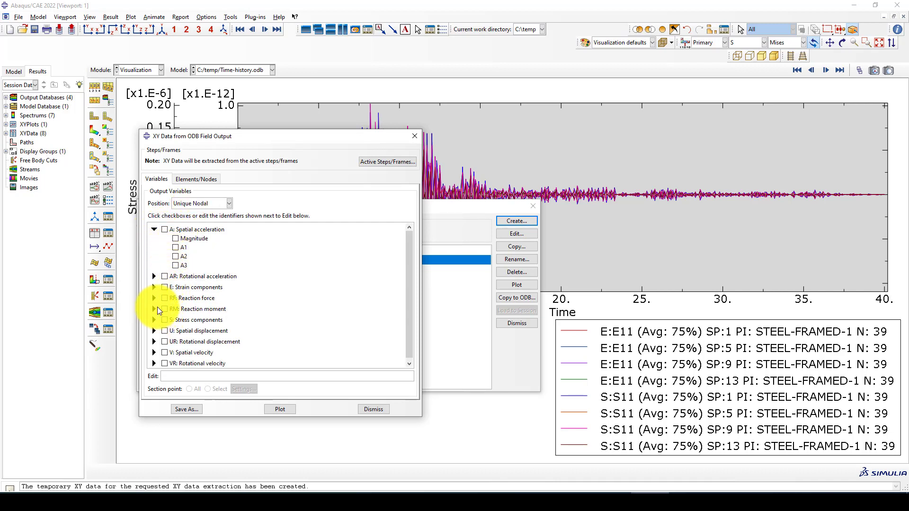
pyautogui.scroll(-1, 190, 305)
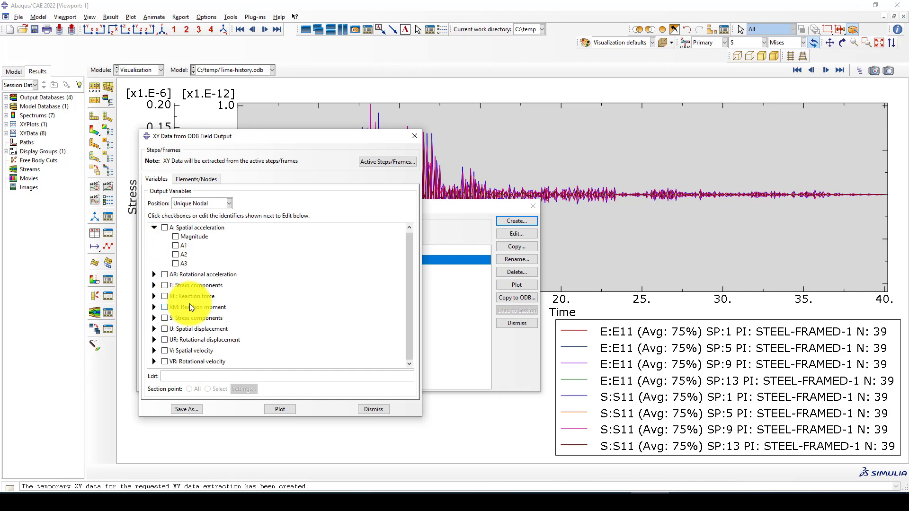
pyautogui.click(154, 329)
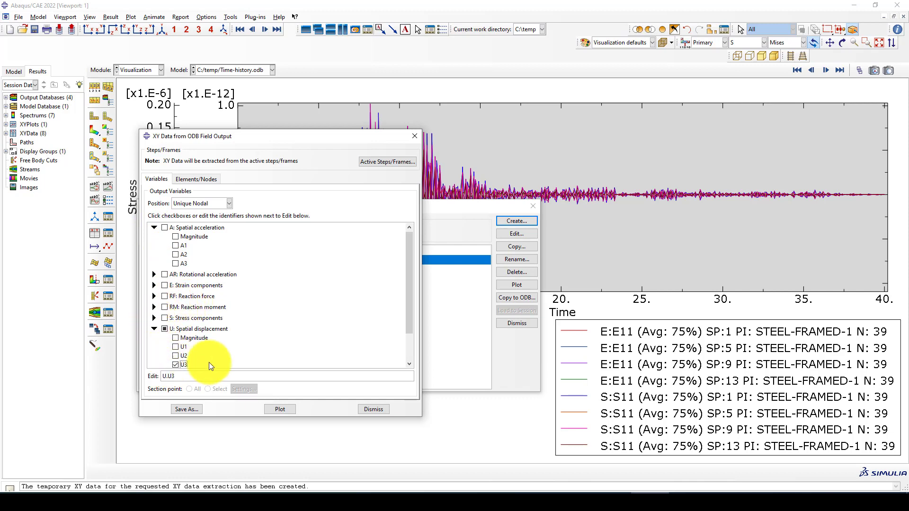
# Step: Try to plot the U3 displacement history for the frame's top corner node picked directly from the model
pyautogui.click(194, 179)
pyautogui.moveTo(316, 136); pyautogui.dragTo(237, 129)
pyautogui.click(110, 142)
pyautogui.click(186, 198)
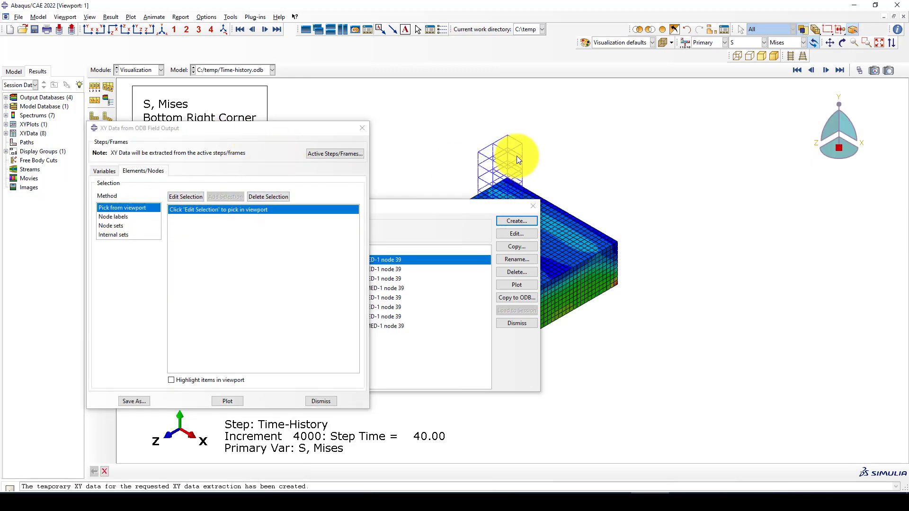
pyautogui.scroll(6, 501, 138)
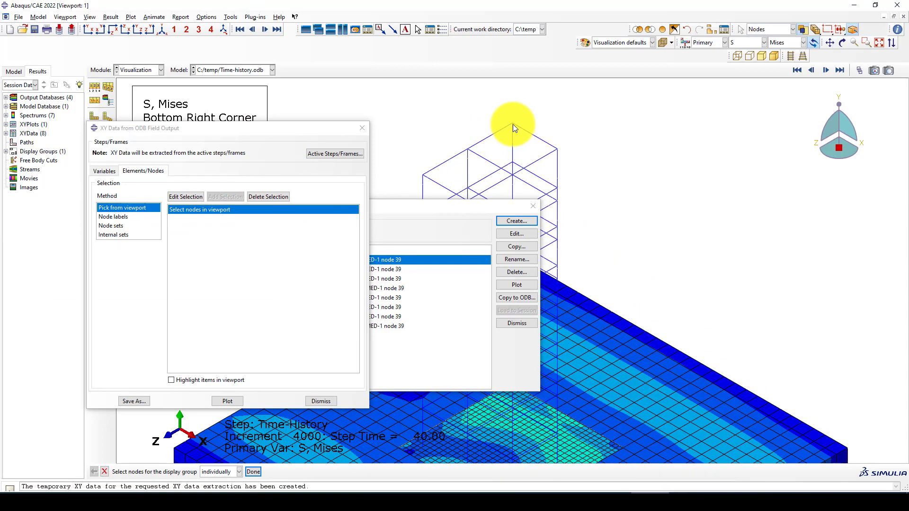
pyautogui.click(513, 124)
pyautogui.middleClick(566, 108)
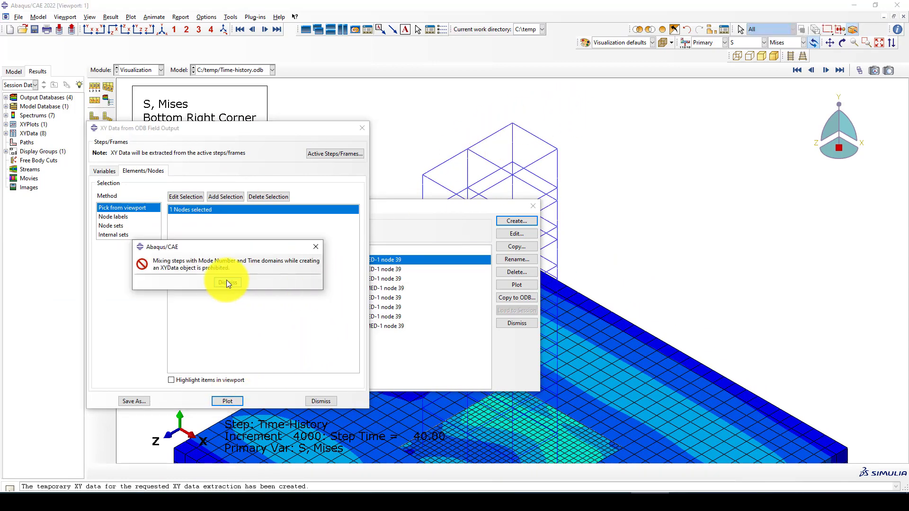
pyautogui.click(226, 282)
# Step: Recheck the selected output variable, pick the frame's top corner node again and retry the plot
pyautogui.click(105, 171)
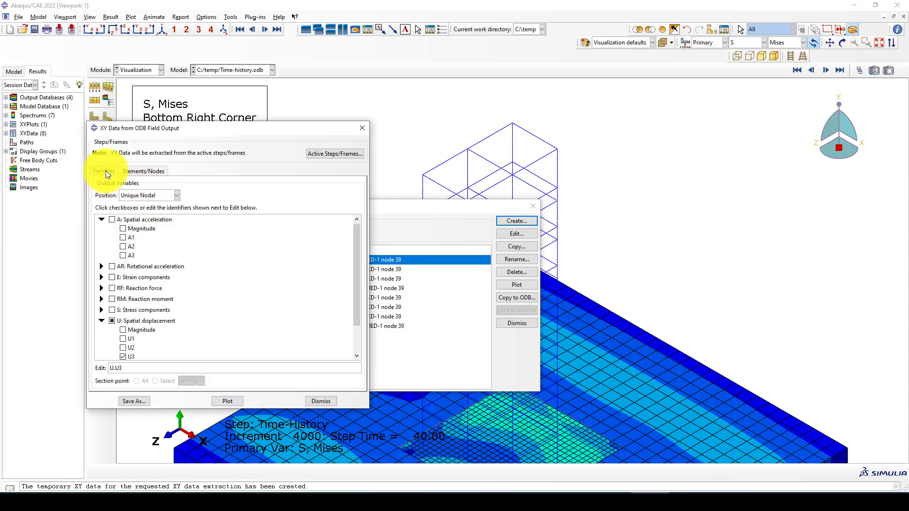
pyautogui.scroll(-2, 130, 308)
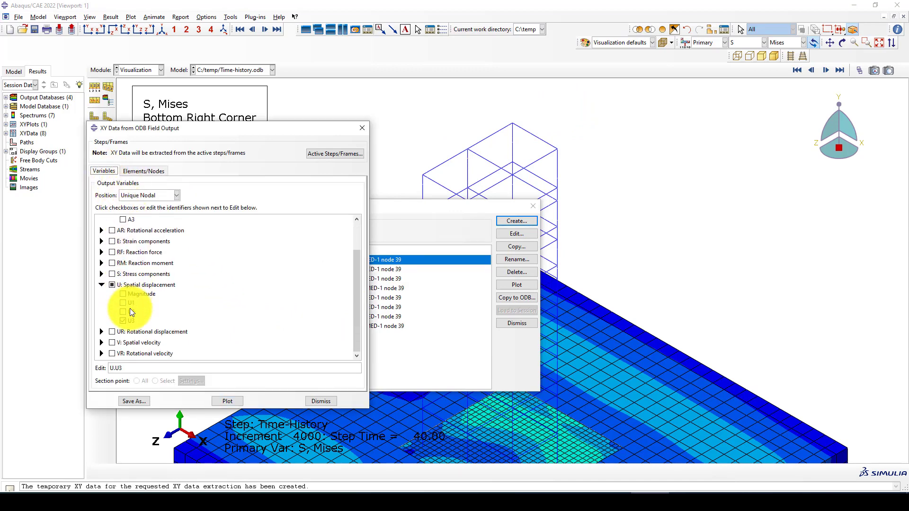
pyautogui.scroll(3, 129, 308)
pyautogui.scroll(-2, 131, 304)
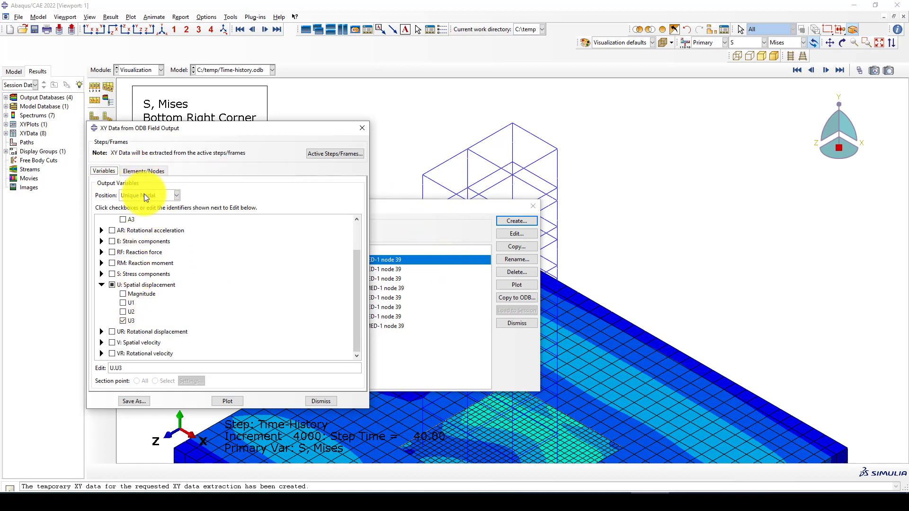
pyautogui.click(137, 171)
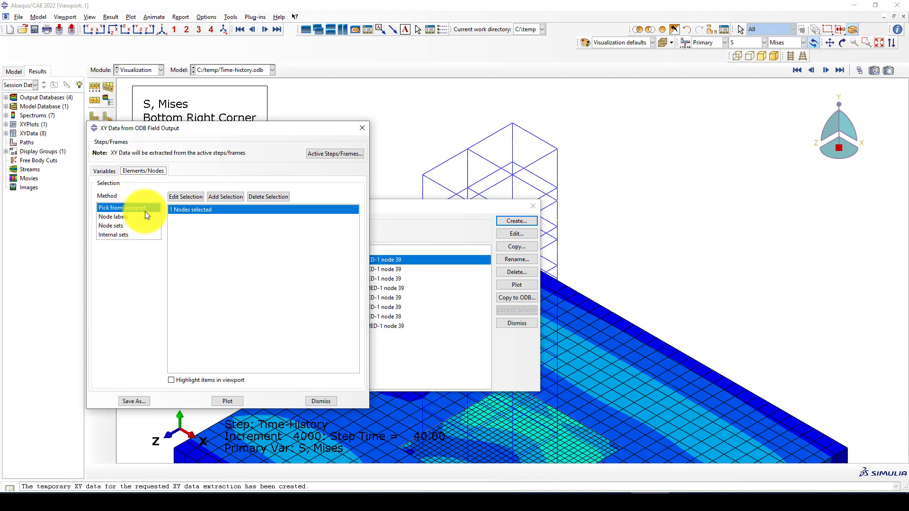
pyautogui.click(190, 197)
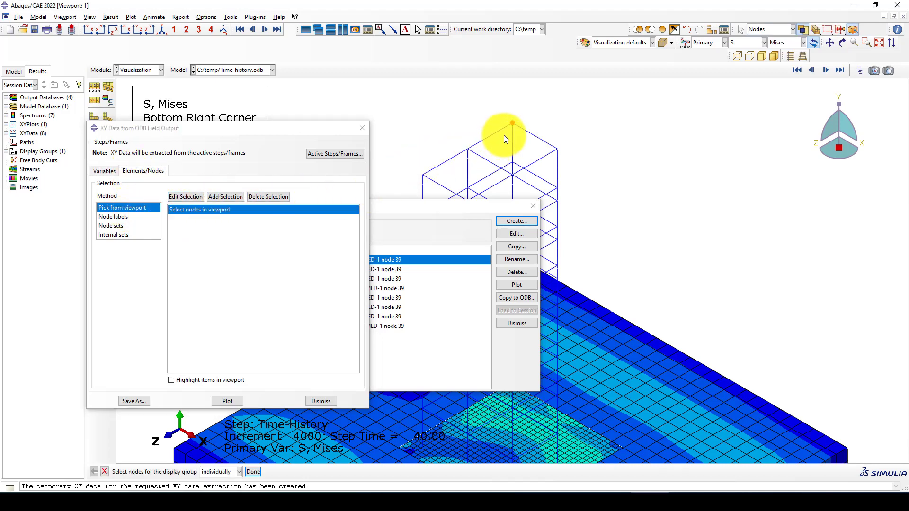
pyautogui.middleClick(447, 130)
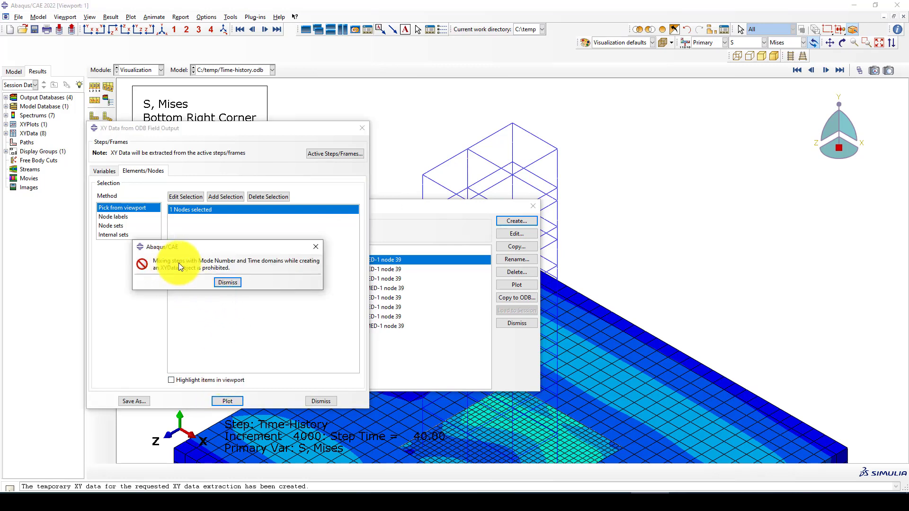
pyautogui.click(227, 283)
# Step: Reselect the U3 displacement component, choose node set TOP-NODE and try to plot its history
pyautogui.click(103, 171)
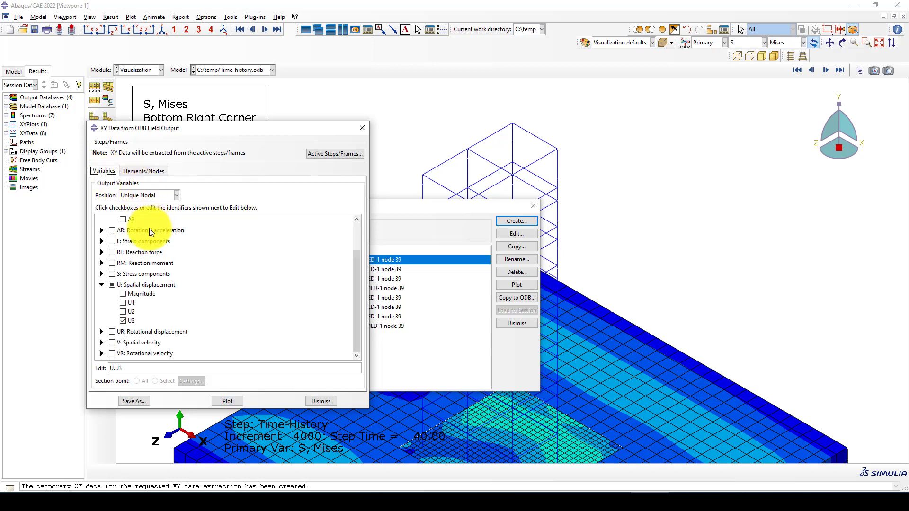
pyautogui.click(113, 287)
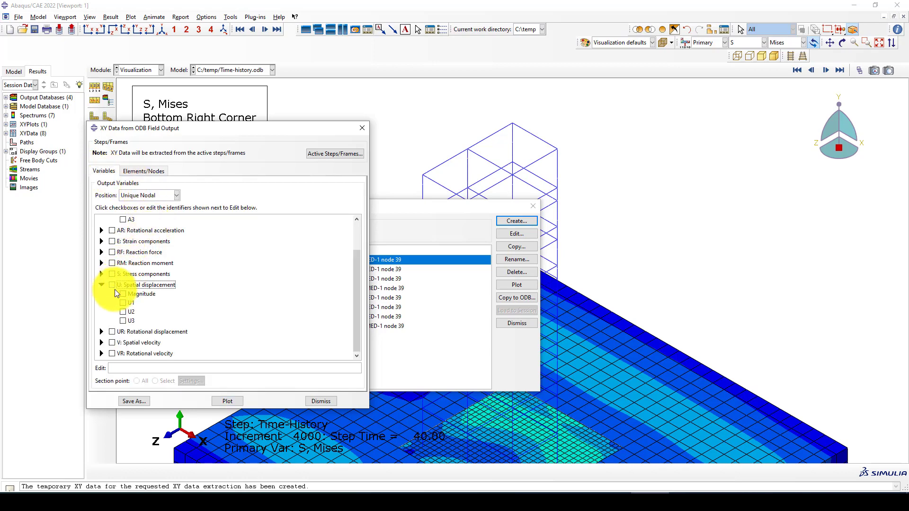
pyautogui.click(122, 312)
pyautogui.click(134, 172)
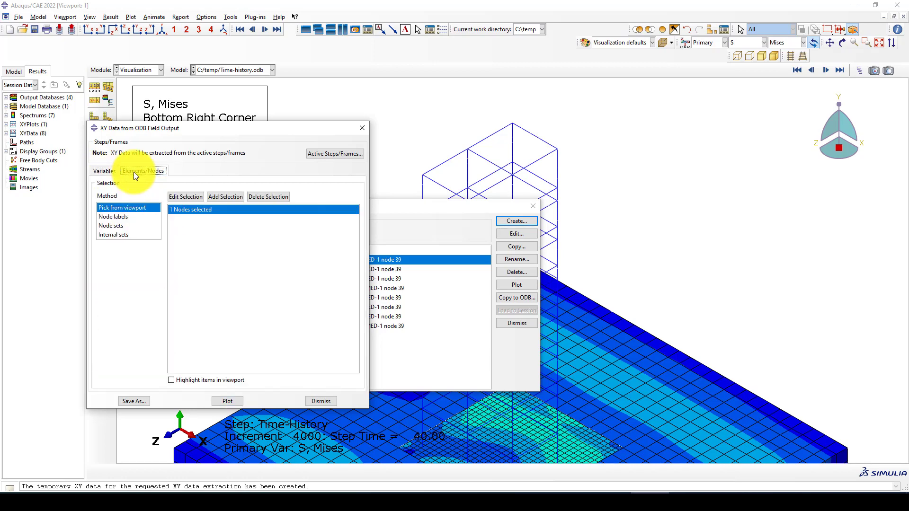
pyautogui.click(127, 226)
pyautogui.click(191, 282)
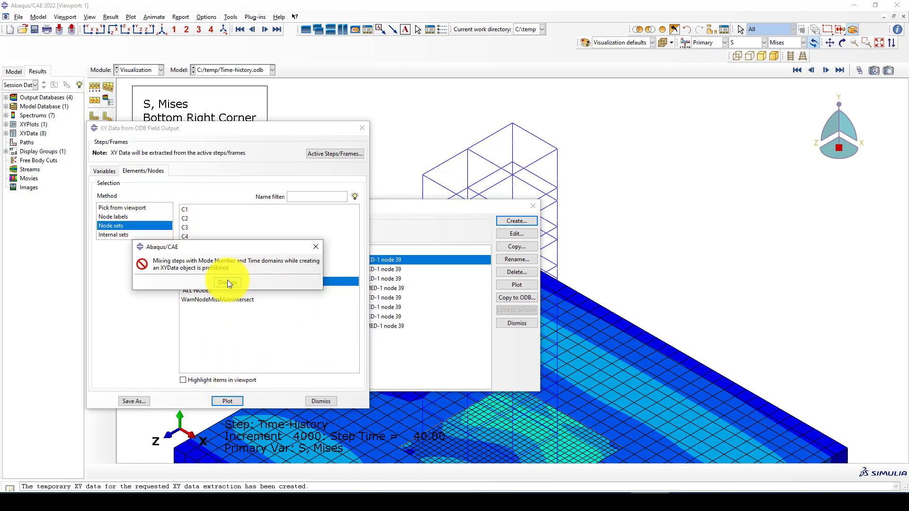
pyautogui.click(227, 280)
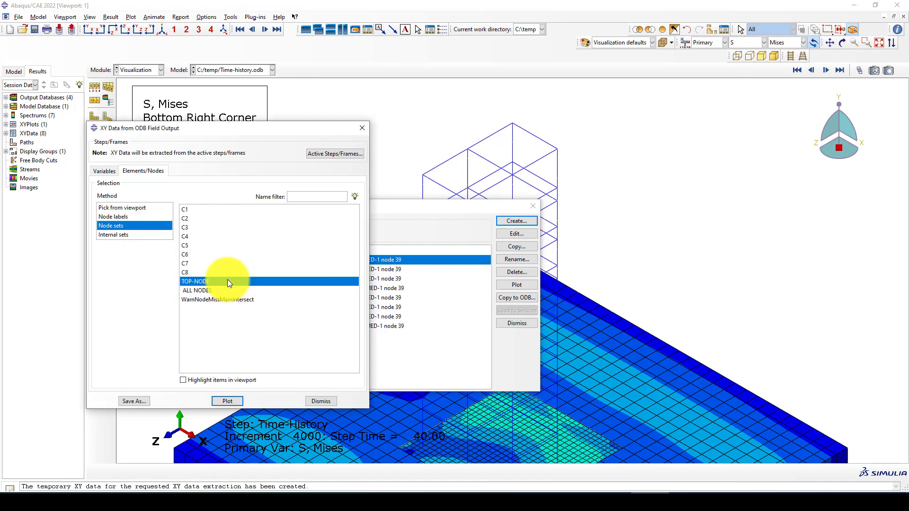
# Step: Deactivate the Frequncy step in the active steps/frames, plot U3 for TOP-NODE and close the XY data dialogs
pyautogui.click(325, 153)
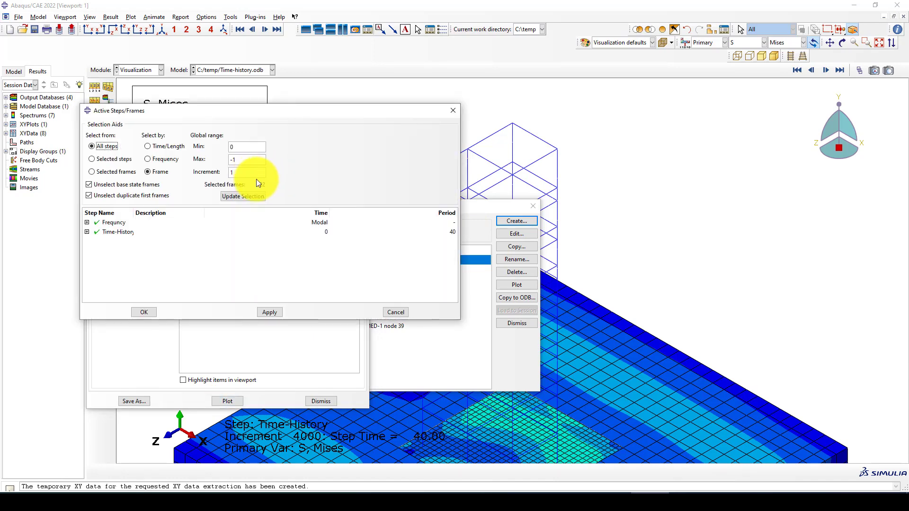
pyautogui.click(97, 223)
pyautogui.click(145, 308)
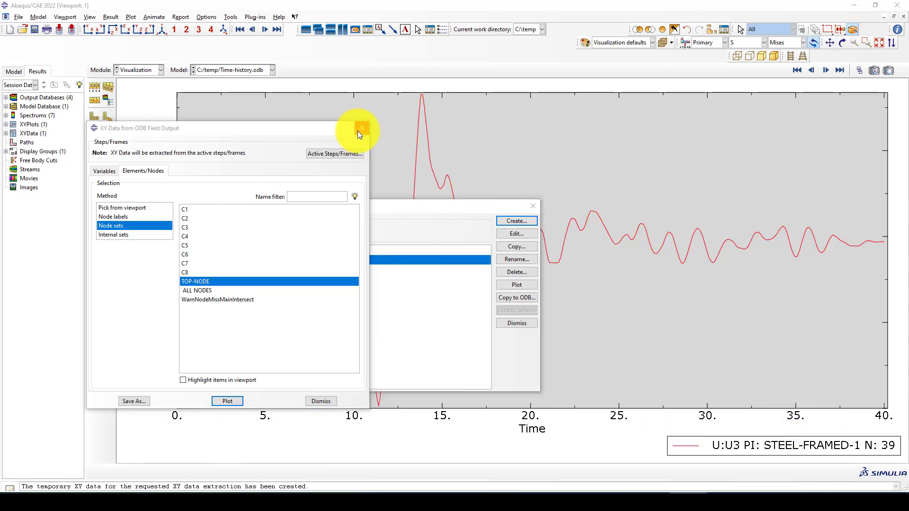
pyautogui.click(362, 129)
pyautogui.click(533, 205)
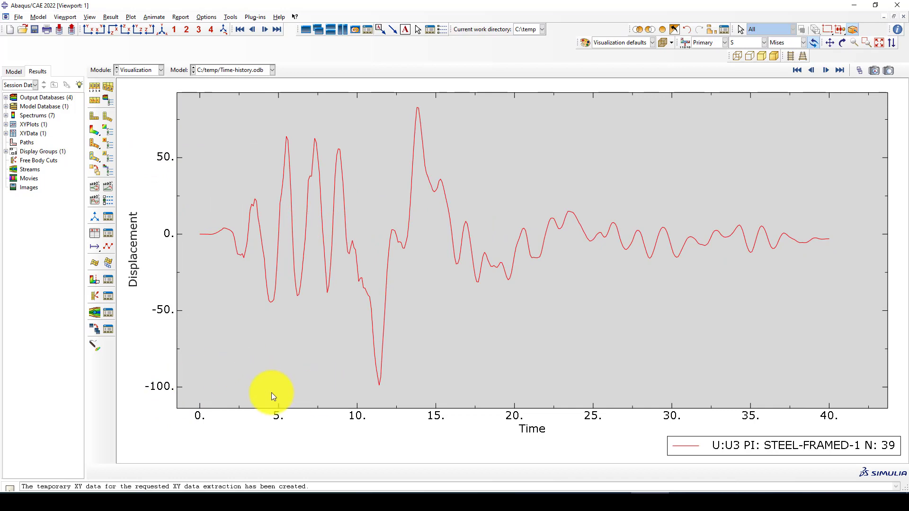
# Step: Examine the top node's U3 displacement history over time
pyautogui.click(170, 394)
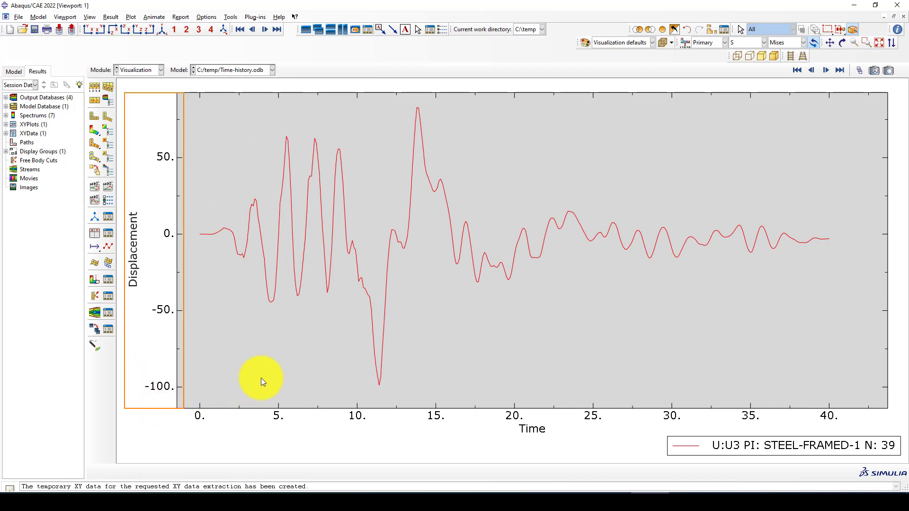
pyautogui.click(371, 340)
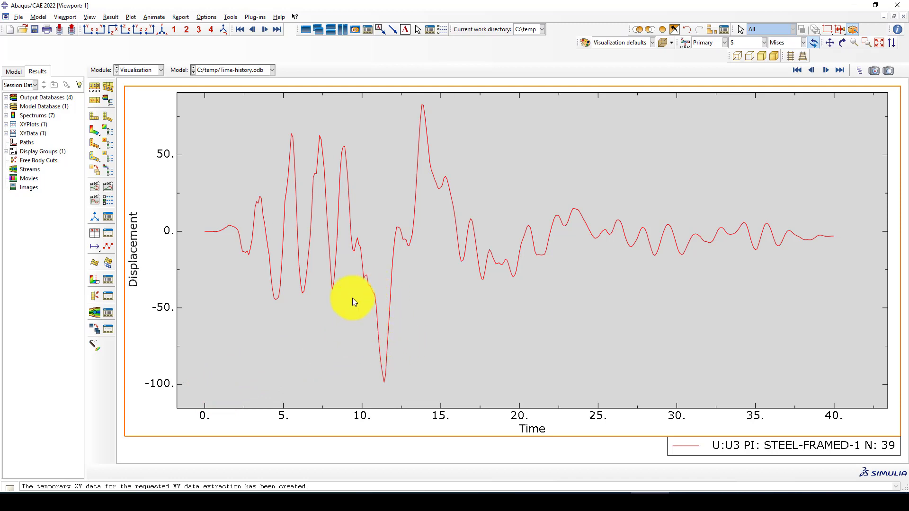
pyautogui.scroll(1, 355, 308)
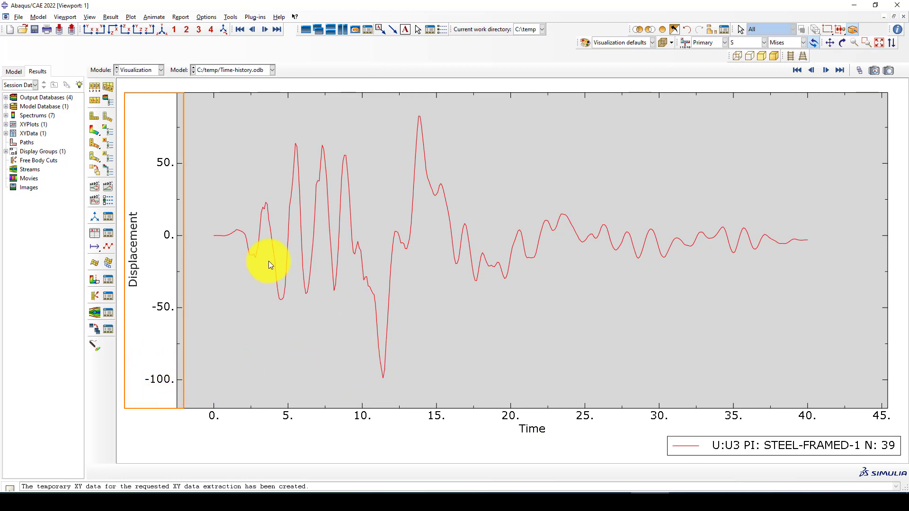
# Step: Return to the Mises stress contours on the soil-structure model and open the XY Data Manager beside the foundation area
pyautogui.click(97, 129)
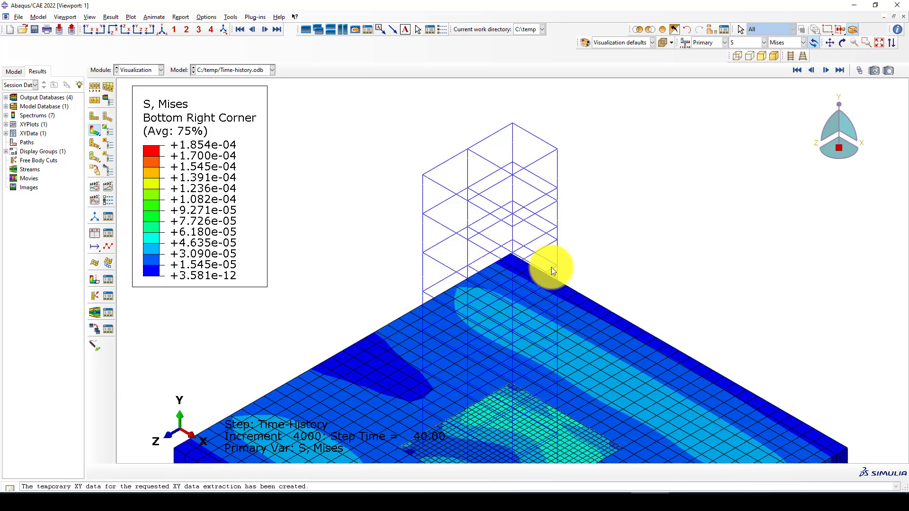
pyautogui.scroll(-4, 436, 209)
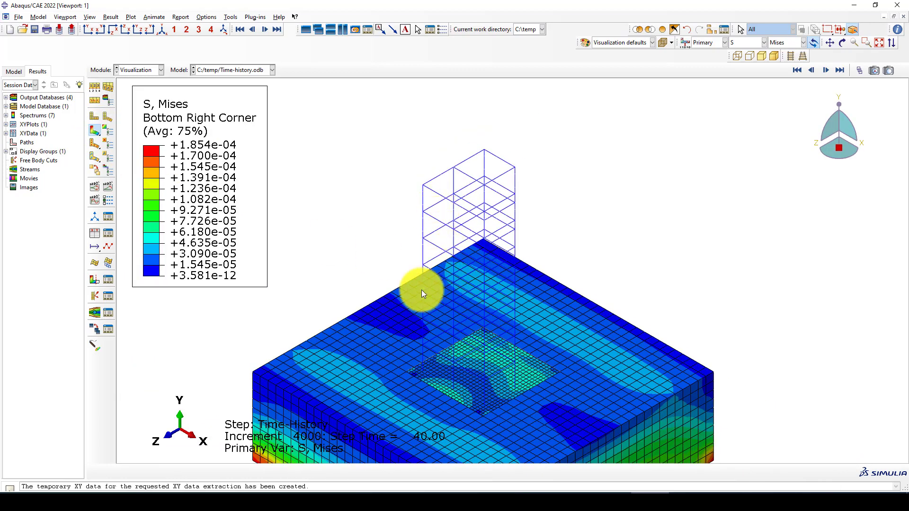
pyautogui.click(108, 233)
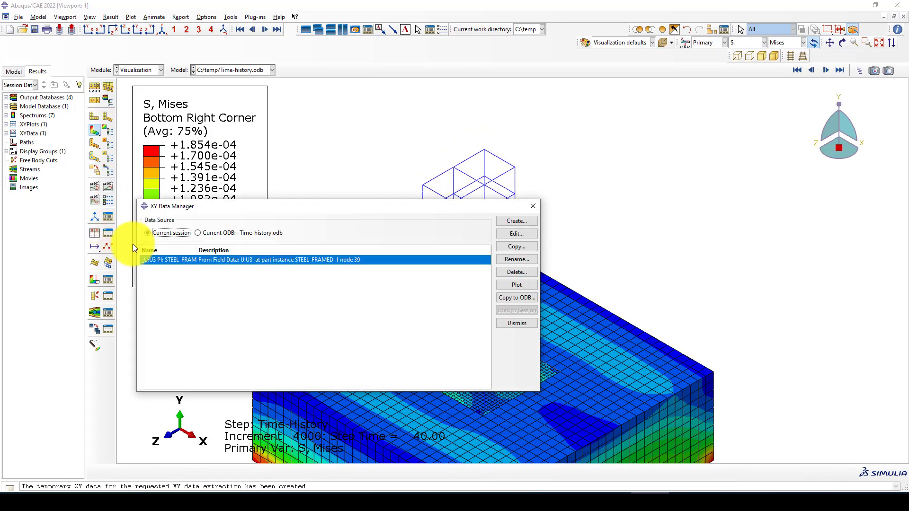
pyautogui.moveTo(502, 209); pyautogui.dragTo(282, 189)
pyautogui.scroll(2, 410, 197)
pyautogui.scroll(-3, 546, 185)
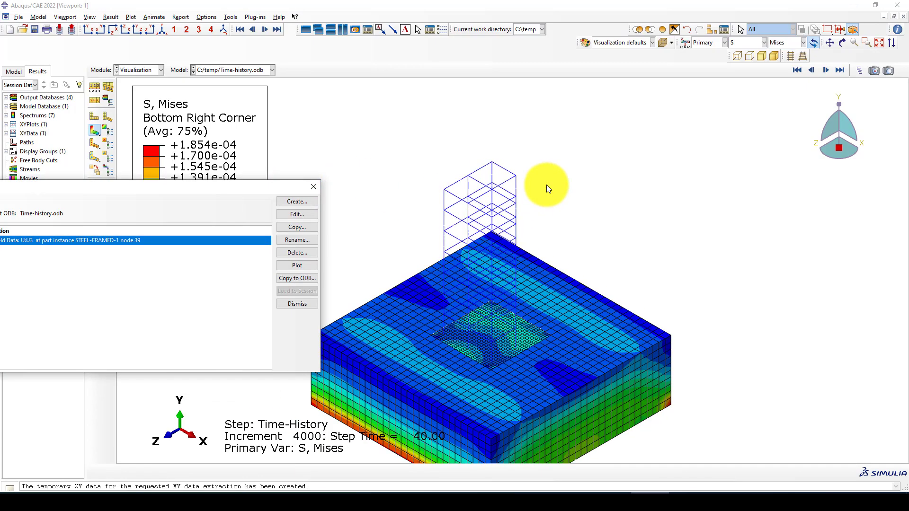
pyautogui.scroll(3, 439, 360)
pyautogui.scroll(5, 439, 360)
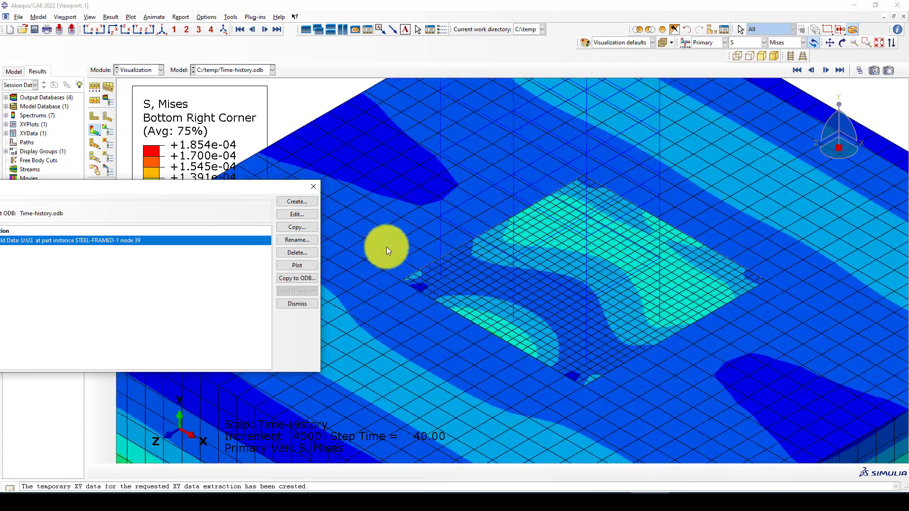
pyautogui.scroll(-1, 416, 229)
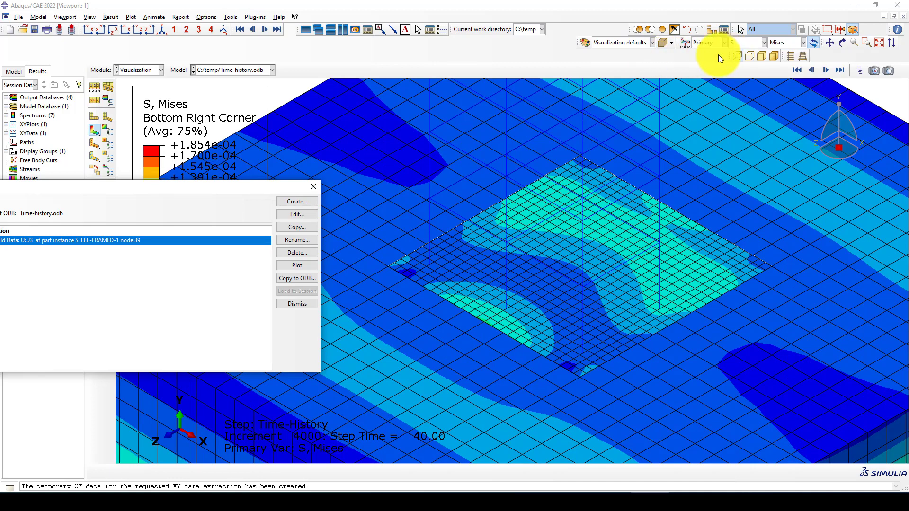
# Step: Remove the CONCRETE-FOUNDATION-1 part instance from the displayed model to expose the soil beneath the structure
pyautogui.click(711, 30)
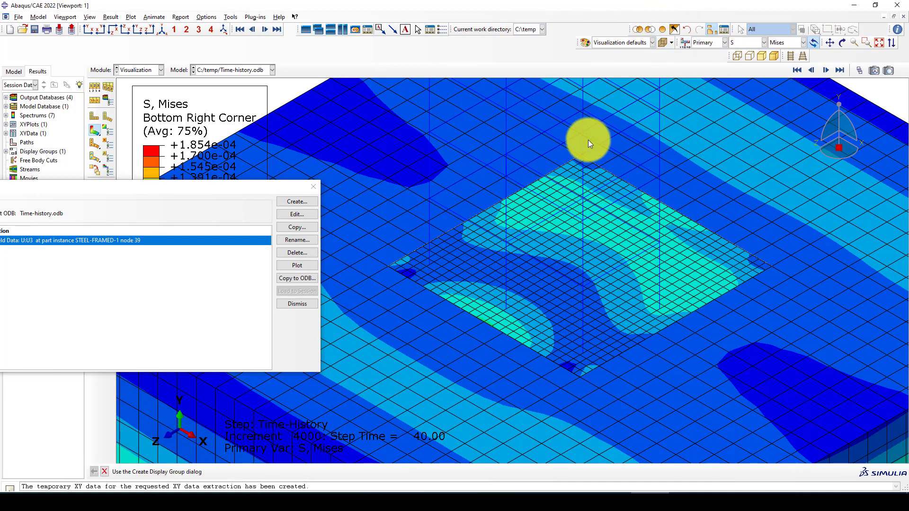
pyautogui.click(130, 122)
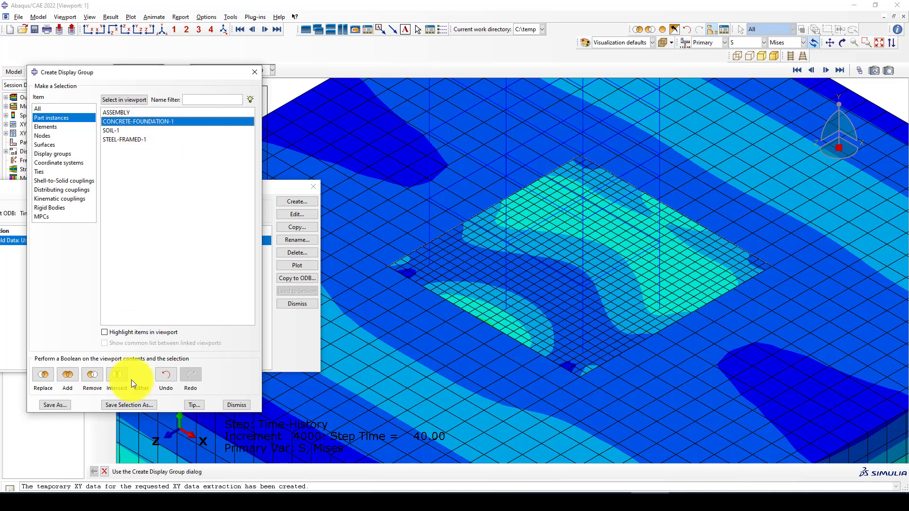
pyautogui.click(95, 378)
pyautogui.click(132, 138)
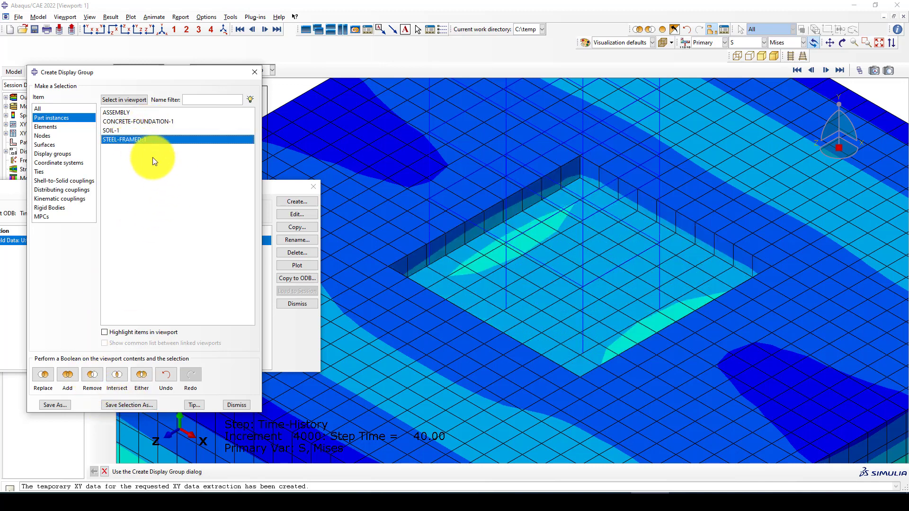
pyautogui.click(256, 77)
# Step: Bring the XY Data Manager fully into view and start new XY data from ODB field output
pyautogui.scroll(-3, 536, 249)
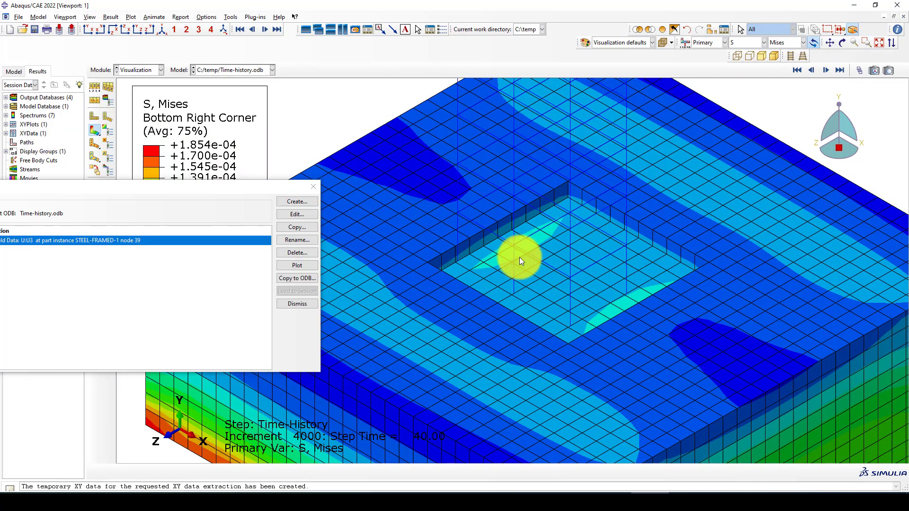
pyautogui.scroll(2, 525, 297)
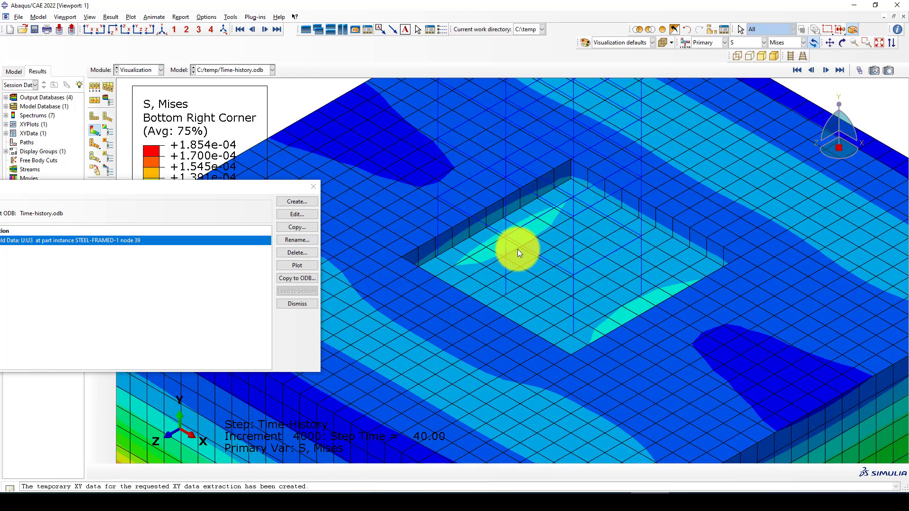
pyautogui.scroll(-5, 540, 257)
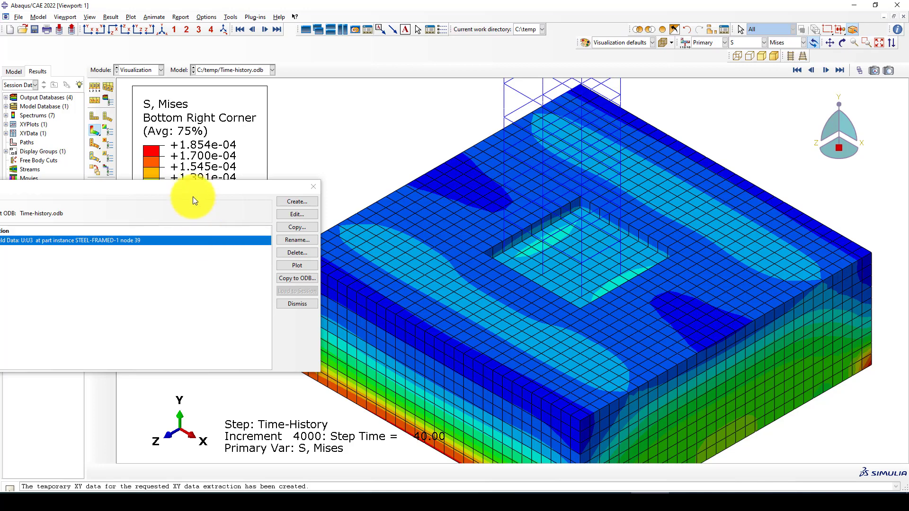
pyautogui.moveTo(194, 198); pyautogui.dragTo(257, 189)
pyautogui.scroll(-1, 575, 260)
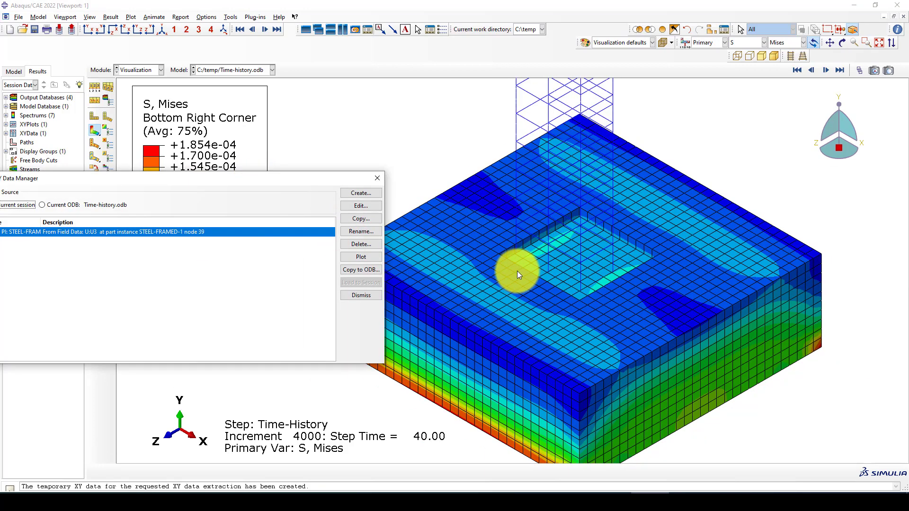
pyautogui.scroll(1, 512, 284)
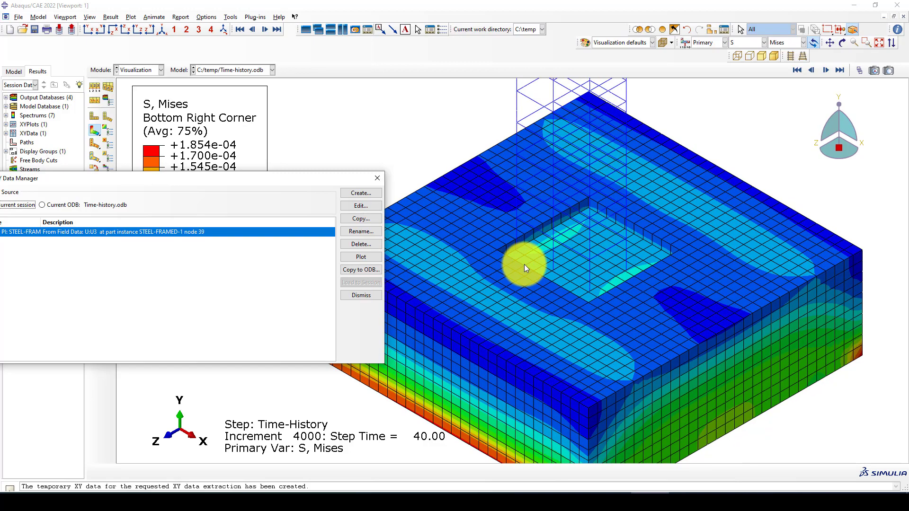
pyautogui.scroll(1, 523, 268)
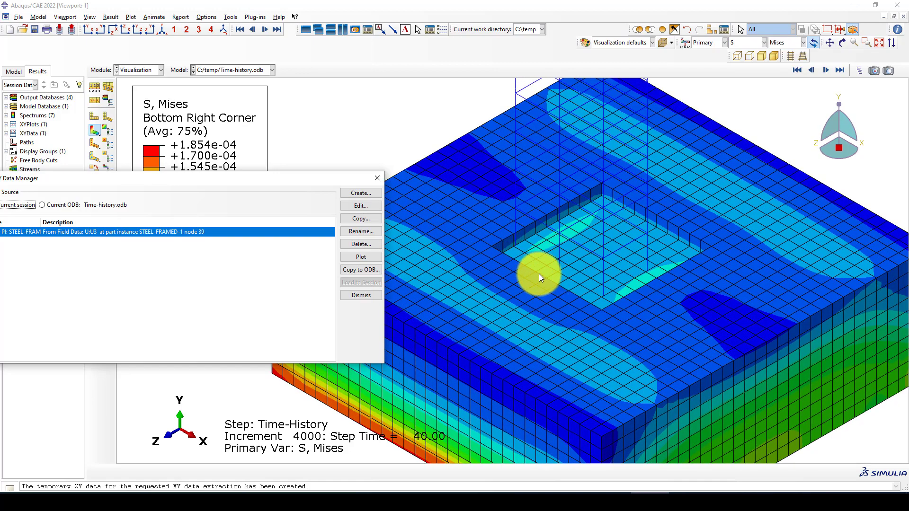
pyautogui.scroll(-2, 539, 273)
pyautogui.moveTo(265, 190); pyautogui.dragTo(373, 177)
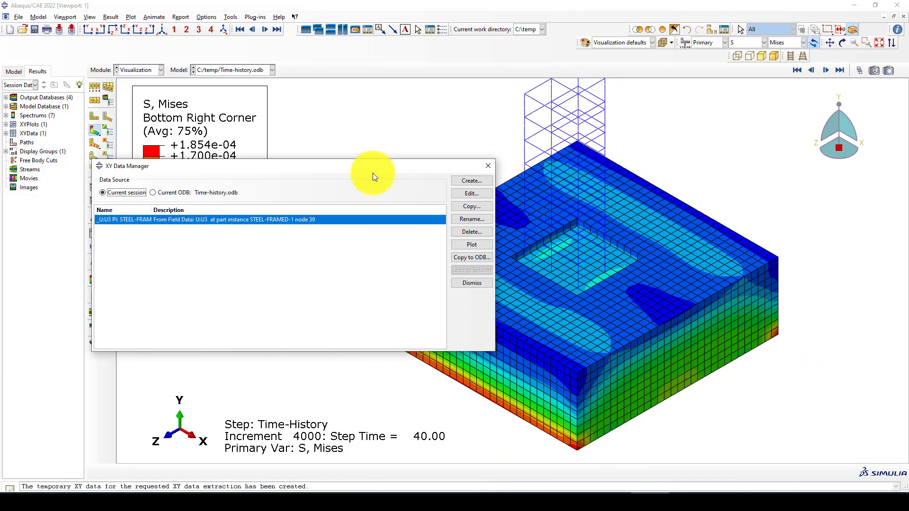
pyautogui.click(472, 180)
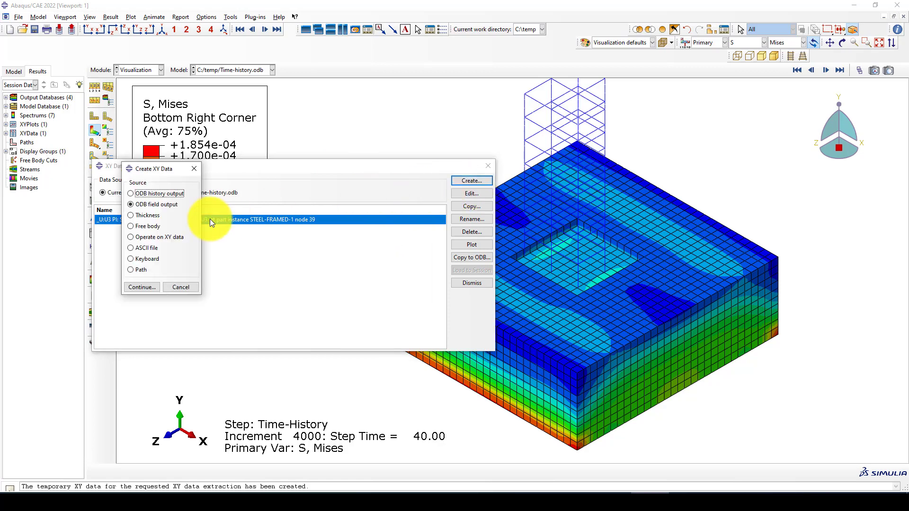
pyautogui.click(142, 288)
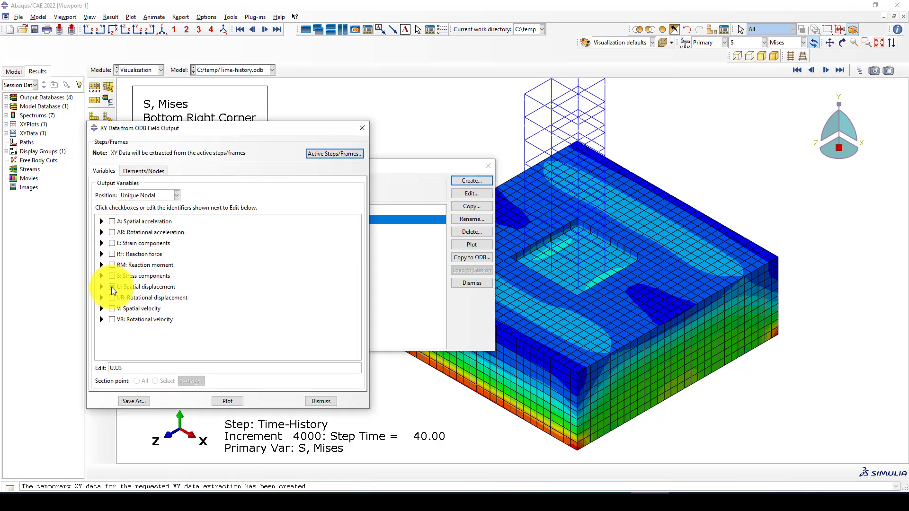
# Step: Select only the S33 stress component as the output variable for the new XY data
pyautogui.click(101, 276)
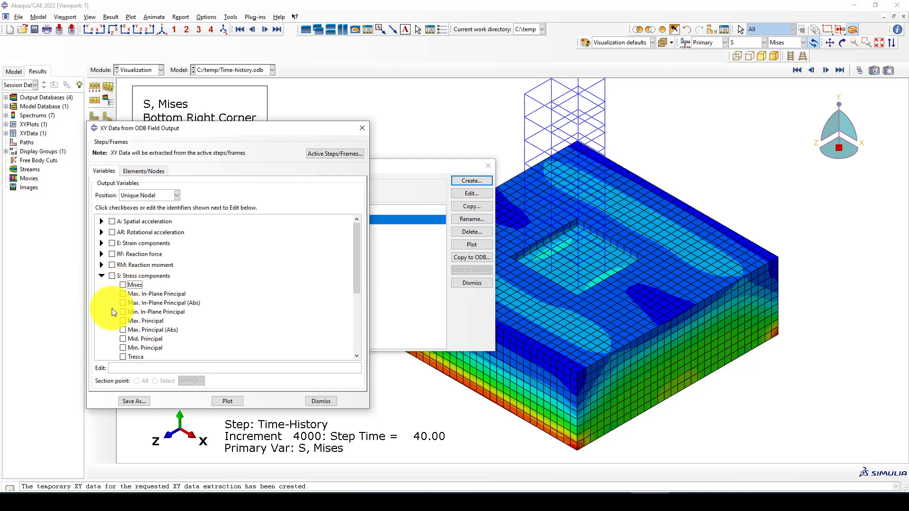
pyautogui.scroll(-2, 112, 312)
pyautogui.click(123, 326)
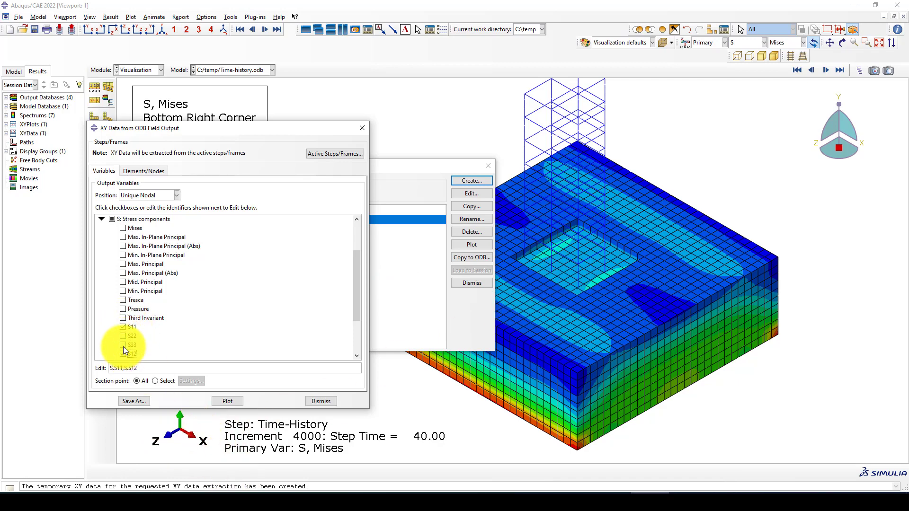
pyautogui.click(126, 328)
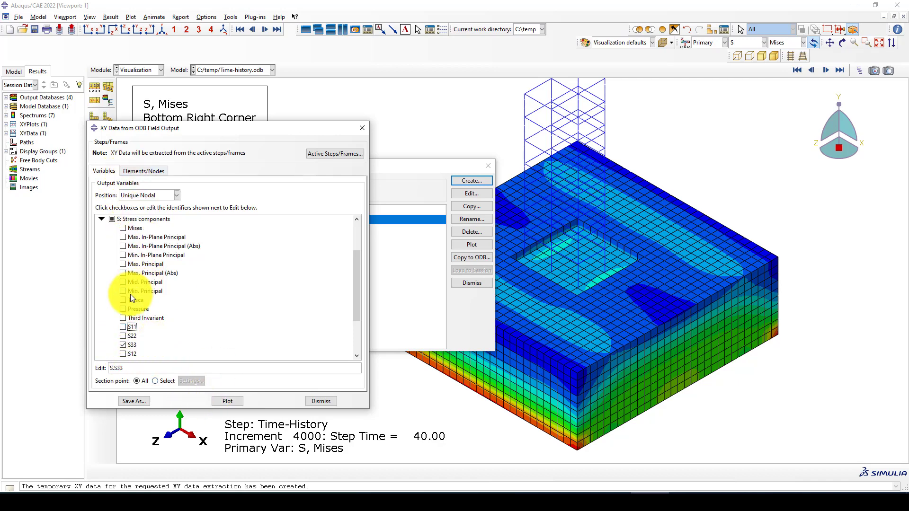
pyautogui.scroll(2, 130, 294)
pyautogui.scroll(2, 113, 231)
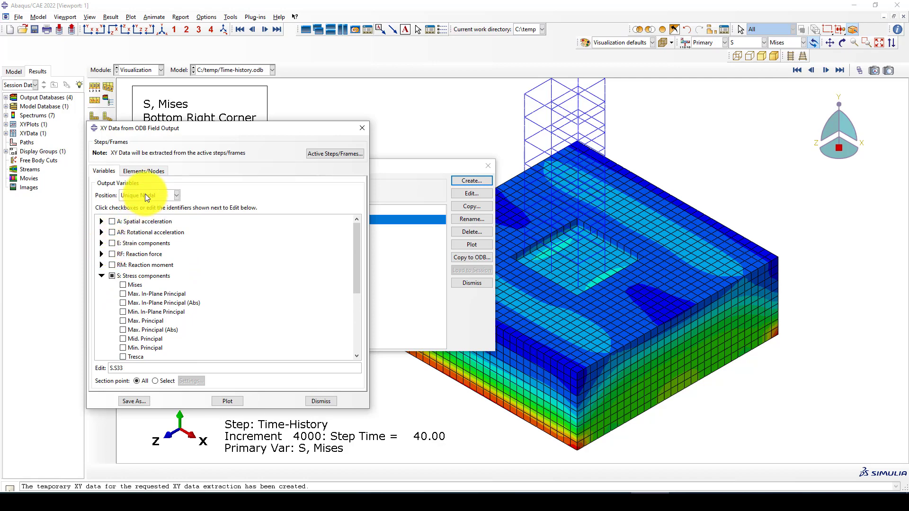
# Step: Try node picking in the viewport, and change the output variable position from Unique Nodal to Integration Point
pyautogui.click(136, 171)
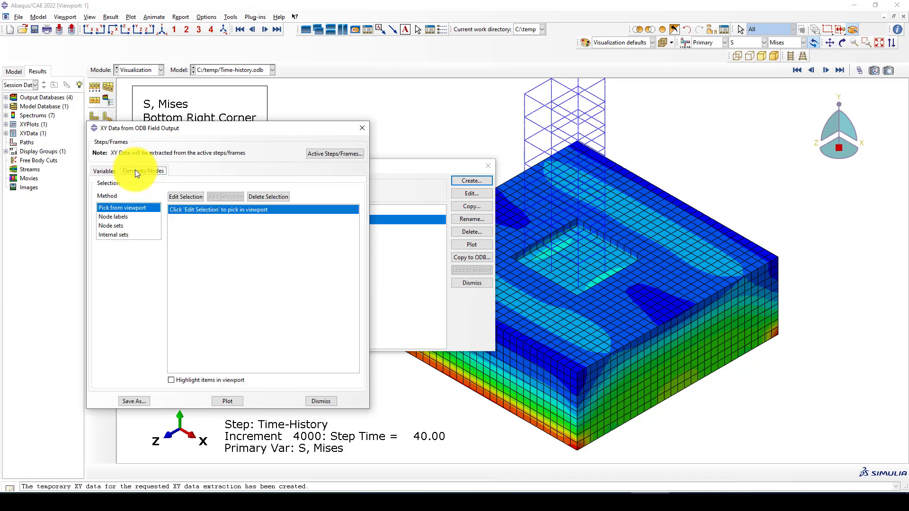
pyautogui.click(184, 197)
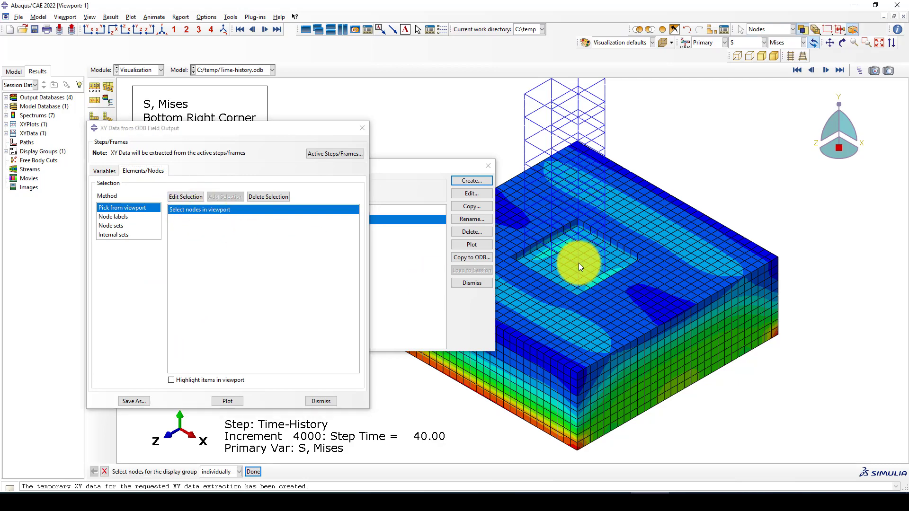
pyautogui.click(105, 170)
pyautogui.click(152, 194)
pyautogui.click(148, 208)
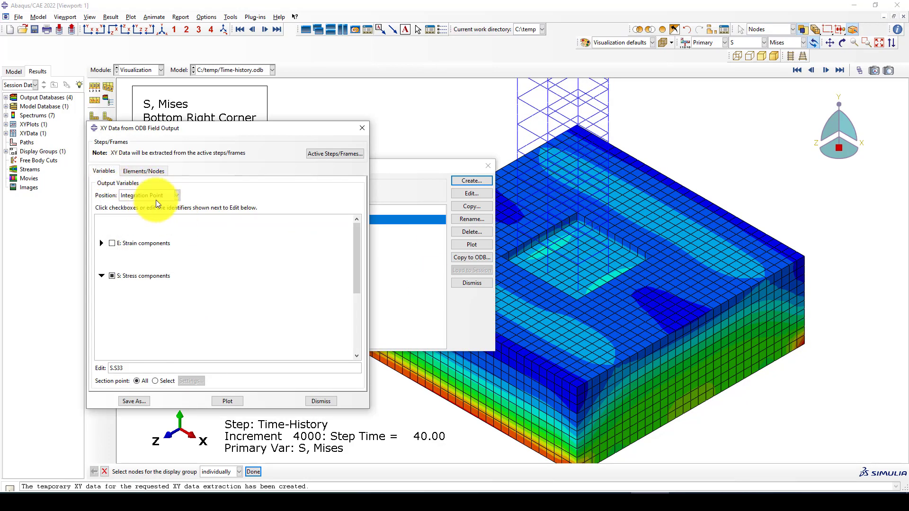
# Step: Pick one soil element on the floor of the foundation recess as the element for the stress history
pyautogui.click(131, 171)
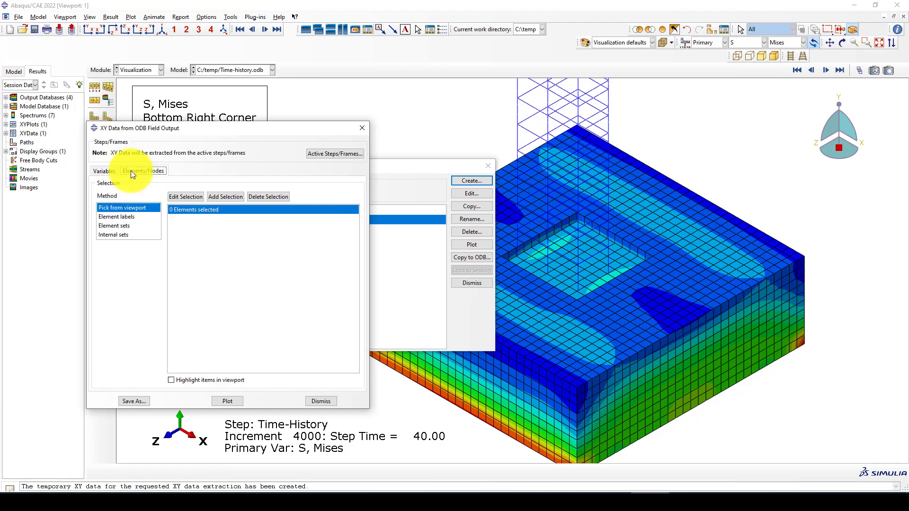
pyautogui.click(185, 197)
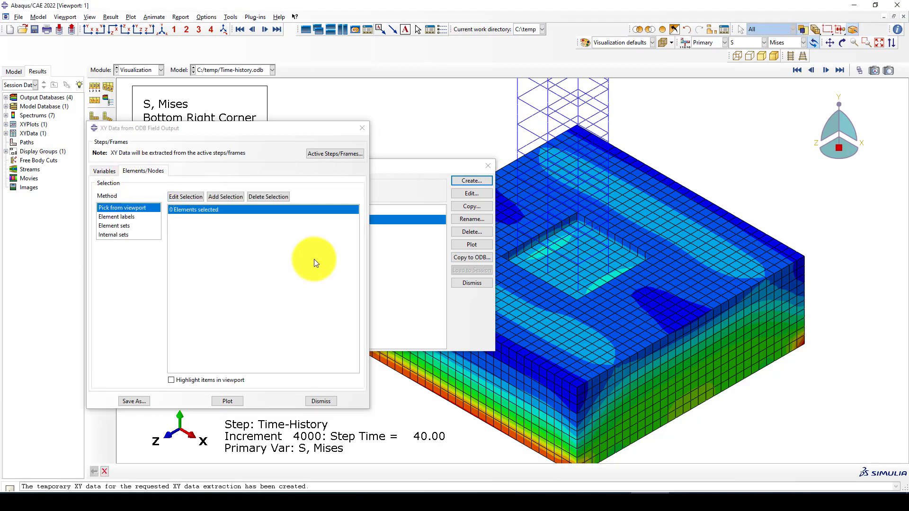
pyautogui.click(560, 273)
pyautogui.middleClick(565, 262)
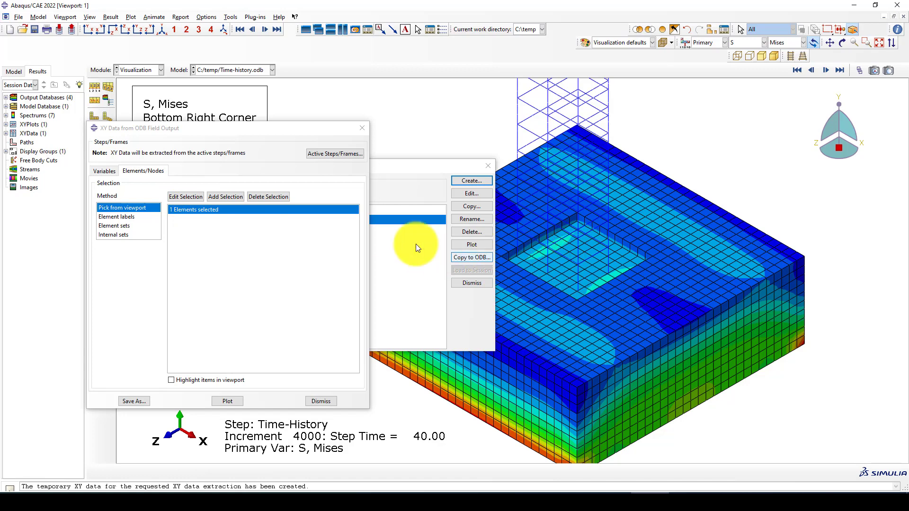
# Step: Plot the S33 stress history of the picked soil element, close the XY data dialogs and examine the curve
pyautogui.click(232, 398)
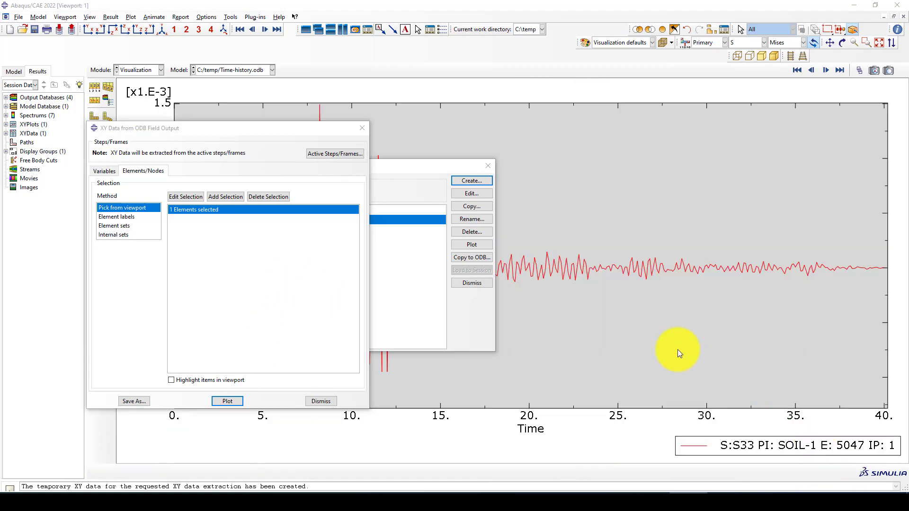
pyautogui.click(363, 128)
pyautogui.click(488, 166)
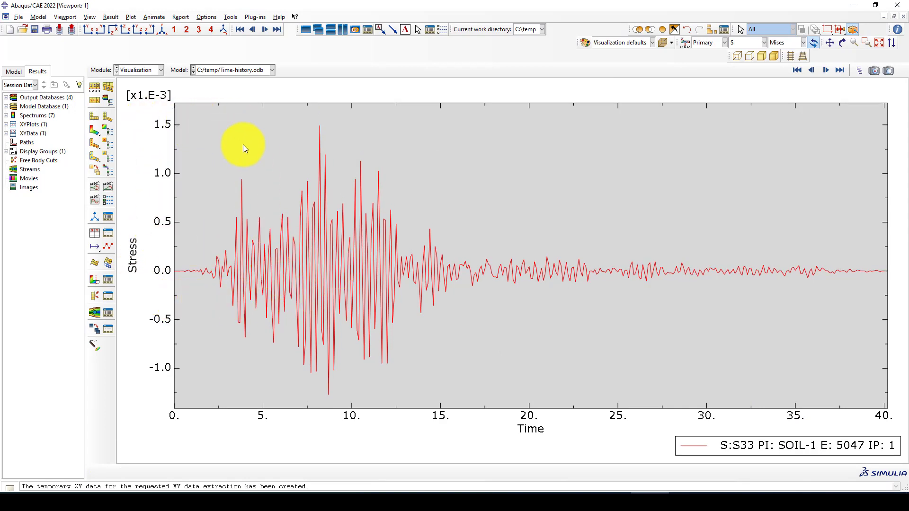
pyautogui.scroll(-1, 245, 147)
pyautogui.scroll(2, 265, 174)
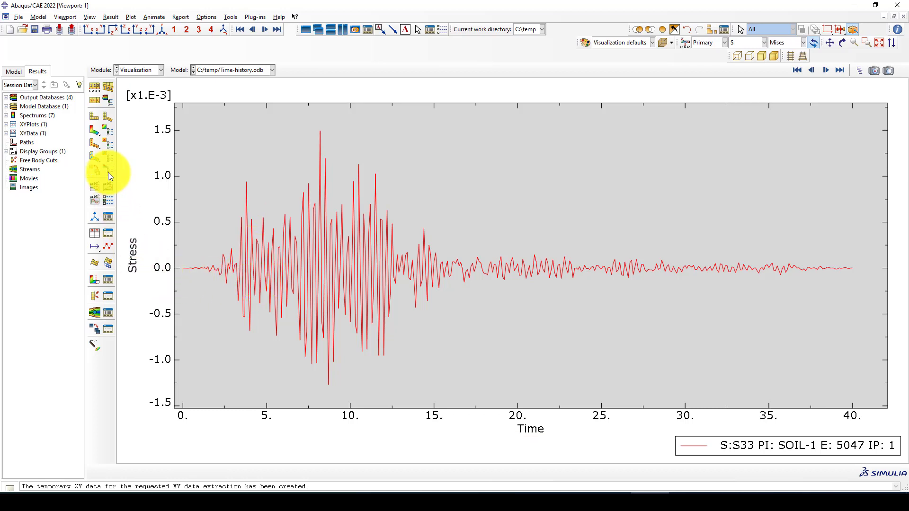
# Step: Return to the Mises stress contours and view the whole soil block with the steel frame
pyautogui.click(96, 126)
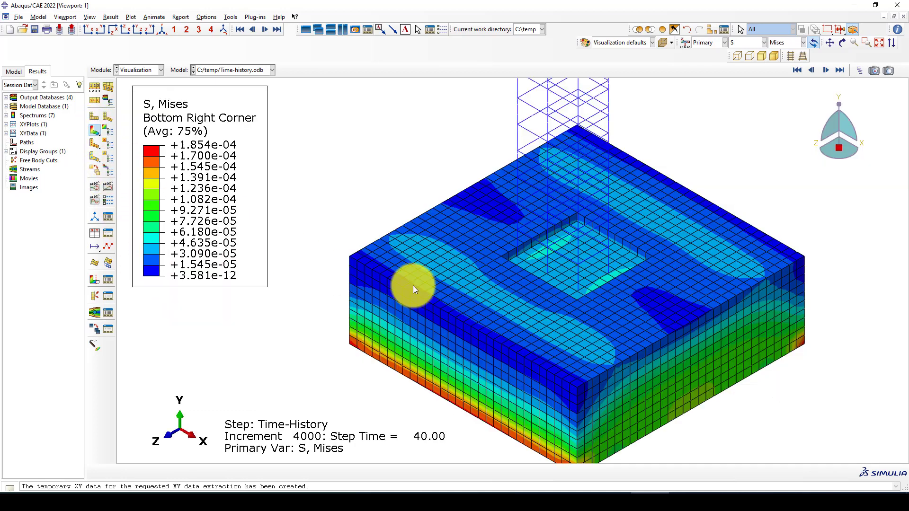
pyautogui.moveTo(617, 271)
pyautogui.mouseDown()
pyautogui.moveTo(433, 244)
pyautogui.moveTo(445, 294)
pyautogui.moveTo(418, 304)
pyautogui.moveTo(528, 323)
pyautogui.mouseUp()
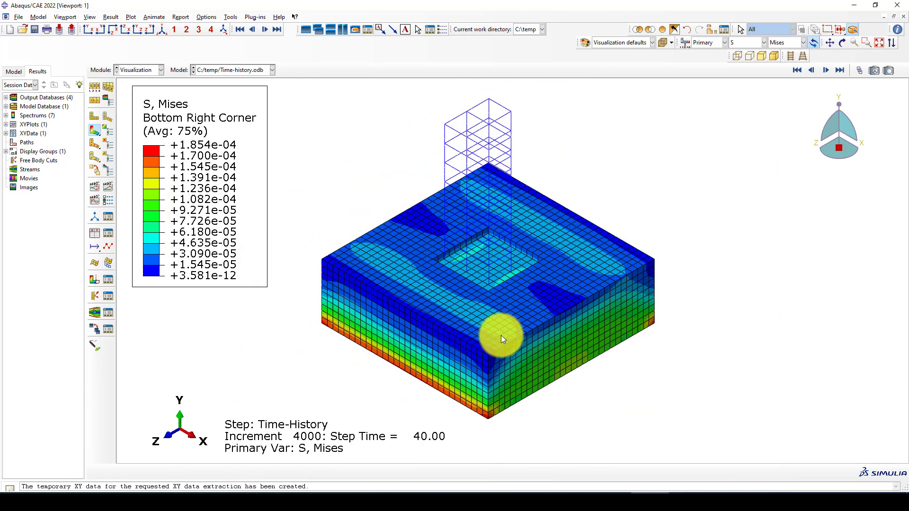
pyautogui.scroll(2, 501, 336)
pyautogui.moveTo(540, 291); pyautogui.dragTo(503, 319)
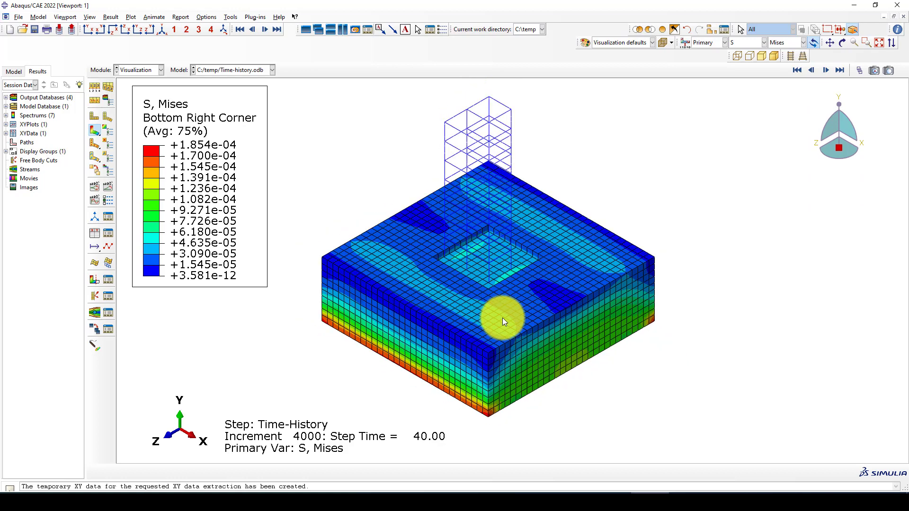
pyautogui.moveTo(573, 323)
pyautogui.mouseDown()
pyautogui.moveTo(504, 325)
pyautogui.moveTo(516, 328)
pyautogui.mouseUp()
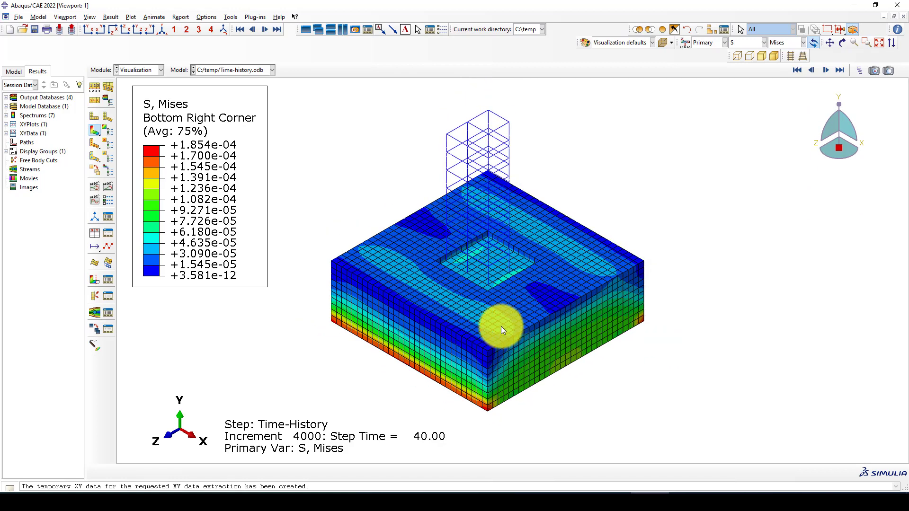